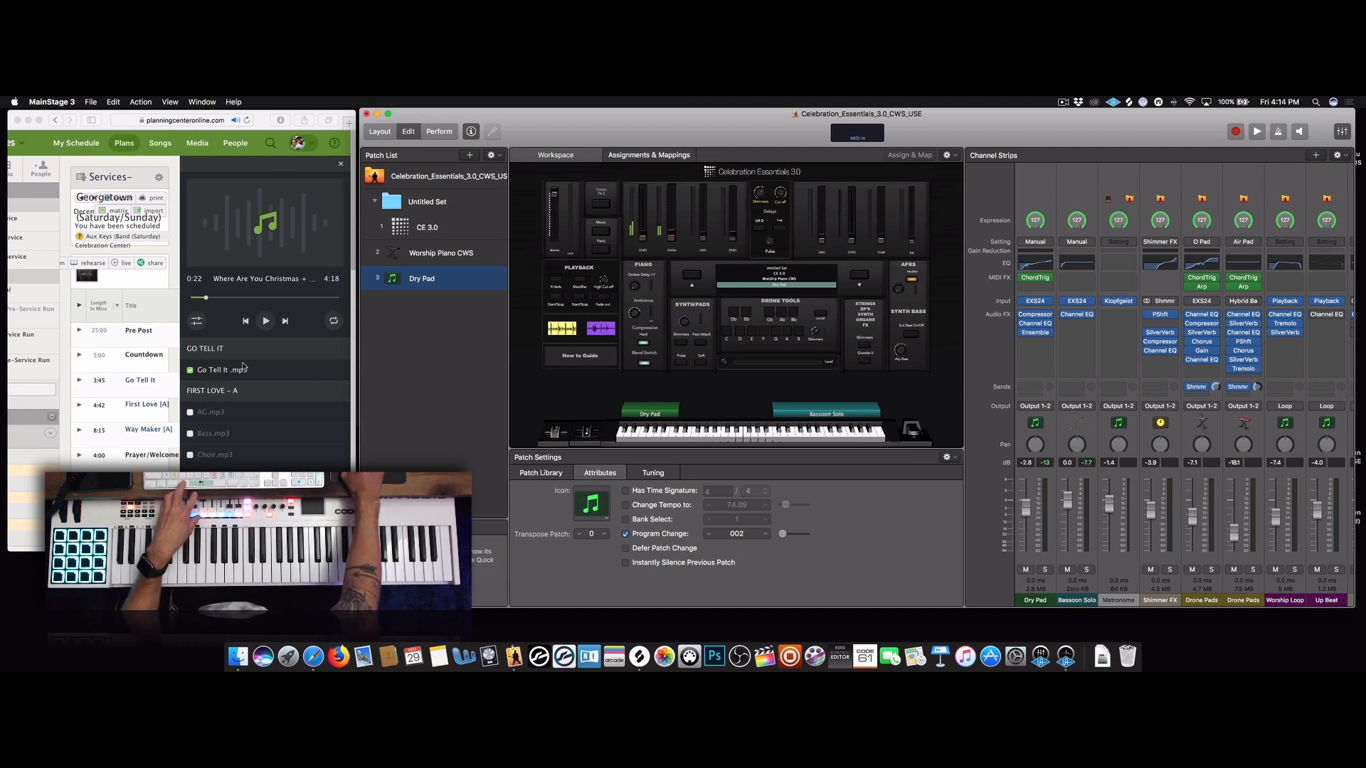
Reveal the media player's volume and balance controls and adjust the volume of the reference track
scroll(257, 399, down, 3)
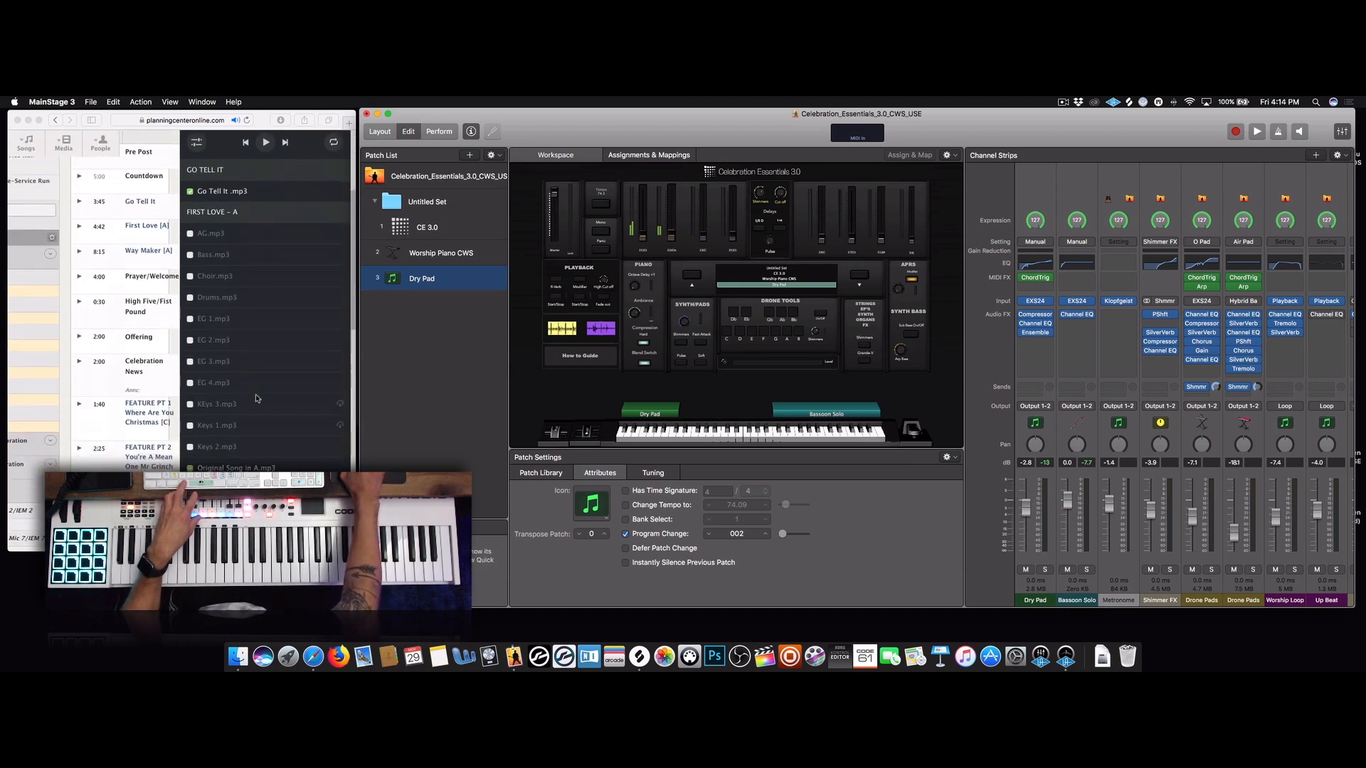
scroll(257, 356, up, 3)
click(198, 324)
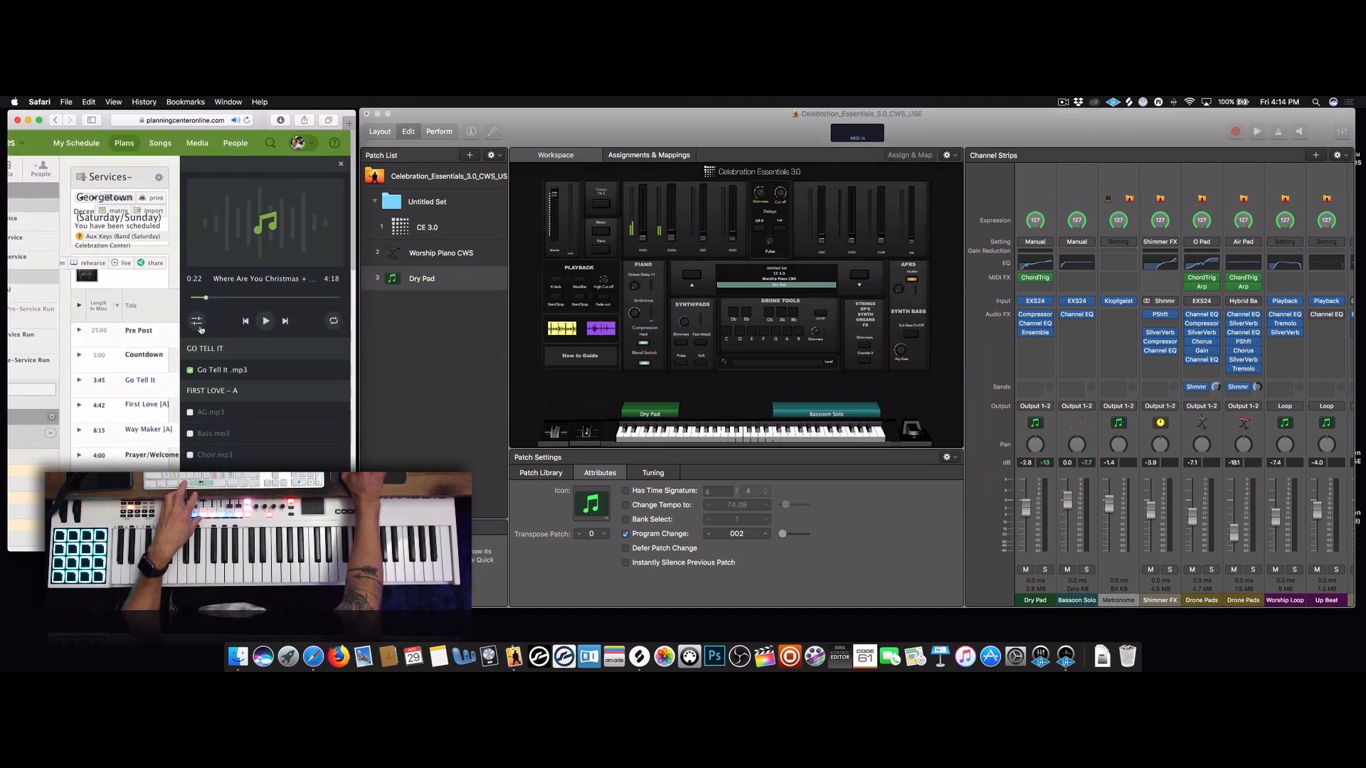
click(197, 324)
drag(256, 346, 232, 346)
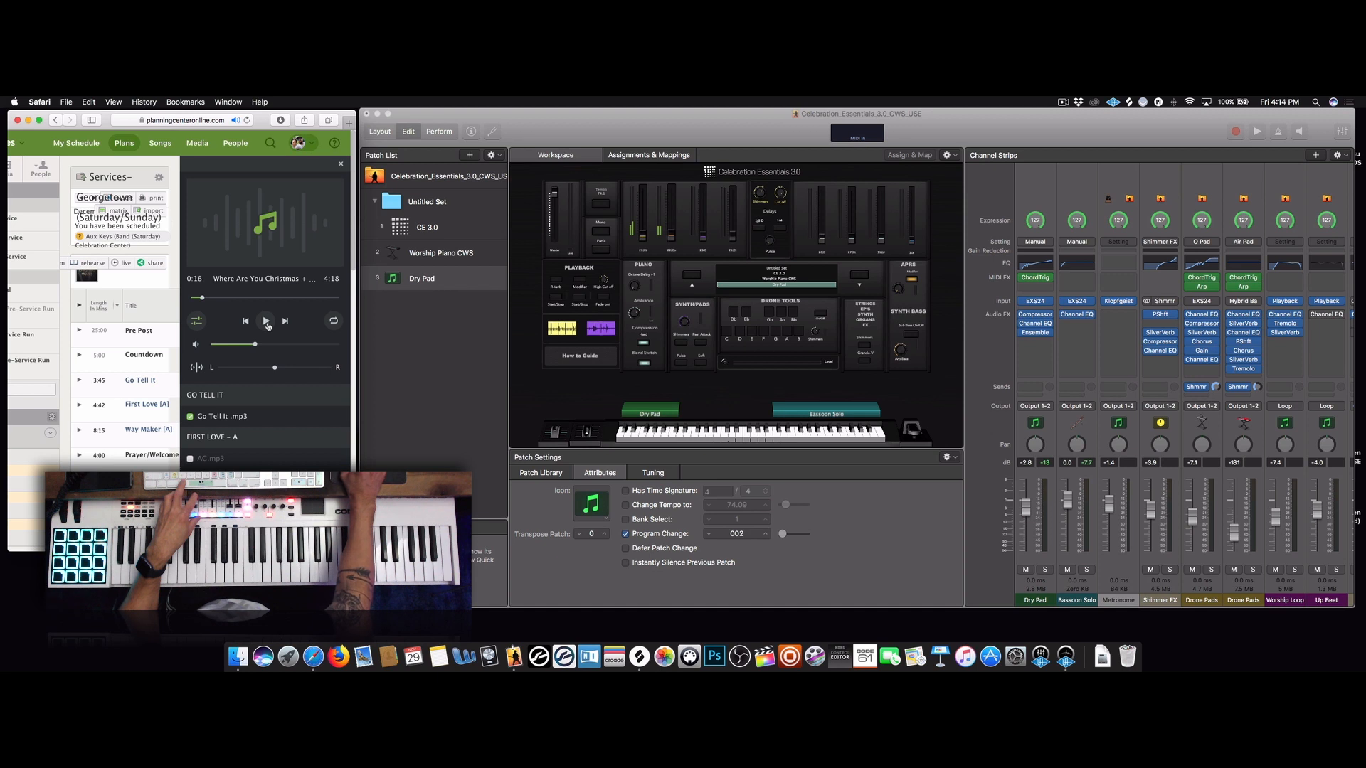
Switch to MainStage and inspect the Chord Trigger settings on the Dry Pad channel strip
click(562, 109)
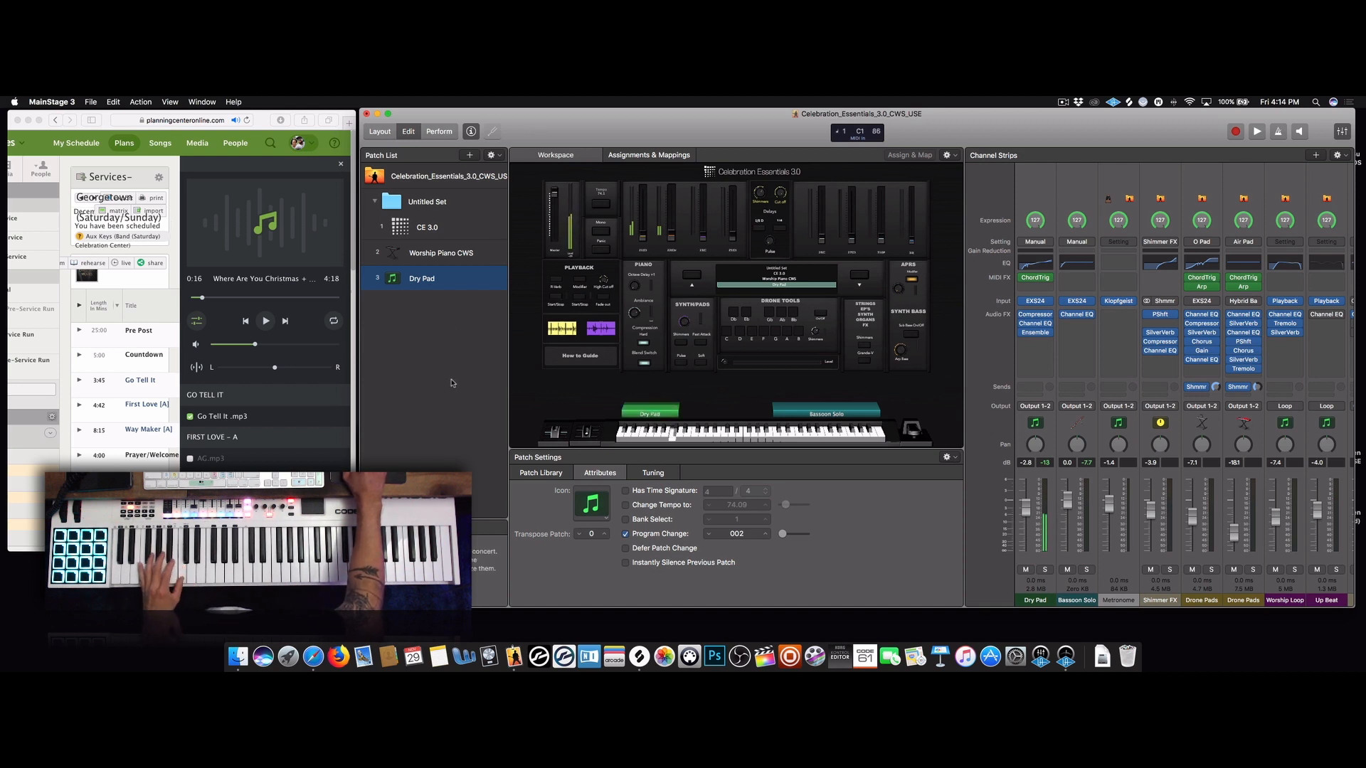
click(1035, 278)
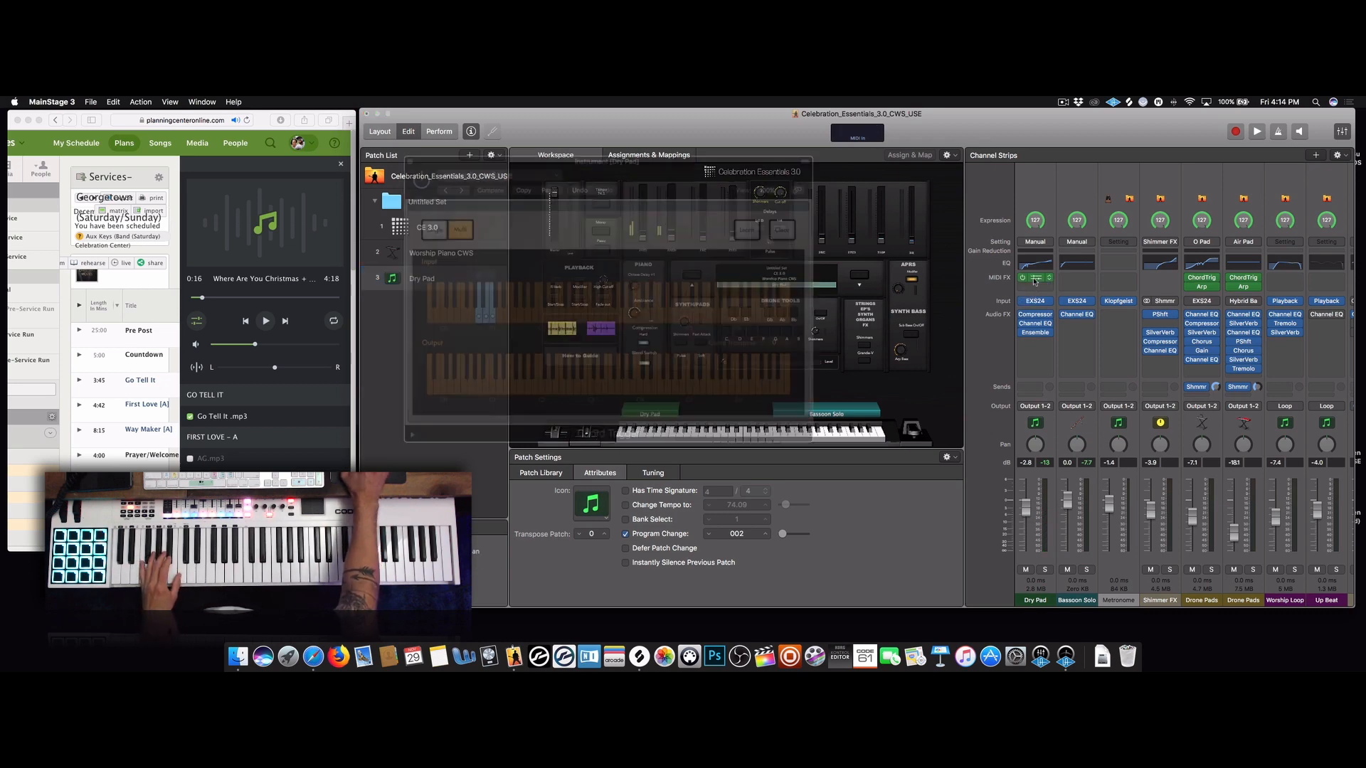
drag(621, 157, 868, 172)
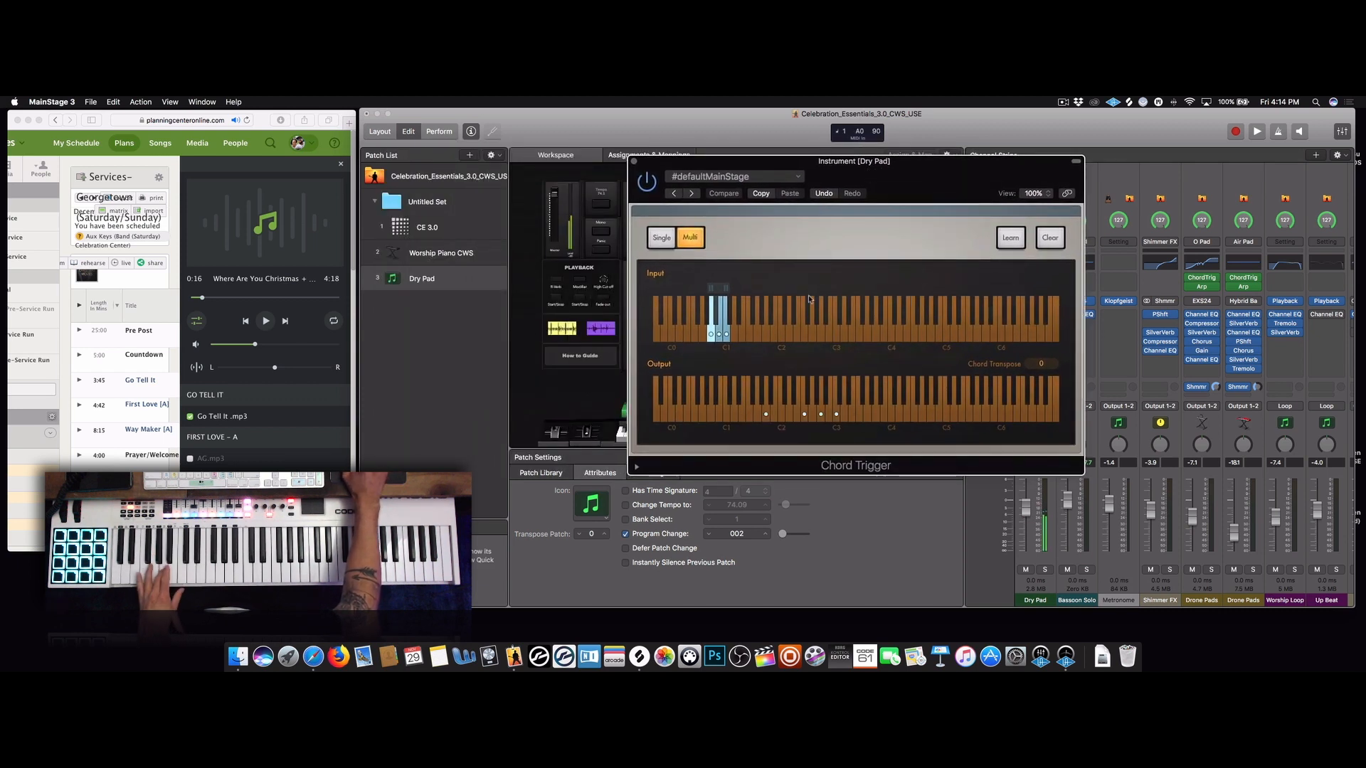
click(633, 162)
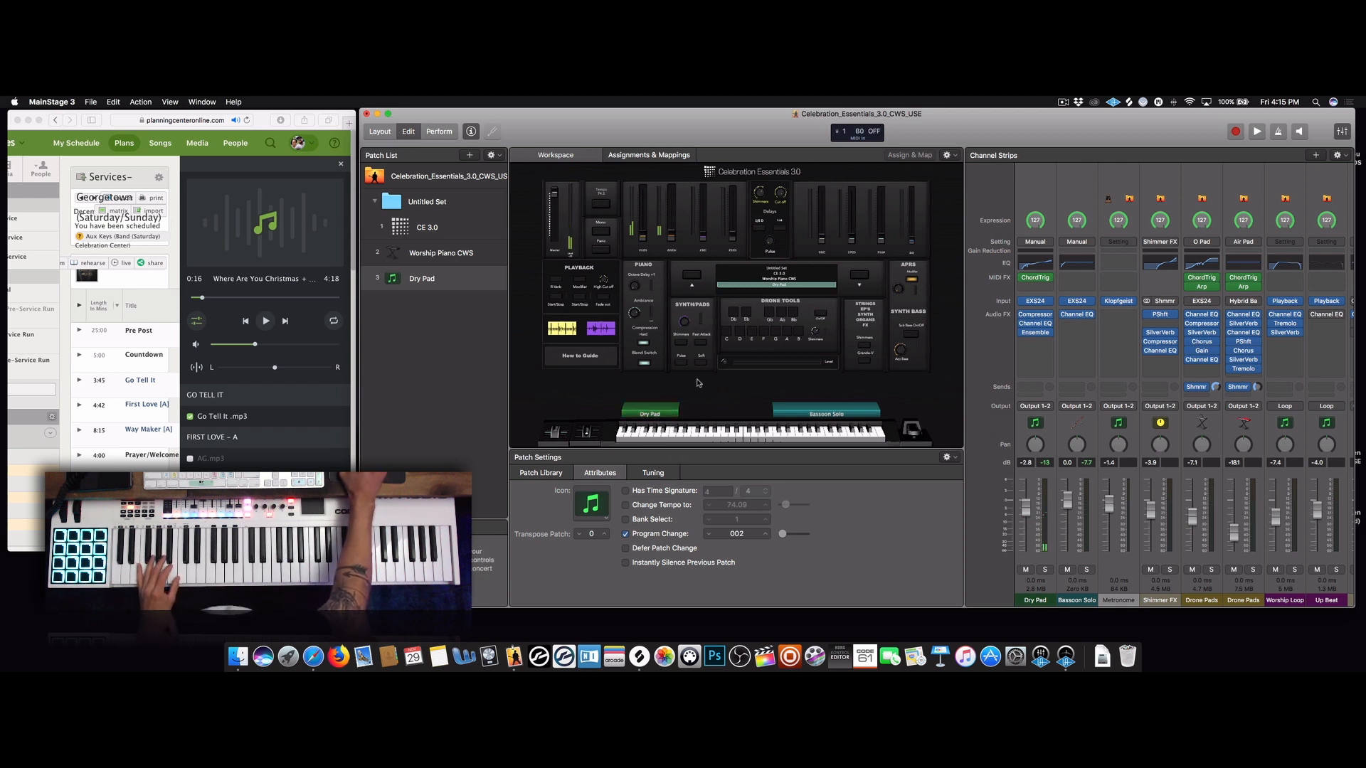
Select the Bassoon Solo channel strip and listen to the opening of the reference track in the browser player
click(1075, 562)
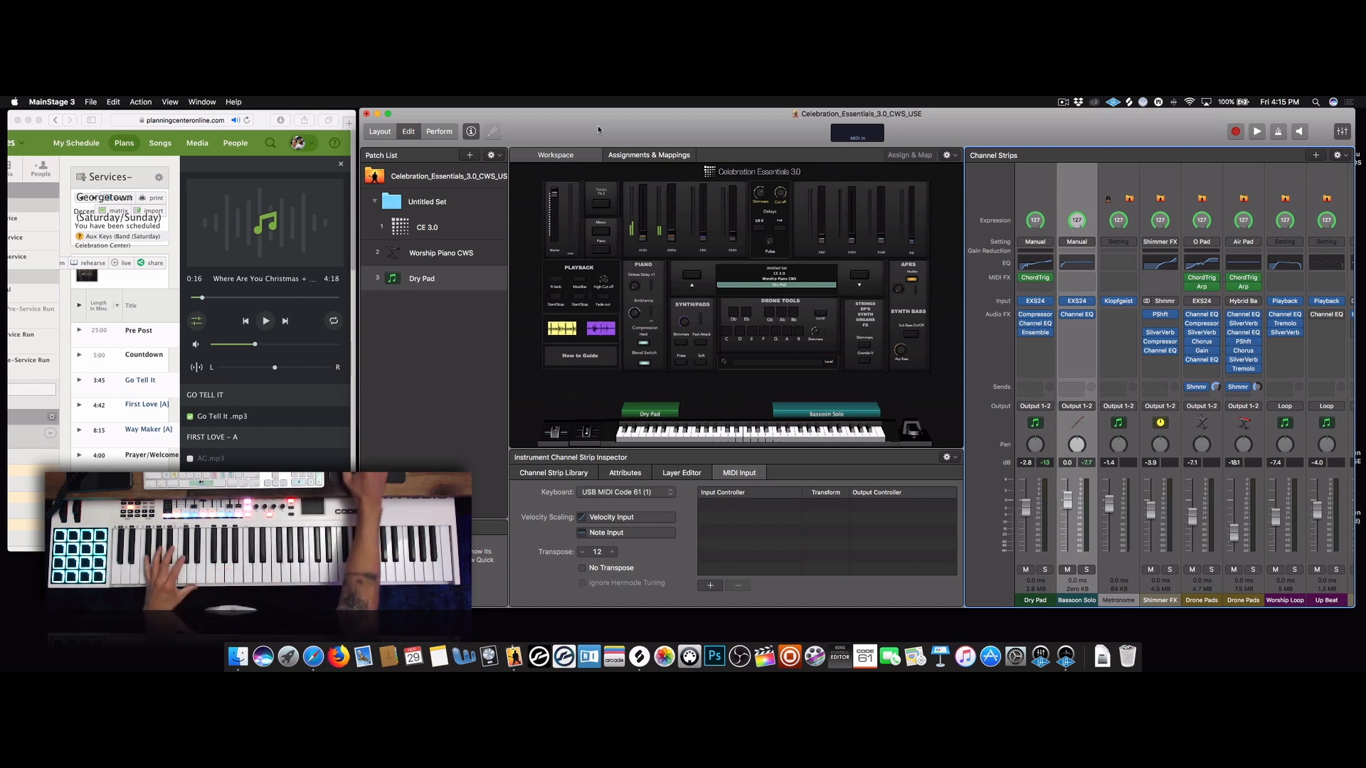
click(254, 346)
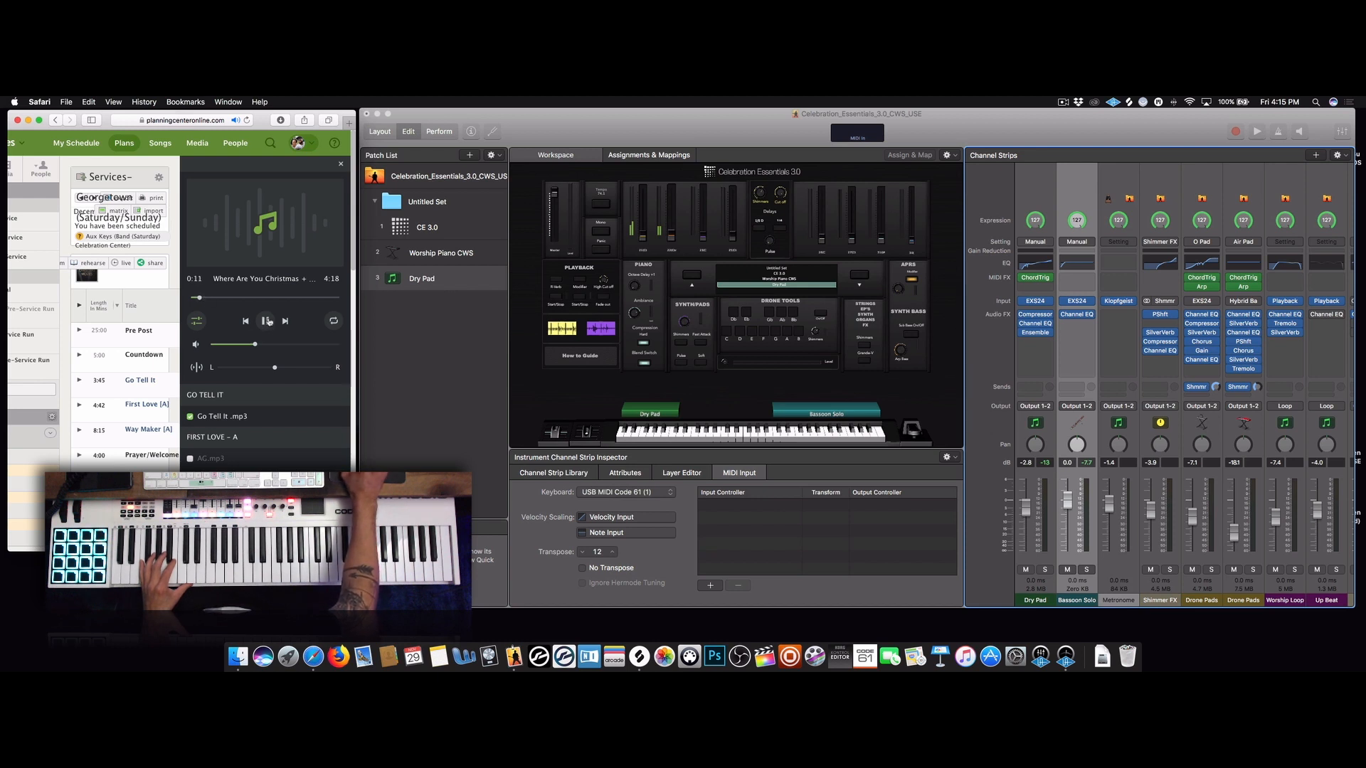
click(266, 321)
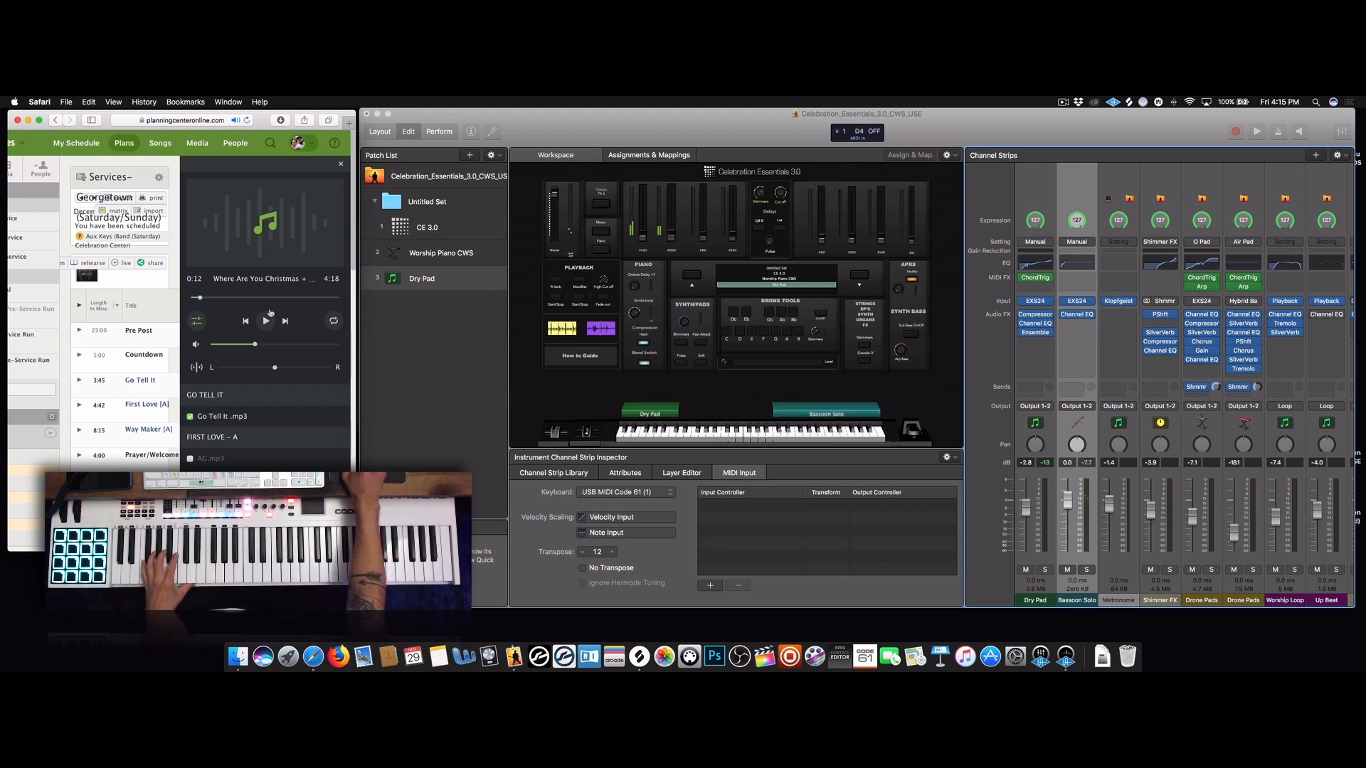
Check which sampler instrument the EXS24 on the Bassoon Solo channel strip has loaded
click(1077, 302)
drag(459, 139, 634, 161)
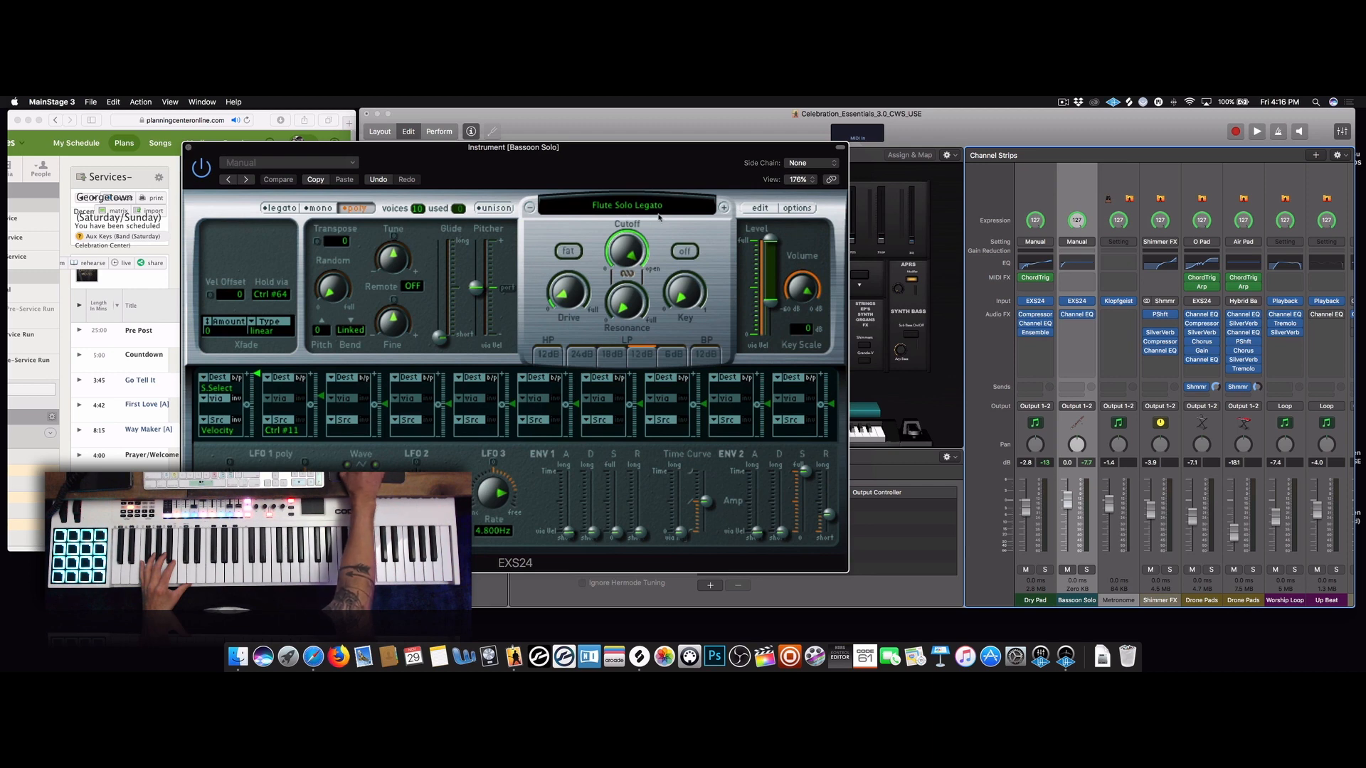
click(190, 148)
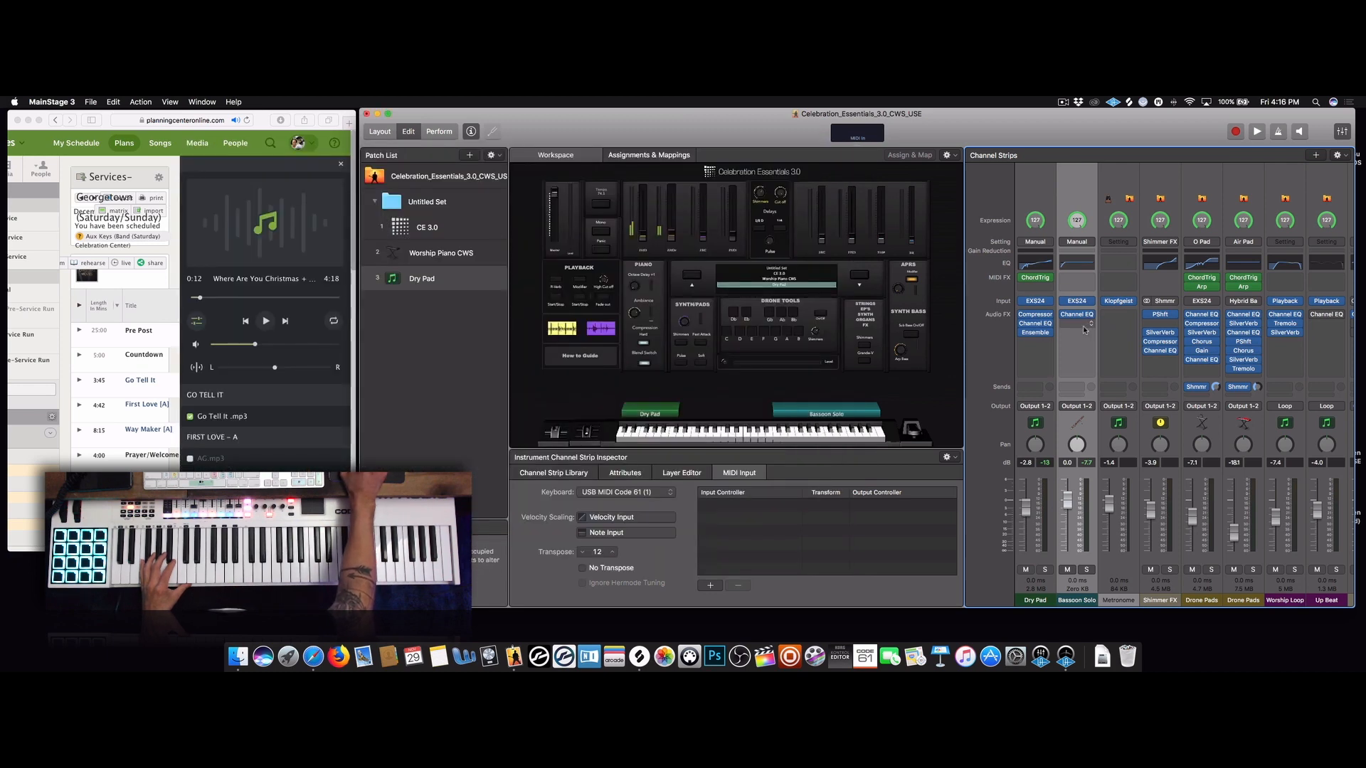
Insert a stereo SilverVerb after the Channel EQ on the Bassoon Solo channel strip
click(1089, 326)
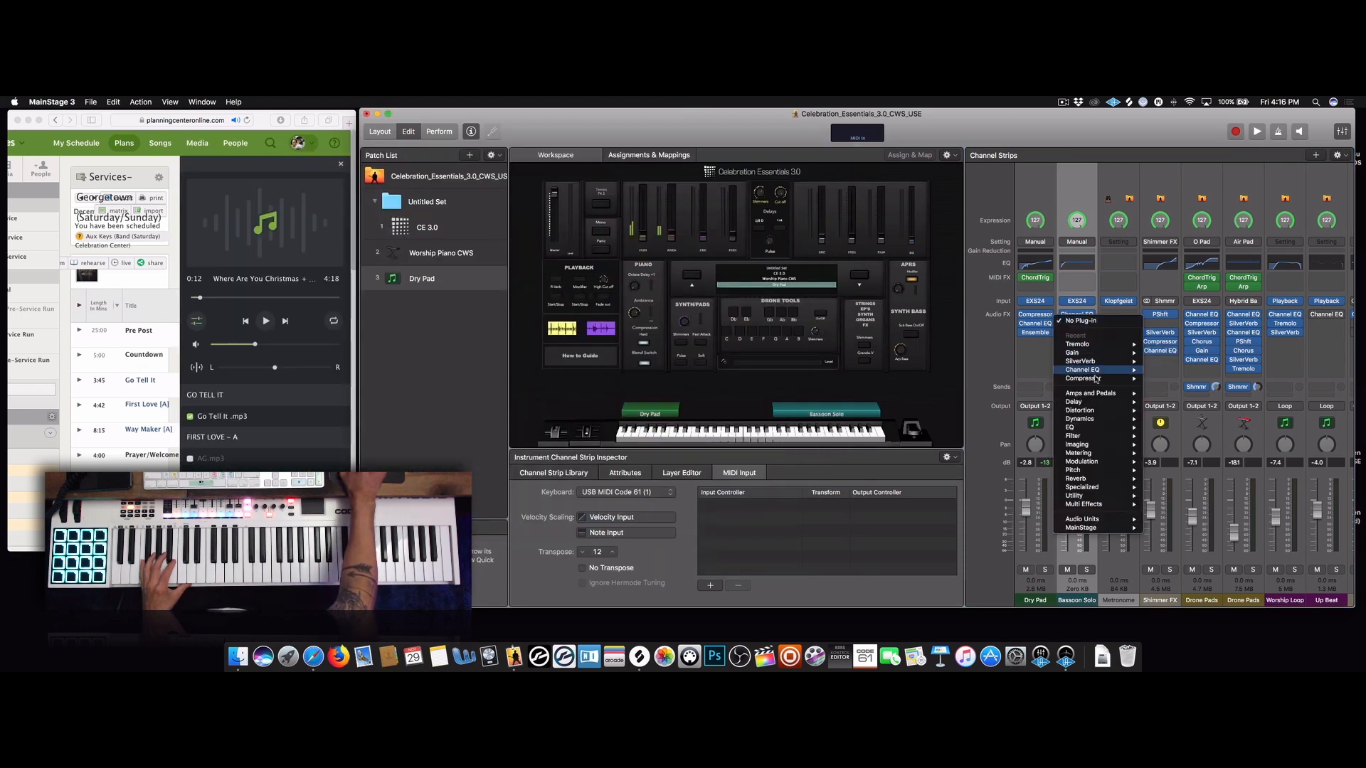
mouse_move(1136, 363)
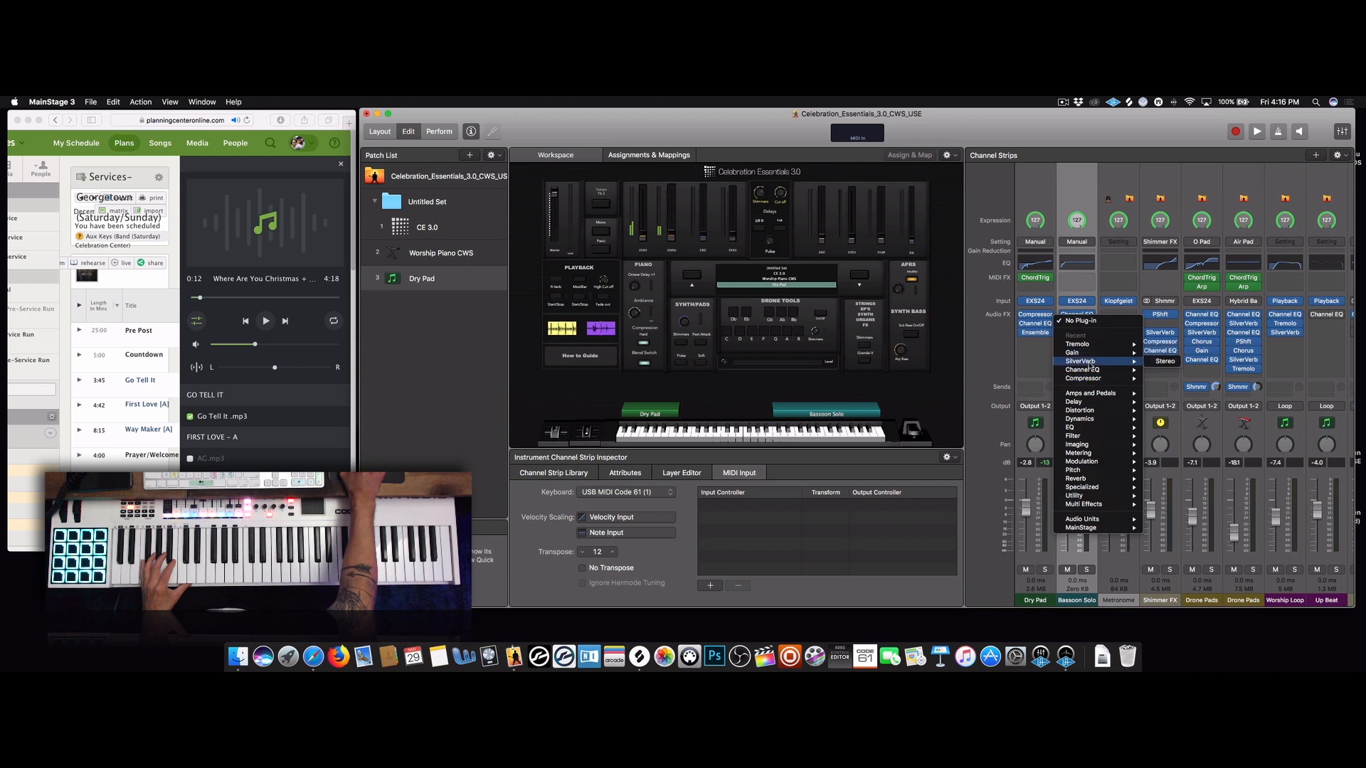
click(1165, 362)
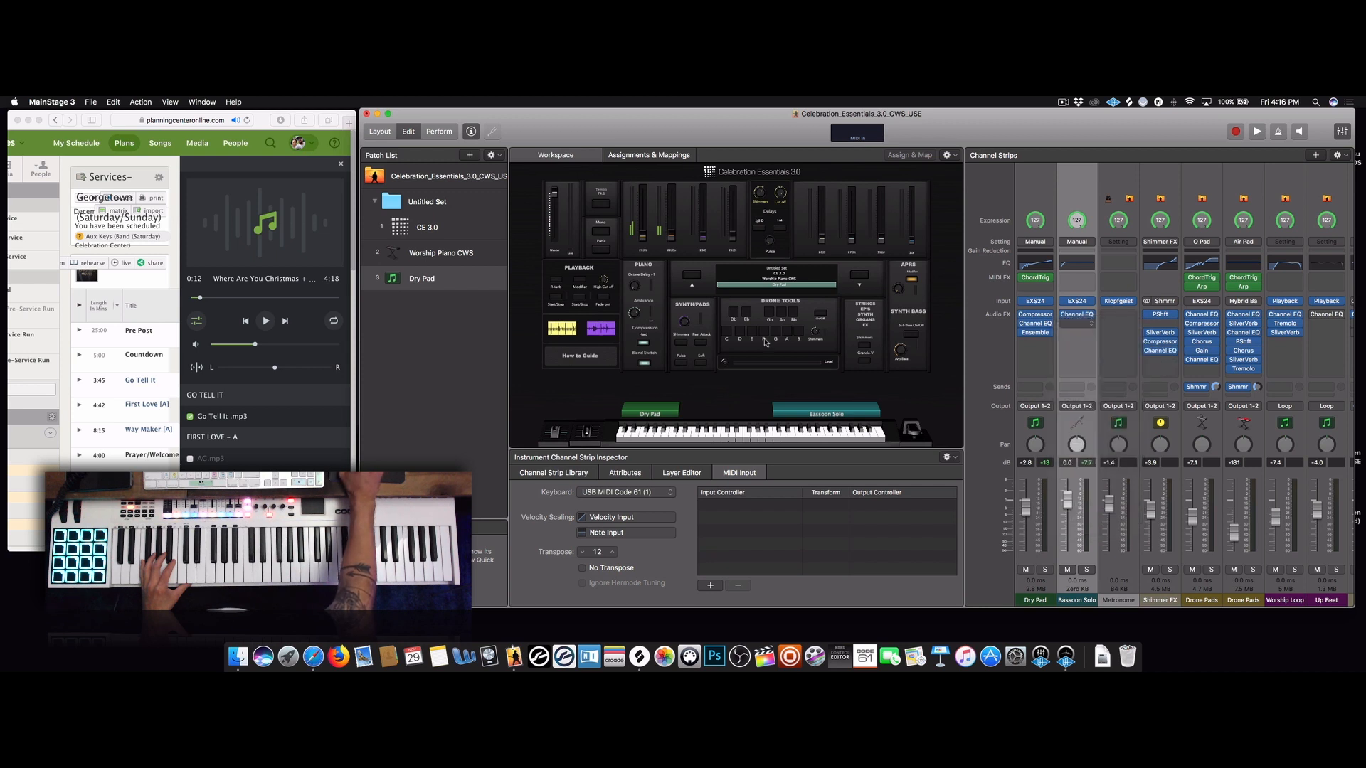
drag(292, 131, 636, 160)
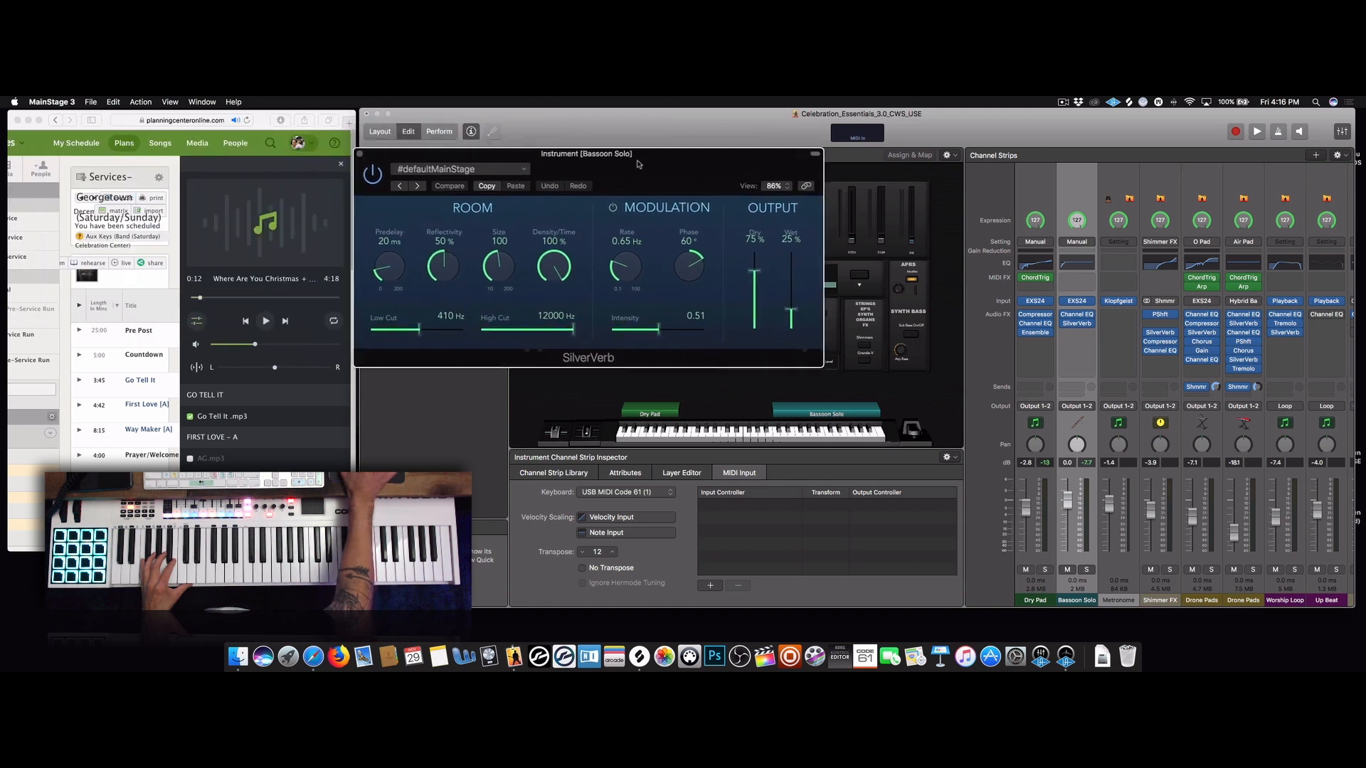
Load the Dry Long Verb preset in the Bassoon Solo's SilverVerb
click(523, 174)
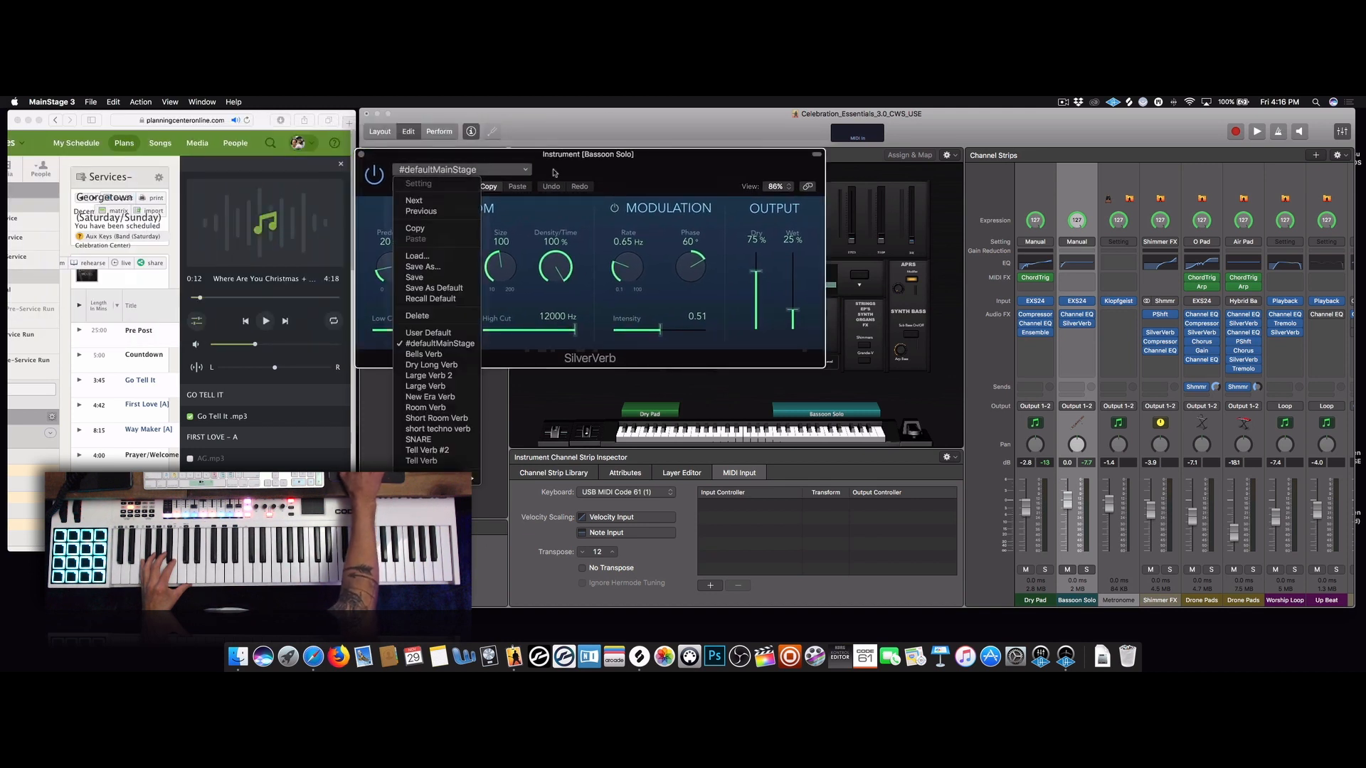
click(530, 171)
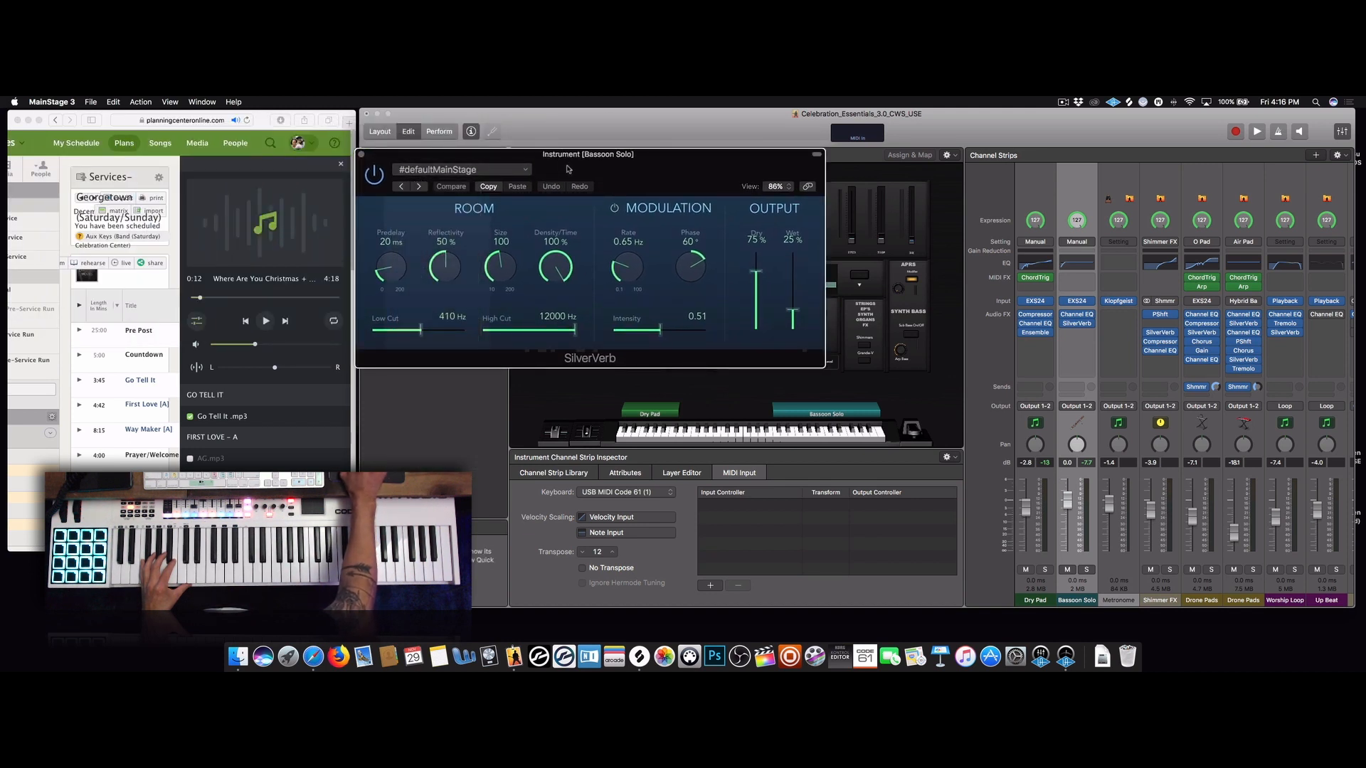
click(526, 173)
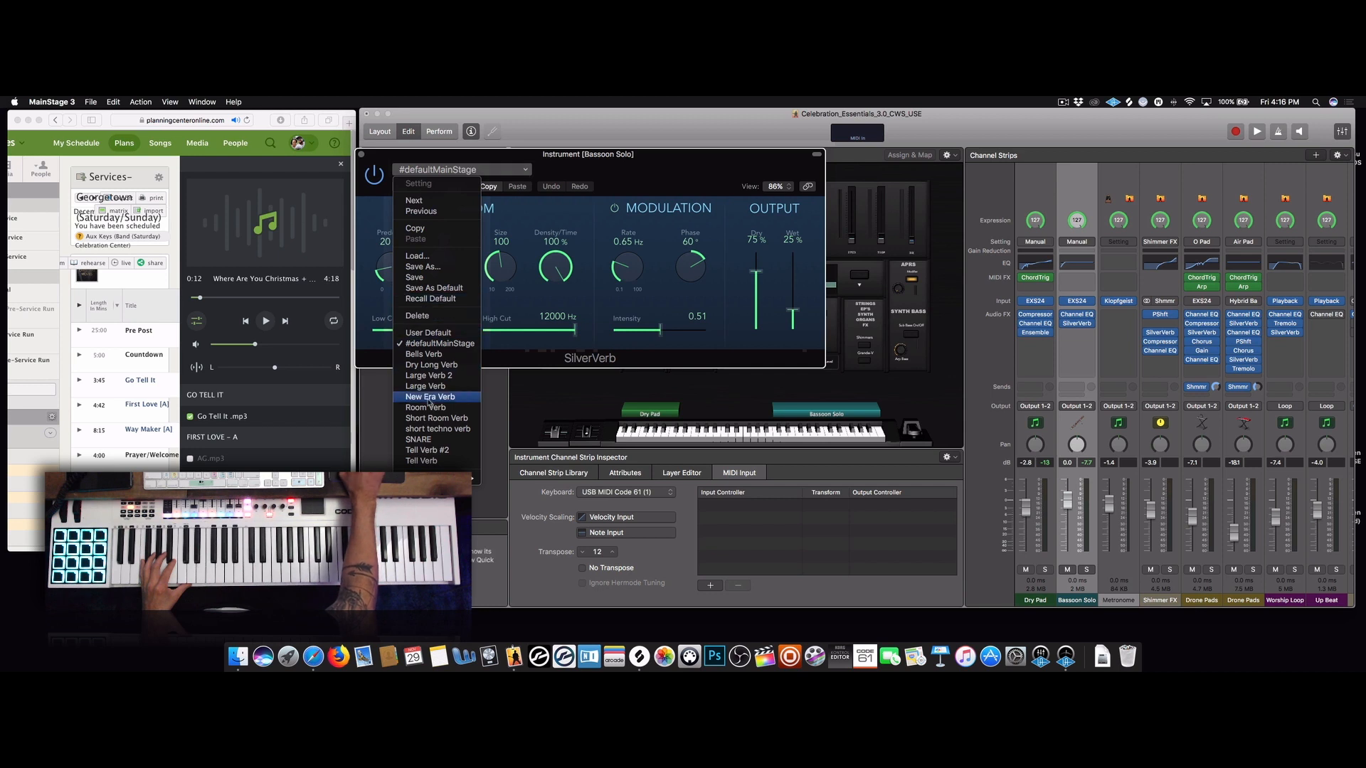
click(449, 366)
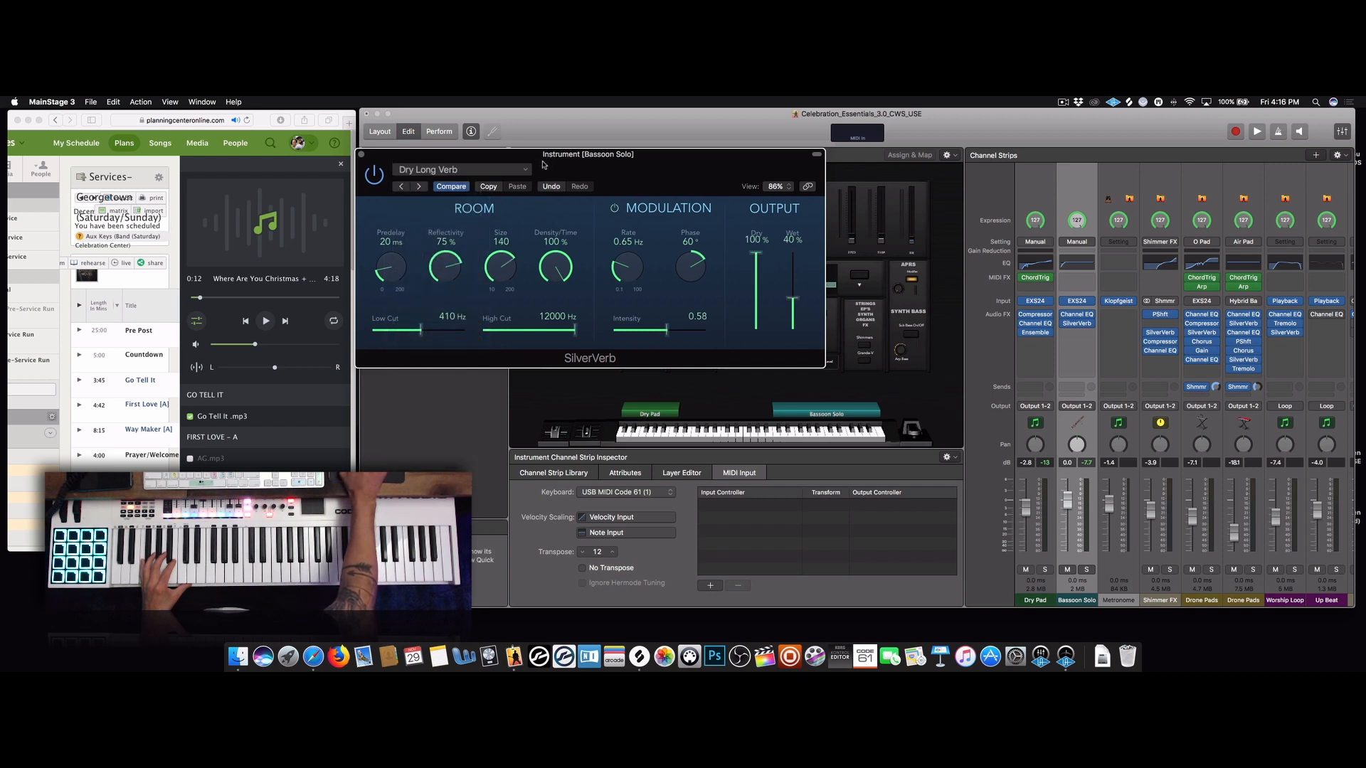
drag(542, 161, 580, 156)
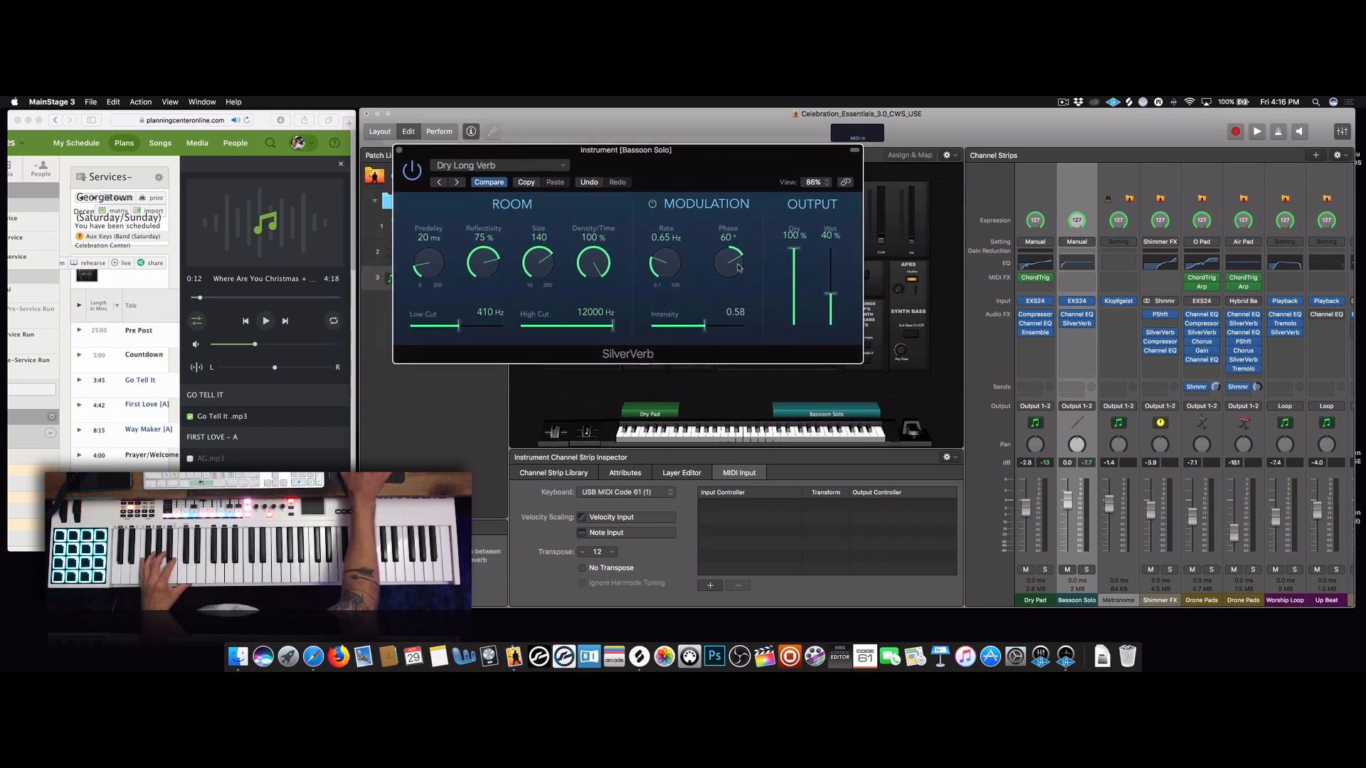
drag(414, 154, 530, 186)
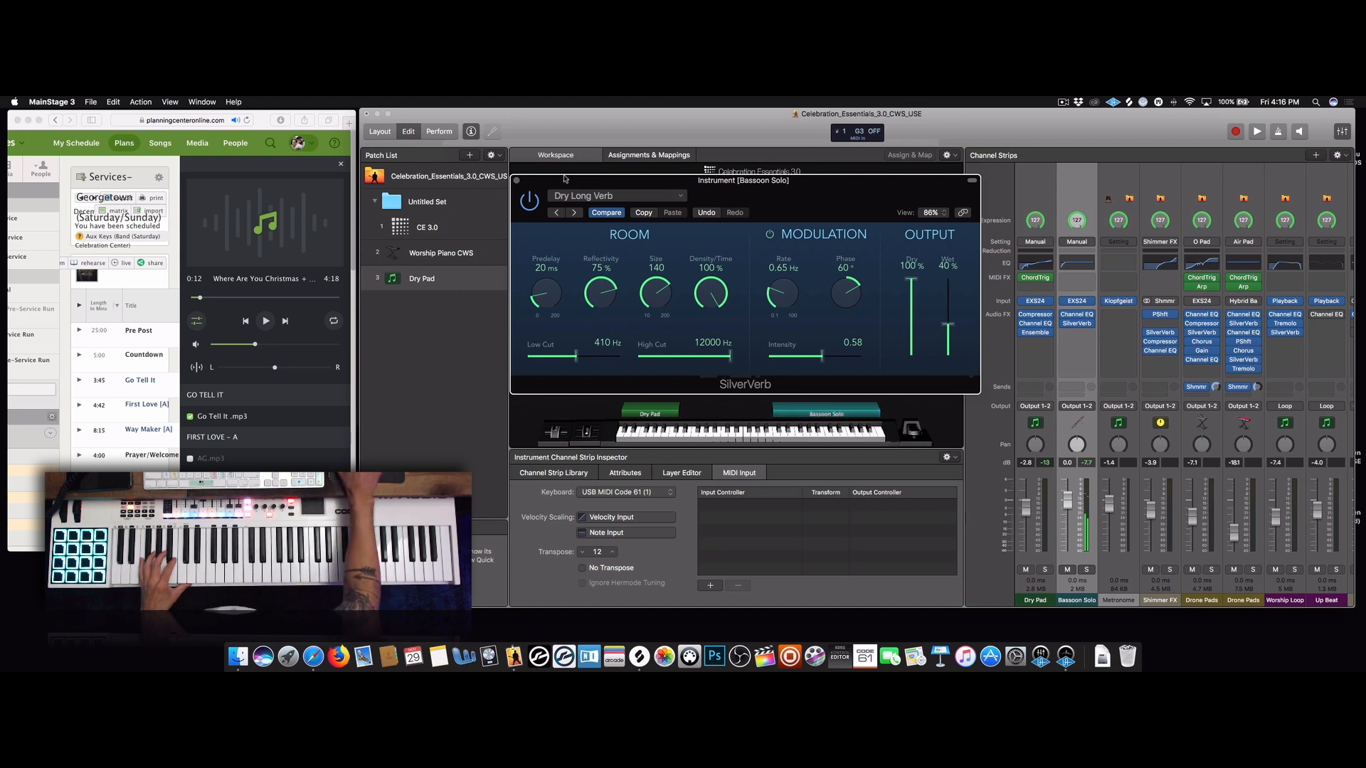
click(598, 195)
click(584, 180)
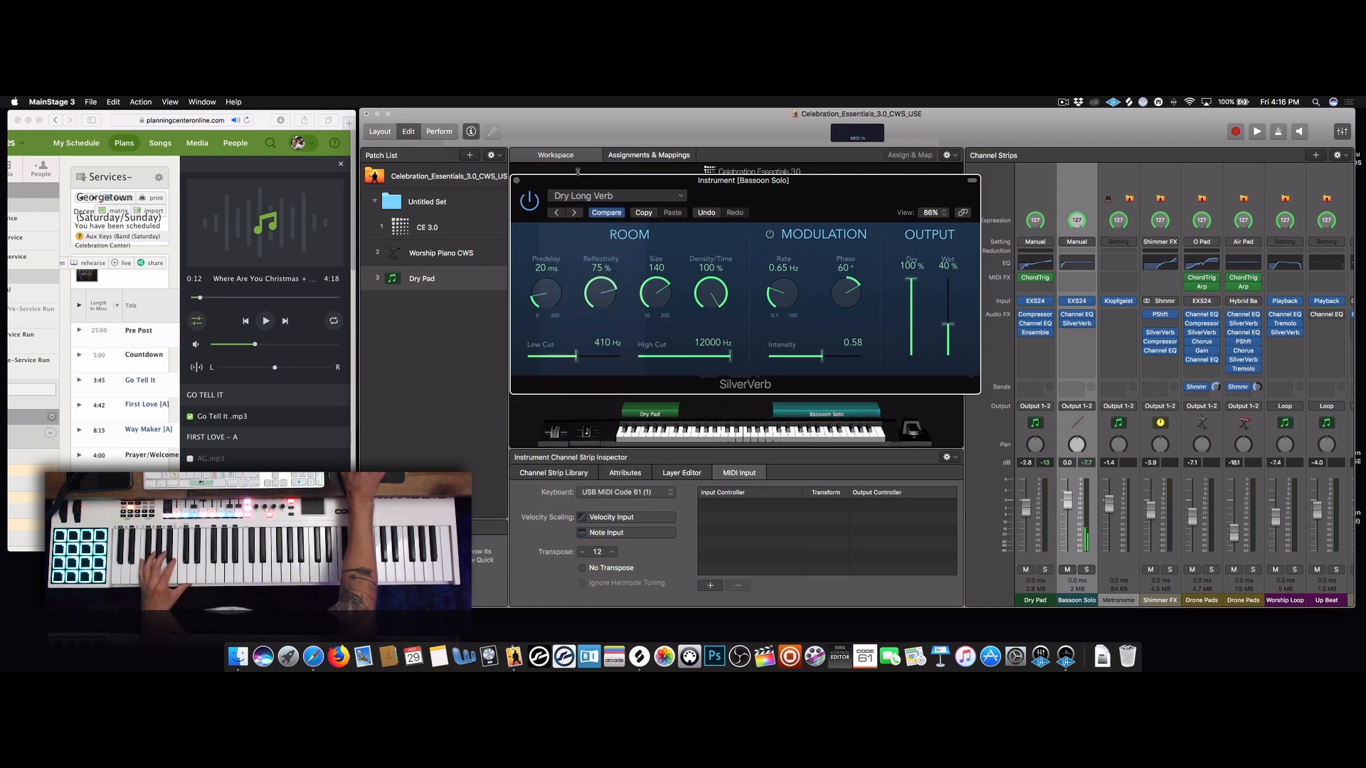
drag(707, 197, 709, 193)
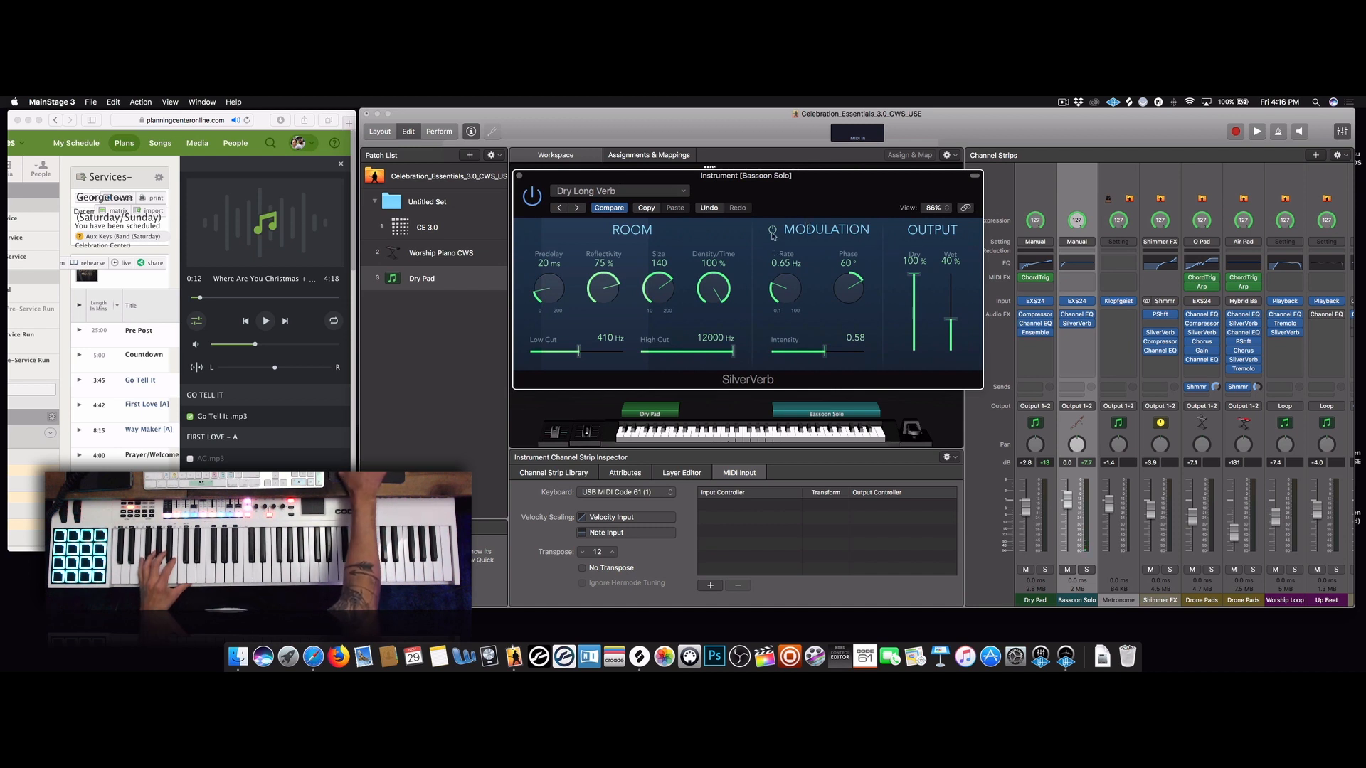
drag(809, 185, 810, 186)
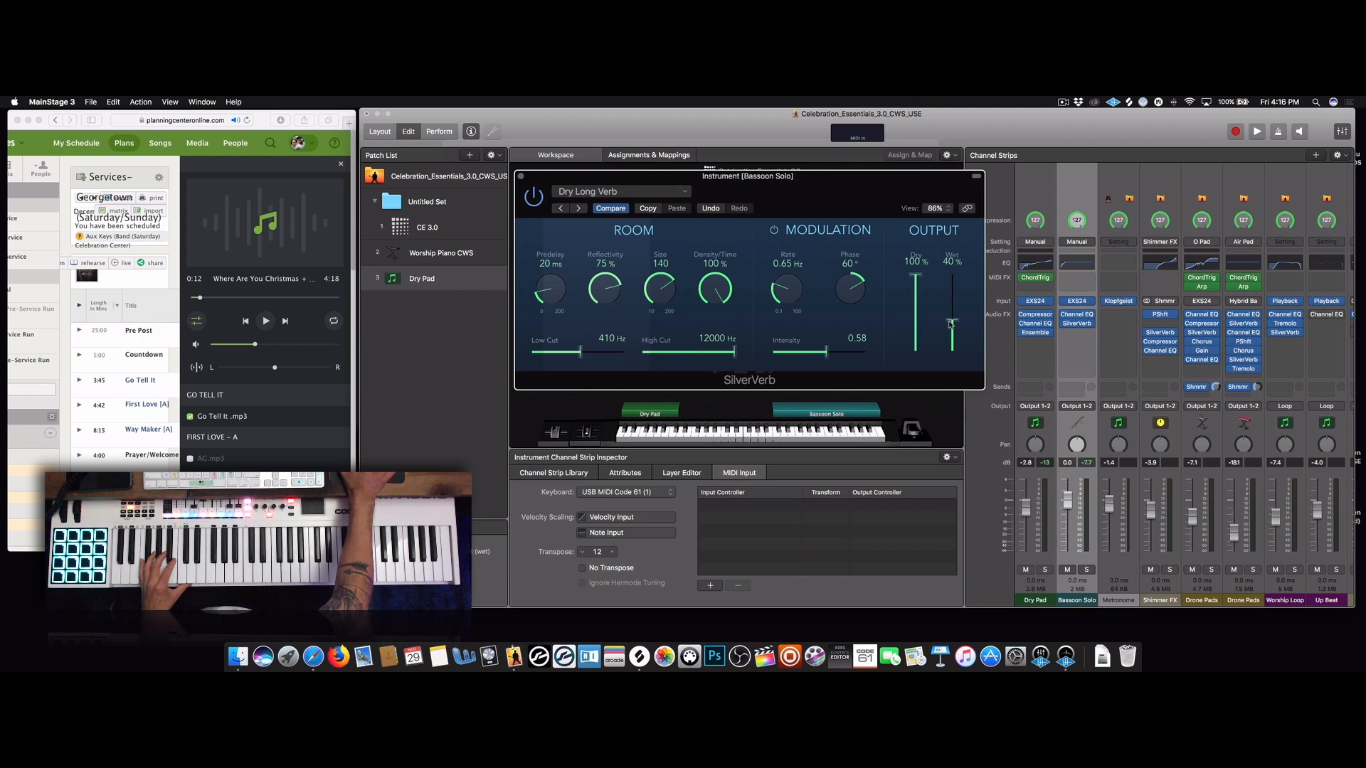
Set the SilverVerb's wet output to 25%, room size to 40 and low cut to 1600 Hz
drag(950, 323, 950, 336)
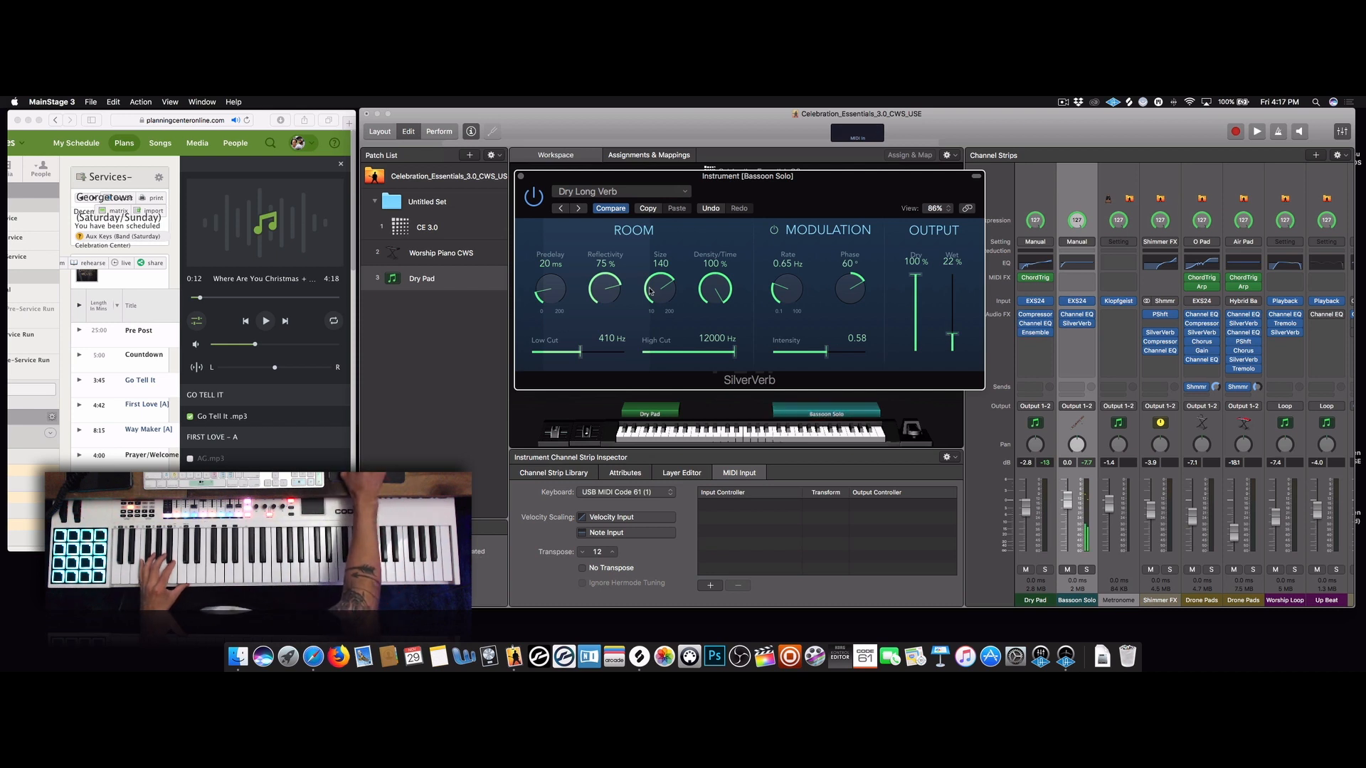
drag(649, 288, 653, 324)
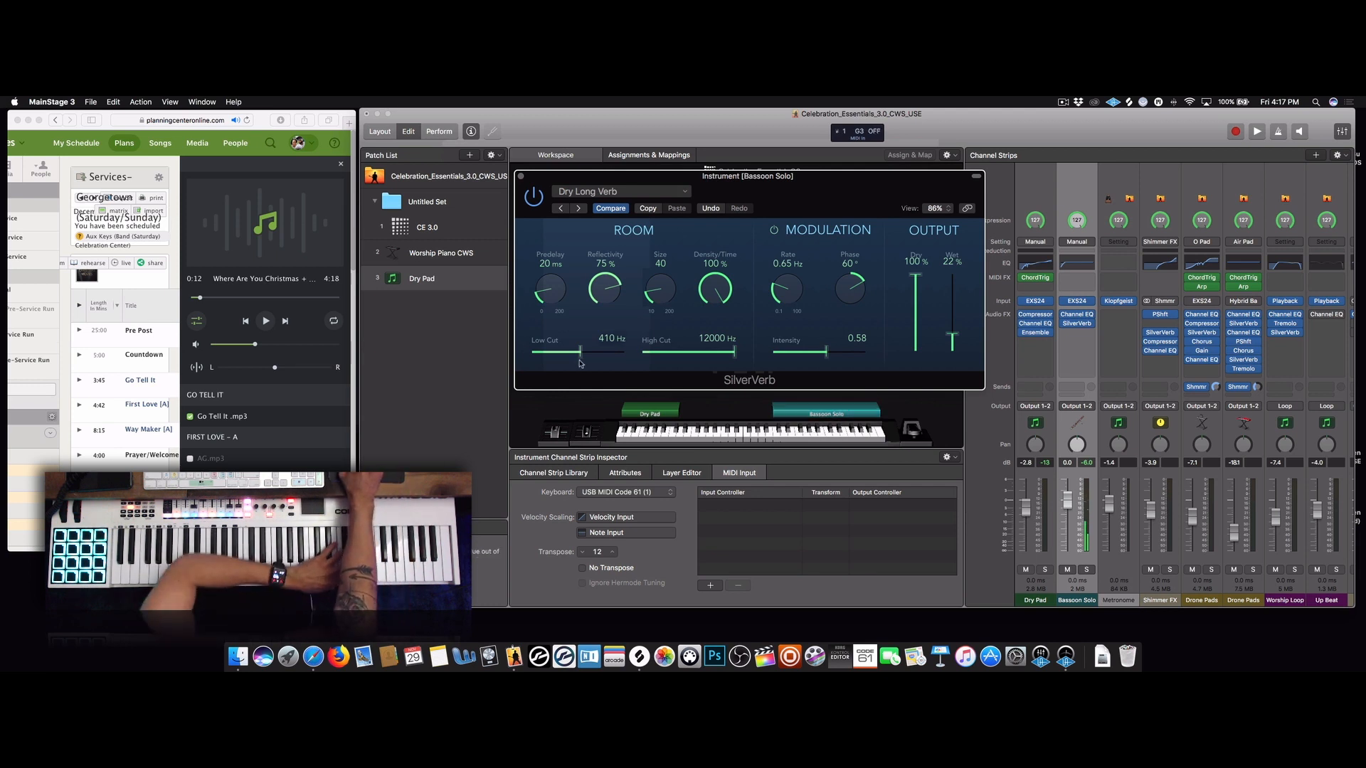
drag(589, 182, 529, 175)
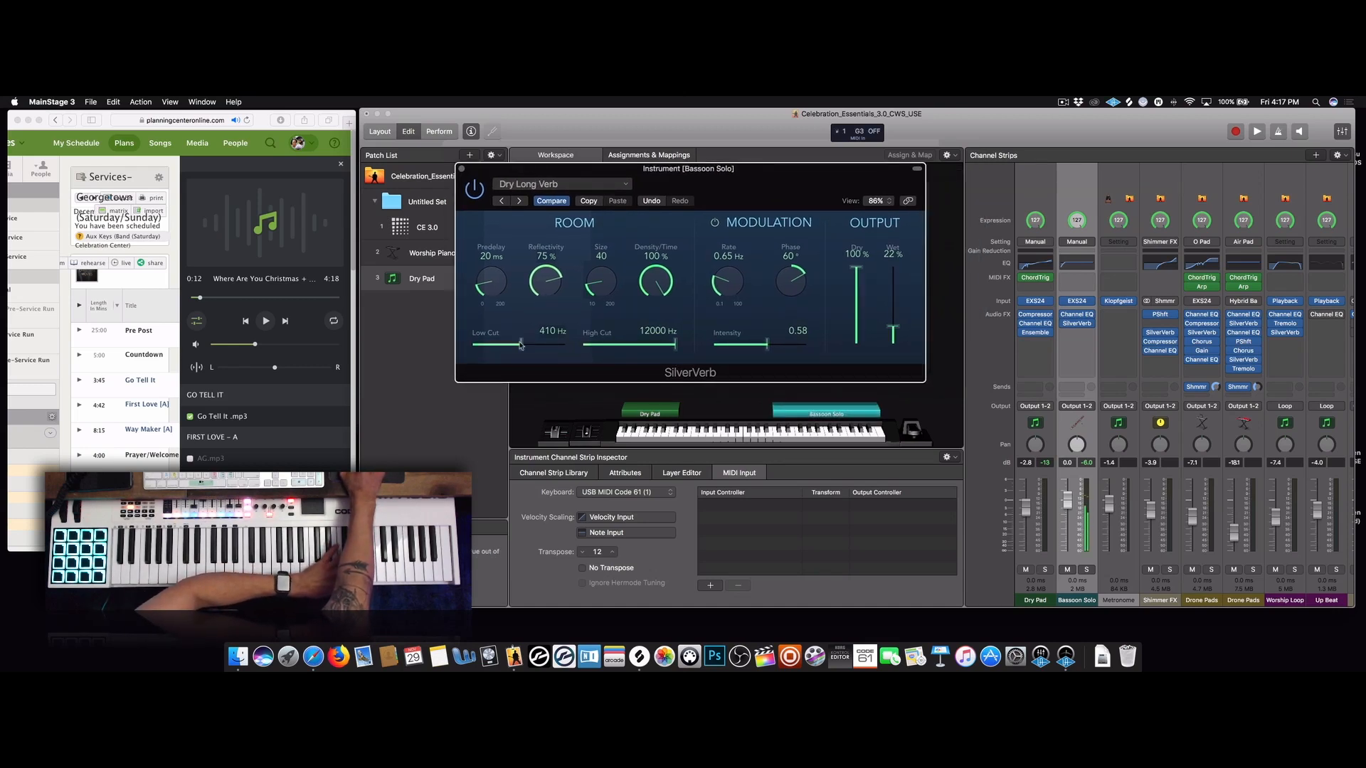
drag(521, 345, 542, 352)
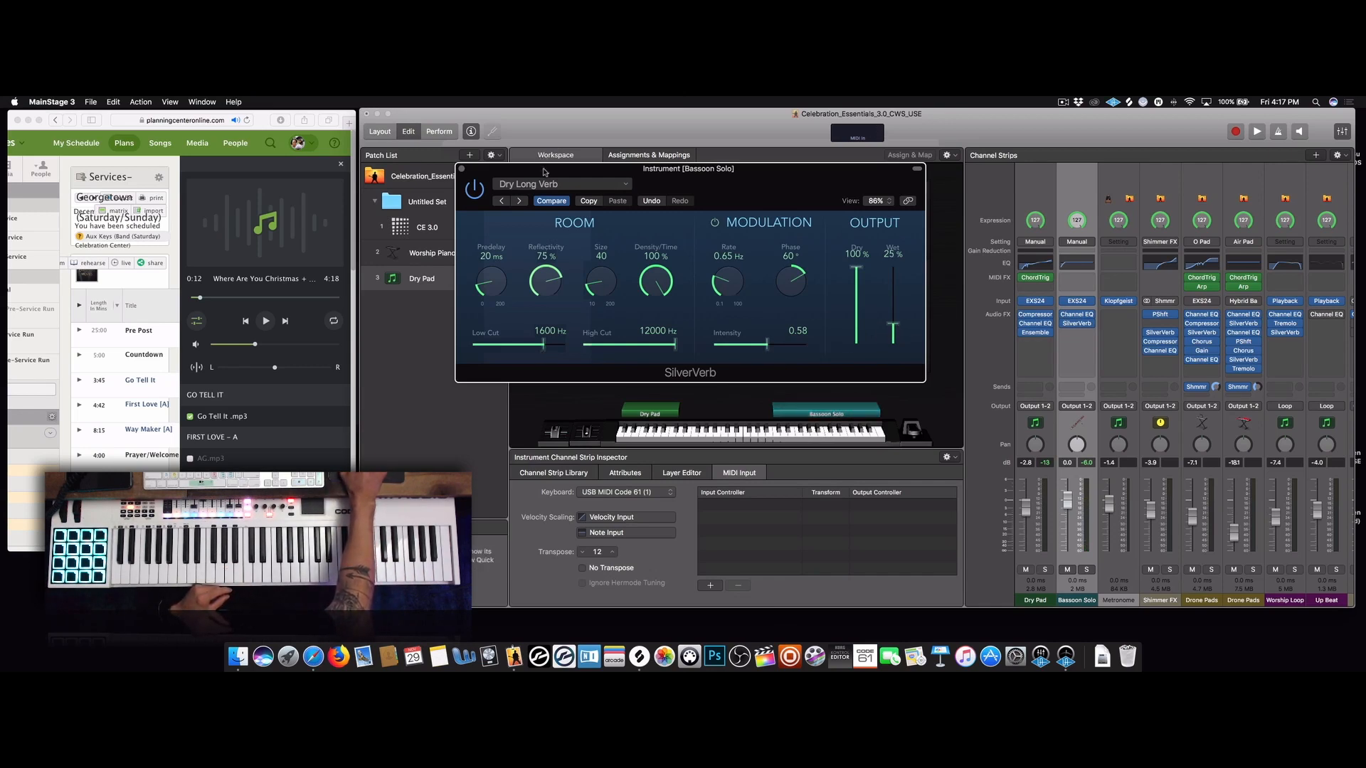
drag(545, 172, 656, 184)
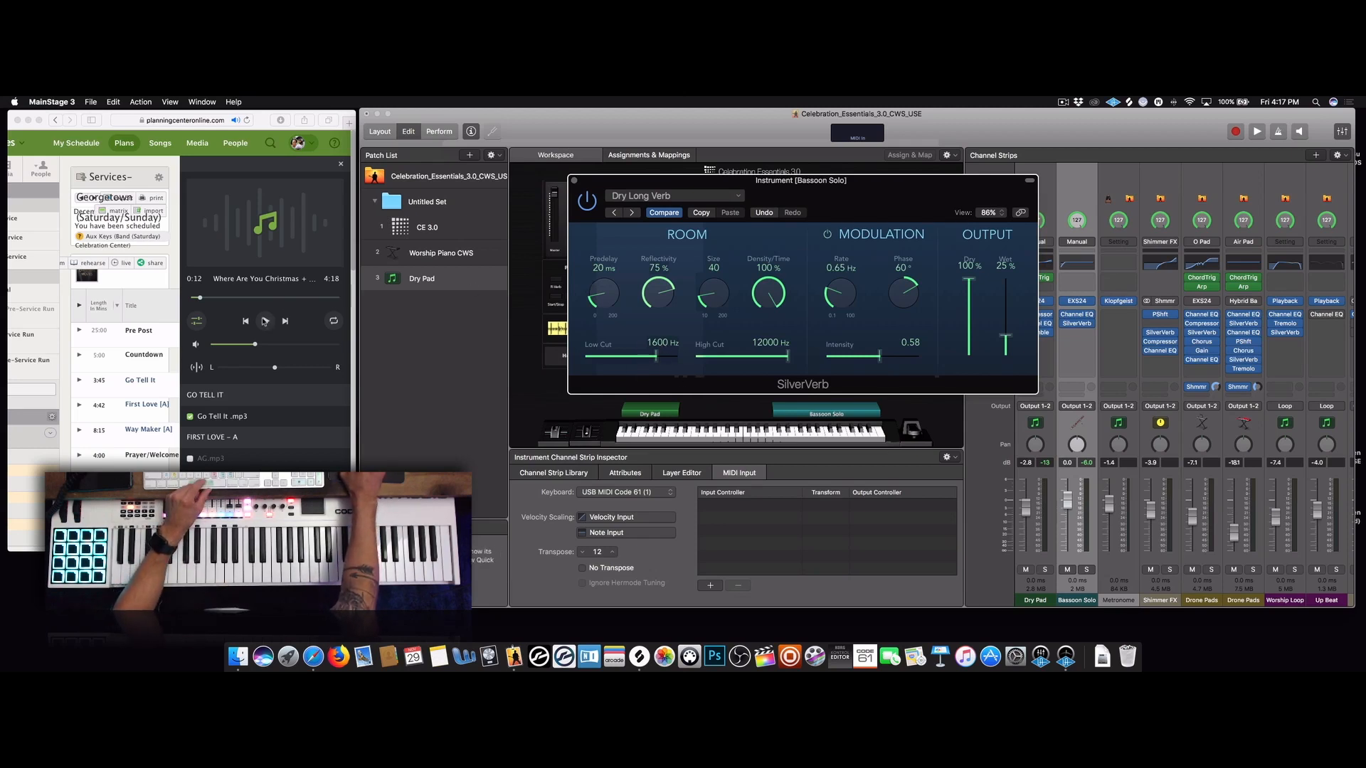
Rewind the reference track to its beginning, listen to a few seconds and pause it
click(199, 298)
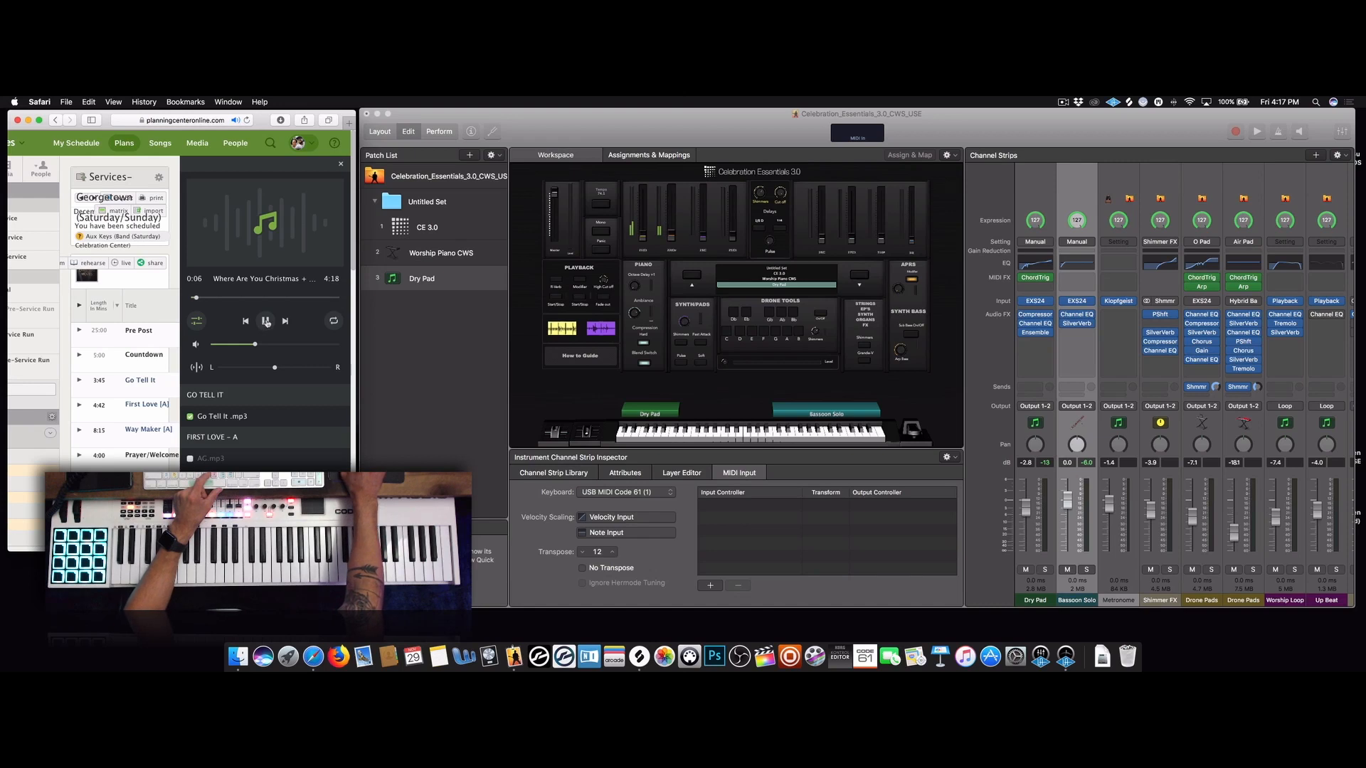
click(267, 323)
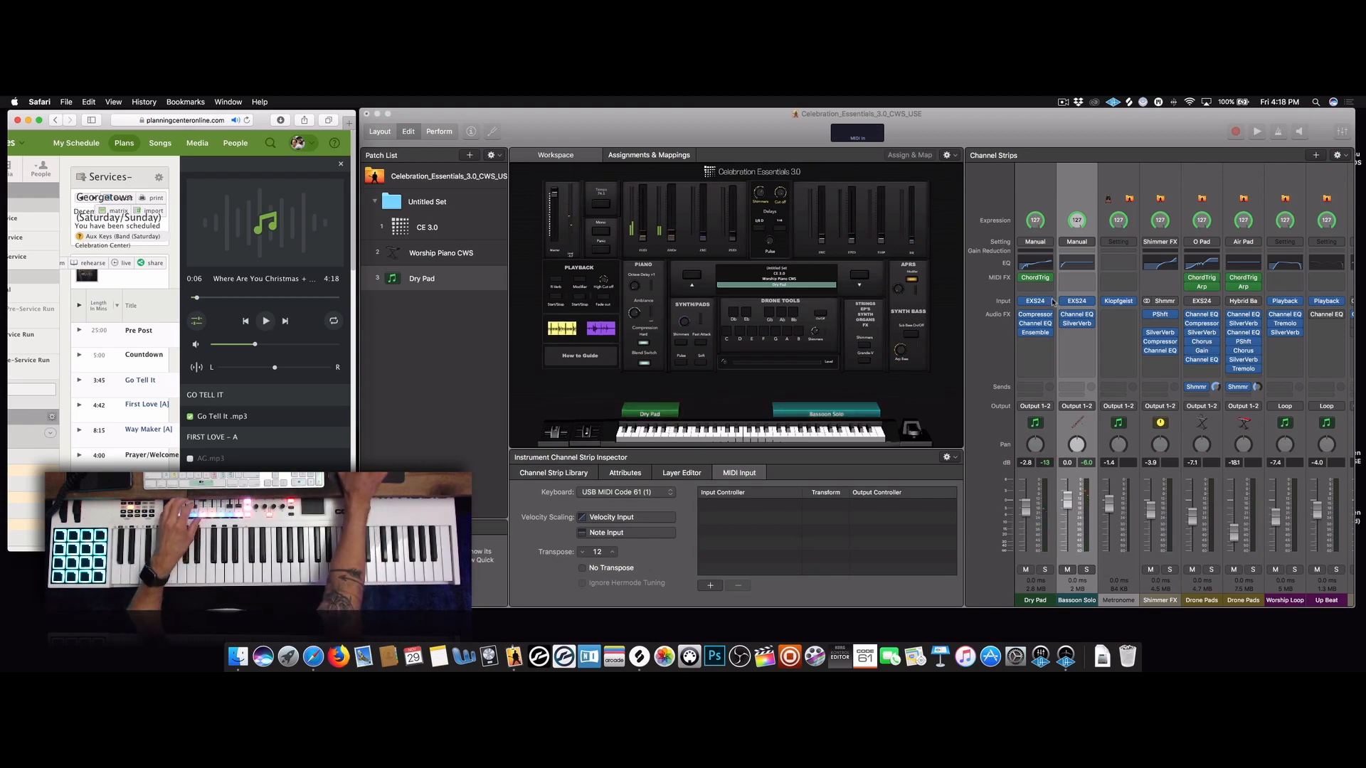
In the Bassoon Solo's Channel EQ, cut the 1200 Hz band by 9 dB with a Q of 0.10
click(1084, 267)
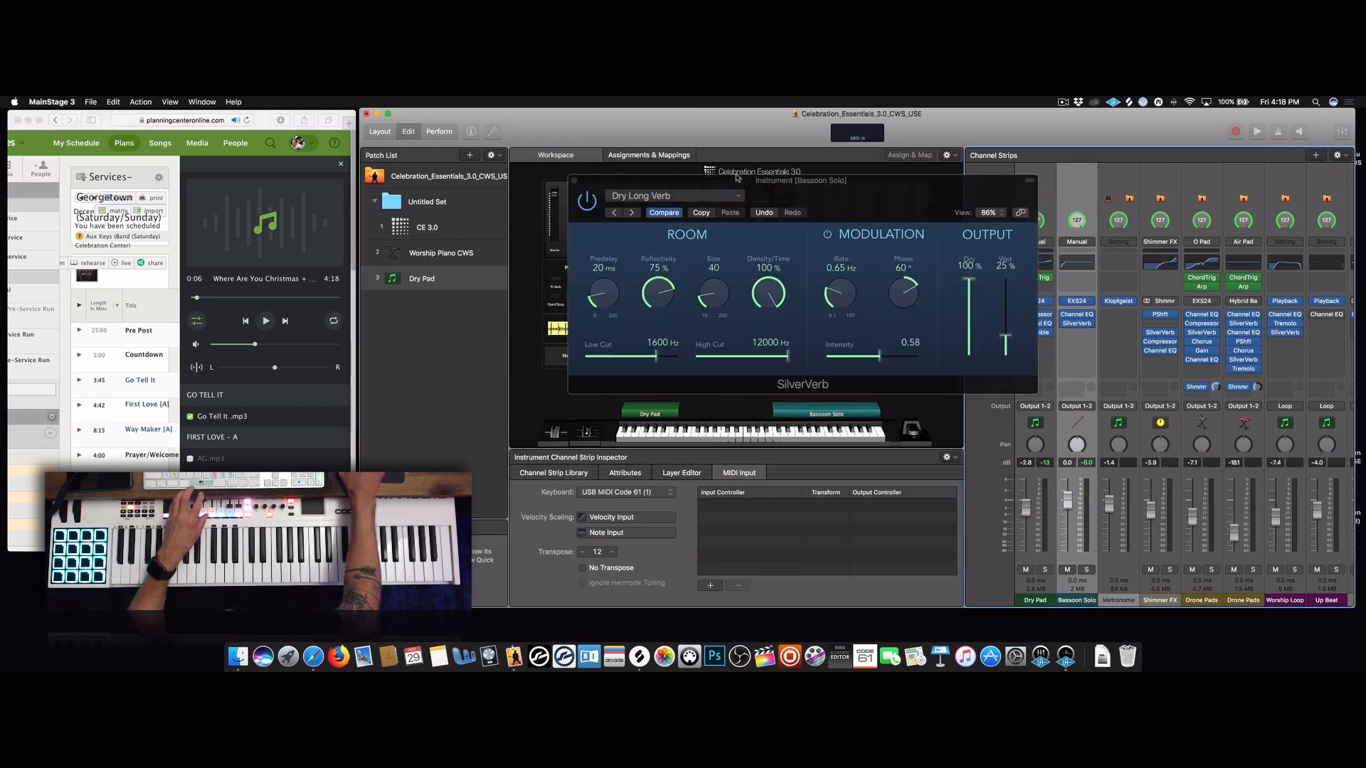
double_click(1084, 268)
click(574, 182)
drag(302, 136, 647, 154)
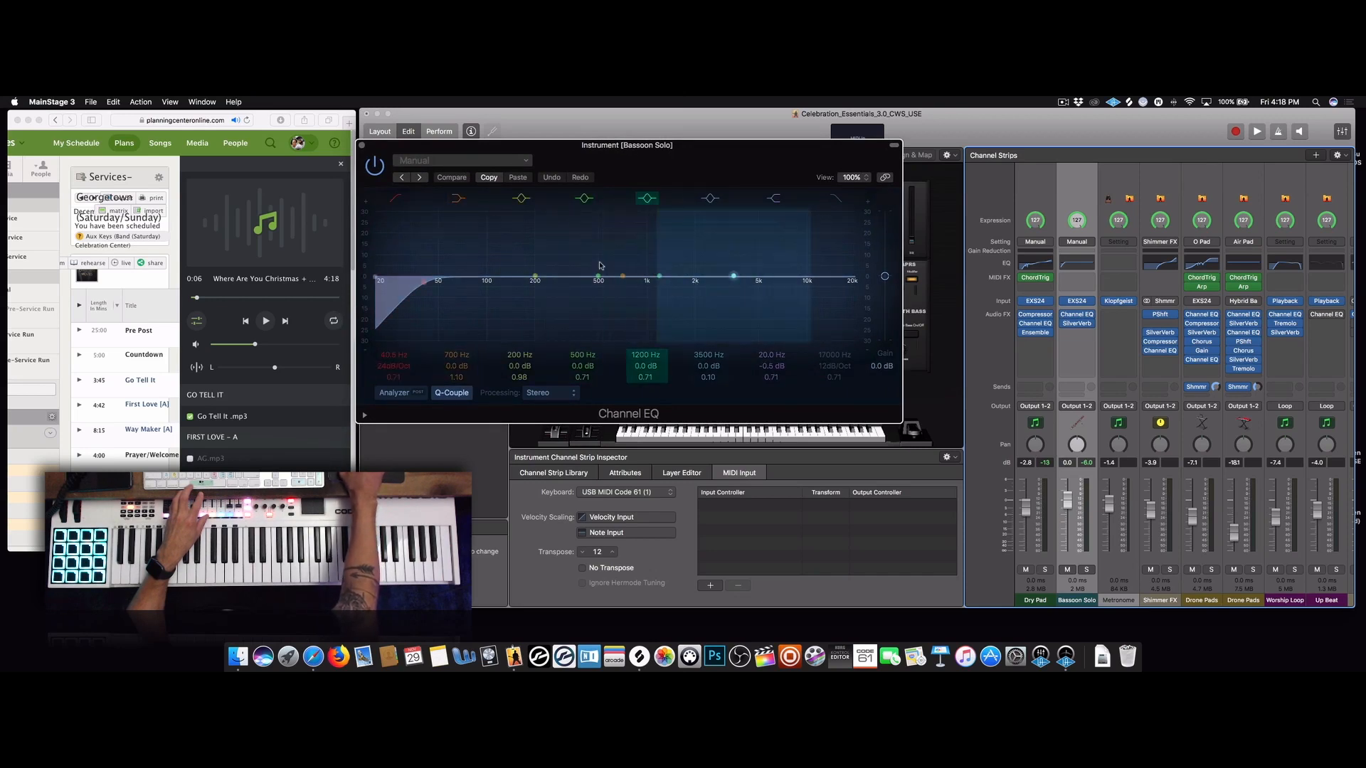
click(661, 276)
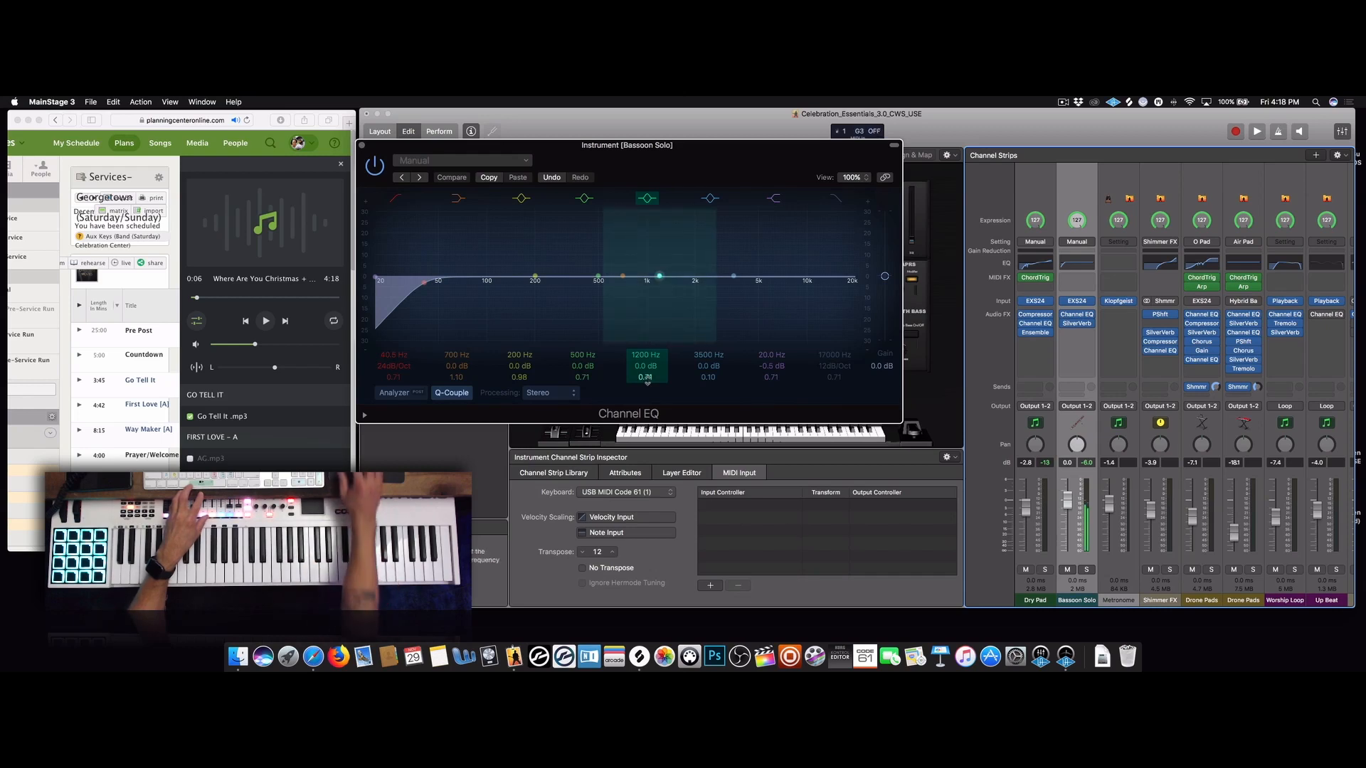
drag(645, 377, 641, 387)
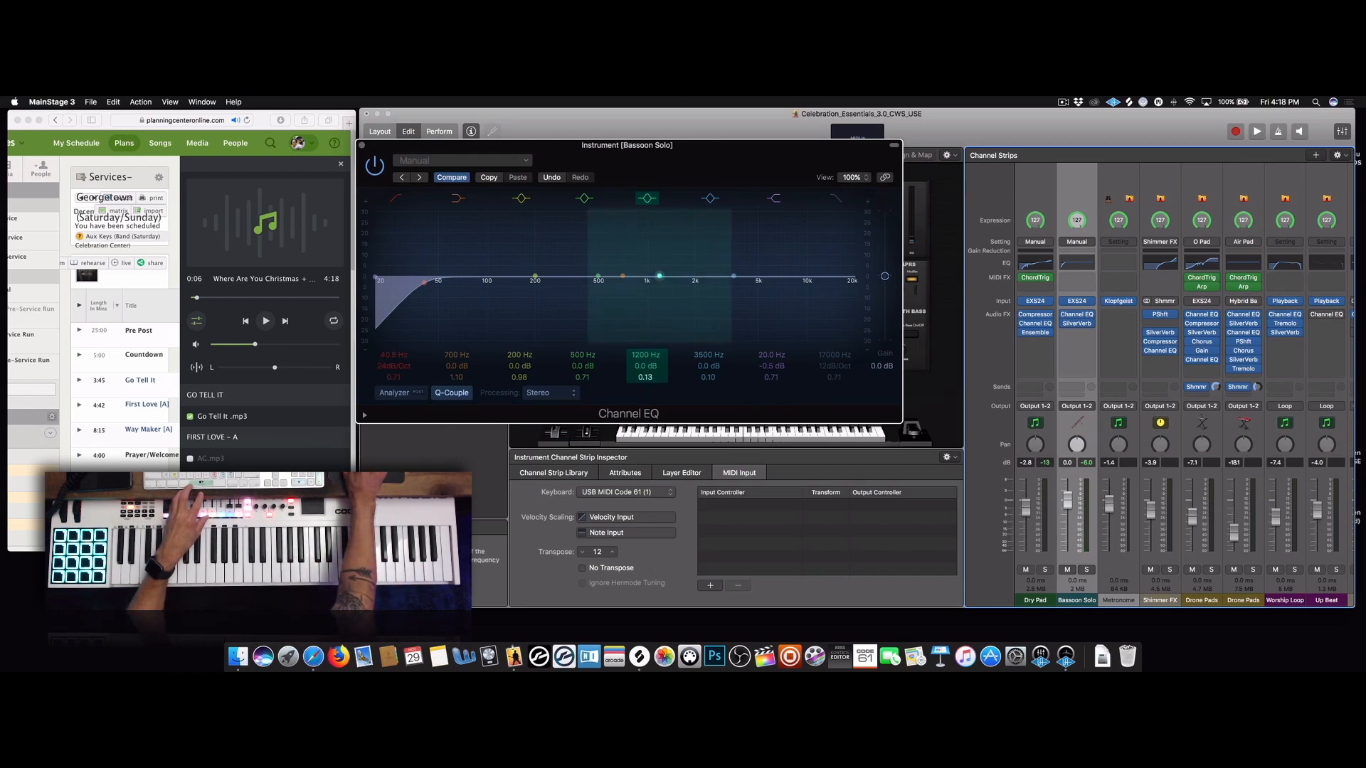
drag(643, 377, 644, 366)
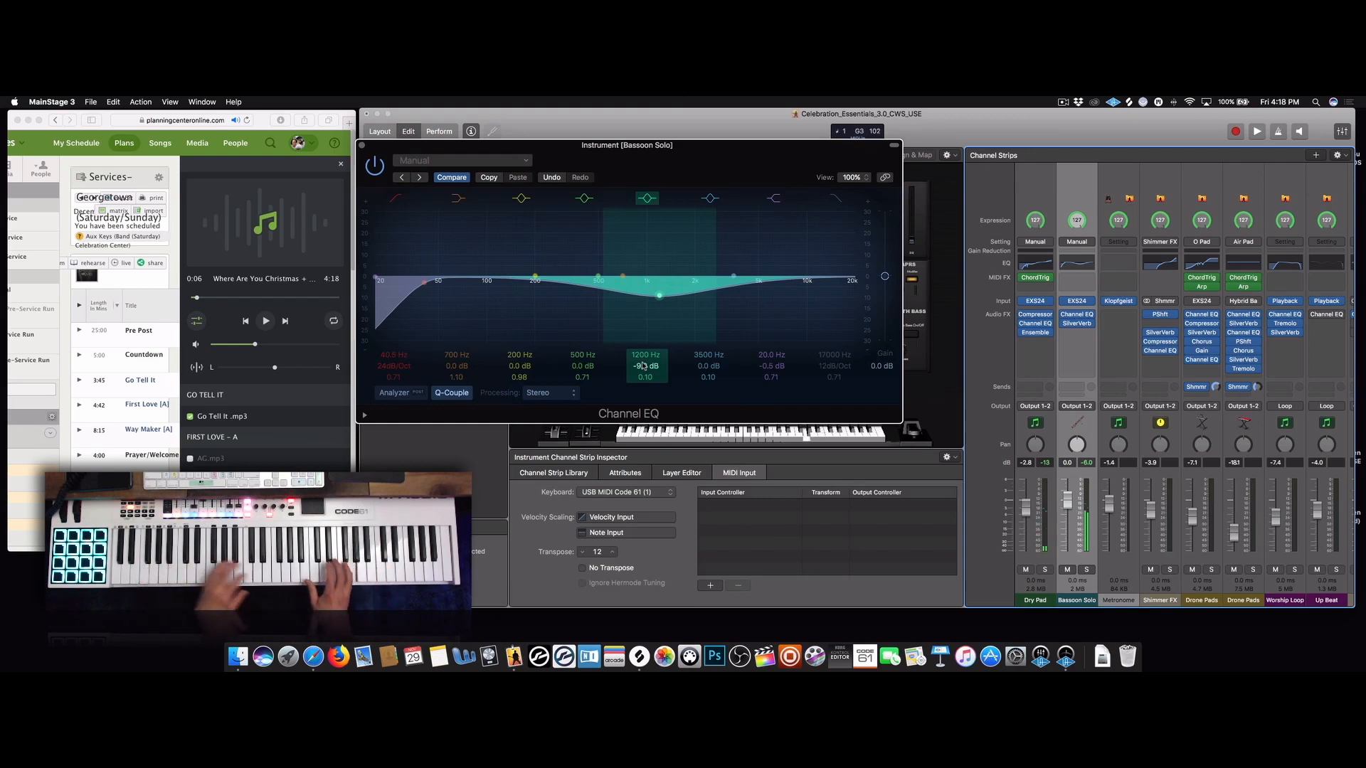
Set the Bassoon Solo's SilverVerb wet output to 37% and play along with the reference track to compare
click(1069, 323)
drag(1003, 333, 1002, 324)
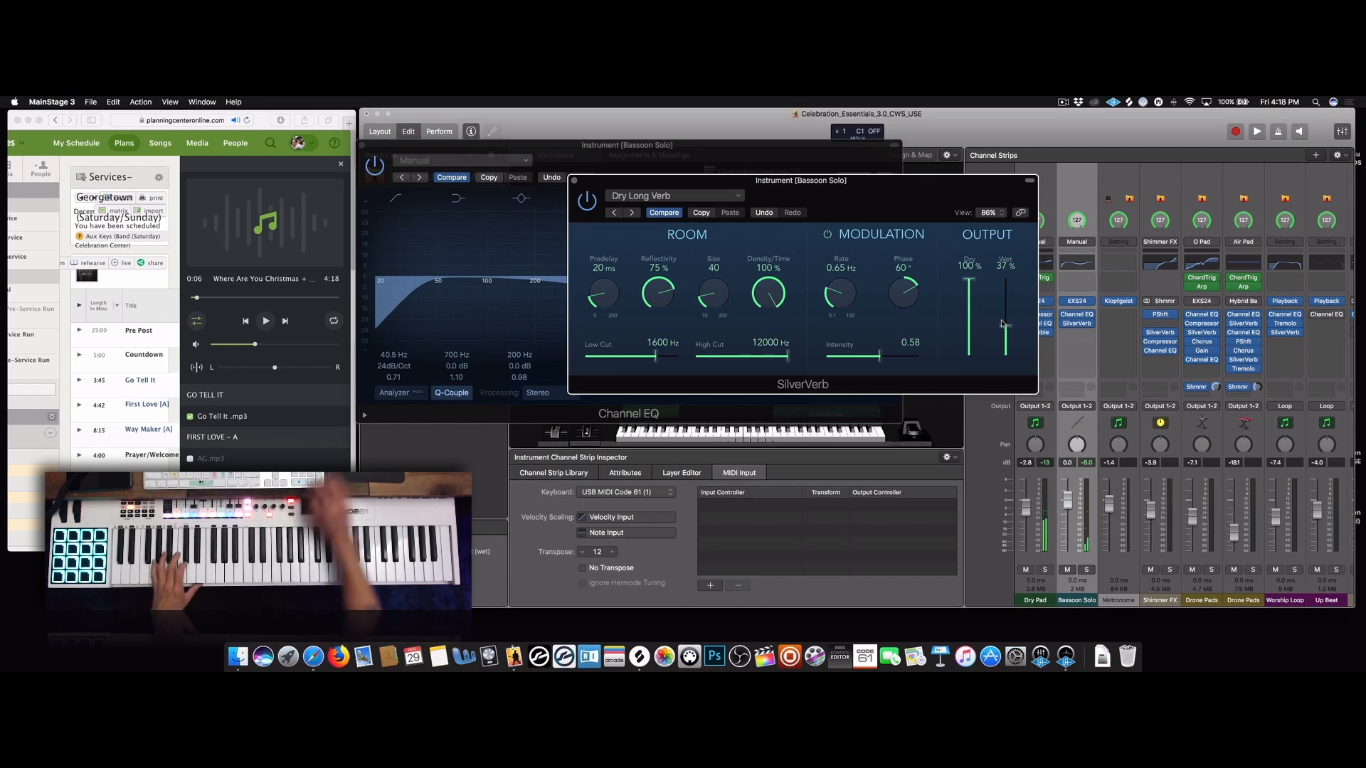
click(268, 323)
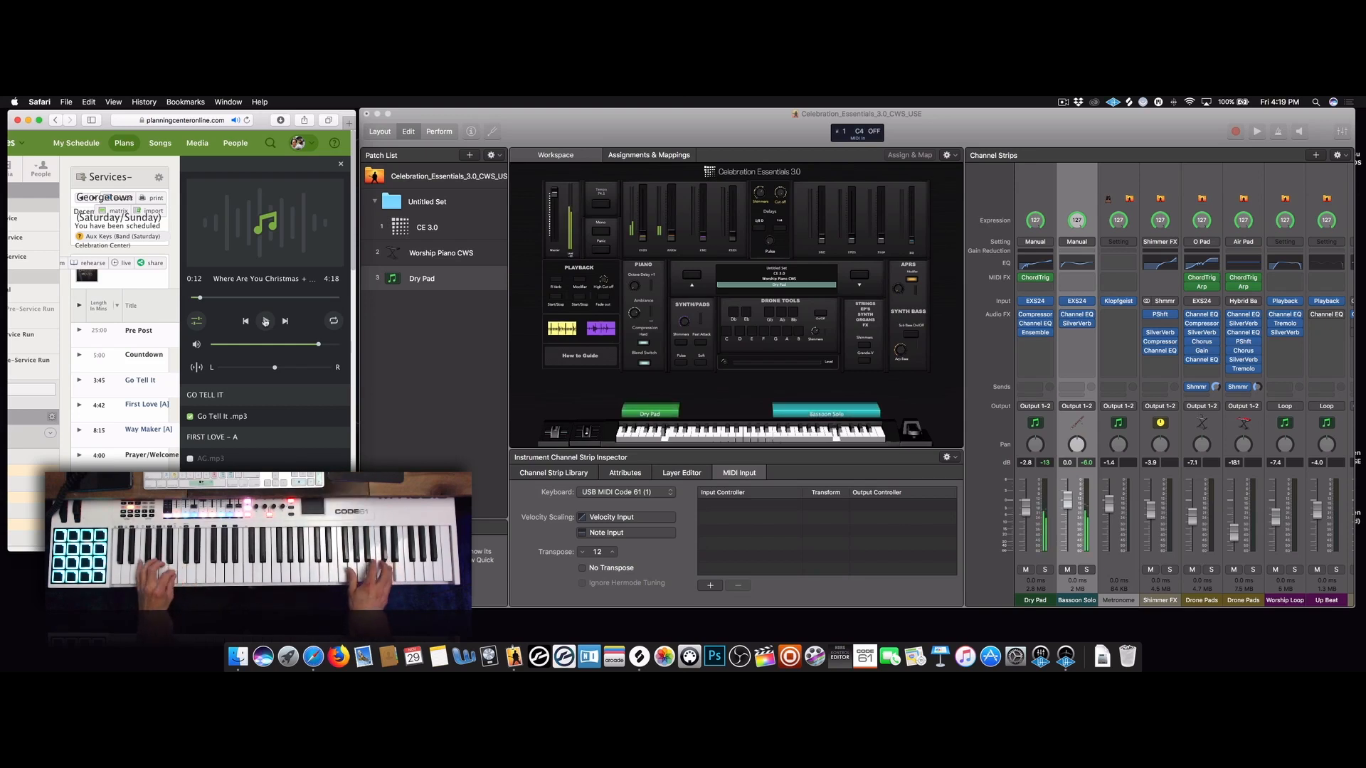
click(264, 321)
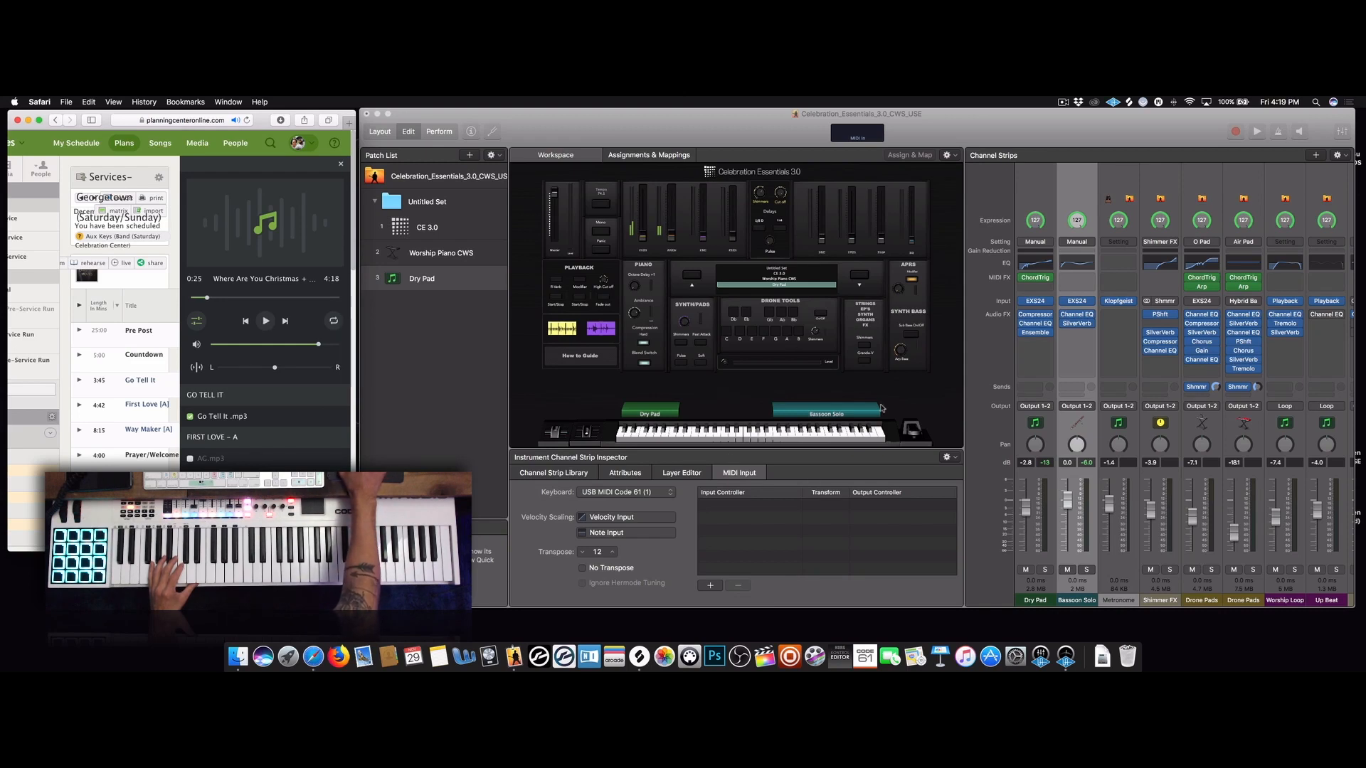
Bring the Bassoon Solo's effect windows forward and close both its Channel EQ and SilverVerb
click(1076, 315)
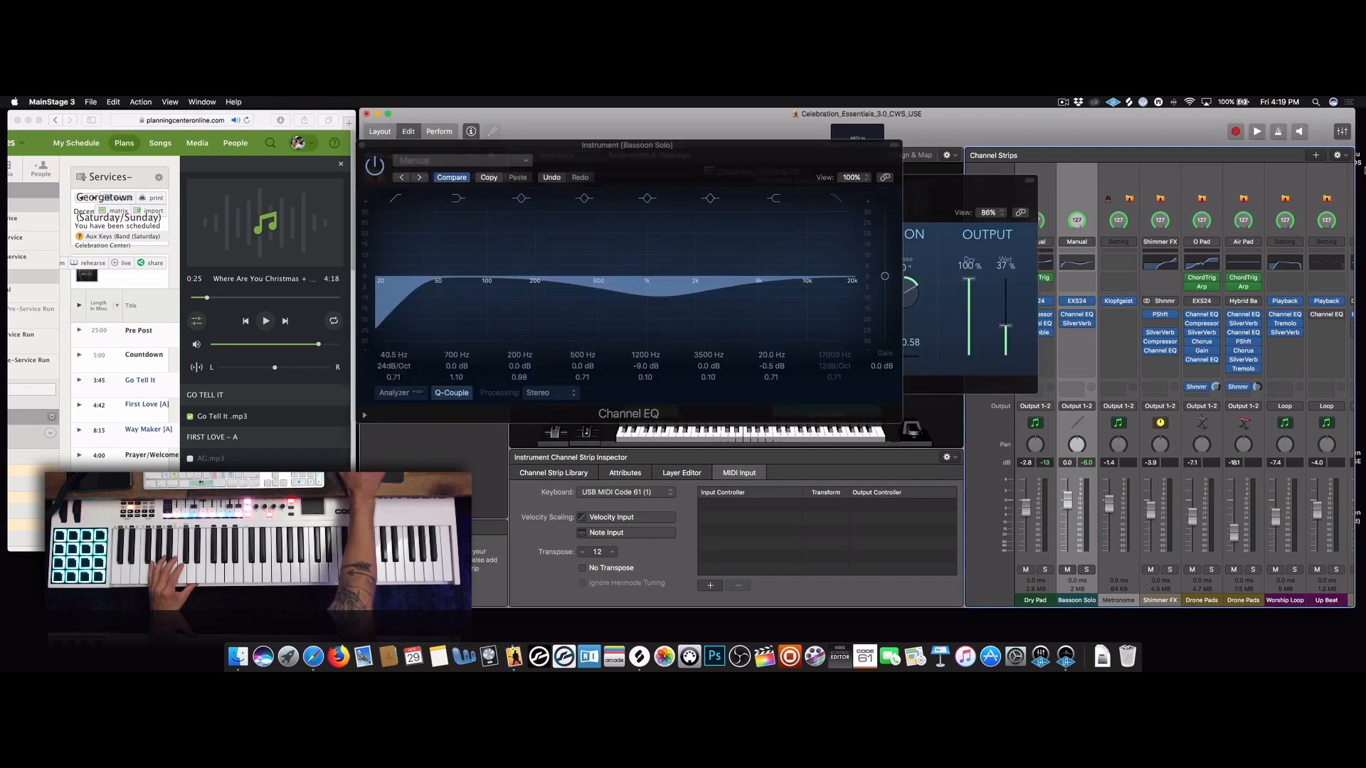
click(362, 147)
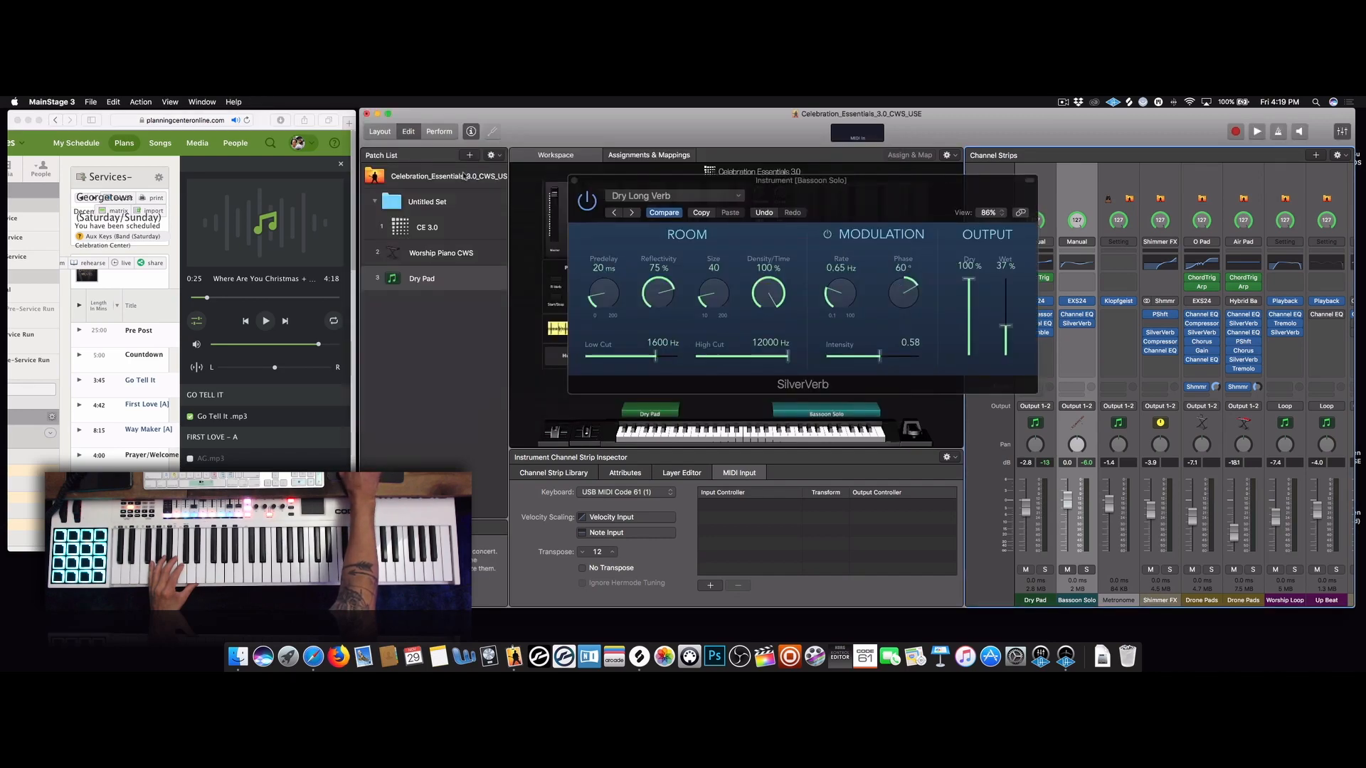
click(572, 179)
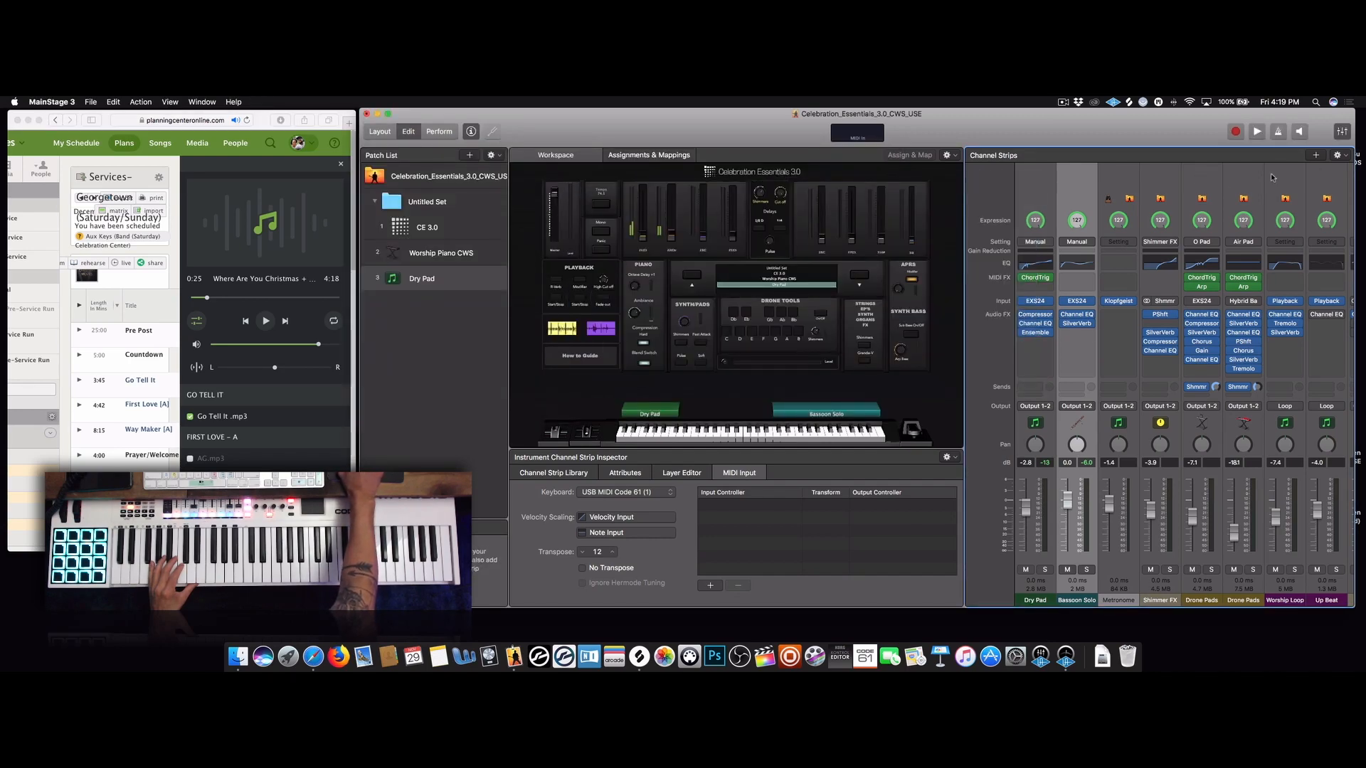
Add one software instrument channel strip to the Dry Pad patch with the EXS24 sampler as its instrument
click(1317, 155)
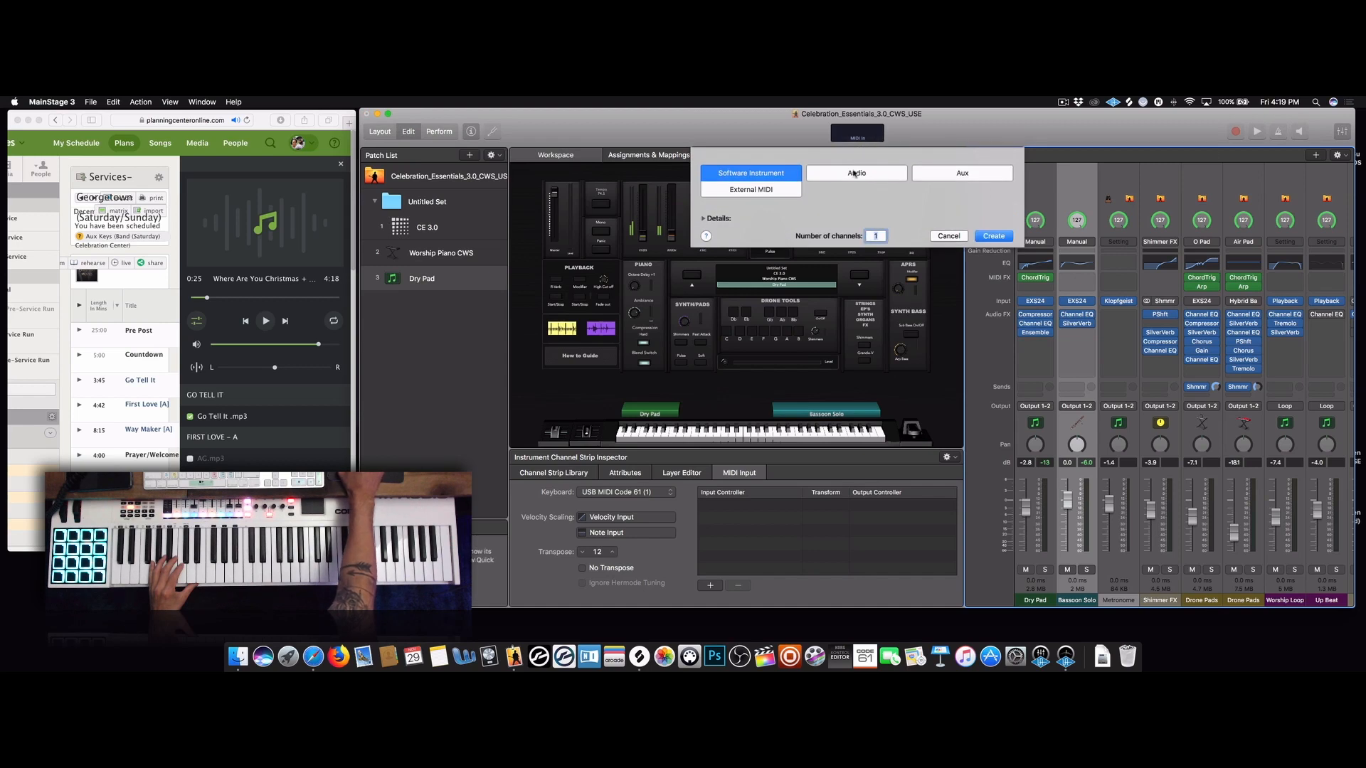
click(994, 236)
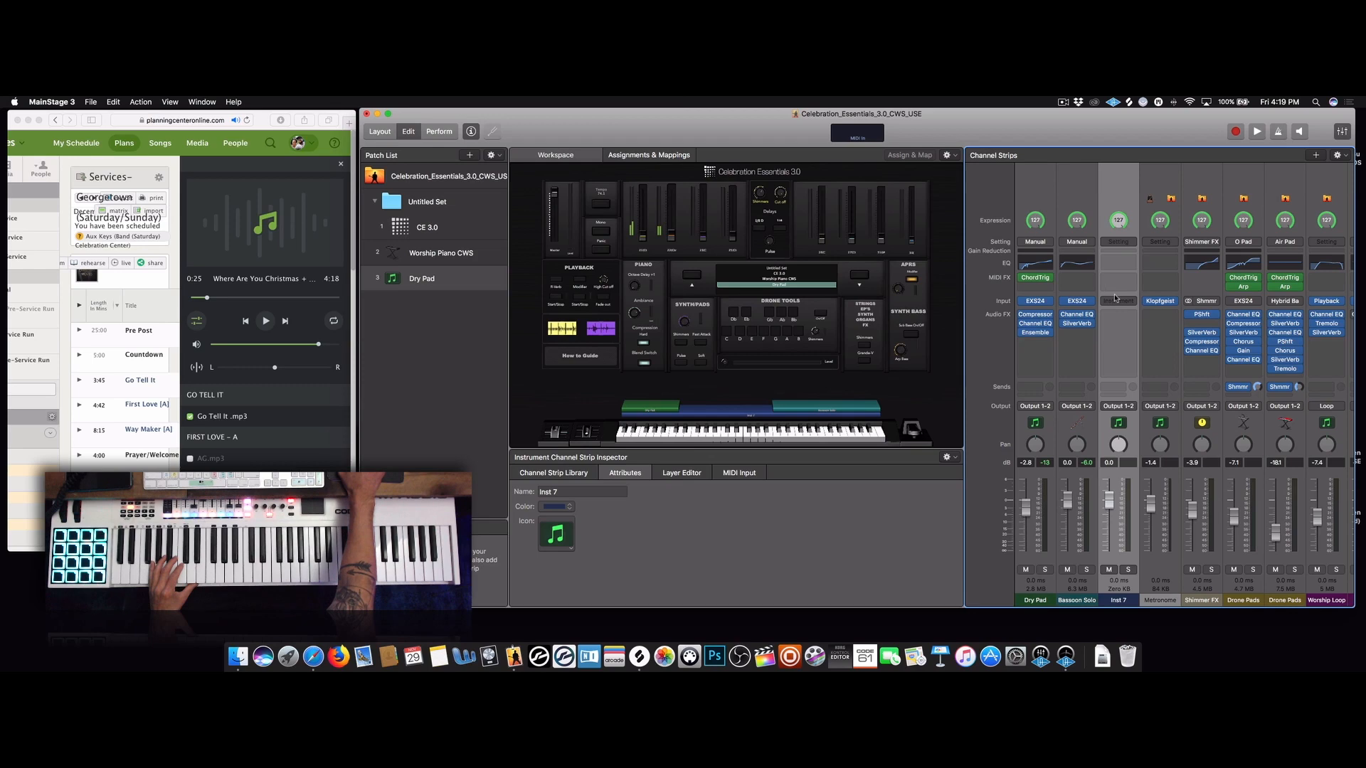
click(1124, 304)
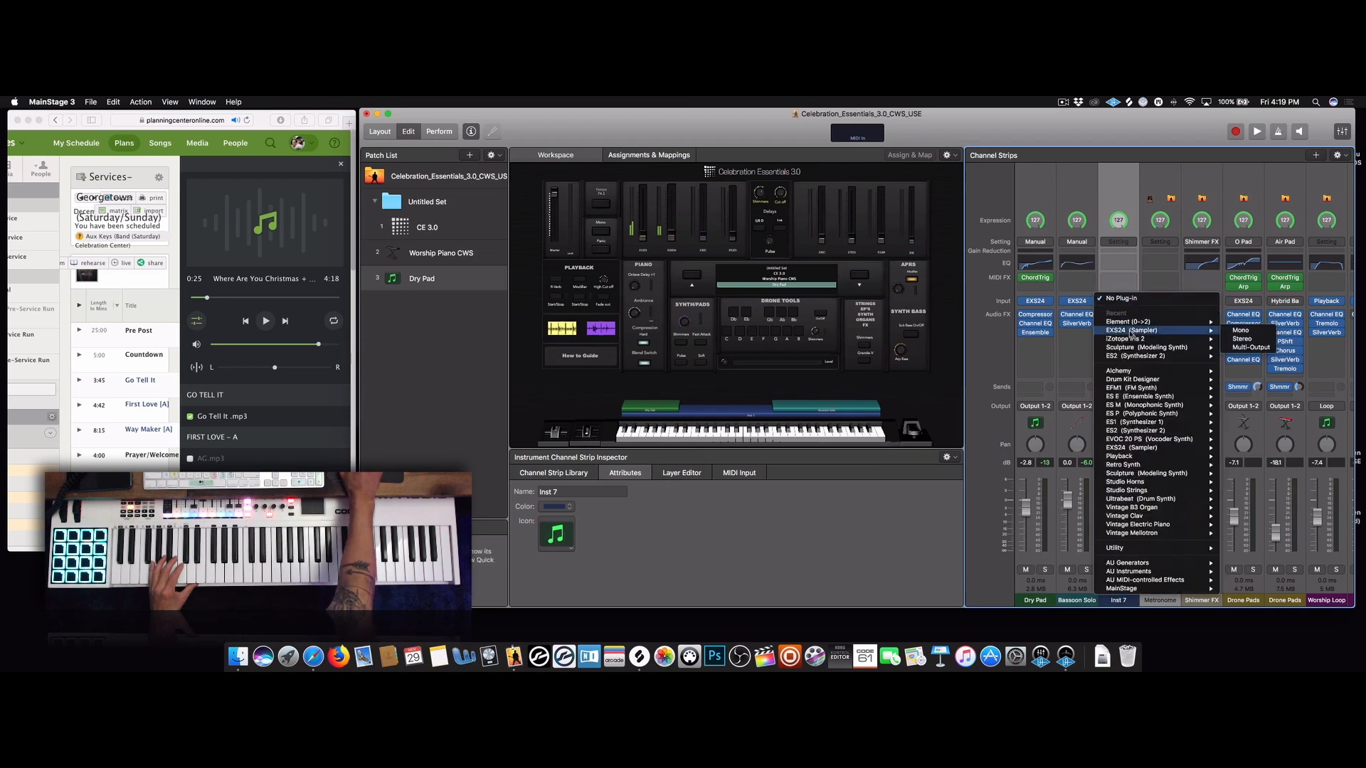
click(1130, 333)
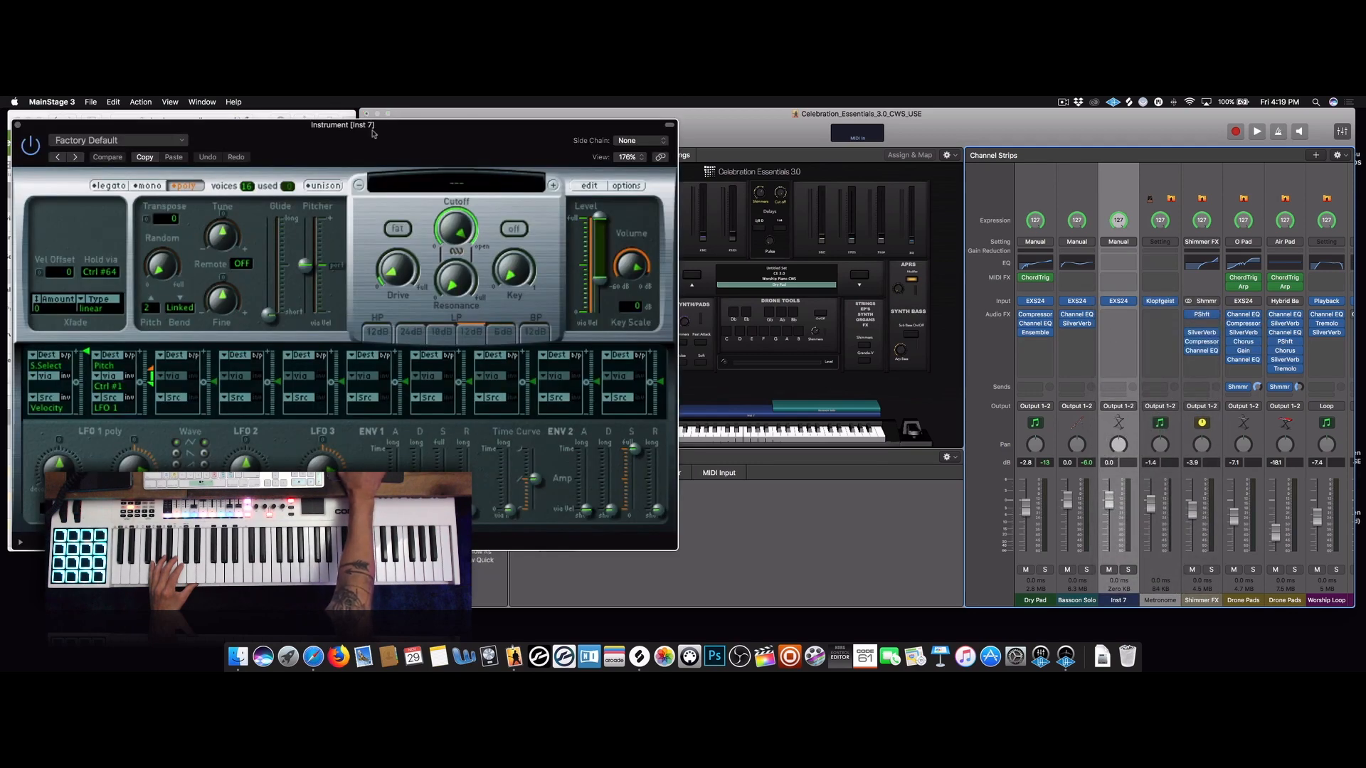
Load the factory orchestral Harp into the new channel's EXS24, try it out and close the sampler window
drag(373, 133, 472, 152)
click(544, 206)
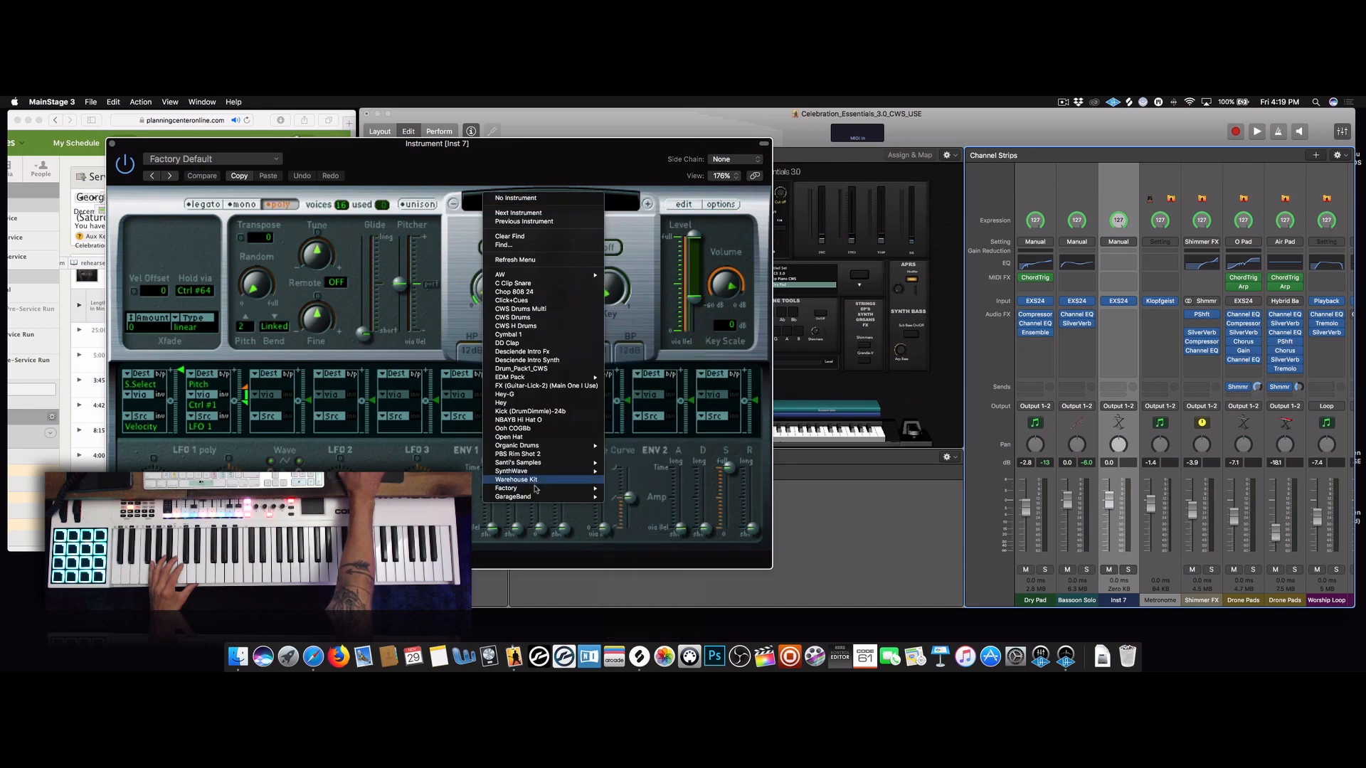
mouse_move(552, 493)
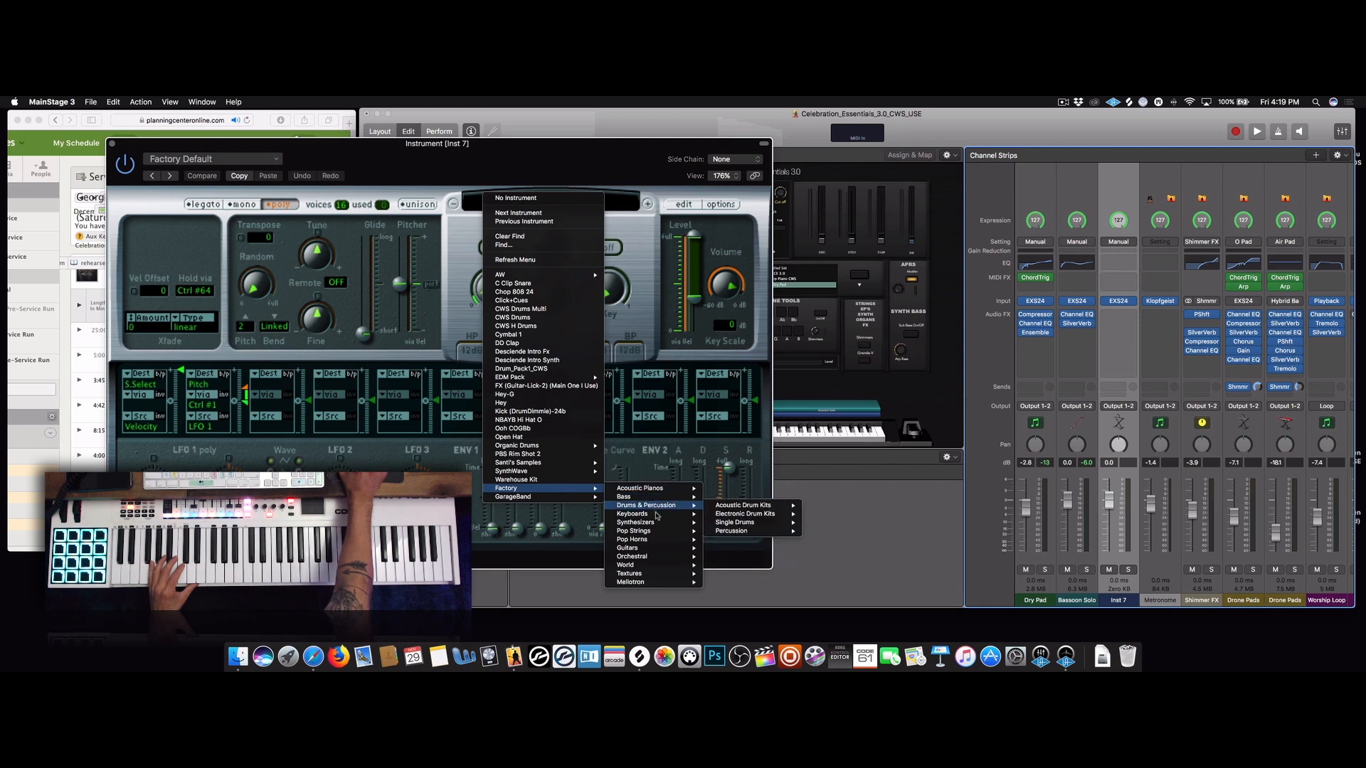
mouse_move(647, 534)
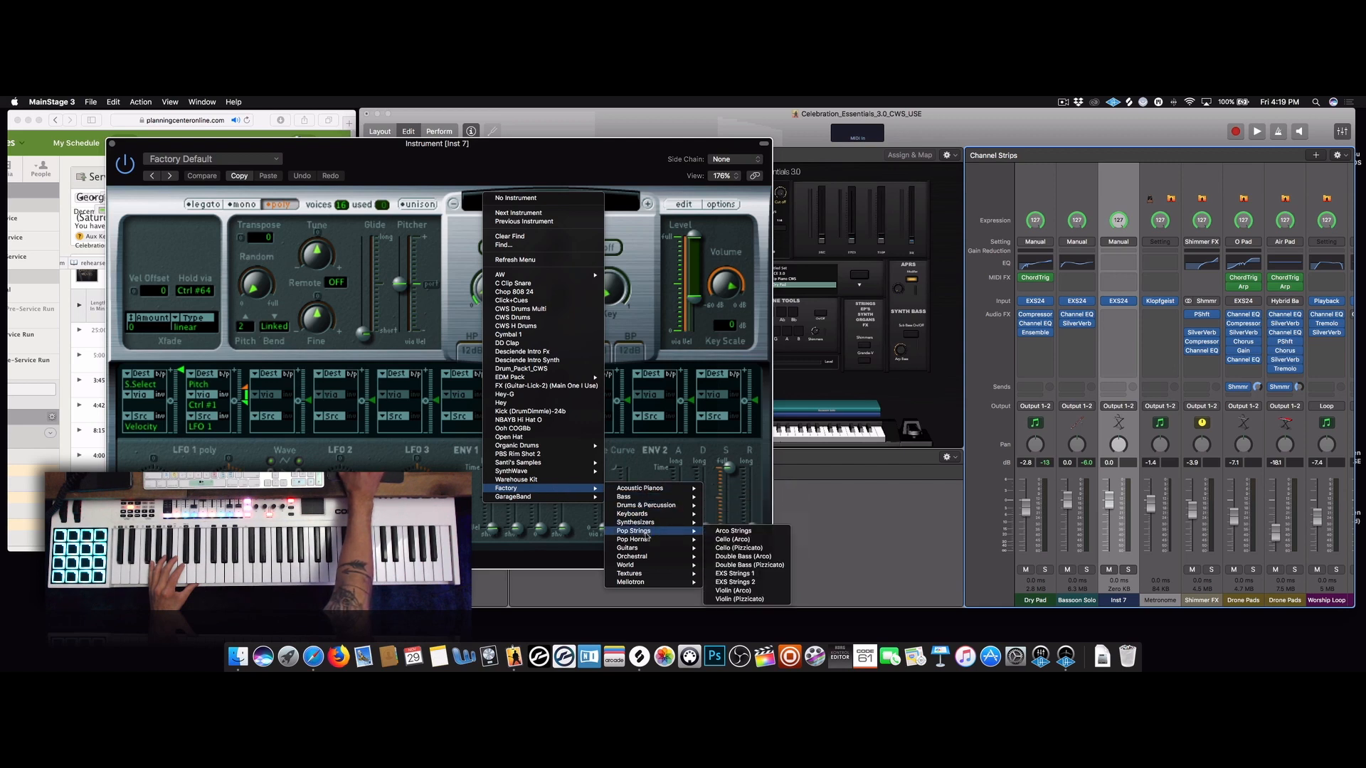
mouse_move(653, 557)
mouse_move(740, 565)
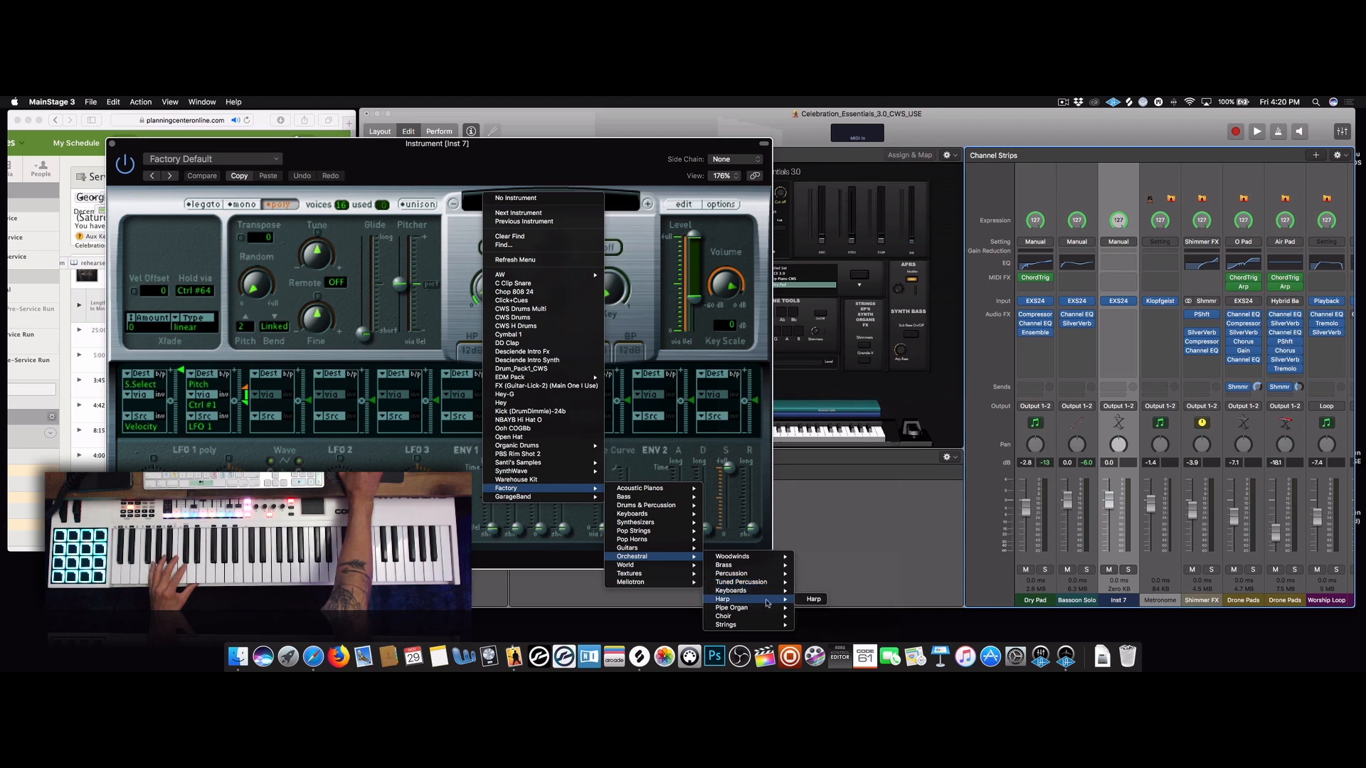
click(811, 600)
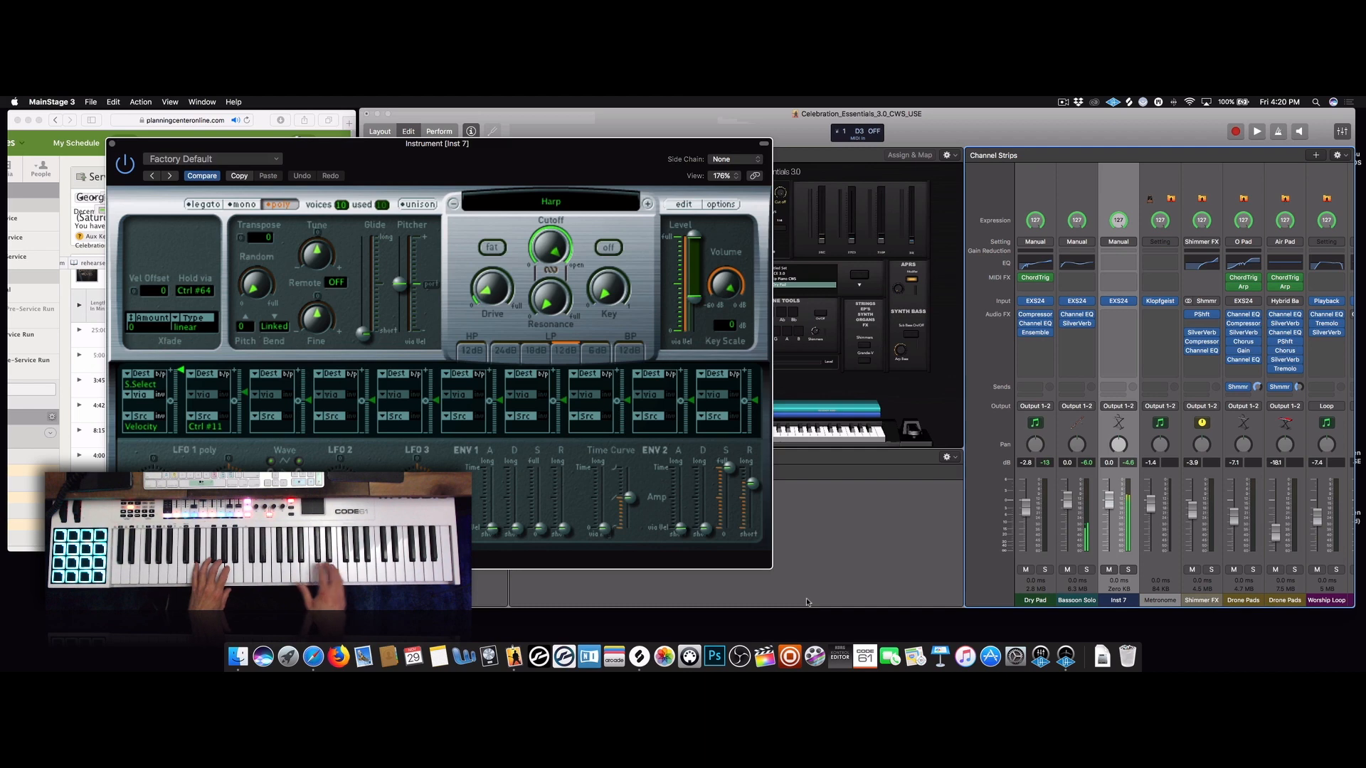
click(113, 146)
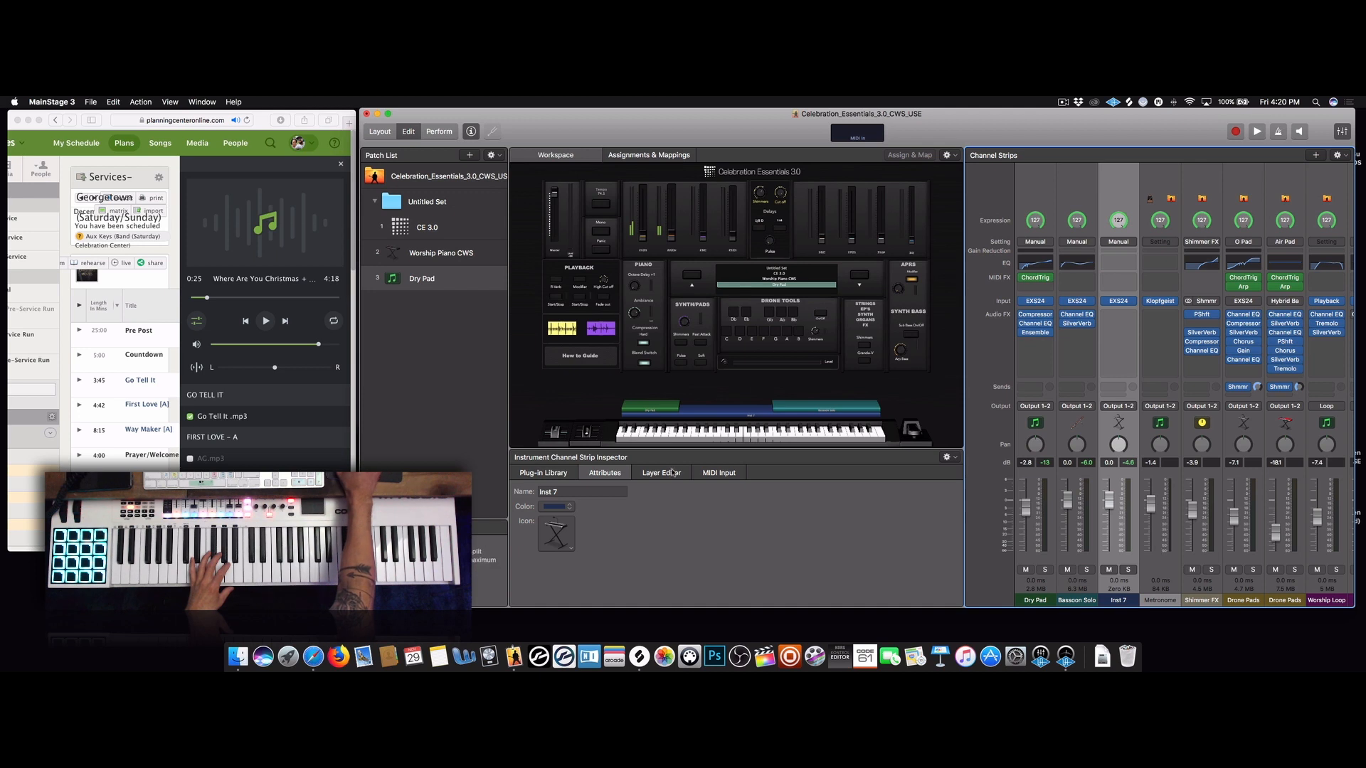
Limit the Inst 7 layer's key range to D1 through B2, between the Dry Pad and Bassoon Solo layers
click(719, 473)
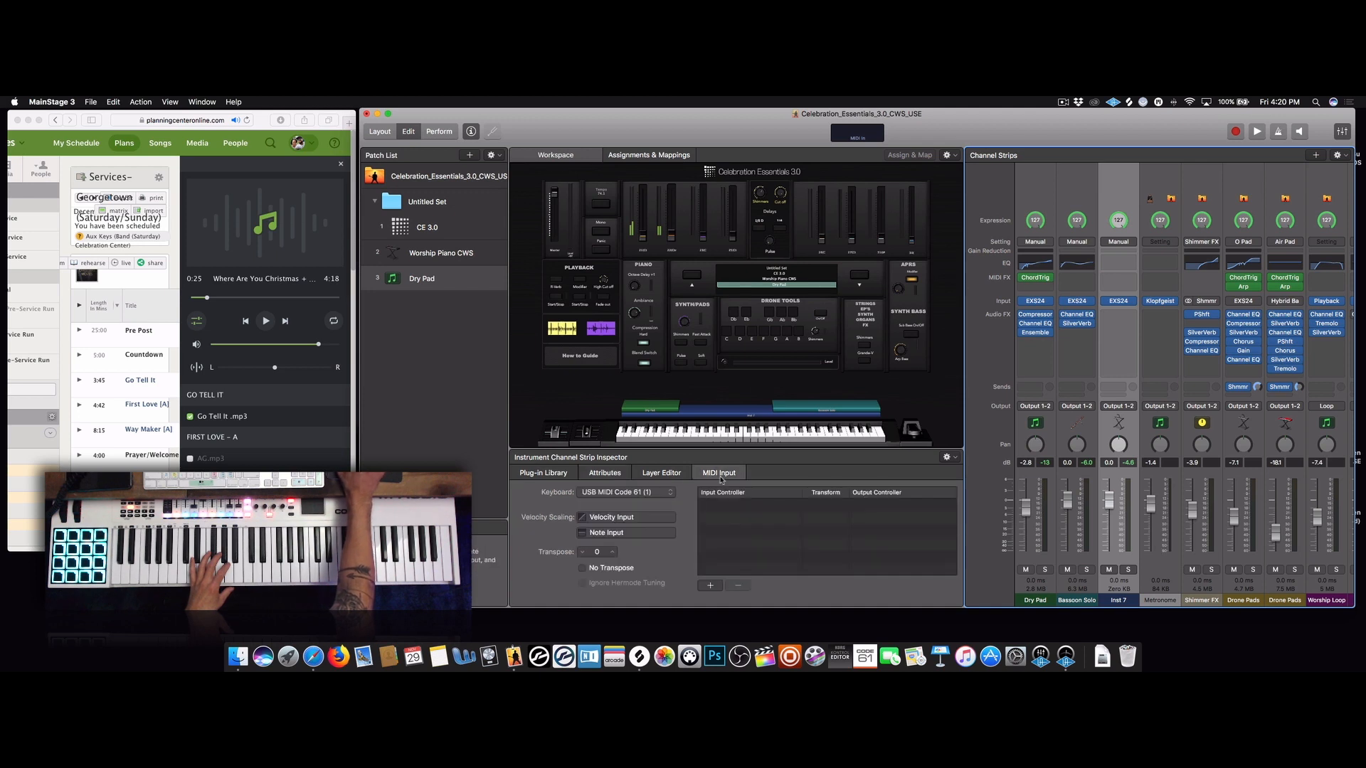
click(659, 474)
scroll(707, 511, left, 5)
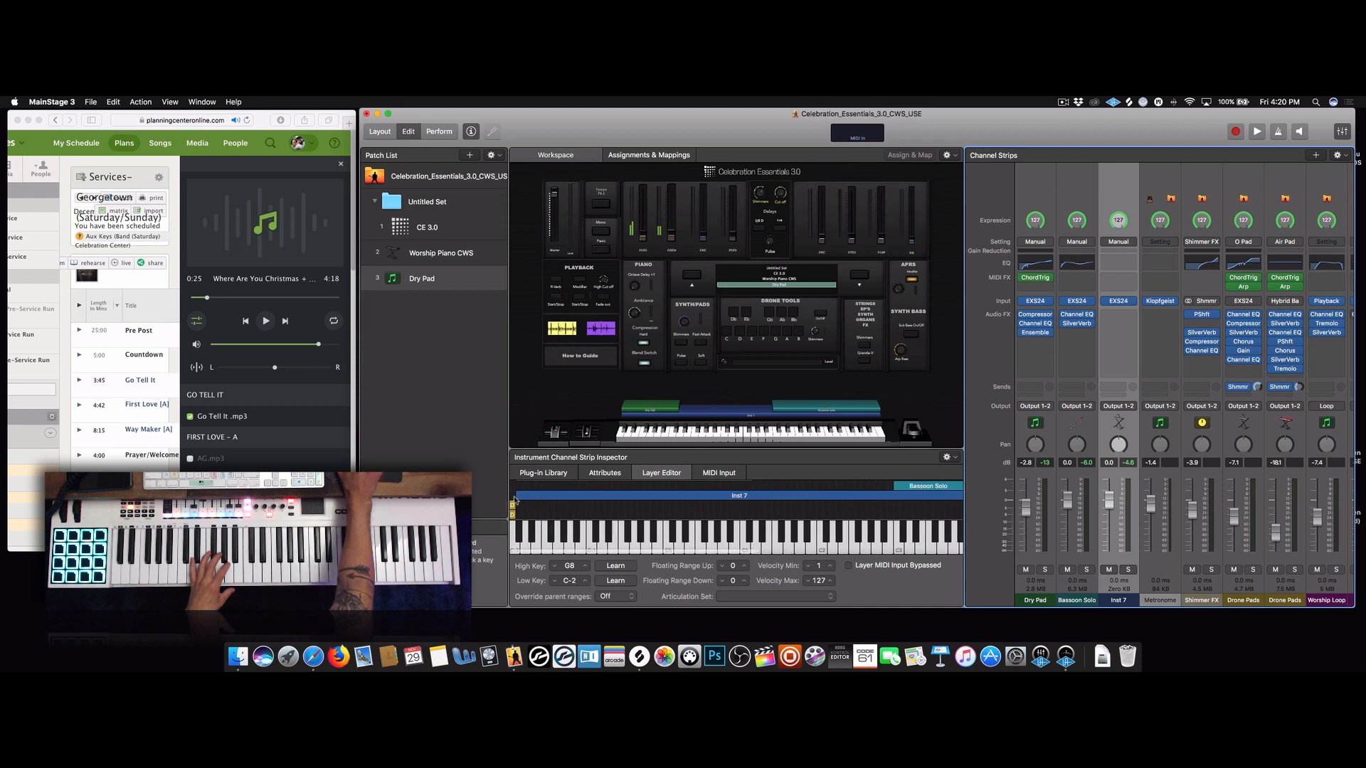
drag(516, 496, 753, 496)
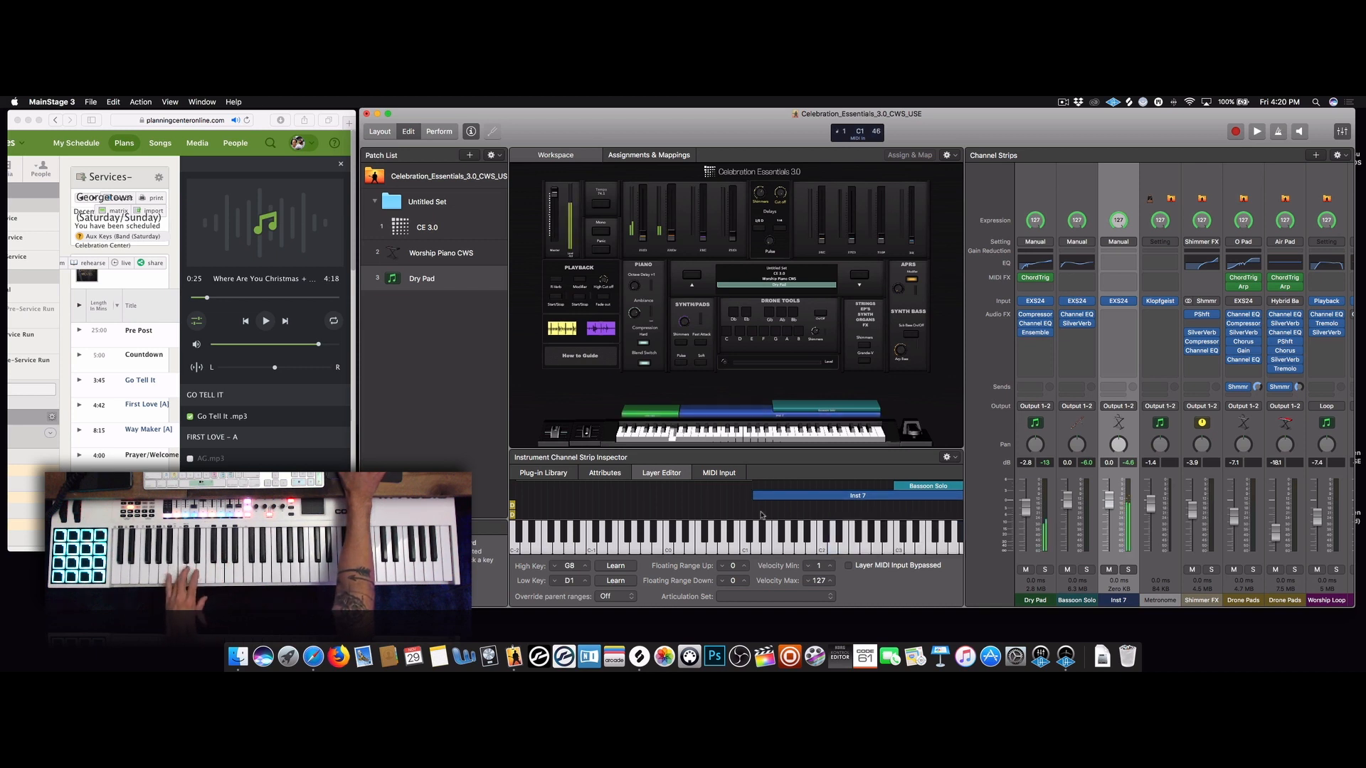
scroll(862, 516, right, 1)
scroll(862, 516, right, 5)
drag(962, 498, 537, 498)
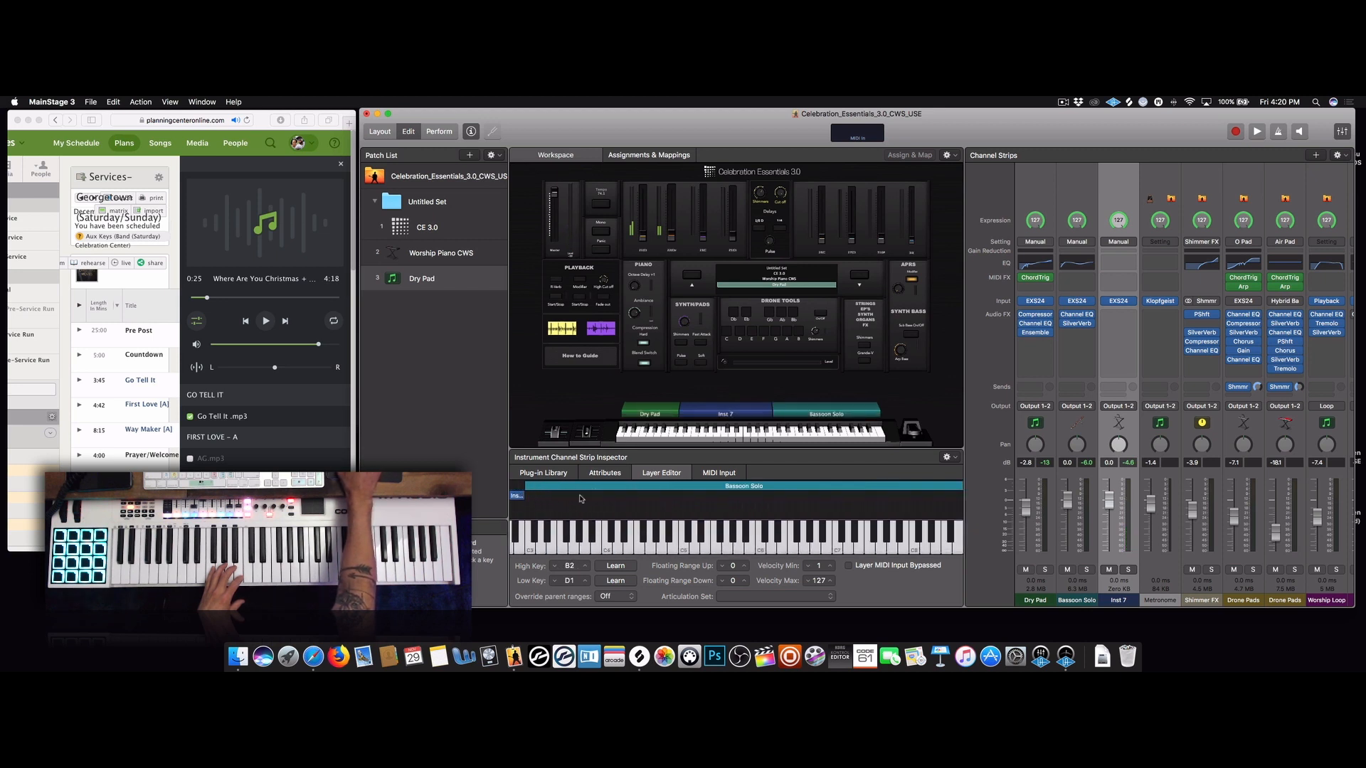
scroll(580, 498, left, 1)
scroll(647, 502, left, 2)
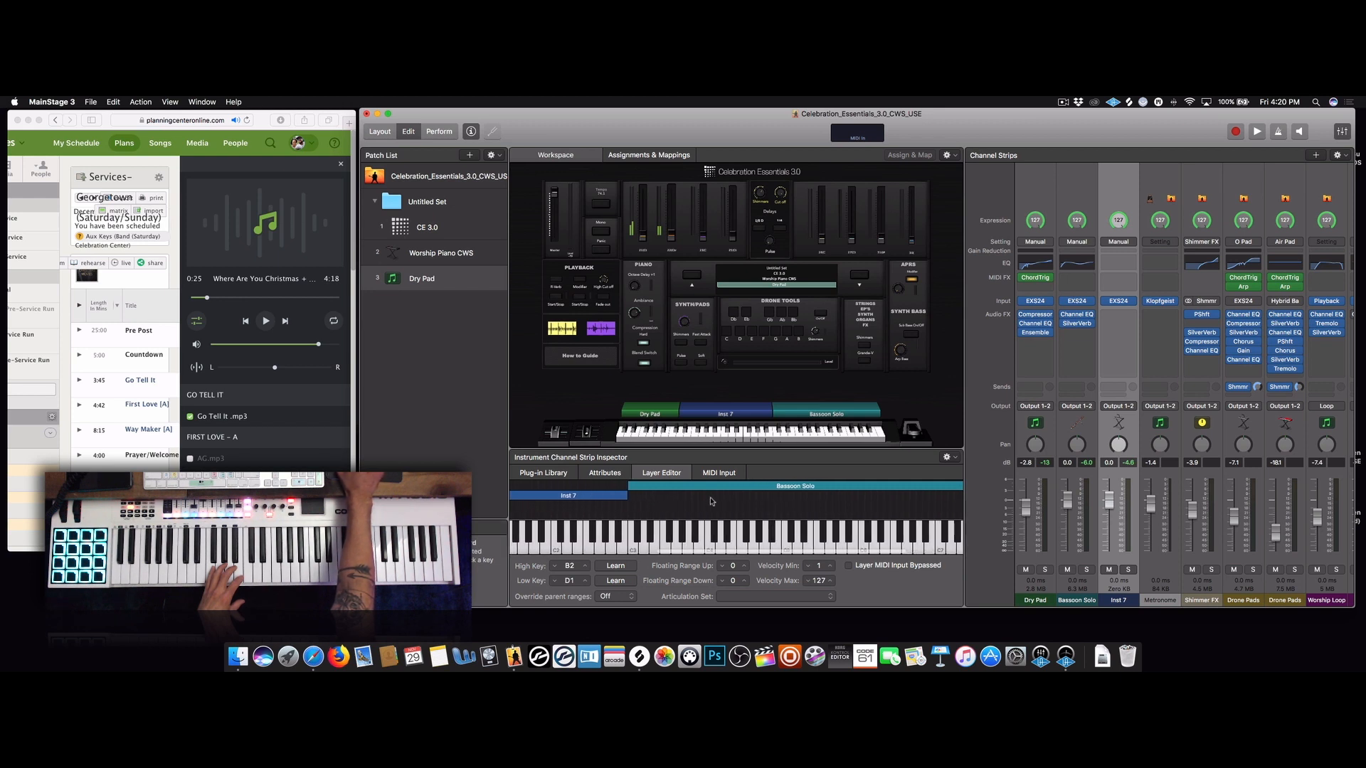
scroll(636, 498, left, 2)
scroll(636, 498, left, 1)
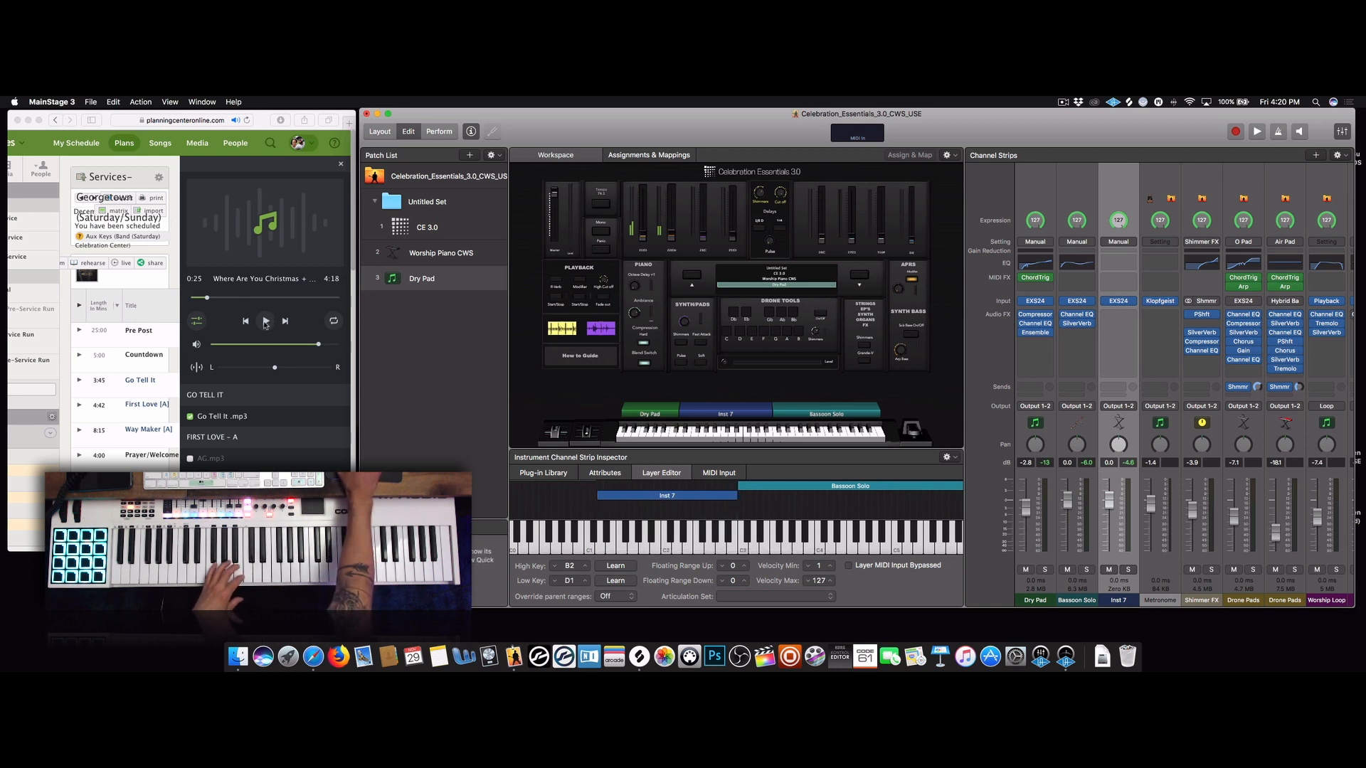
Listen to the next couple of seconds of the reference track and pause it
click(266, 323)
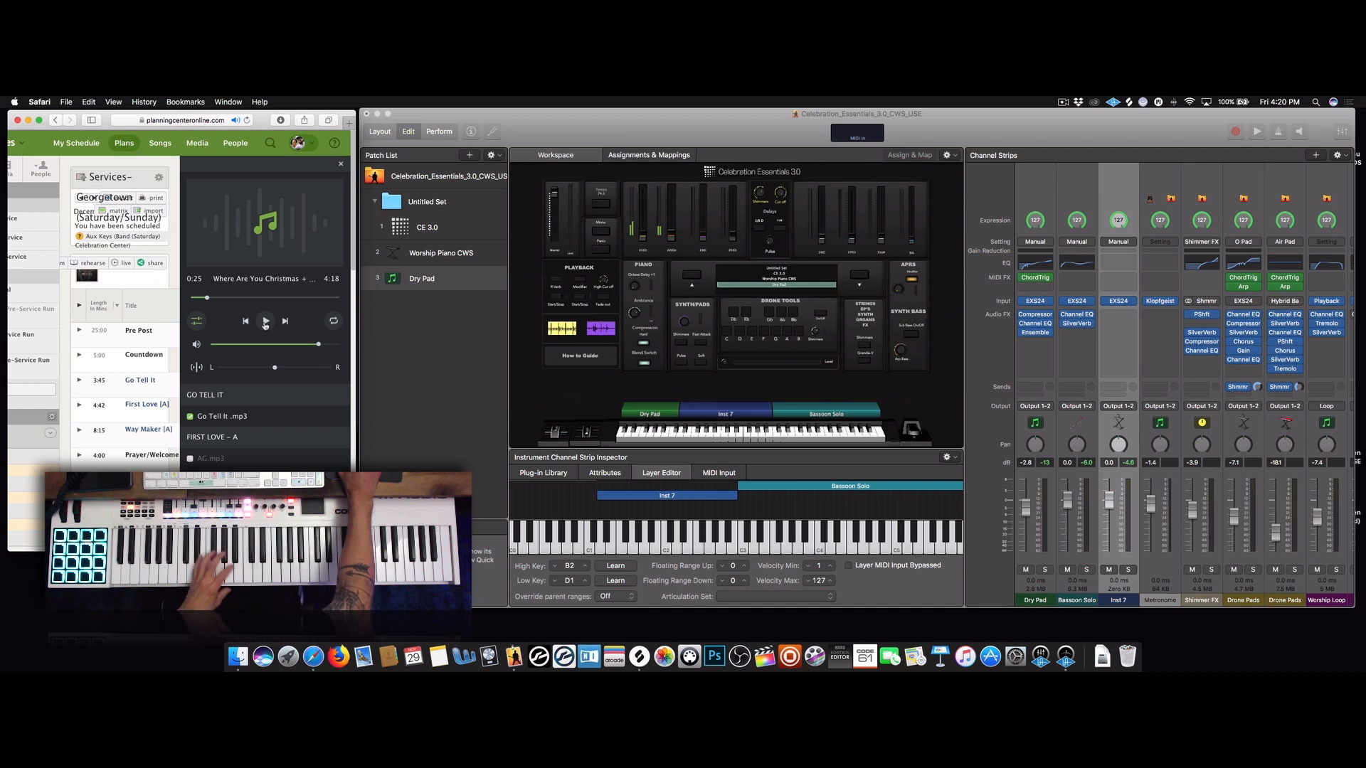
click(266, 322)
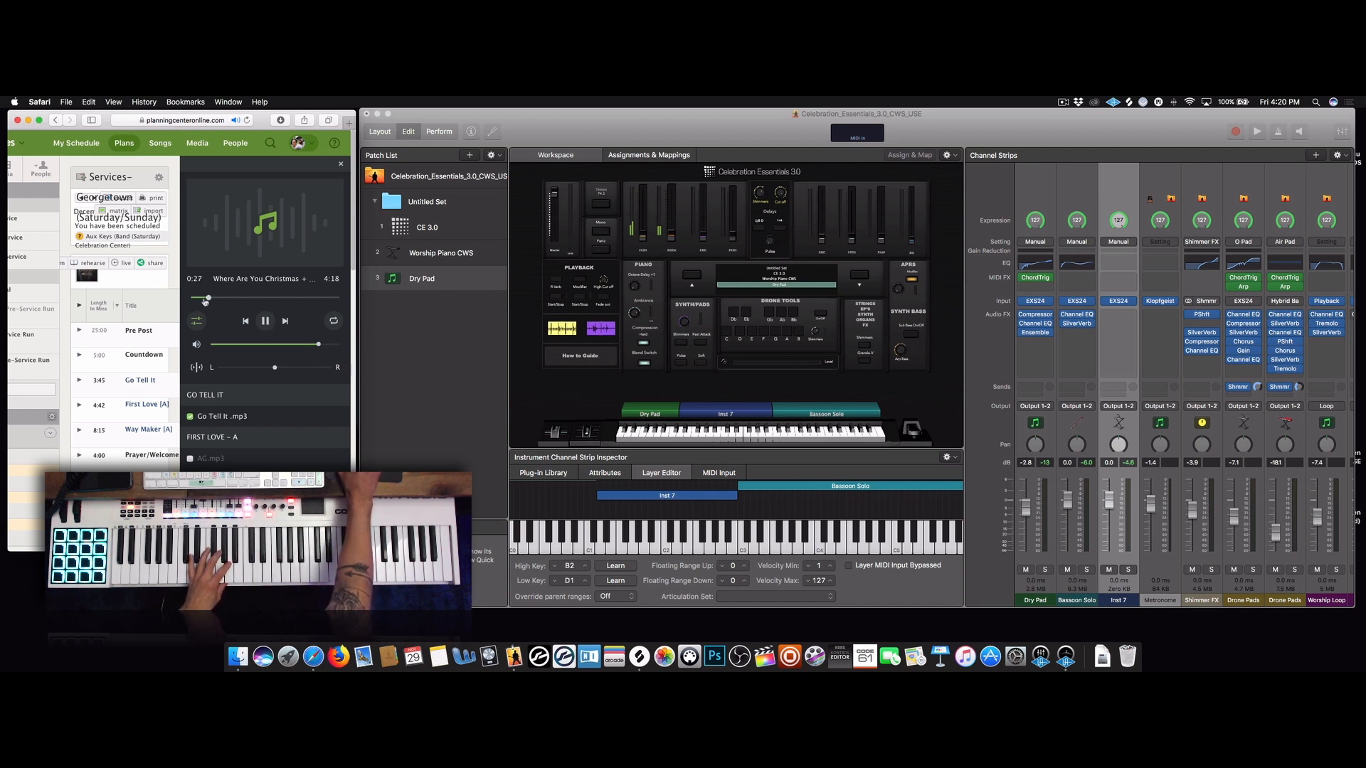
click(266, 322)
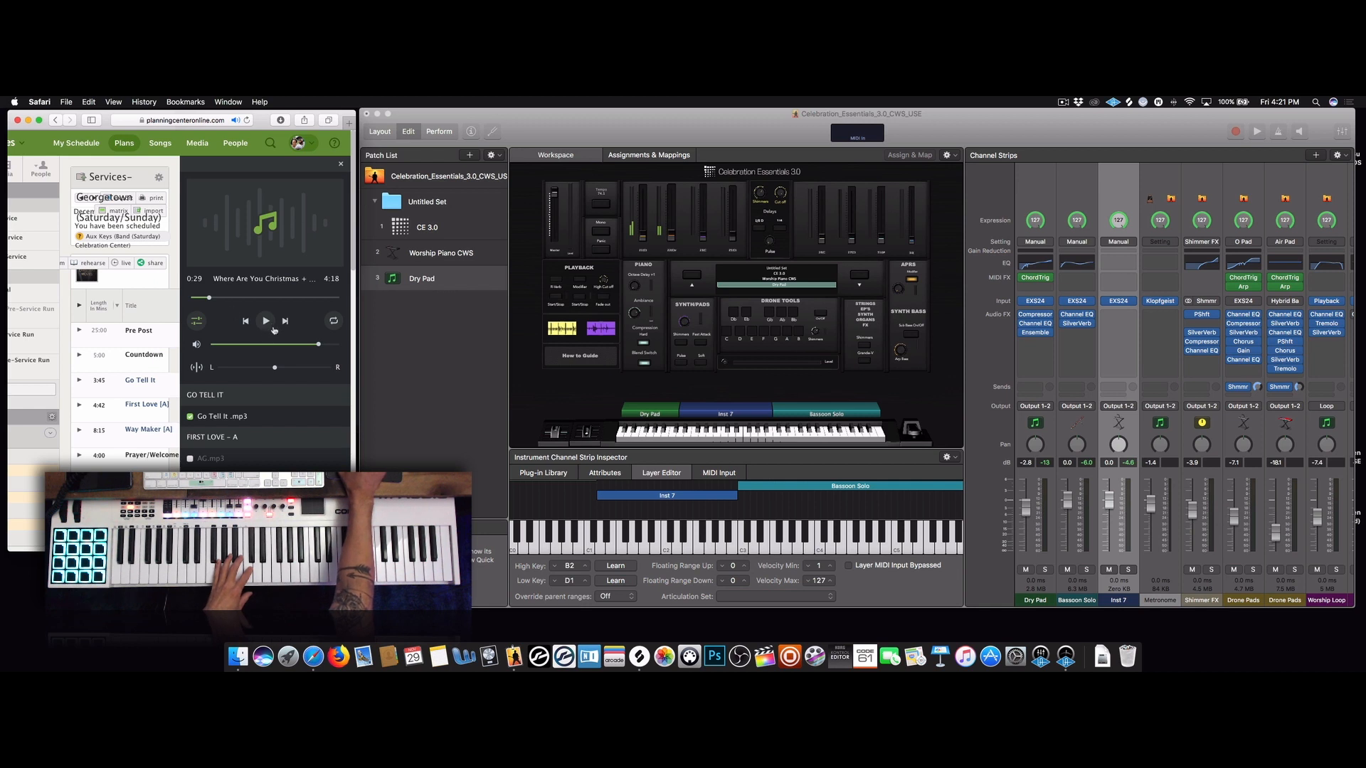
Extend the Inst 7 harp layer's high key to E3, overlapping the Bassoon Solo layer
click(737, 496)
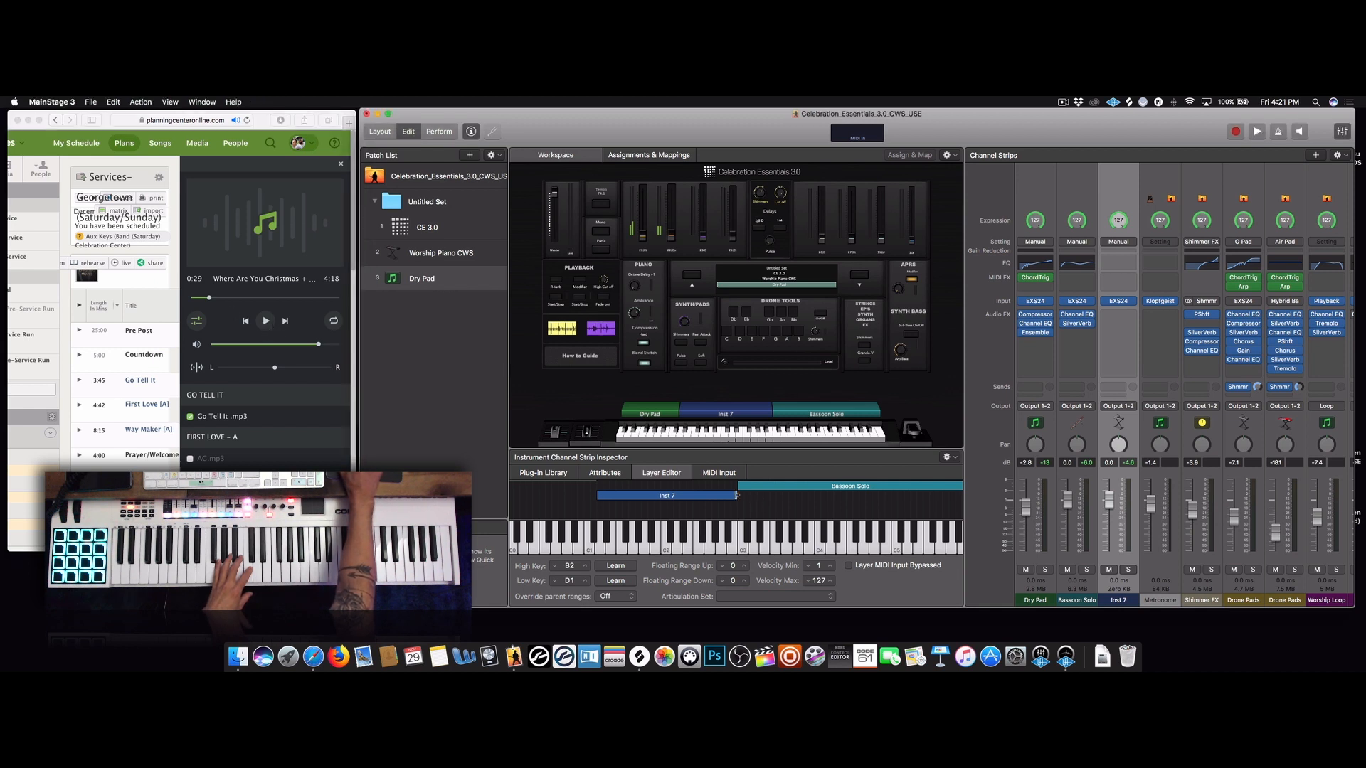
drag(736, 496, 770, 503)
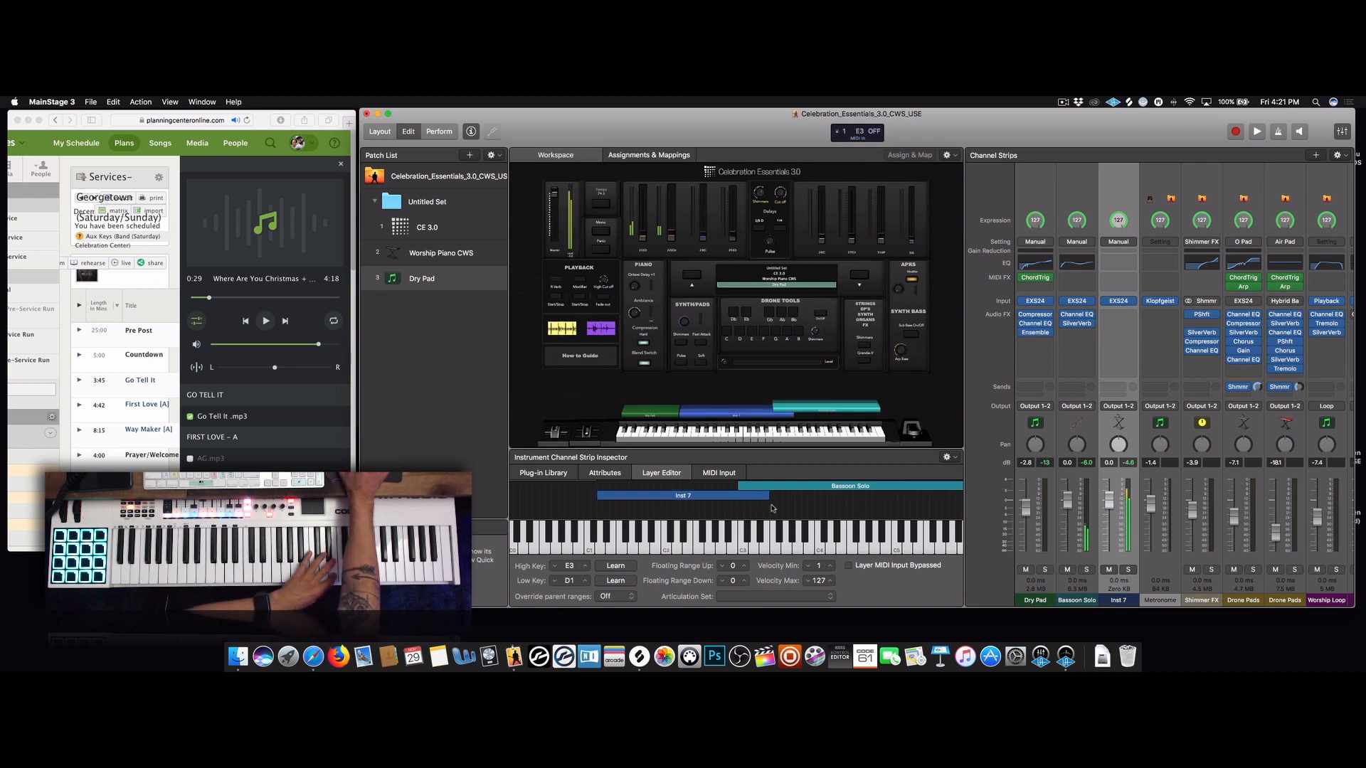
Play further passages of the reference track and select the Bassoon Solo channel strip for comparison
click(266, 321)
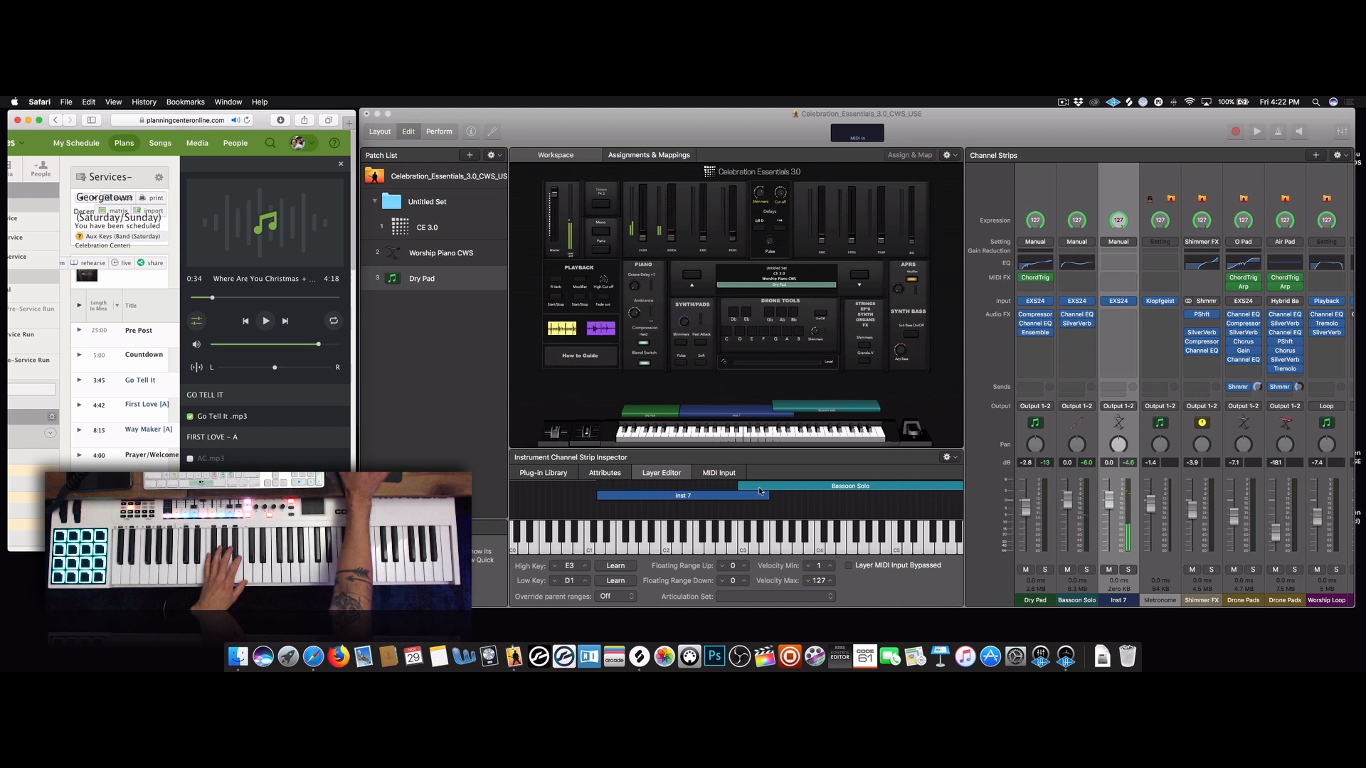
click(1078, 558)
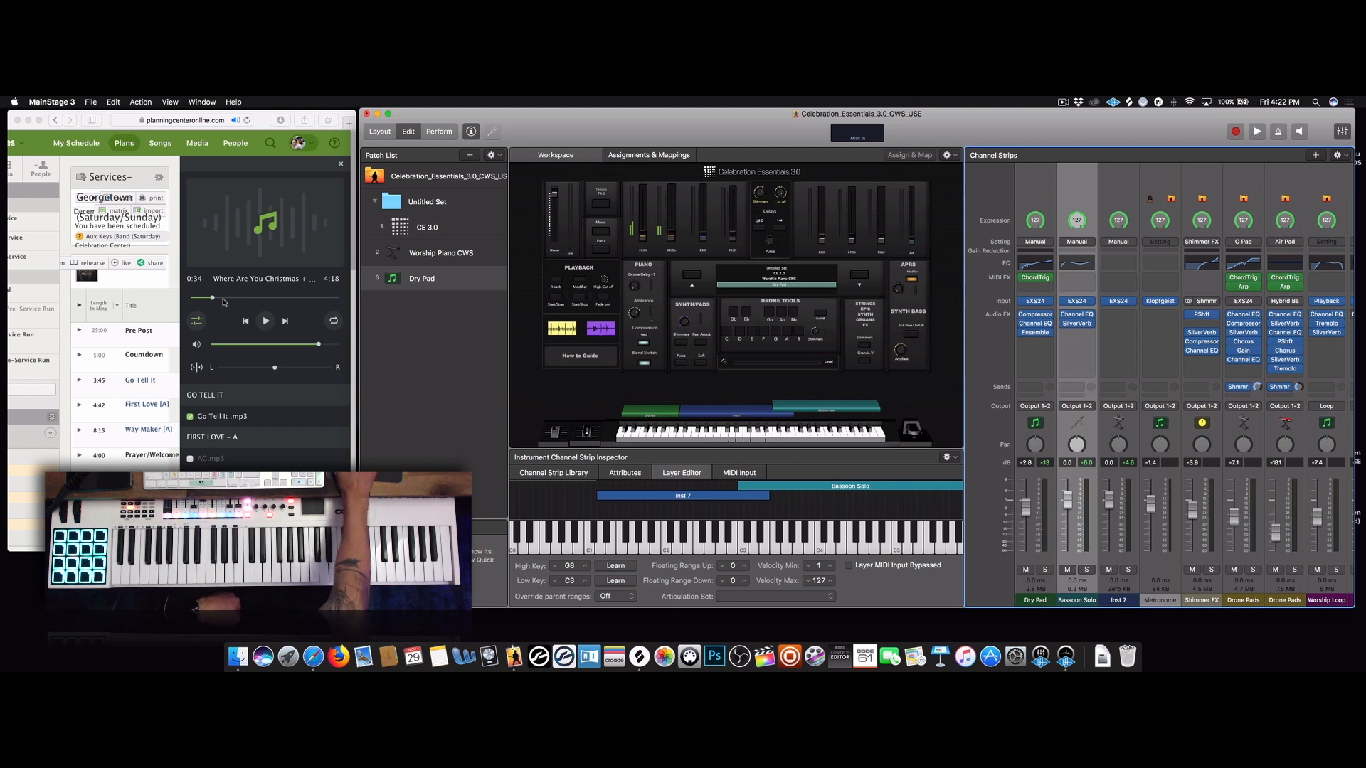
click(262, 323)
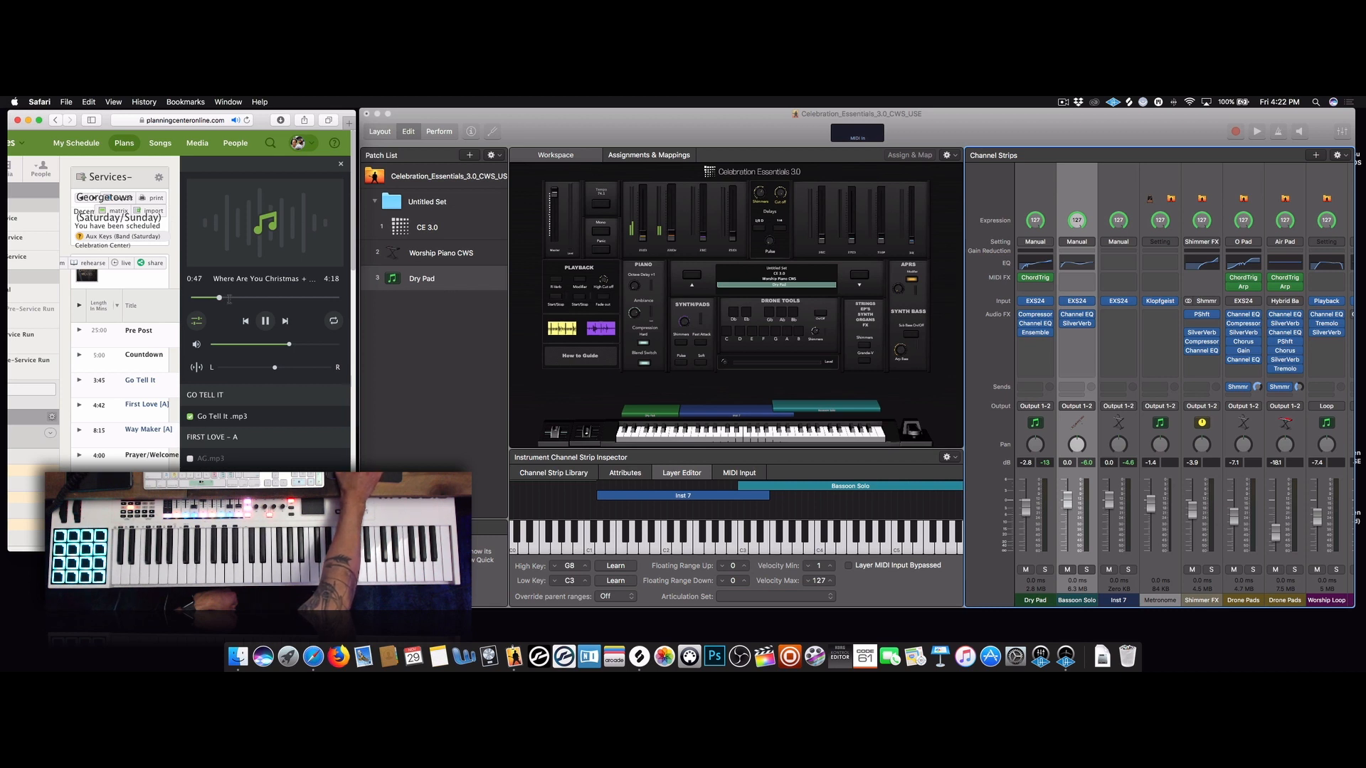
Pause the reference track and add a MIDI controller mapping to Bassoon Solo with 1 (Modulation) as its input
click(266, 321)
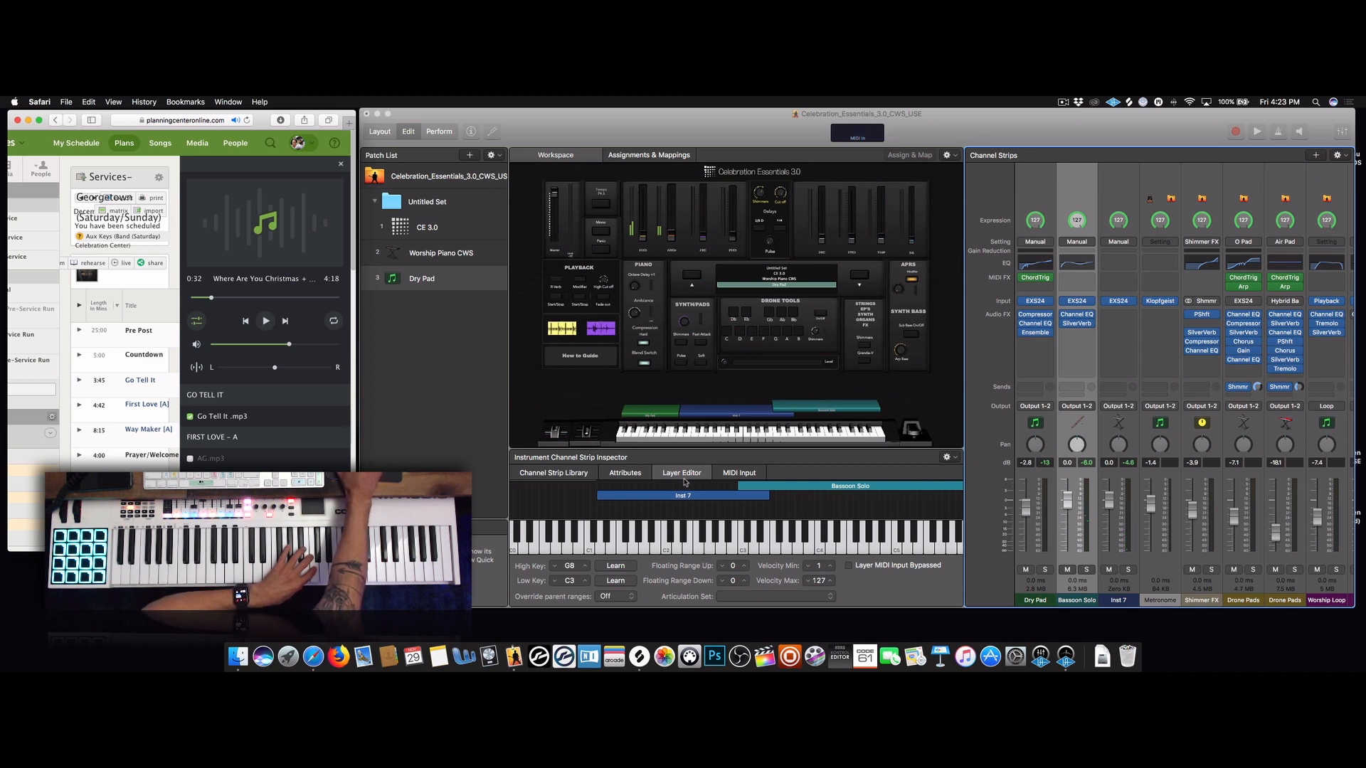
click(725, 478)
click(724, 478)
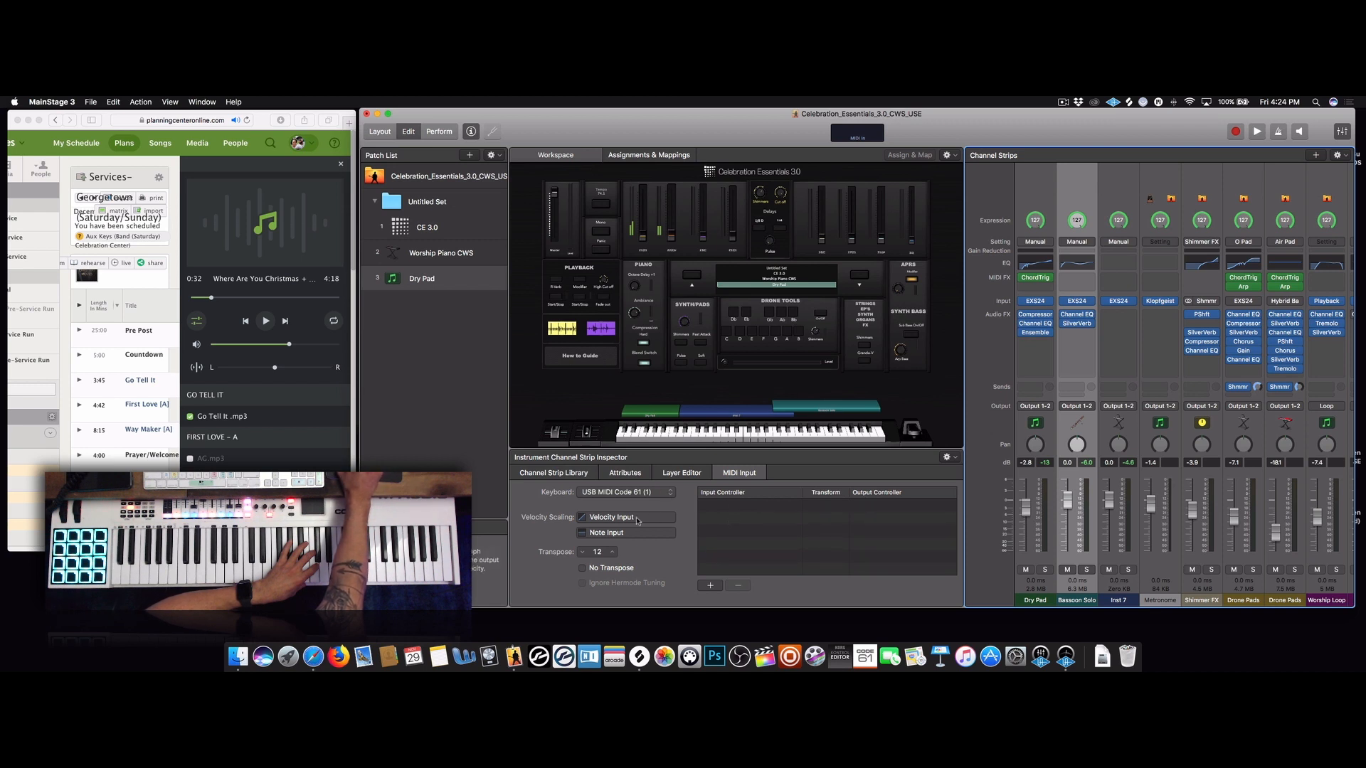
click(710, 586)
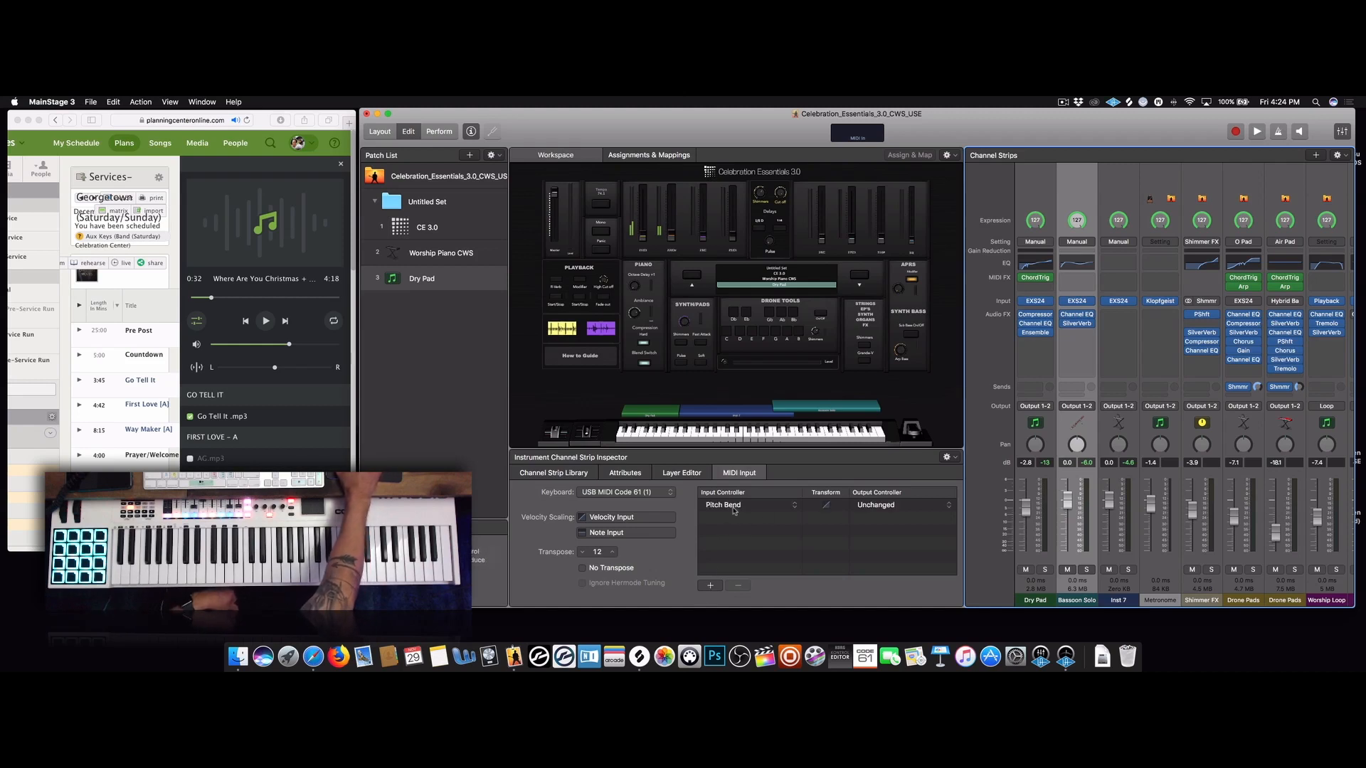
click(788, 507)
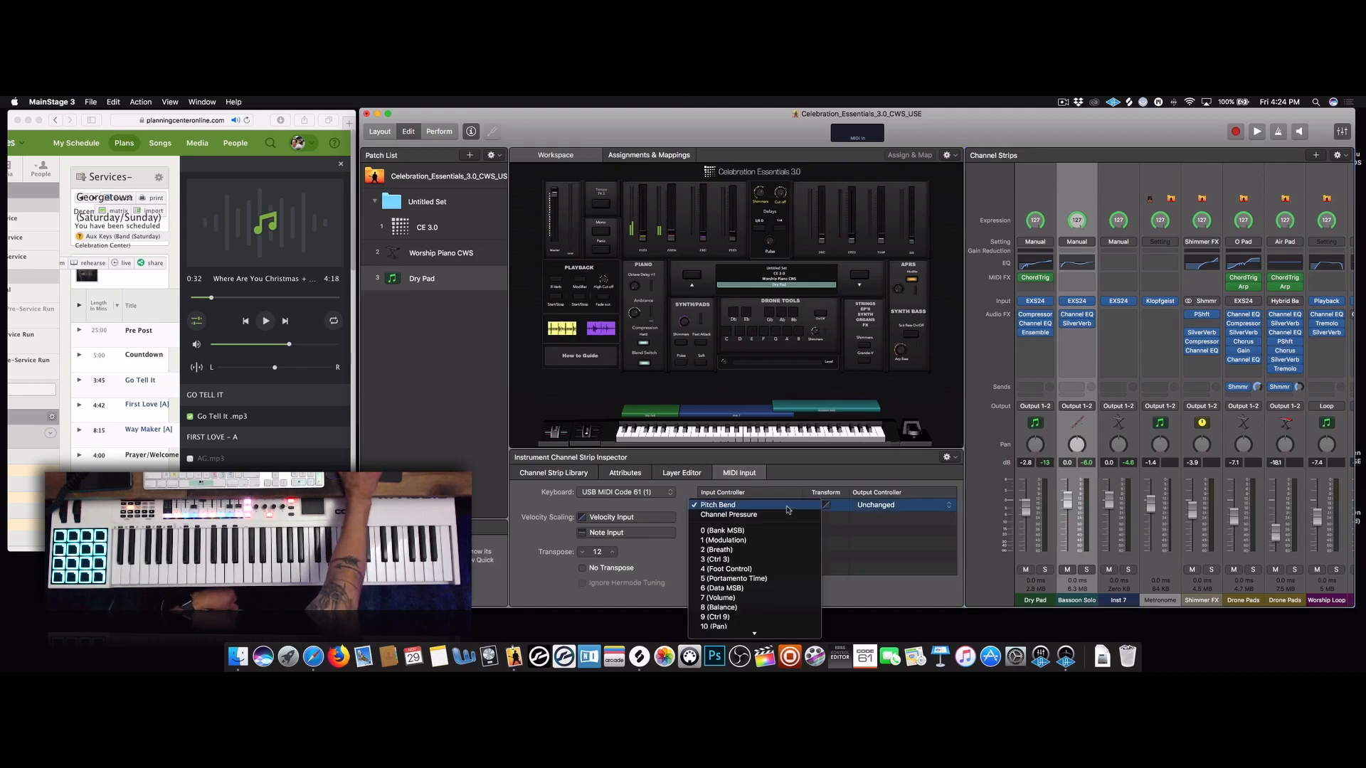
click(748, 542)
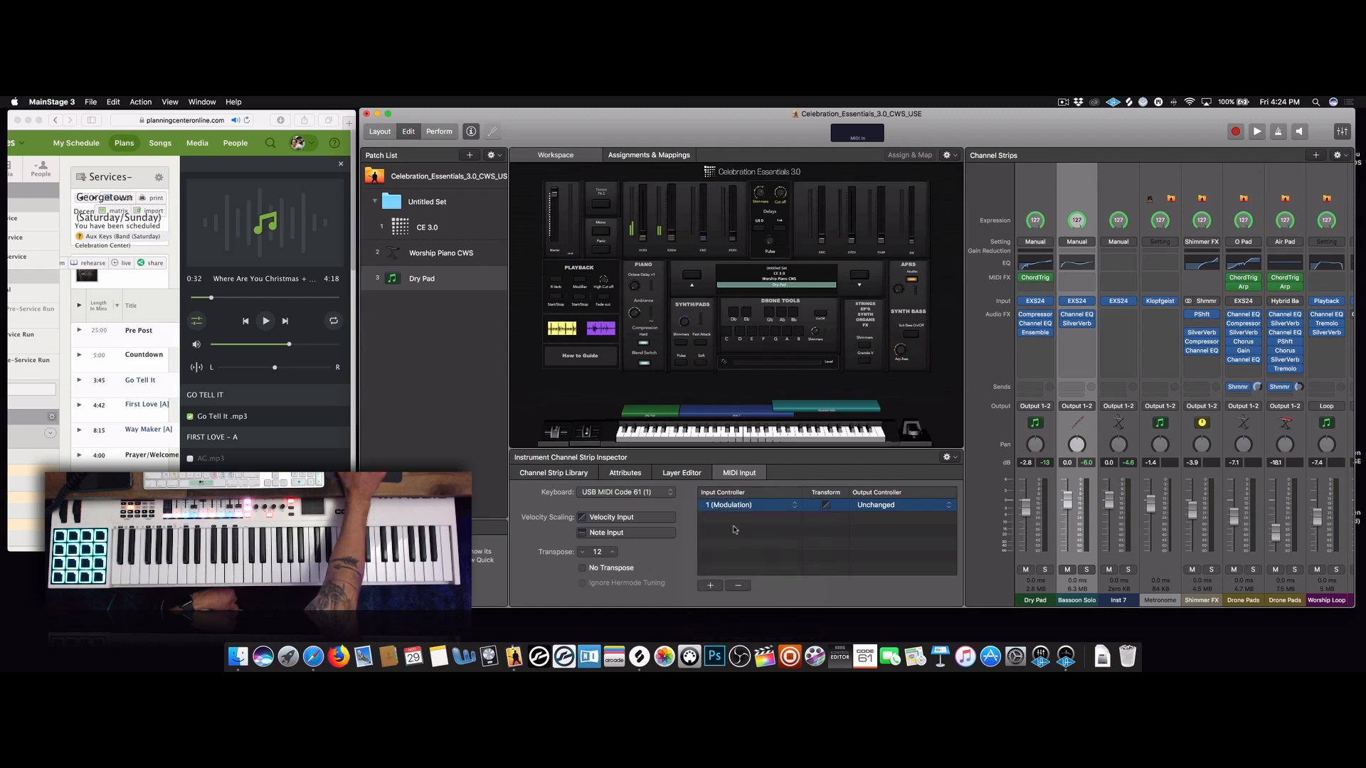
Try inverting the Modulation mapping's transform curve, and switch its input controller to 11 (Expression)
click(826, 505)
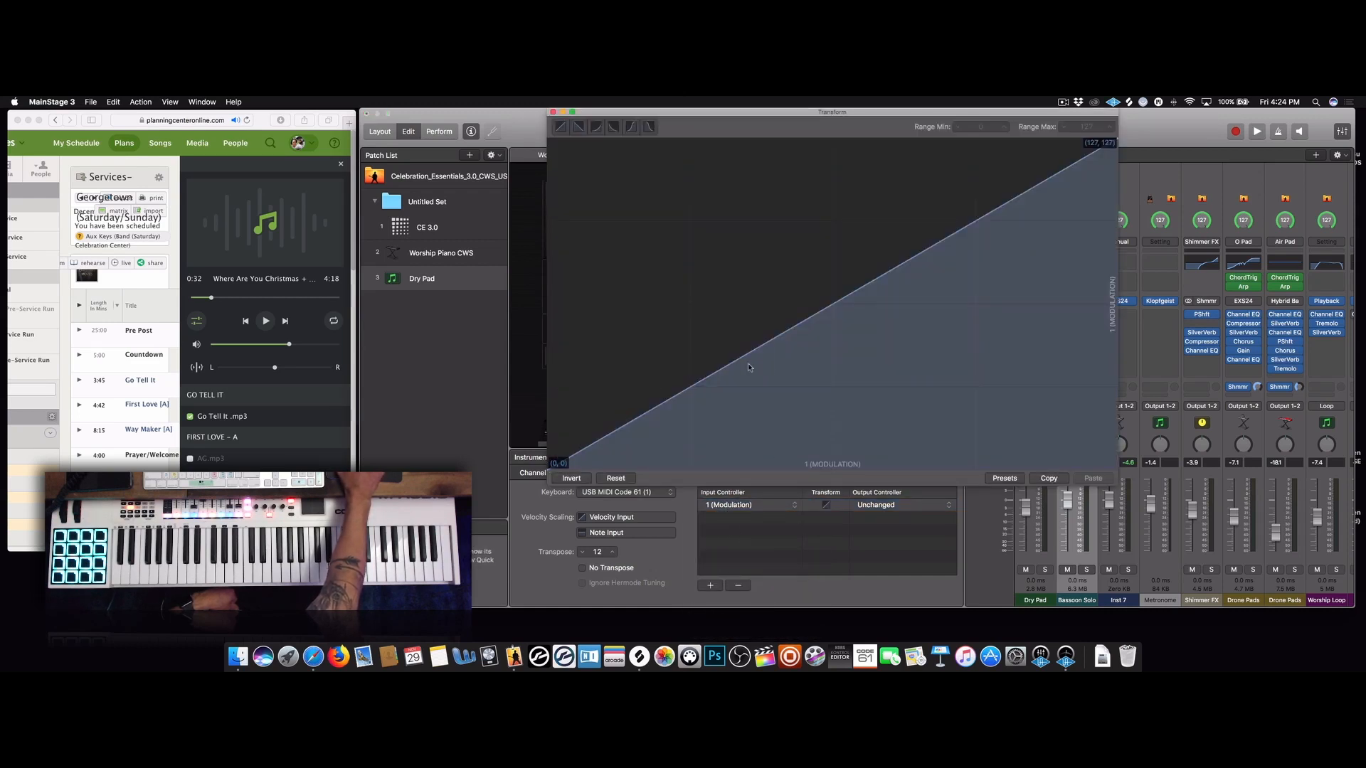
click(572, 478)
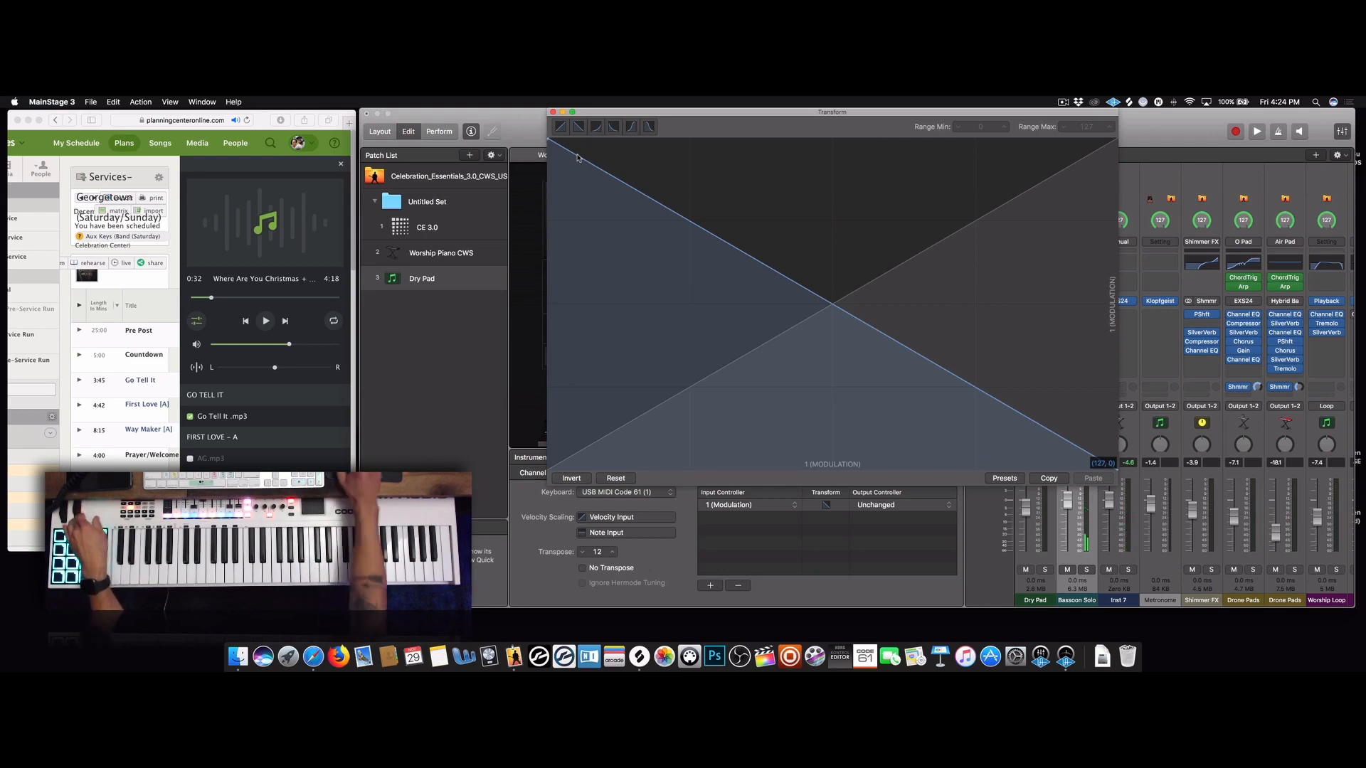
drag(677, 115, 934, 139)
click(776, 508)
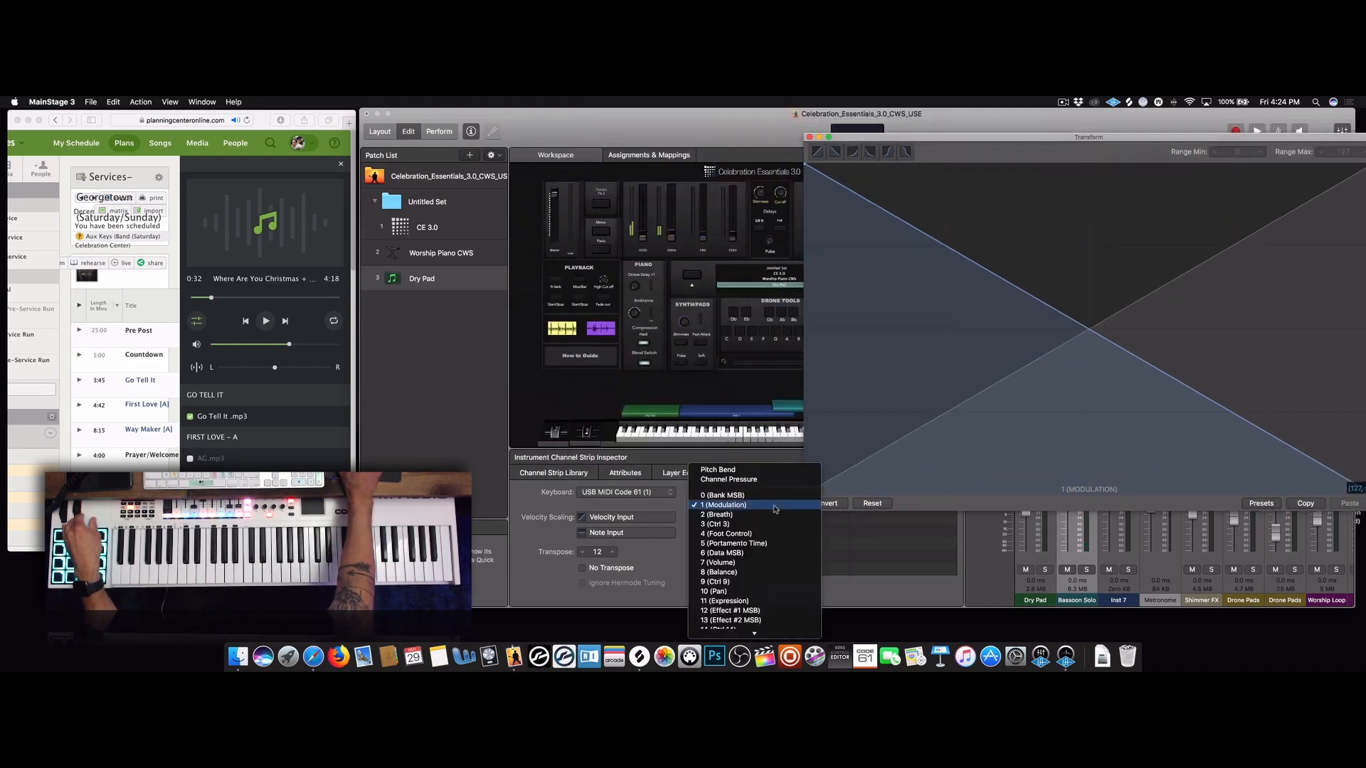
click(744, 600)
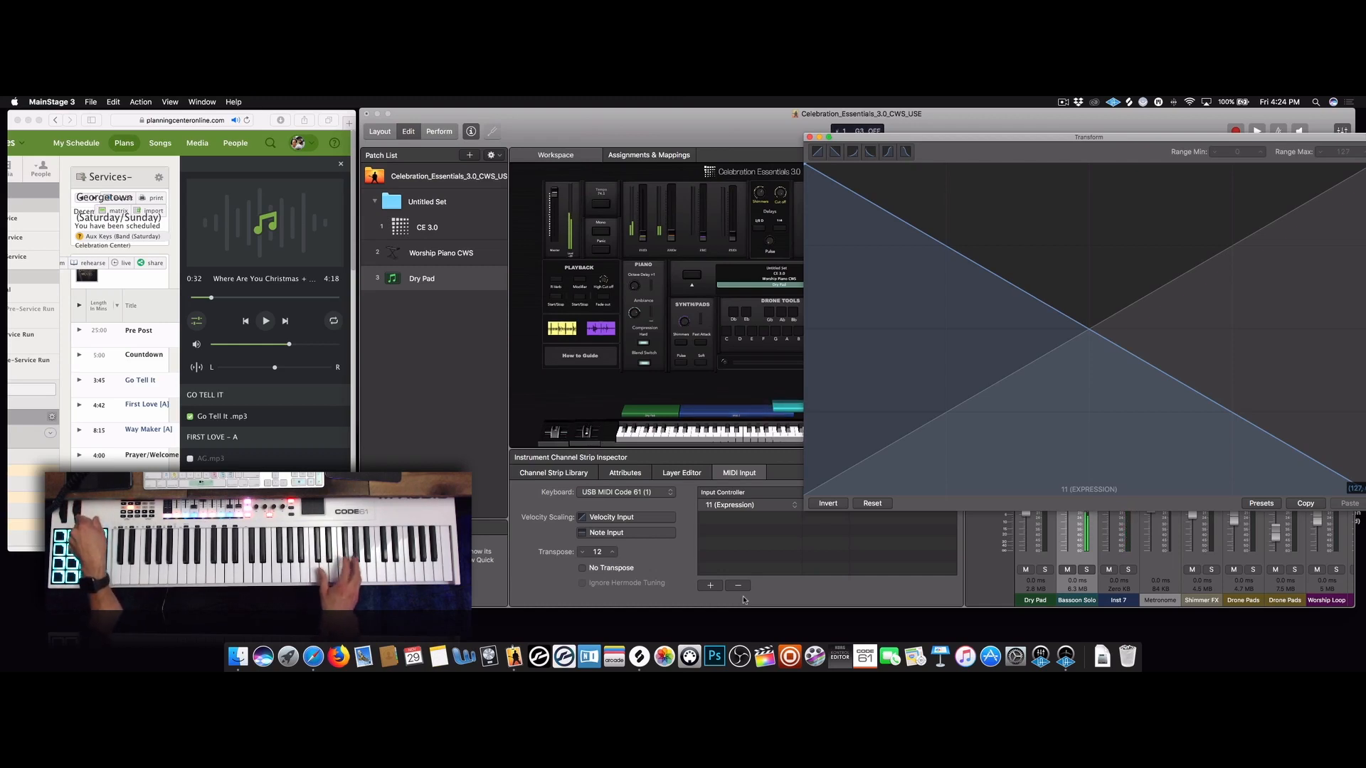
Reset the mapping's transform curve, close its graph and change the input controller to Pitch Bend
click(873, 504)
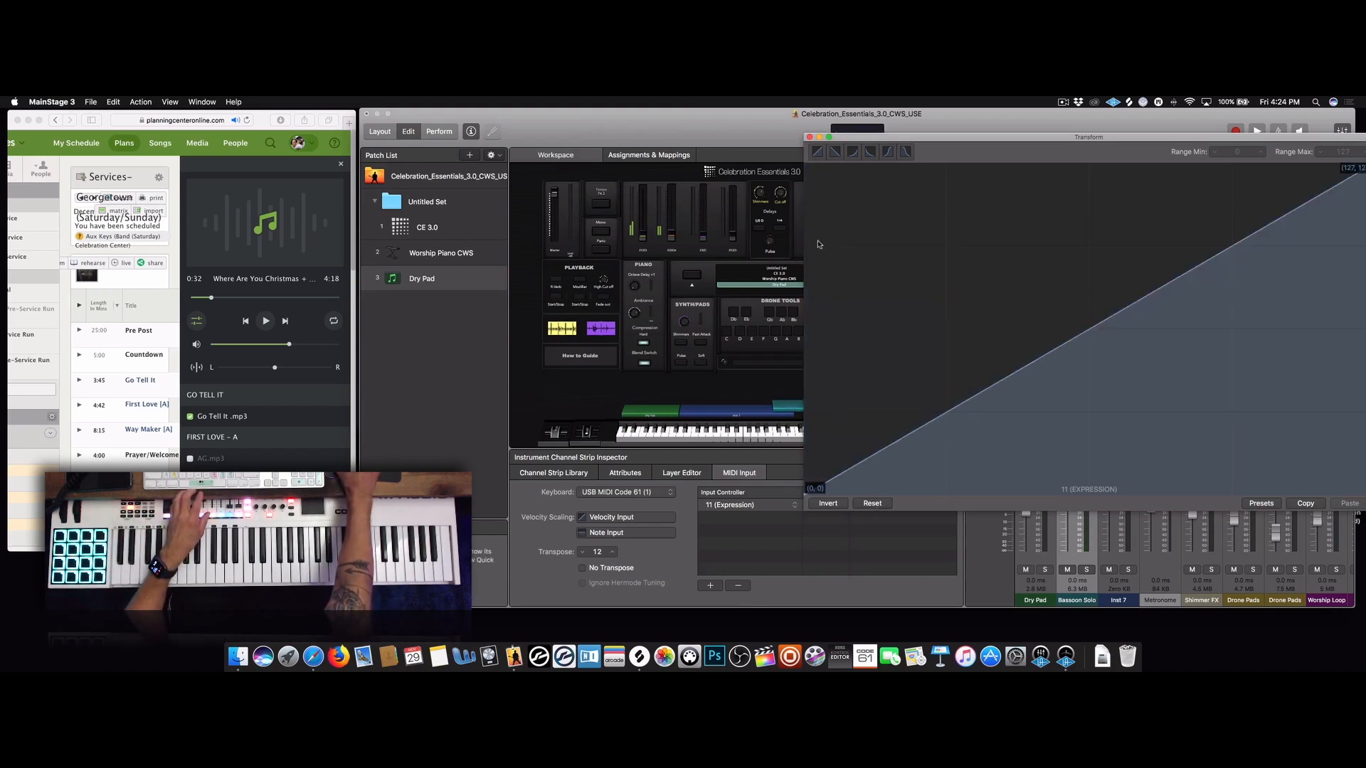
click(810, 138)
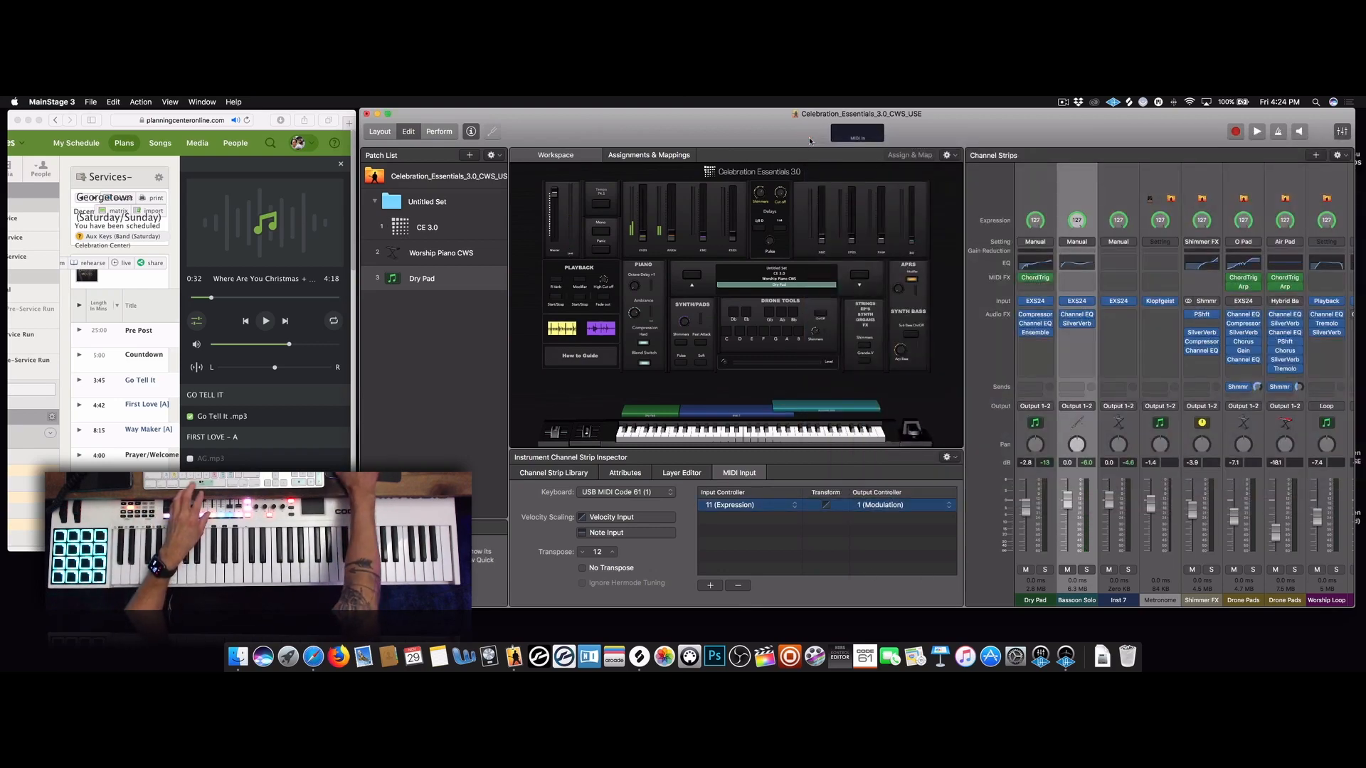
click(779, 512)
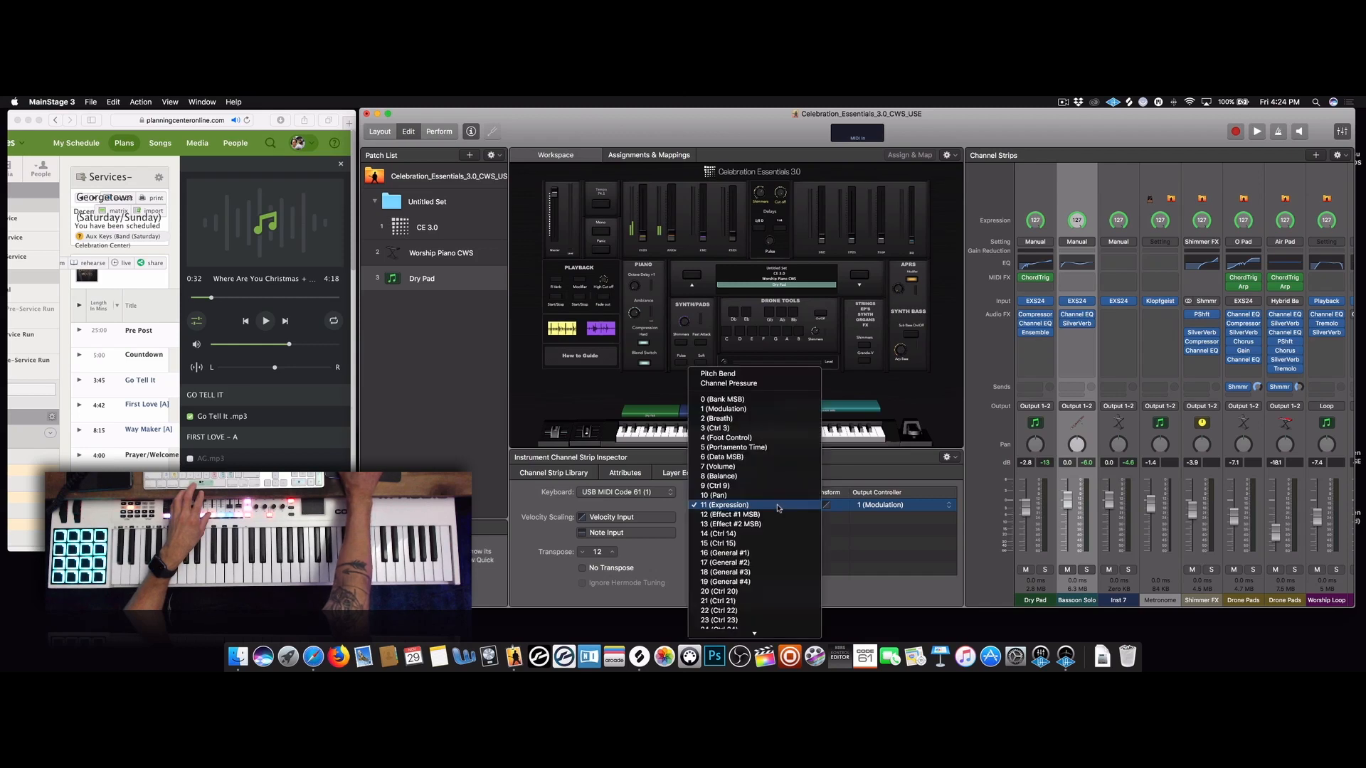
click(738, 373)
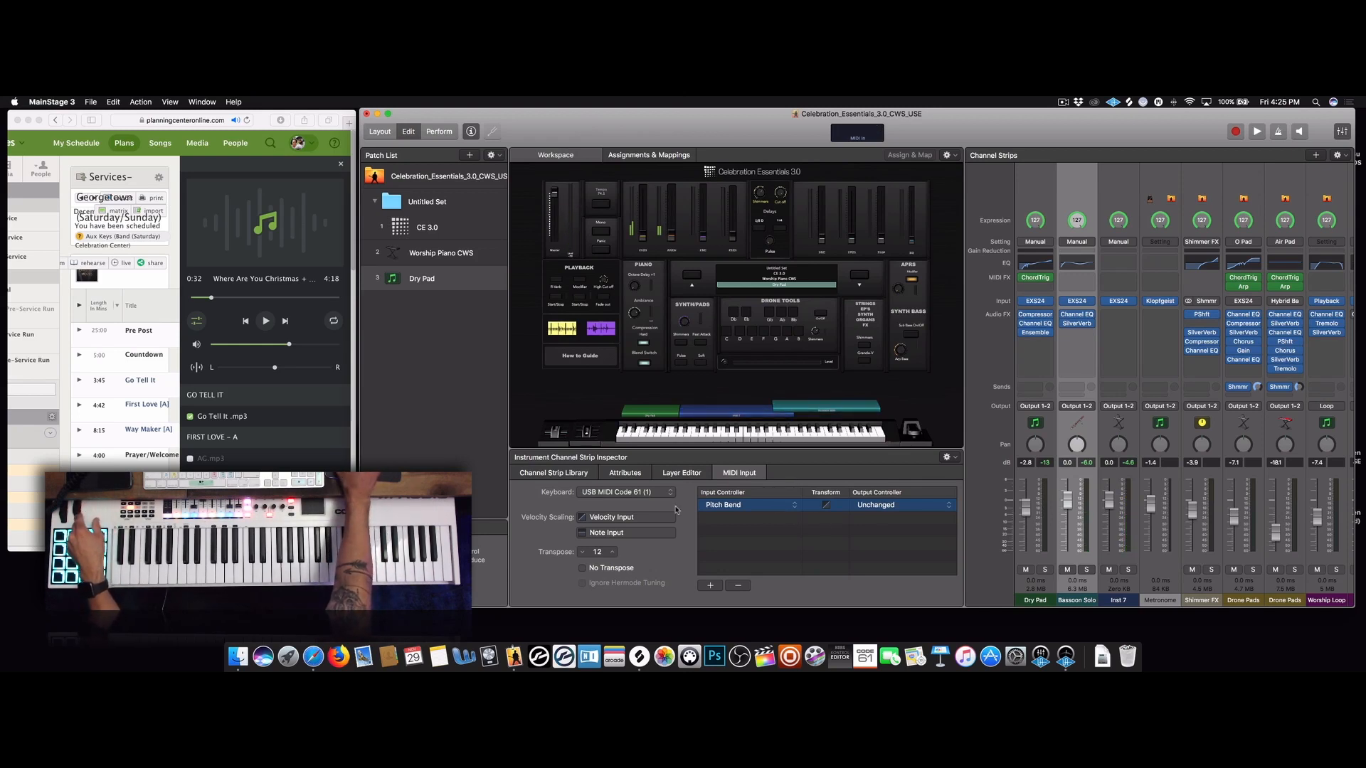
Try inverting the Bassoon Solo velocity input curve, and change the mapping's input controller to 1 (Modulation)
click(611, 517)
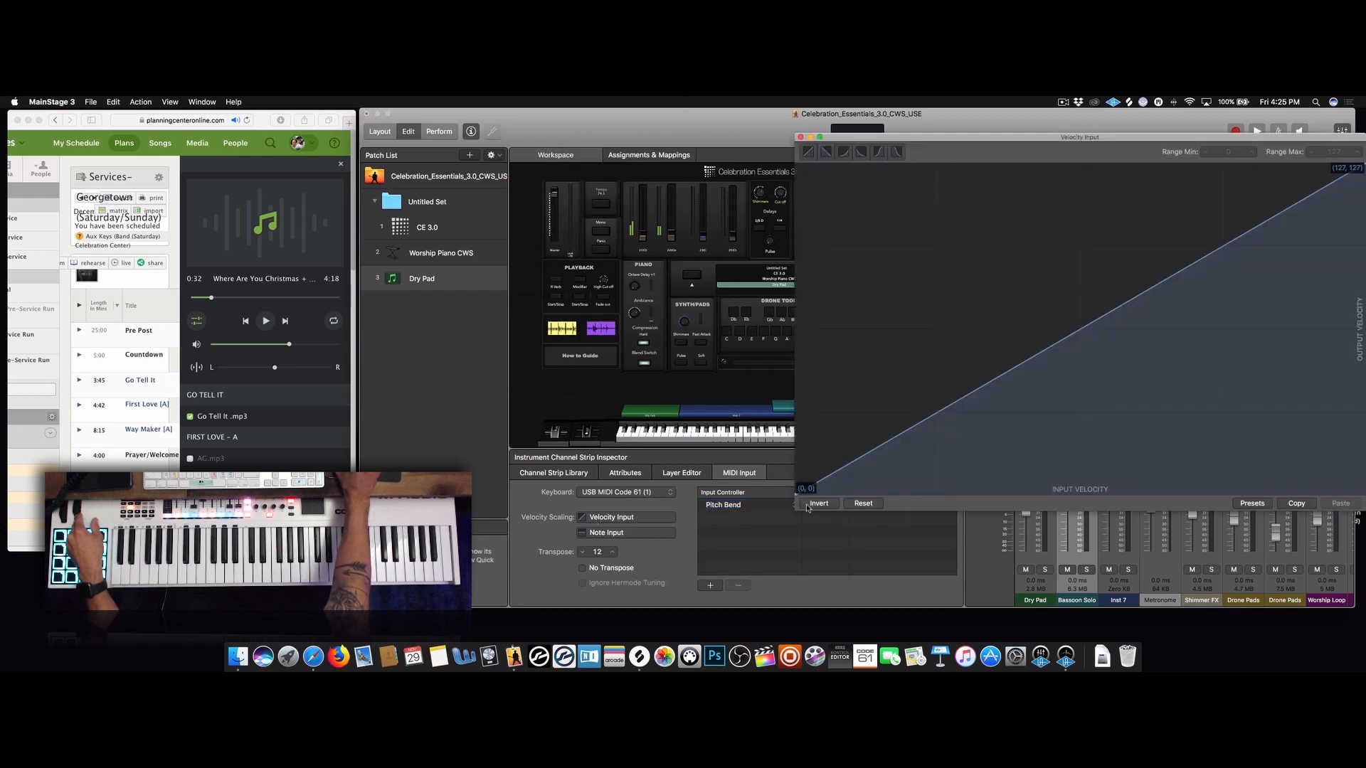
click(815, 507)
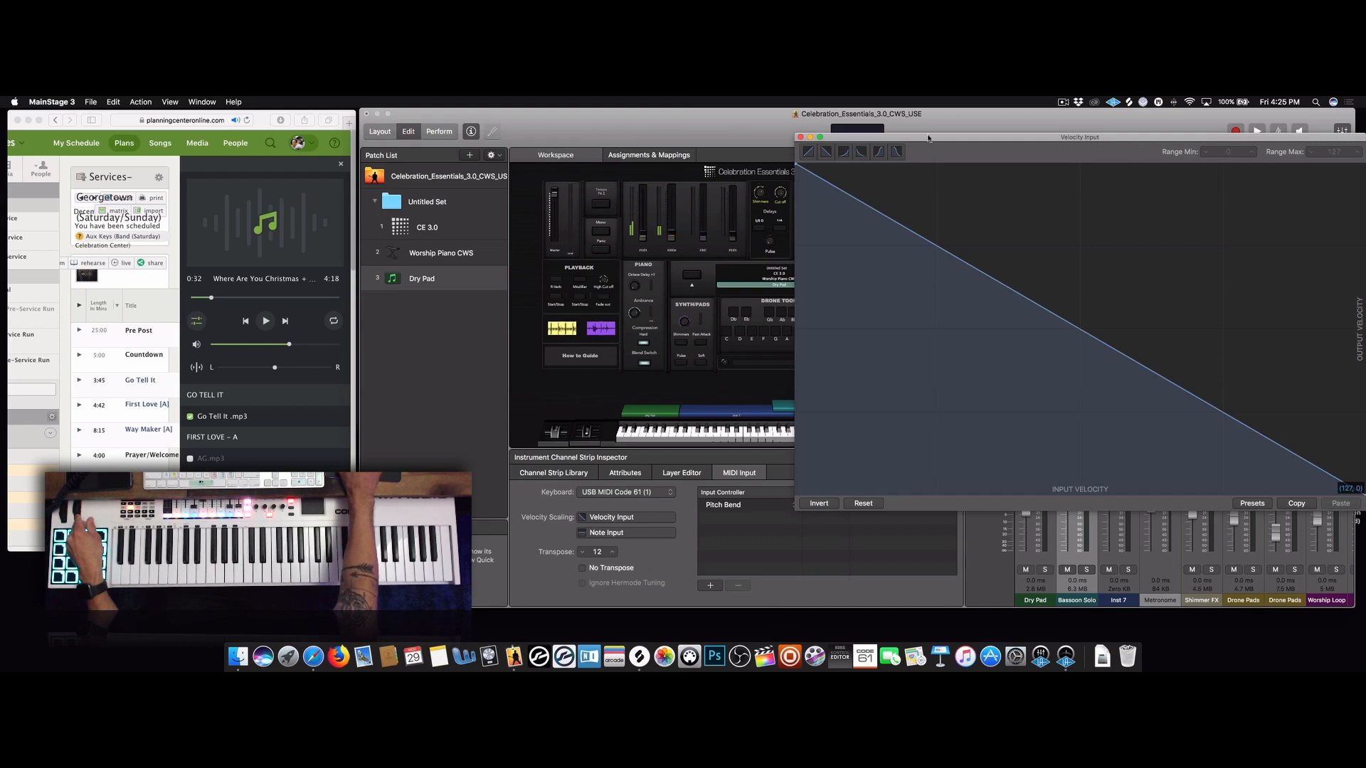
drag(929, 137, 1045, 146)
click(772, 506)
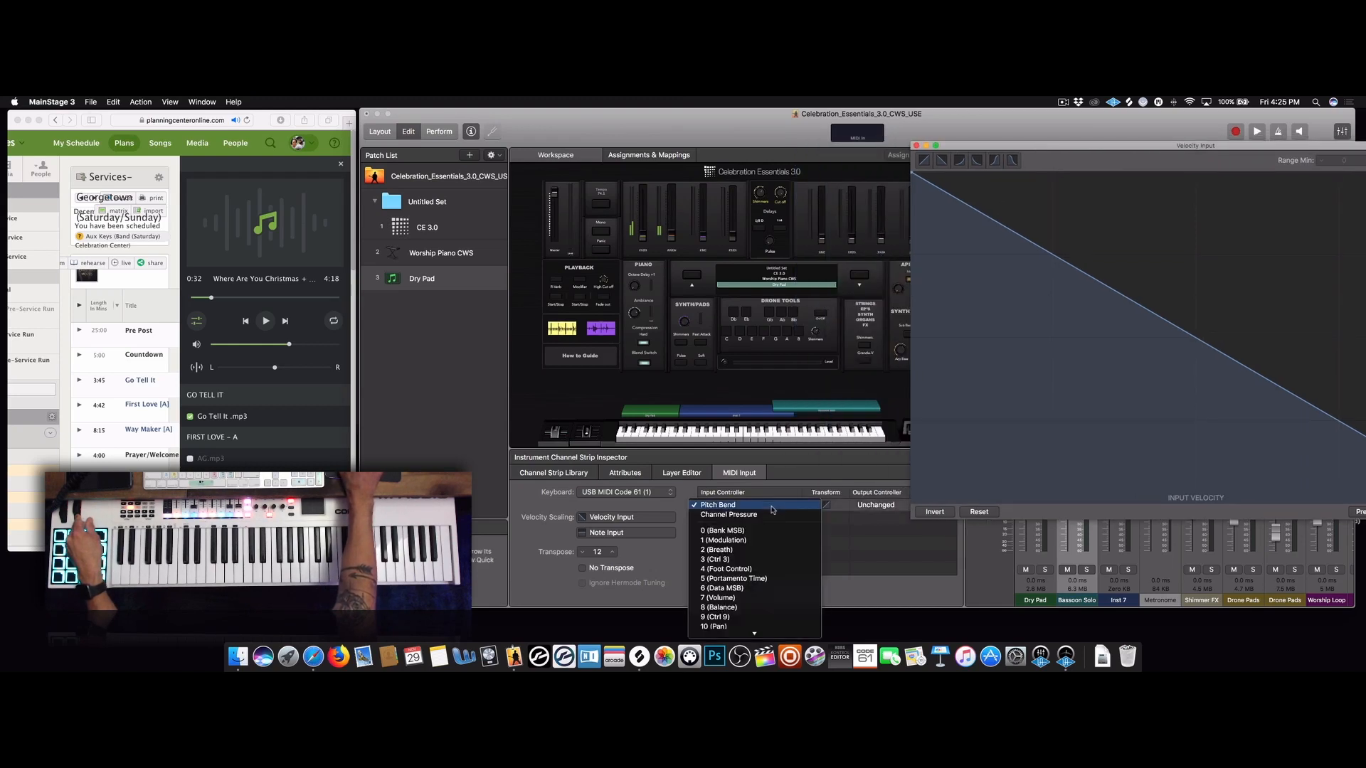
click(749, 543)
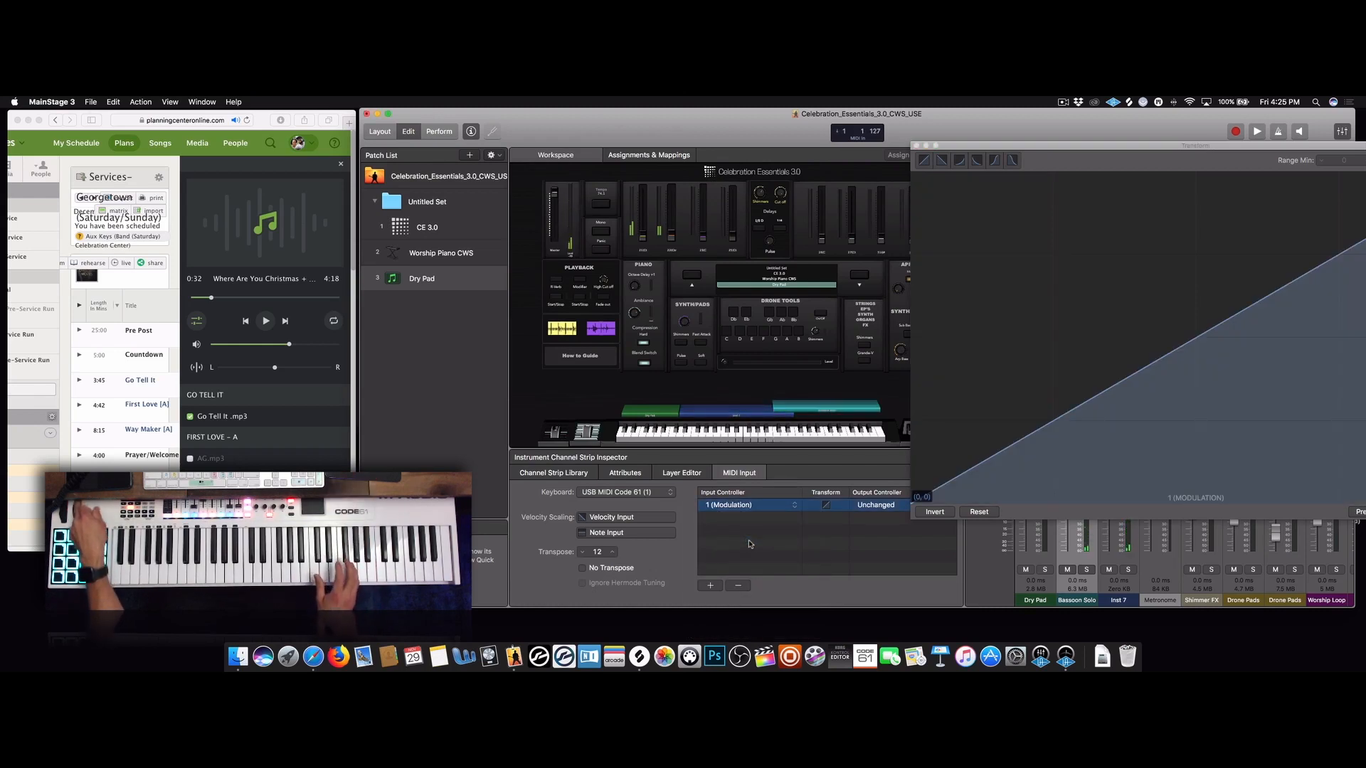
Reset the Bassoon Solo velocity input curve and close its graph
click(624, 519)
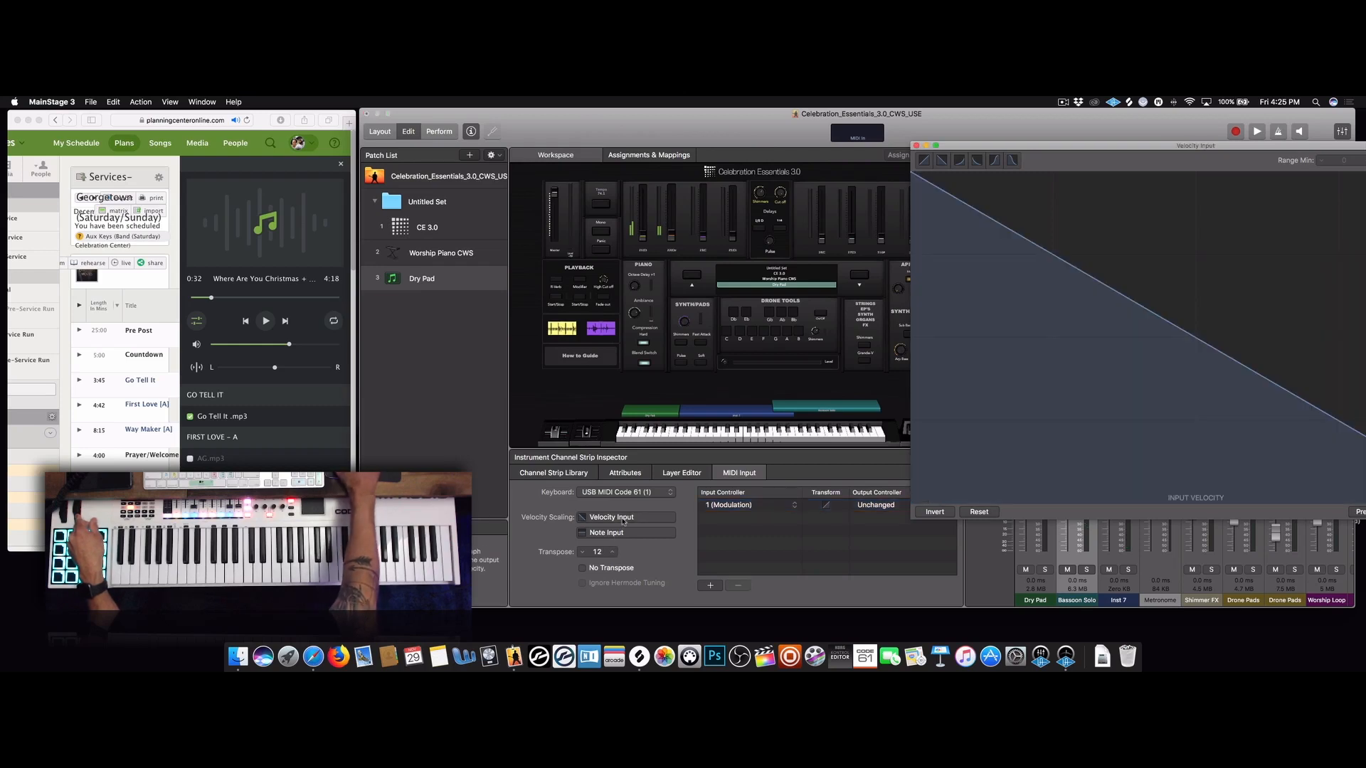
drag(954, 148, 816, 138)
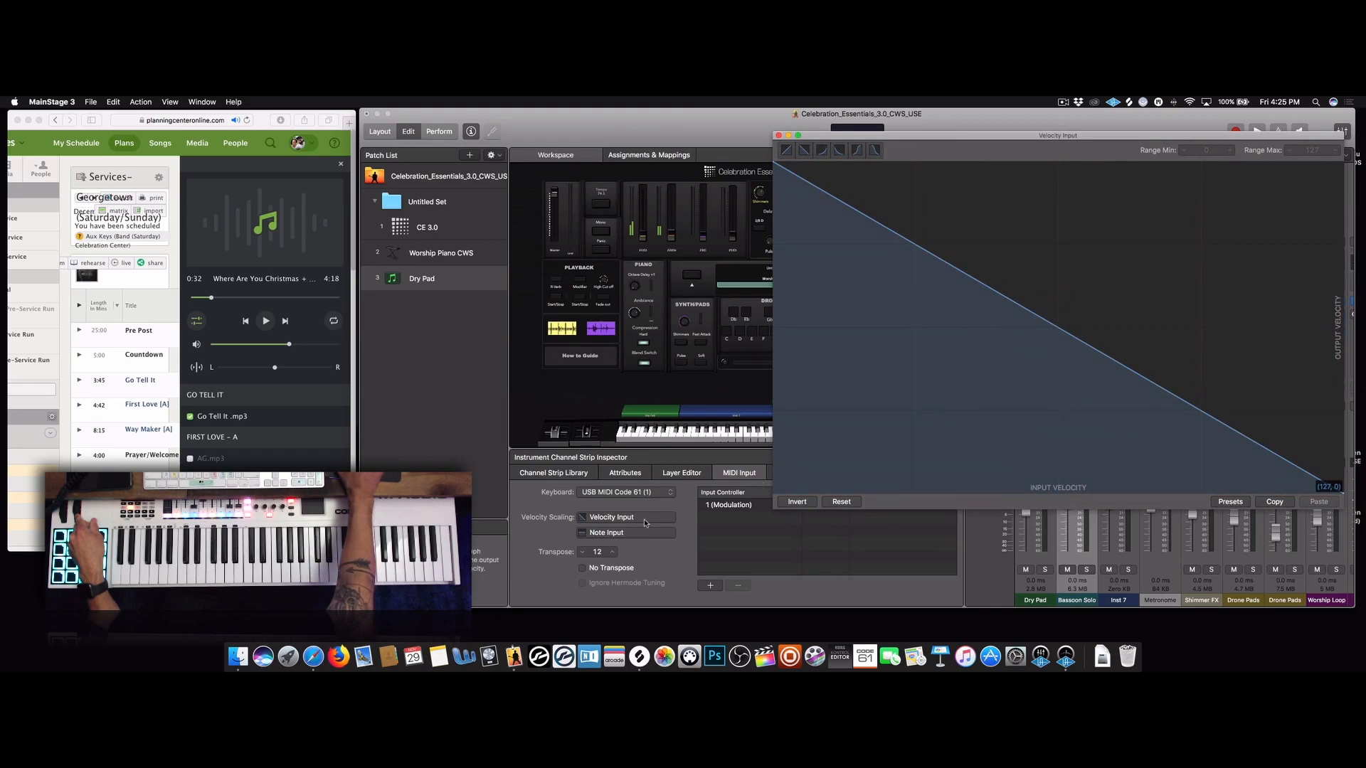
click(841, 501)
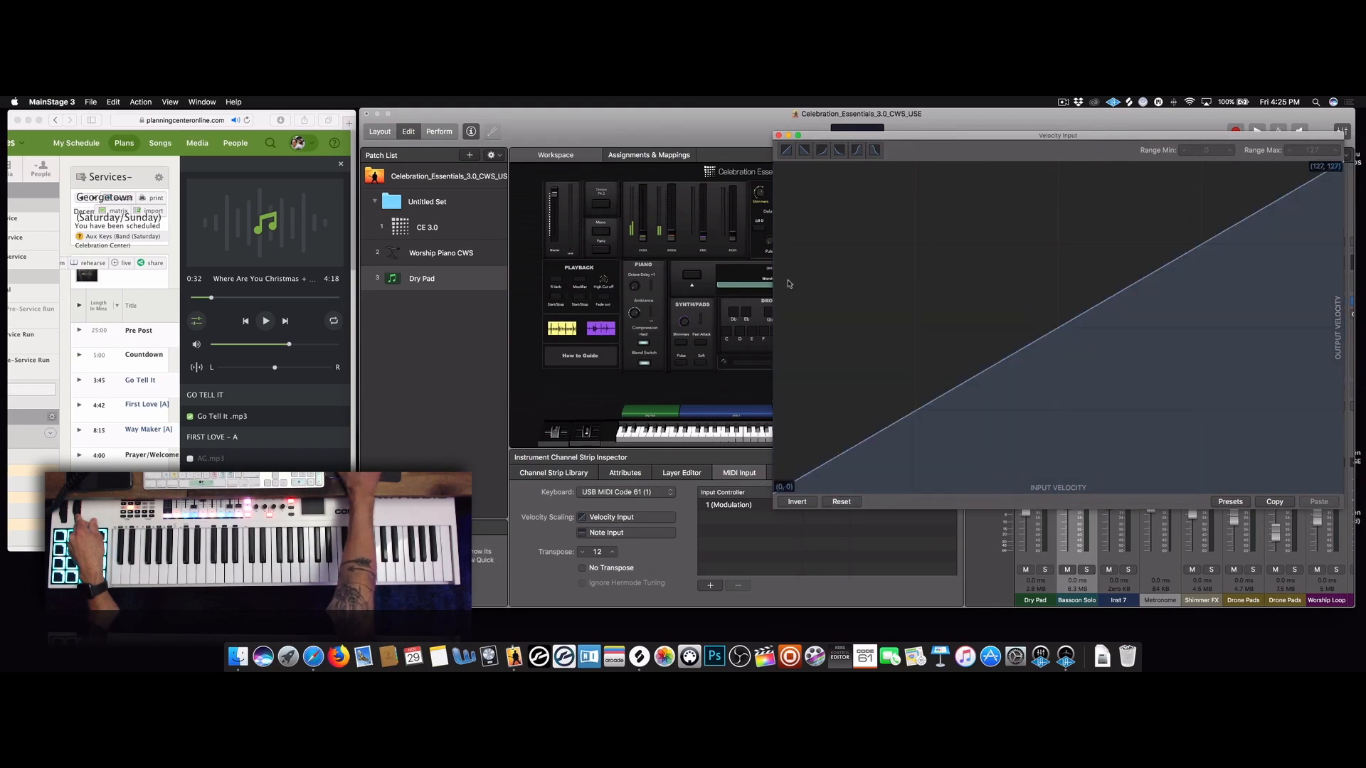
click(779, 137)
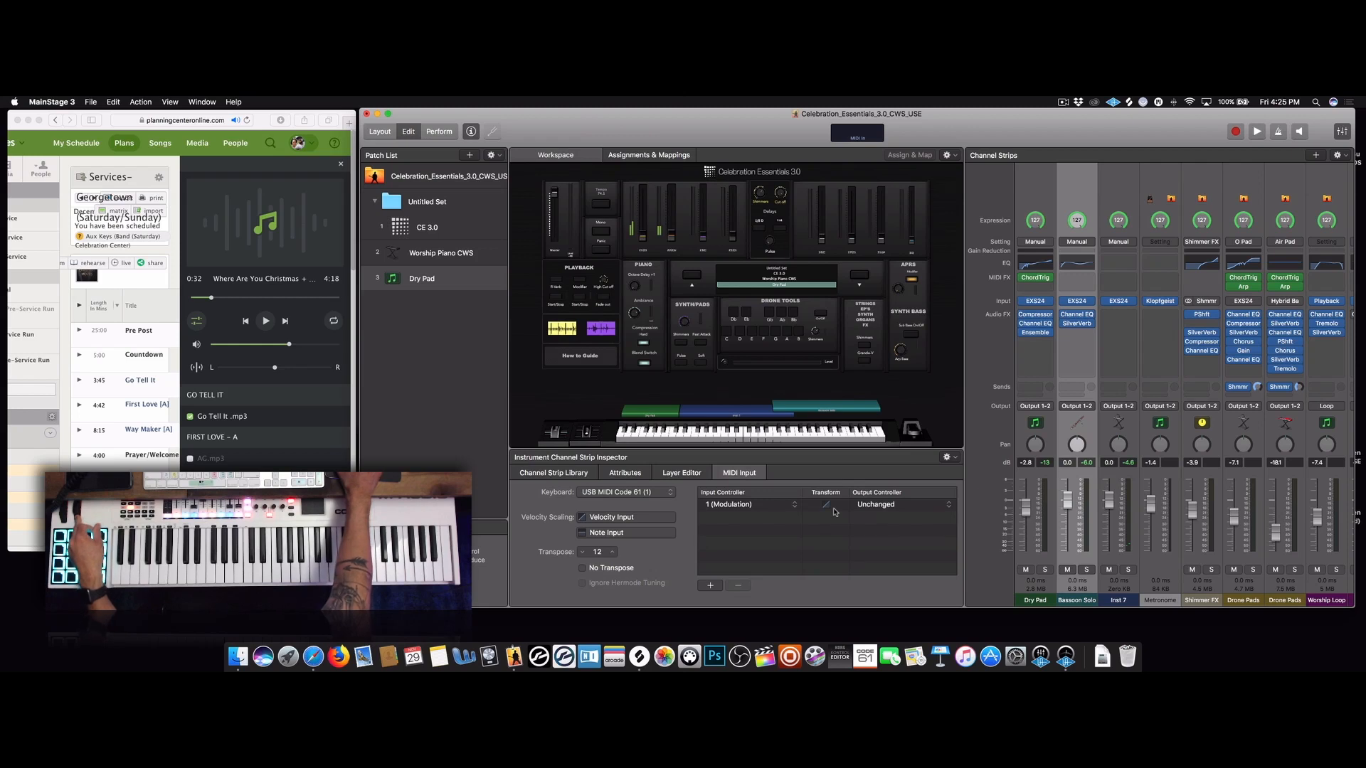
Try Pitch Bend as the mapping's input controller and look through the output controller options
click(890, 506)
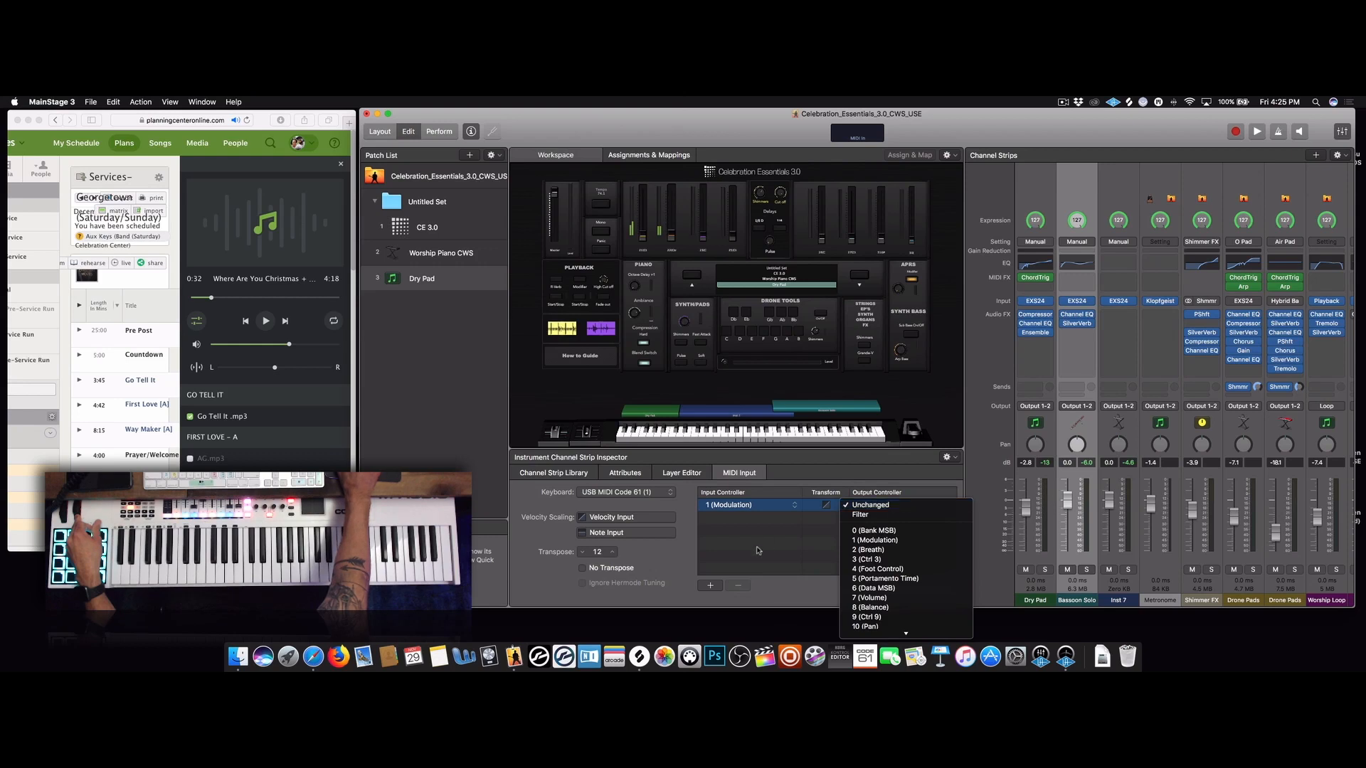
click(788, 530)
click(787, 508)
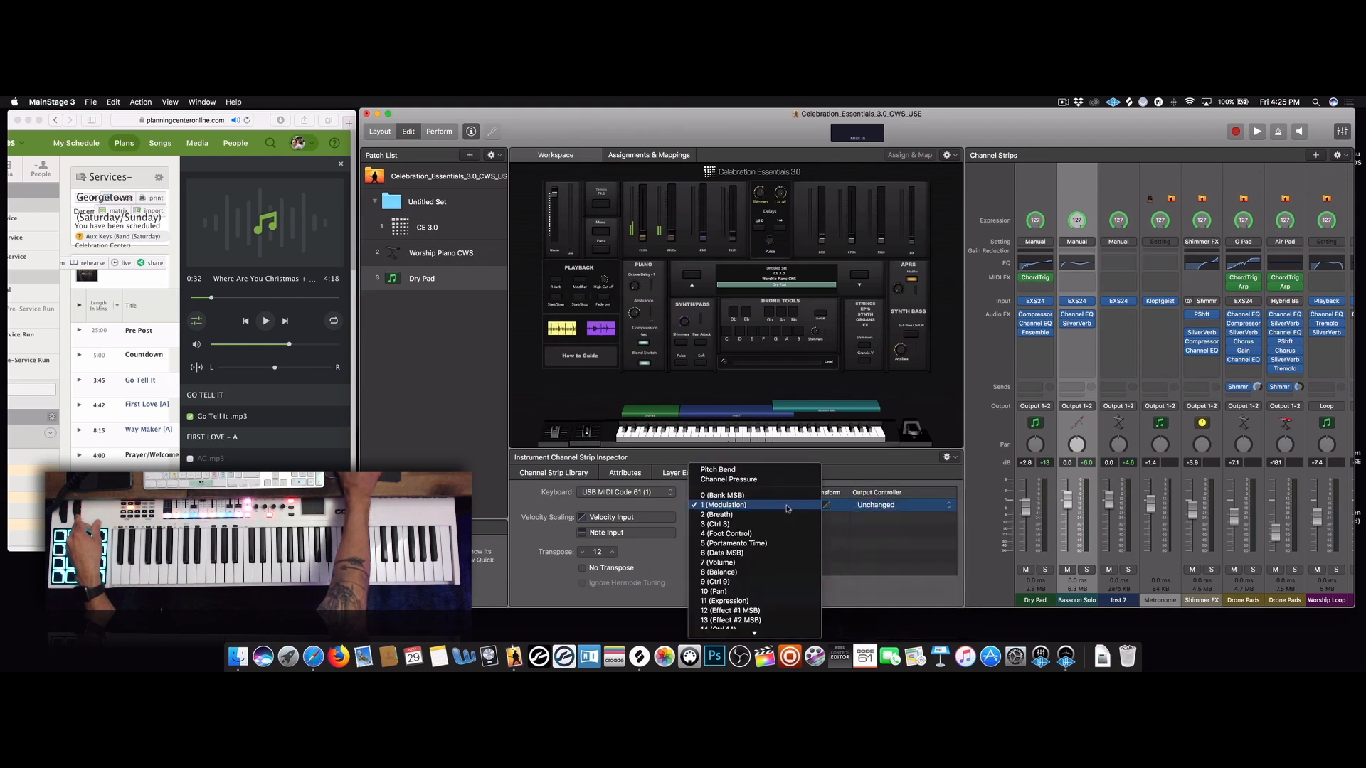
click(764, 474)
click(875, 505)
click(848, 544)
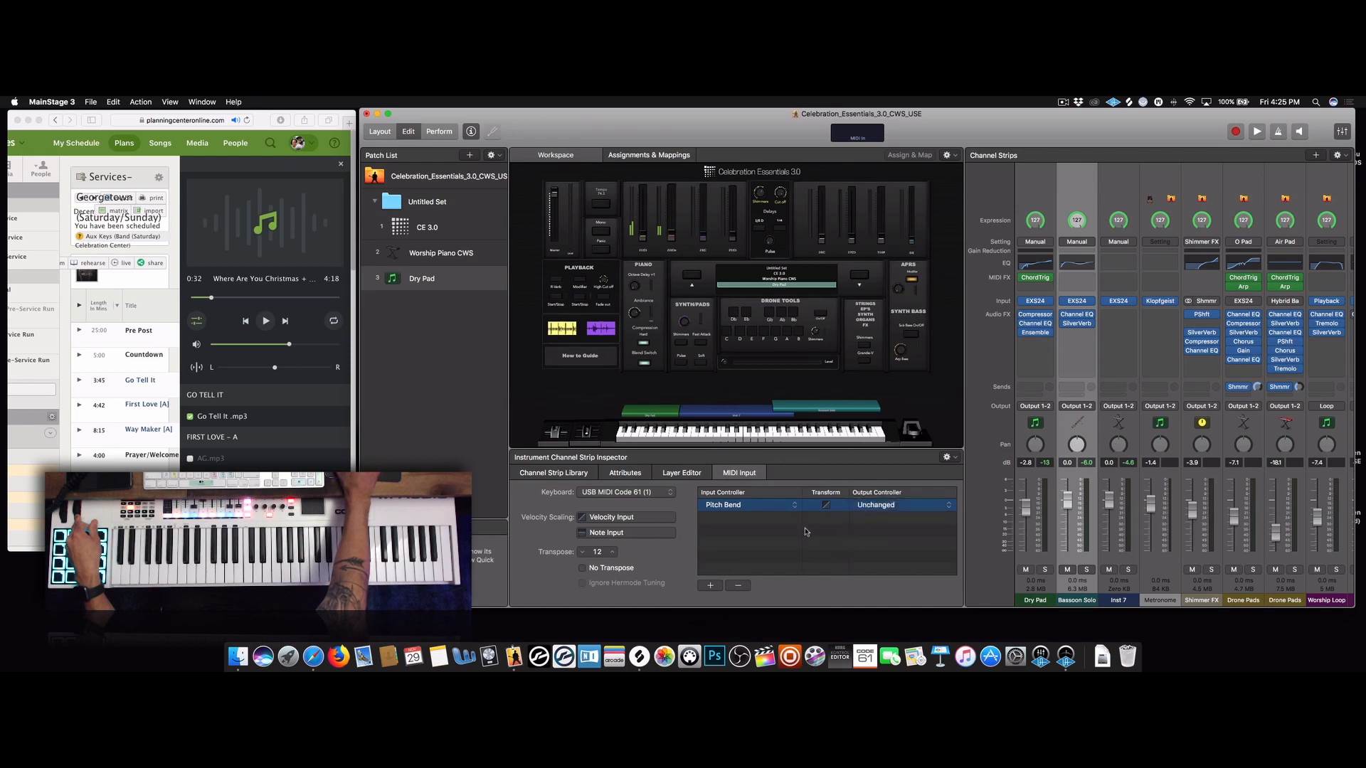
Map the Bassoon Solo input controller 1 (Modulation) to output controller 7 (Volume)
click(783, 505)
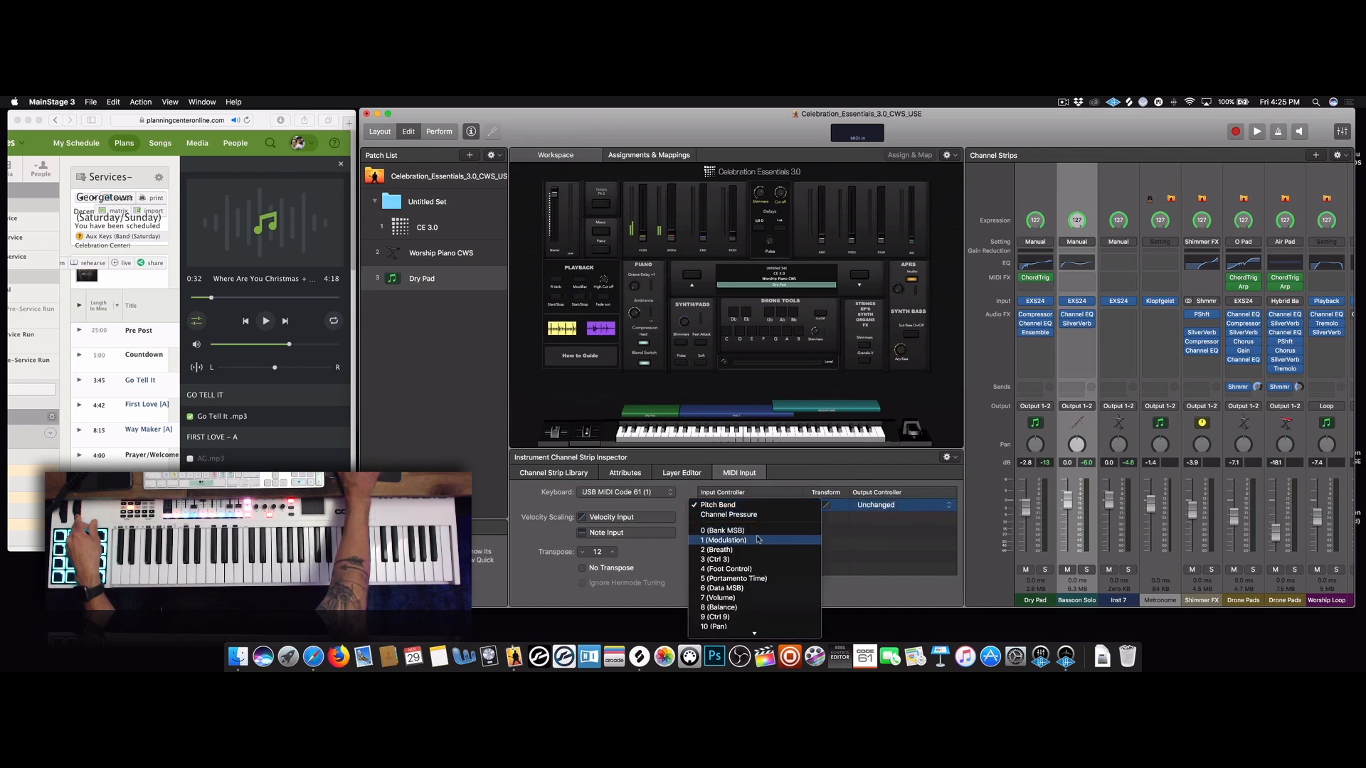
click(776, 540)
click(886, 508)
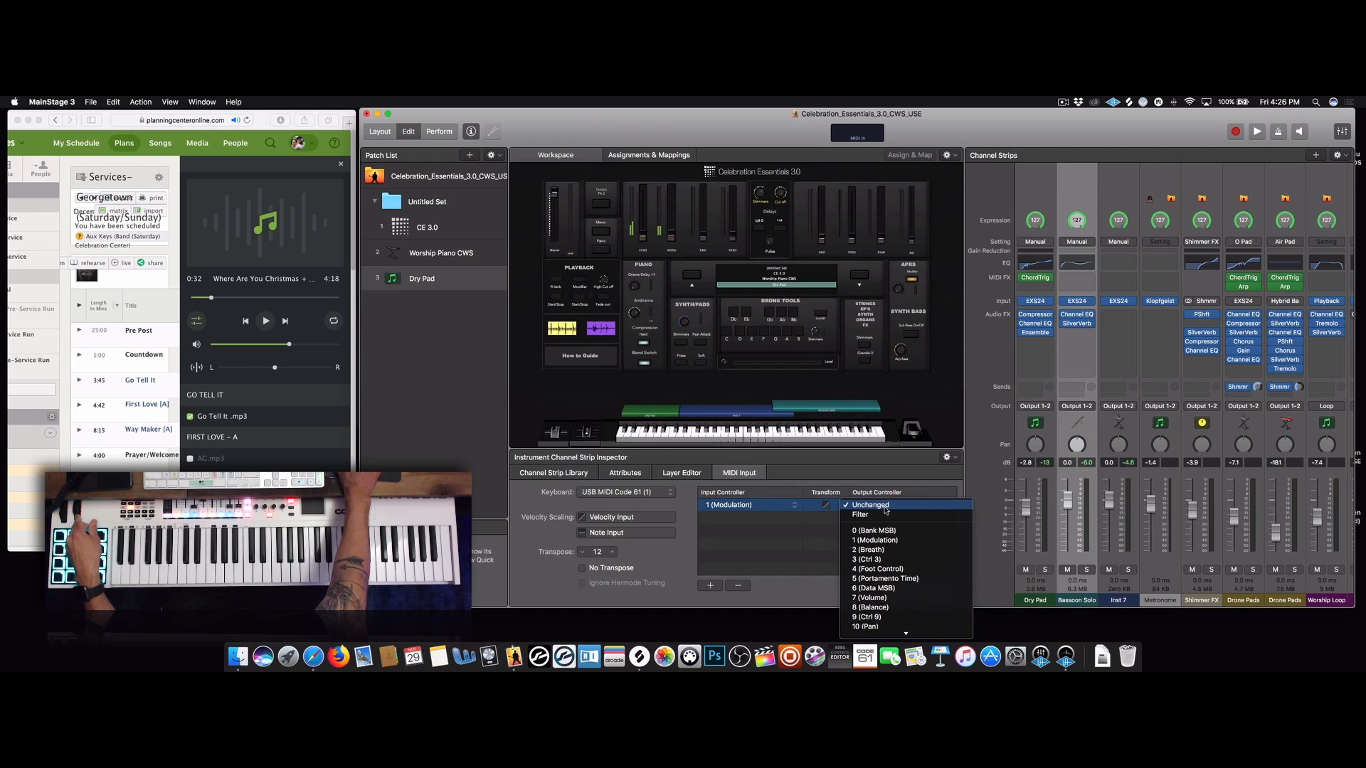
click(885, 599)
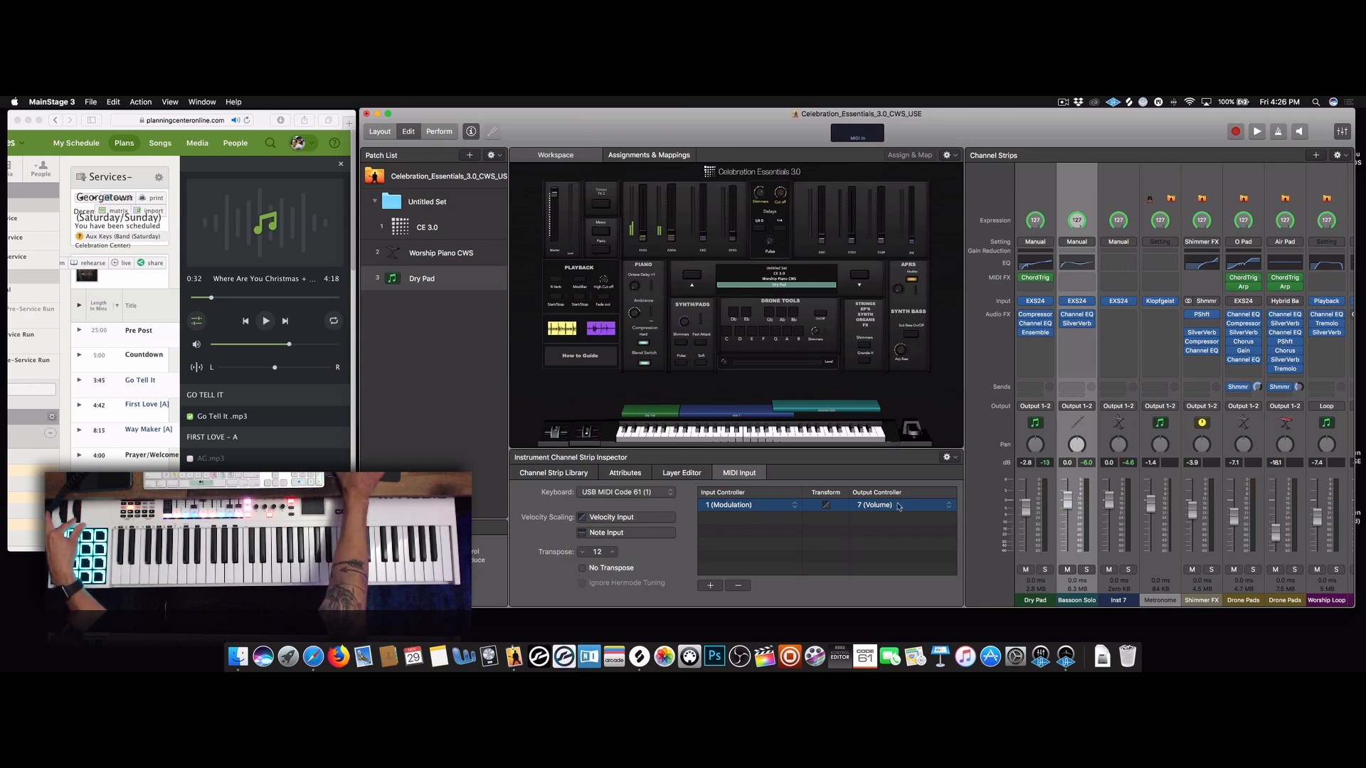
Invert the Modulation-to-Volume transform curve and shape a steep falling edge with points at (36, 127) and (50, 0)
click(826, 505)
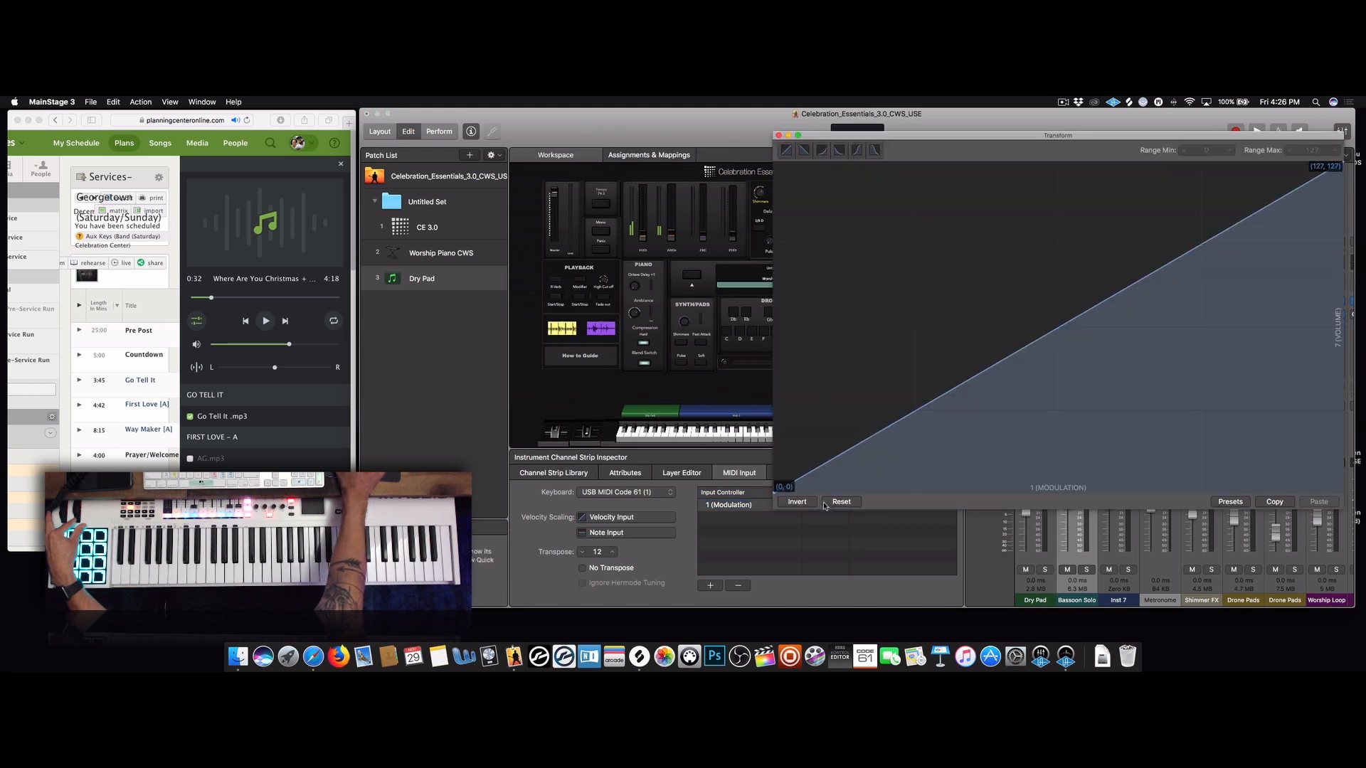
drag(919, 140, 830, 135)
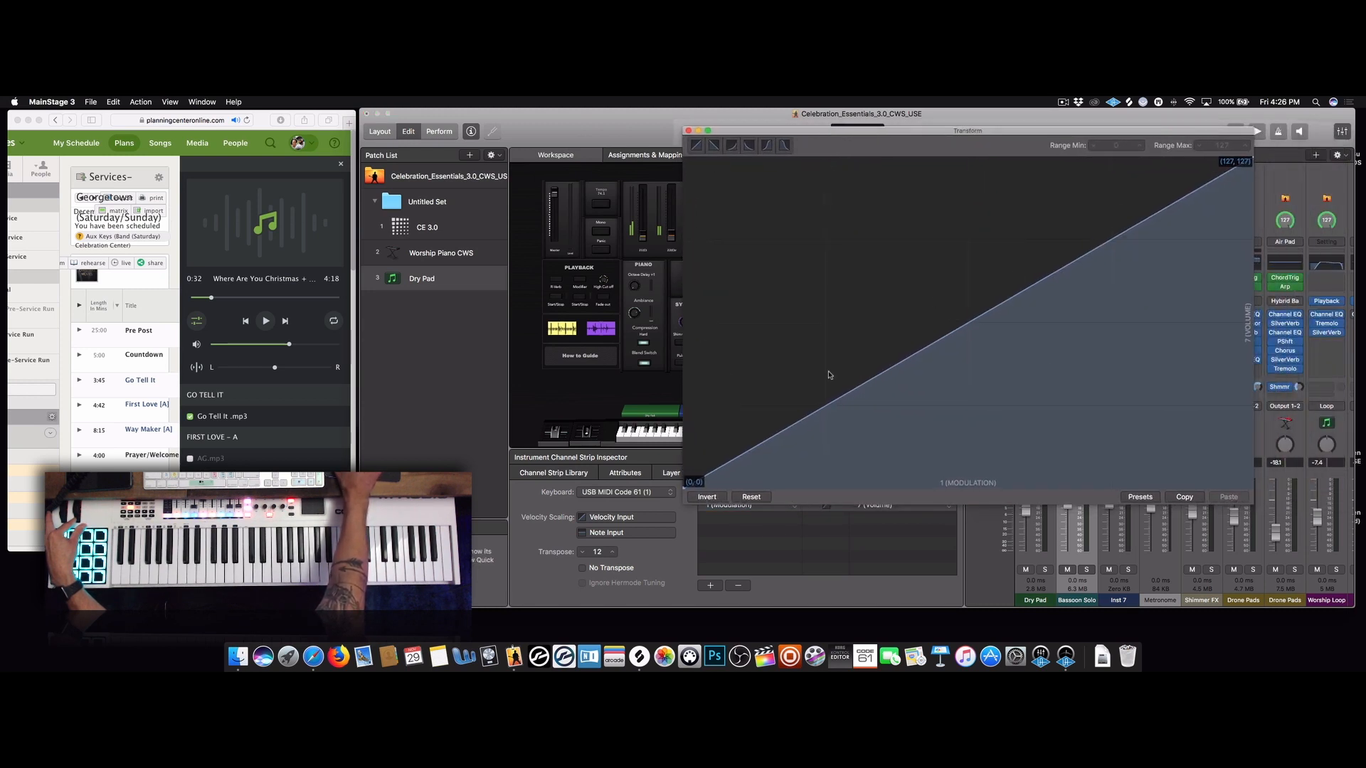
click(708, 497)
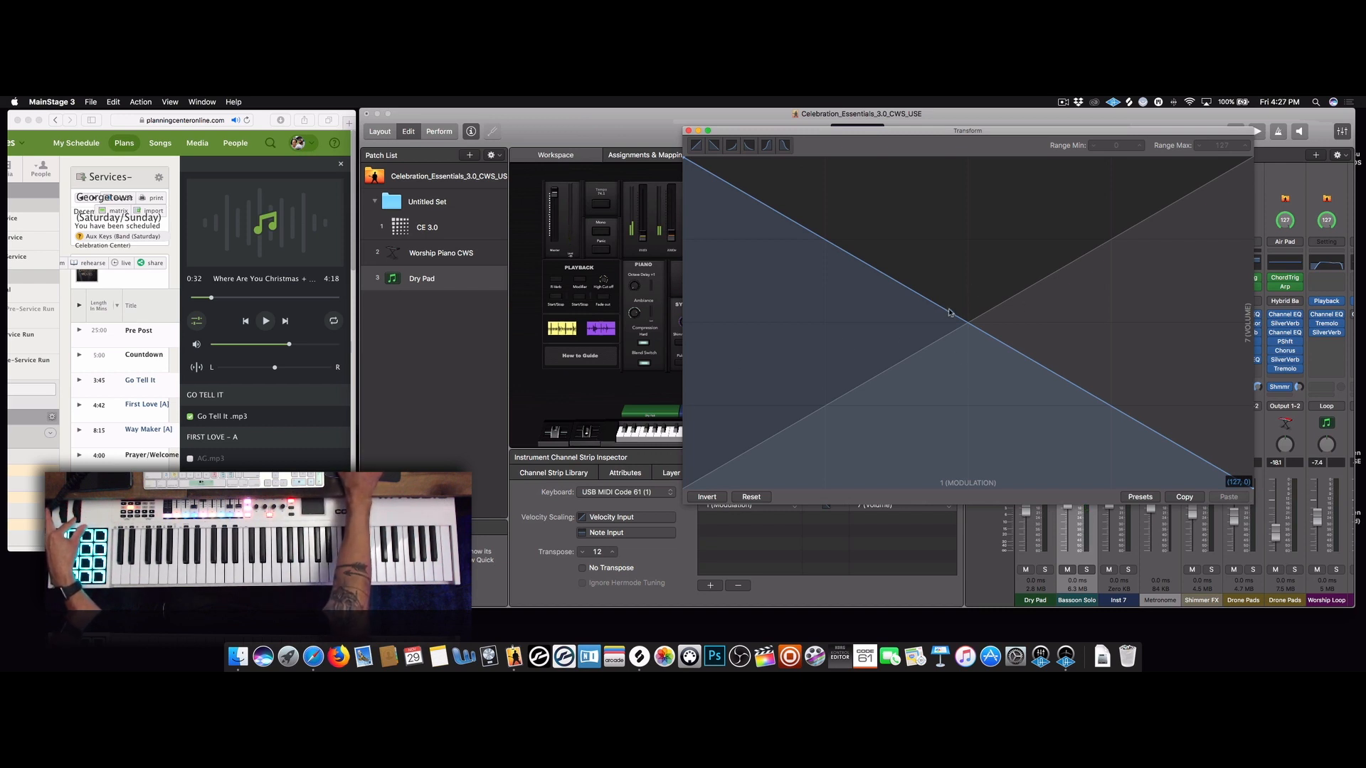
drag(908, 279, 847, 156)
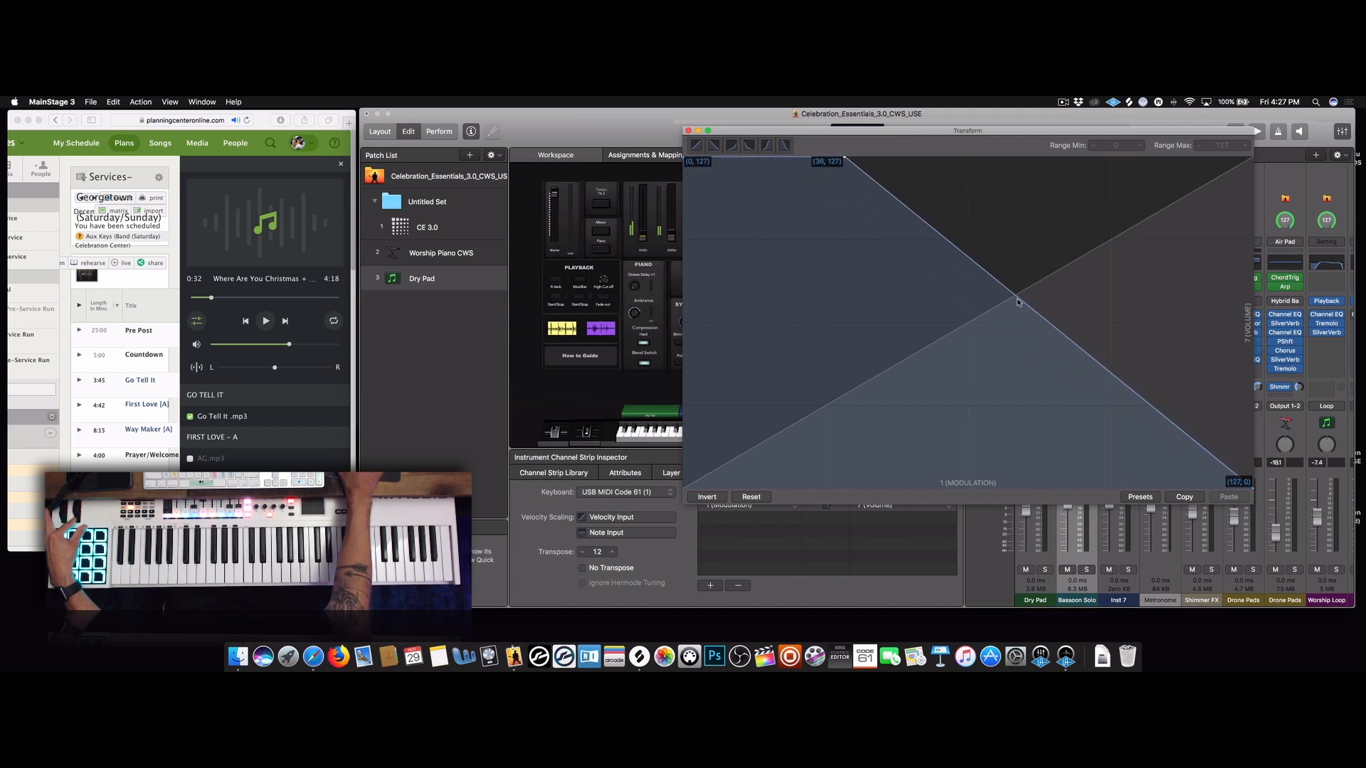
drag(1019, 303, 907, 493)
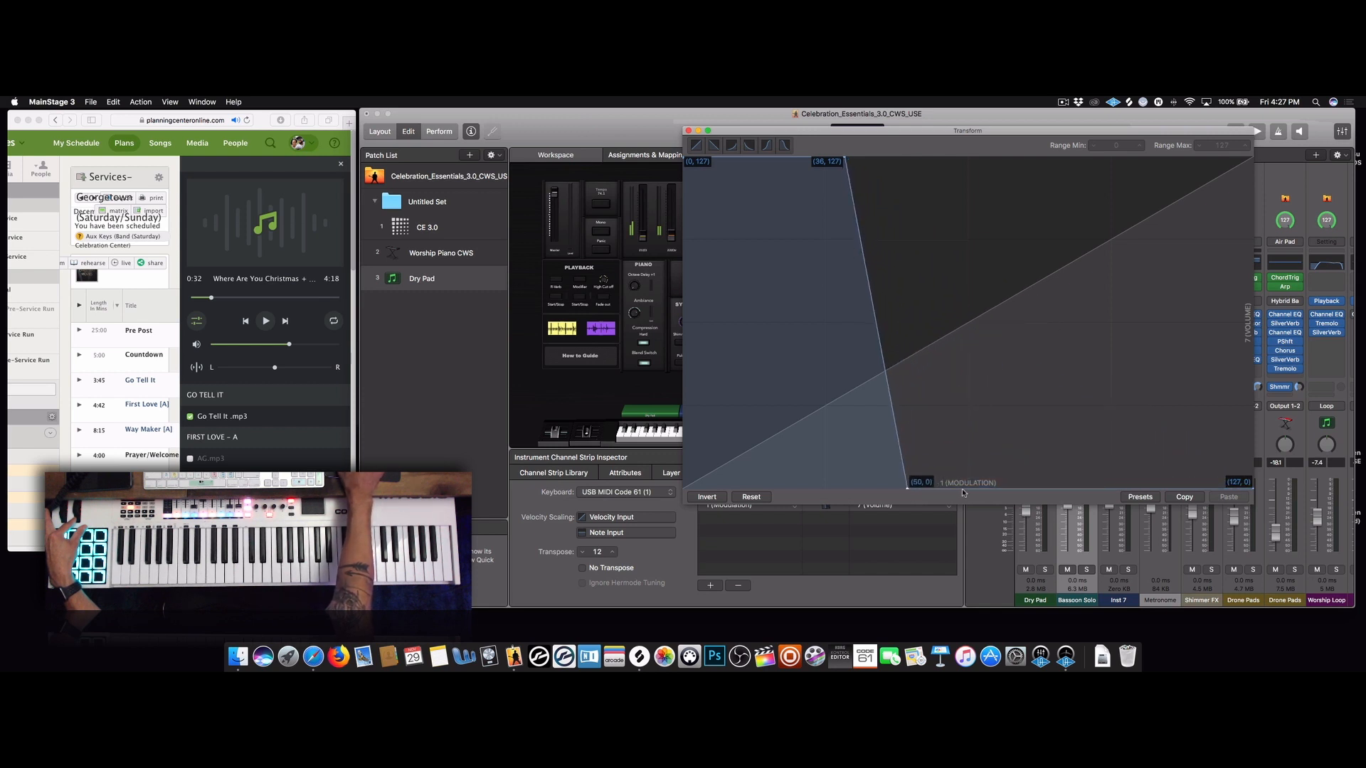
Add a rising edge to the transform curve from (93, 0) to (109, 127), and raise the end point to (127, 127)
drag(1052, 491, 1172, 158)
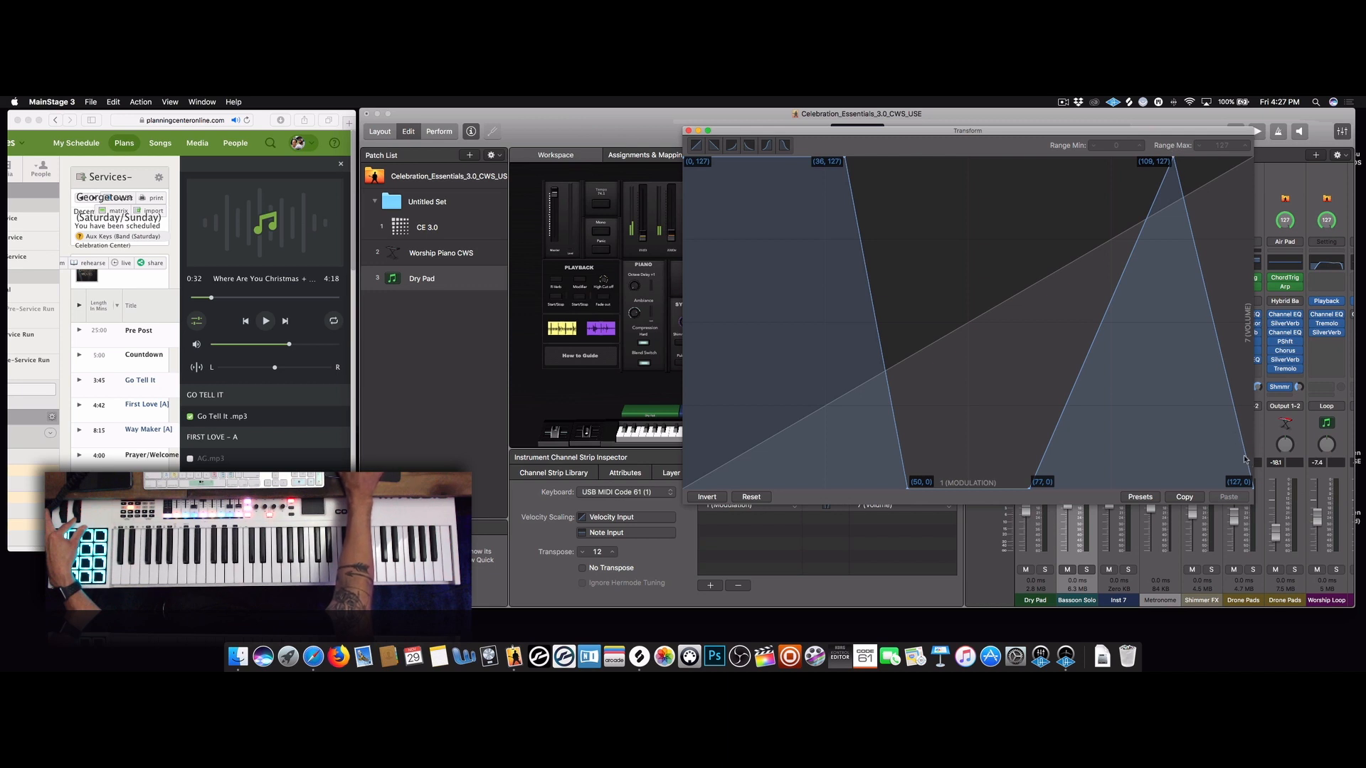
drag(1245, 460, 1271, 125)
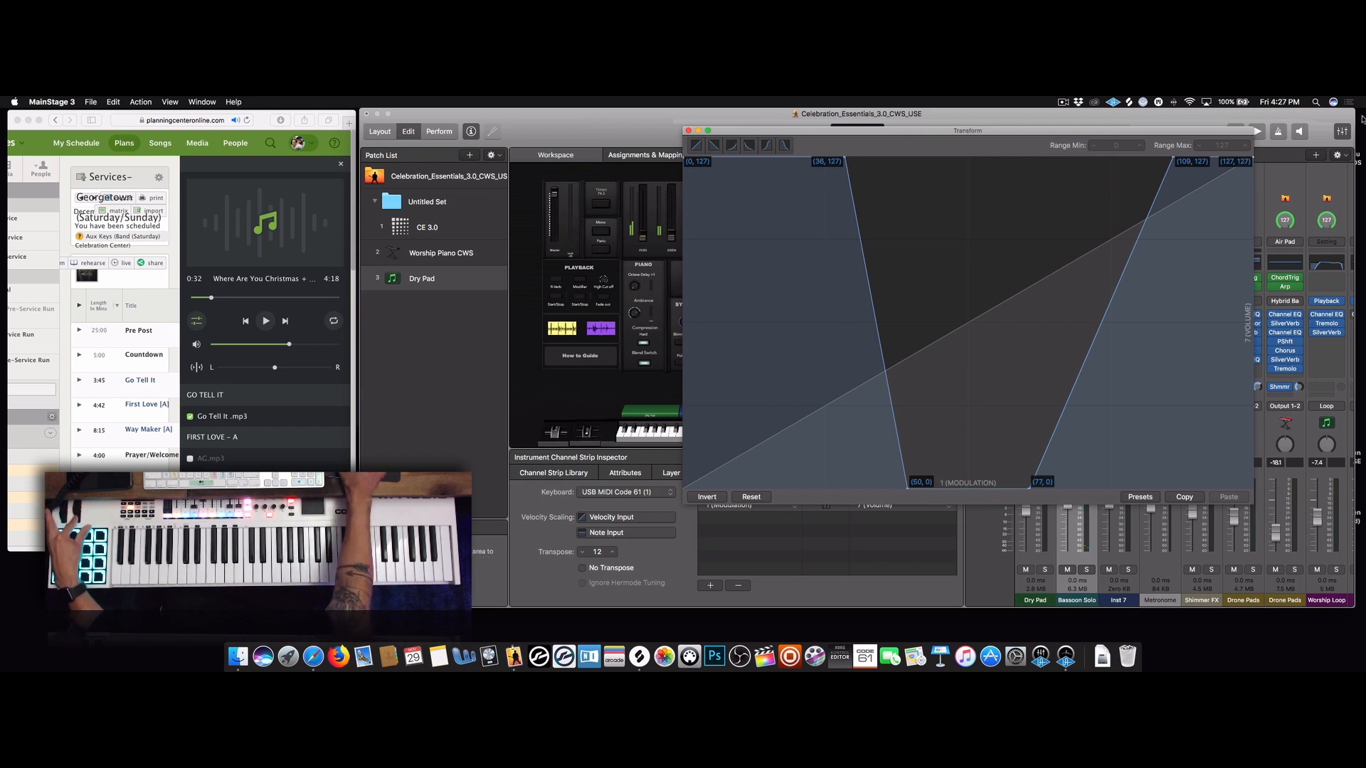
drag(1030, 490, 1102, 502)
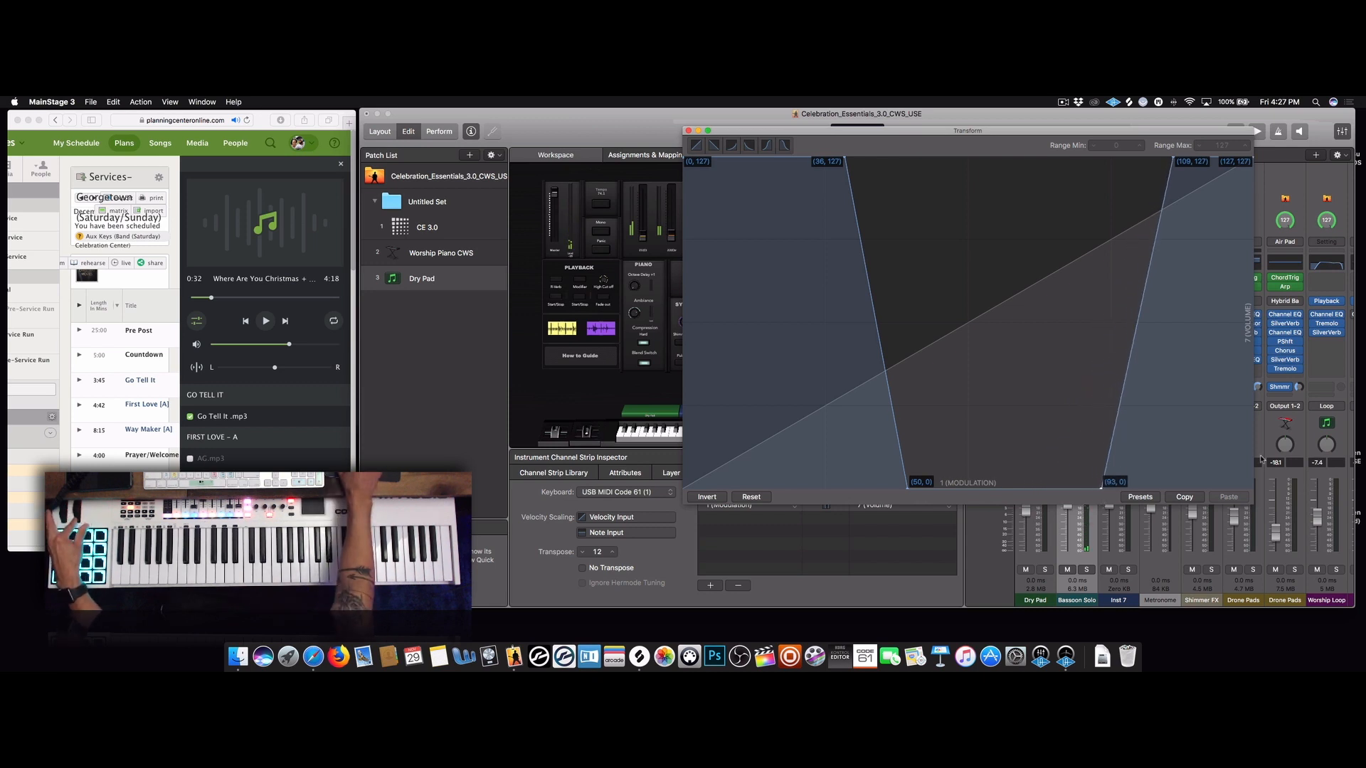
Move the start of the rising edge in the Bassoon Solo transform curve to (84, 0) and close the curve editor
drag(1094, 489, 1062, 488)
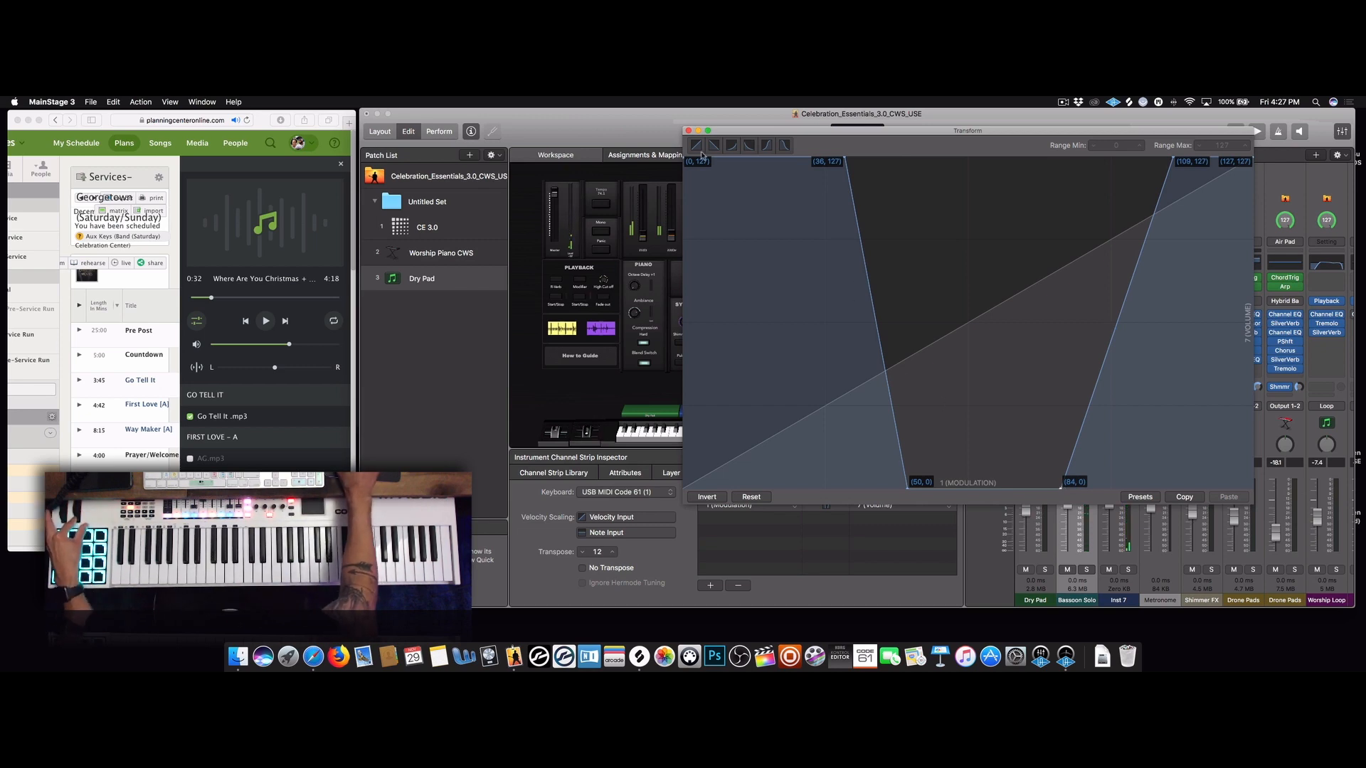
click(688, 131)
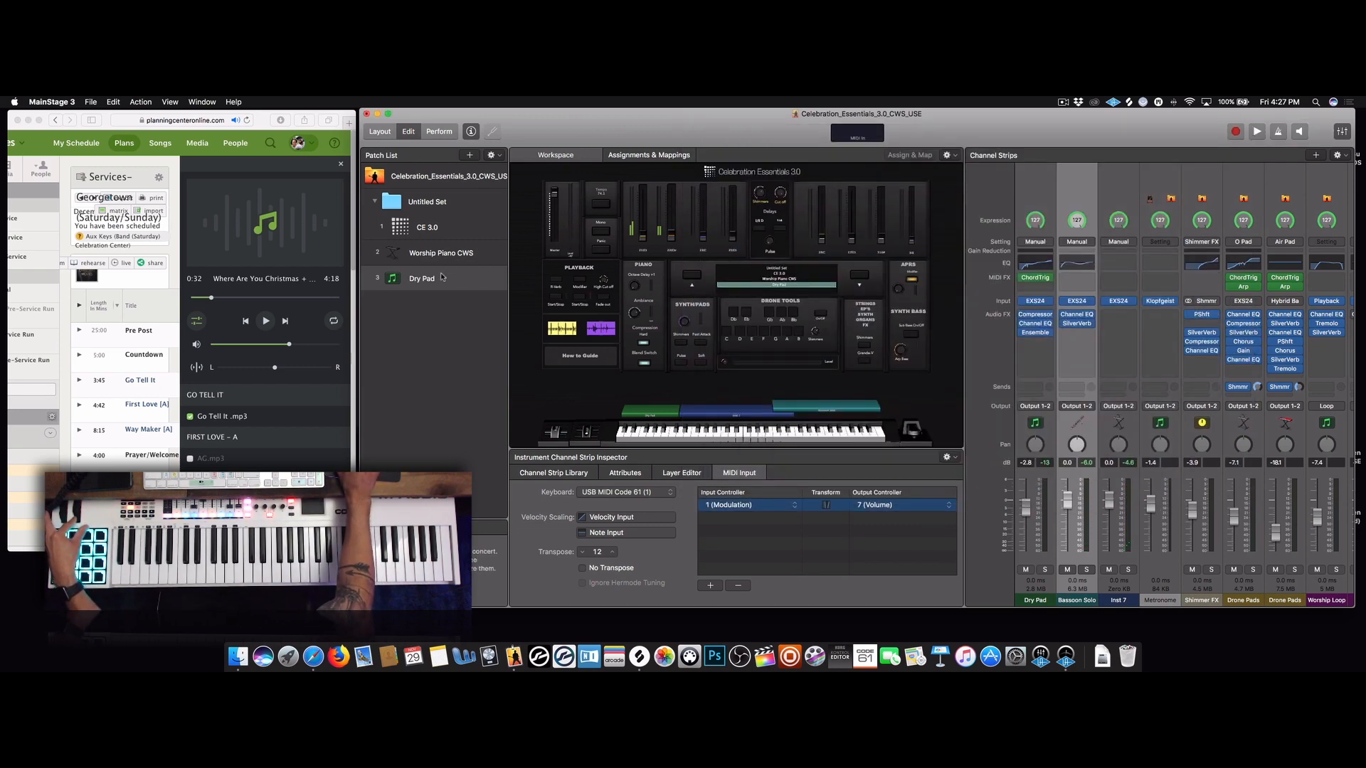
click(1074, 560)
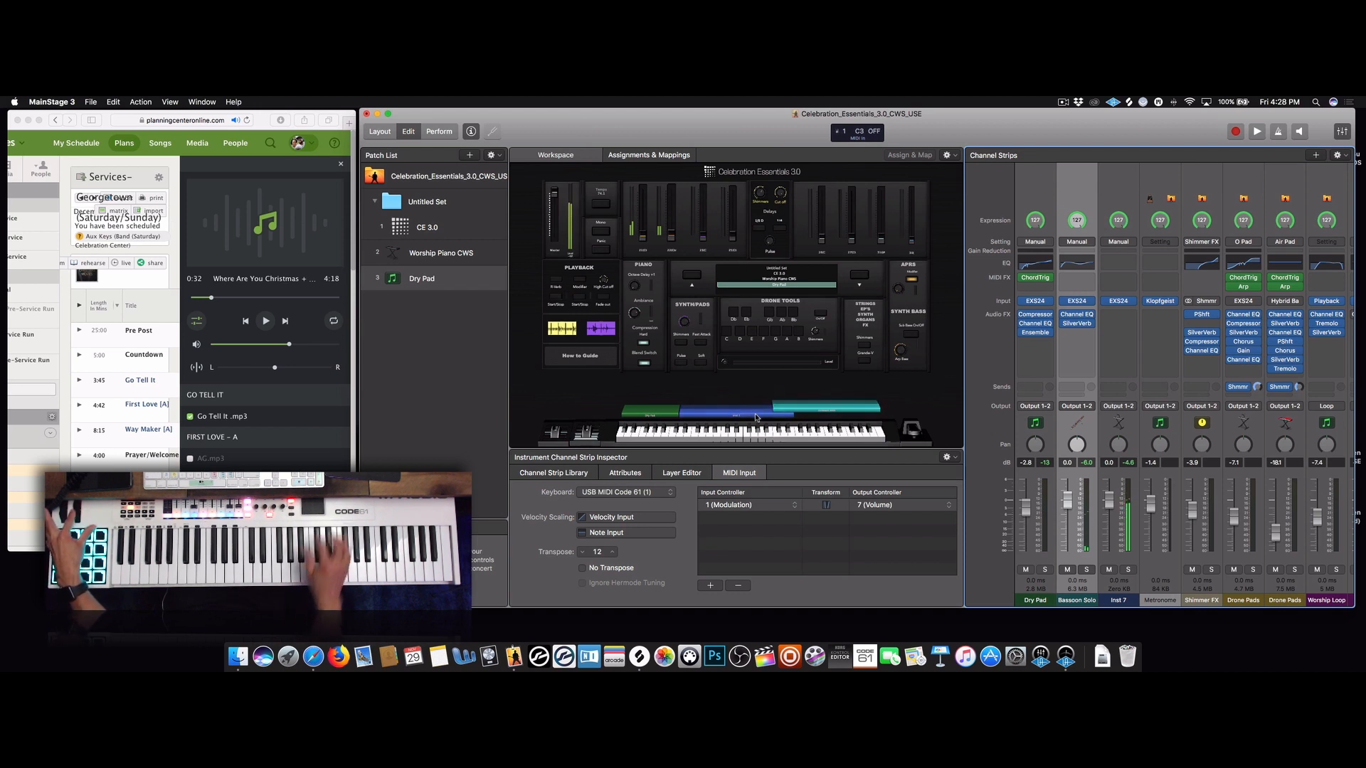
Copy the Bassoon Solo's Modulation-to-Volume transform curve and close its editor
click(1122, 562)
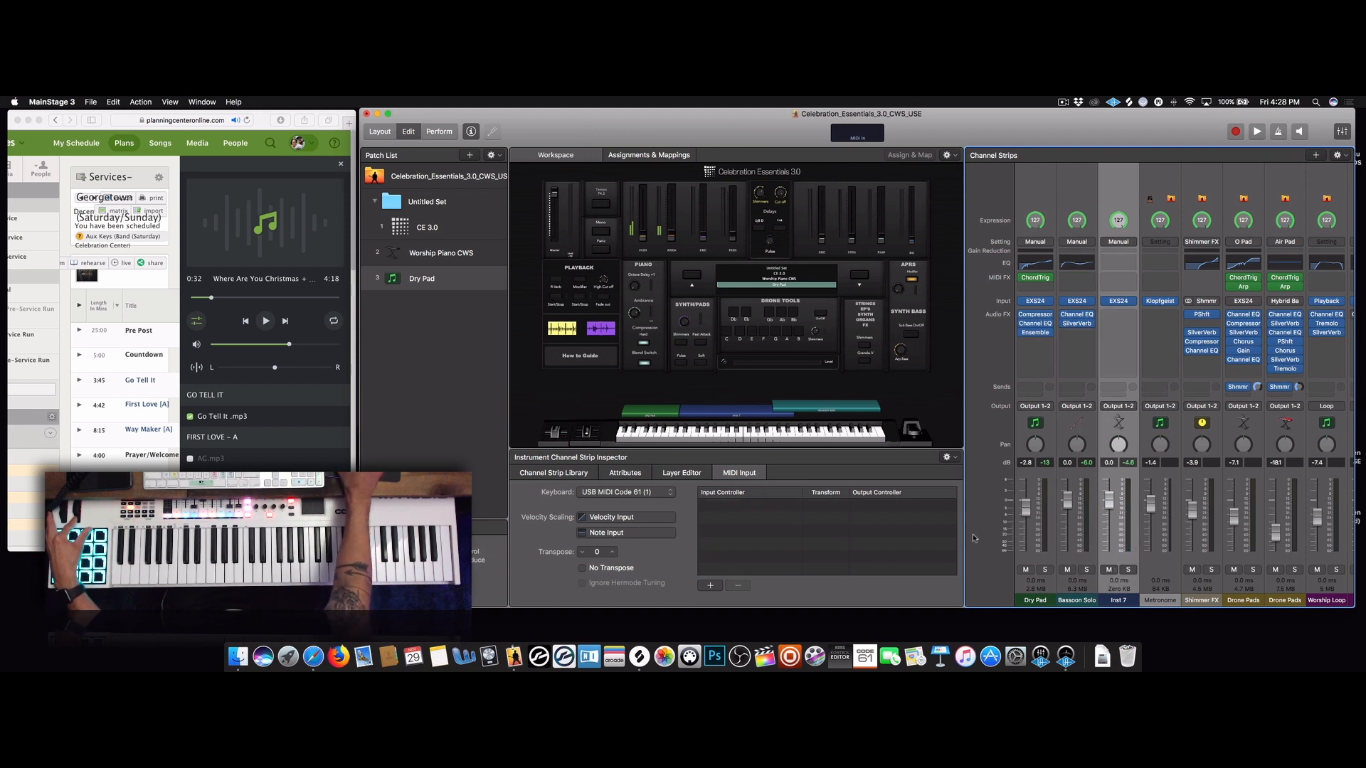
click(1079, 560)
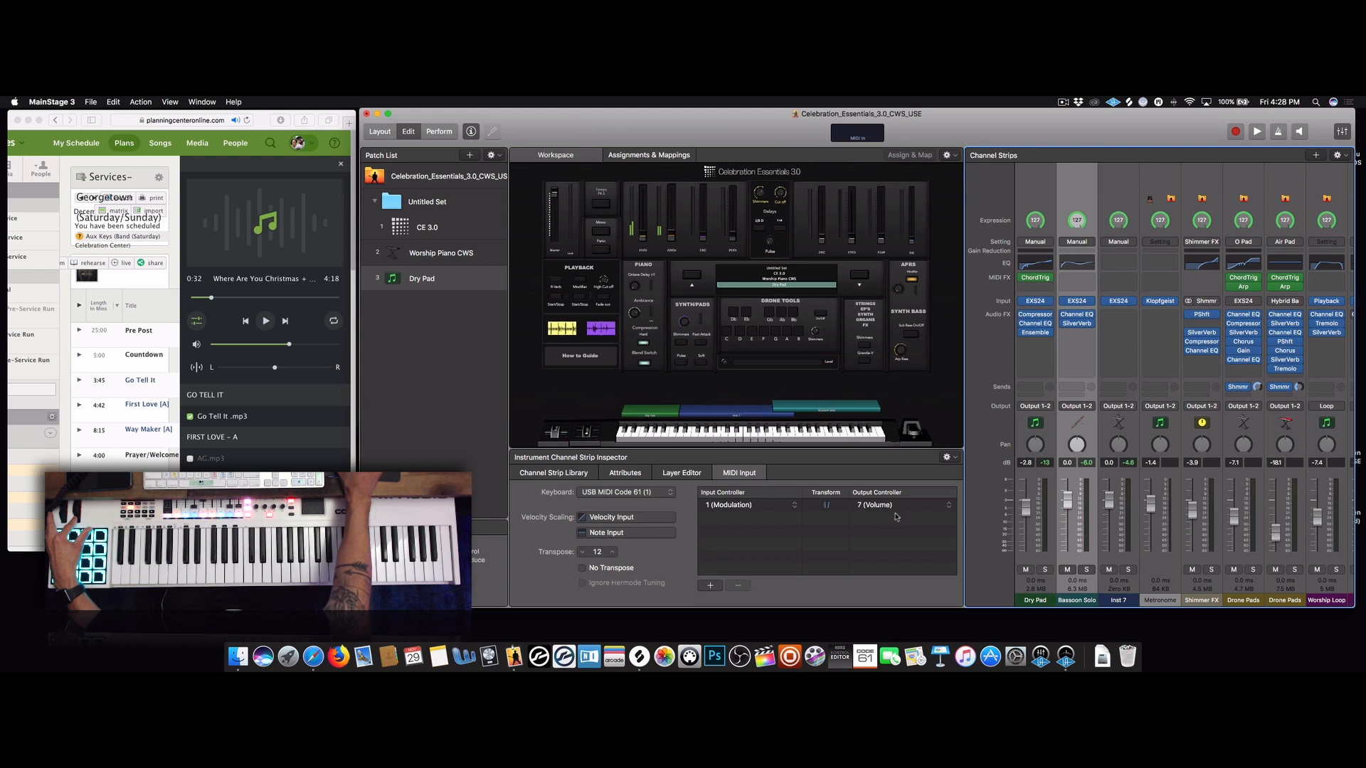
click(831, 506)
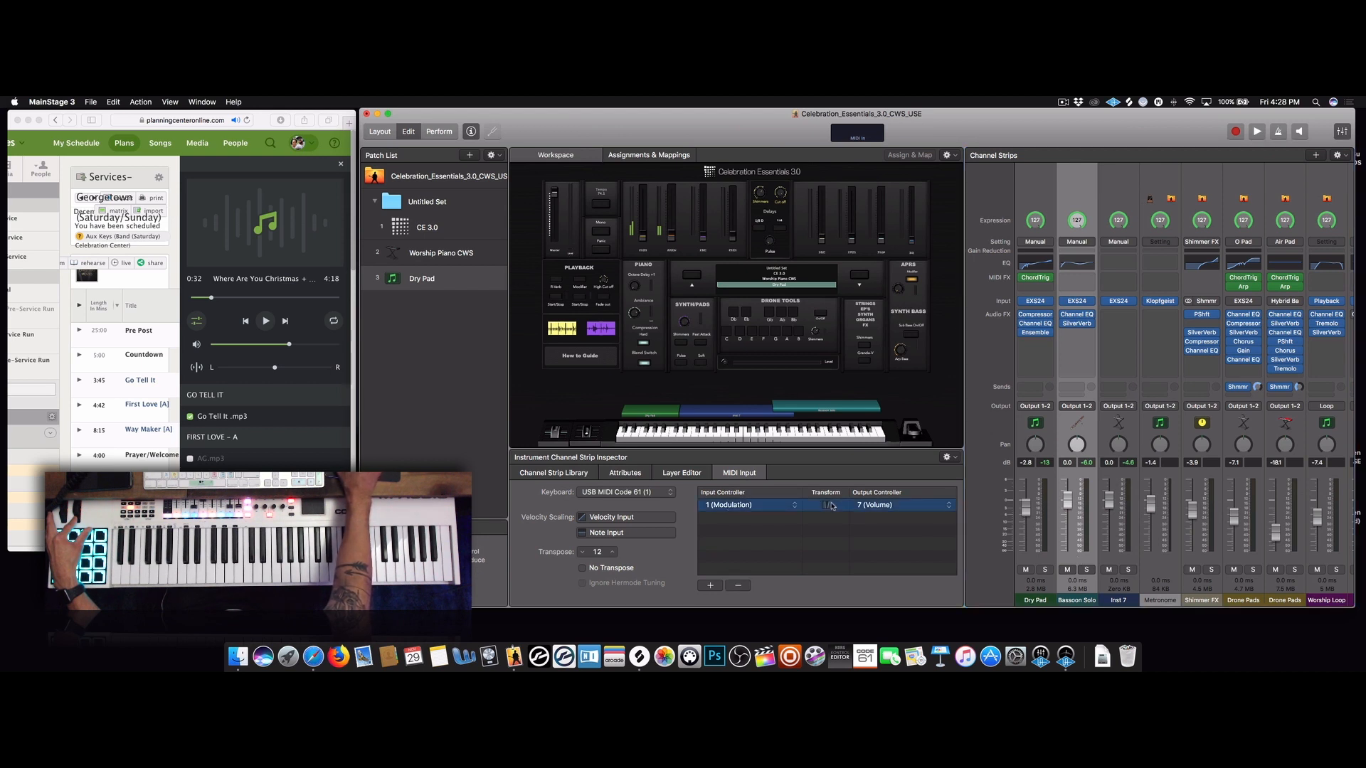
click(825, 506)
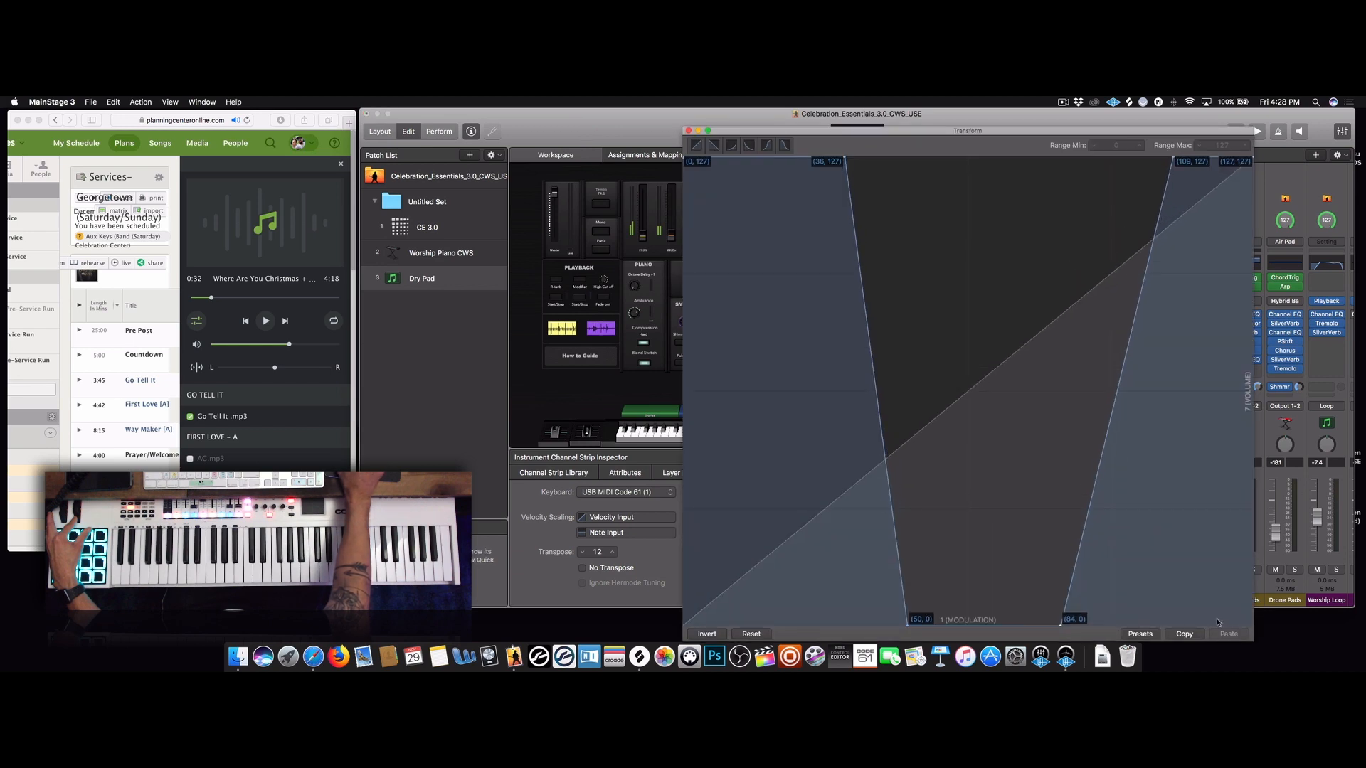
click(1193, 635)
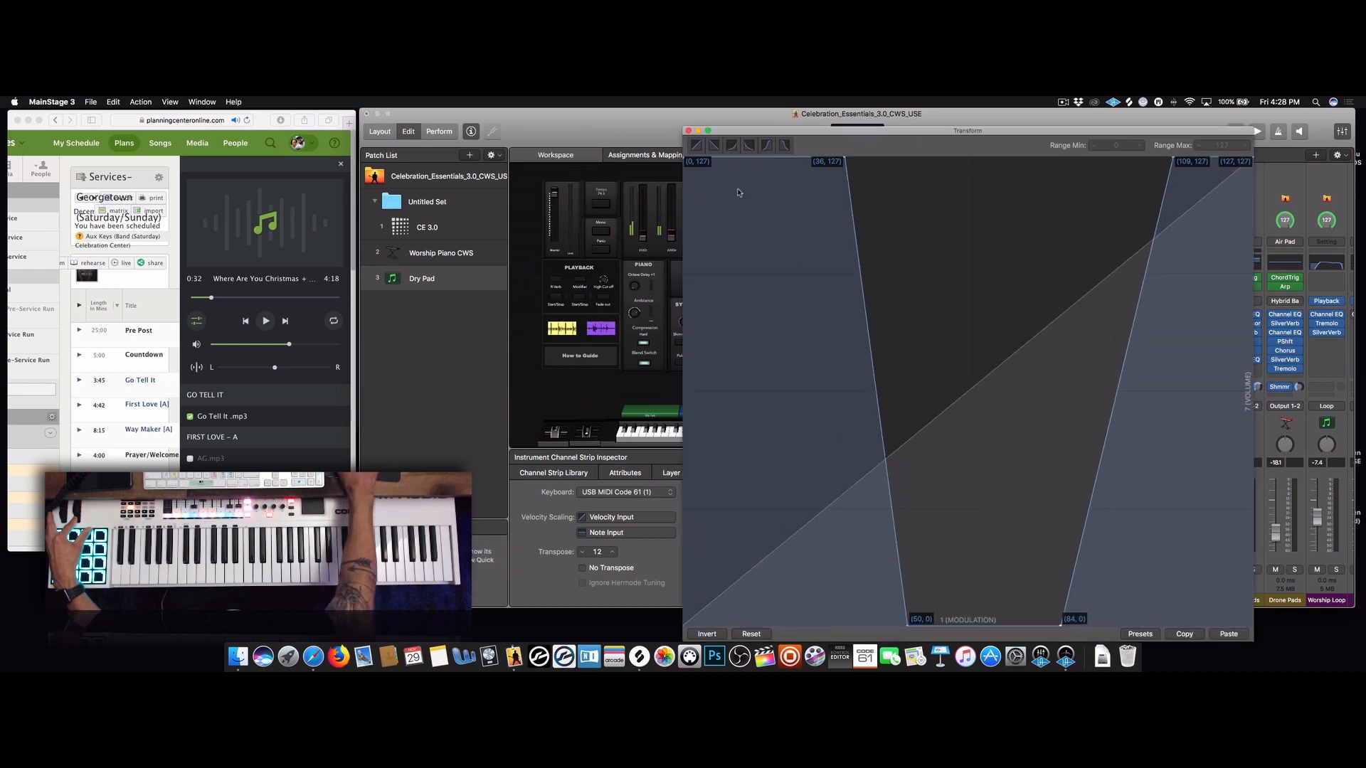
click(688, 130)
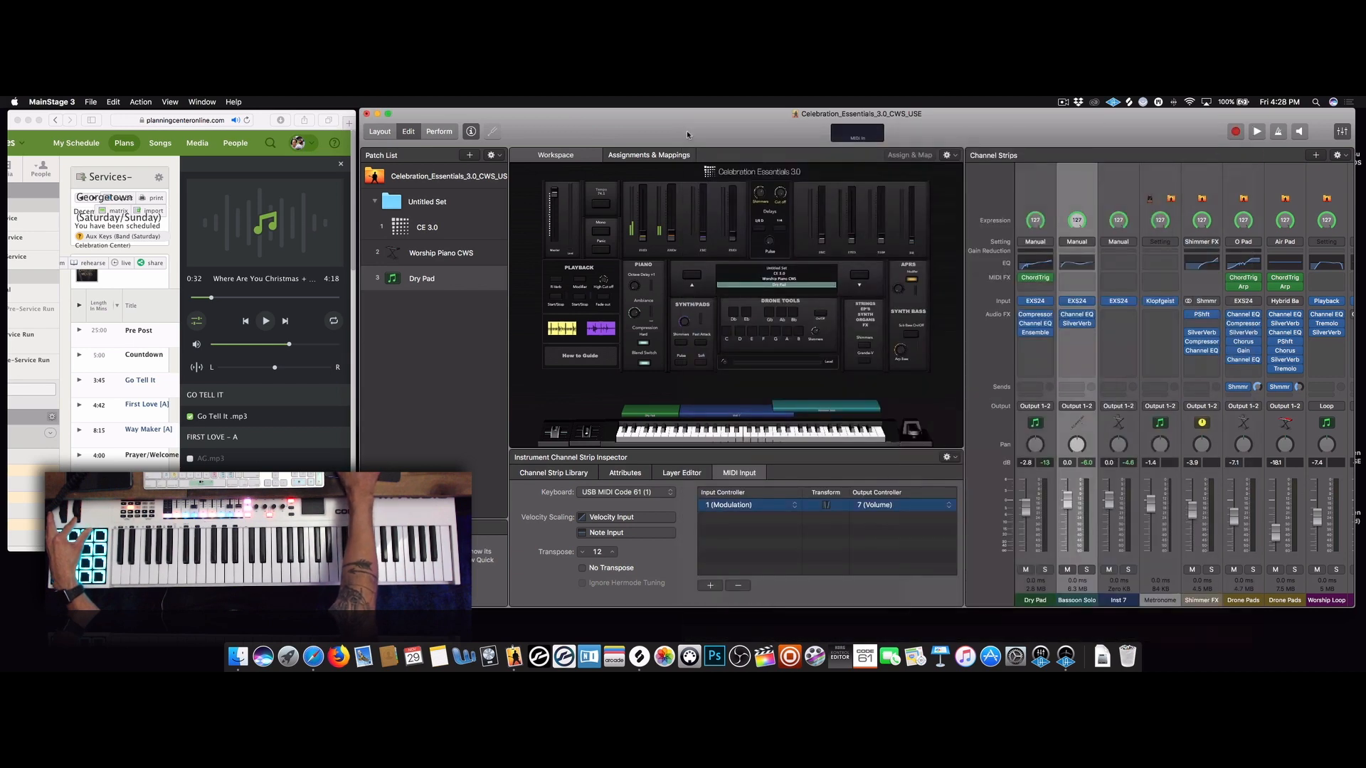
Map input controller 1 (Modulation) to output controller 7 (Volume) on the Inst 7 strip and open its transform curve
click(1130, 561)
click(710, 586)
click(745, 506)
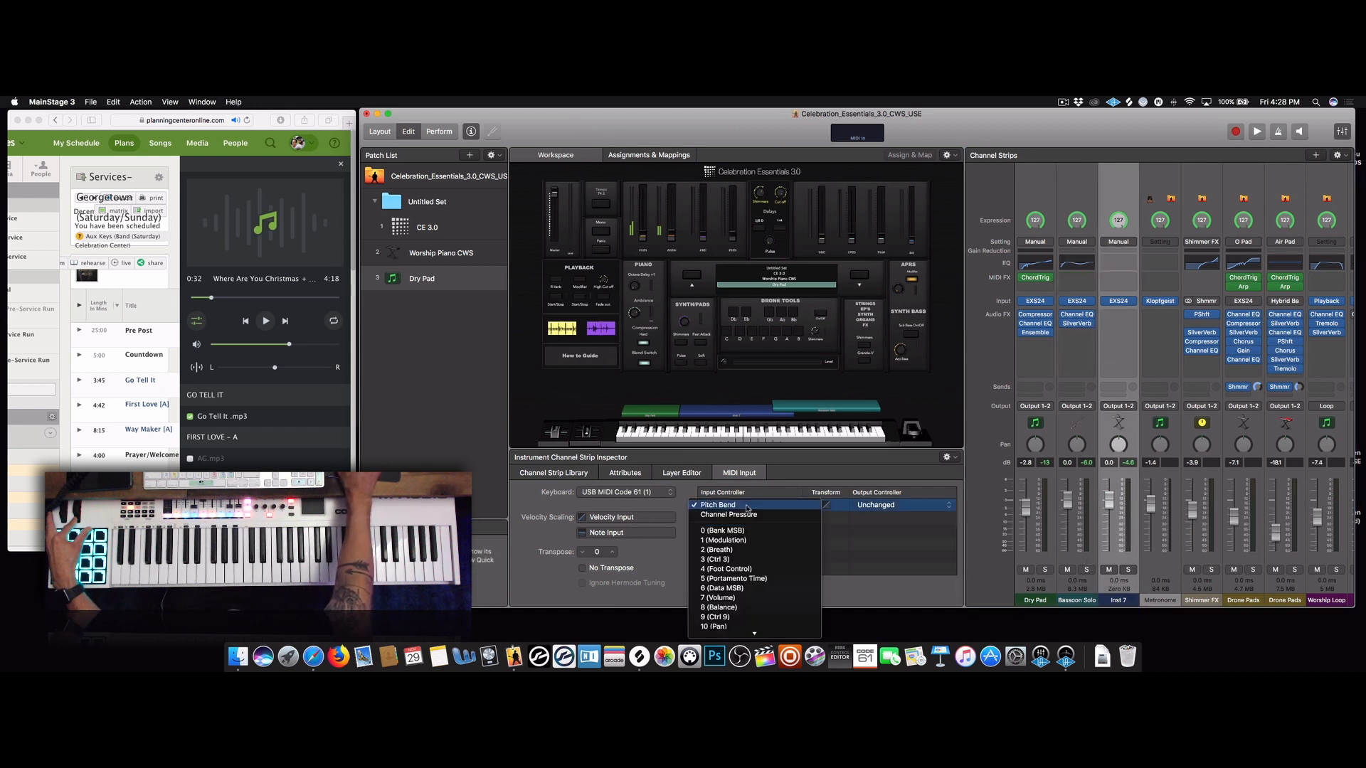
click(726, 541)
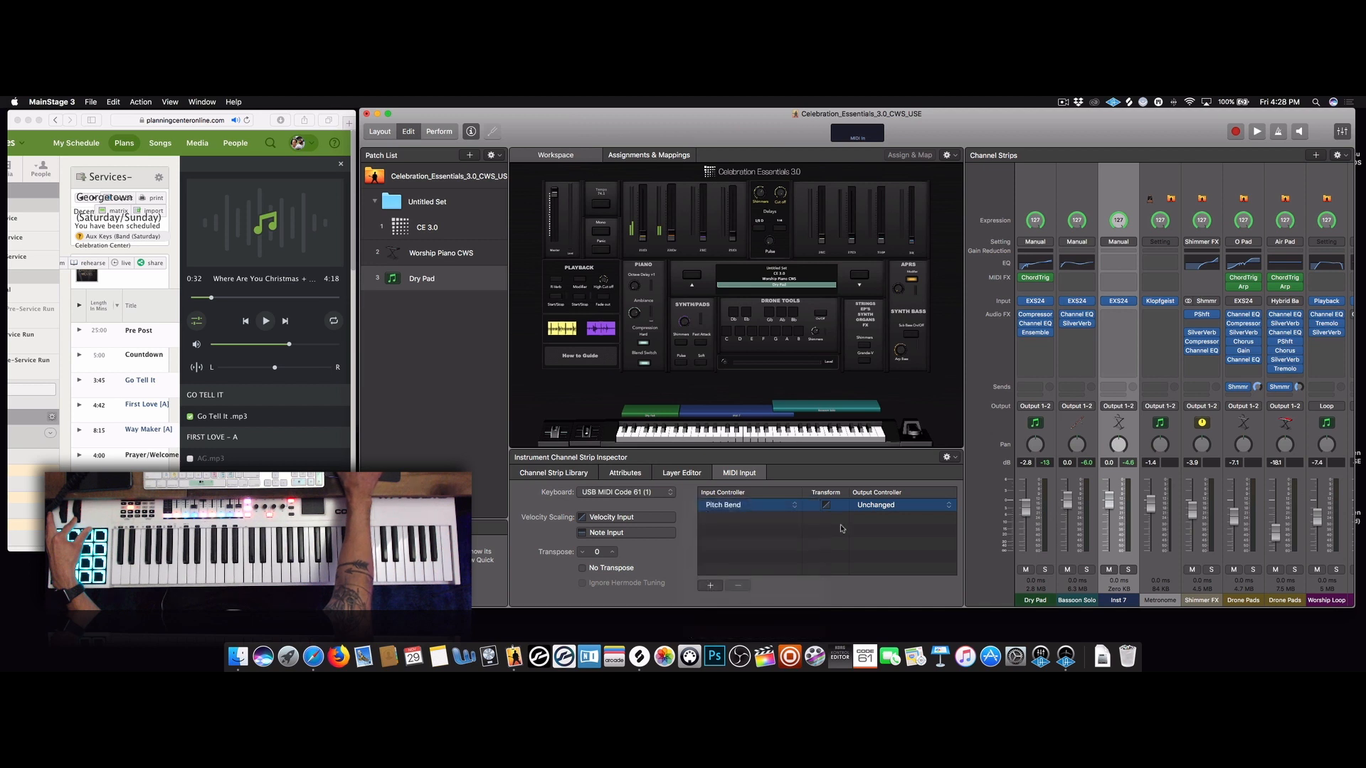
click(883, 507)
mouse_move(882, 631)
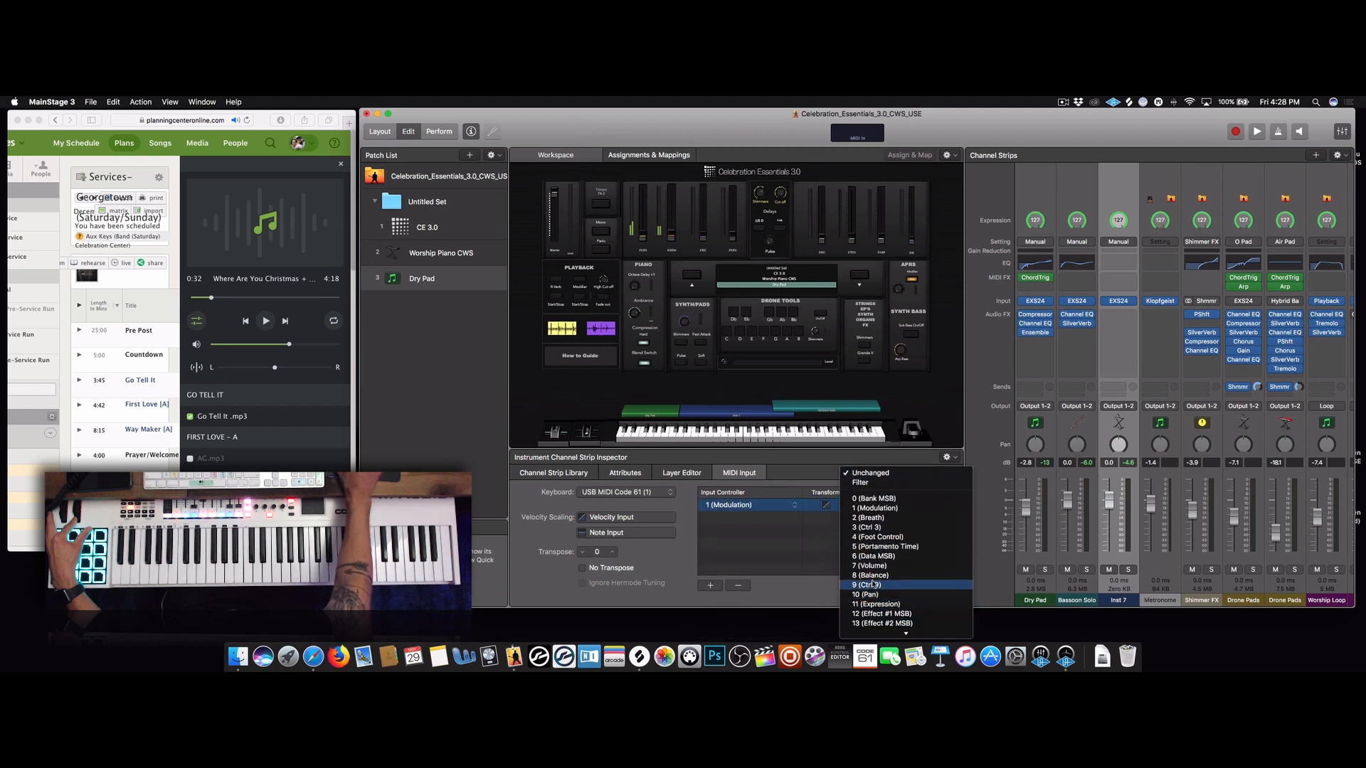
click(876, 566)
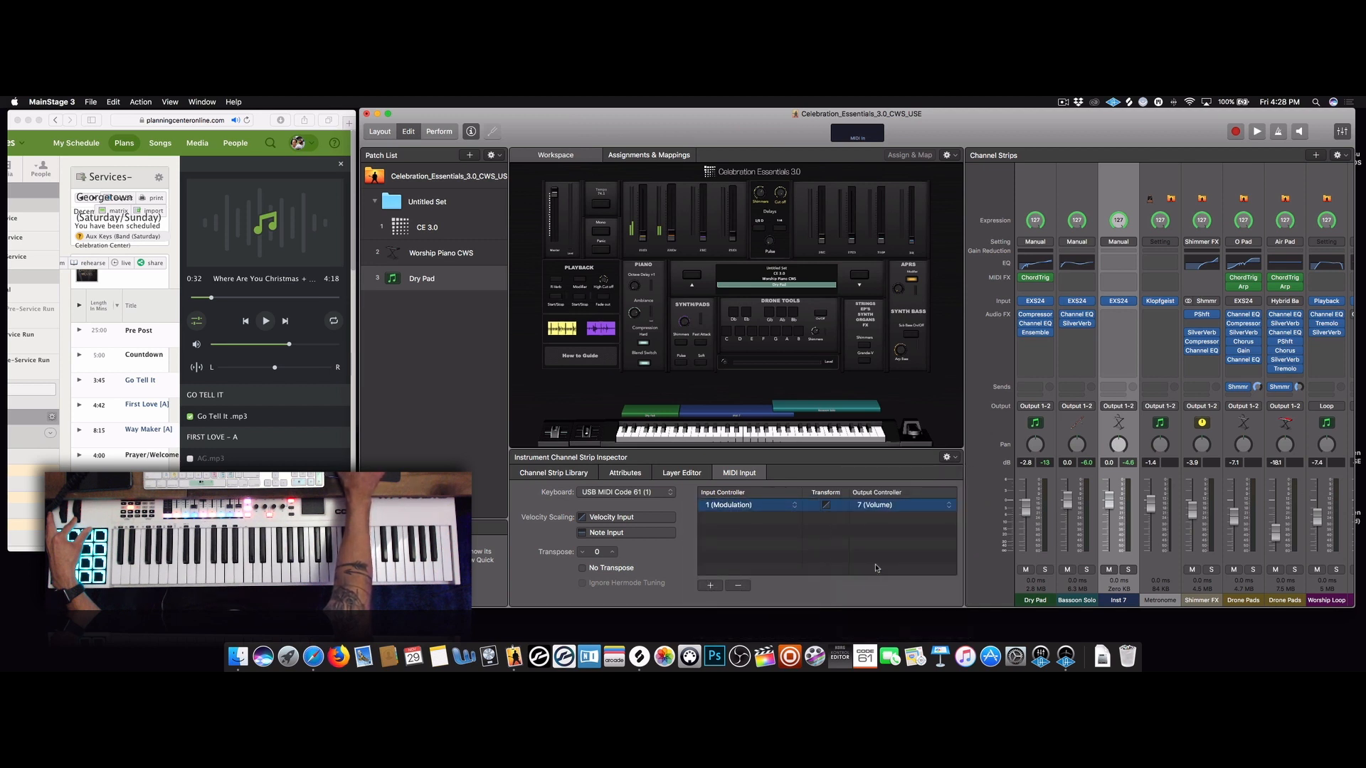
click(825, 506)
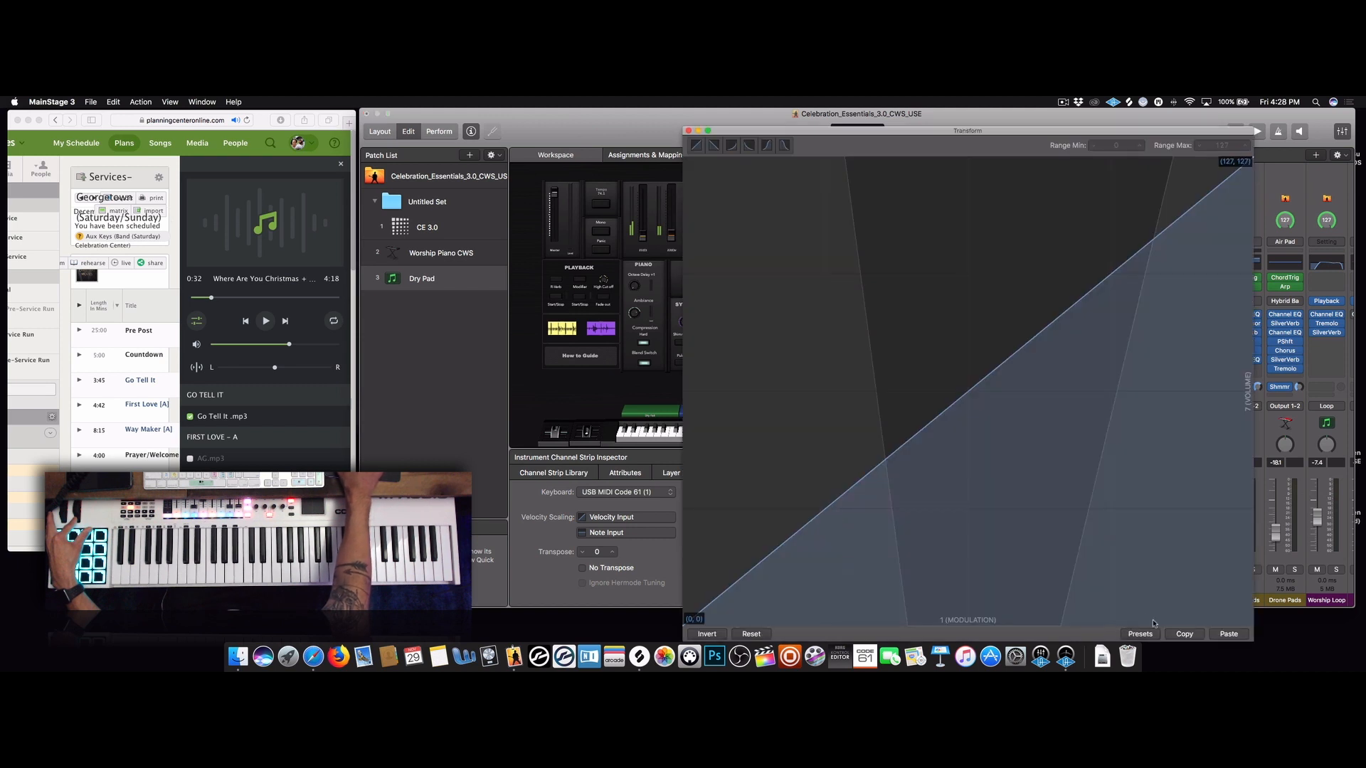
Try the copied curve on the Inst 7 mapping, toggle its inversion to compare, and reset the curve
click(1230, 634)
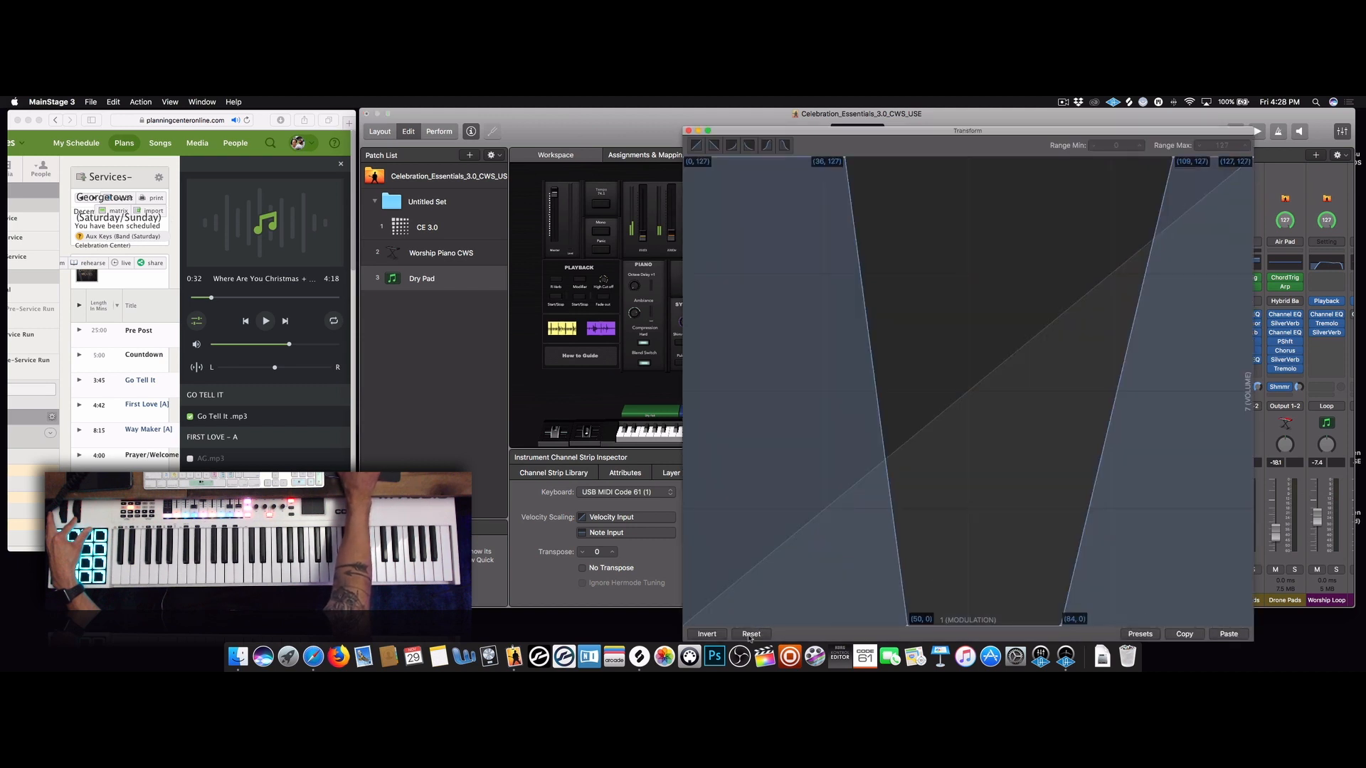
click(712, 634)
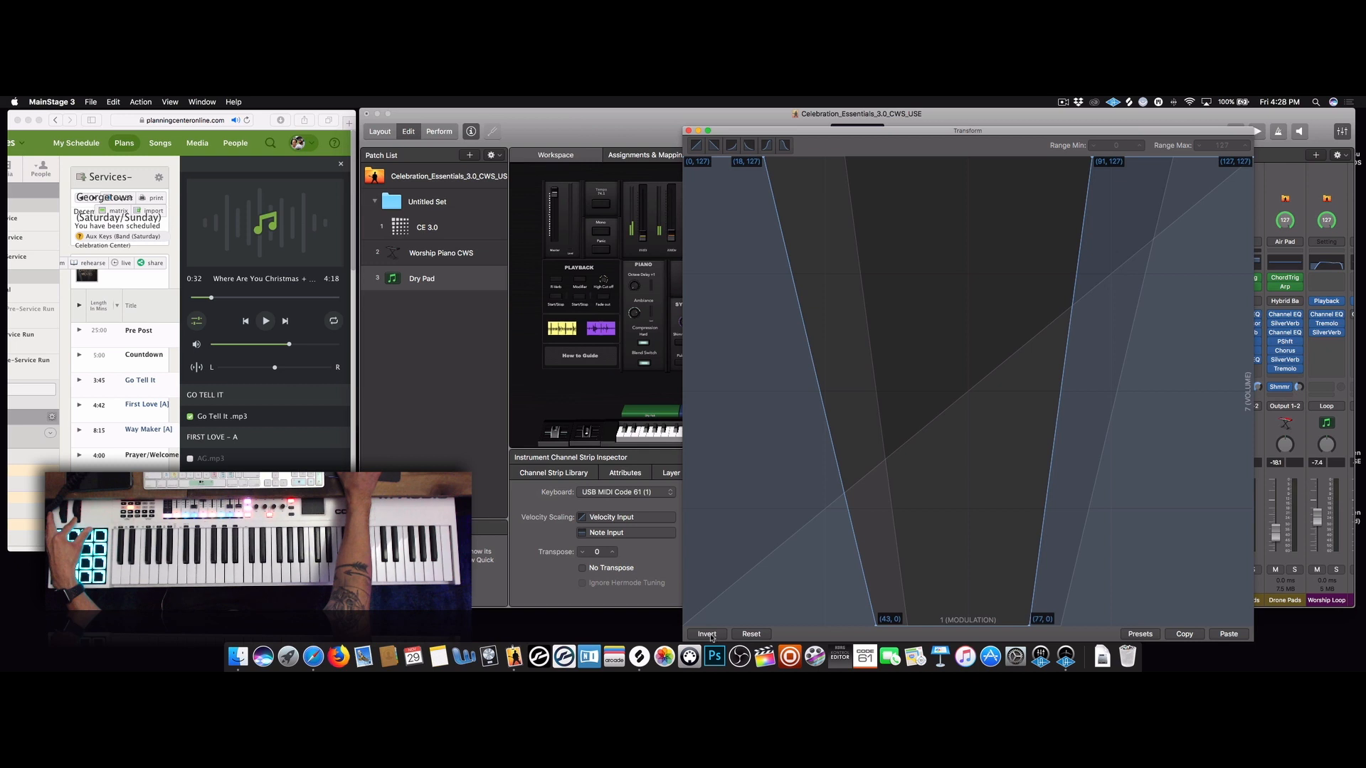
click(711, 634)
click(711, 634)
click(712, 634)
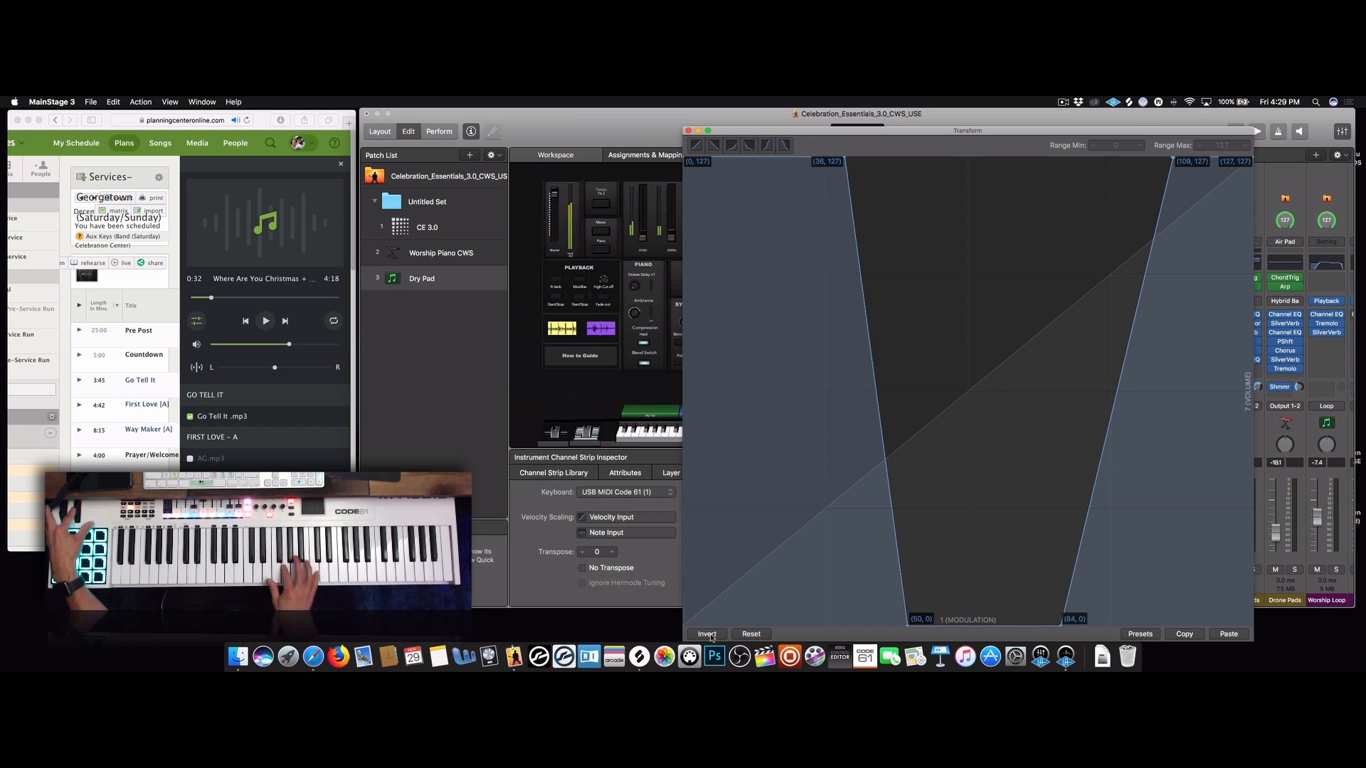
click(711, 634)
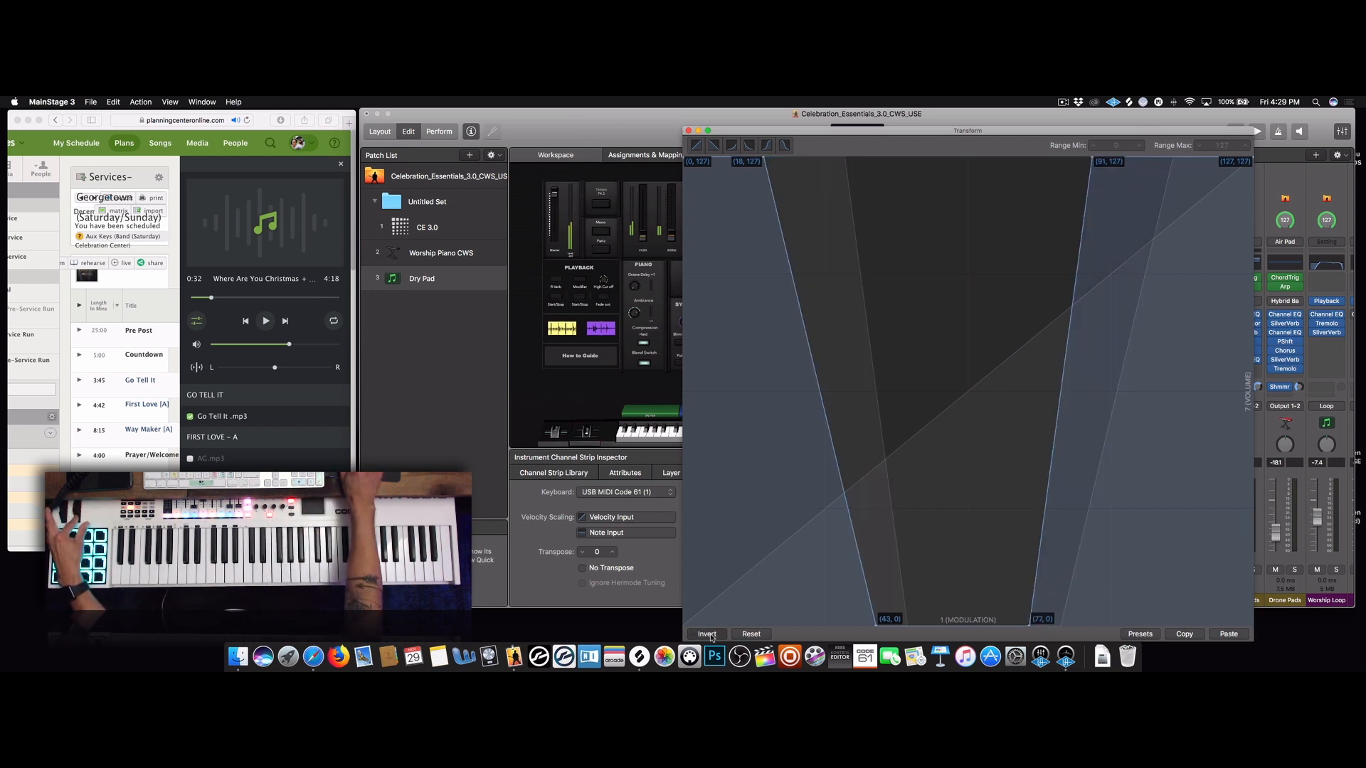
click(711, 635)
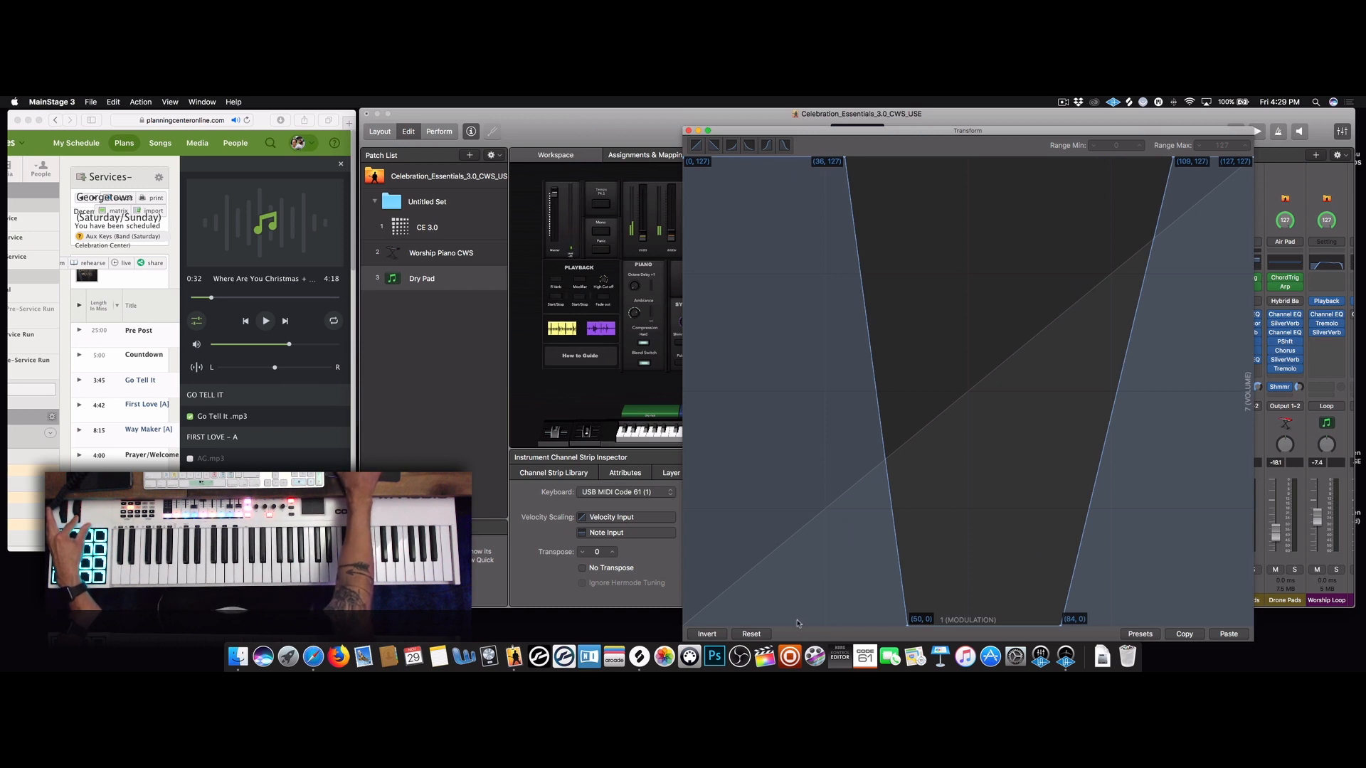
click(752, 633)
Shape the Inst 7 transform curve as a plateau with points at (35, 0), (42, 127), (76, 127) and (90, 0)
drag(922, 432, 845, 152)
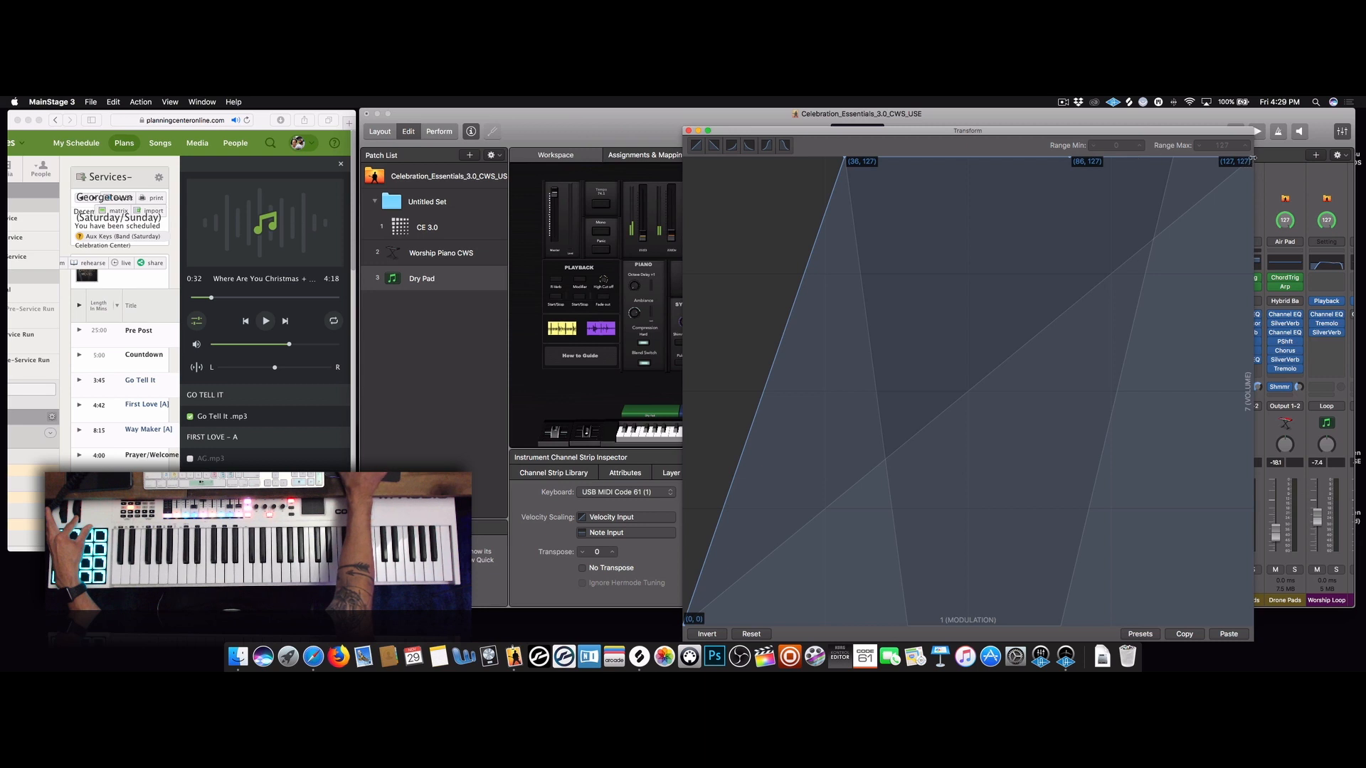
drag(1252, 158, 1252, 196)
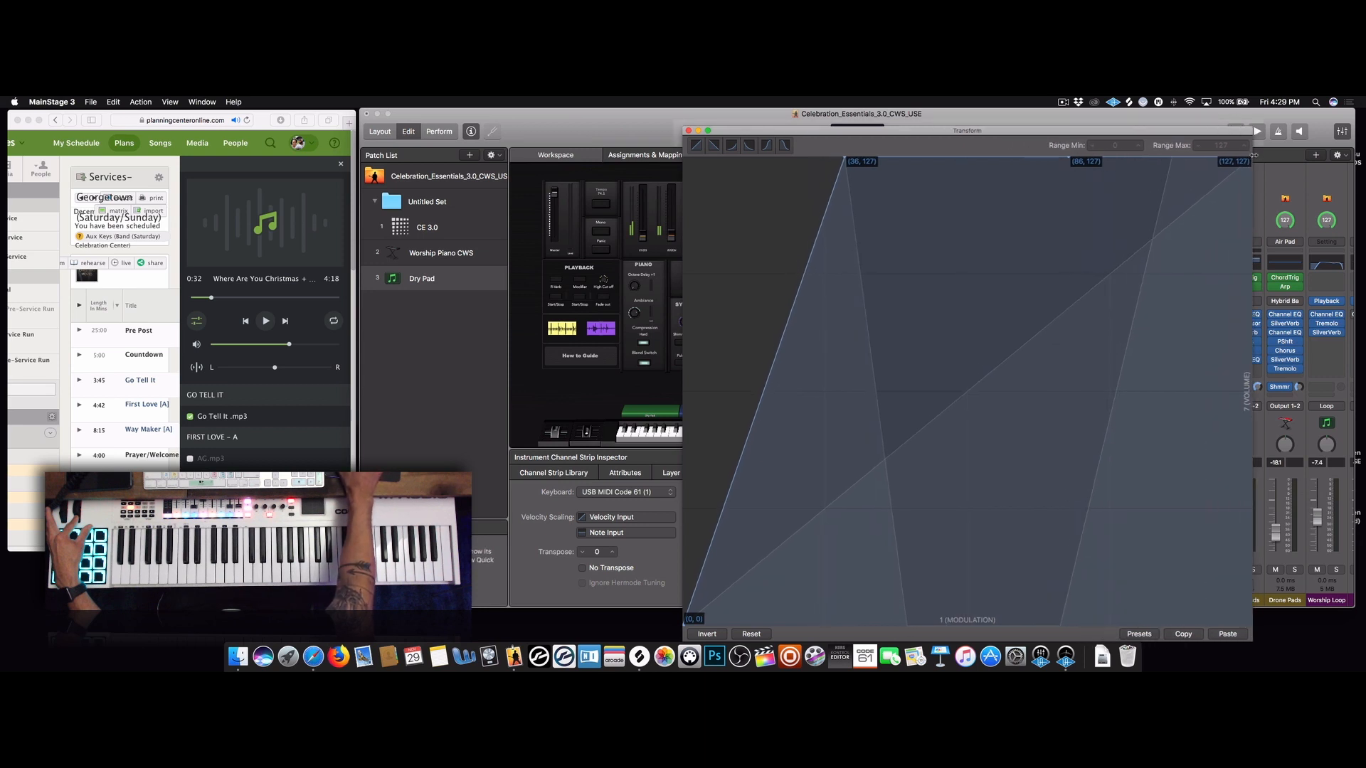
drag(1250, 161, 1082, 634)
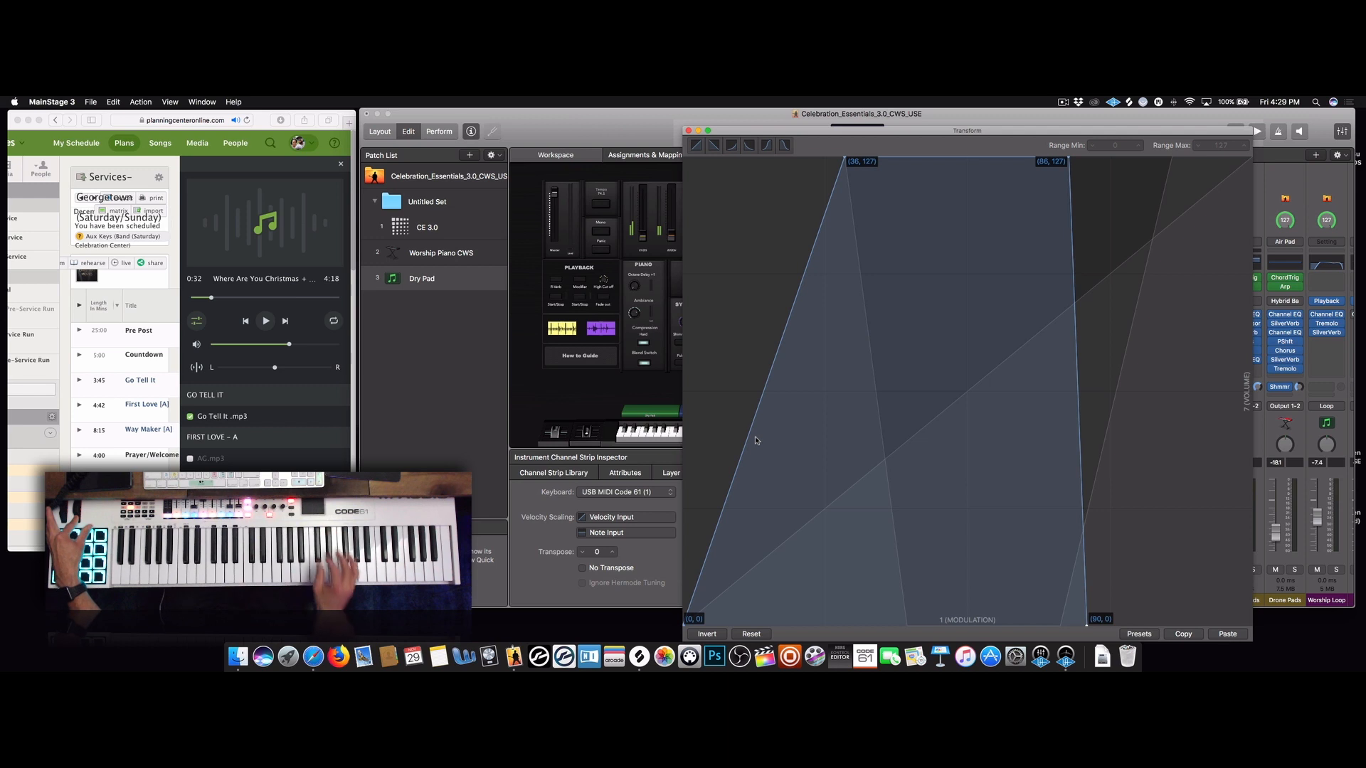
drag(685, 626, 841, 626)
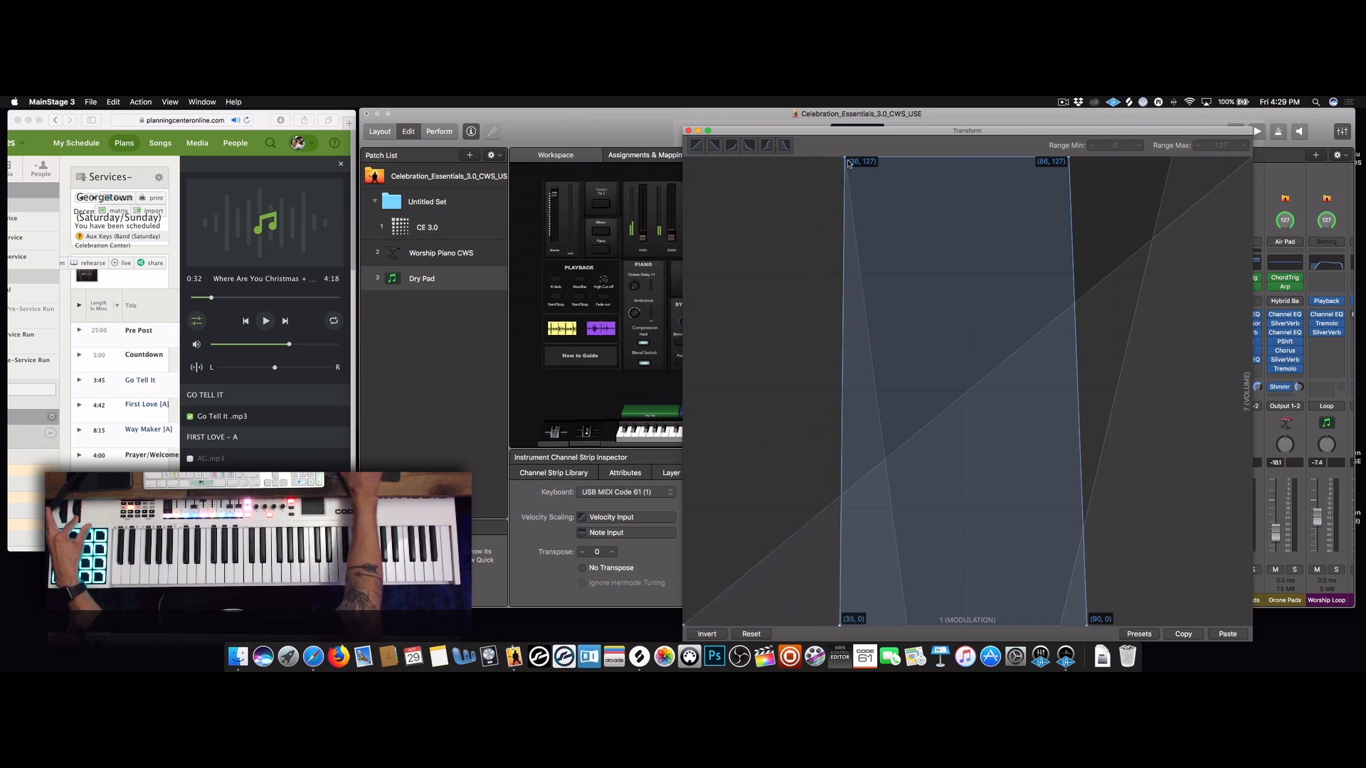
drag(846, 160, 871, 162)
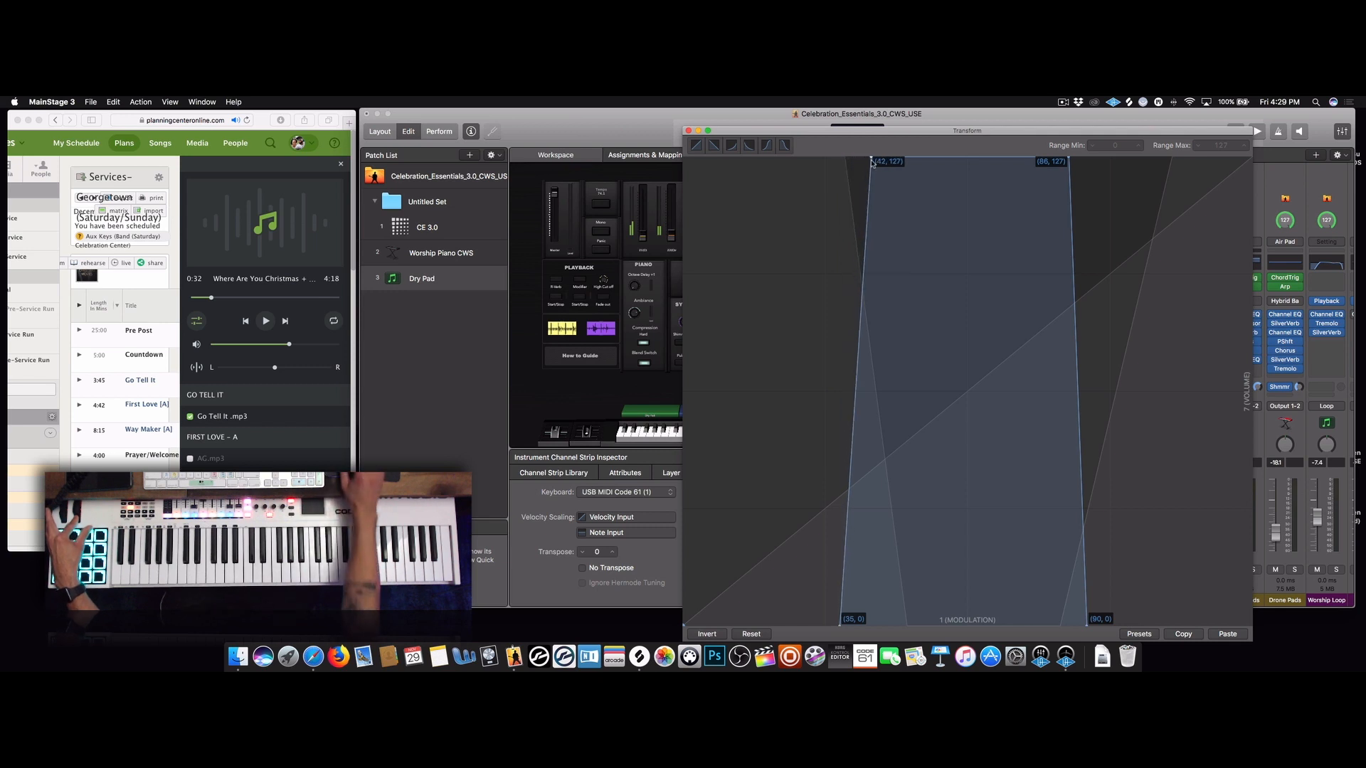
drag(1071, 161, 1024, 160)
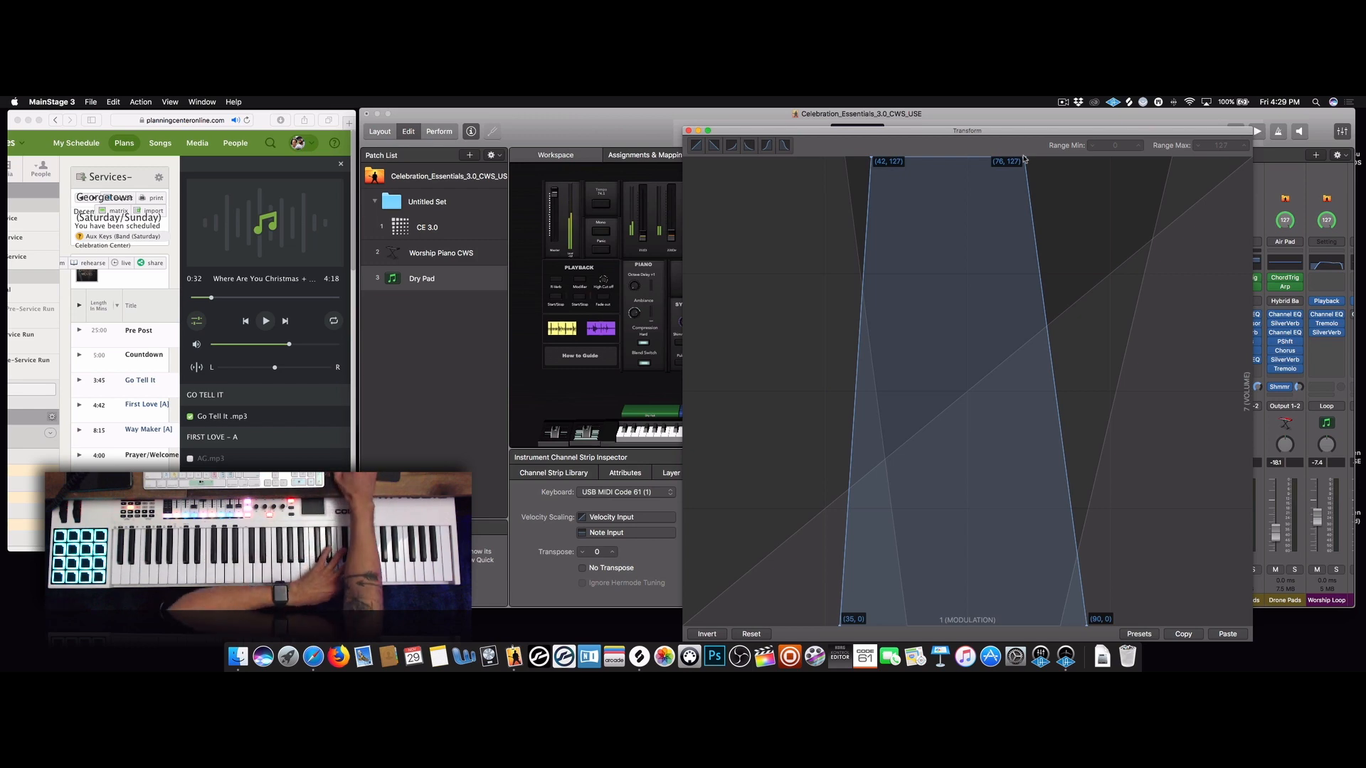
Close the curve editor and extend the Inst 7 layer's key range up to a high key of G#3
click(430, 332)
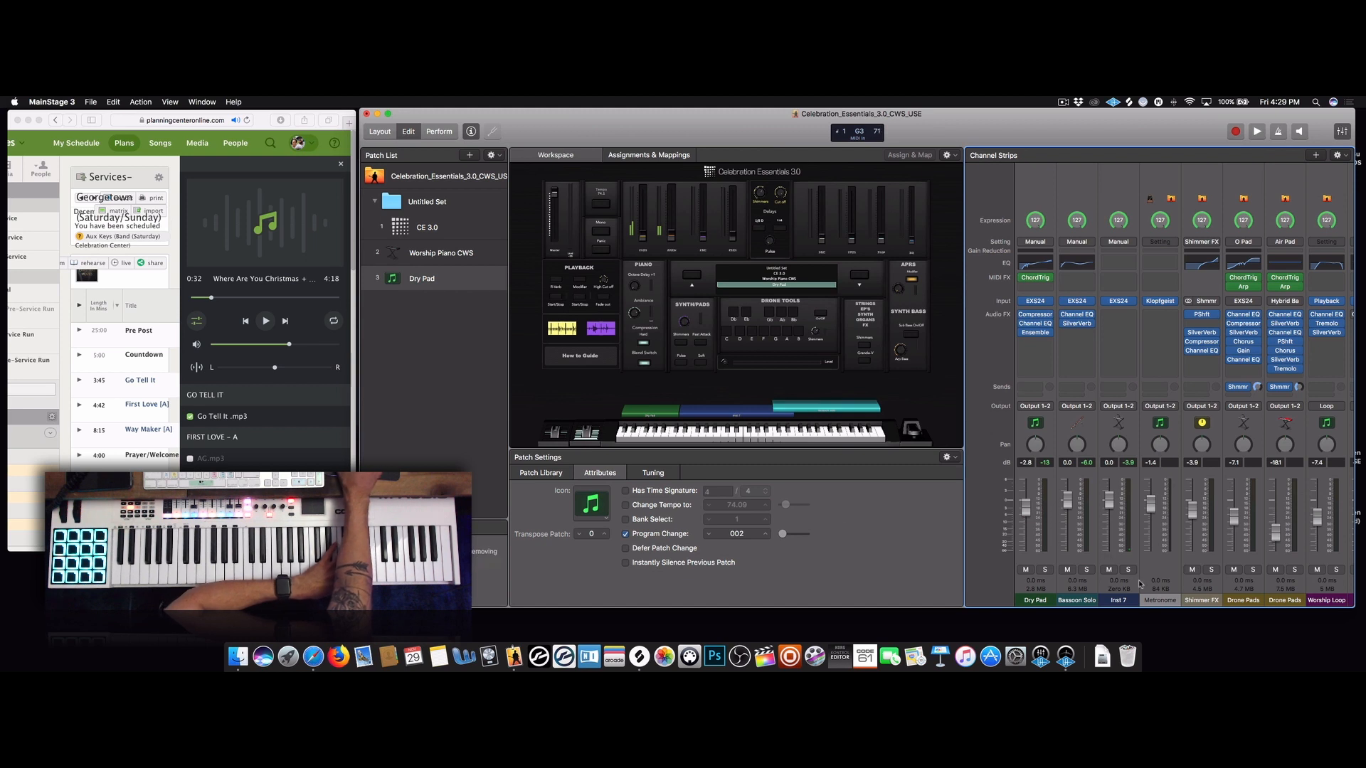
click(1118, 599)
click(681, 472)
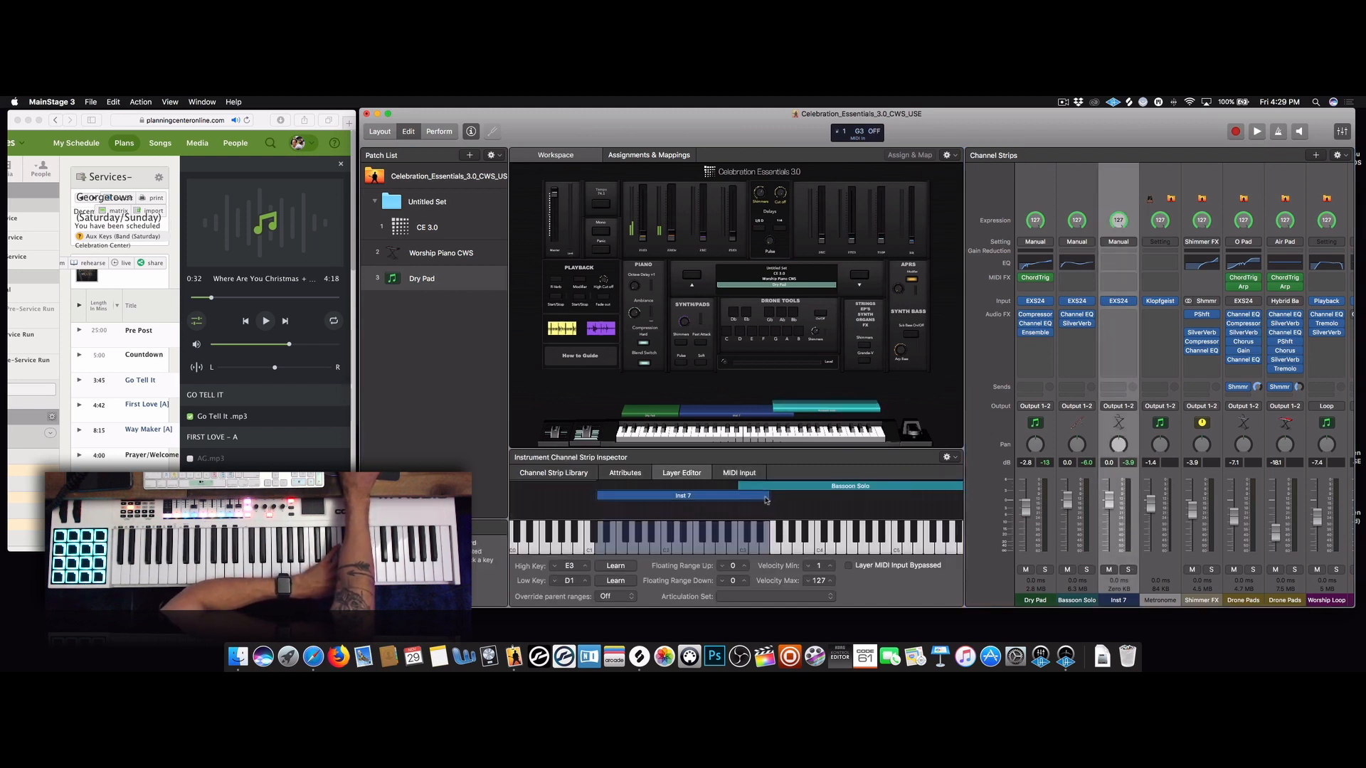
drag(767, 496, 793, 504)
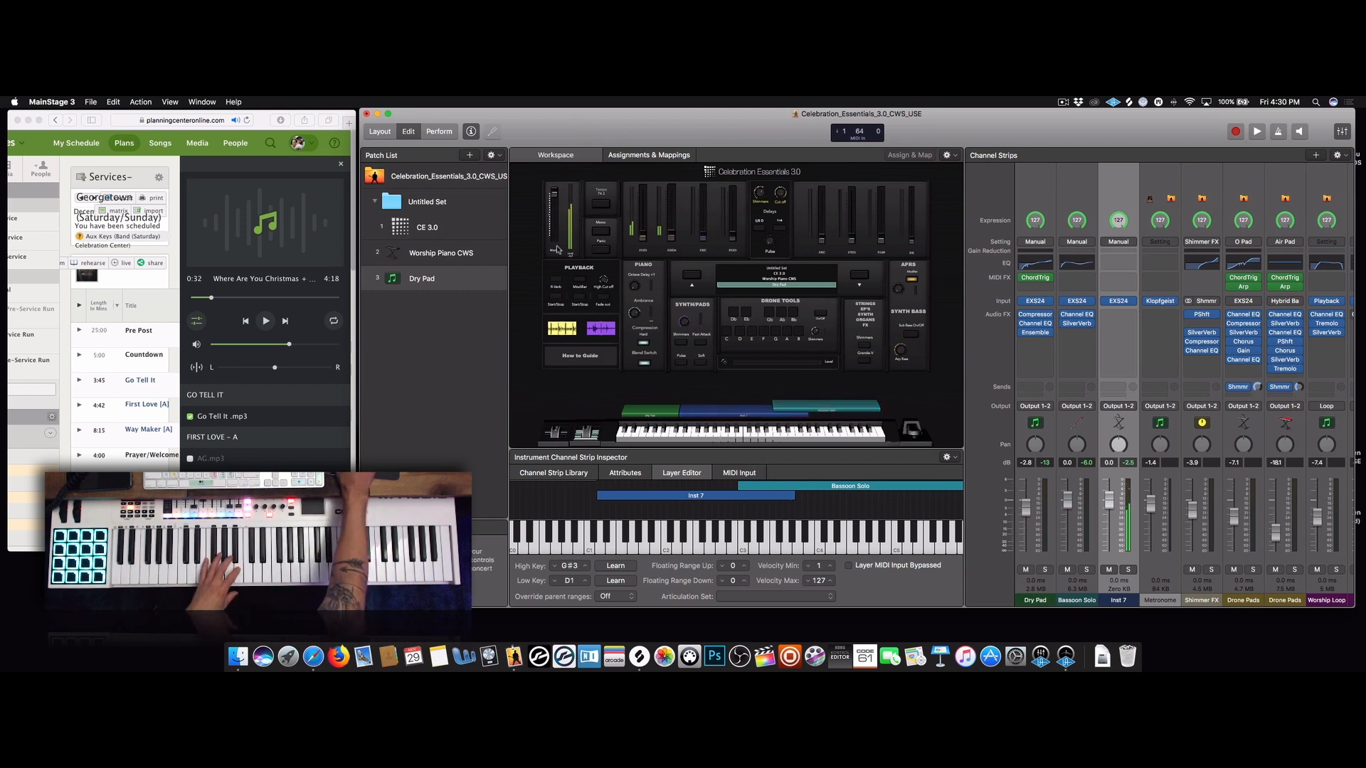
Listen to the reference song from about 0:21 and check the Harp sampler loaded on the Inst 7 strip
click(204, 299)
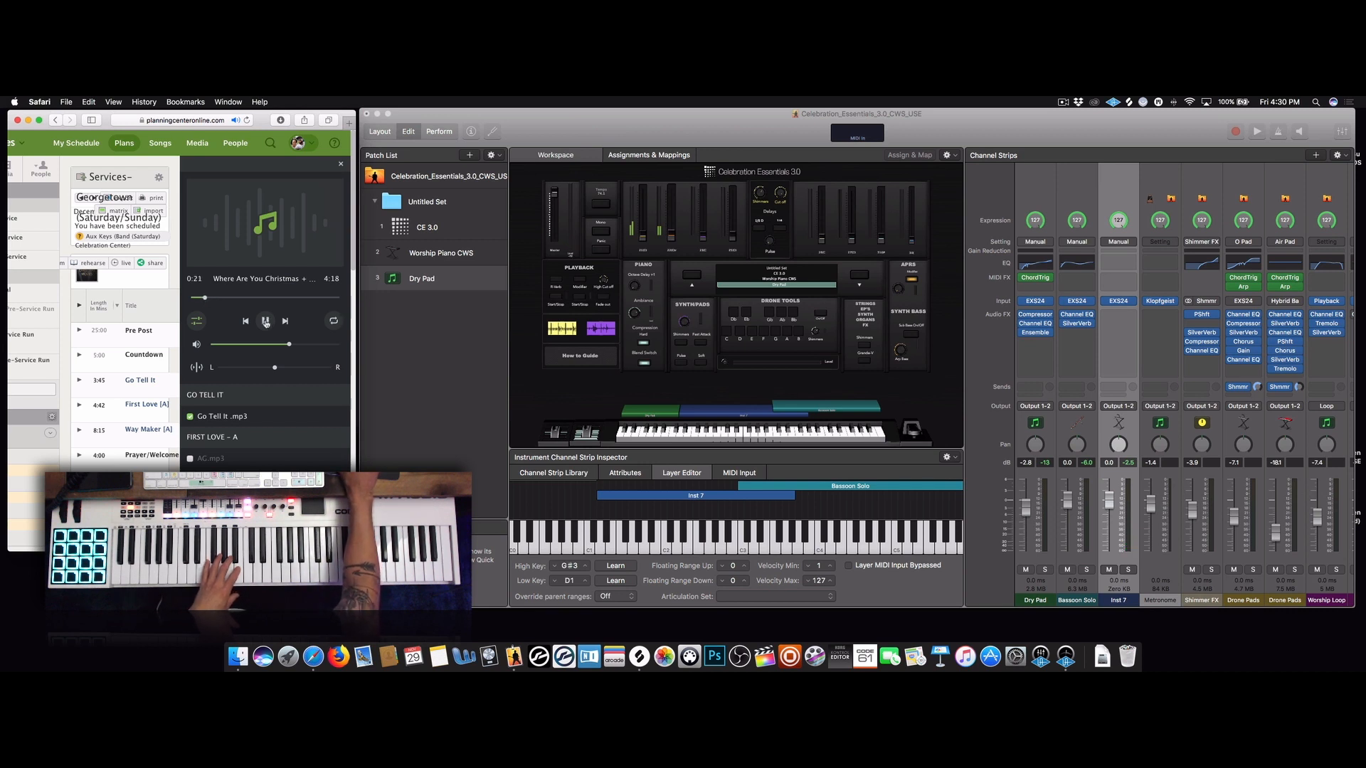
click(1119, 302)
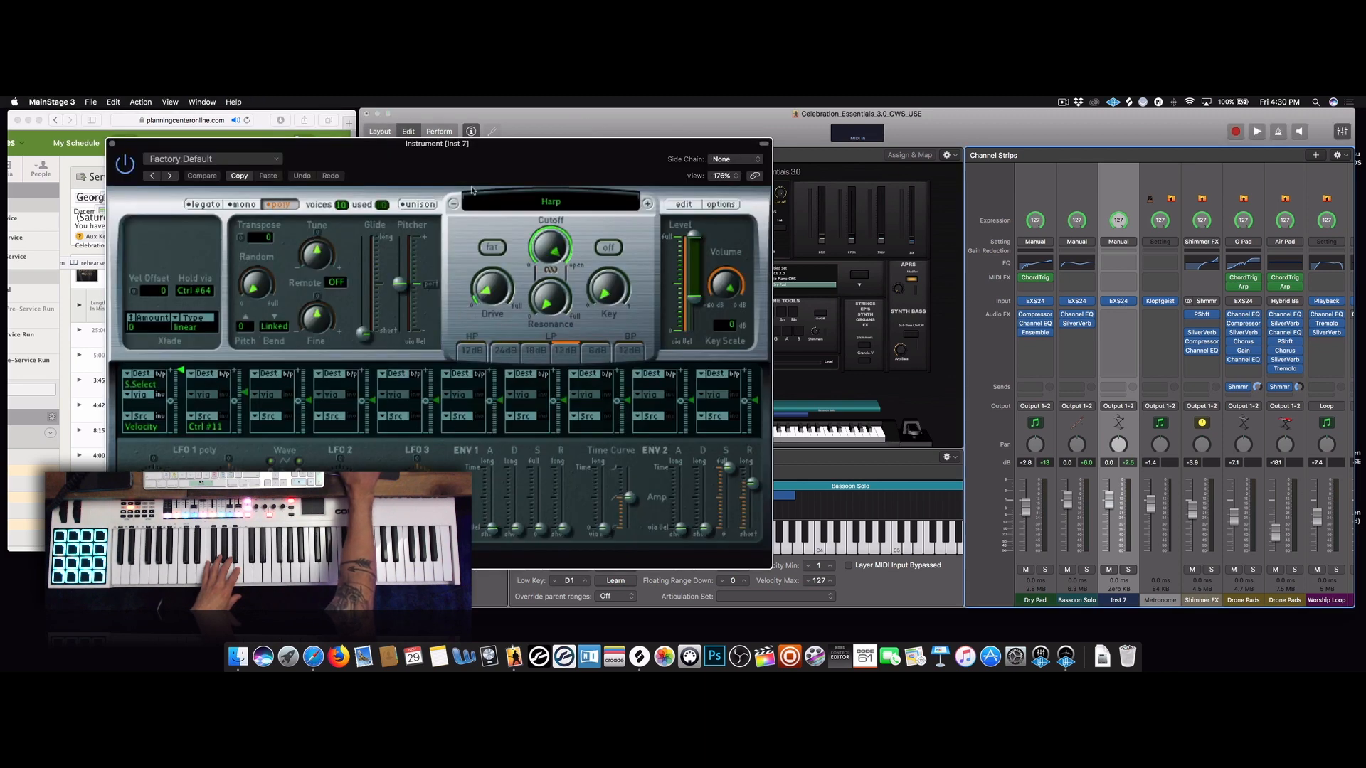
click(113, 144)
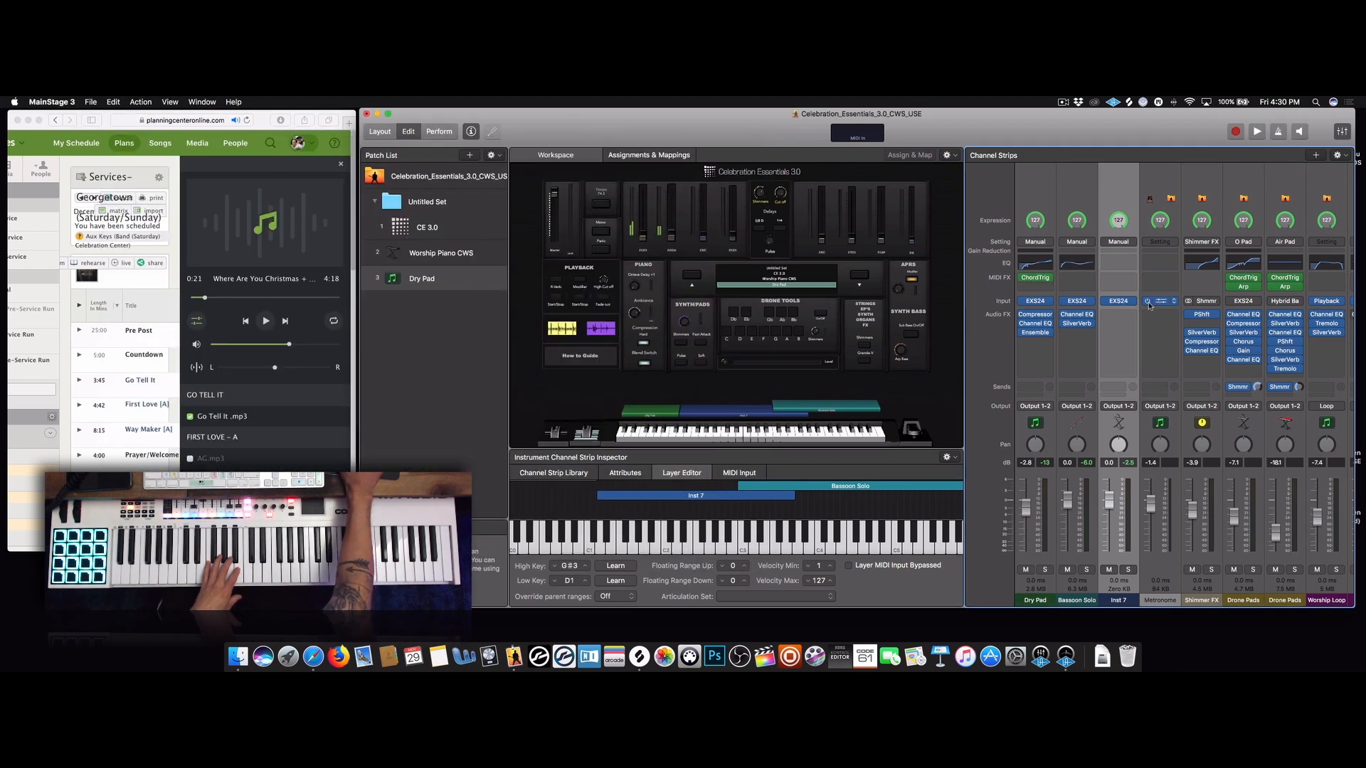
Add a Channel EQ to the Inst 7 strip and cut its 250 Hz band by about 5 dB with a Q of 0.11
click(1117, 283)
click(1117, 284)
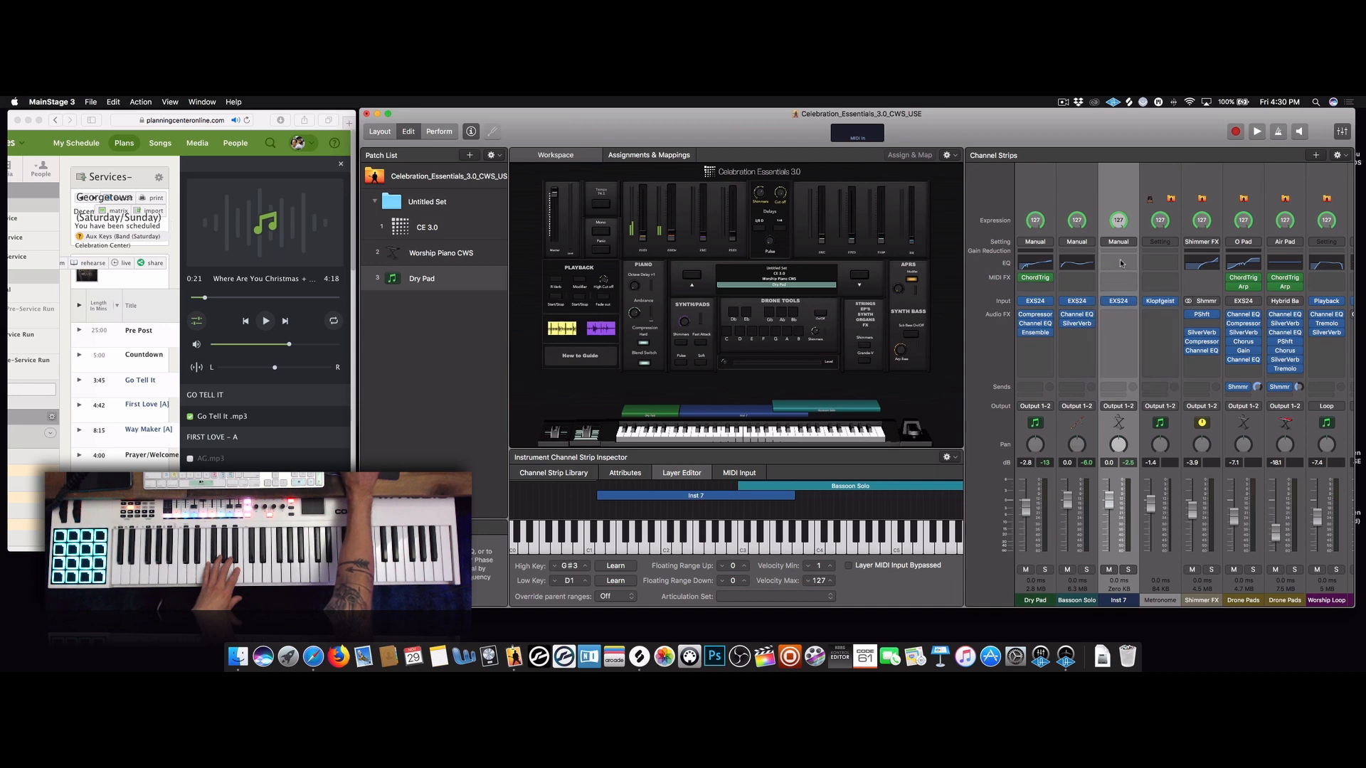
click(1118, 263)
drag(405, 131, 726, 168)
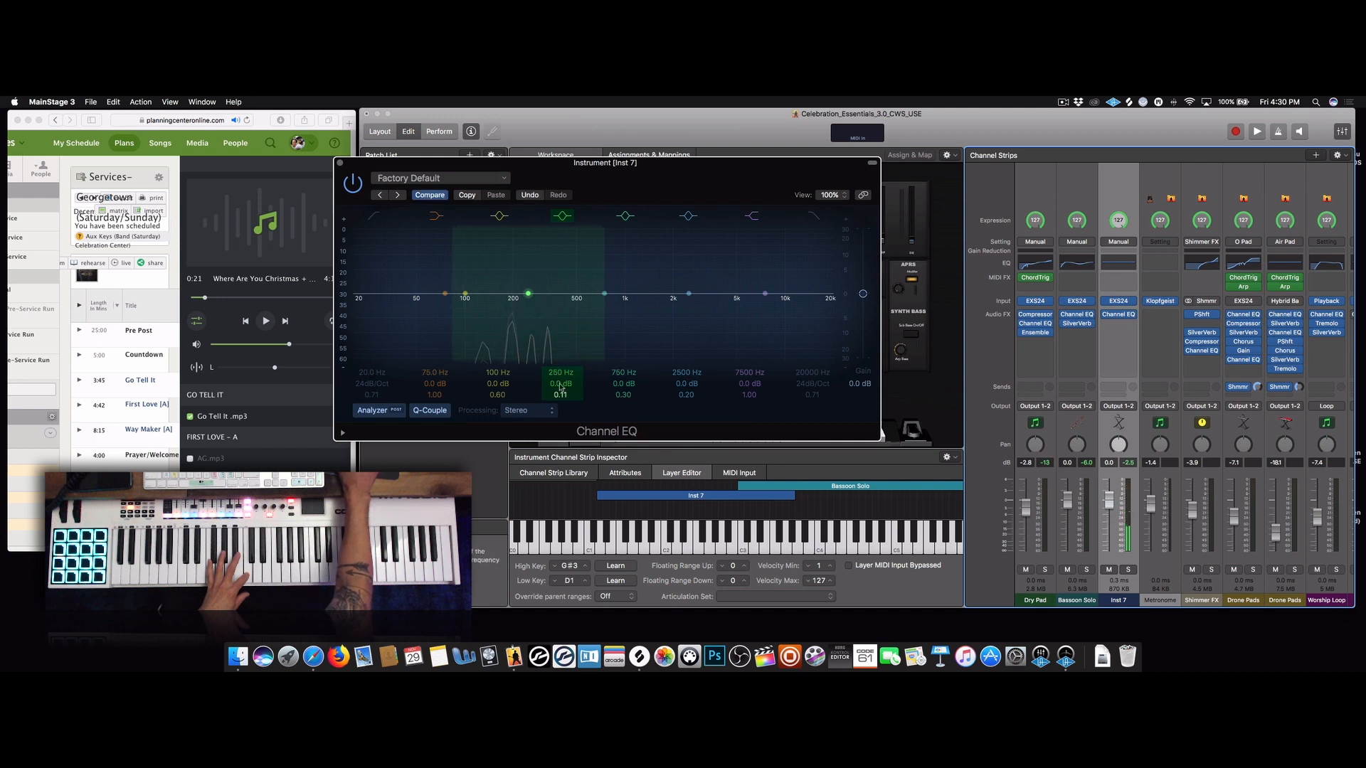
drag(528, 314, 528, 323)
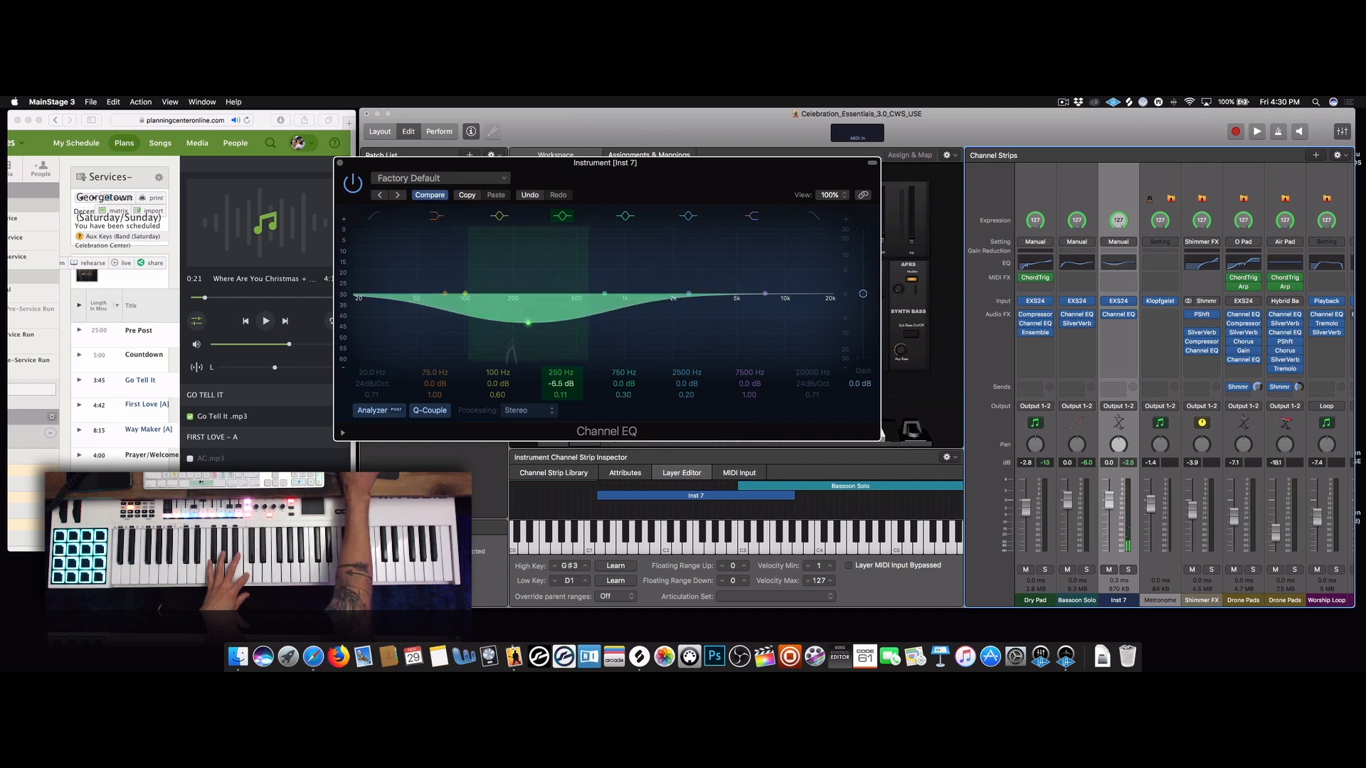
drag(561, 383, 561, 379)
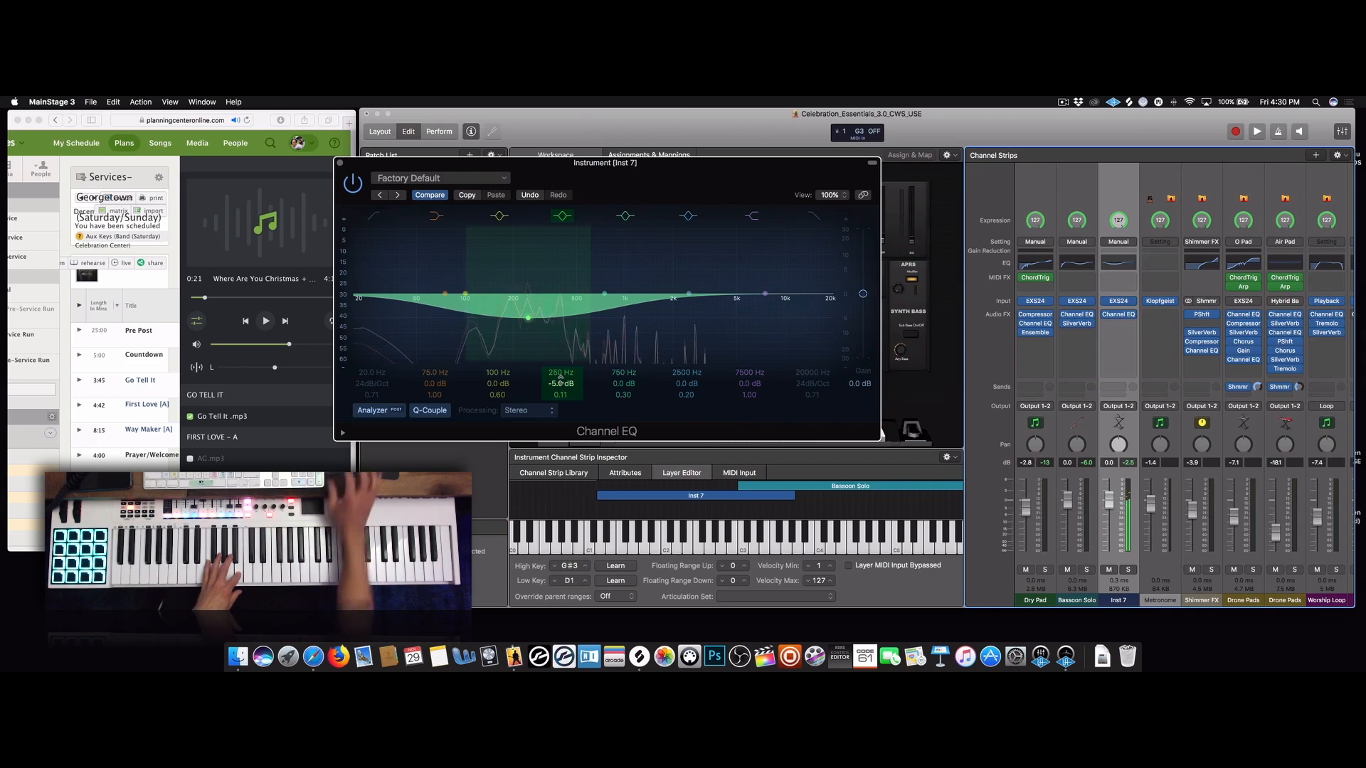
Enable the Inst 7 EQ's low cut at about 68 Hz, and turn the 100 Hz band into a 14.5 dB cut at 196 Hz with Q 2.90
click(370, 217)
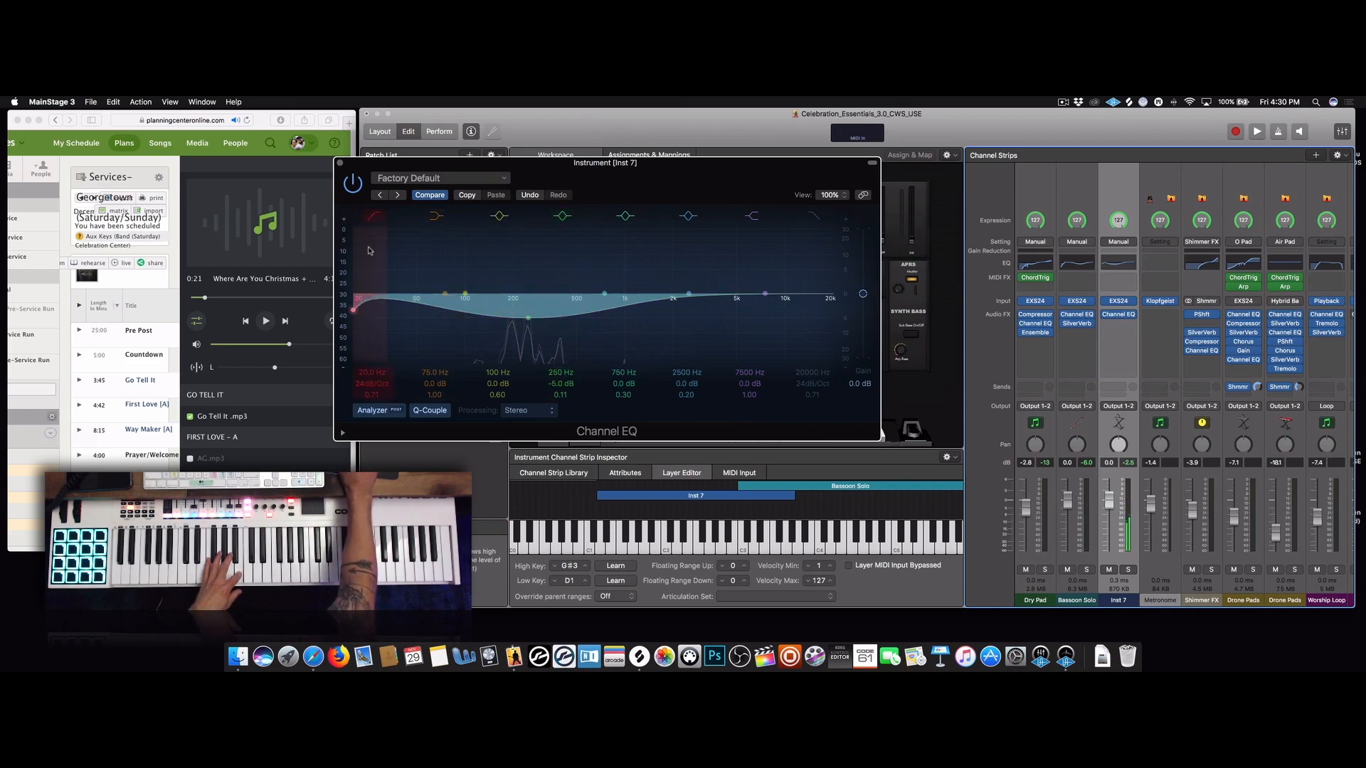
drag(429, 322, 436, 322)
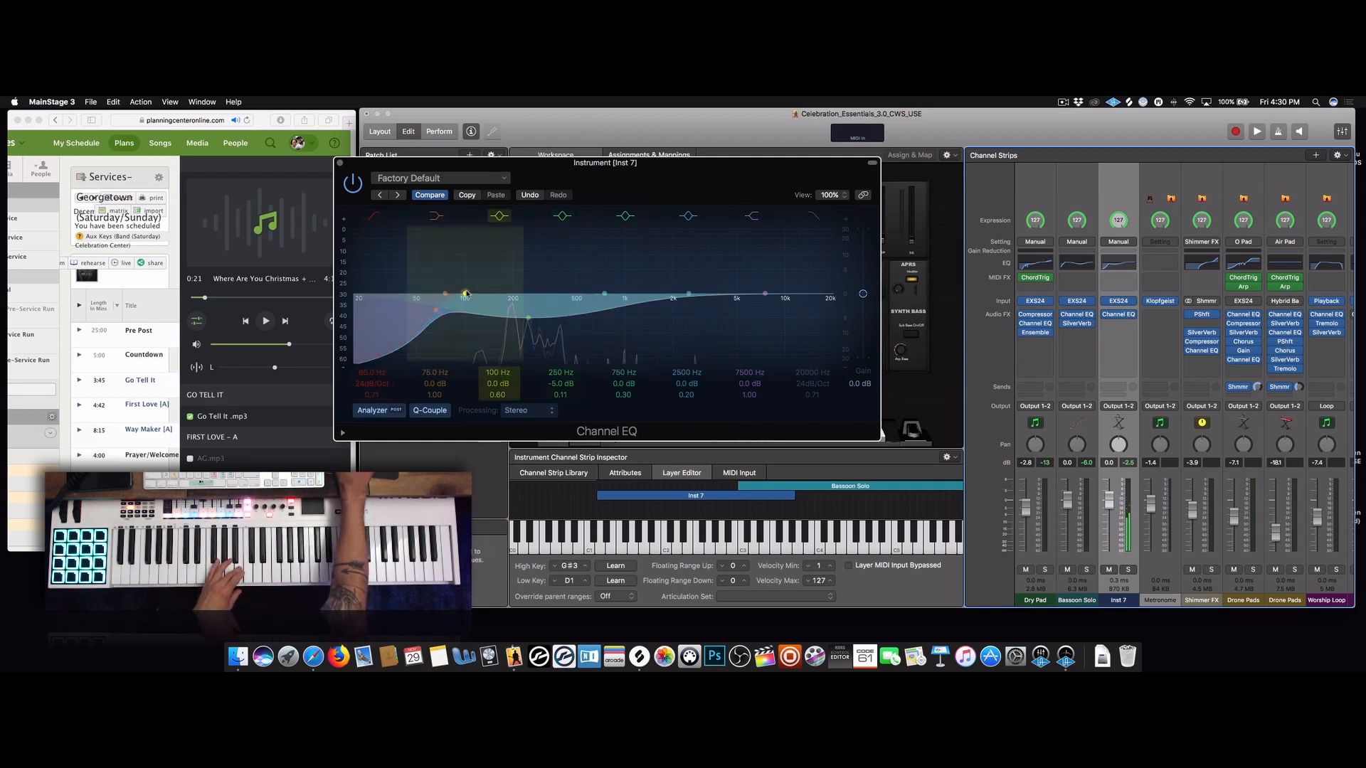
drag(470, 294, 510, 298)
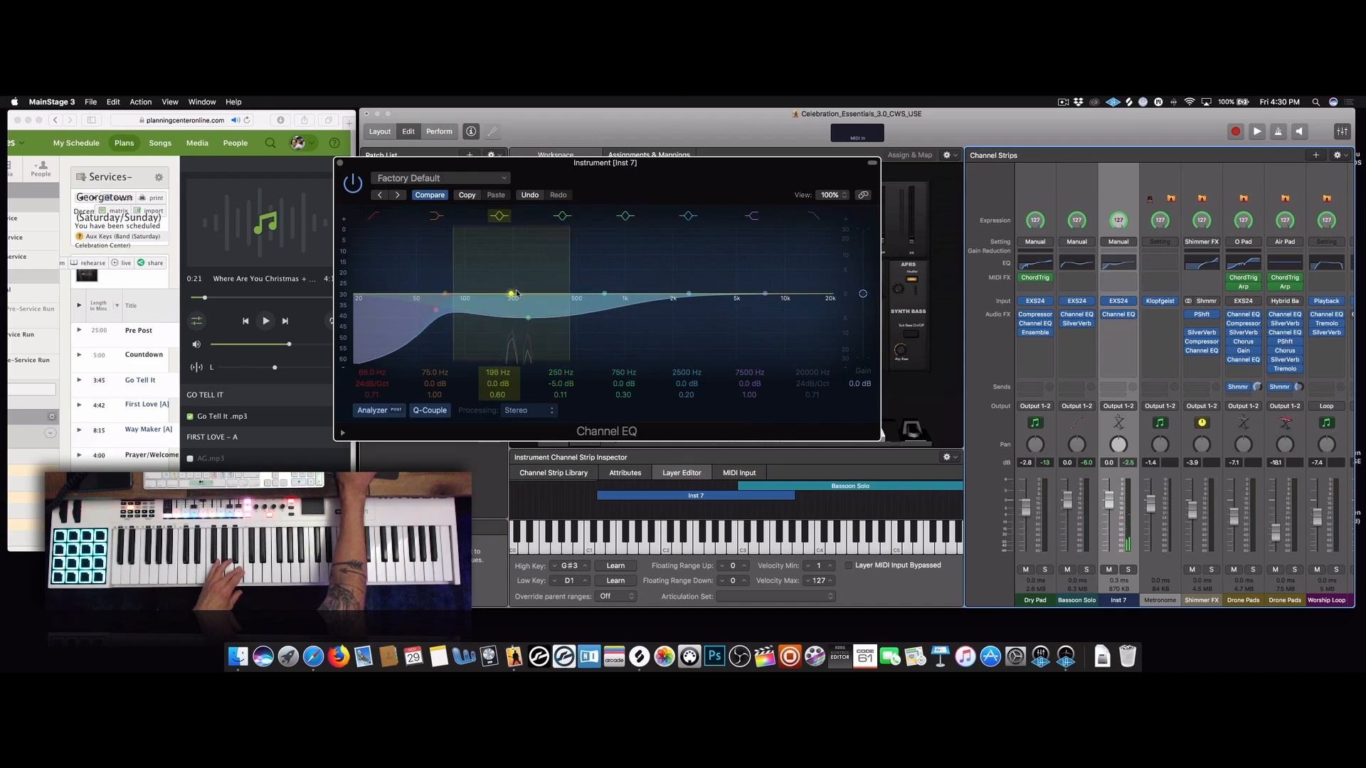
drag(498, 395, 498, 377)
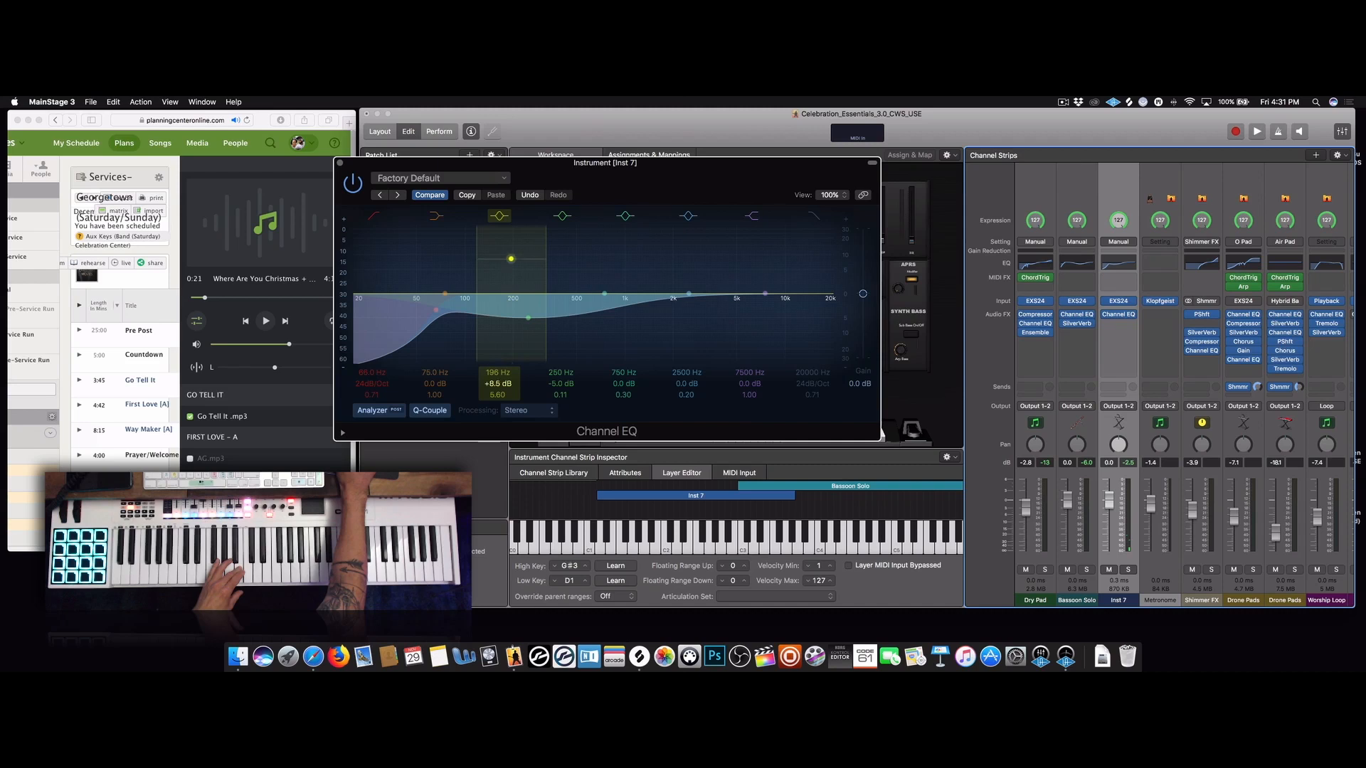
drag(498, 384, 498, 367)
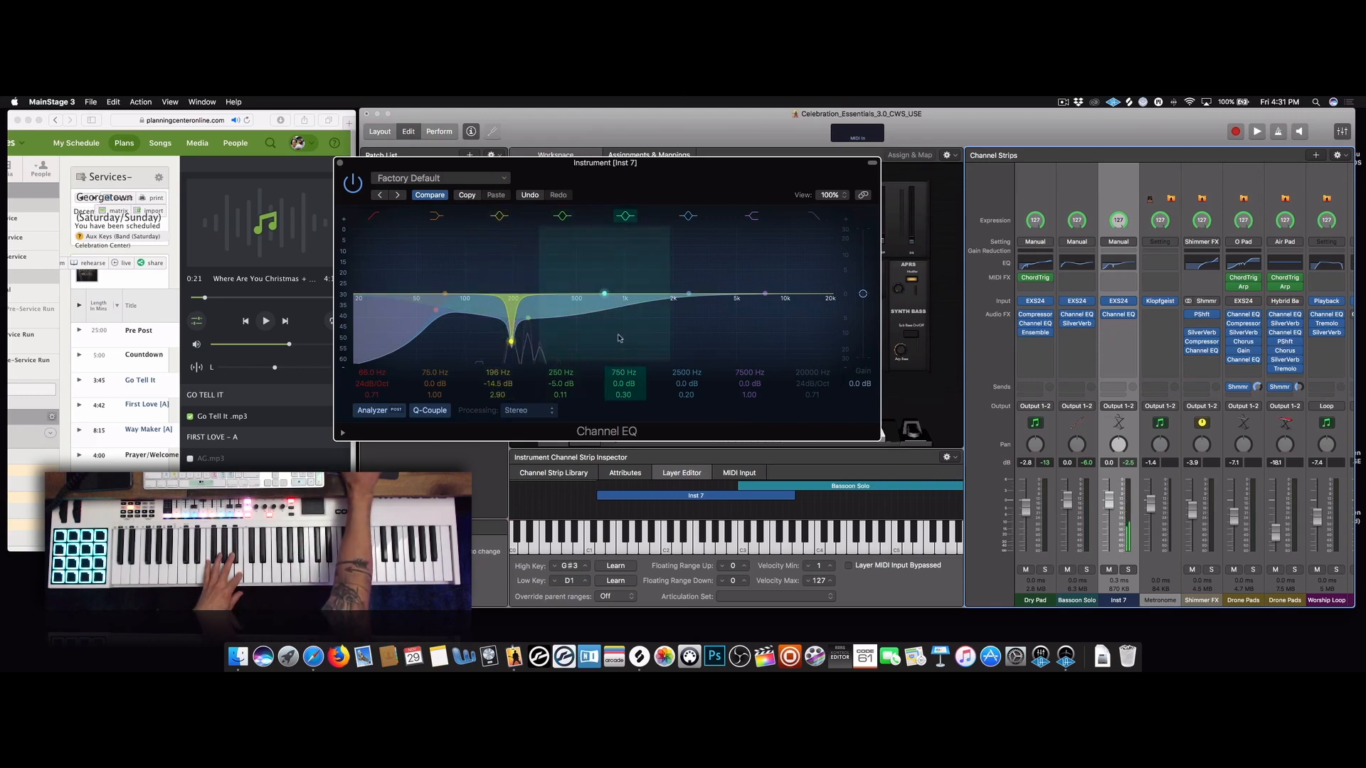
Retune the 750 Hz EQ band to 245 Hz, with a 10 dB cut and a Q of 1.60
scroll(629, 393, up, 10)
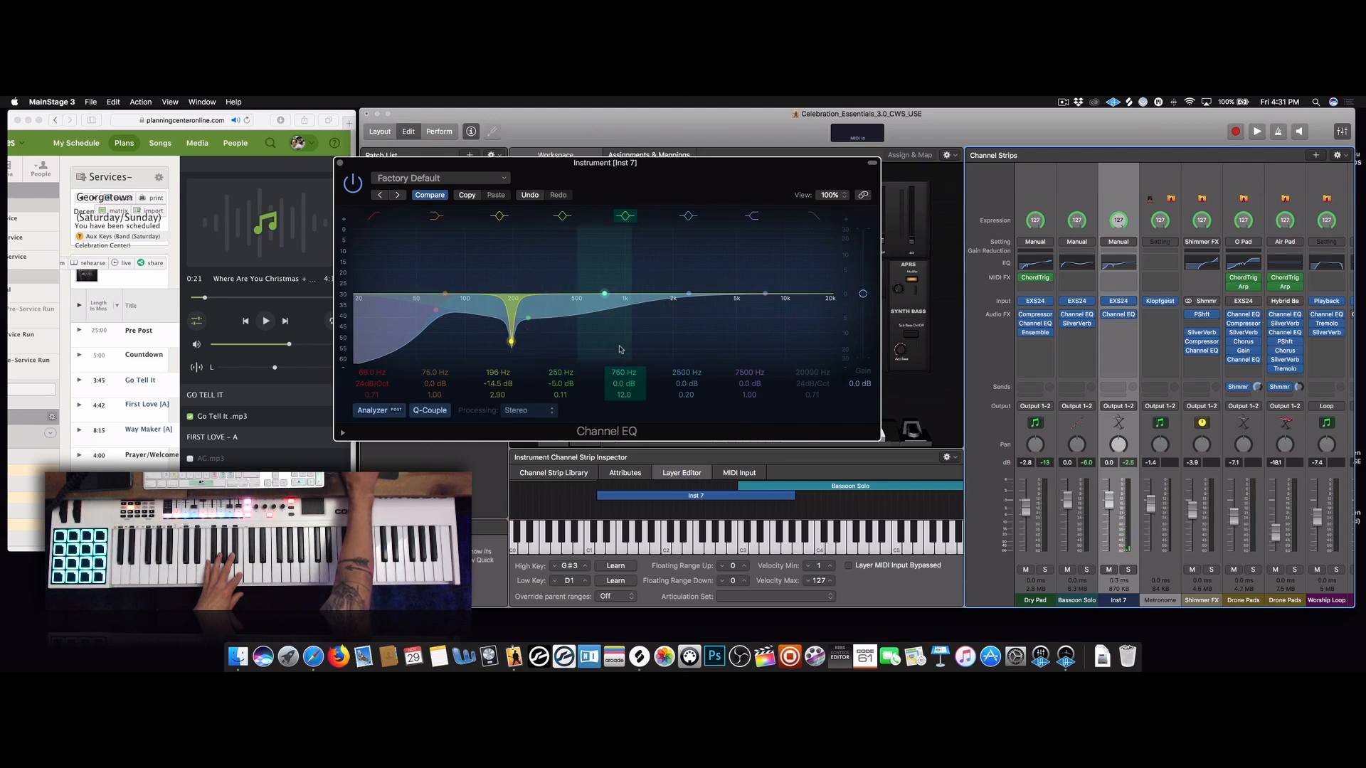
mouse_move(624, 384)
mouse_down()
mouse_move(624, 349)
mouse_move(622, 380)
mouse_up()
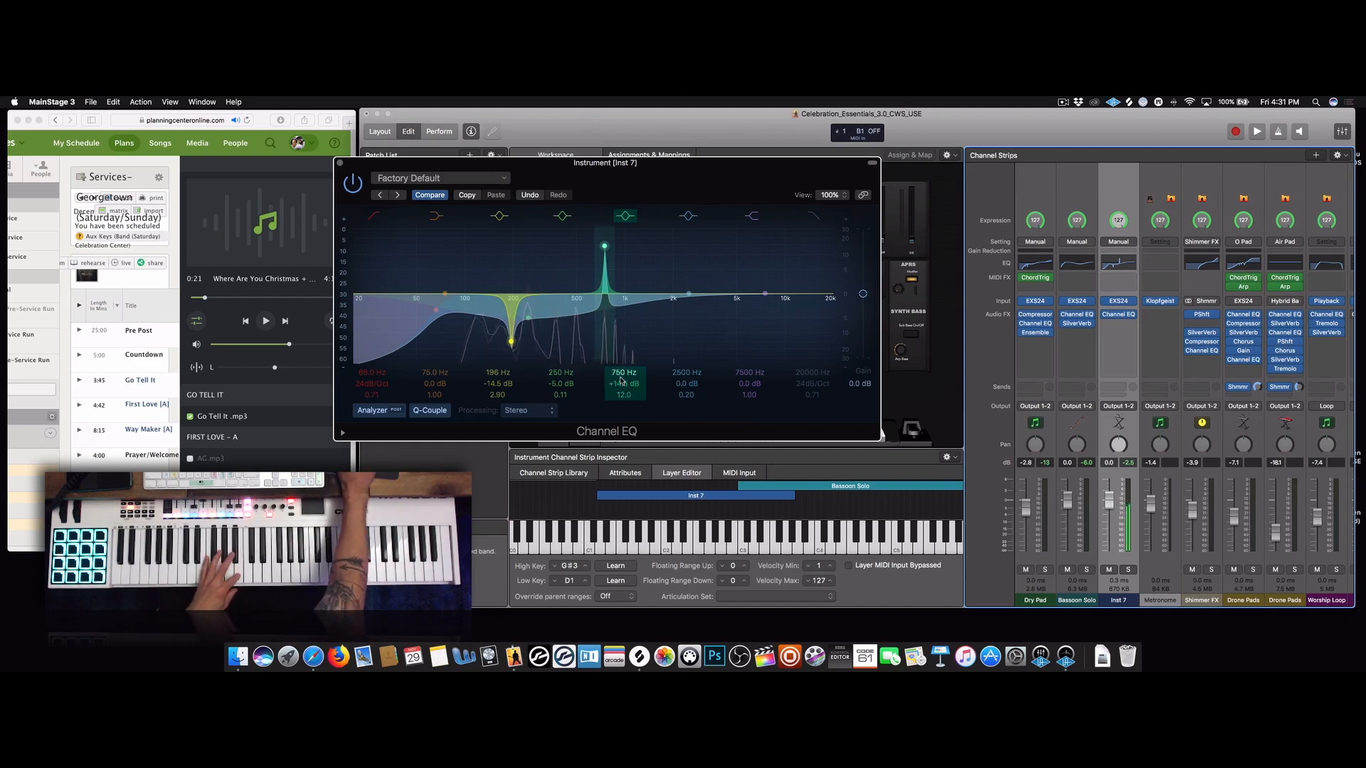
drag(624, 373, 624, 401)
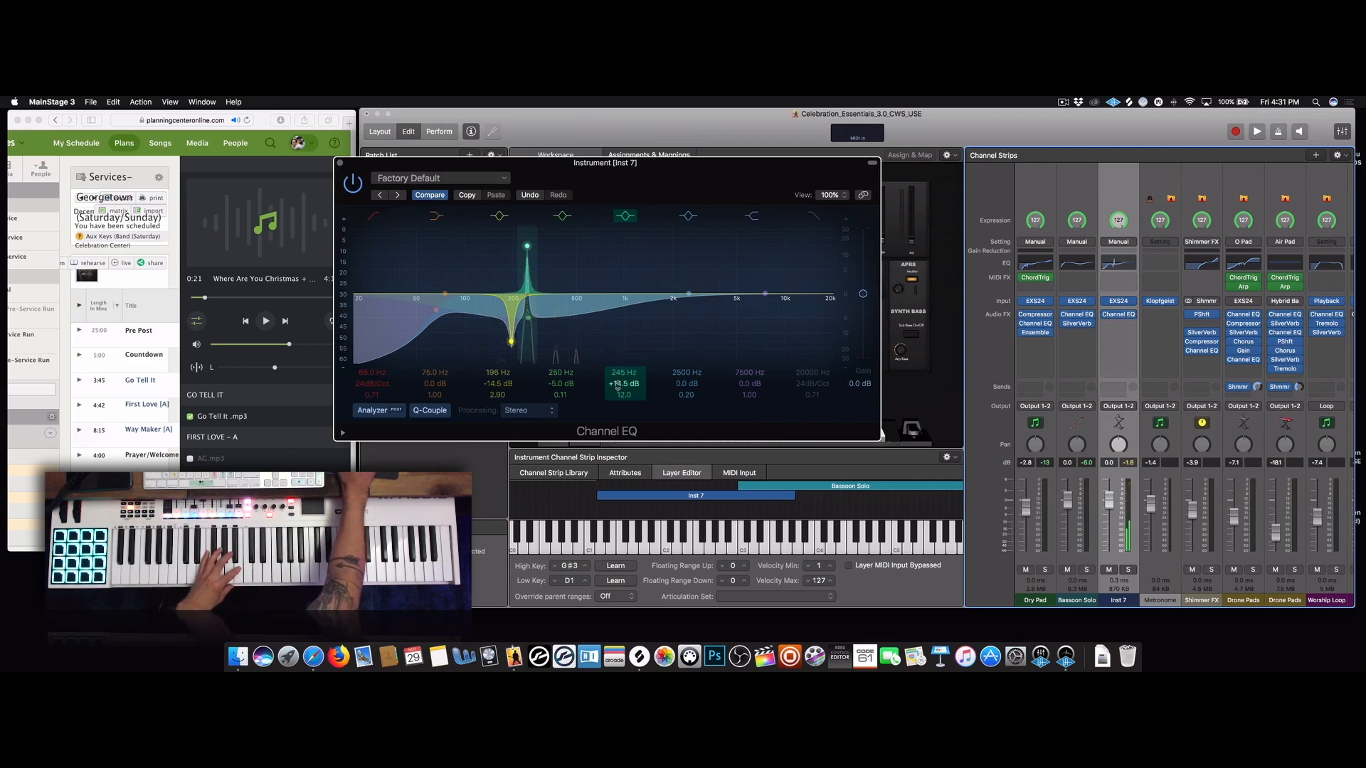
drag(617, 387, 618, 402)
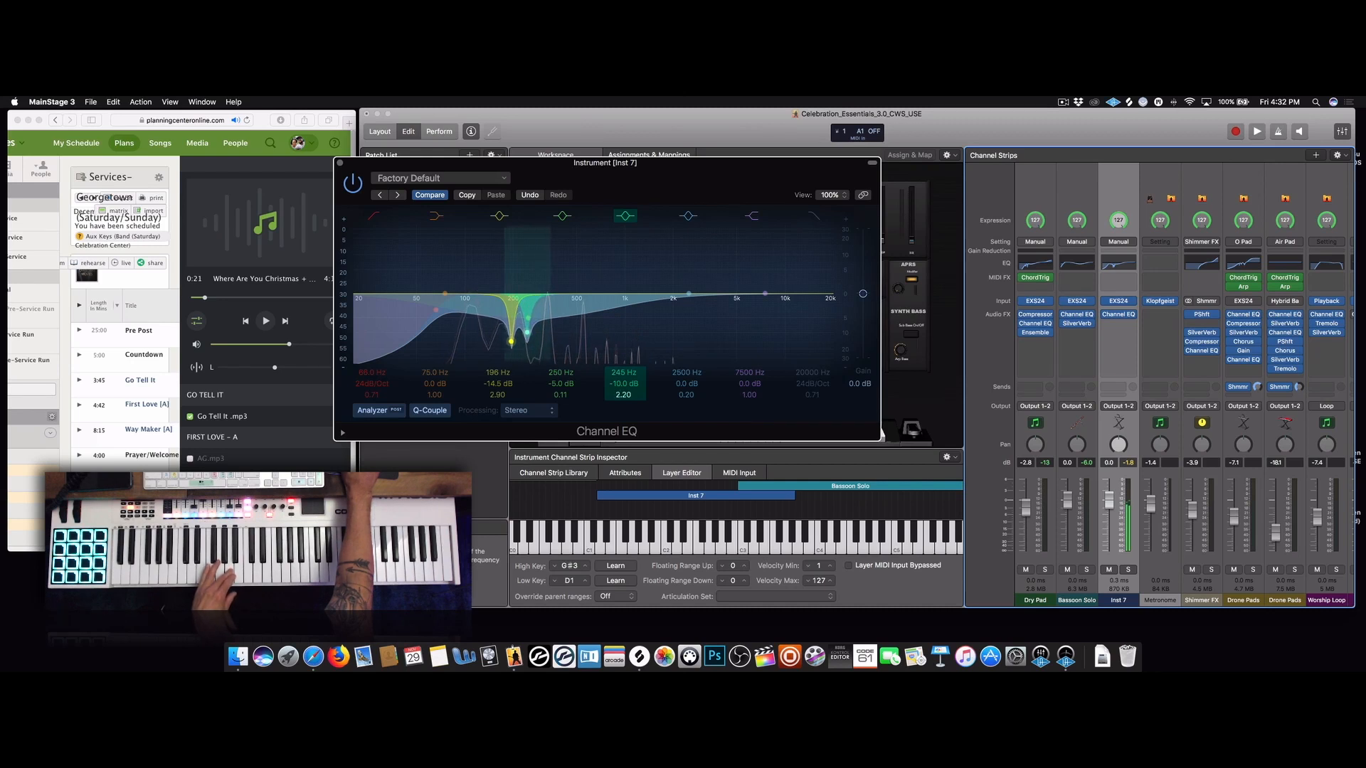
drag(620, 398, 620, 397)
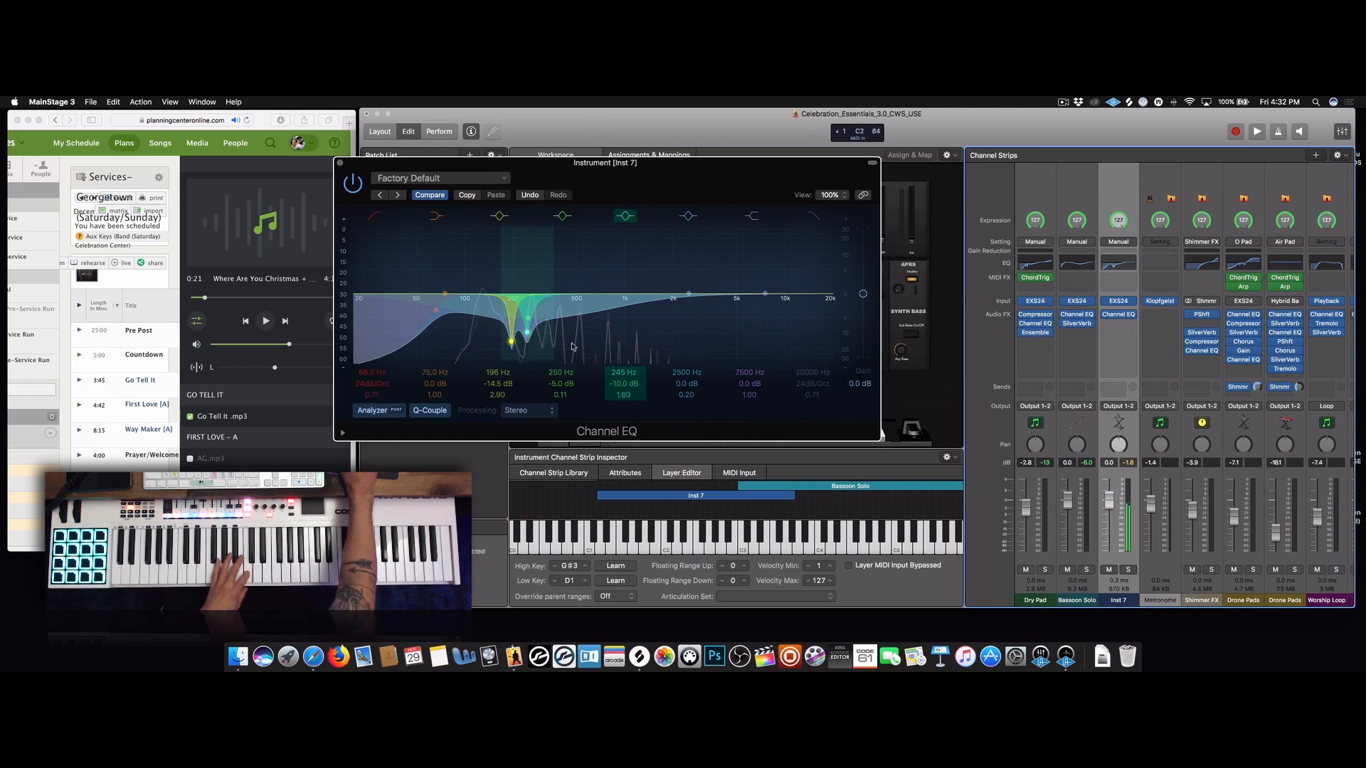
Move the 2500 Hz EQ band to 130 Hz and cut it by about 11 dB with a Q of 0.75
drag(688, 294, 463, 302)
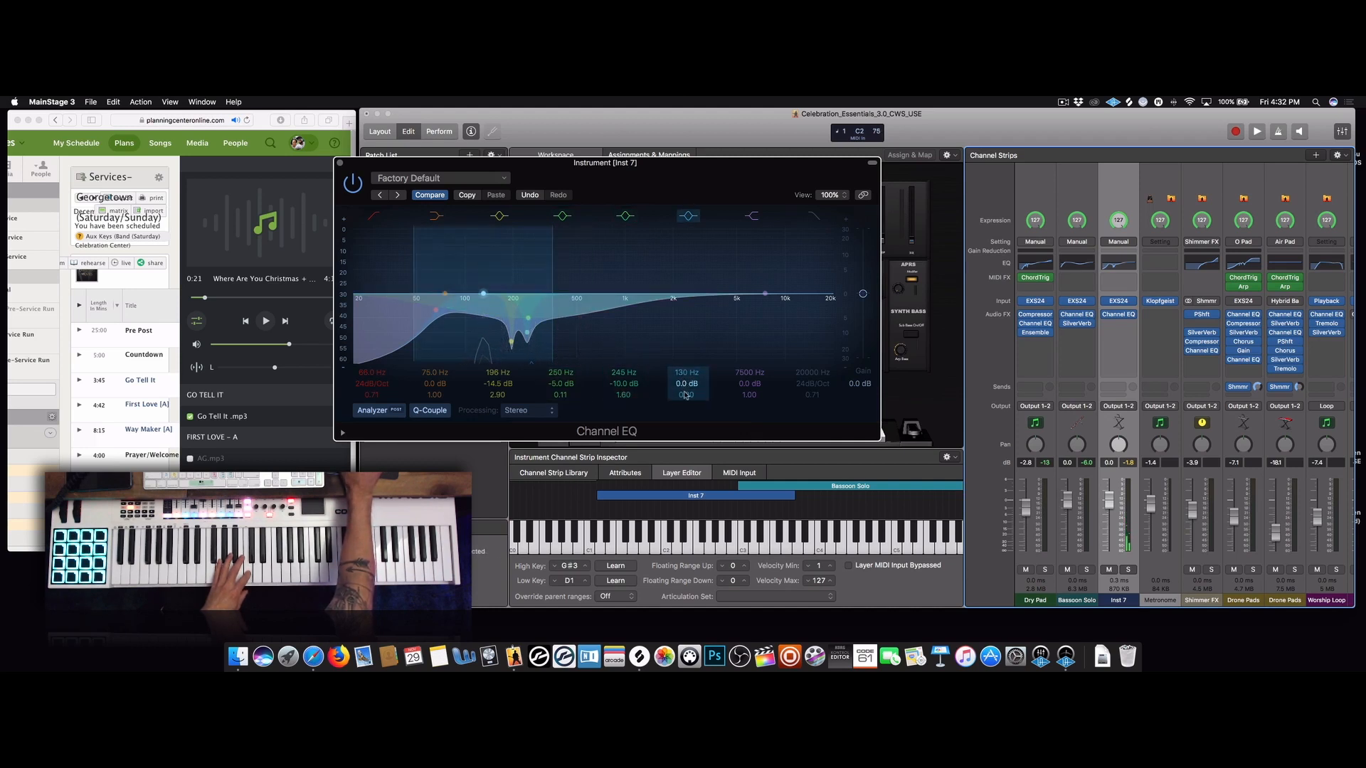
drag(685, 390, 682, 405)
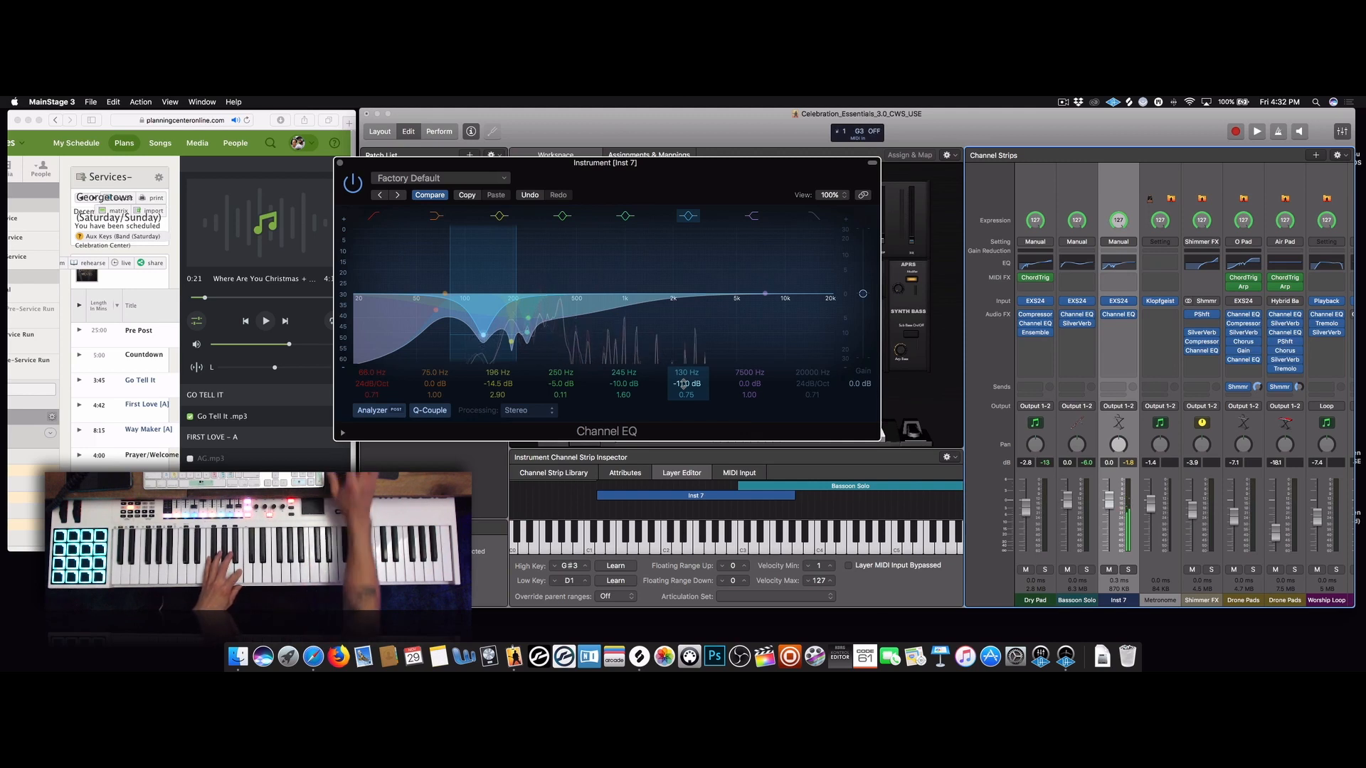
Compare against the reference song from about 0:21, and set the Inst 7 EQ's 196 Hz band to a Q of 1.40
click(269, 324)
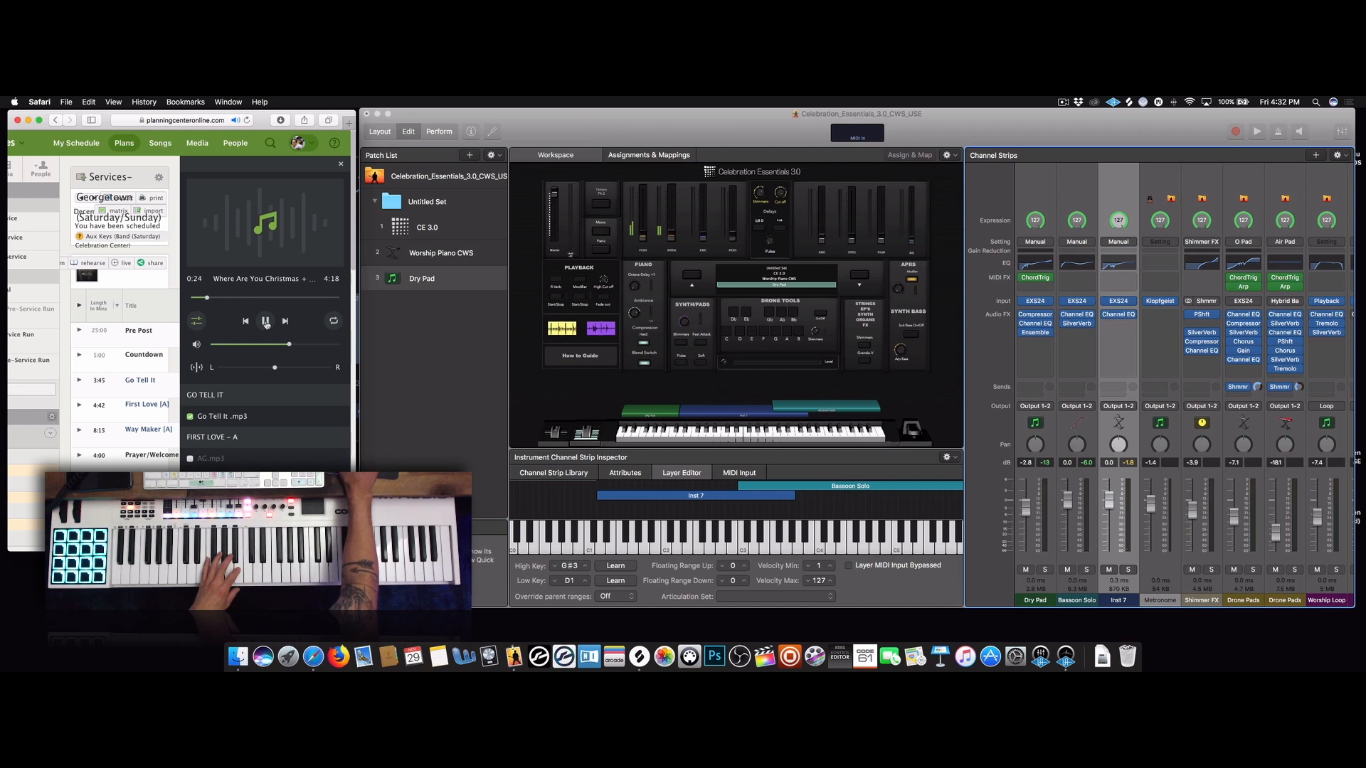
click(266, 323)
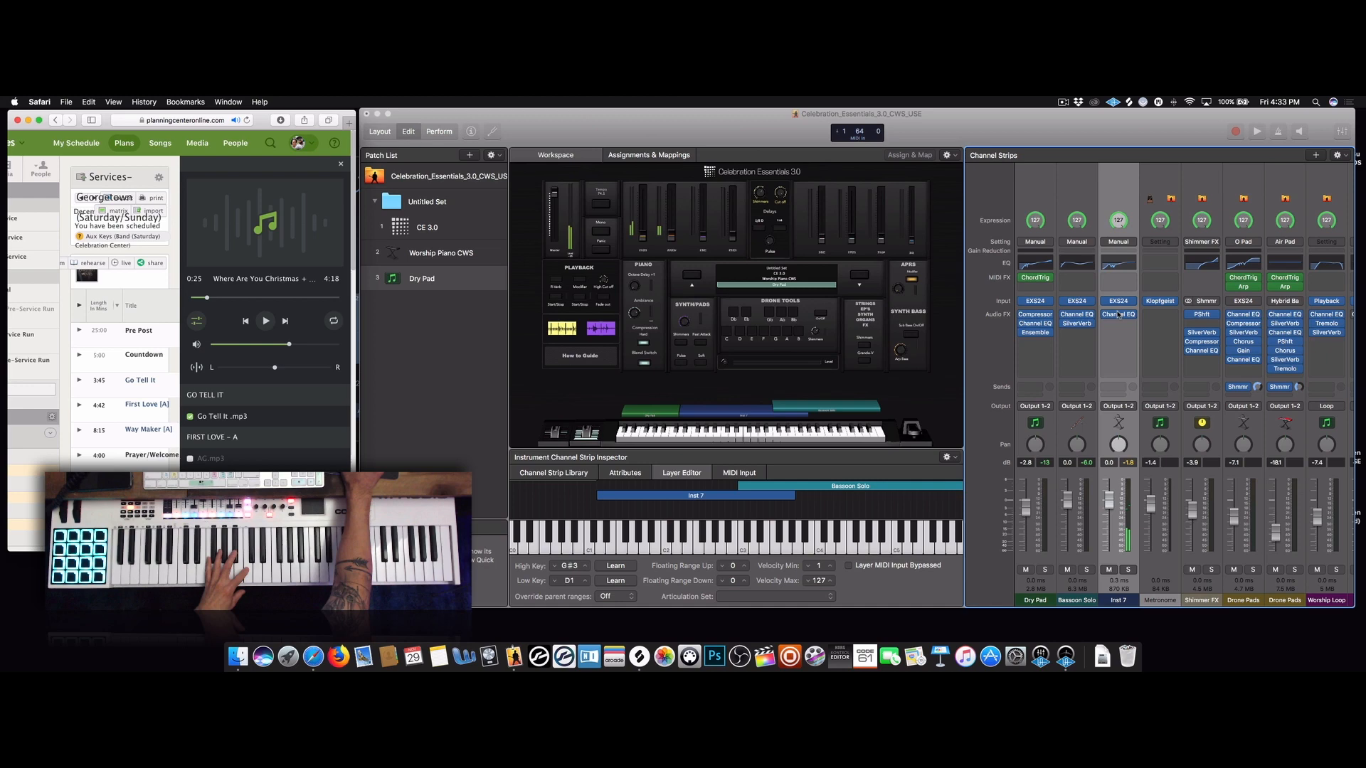
click(1124, 263)
click(1123, 263)
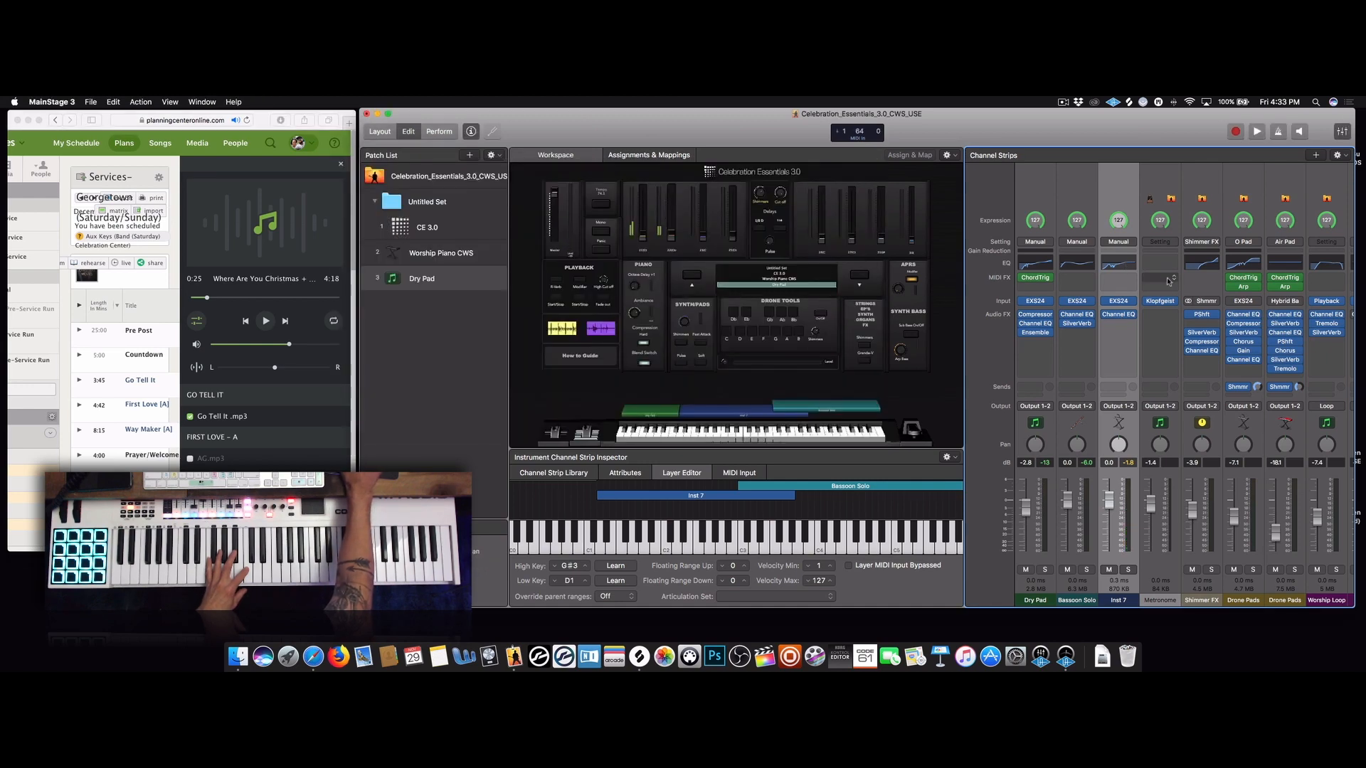
click(1116, 264)
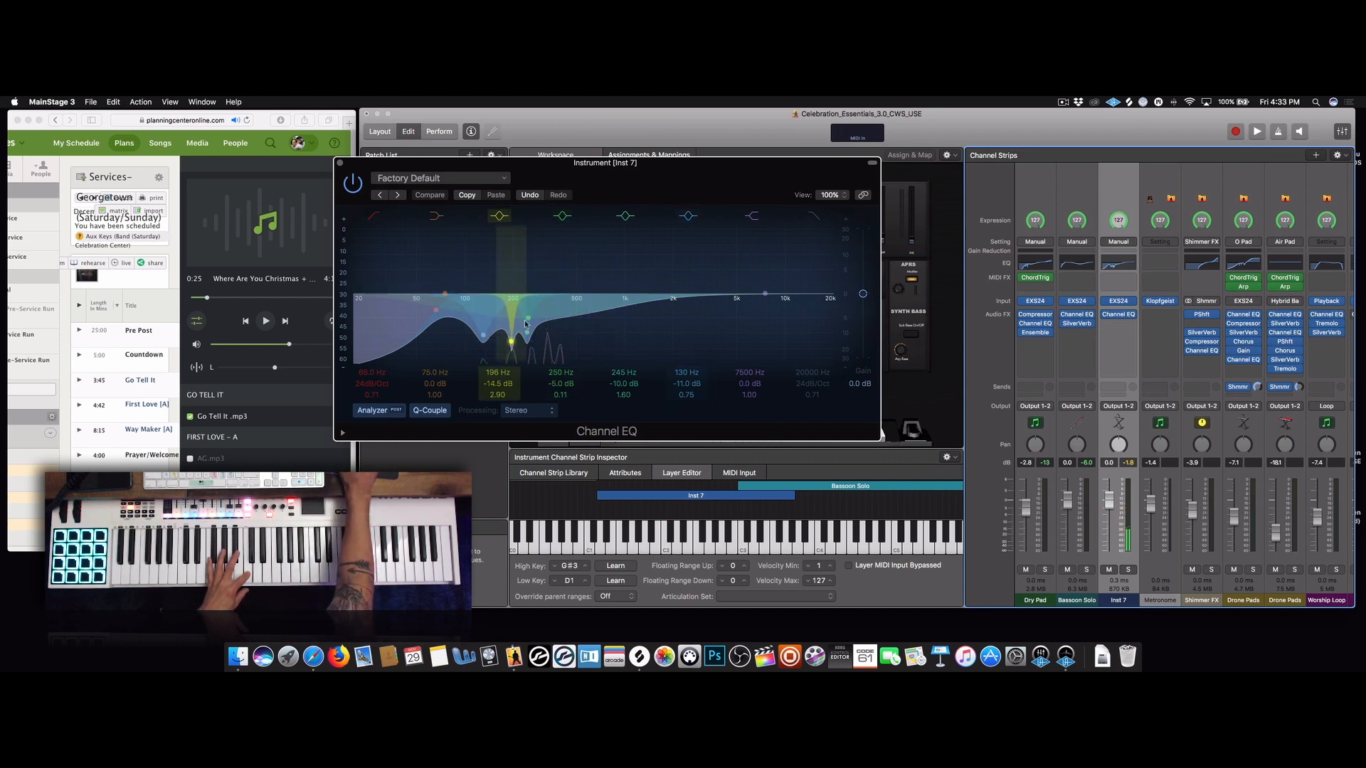
drag(499, 396, 500, 396)
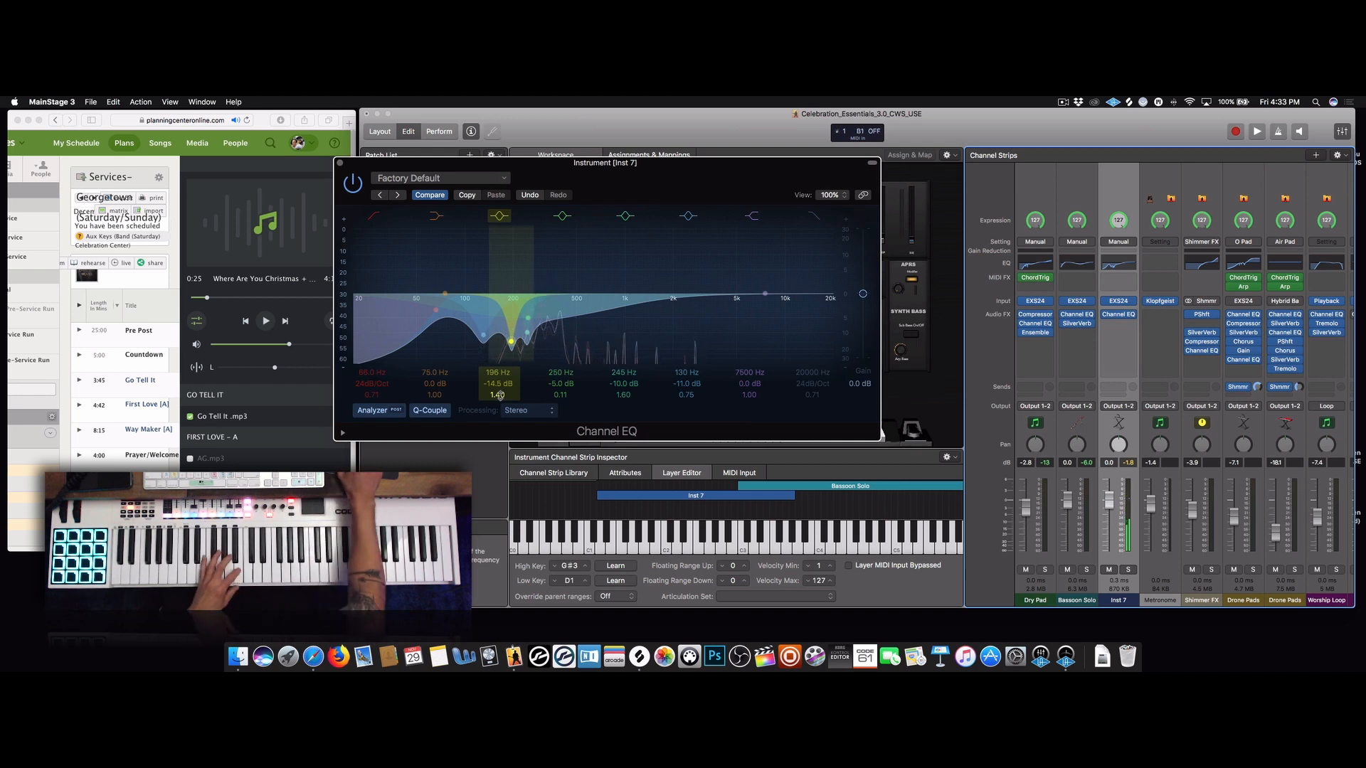
click(340, 163)
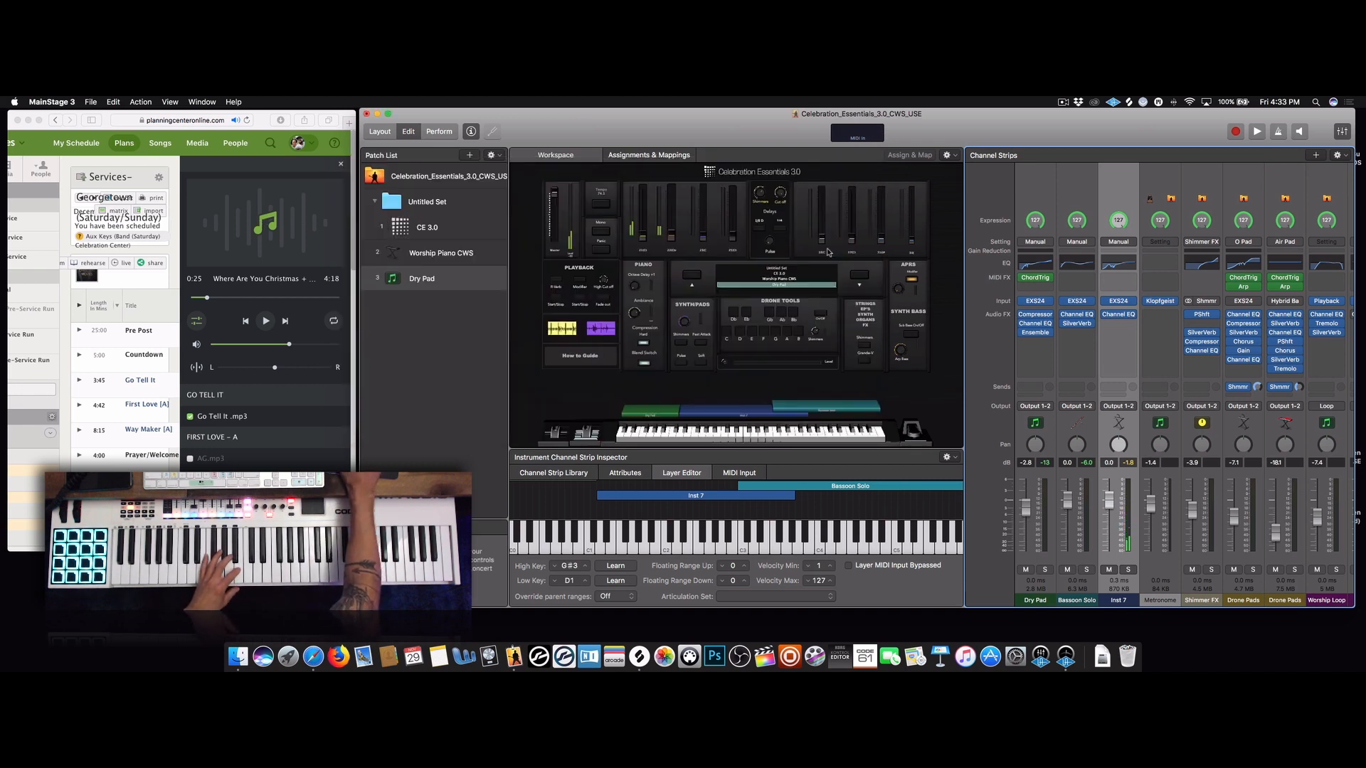
Add a SilverVerb to the Inst 7 strip with a wet level of 21% and a predelay of 30 ms
click(1122, 316)
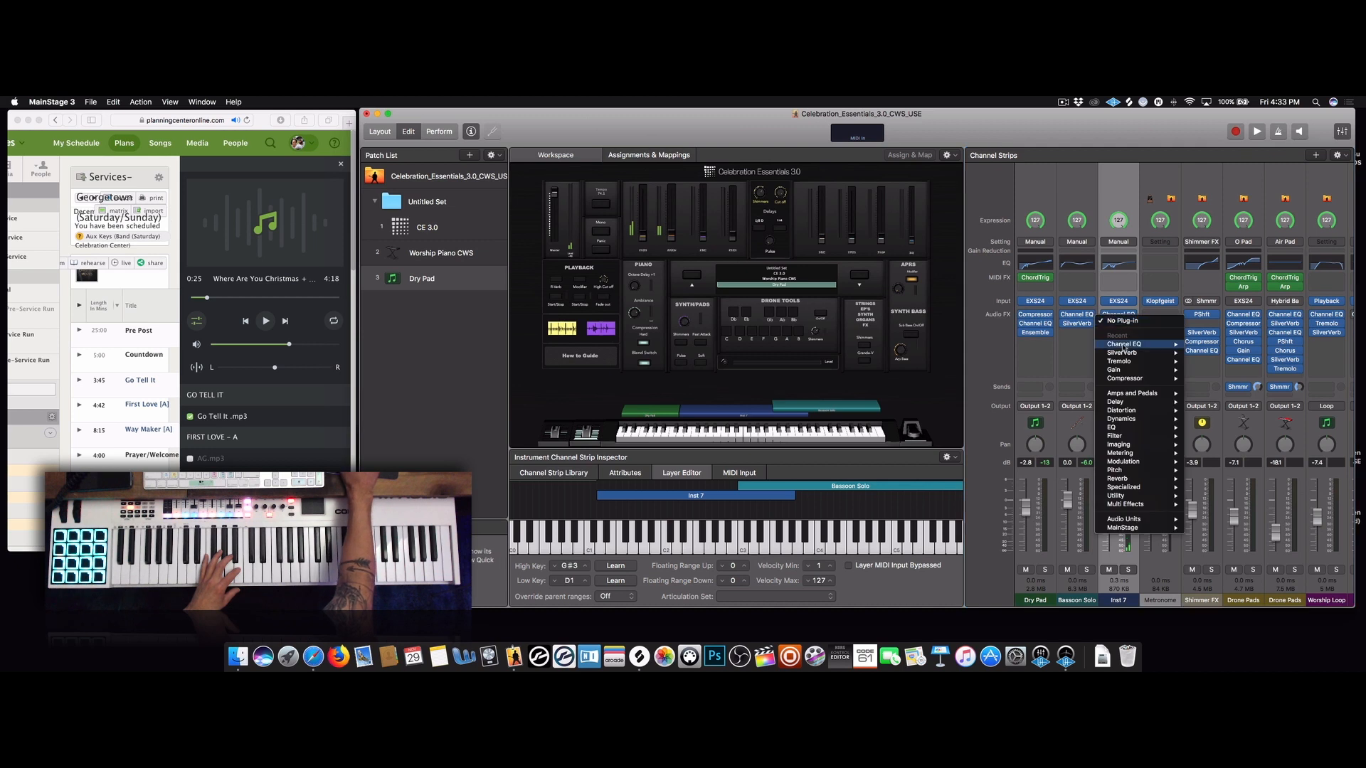
click(1128, 355)
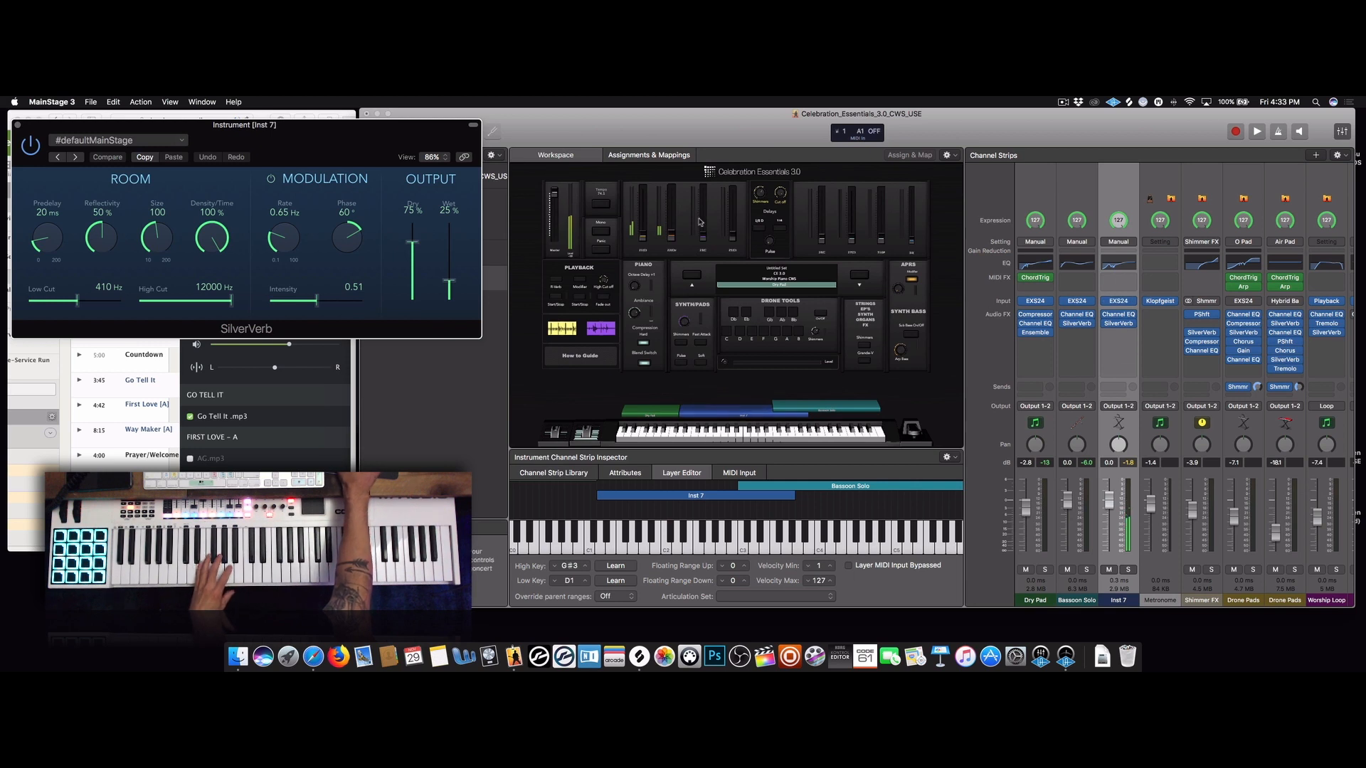
drag(448, 284, 448, 287)
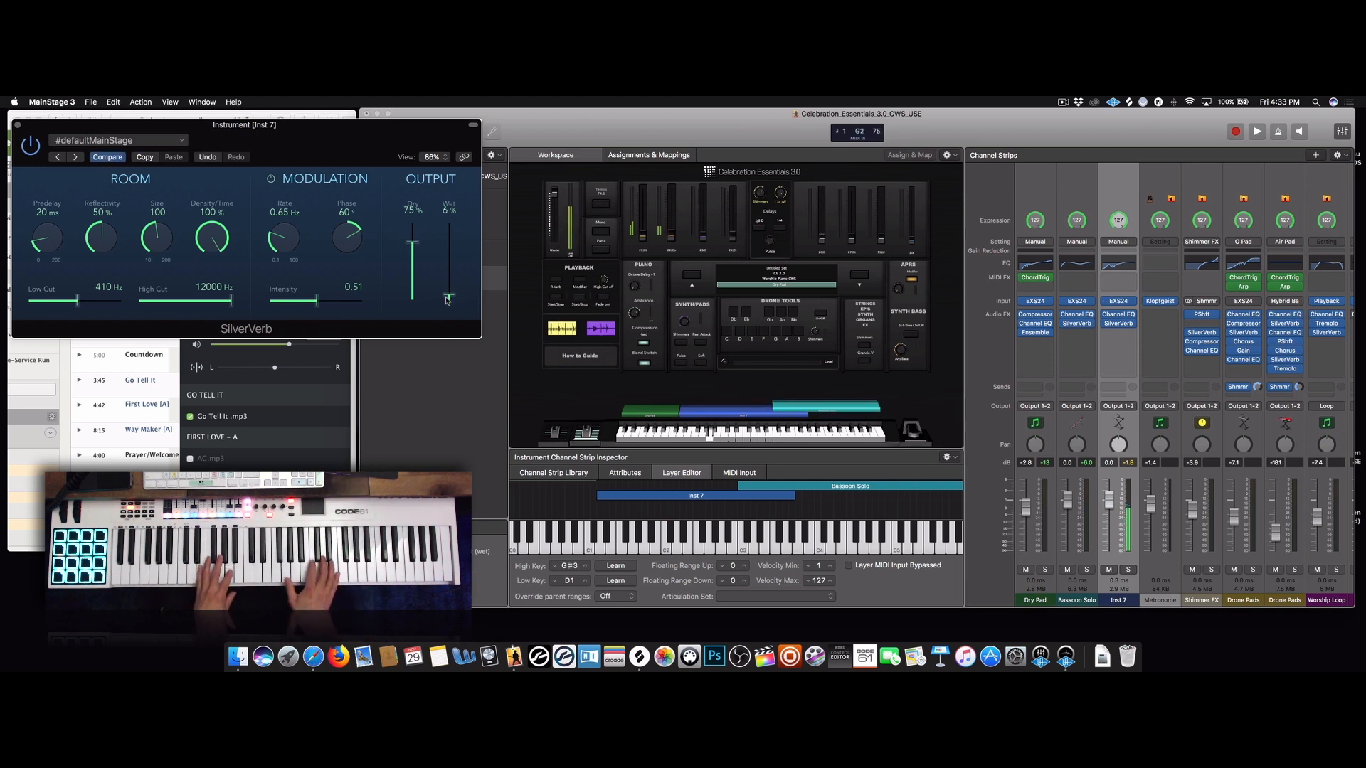
drag(448, 300, 448, 288)
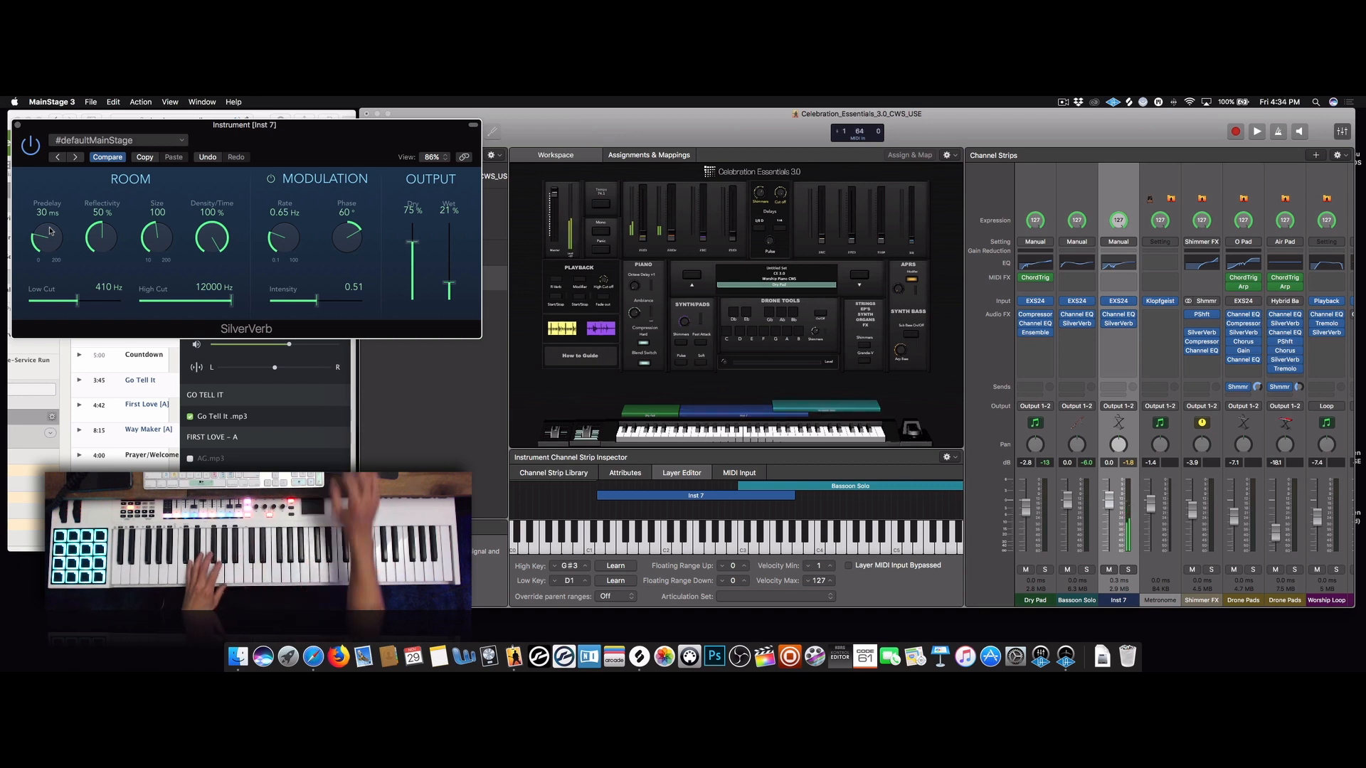
click(18, 126)
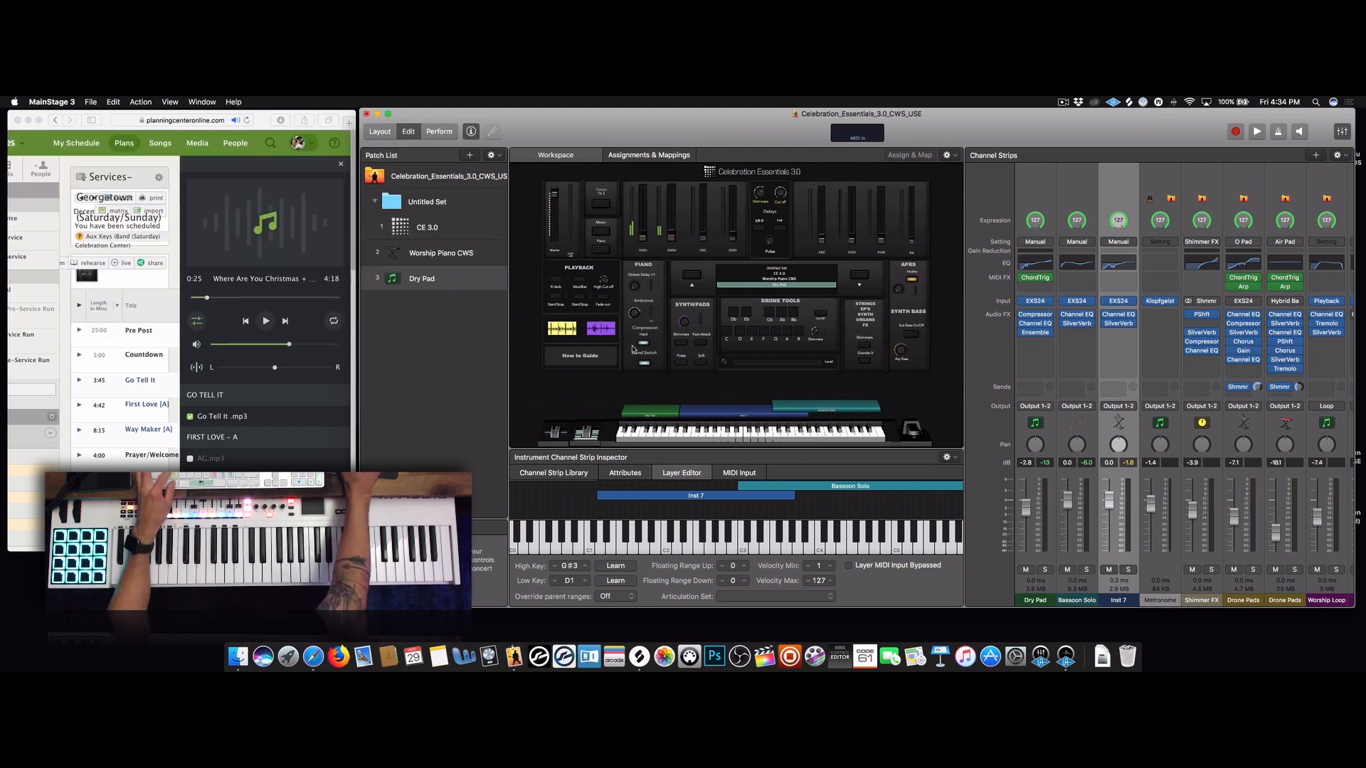
Rename the Dry Pad patch in the patch list as "Where are you-C"
double_click(436, 279)
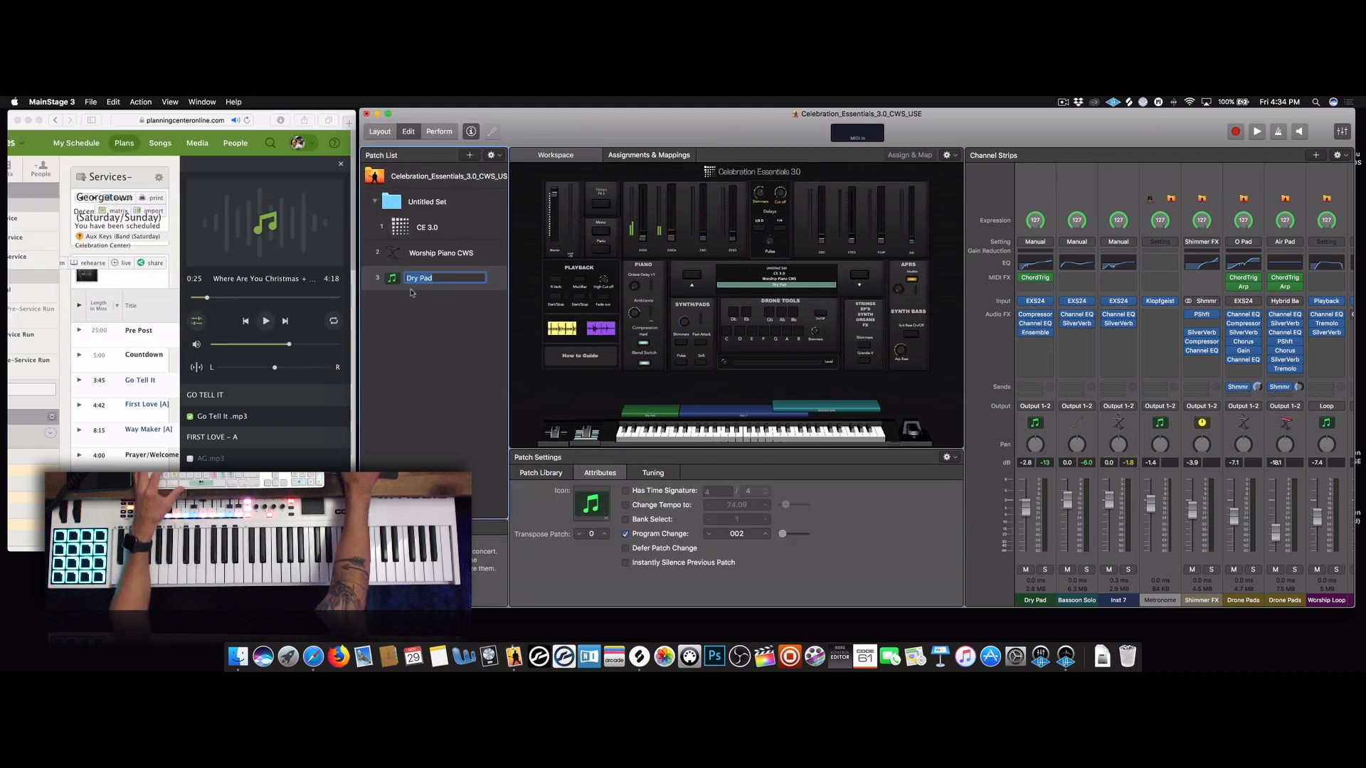
text(Where )
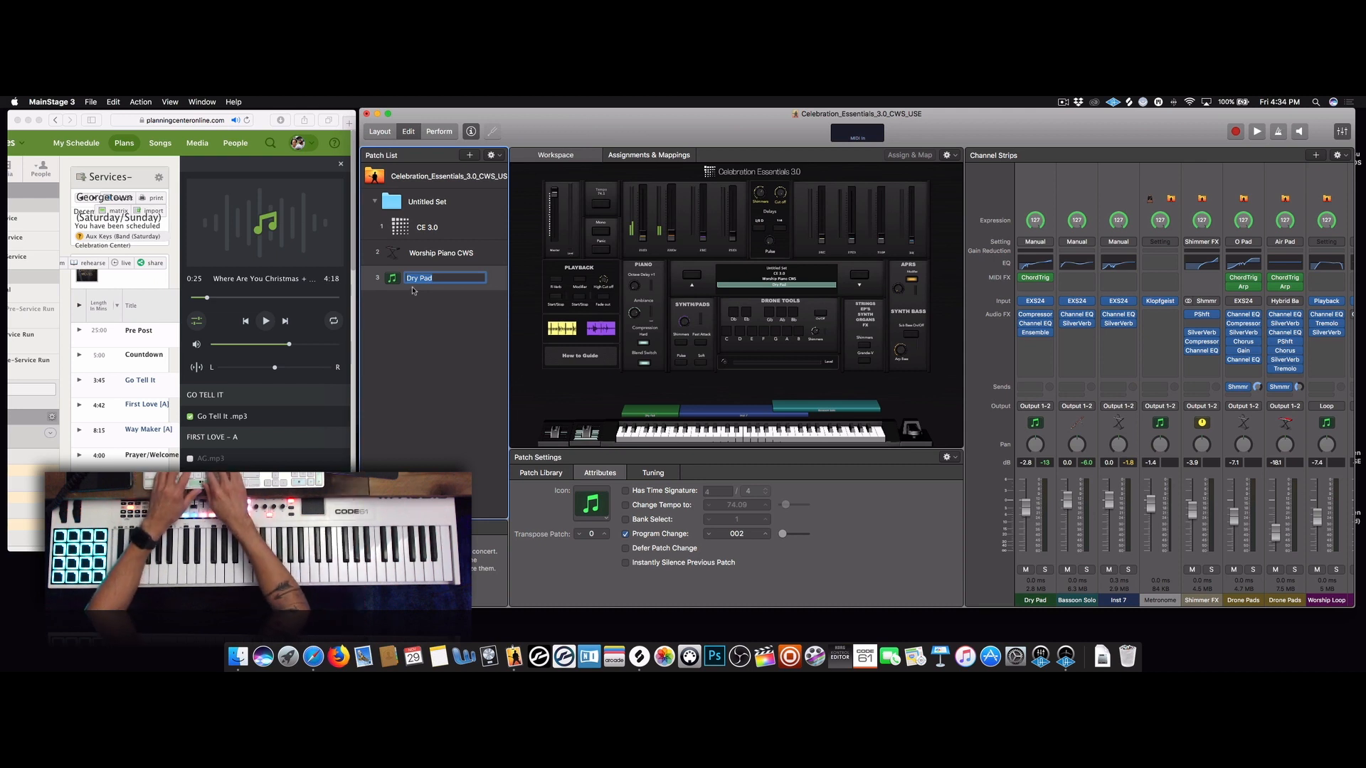
text(are you H)
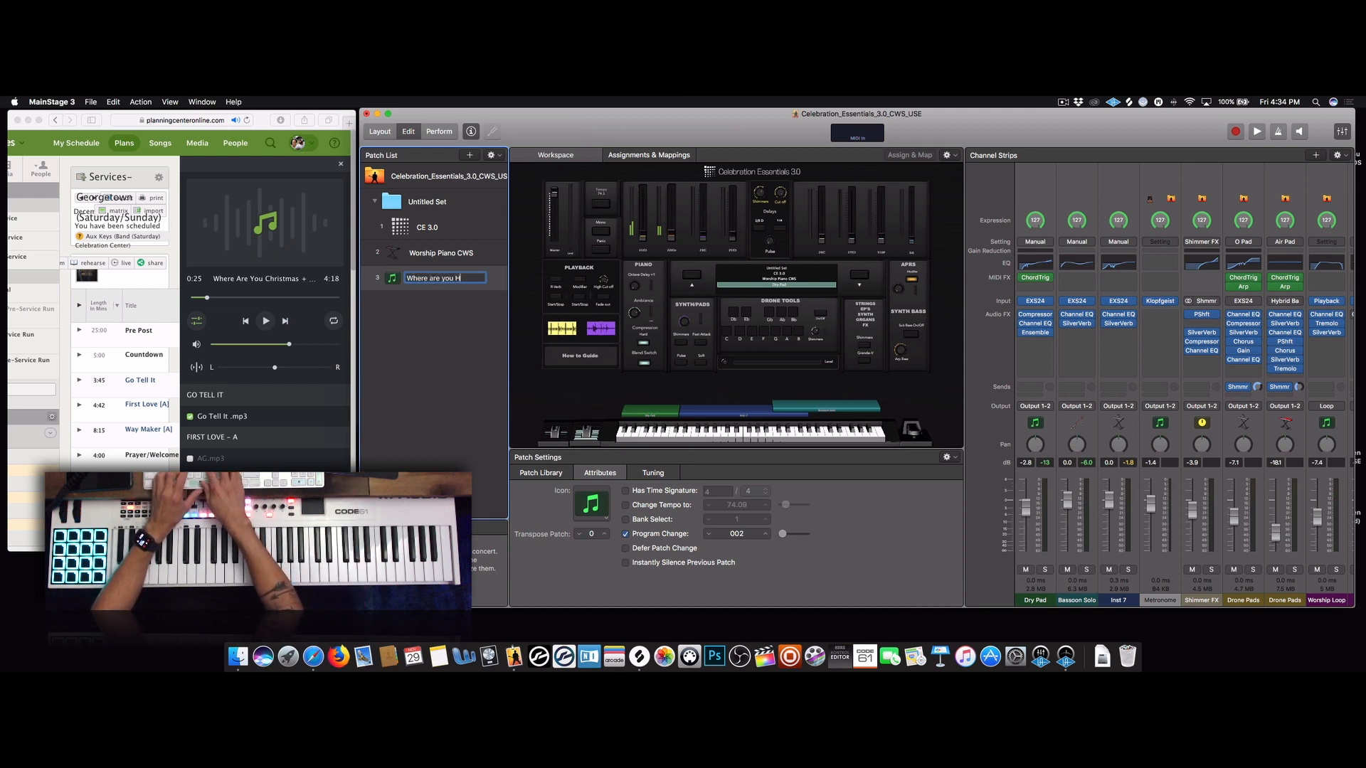
key(BackSpace)
text(Chri)
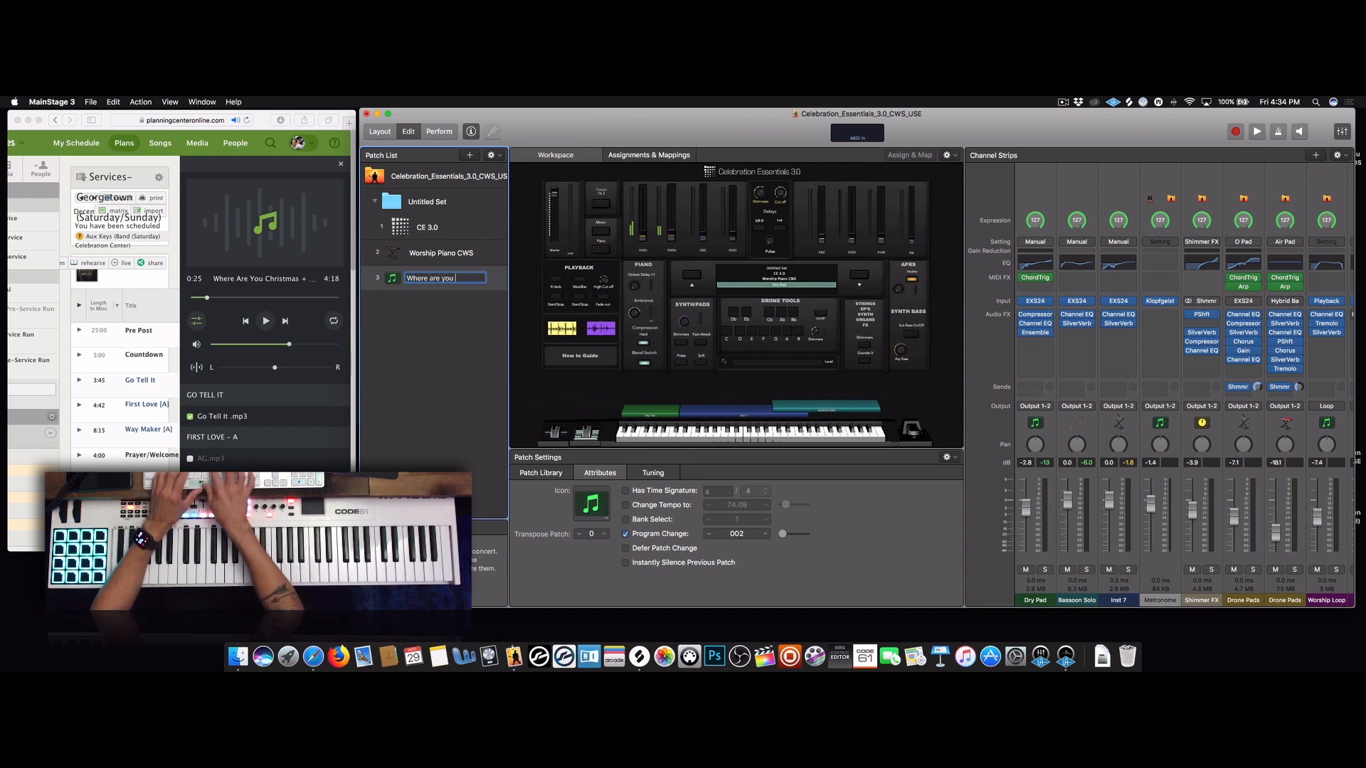
key(BackSpace)
key(BackSpace)
key(BackSpace)
key(BackSpace)
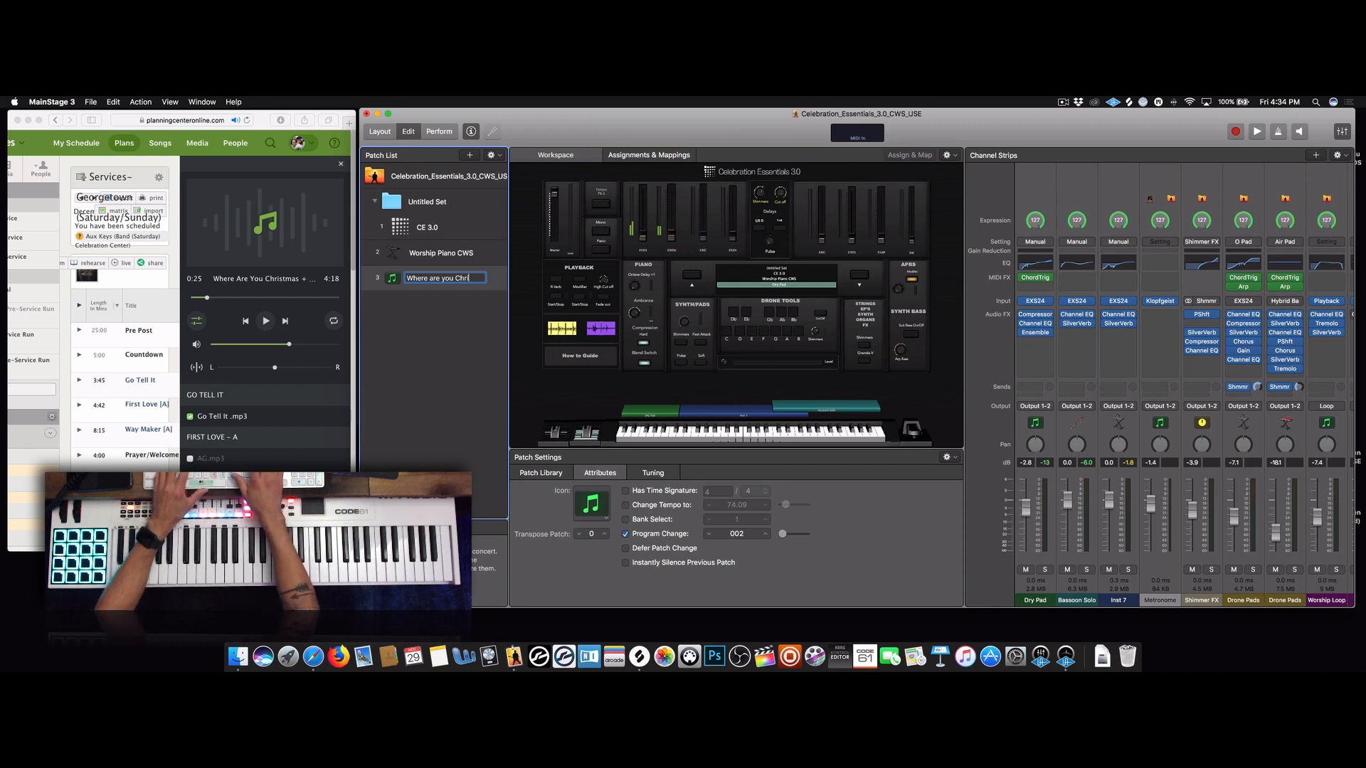
key(BackSpace)
key(BackSpace)
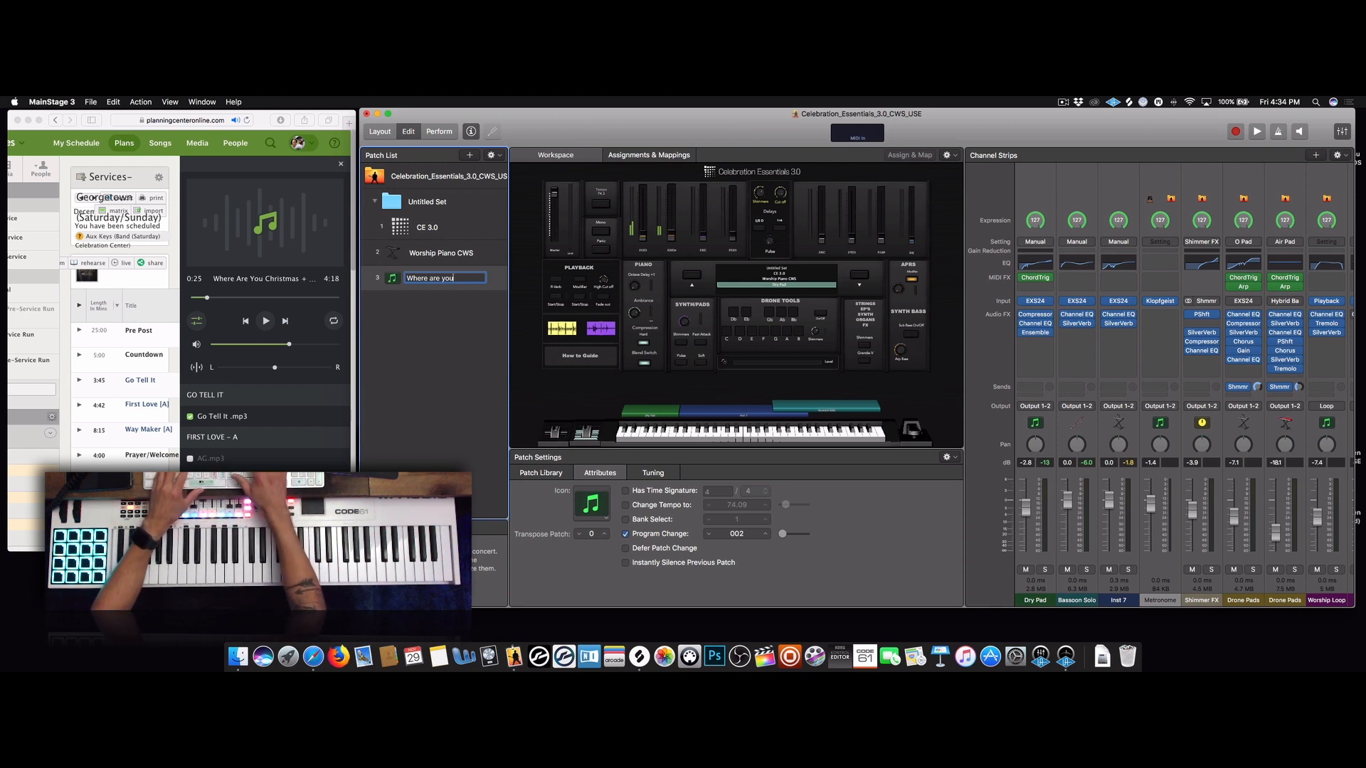
text(u-)
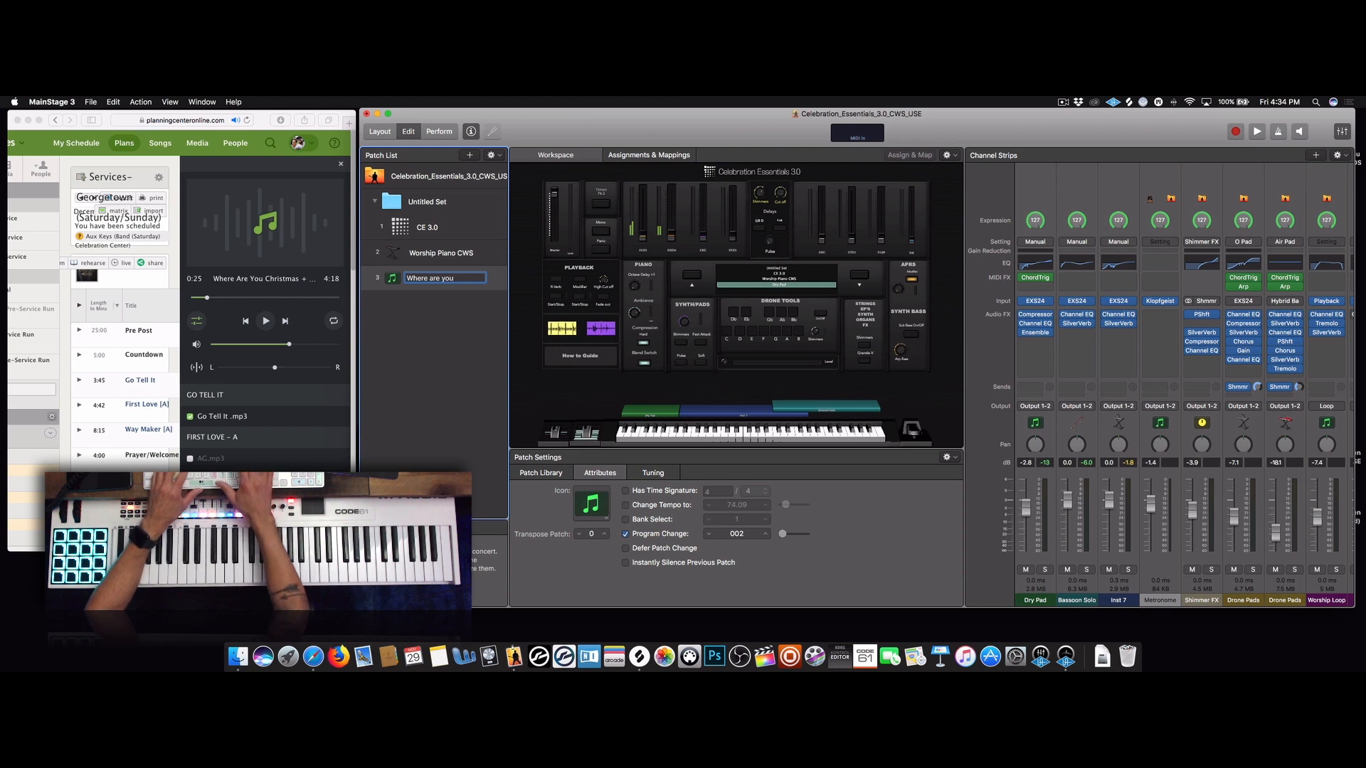
text(C)
key(Return)
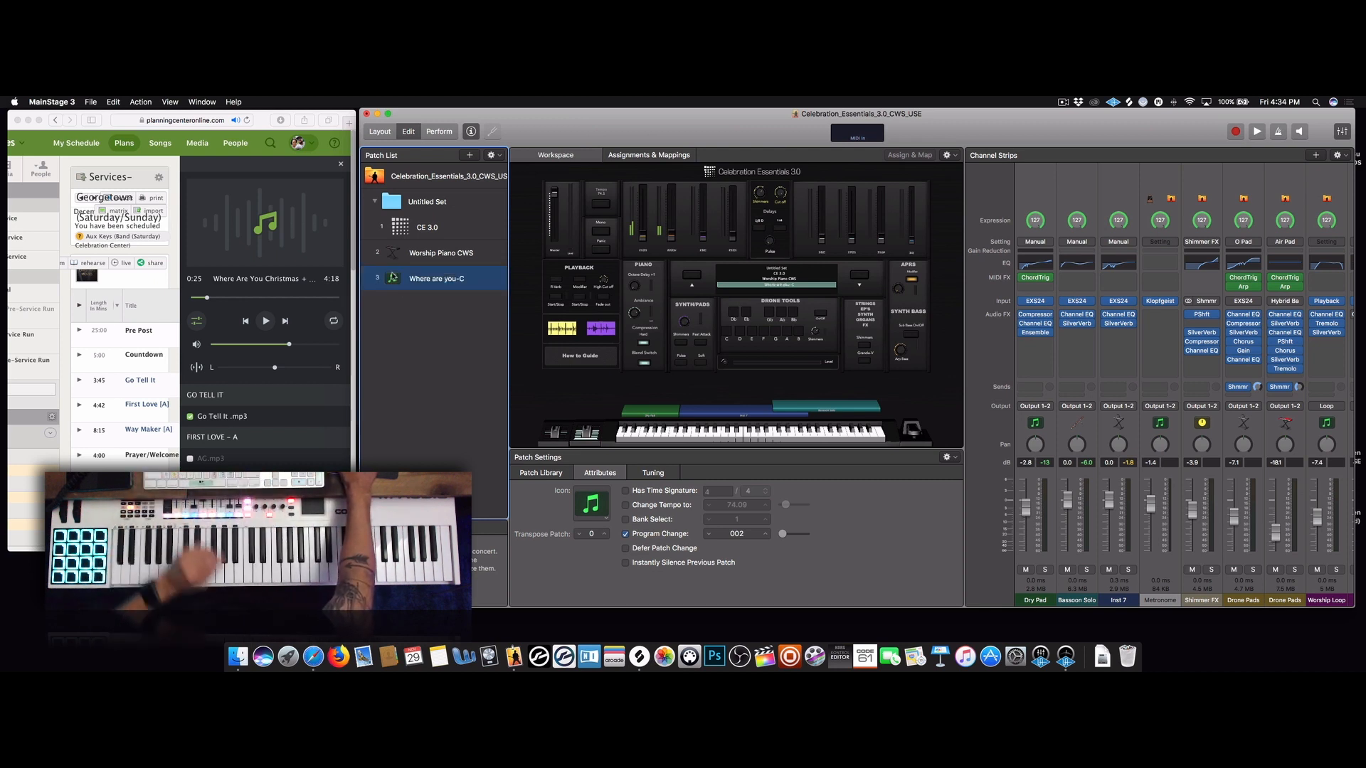
Export the "Where are you-C" patch into the 2019 folder inside CCC
key(super+e)
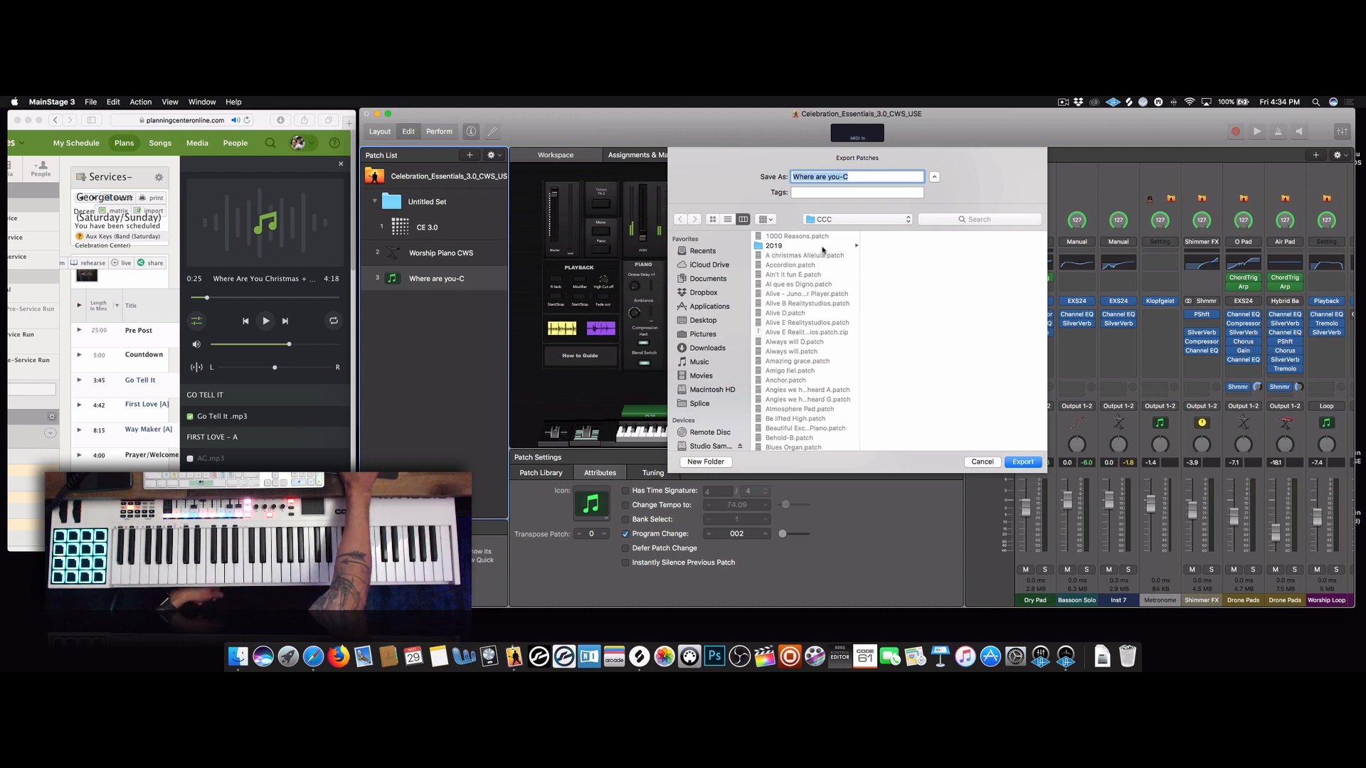
click(819, 246)
scroll(903, 270, down, 1)
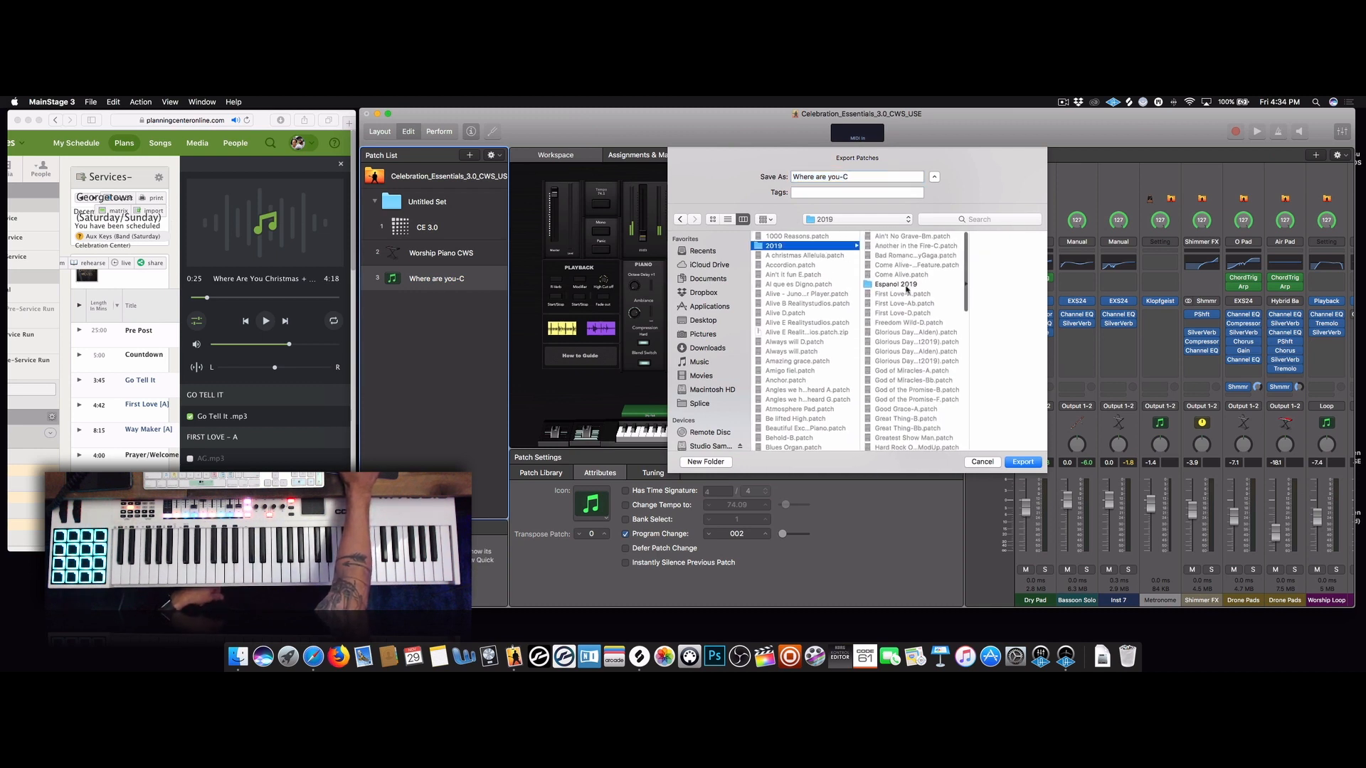
click(1025, 462)
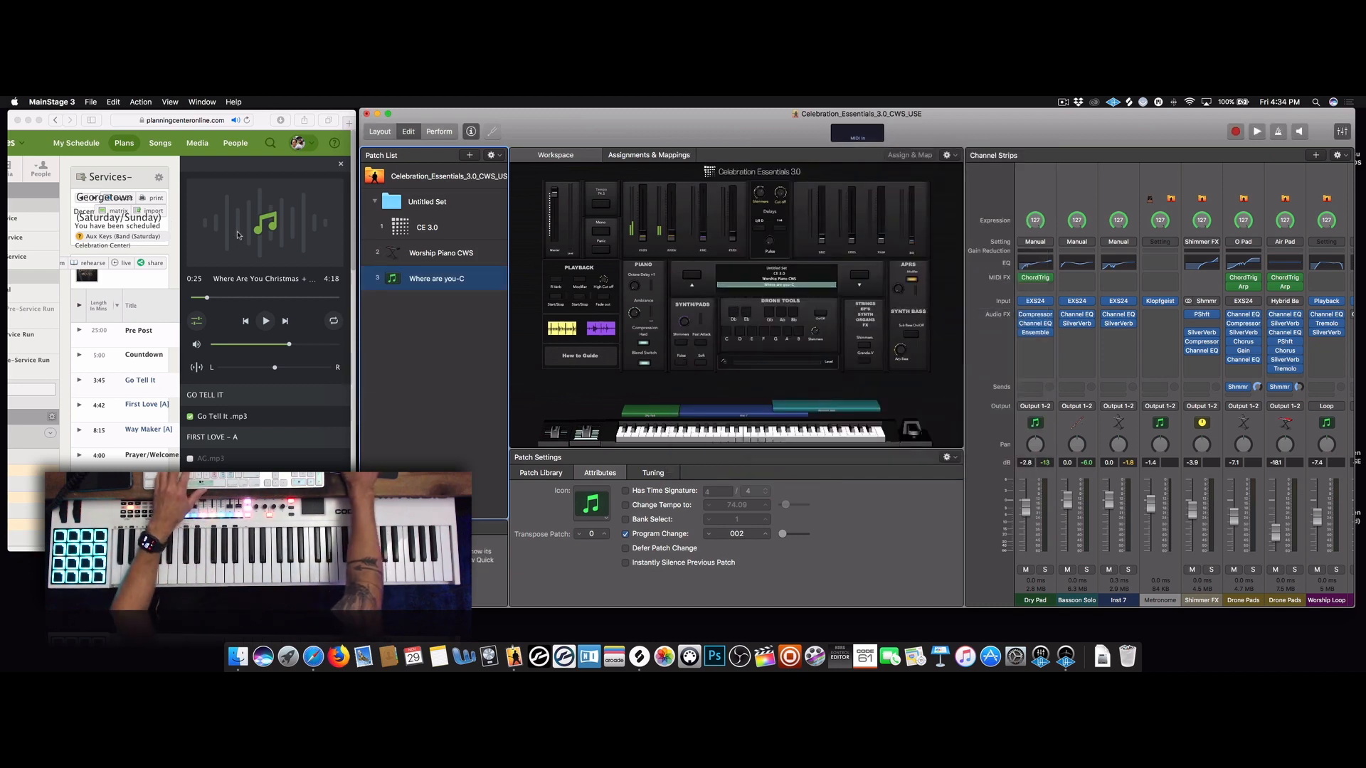
Play the reference song in the browser onward from 0:25
click(265, 320)
click(265, 321)
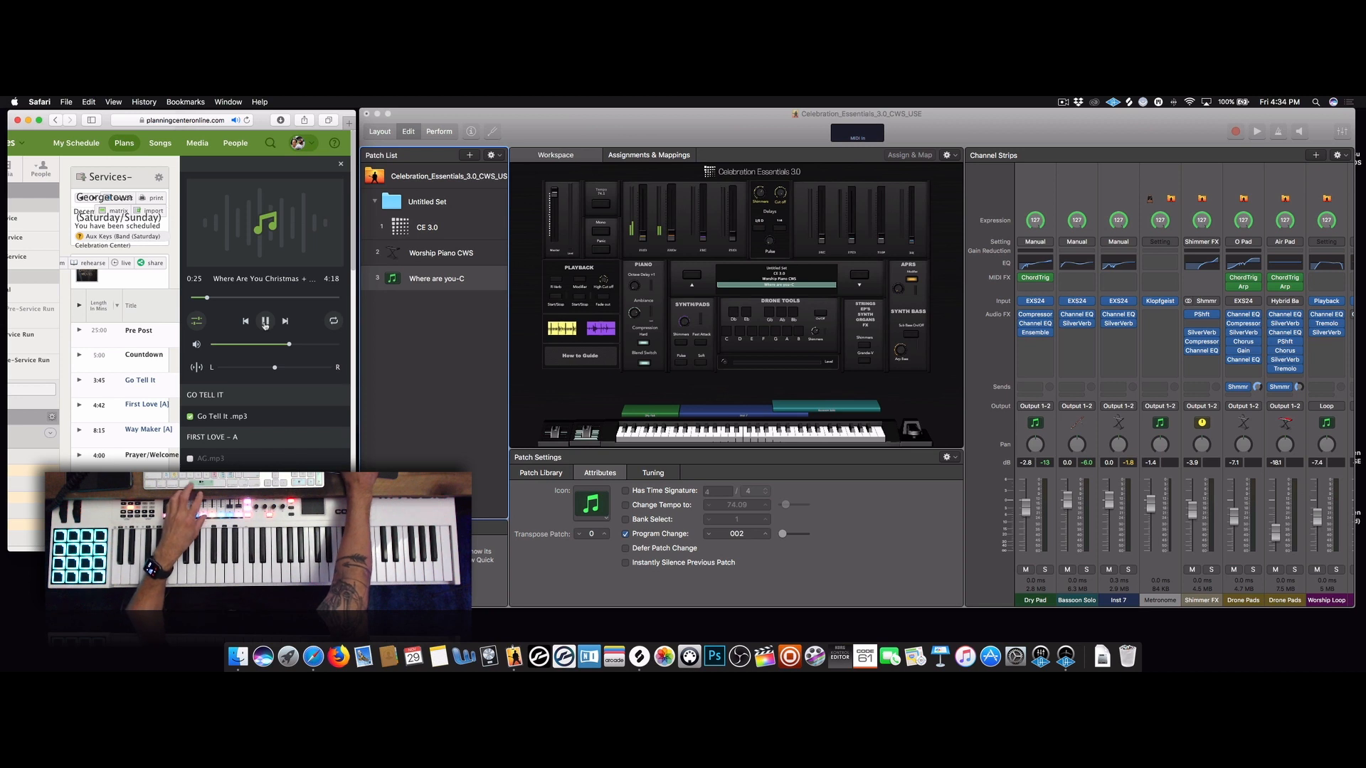
Listen to the next passage of the reference song in the browser and pause it at 0:36
click(265, 321)
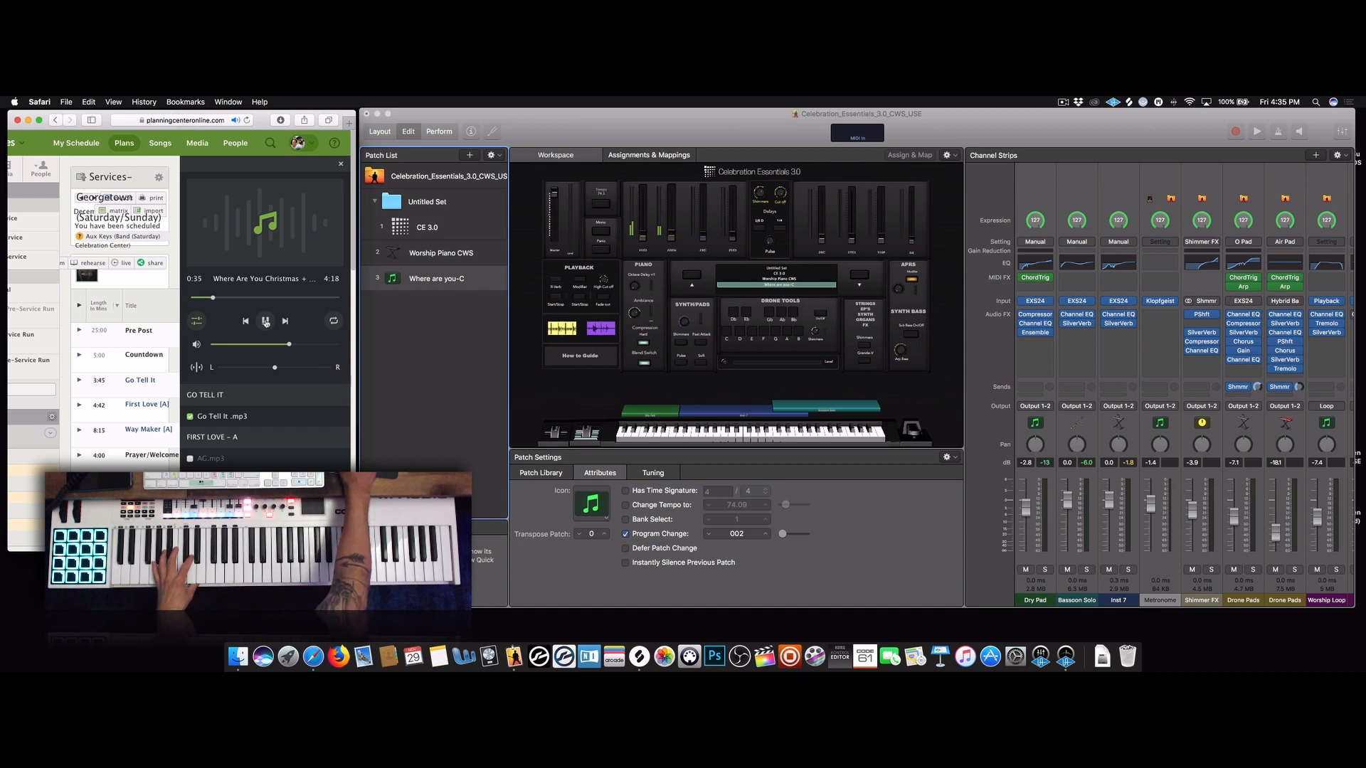
click(265, 321)
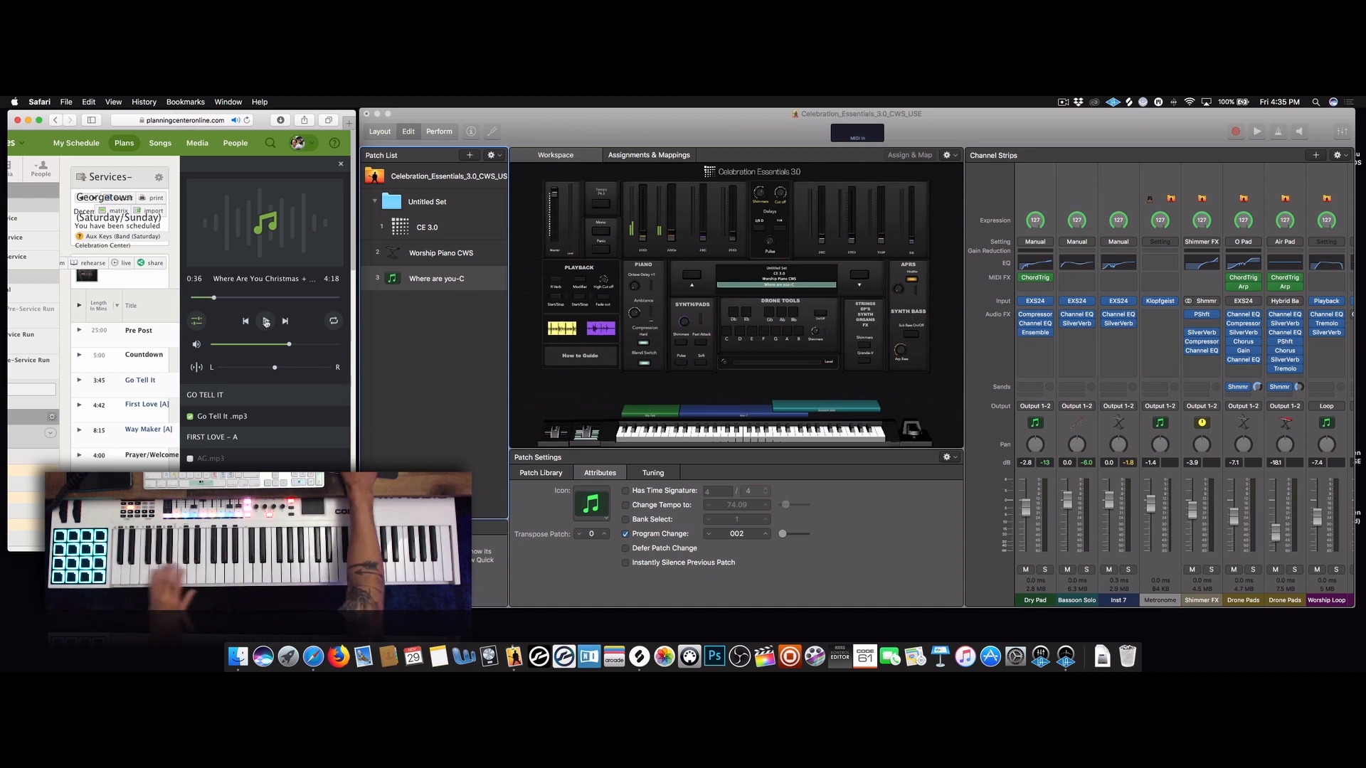
In the Dry Pad's Chord Trigger, learn chords for the F0 and G0 trigger keys, using F1, F2, A2 and C3 for F0
click(1050, 559)
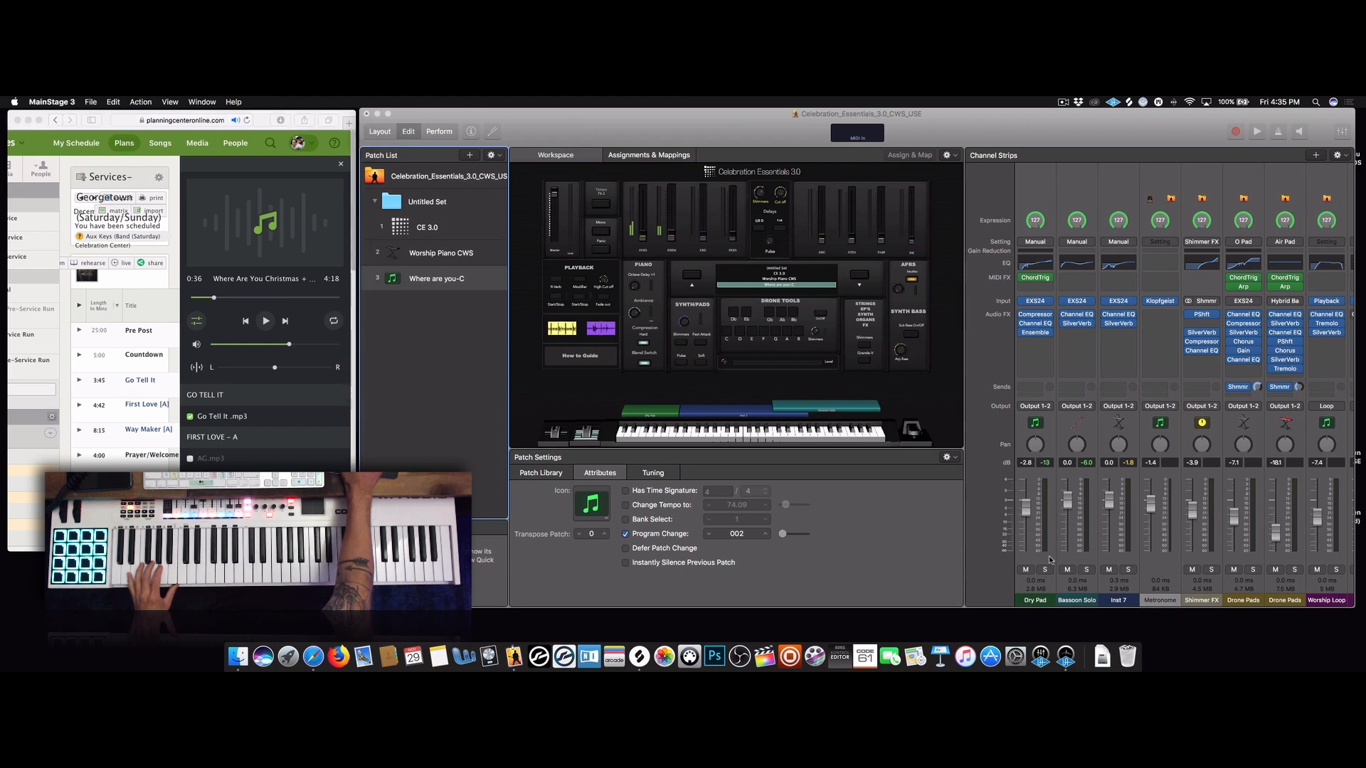
click(1036, 279)
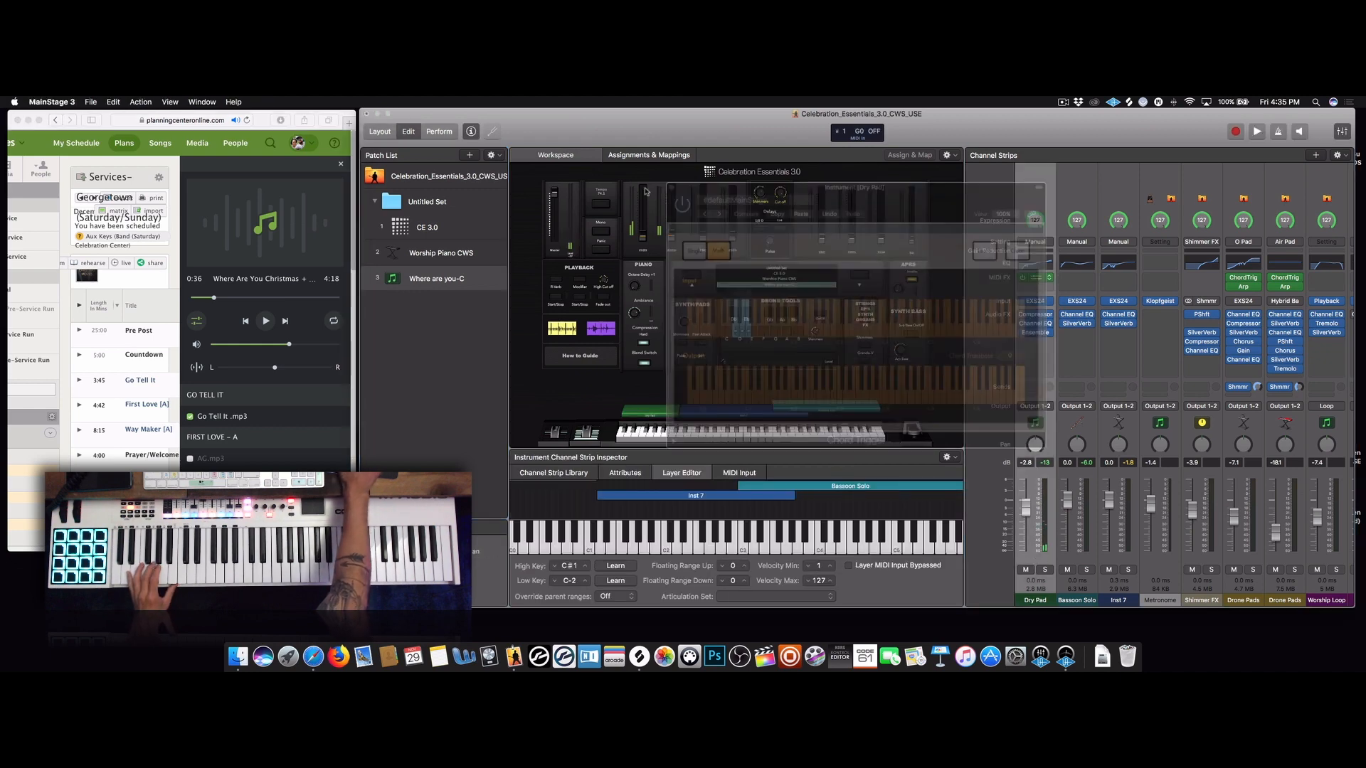
drag(662, 171, 624, 171)
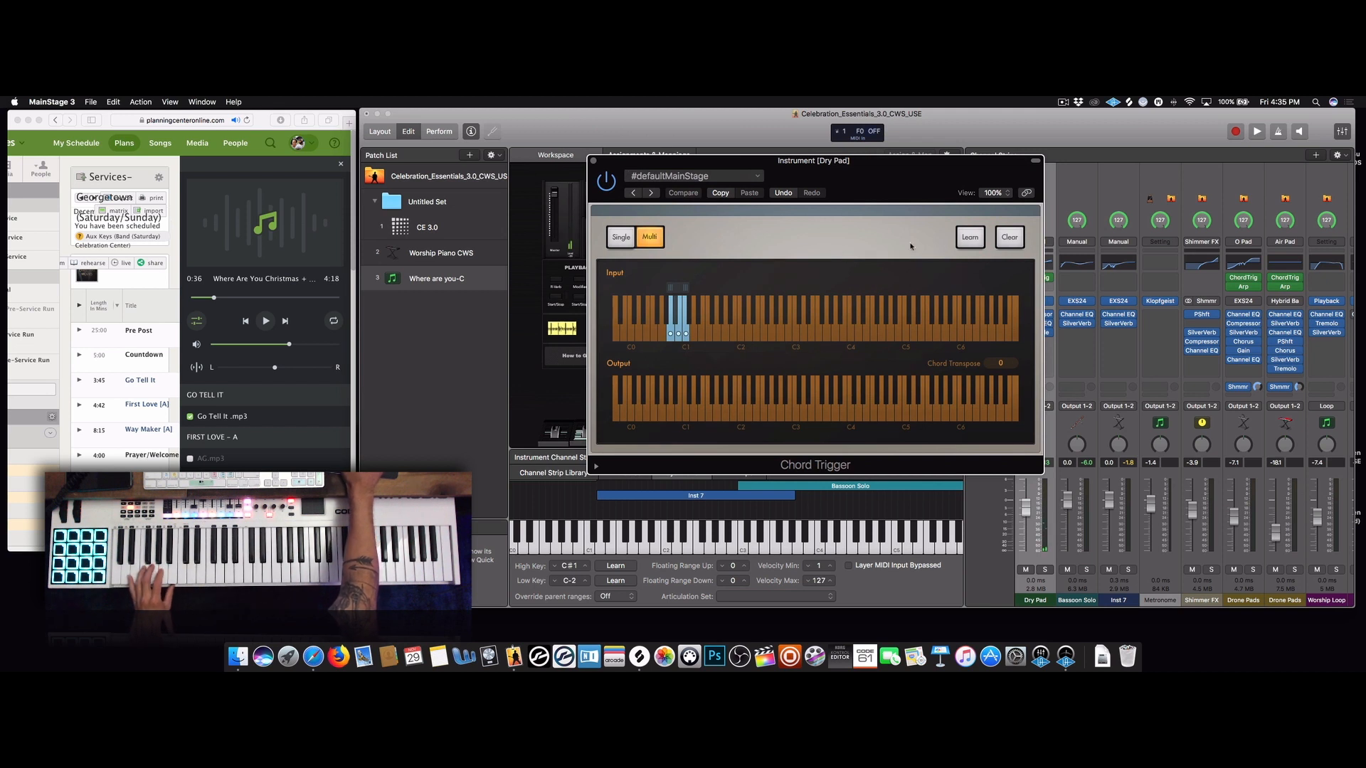
click(968, 238)
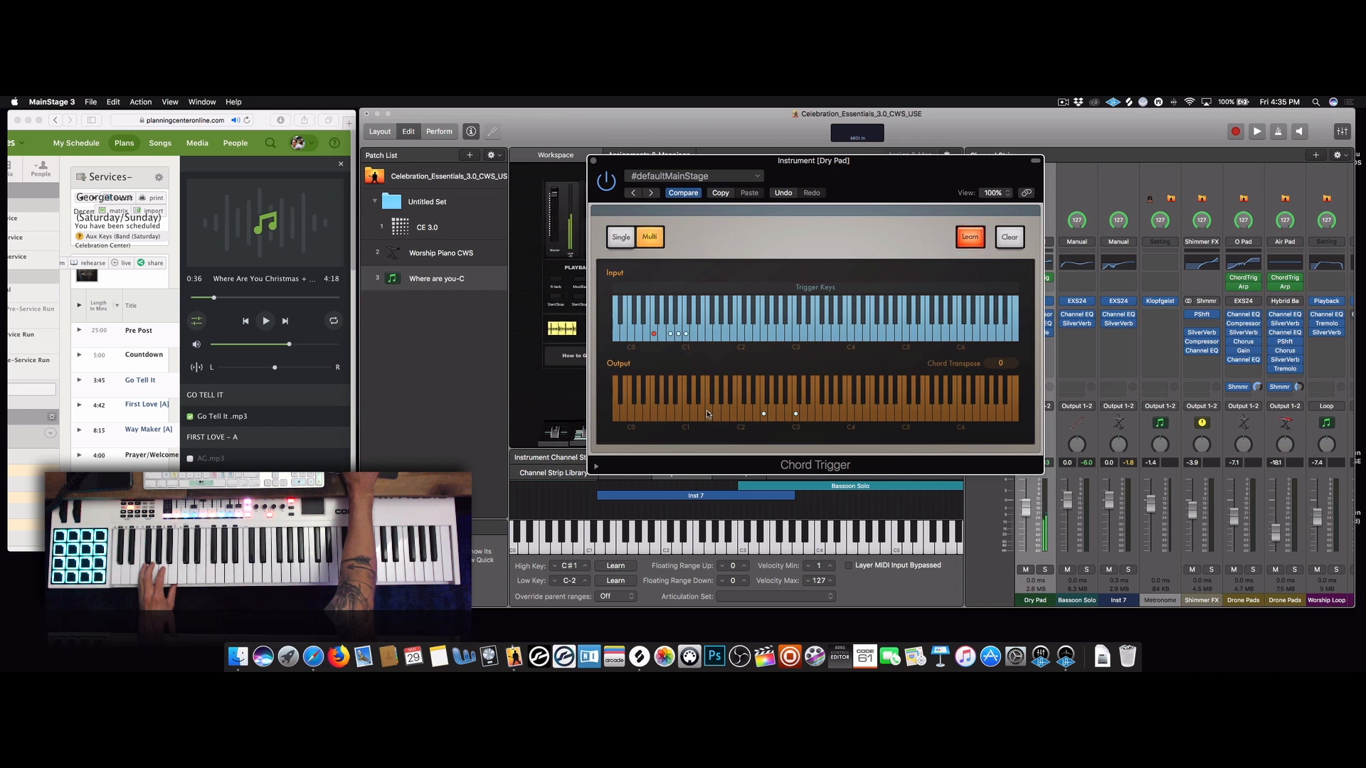
click(780, 416)
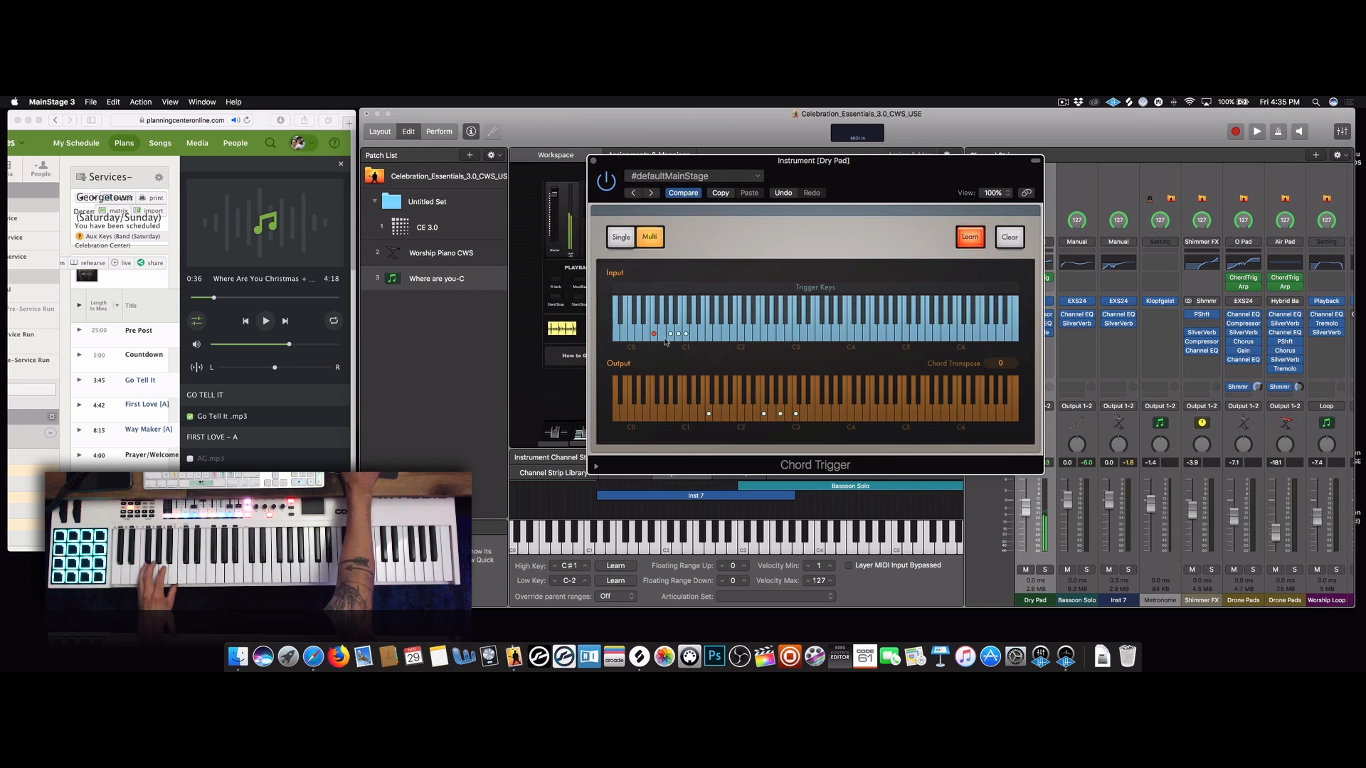
click(716, 417)
click(975, 241)
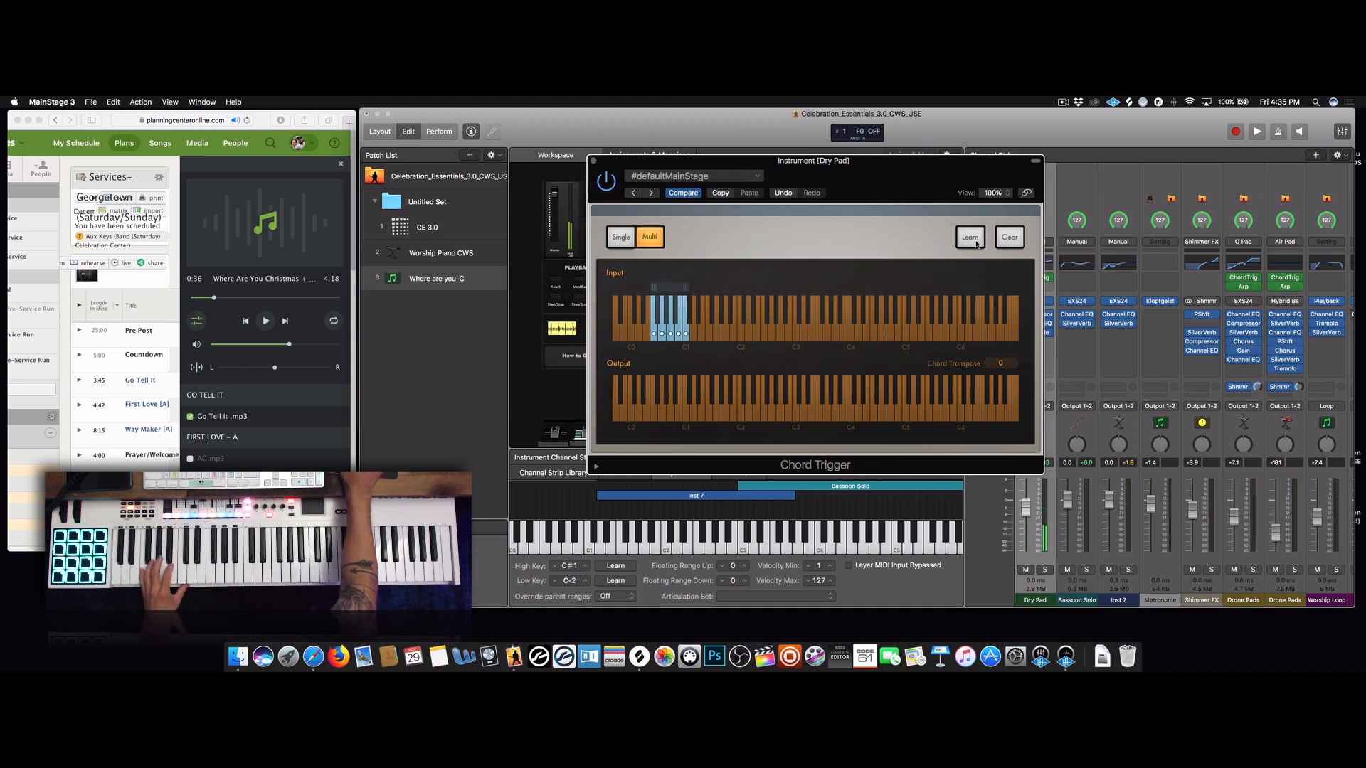
click(592, 162)
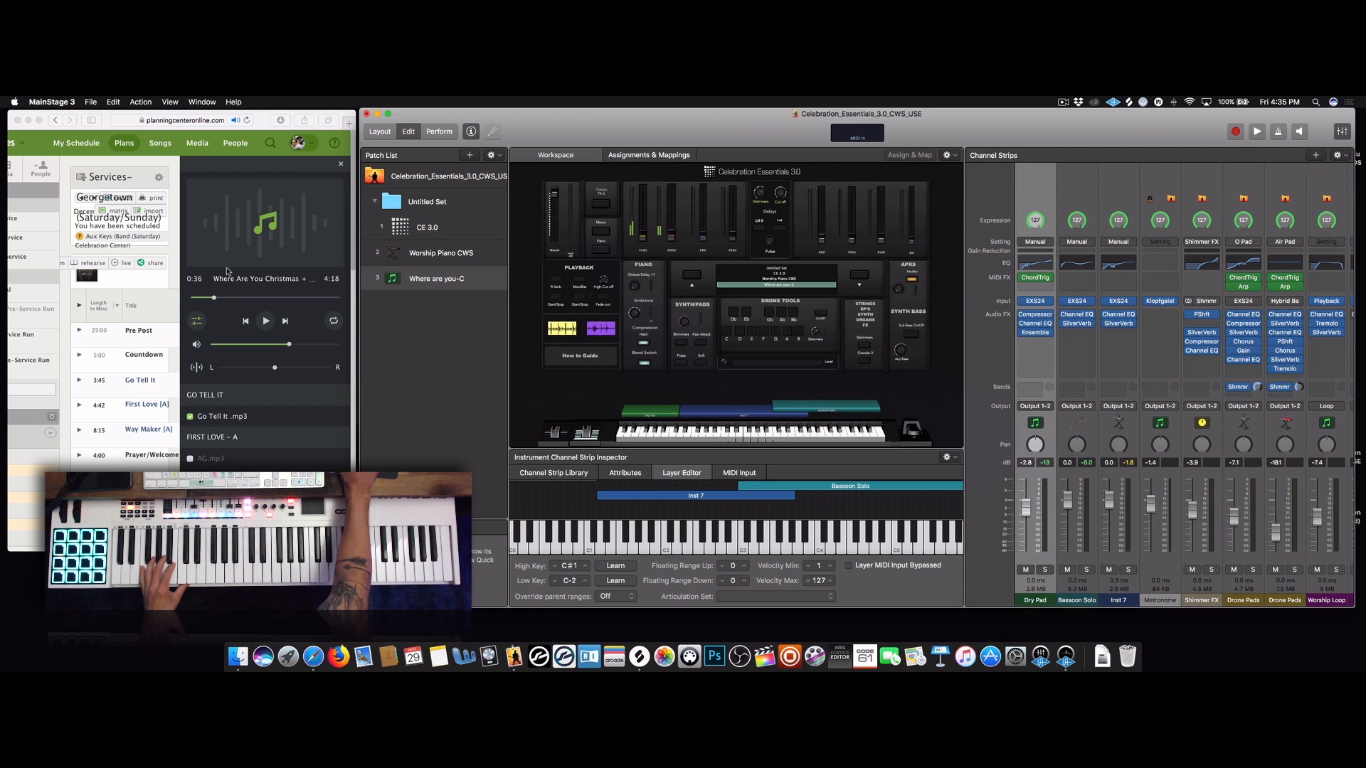
Duplicate the Dry Pad channel strip and open the copy's EXS24 sampler
click(1039, 554)
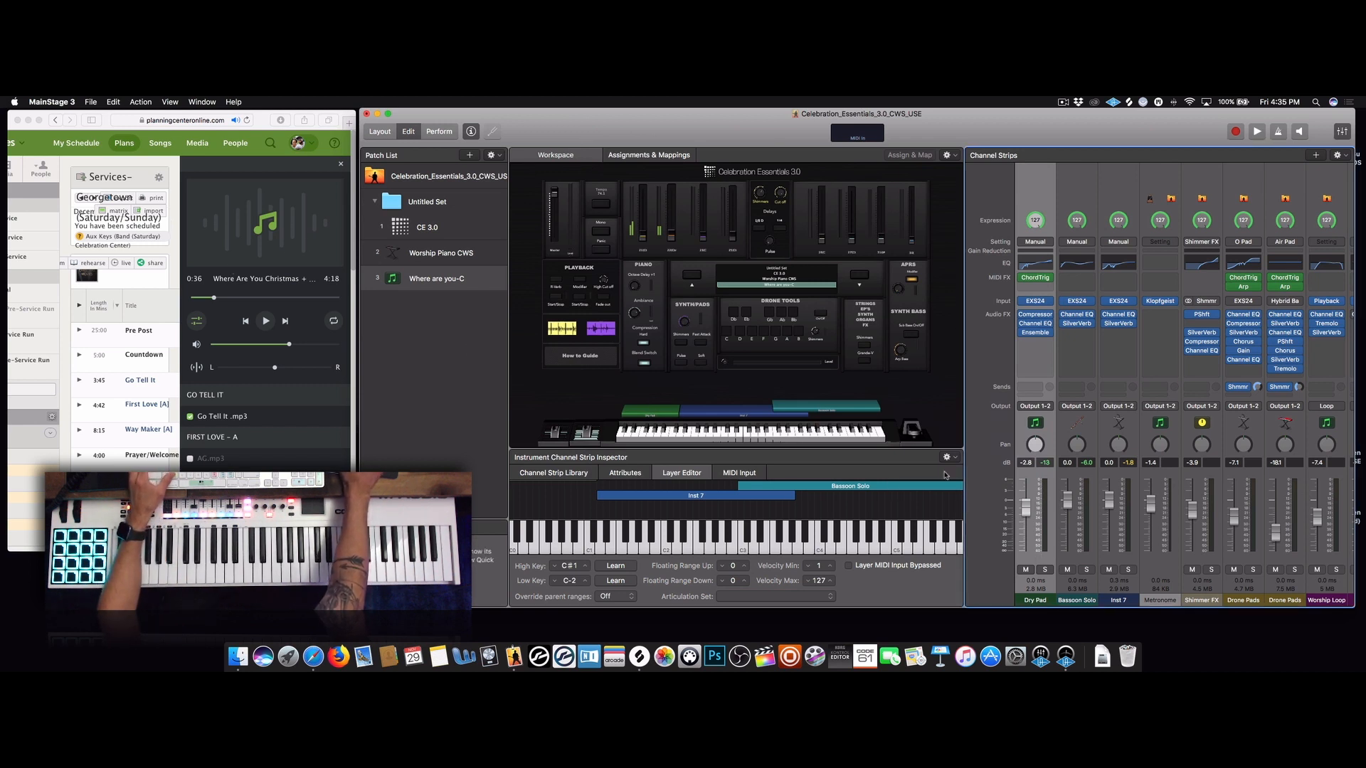
key(super+d)
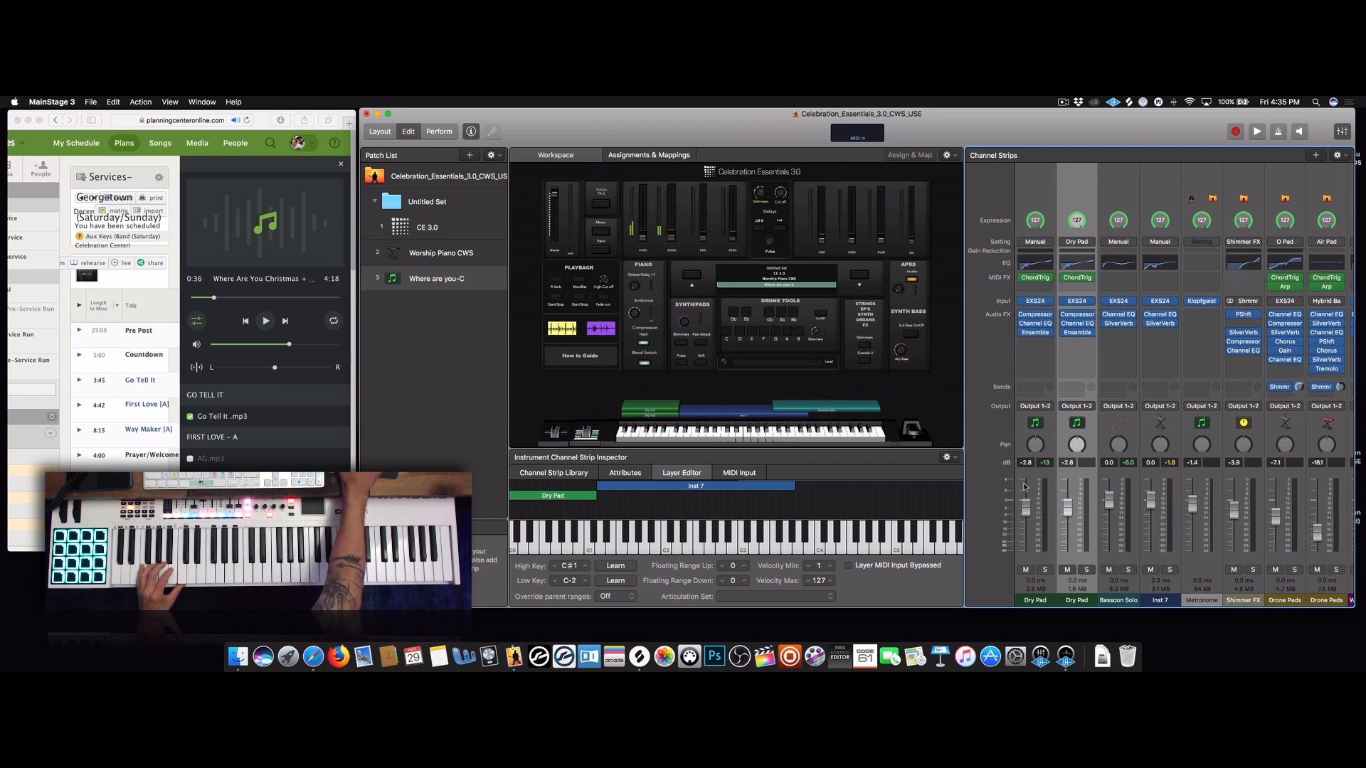
click(1079, 301)
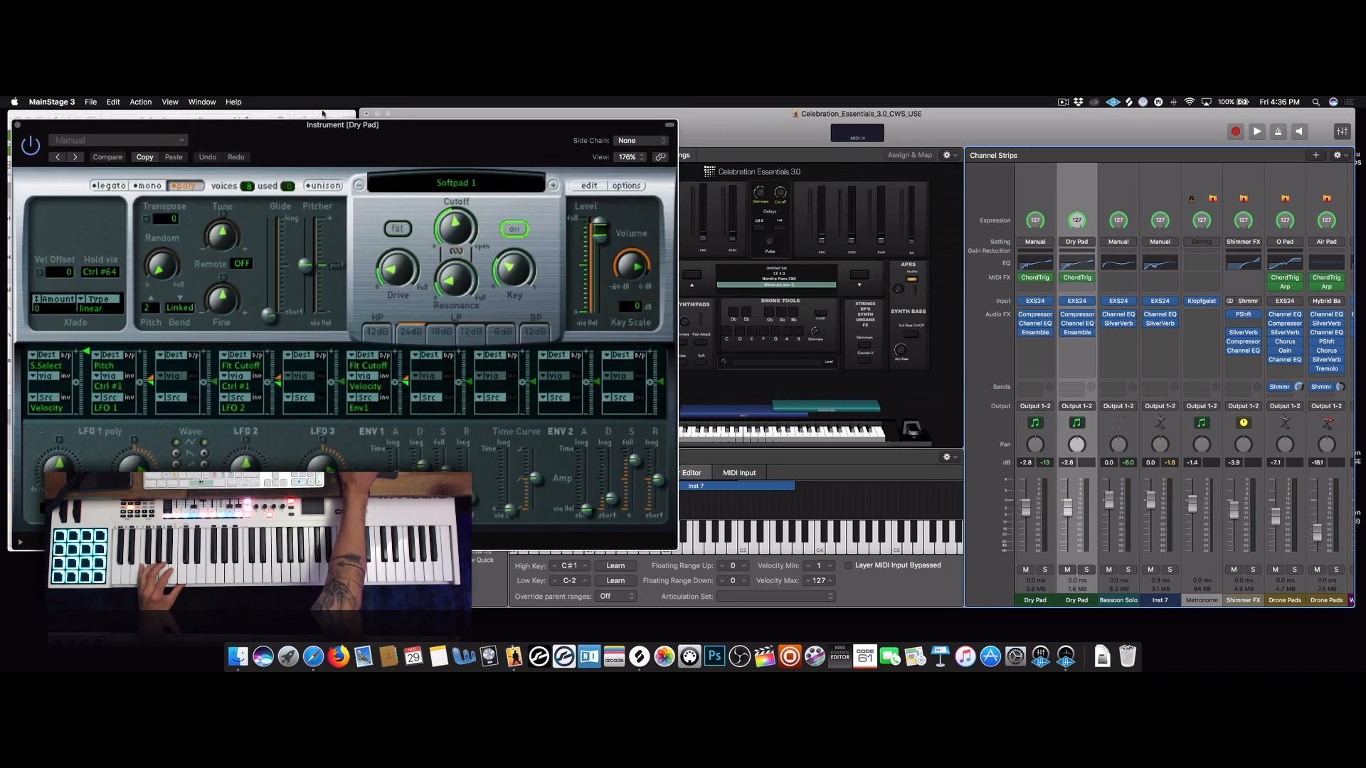
drag(323, 124, 665, 145)
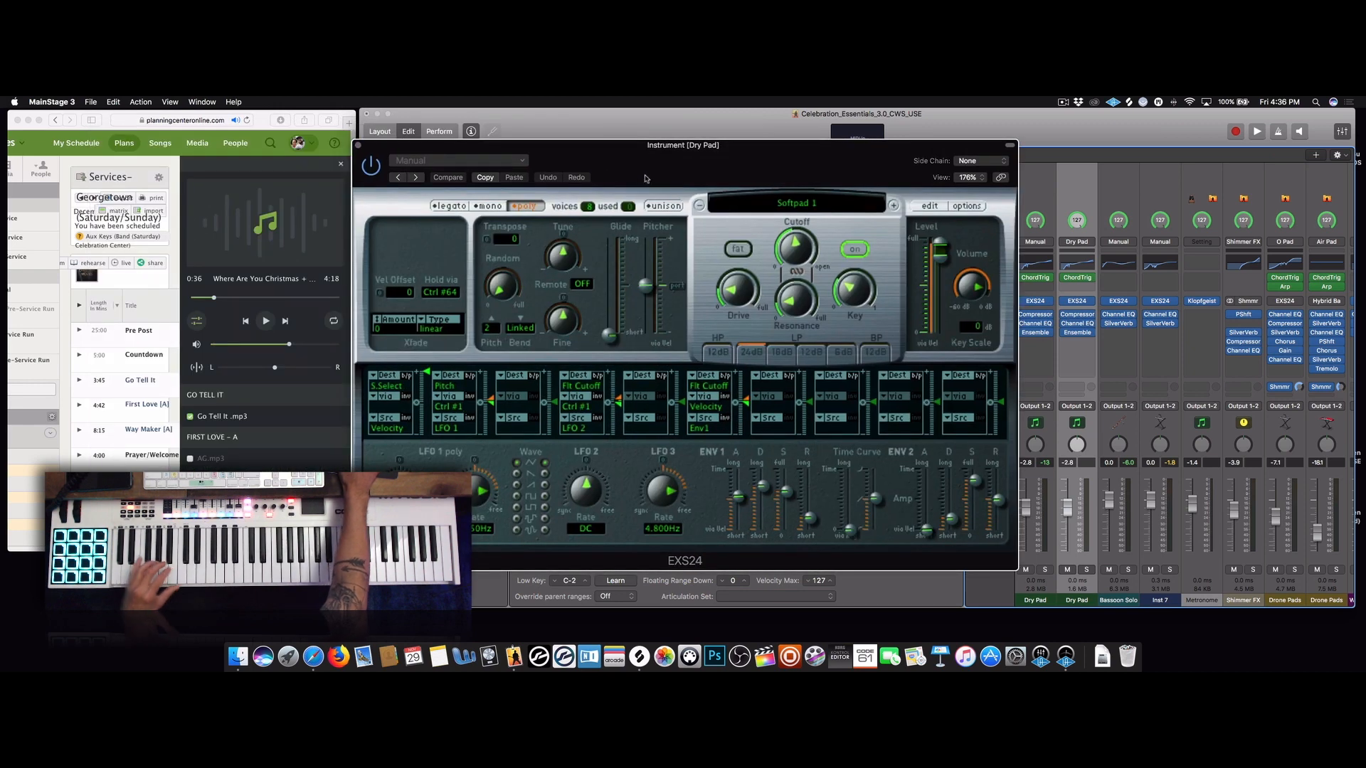
drag(664, 150, 654, 142)
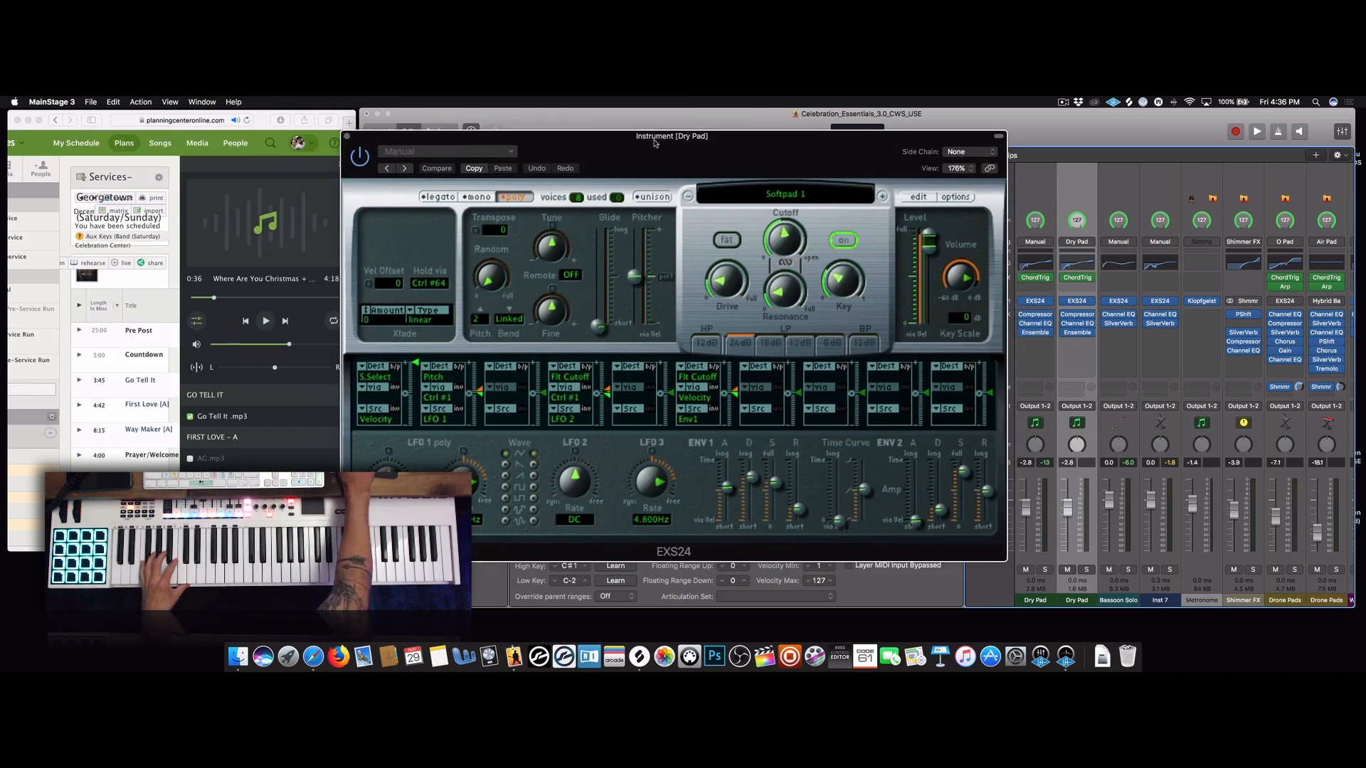
Browse the GarageBand sampler instruments in the duplicated strip's EXS24 for a suitable layer sound
click(798, 192)
mouse_move(770, 497)
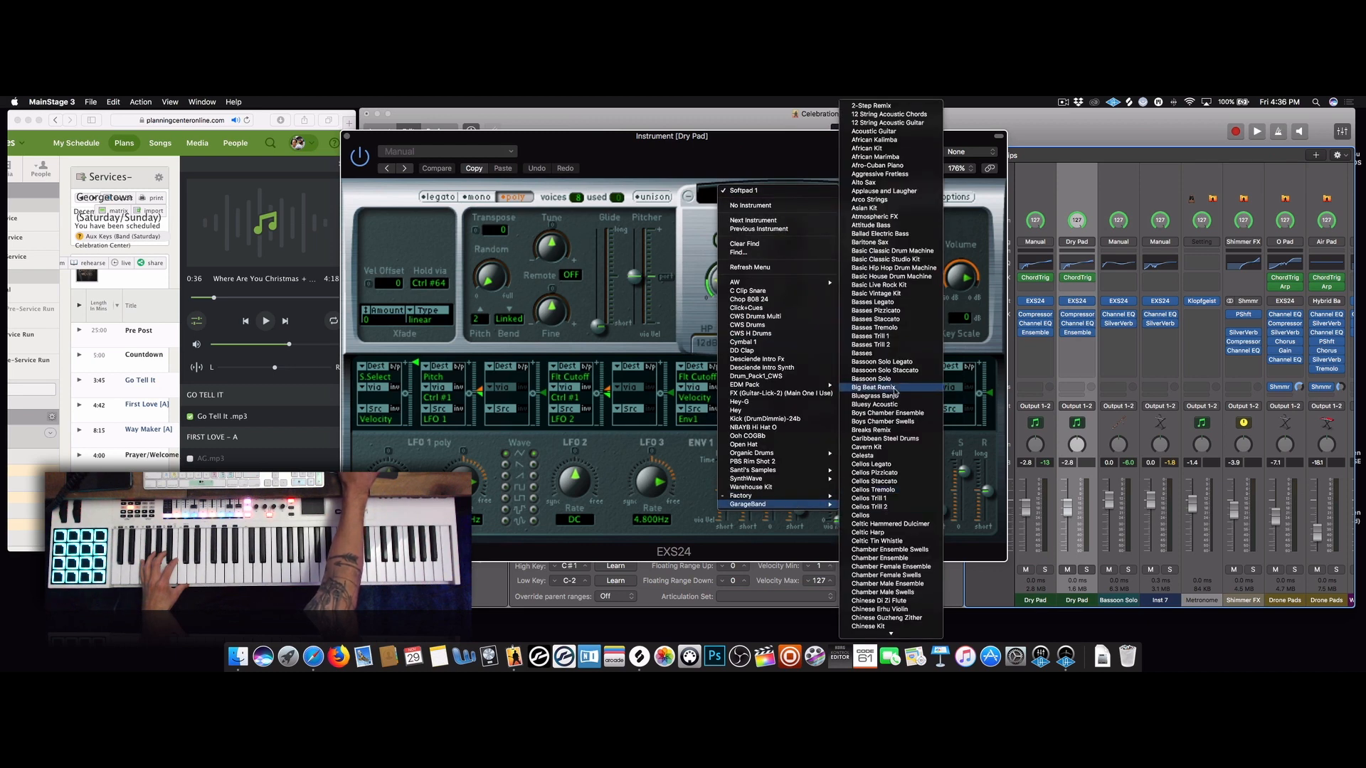
scroll(893, 530, down, 5)
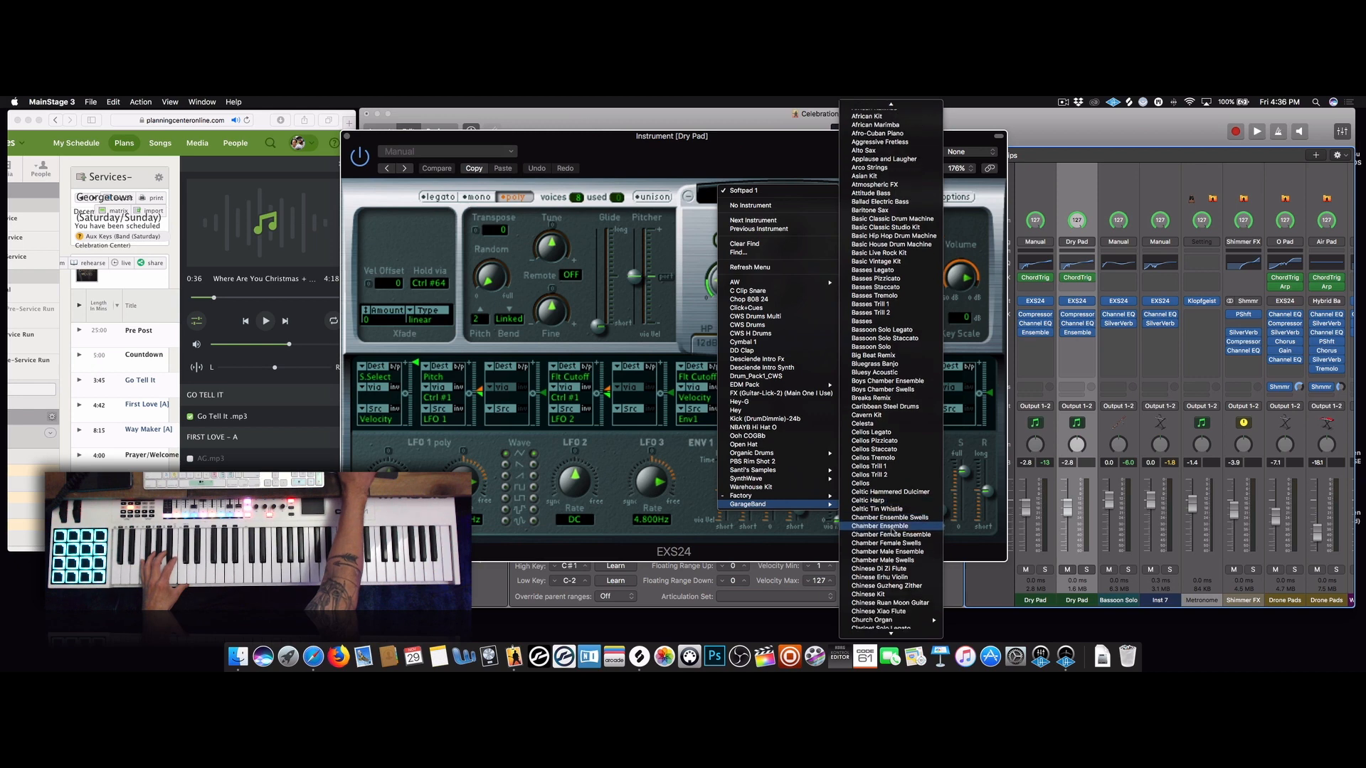
scroll(893, 530, down, 5)
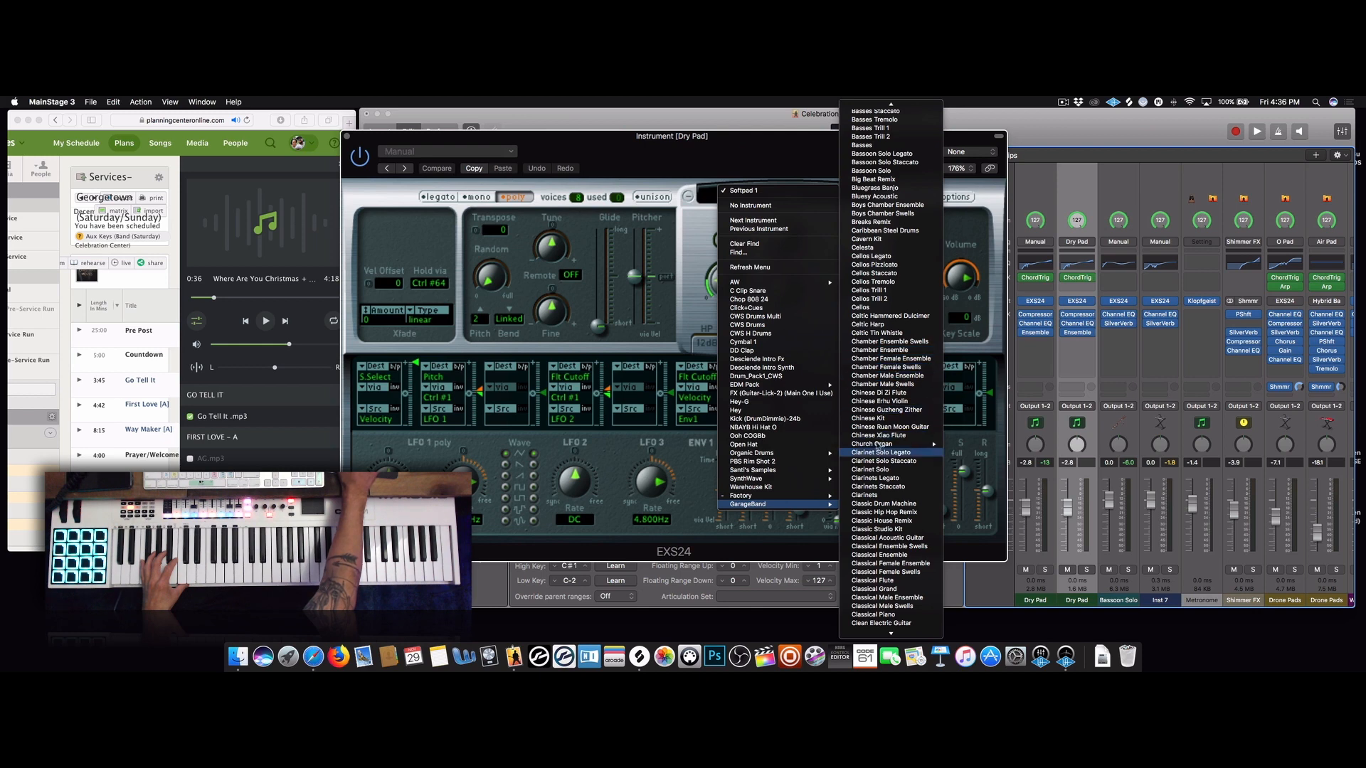
mouse_move(878, 443)
scroll(889, 555, down, 2)
scroll(889, 554, down, 1)
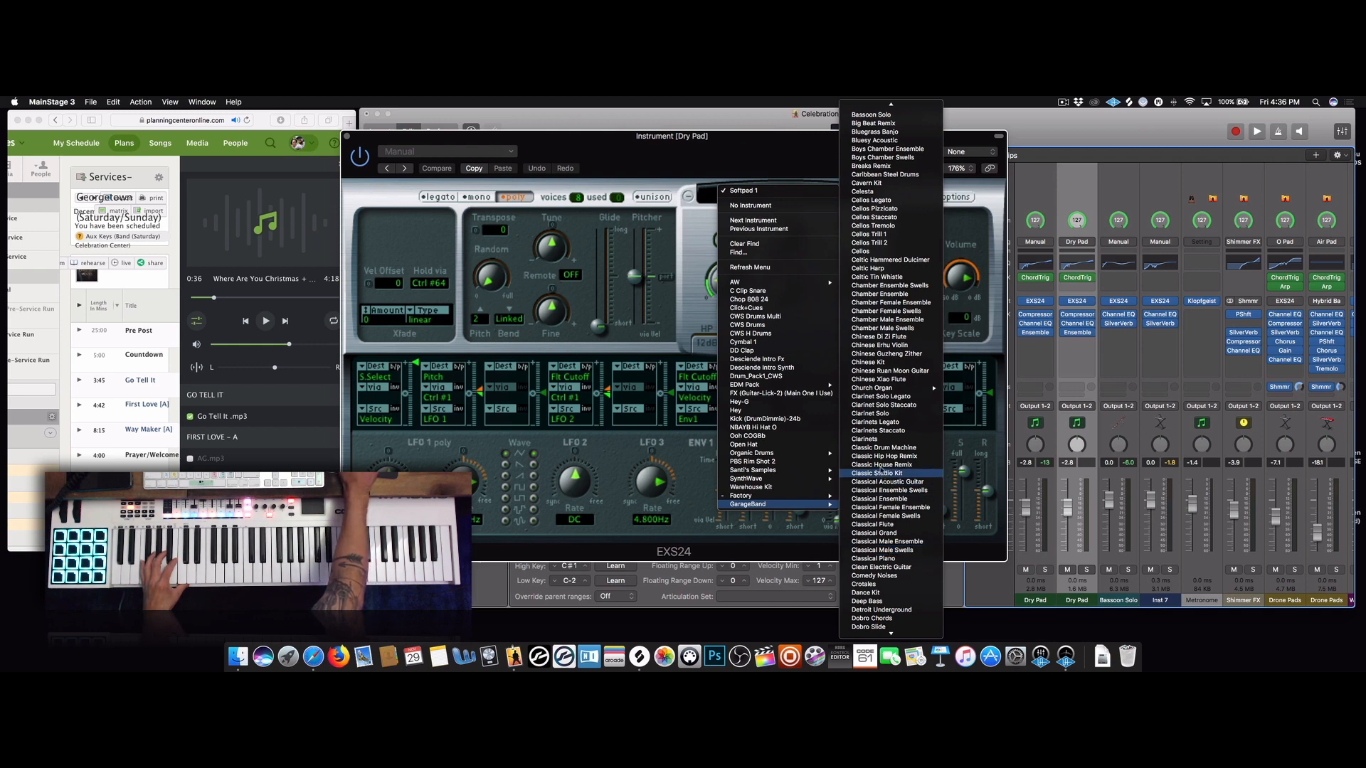
scroll(879, 457, down, 8)
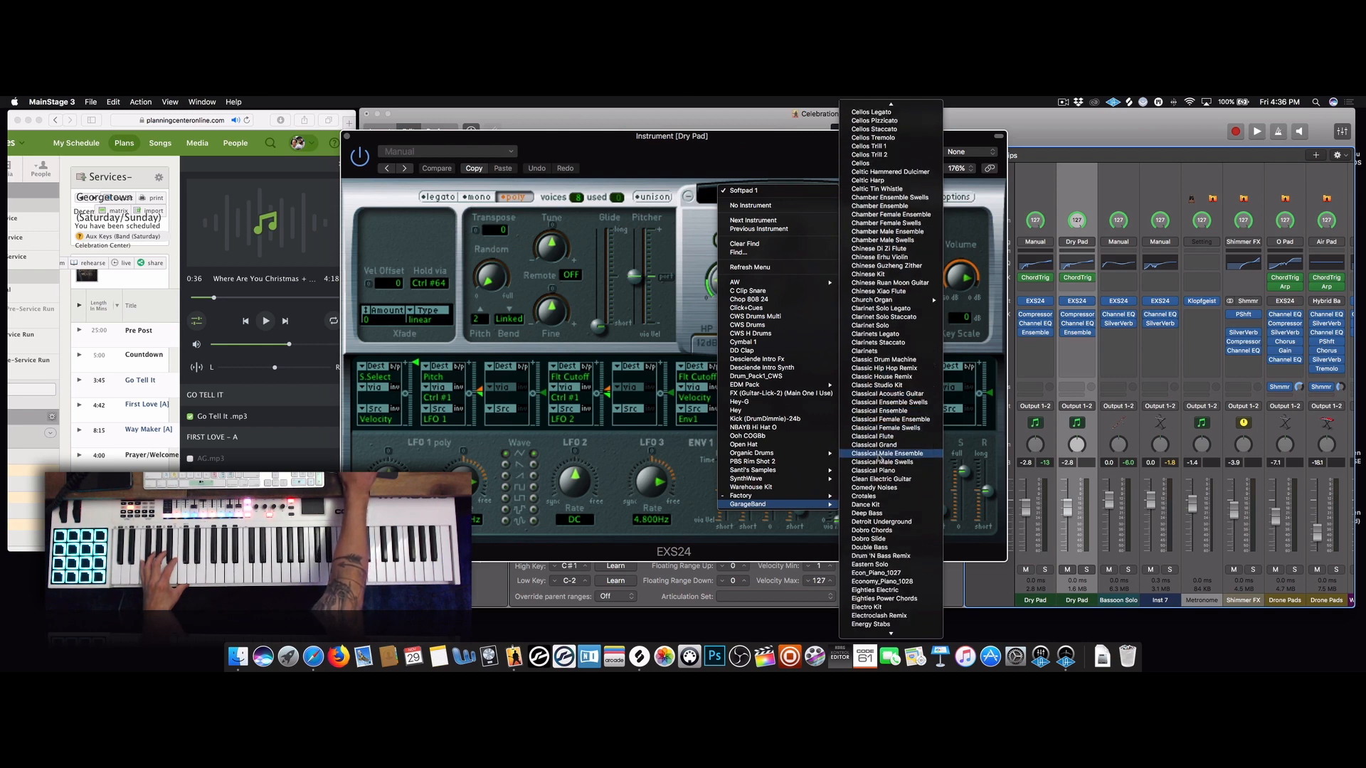
scroll(879, 457, down, 14)
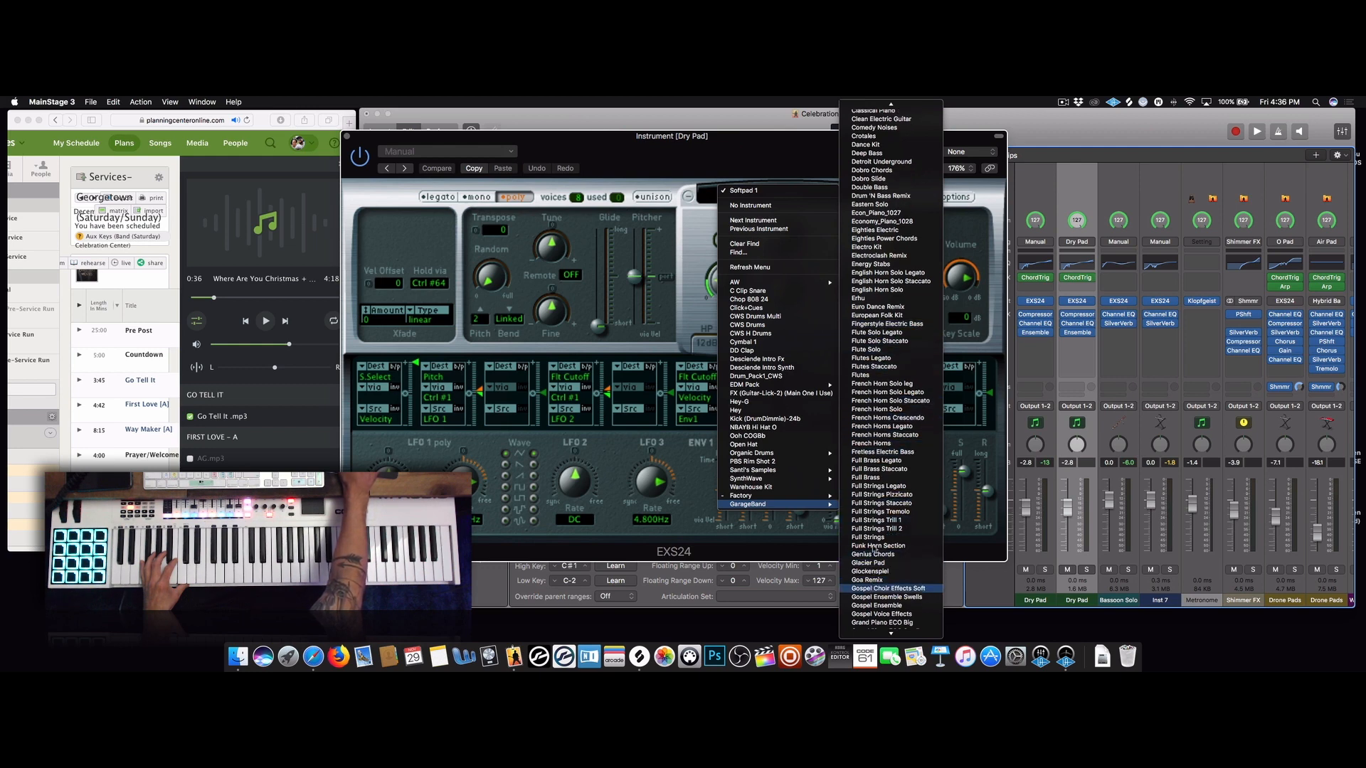
scroll(874, 365, up, 3)
scroll(874, 365, up, 18)
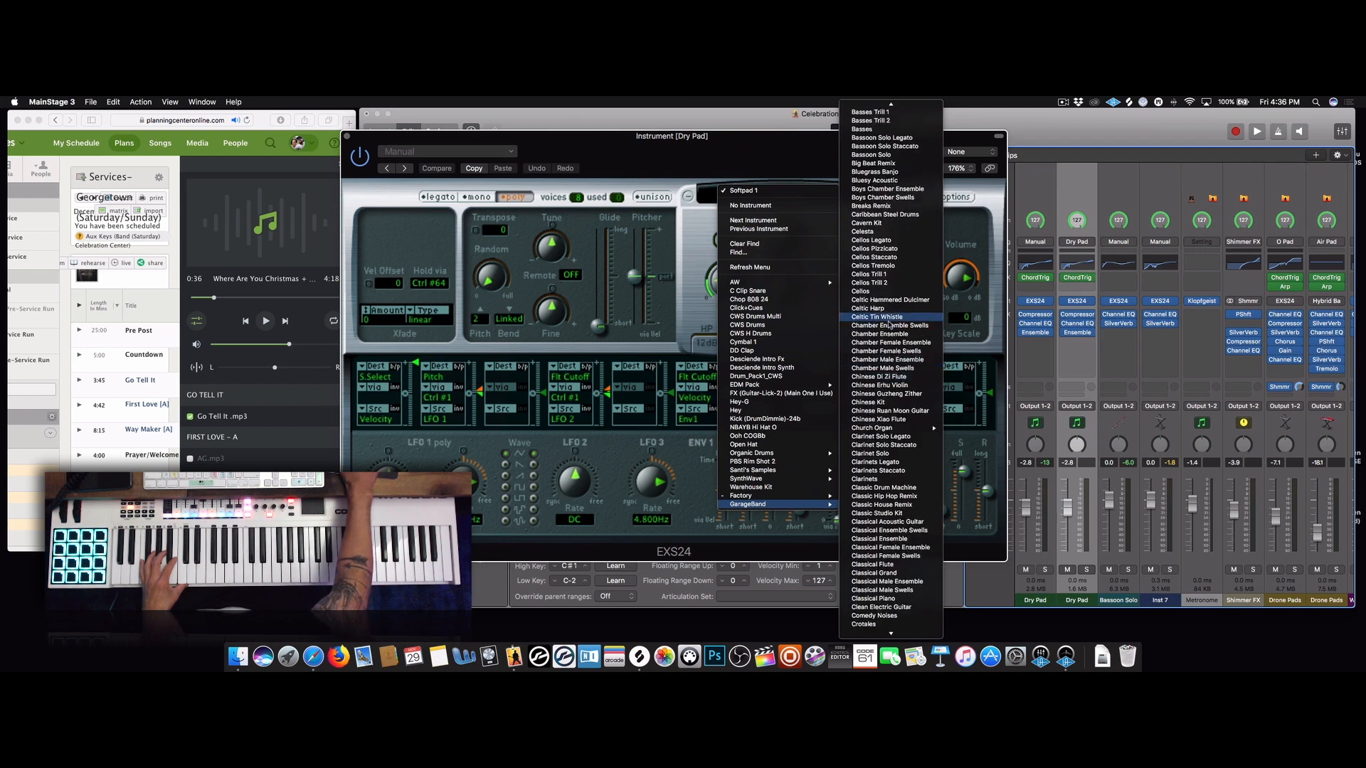
scroll(889, 323, up, 8)
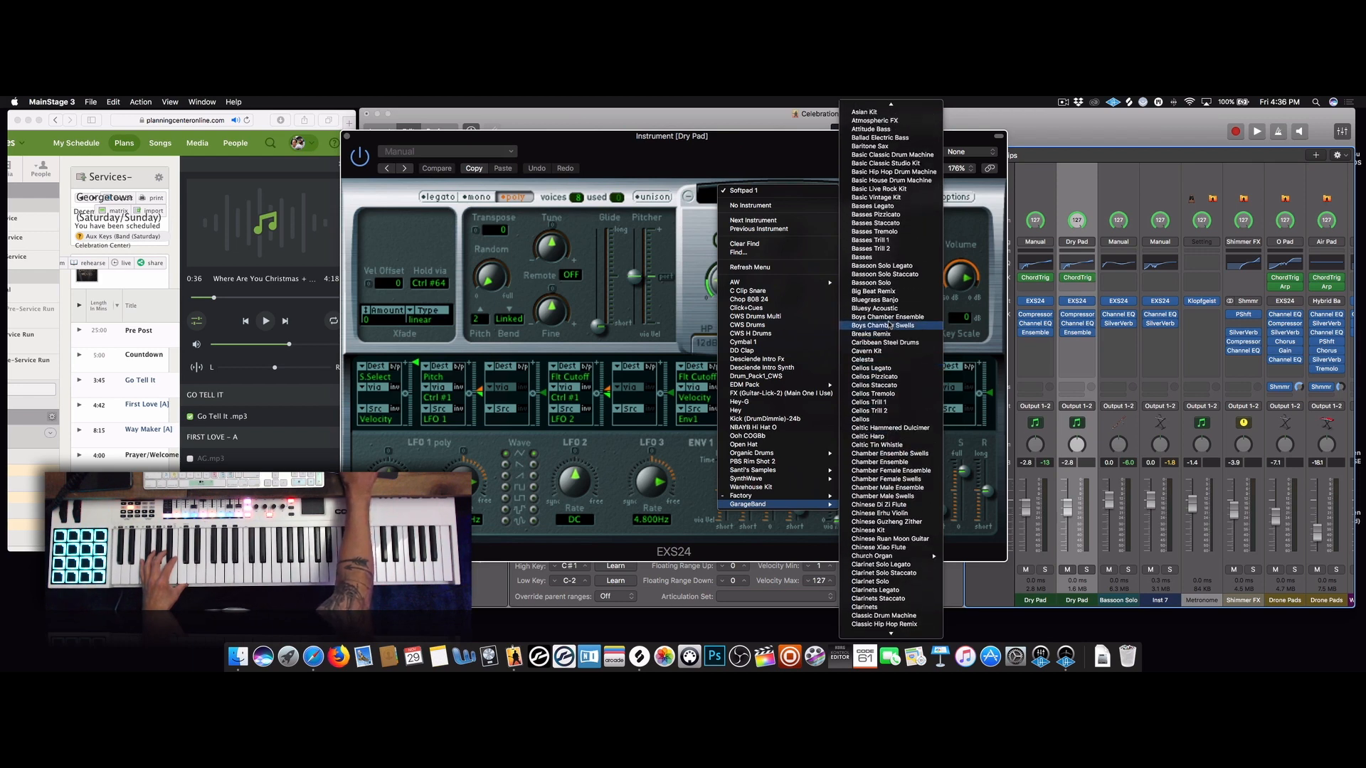
scroll(889, 324, up, 2)
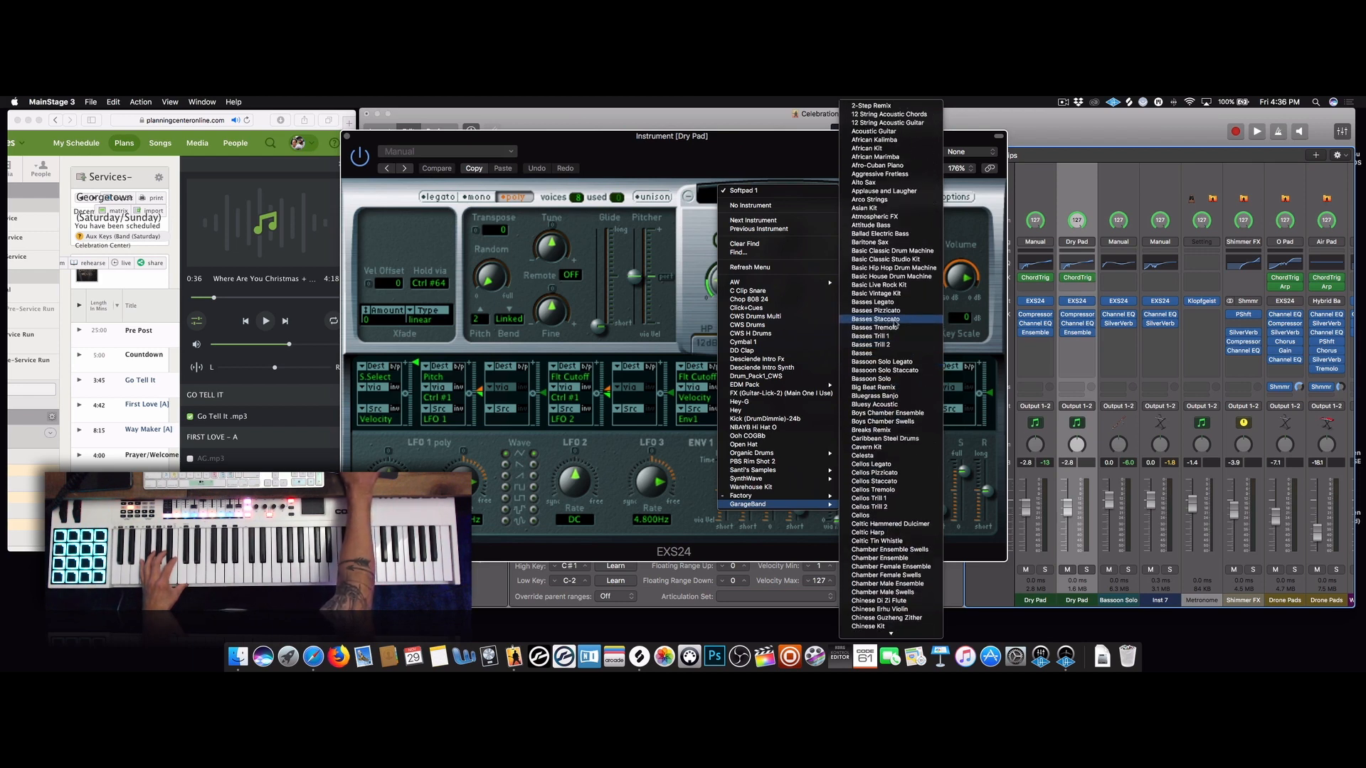
scroll(904, 329, down, 6)
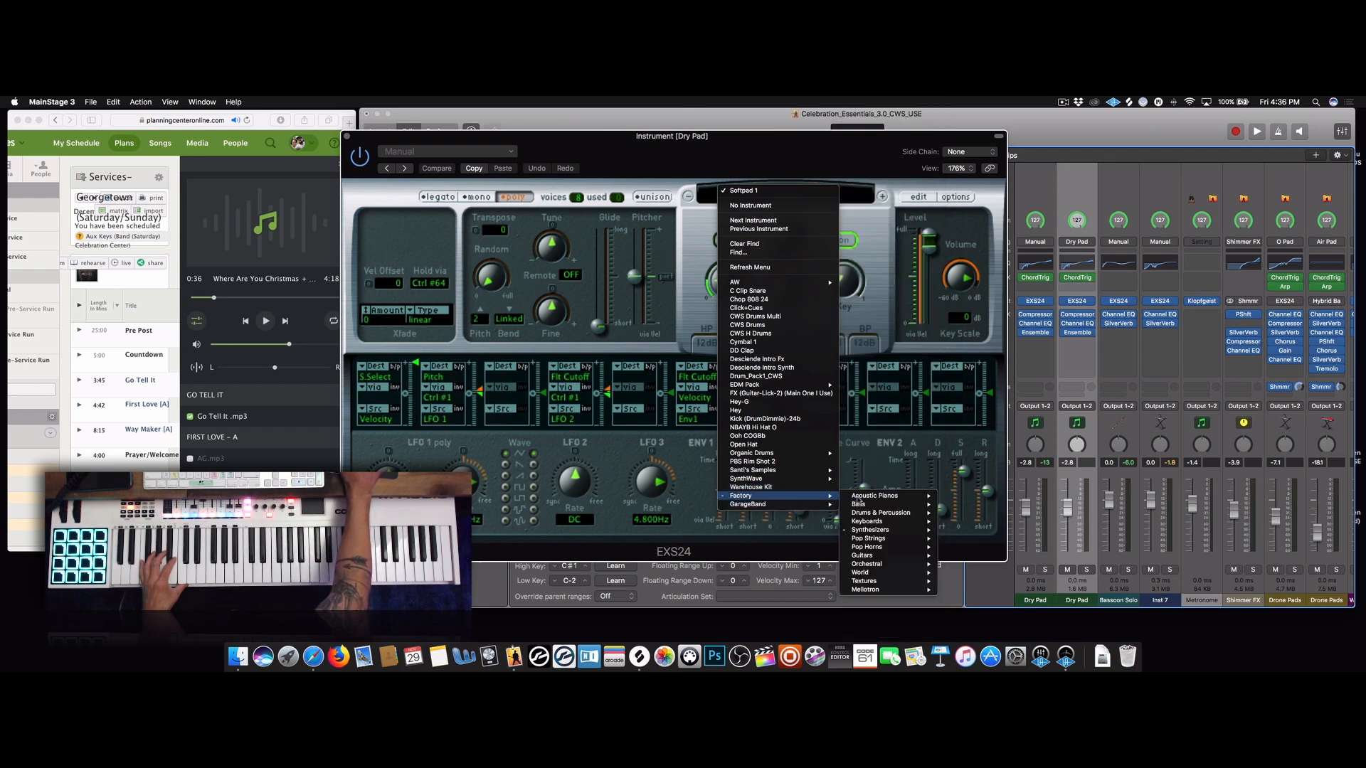
Load the String Ensemble instrument from the Factory Orchestral Strings category into the duplicated strip's EXS24
mouse_move(886, 540)
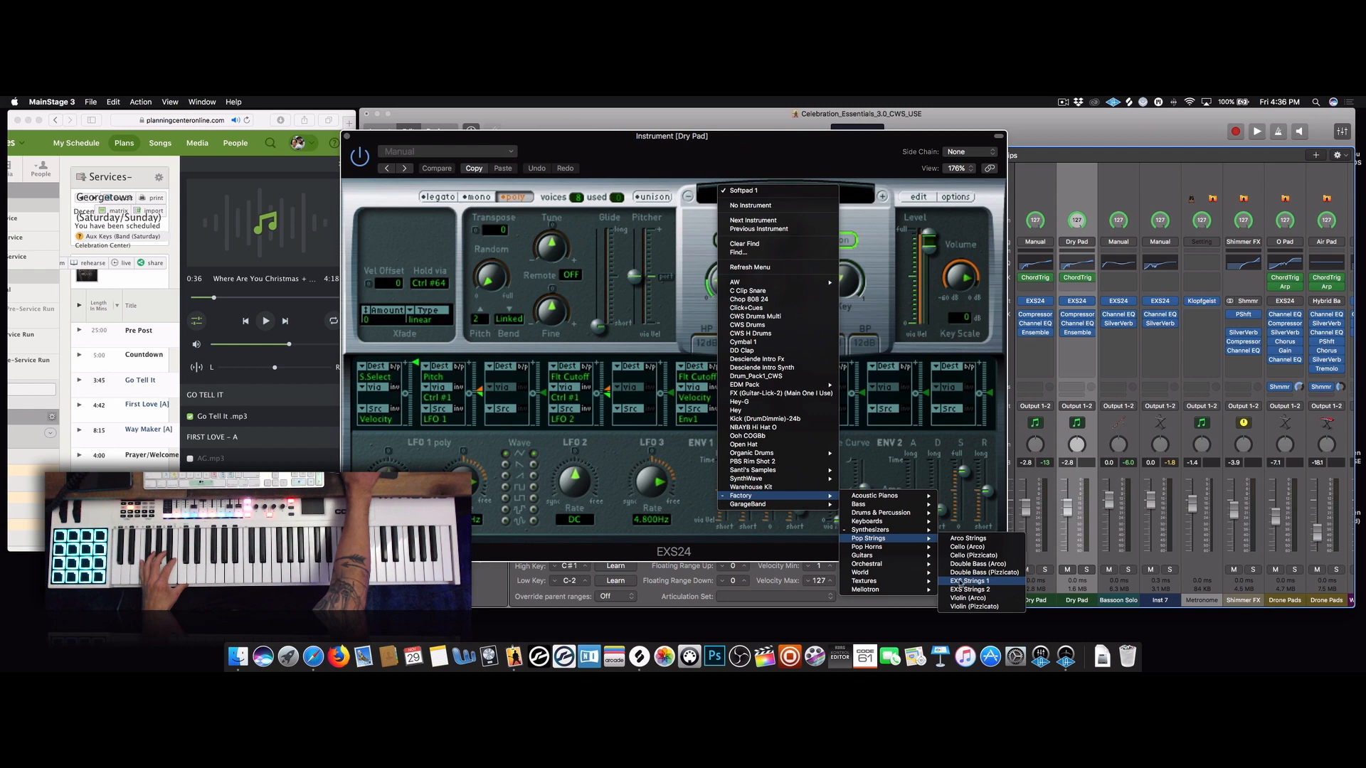
mouse_move(886, 564)
mouse_move(980, 602)
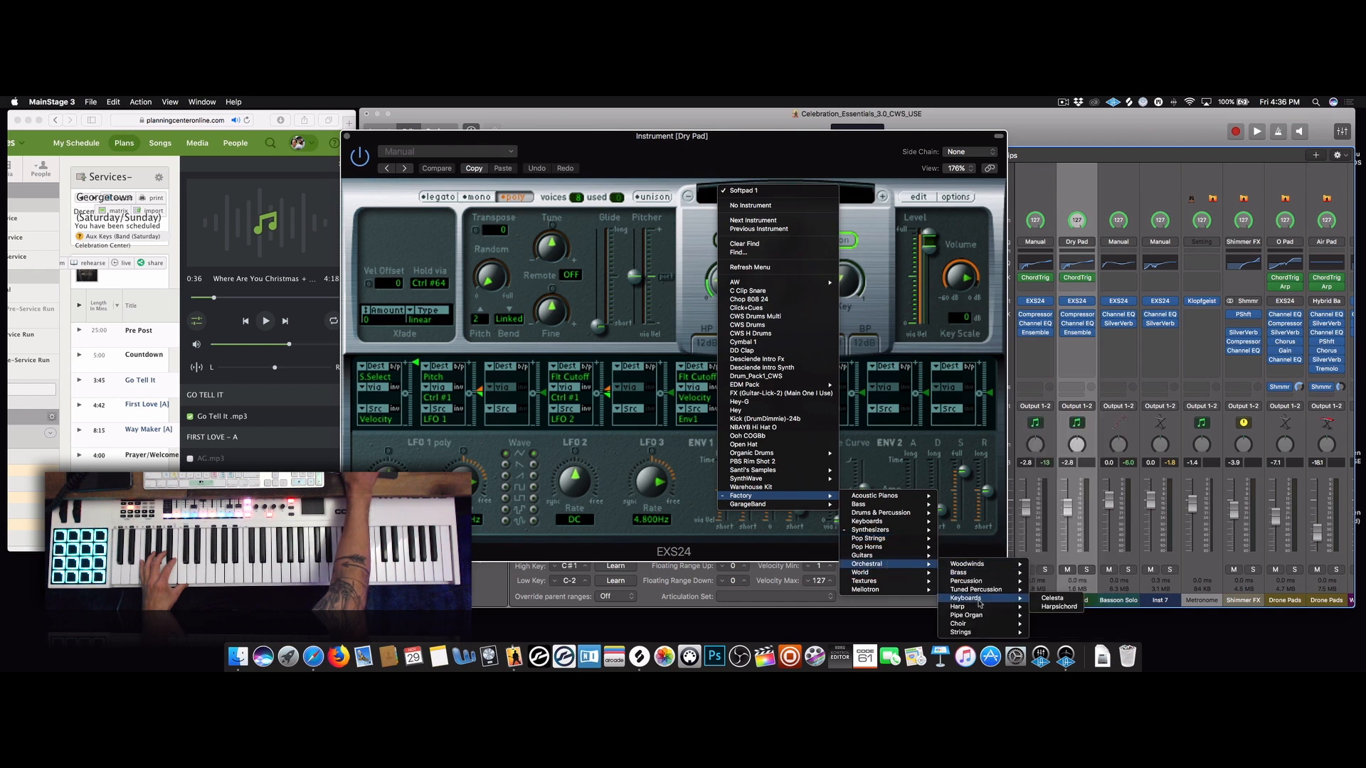
mouse_move(968, 634)
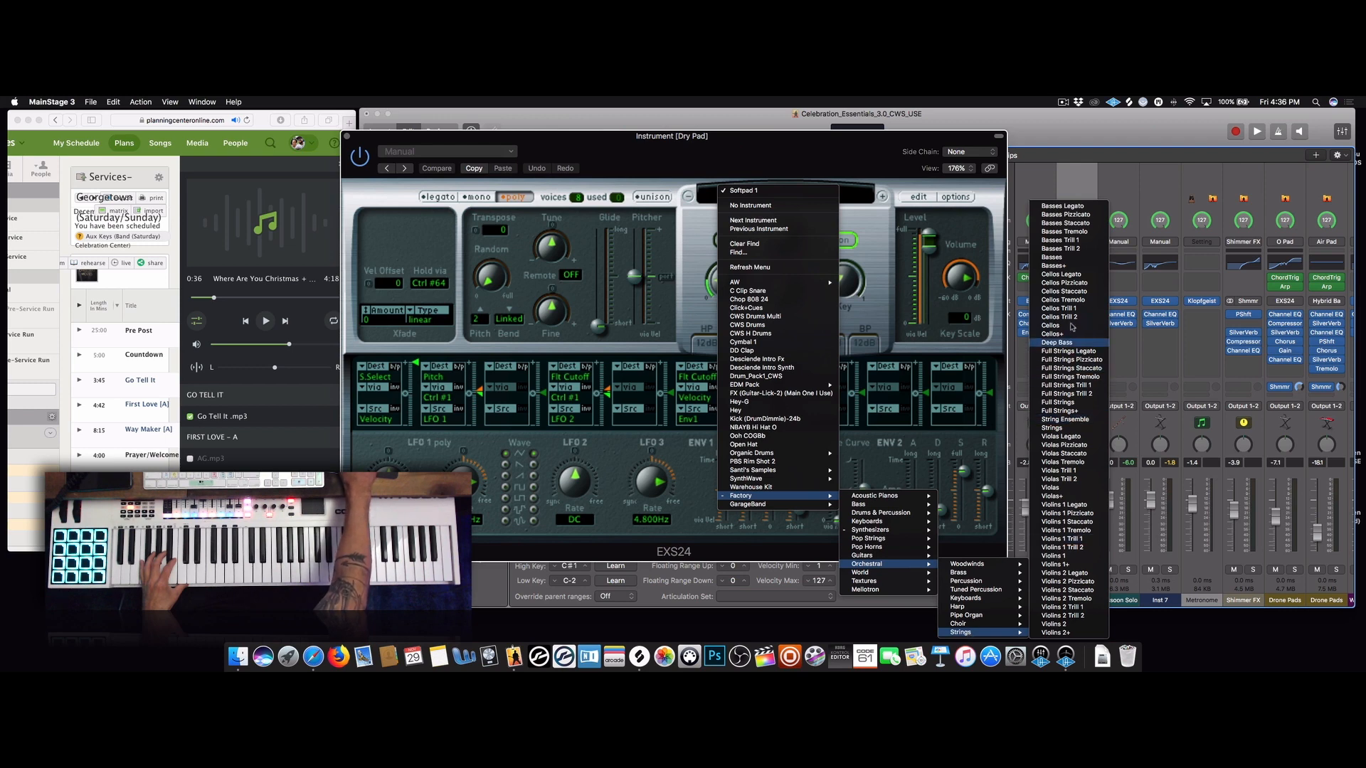
click(1063, 420)
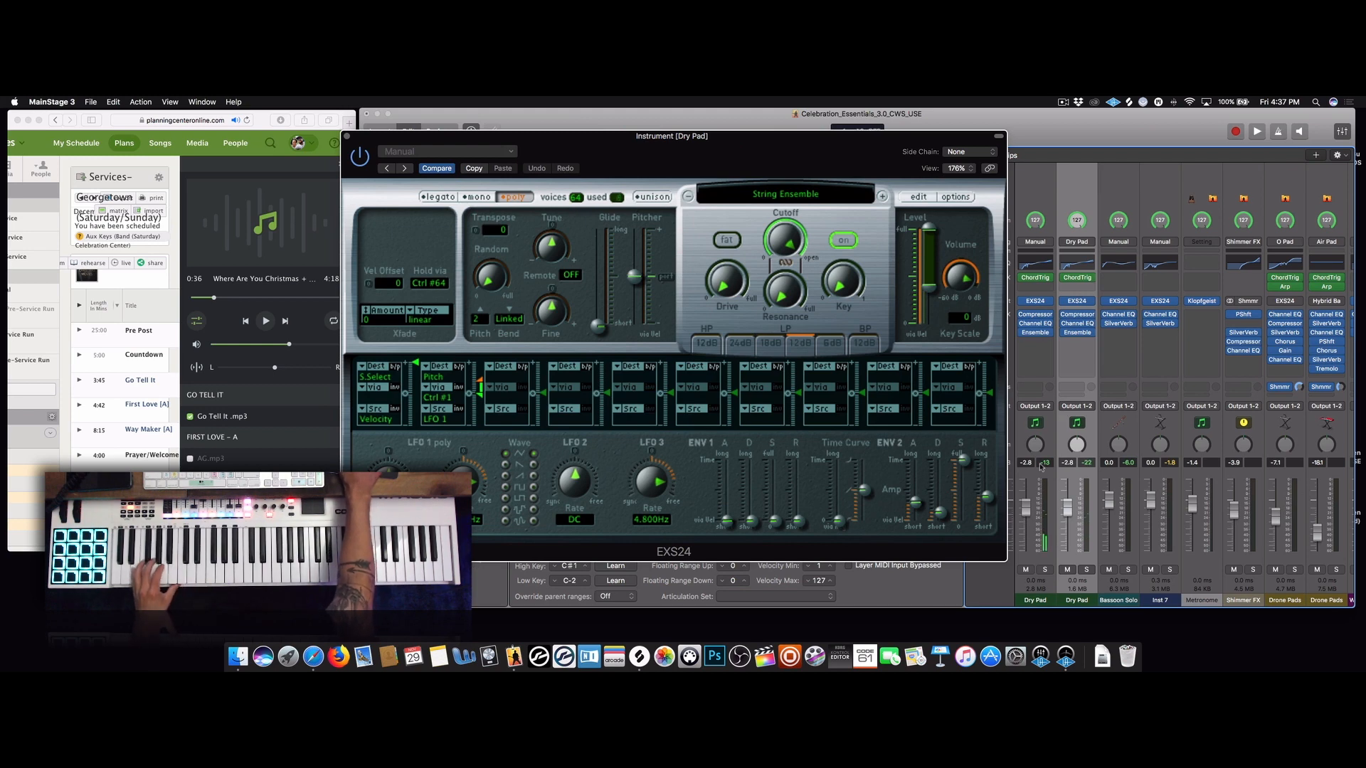
Solo the duplicated Dry Pad strip and rename it "Strings"
click(1086, 570)
double_click(1077, 602)
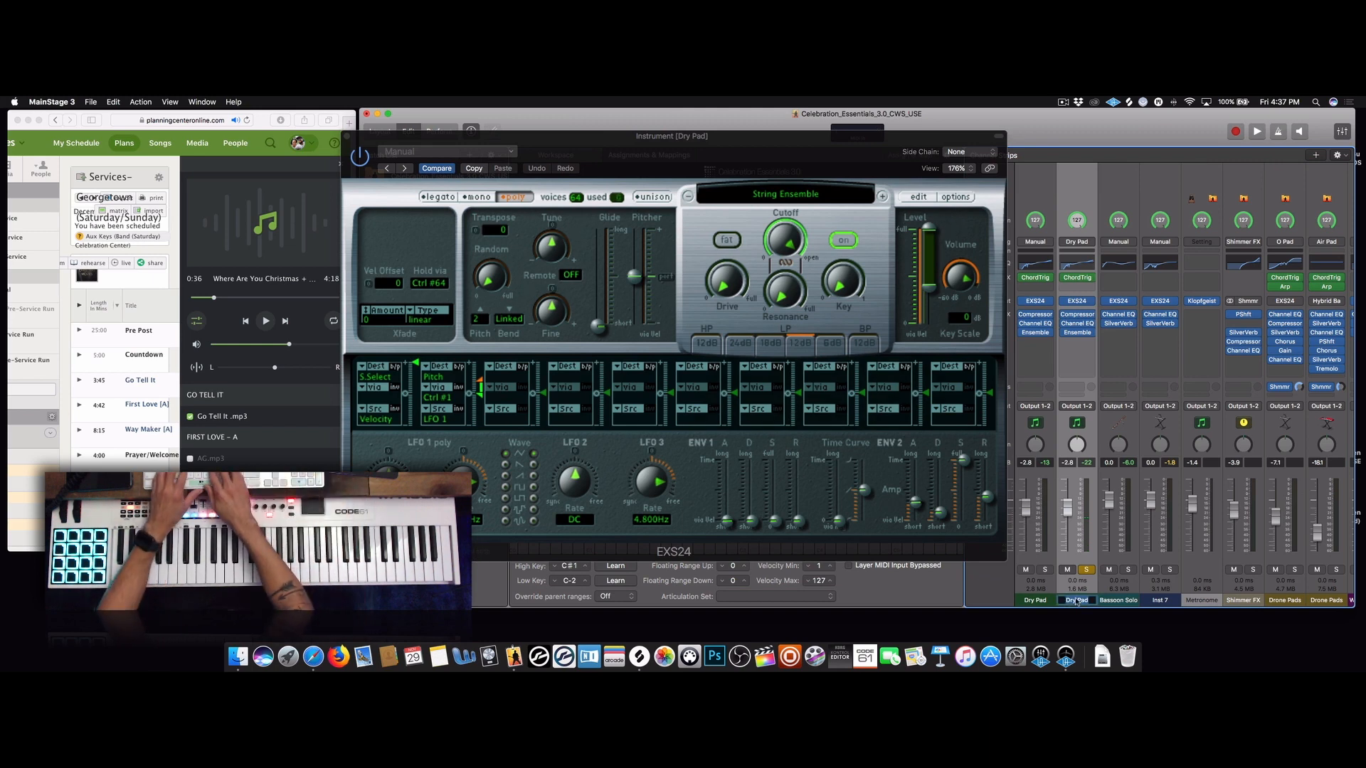
text(Strings)
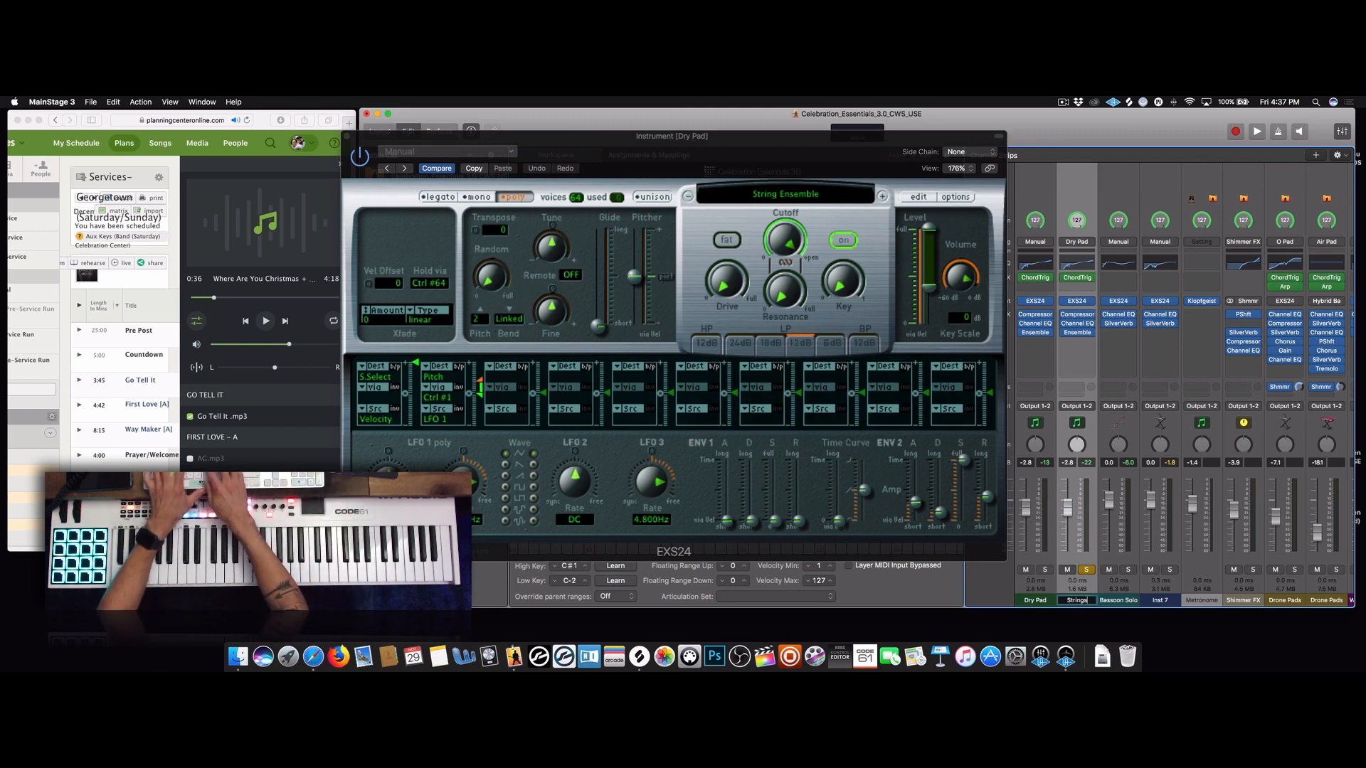
key(Return)
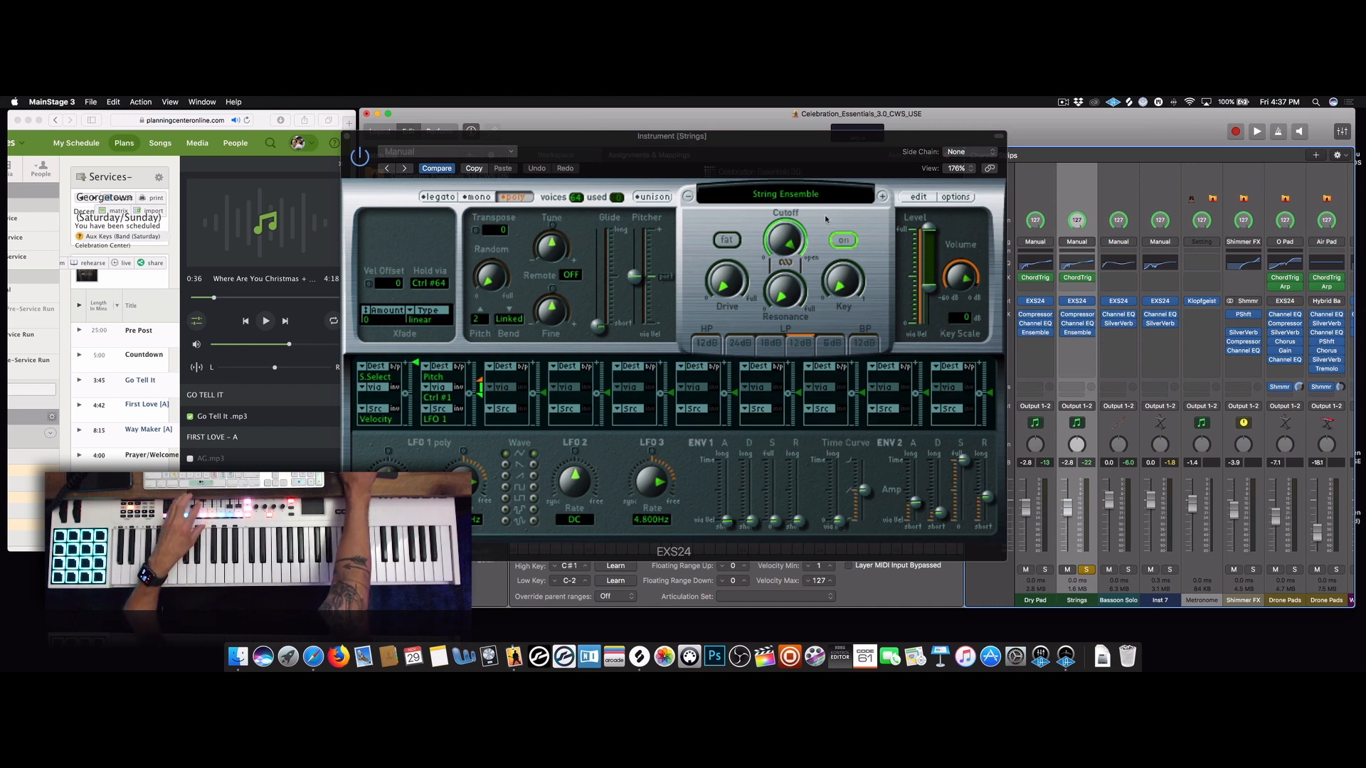
Advance the Strings strip's EXS24 instrument to Violas Pizzicato and play a short passage of the reference song for comparison
click(882, 196)
click(882, 197)
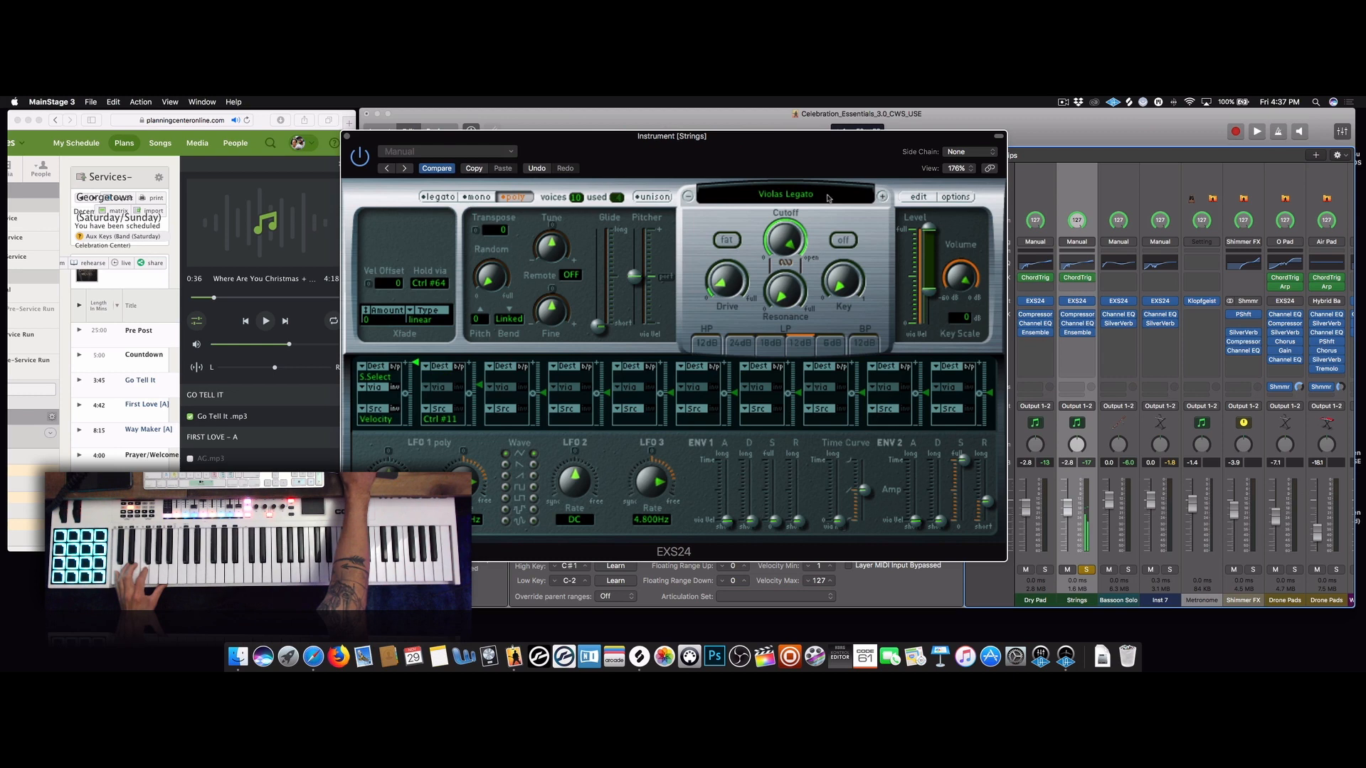
click(882, 197)
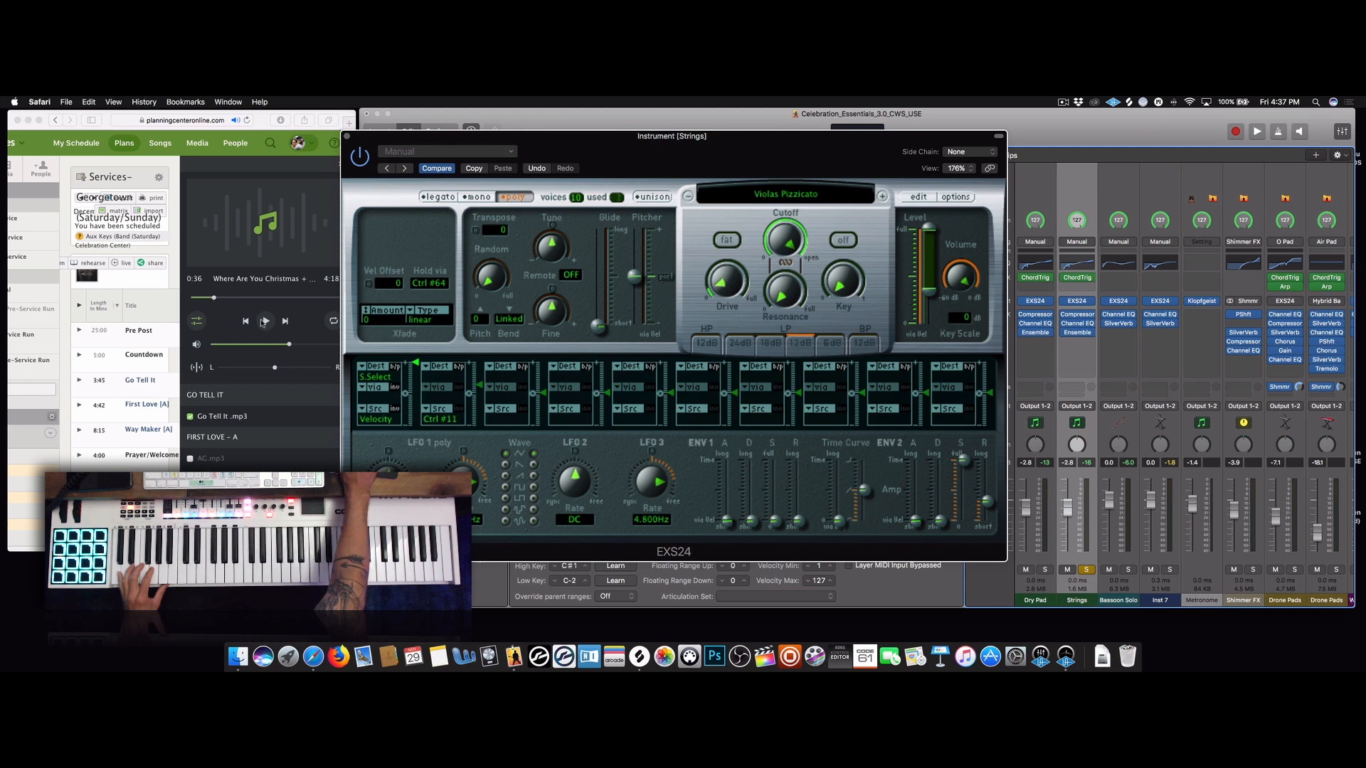
click(263, 322)
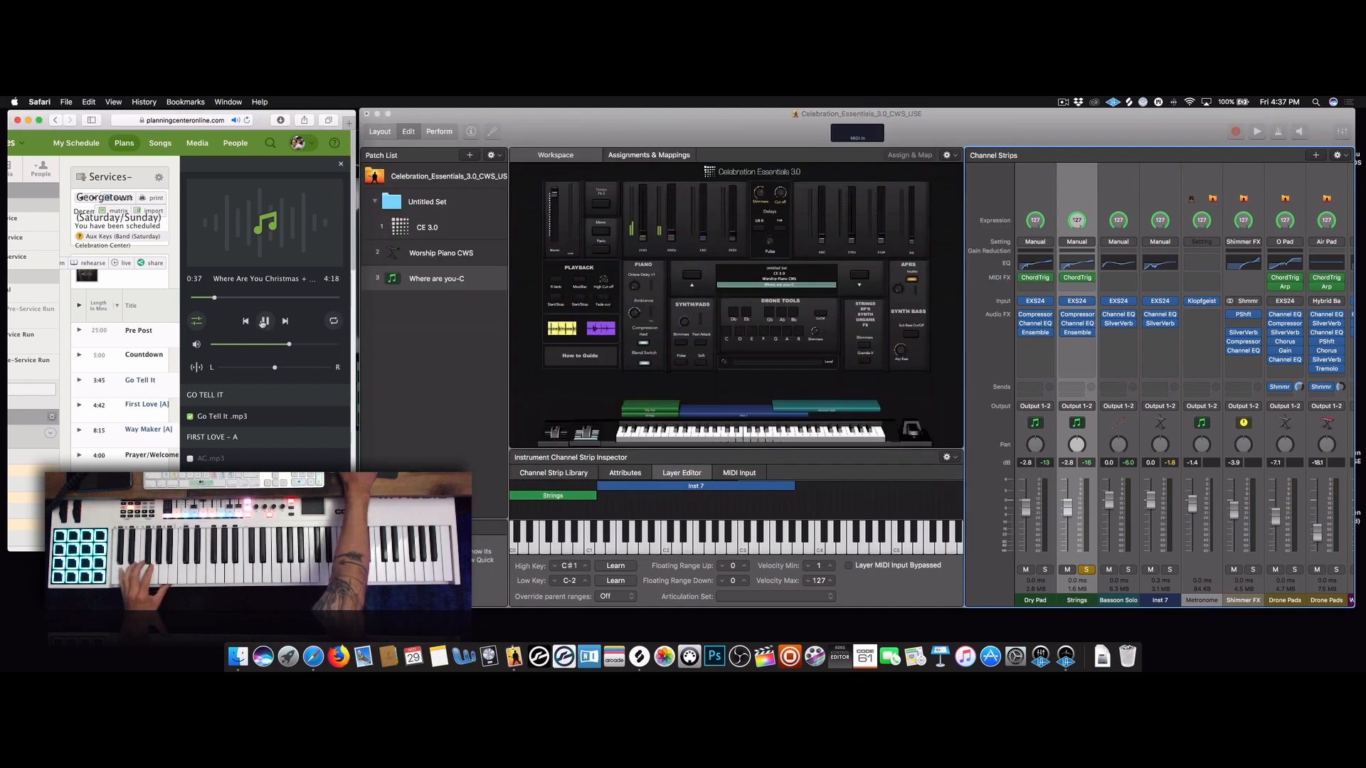
click(263, 322)
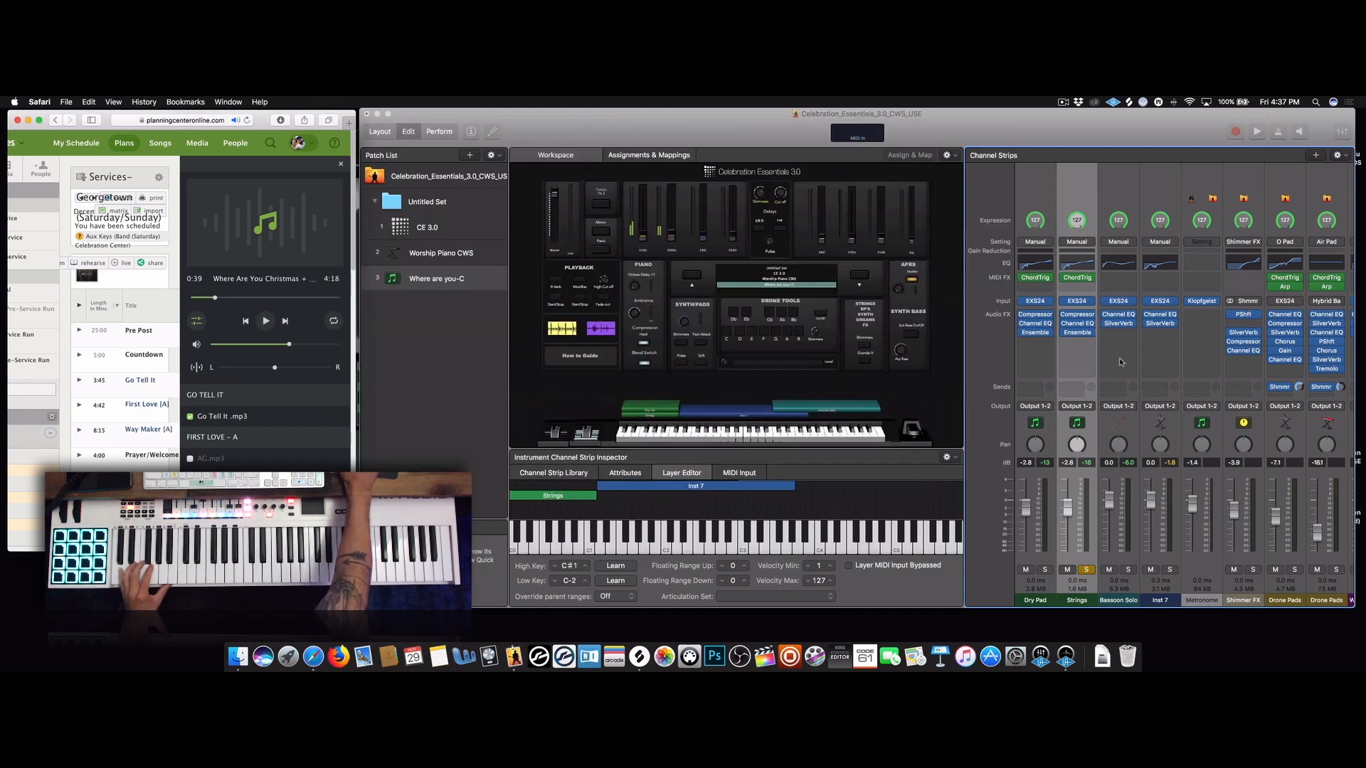
Reopen the Strings strip's EXS24 and advance its instrument from Violas Pizzicato to Violins 1 Tremolo
click(1072, 303)
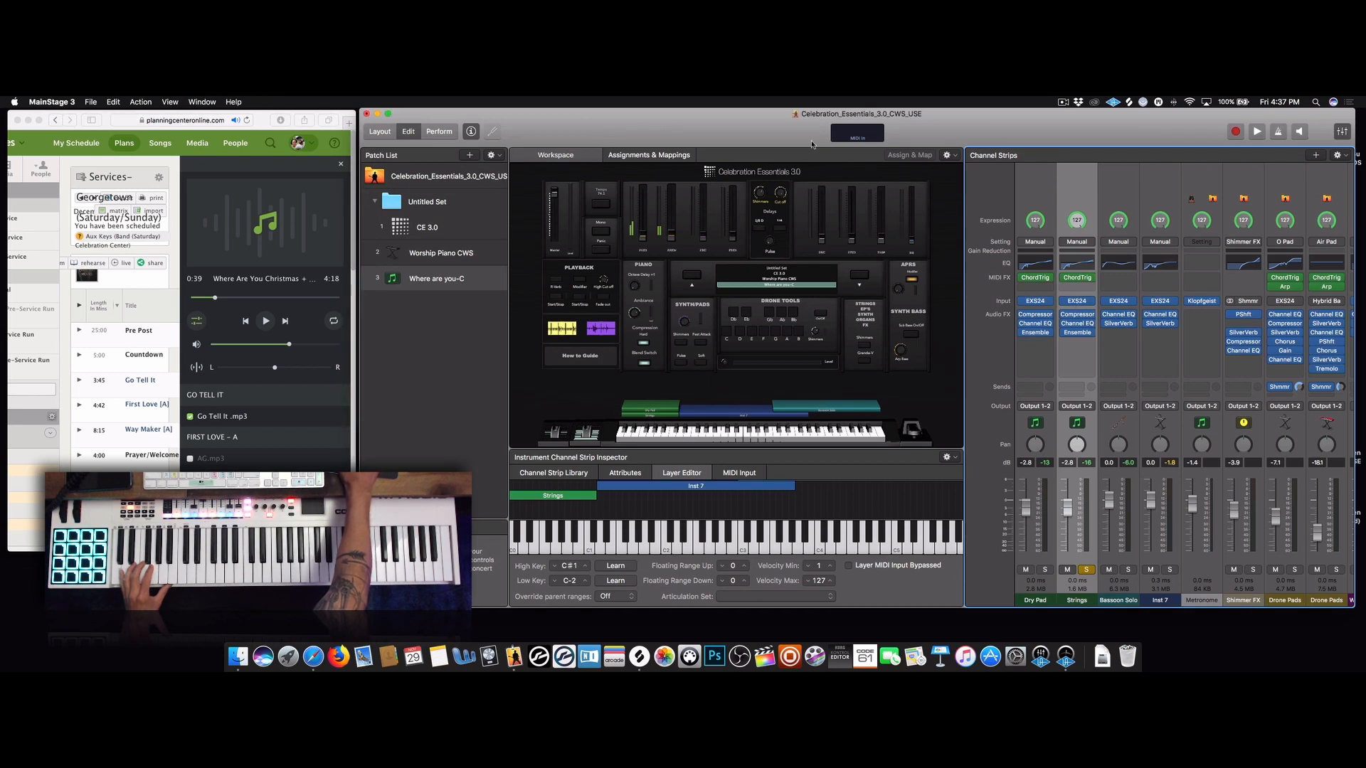
click(1077, 302)
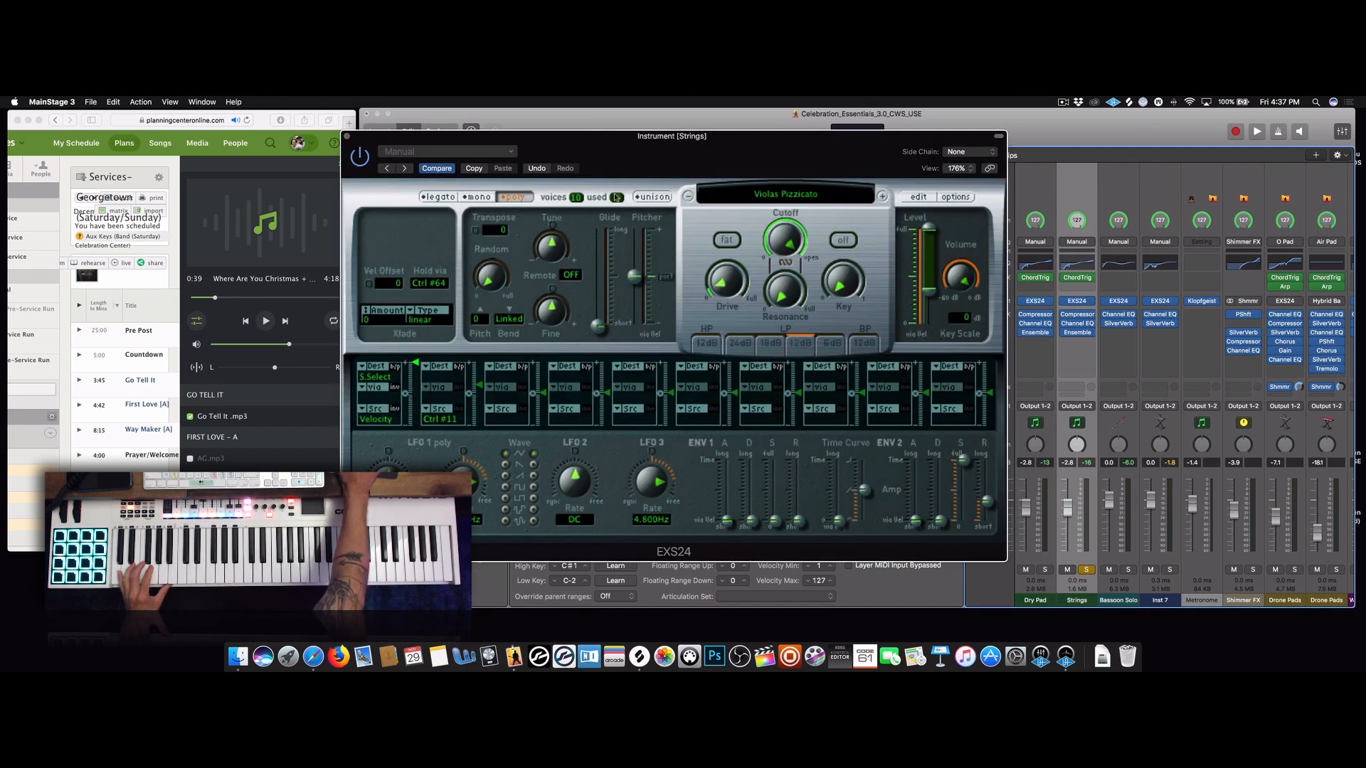
click(780, 193)
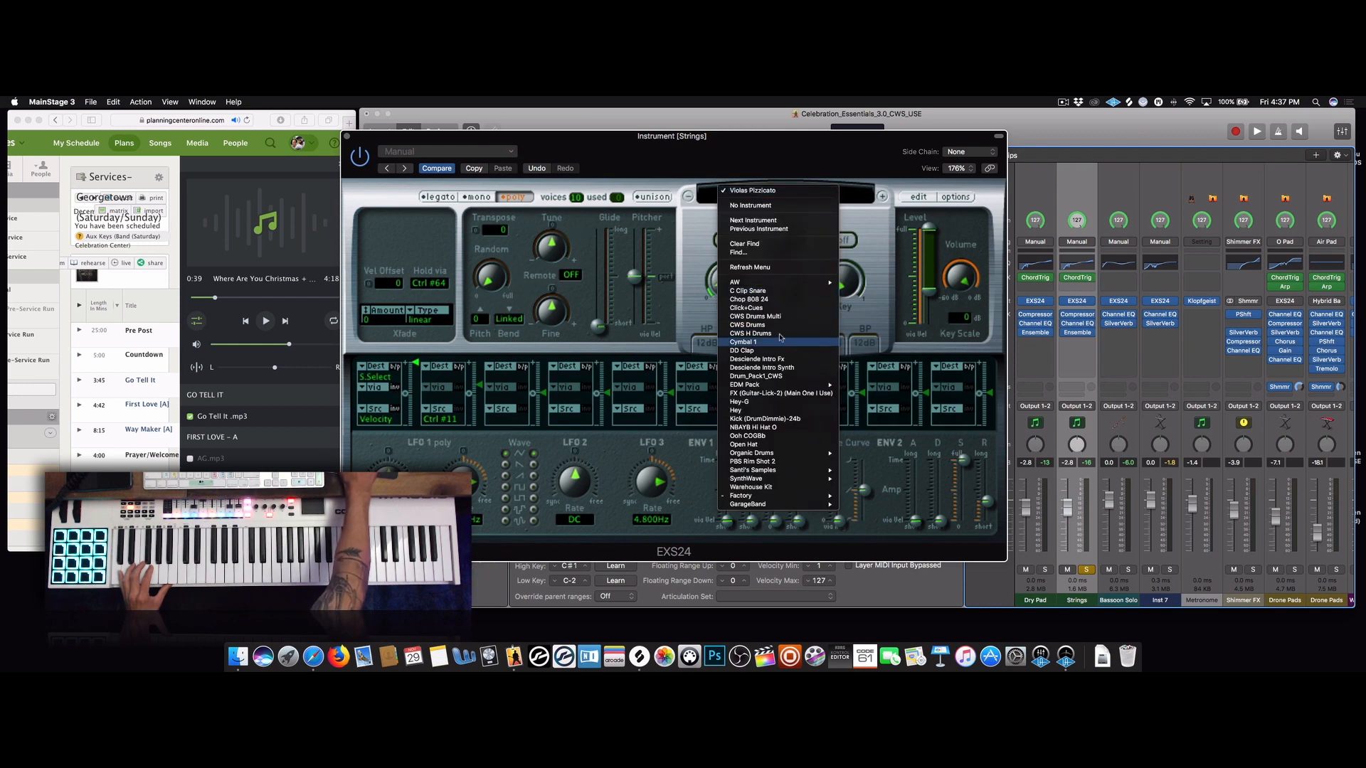
click(873, 245)
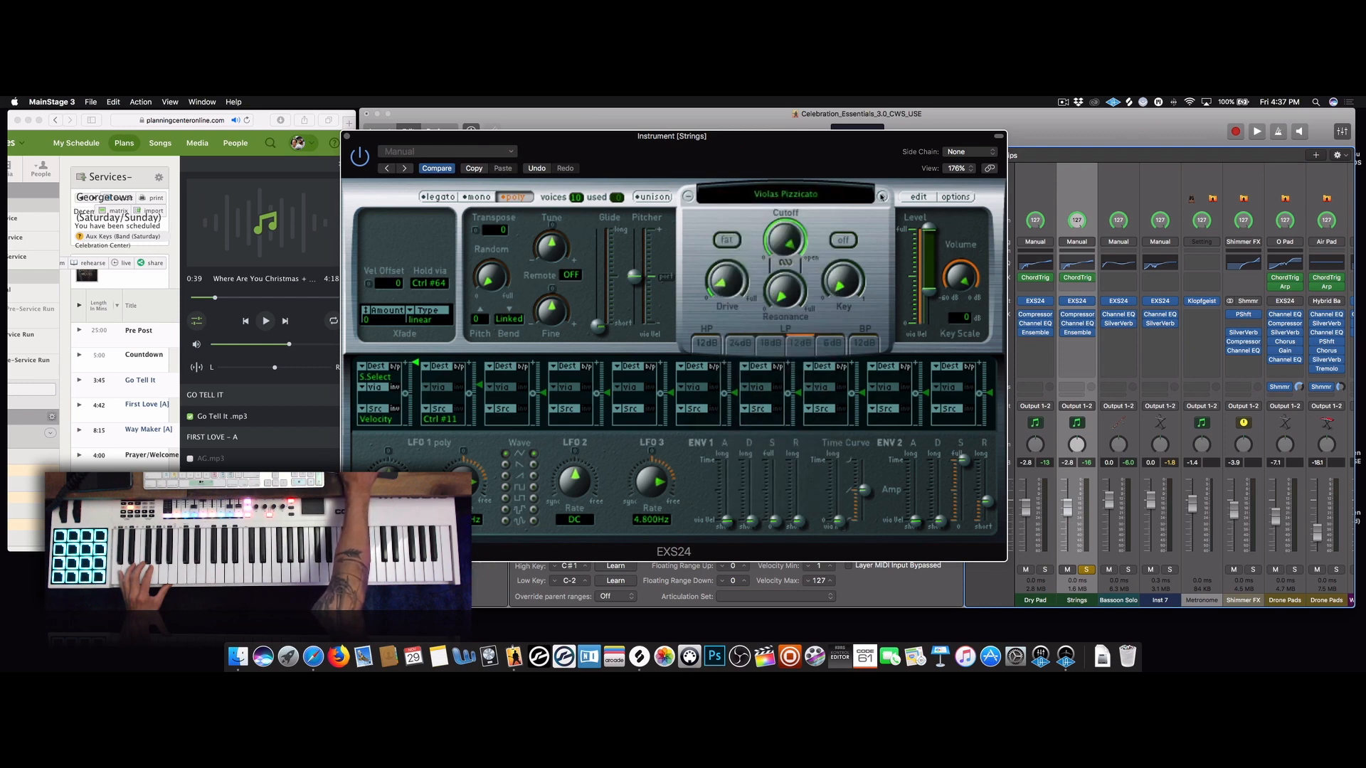
click(882, 197)
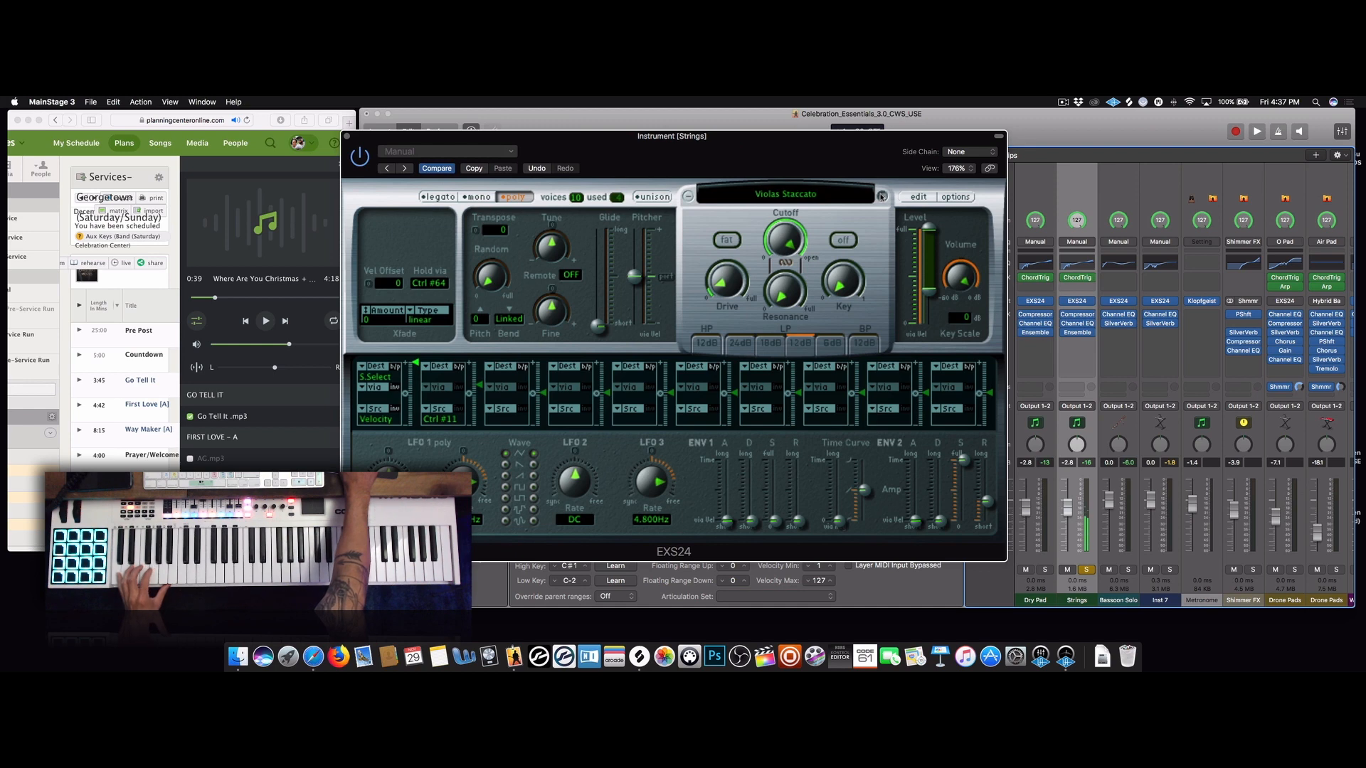
click(883, 196)
click(882, 196)
click(882, 196)
click(883, 196)
click(882, 197)
click(882, 196)
click(882, 196)
click(882, 197)
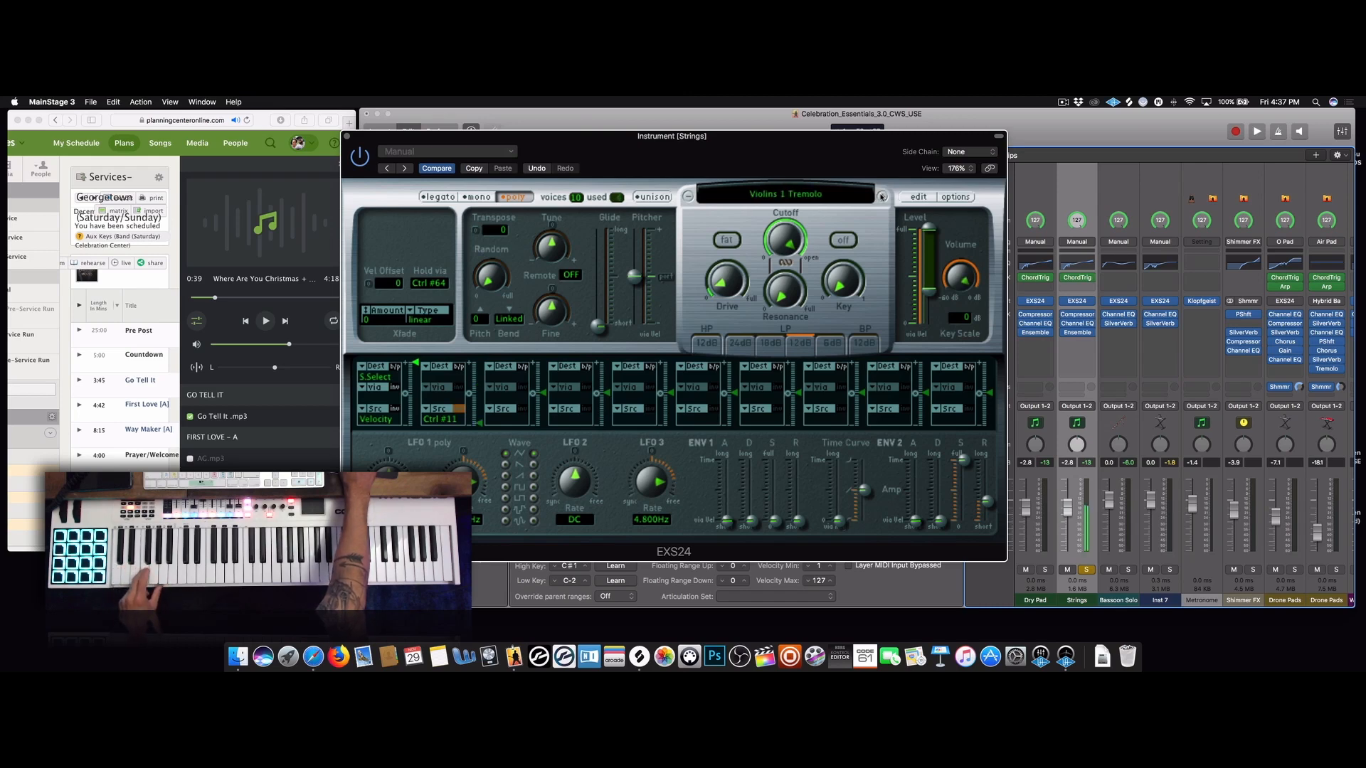
Inspect the Ensemble effect's settings on the Strings strip and close its window again
click(1078, 334)
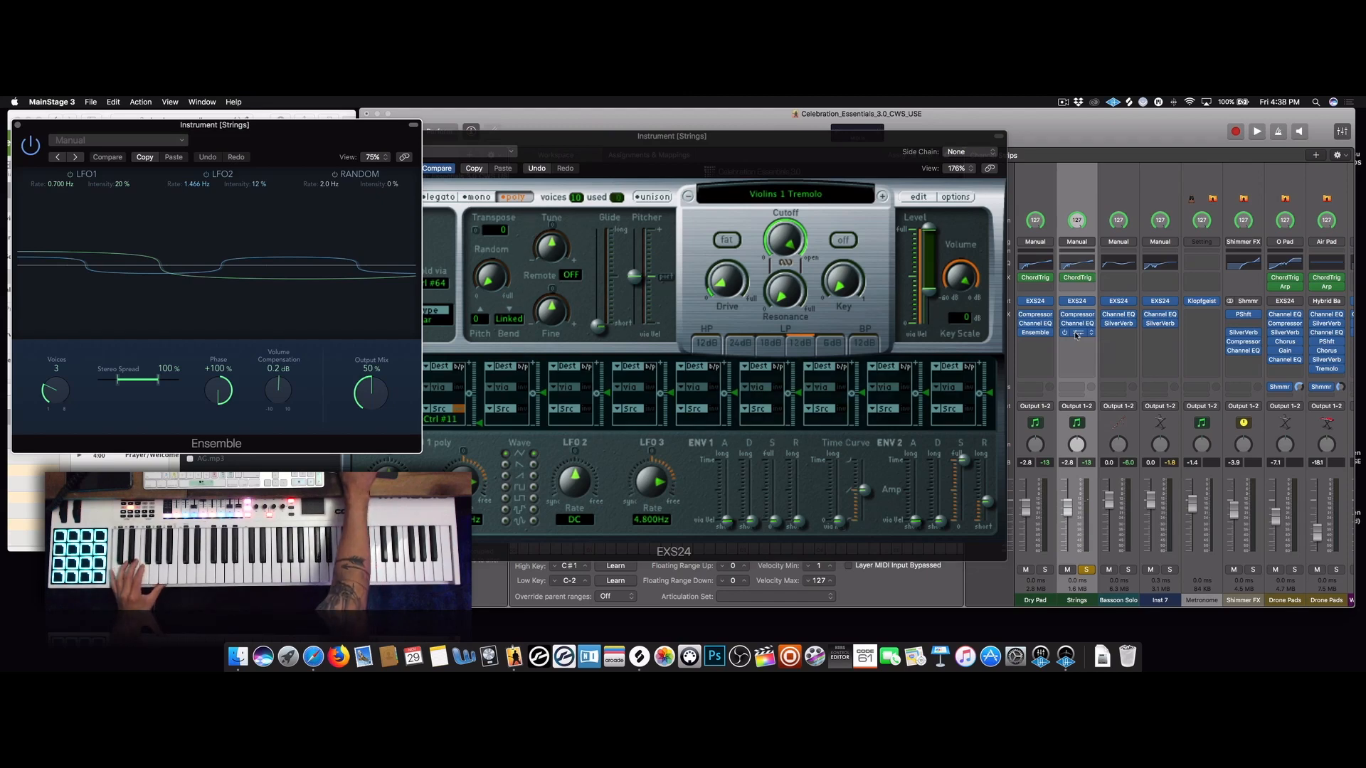
click(1079, 333)
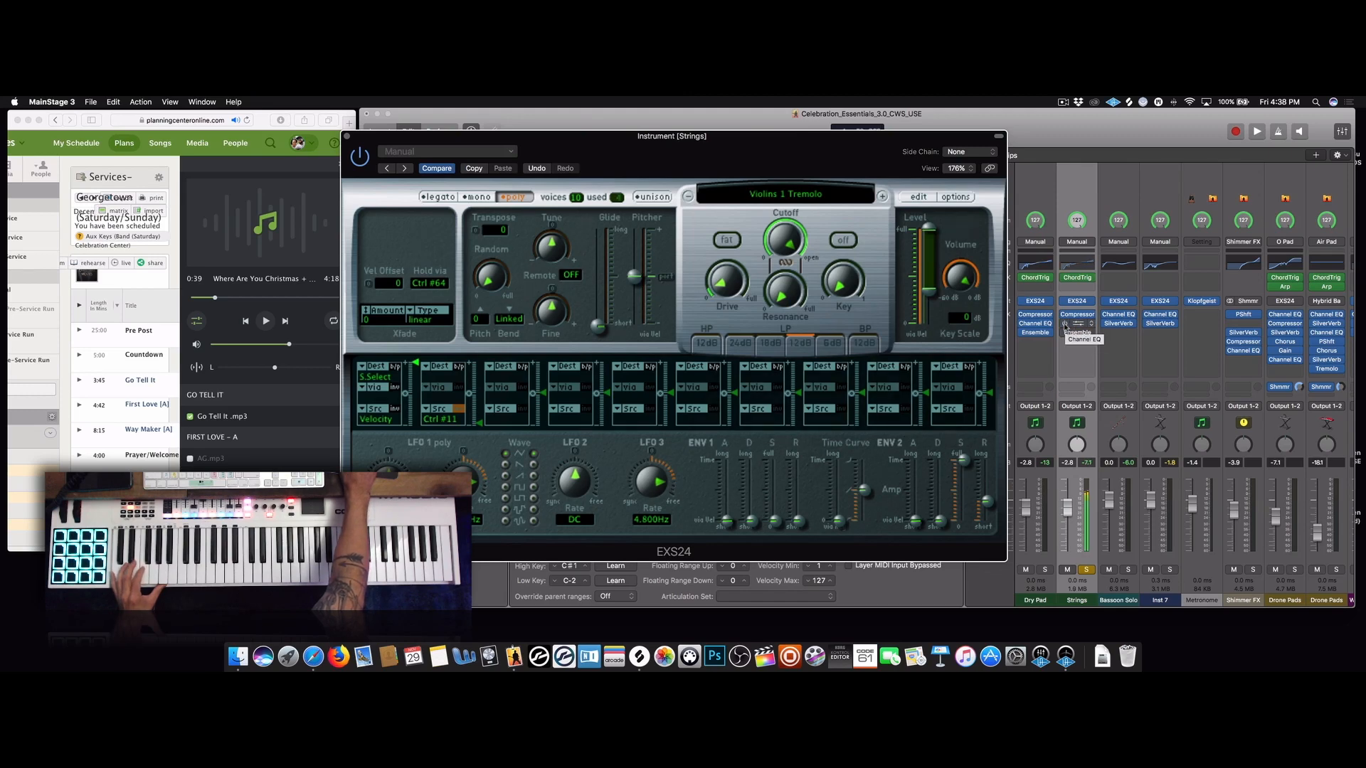
Open the Channel EQ on the Strings channel strip and recall its factory default setting in place of Organ EQ
click(1067, 324)
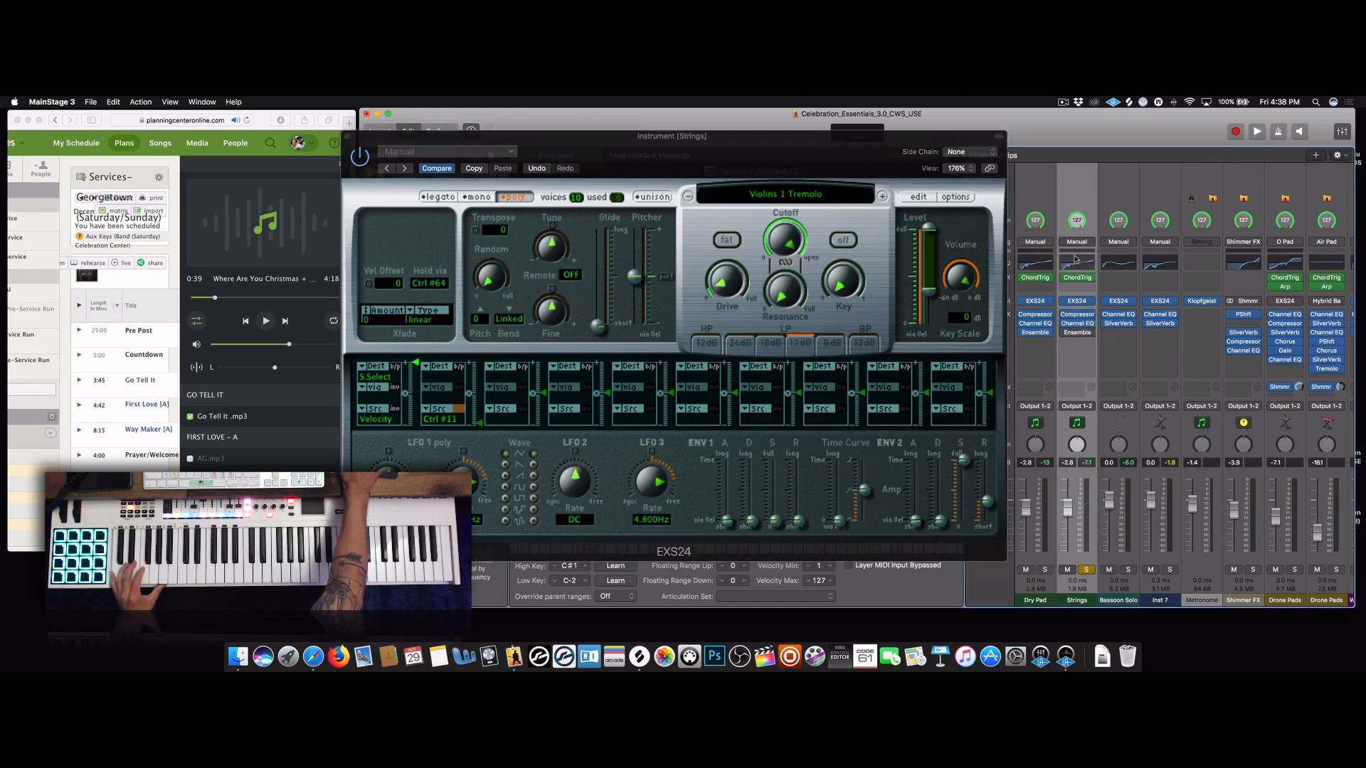
drag(298, 134, 498, 166)
click(383, 175)
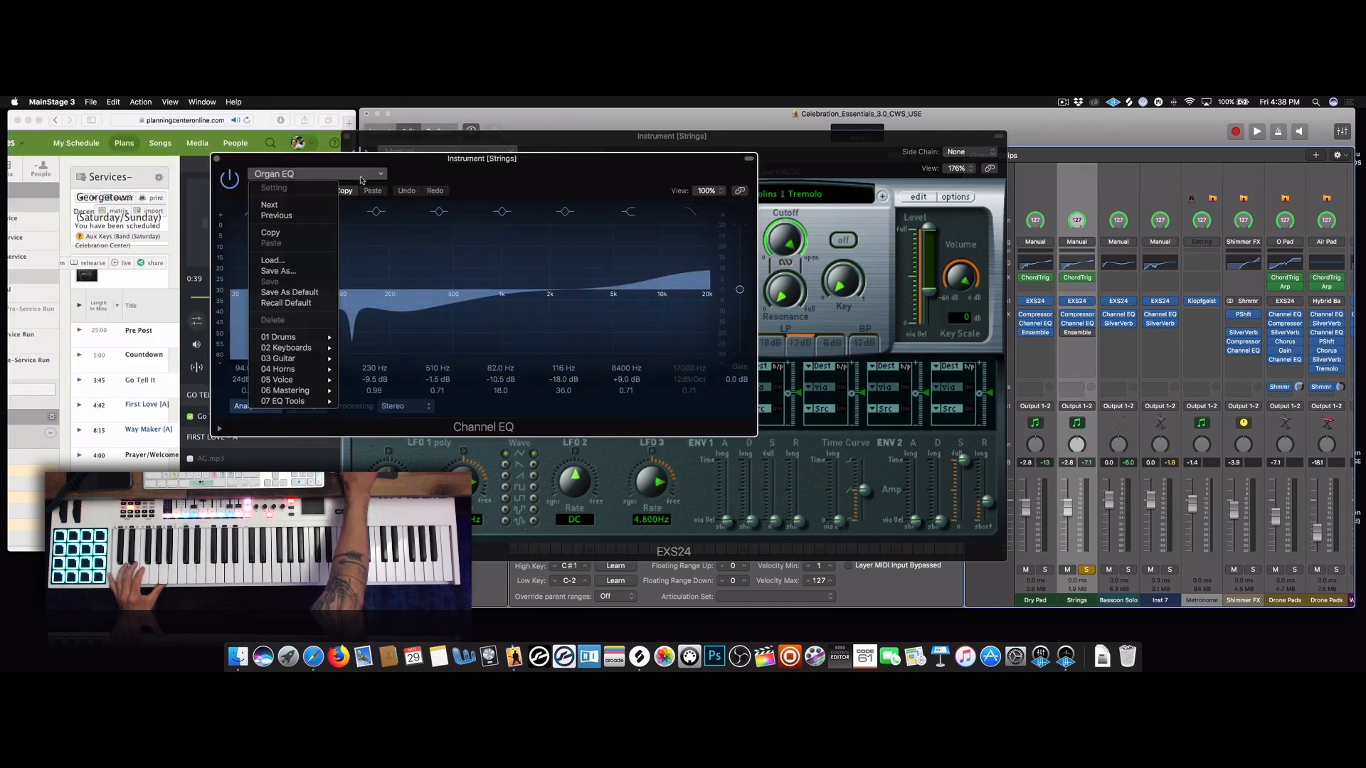
click(278, 302)
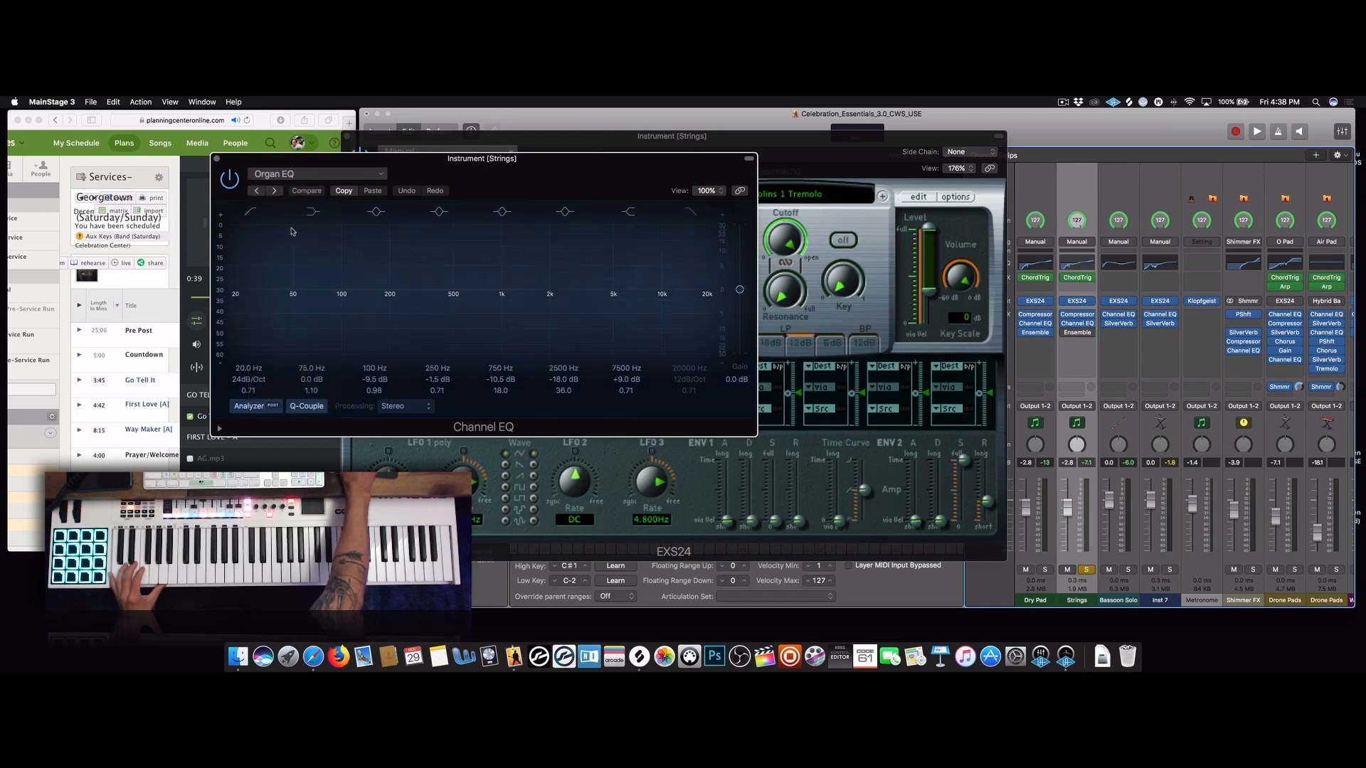
Enable the Strings EQ's low cut, raise its cutoff into the low mids, and dip the 830 Hz band to -4.0 dB
click(254, 212)
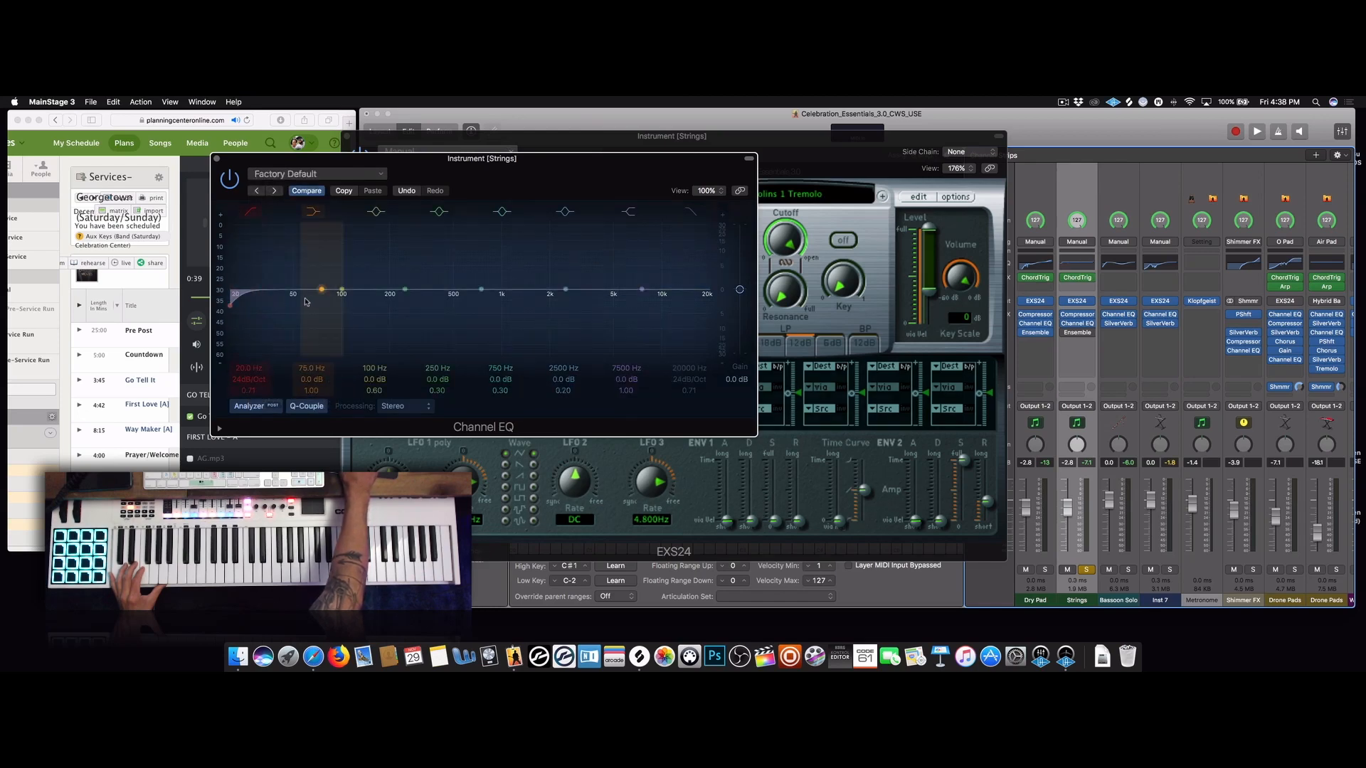
drag(313, 294, 411, 317)
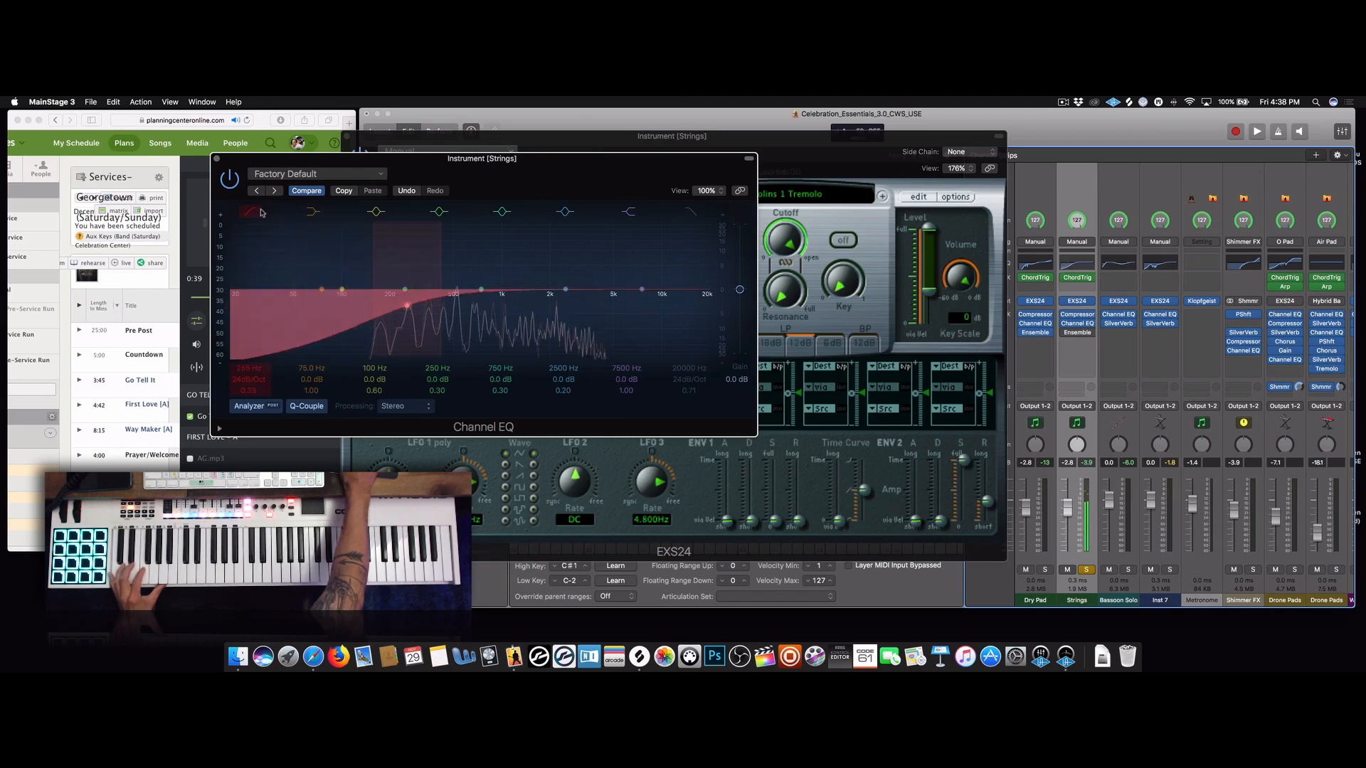
drag(481, 290, 489, 304)
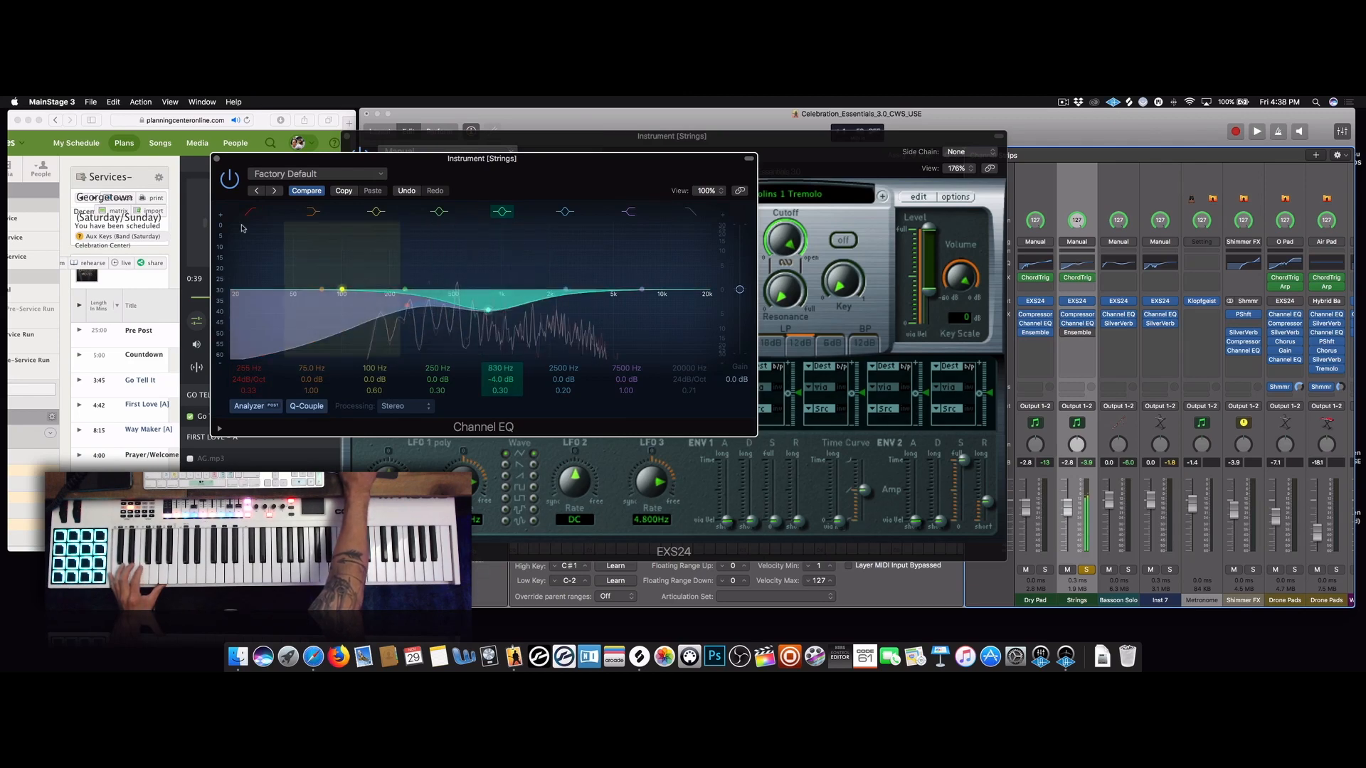
click(217, 160)
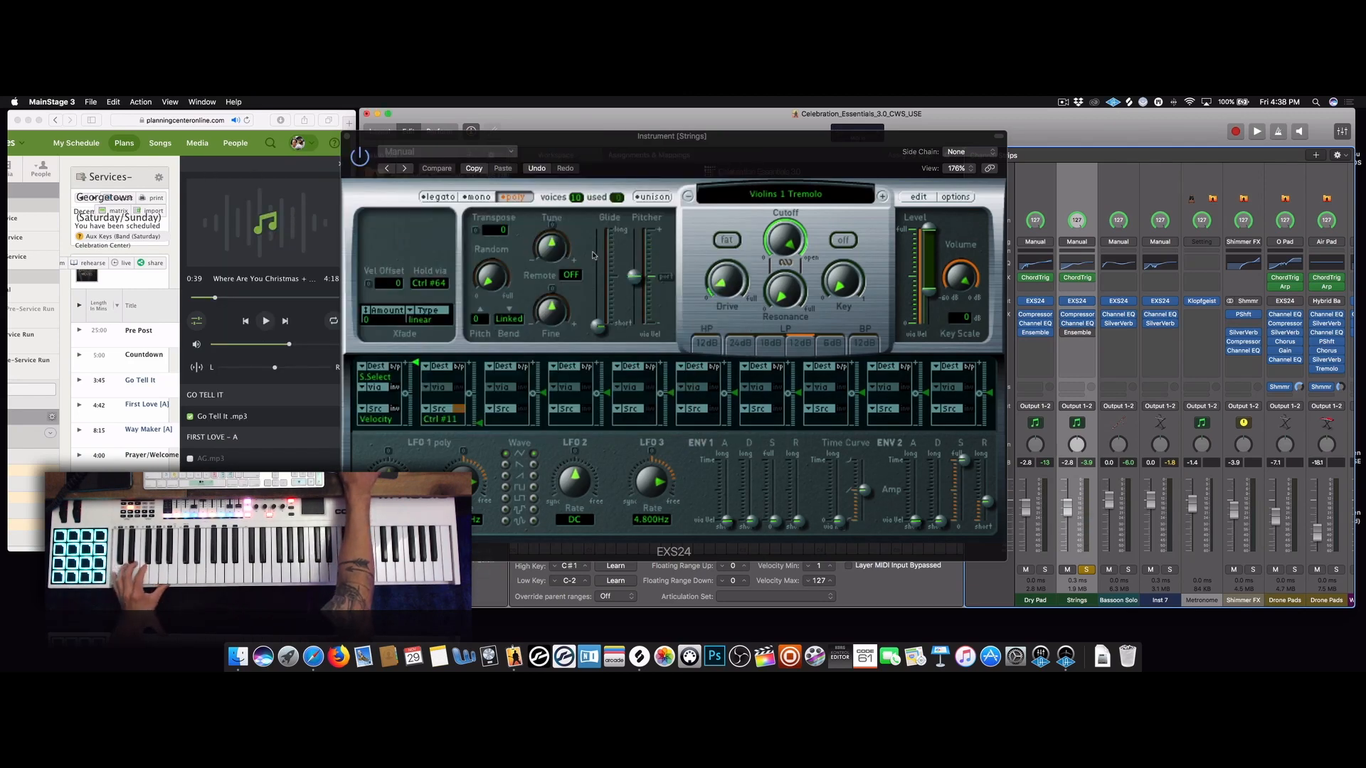
Step through the EXS24 violin instruments to Violins 2 Staccato and lower the Strings channel volume to -11.4 dB
click(881, 198)
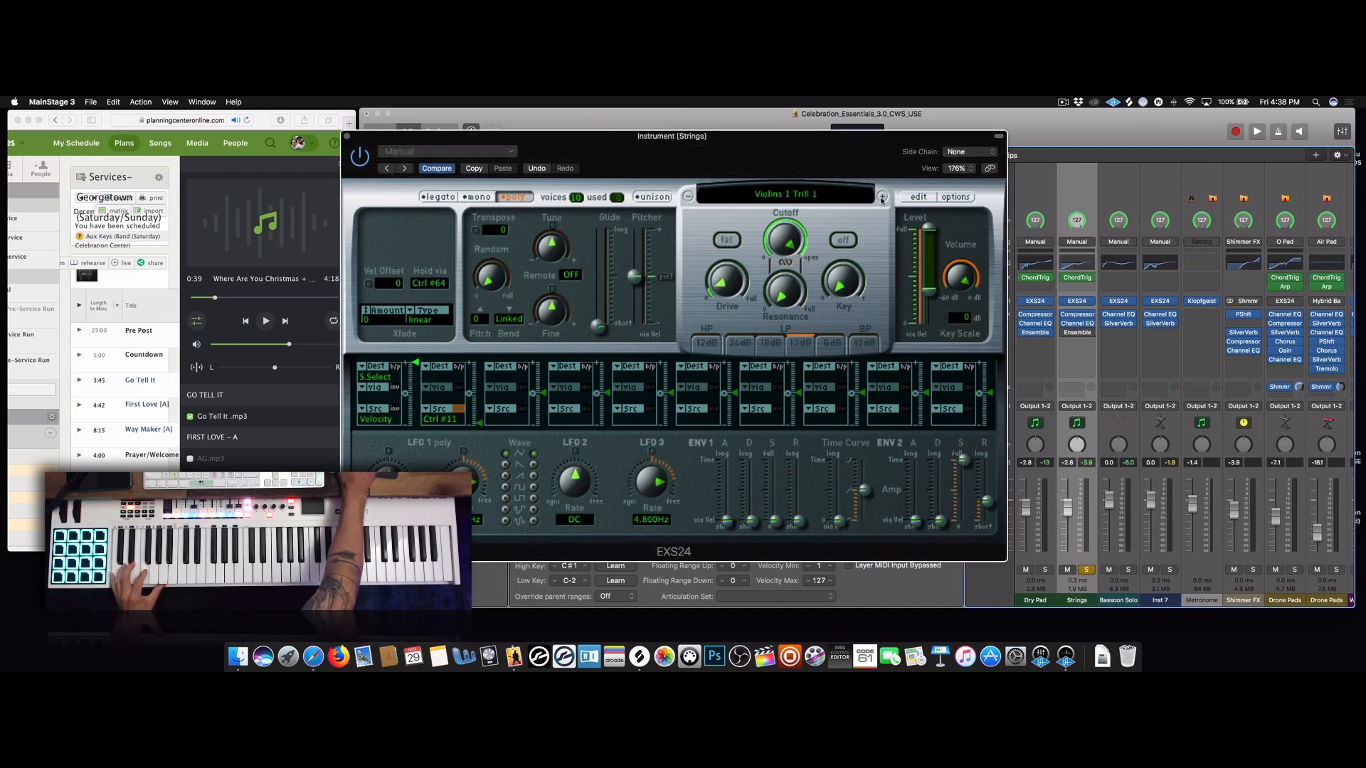
click(881, 199)
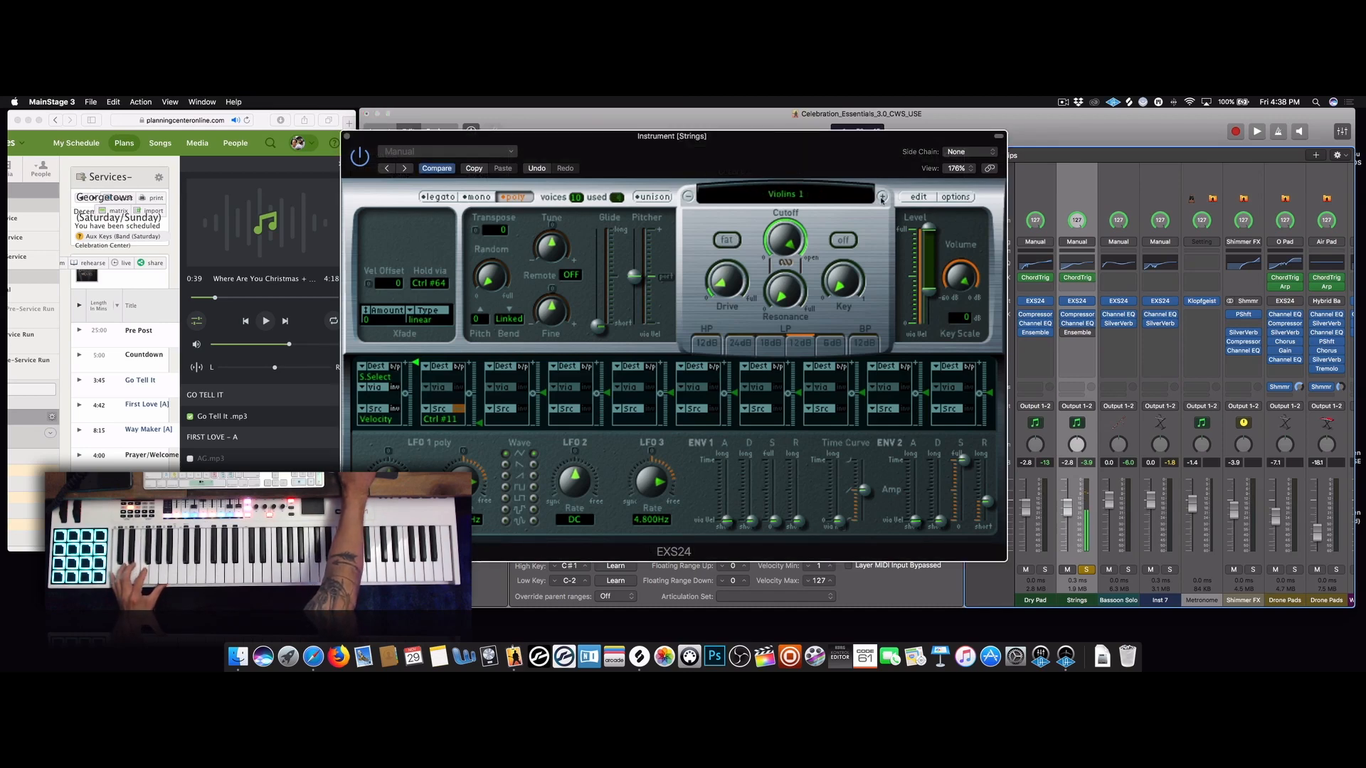
click(881, 199)
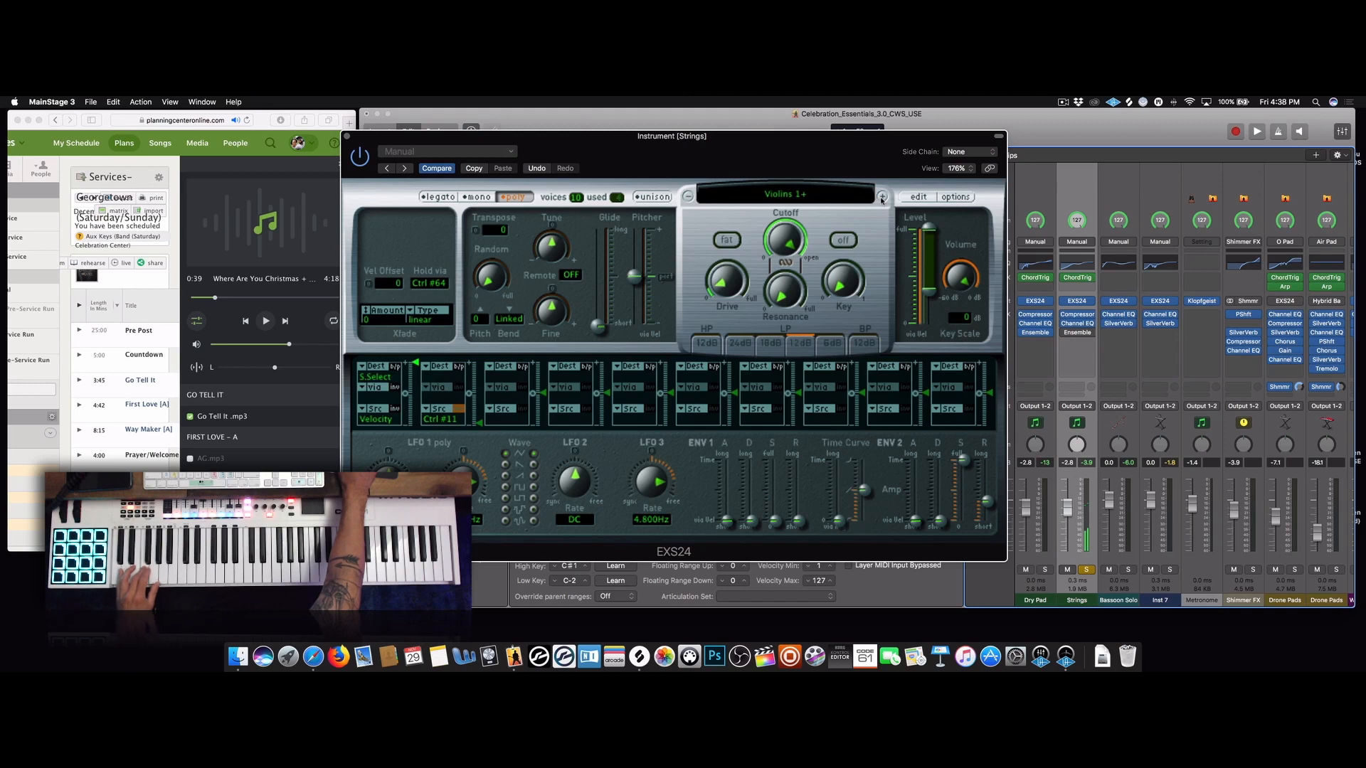
click(881, 198)
click(881, 198)
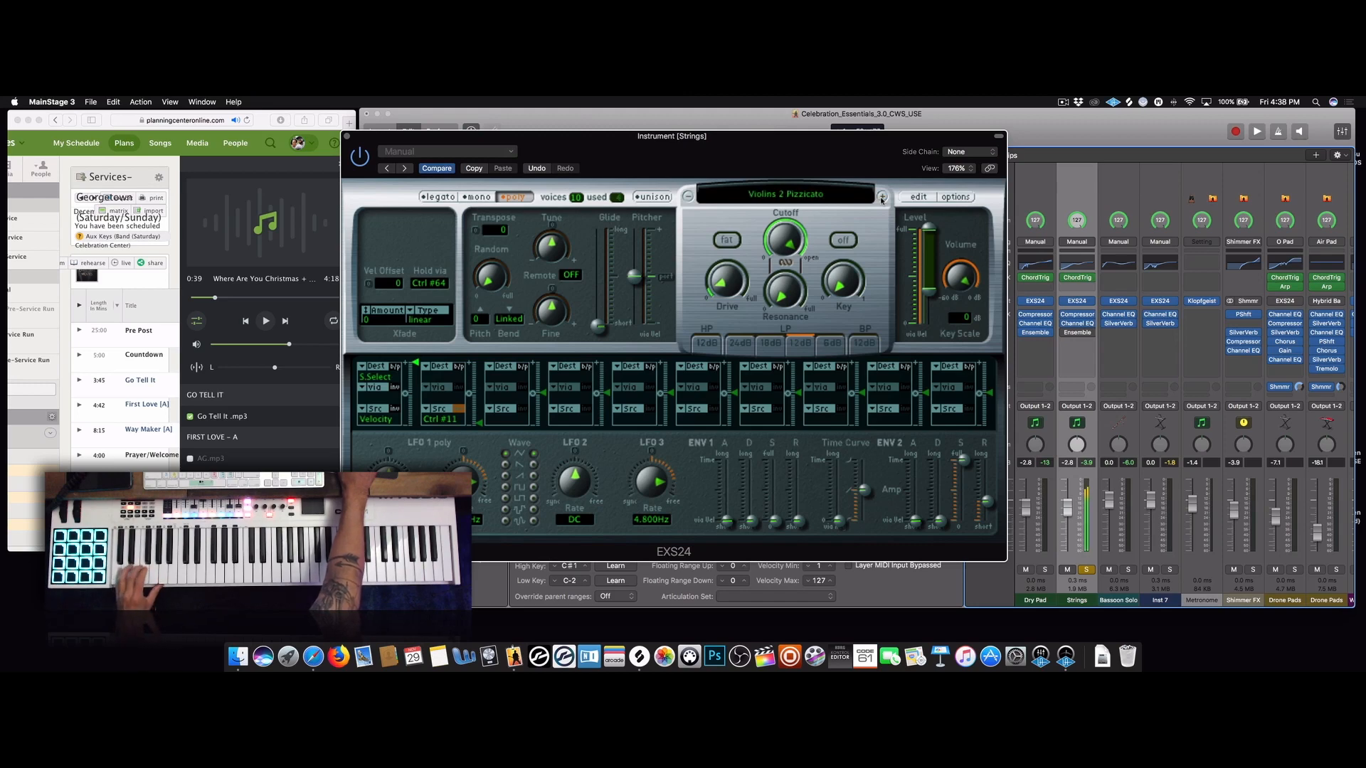
click(882, 199)
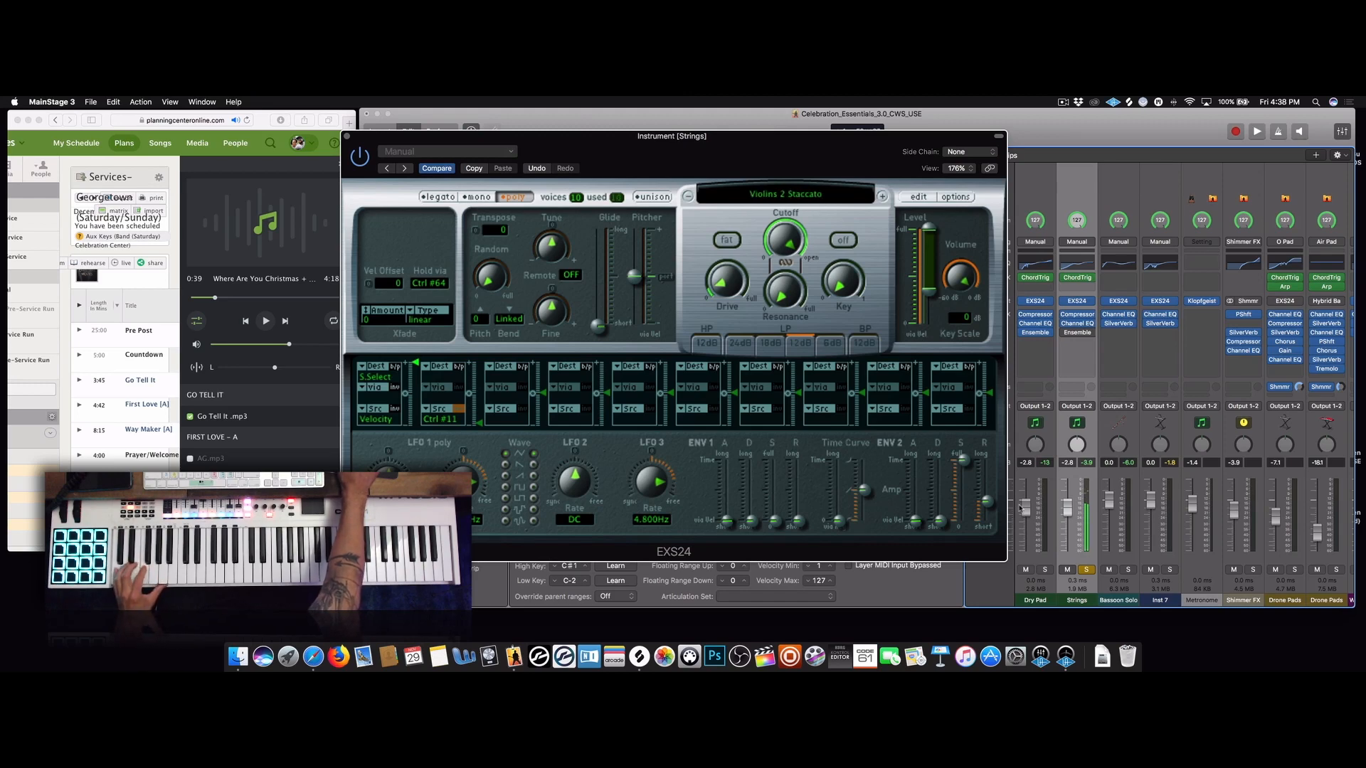
click(1072, 512)
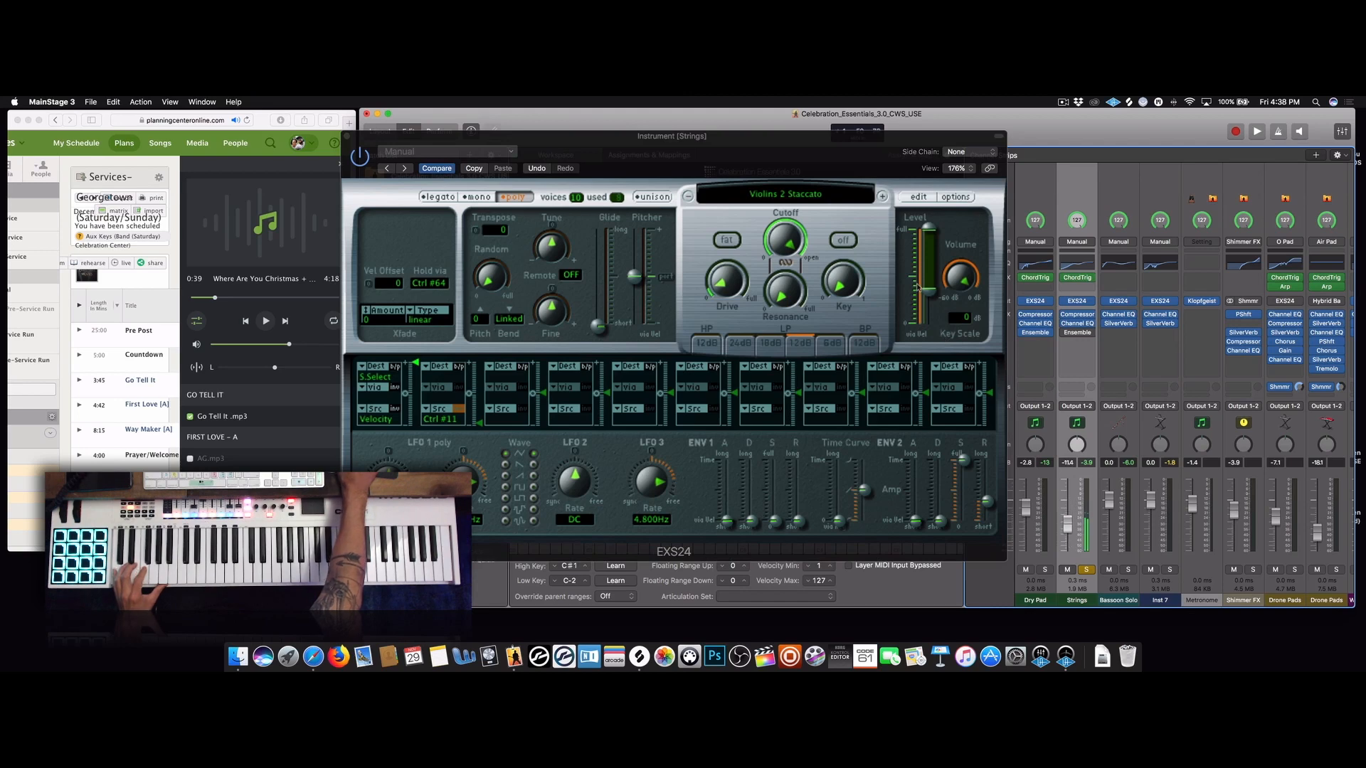
Audition the remaining Violins 2 instruments and continue on to African Kit
click(883, 198)
click(883, 198)
click(883, 197)
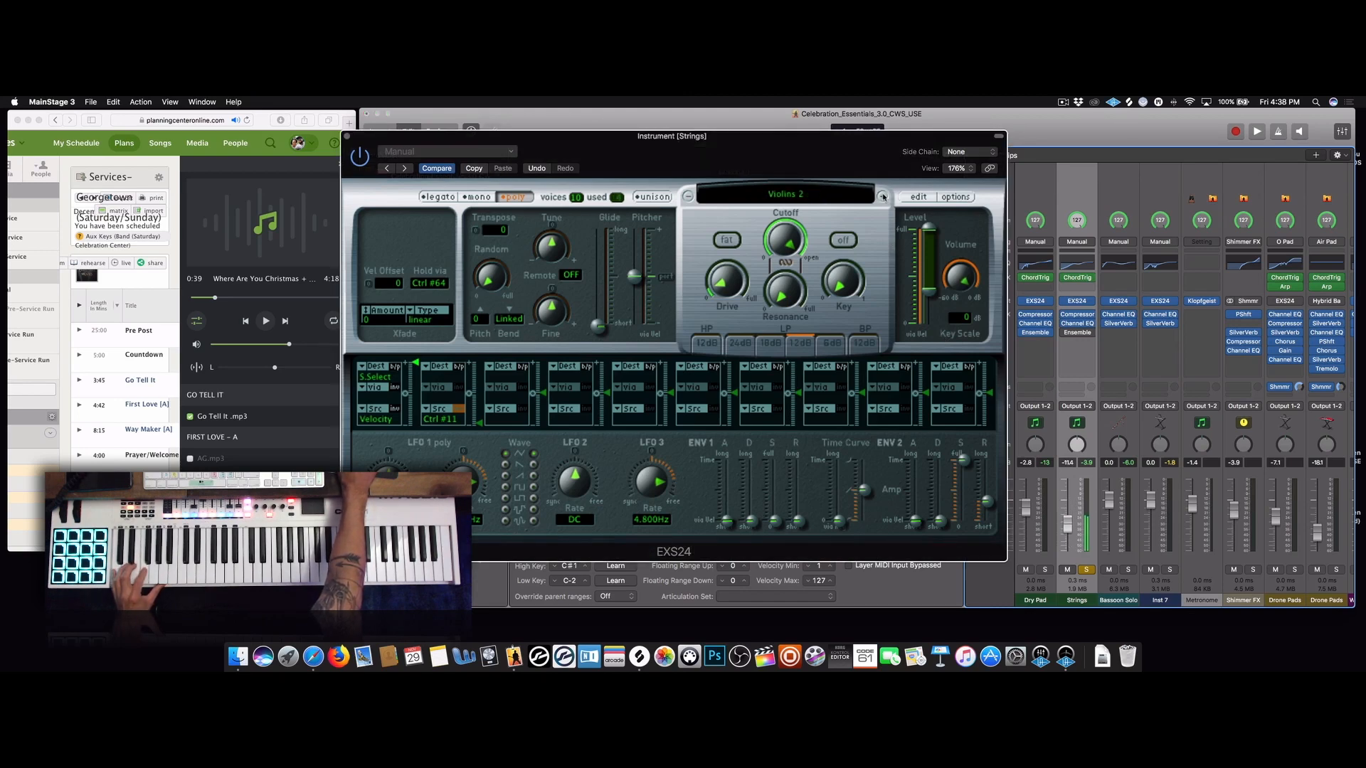
click(883, 197)
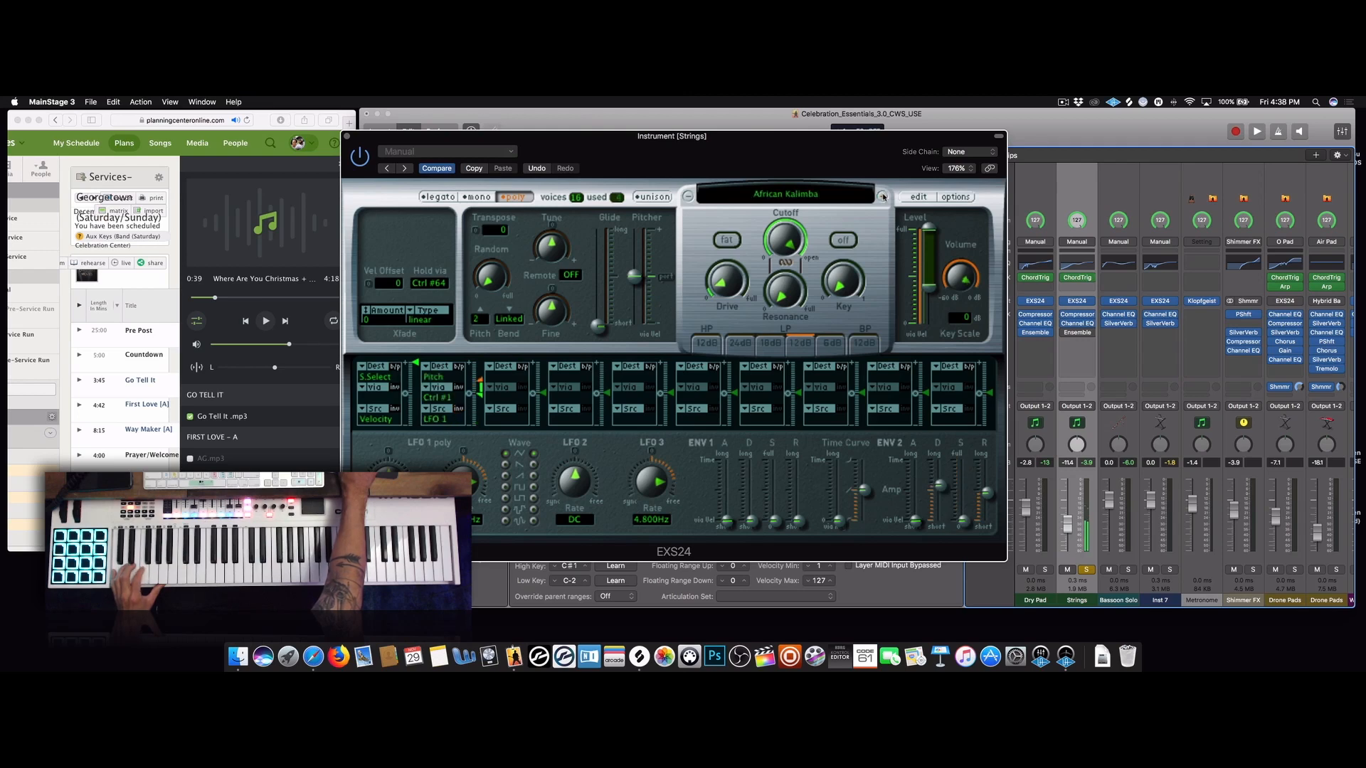
click(883, 198)
Load Full Strings from the Factory orchestral strings into the EXS24 and advance through Full Strings+ to String Ensemble
click(849, 197)
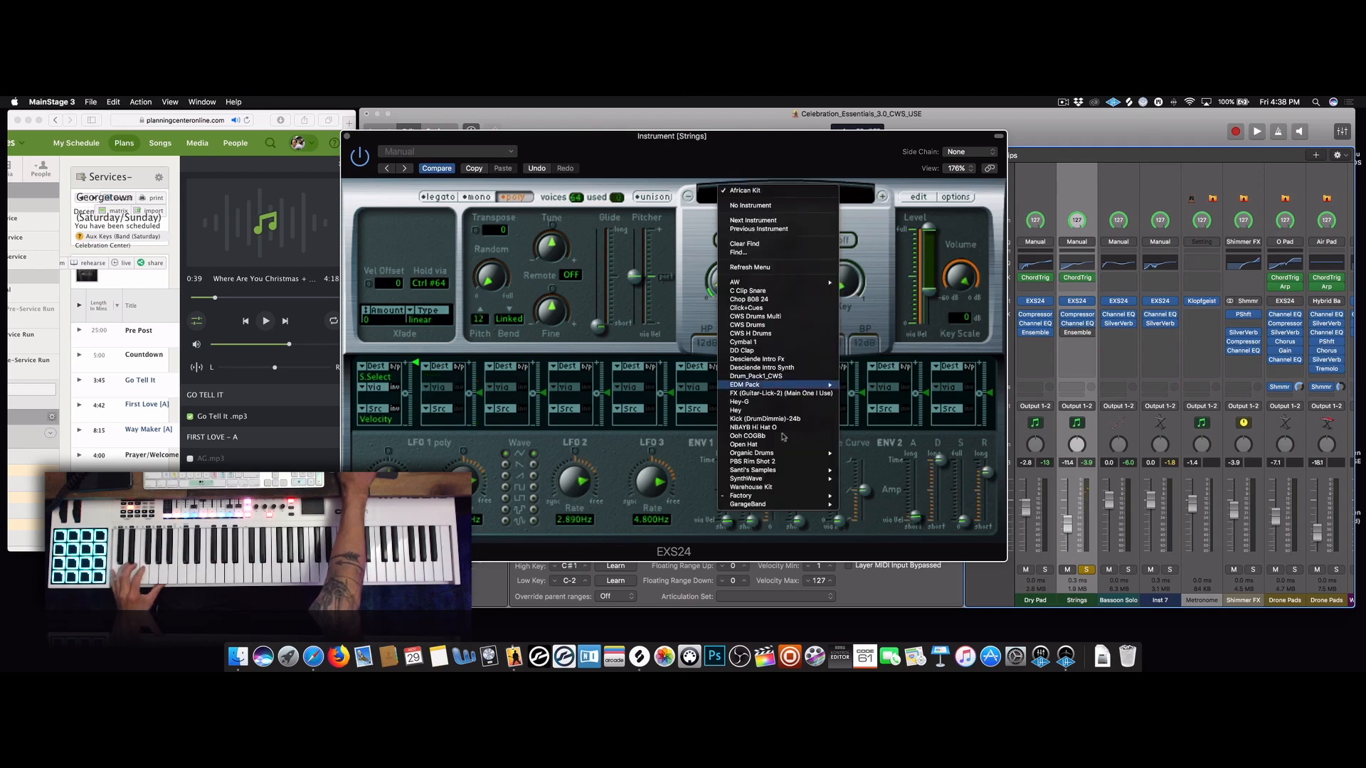
mouse_move(782, 496)
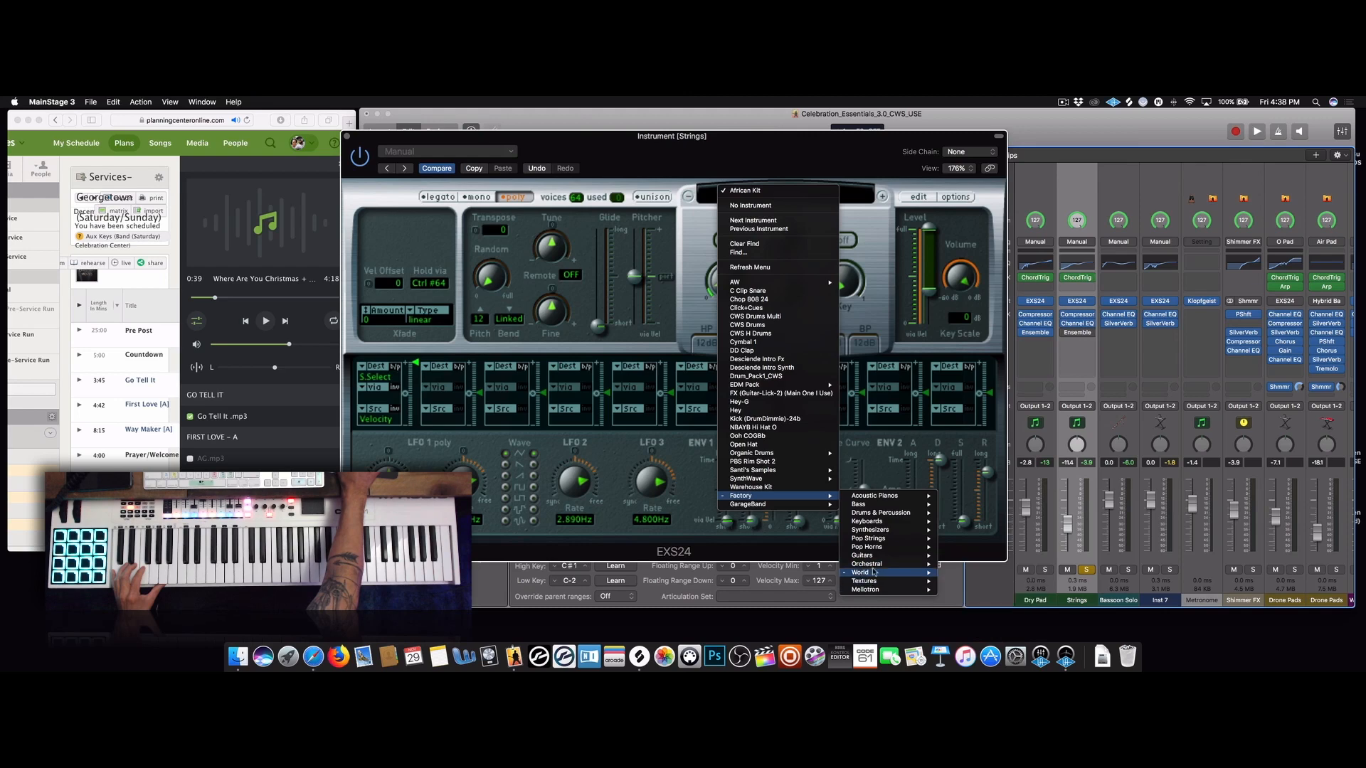
mouse_move(889, 564)
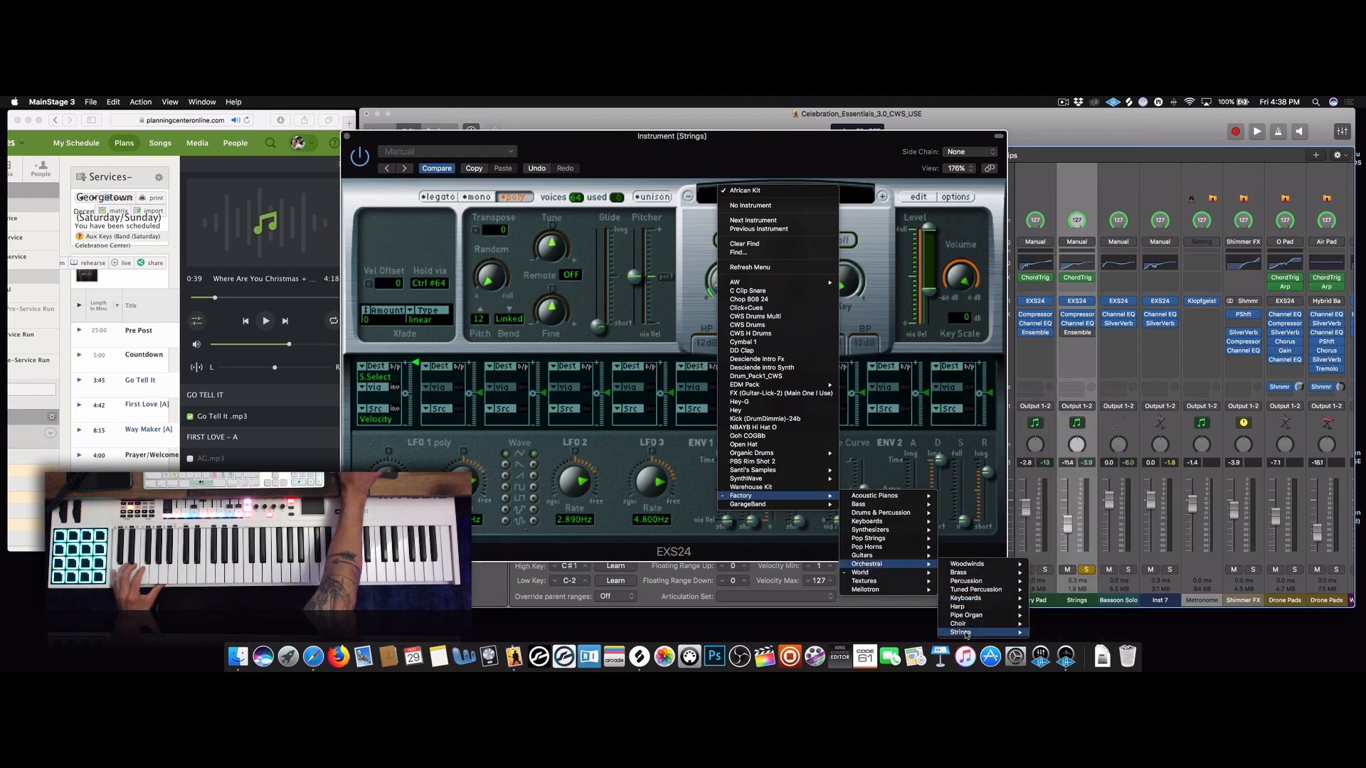
mouse_move(971, 632)
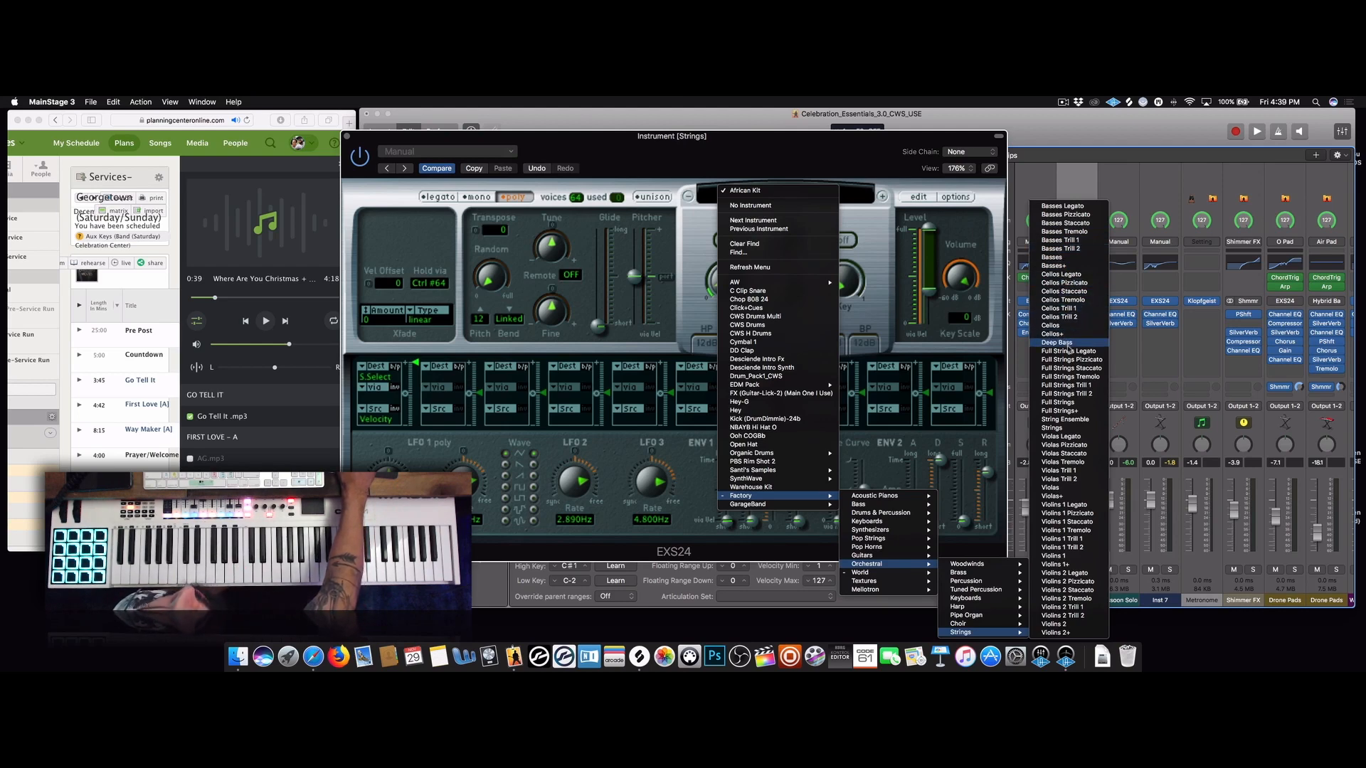
click(1059, 403)
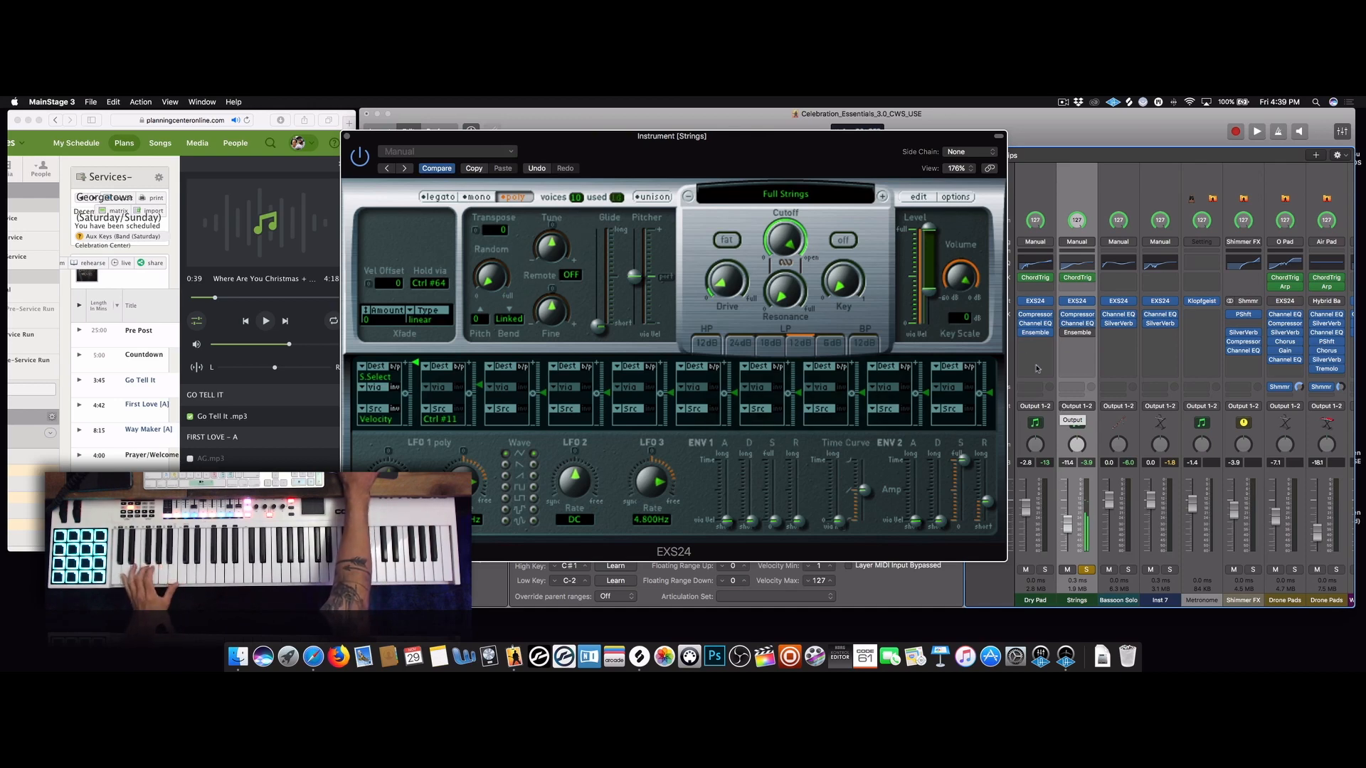
click(882, 197)
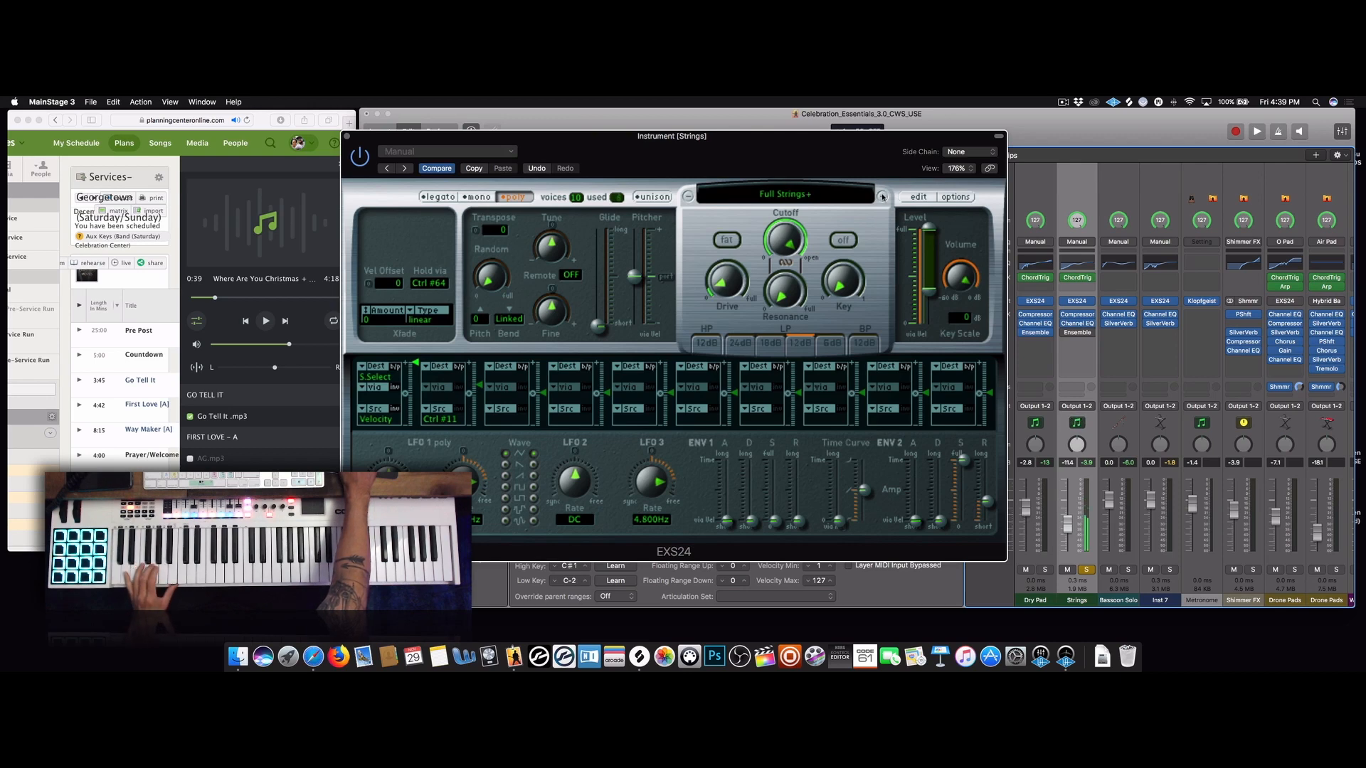
click(883, 197)
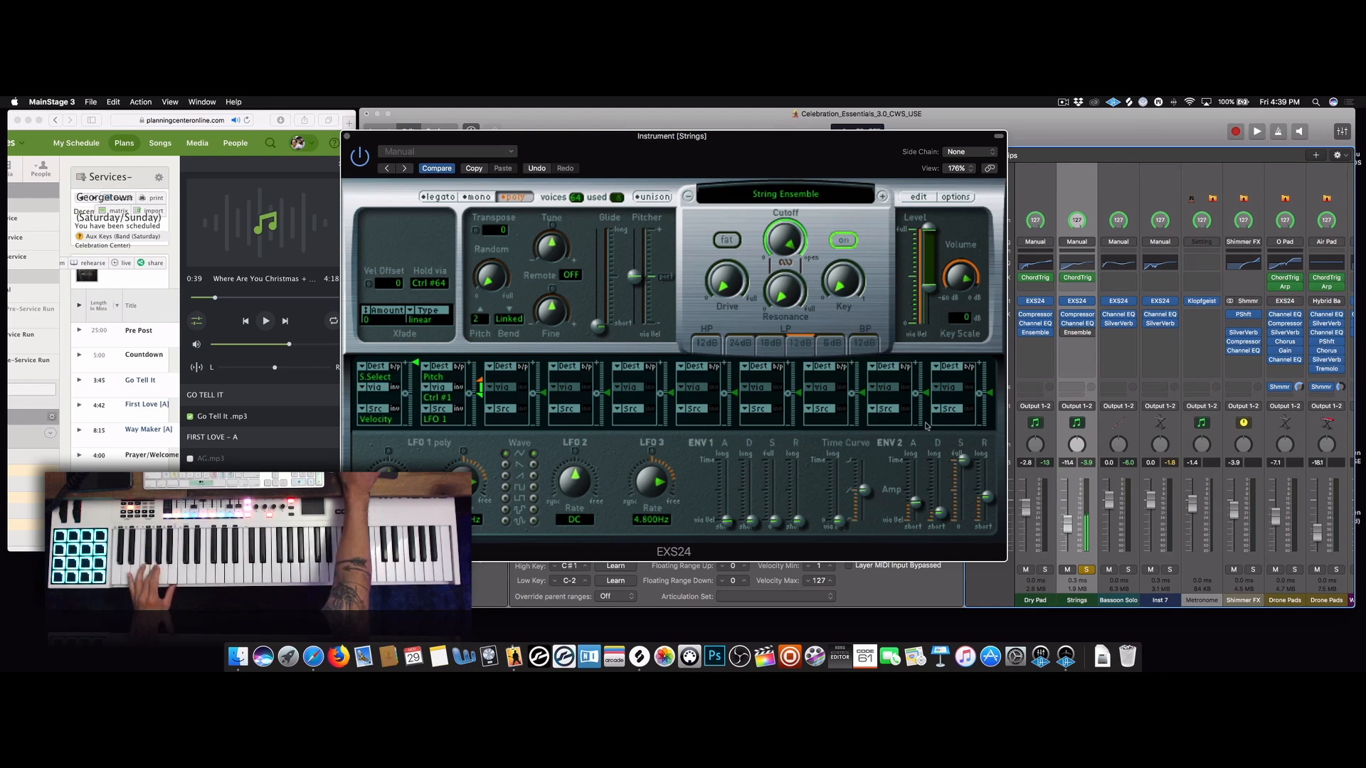
Solo the Dry Pad channel alongside Strings, play a moment of the reference song for comparison, and release the Dry Pad solo
click(1045, 569)
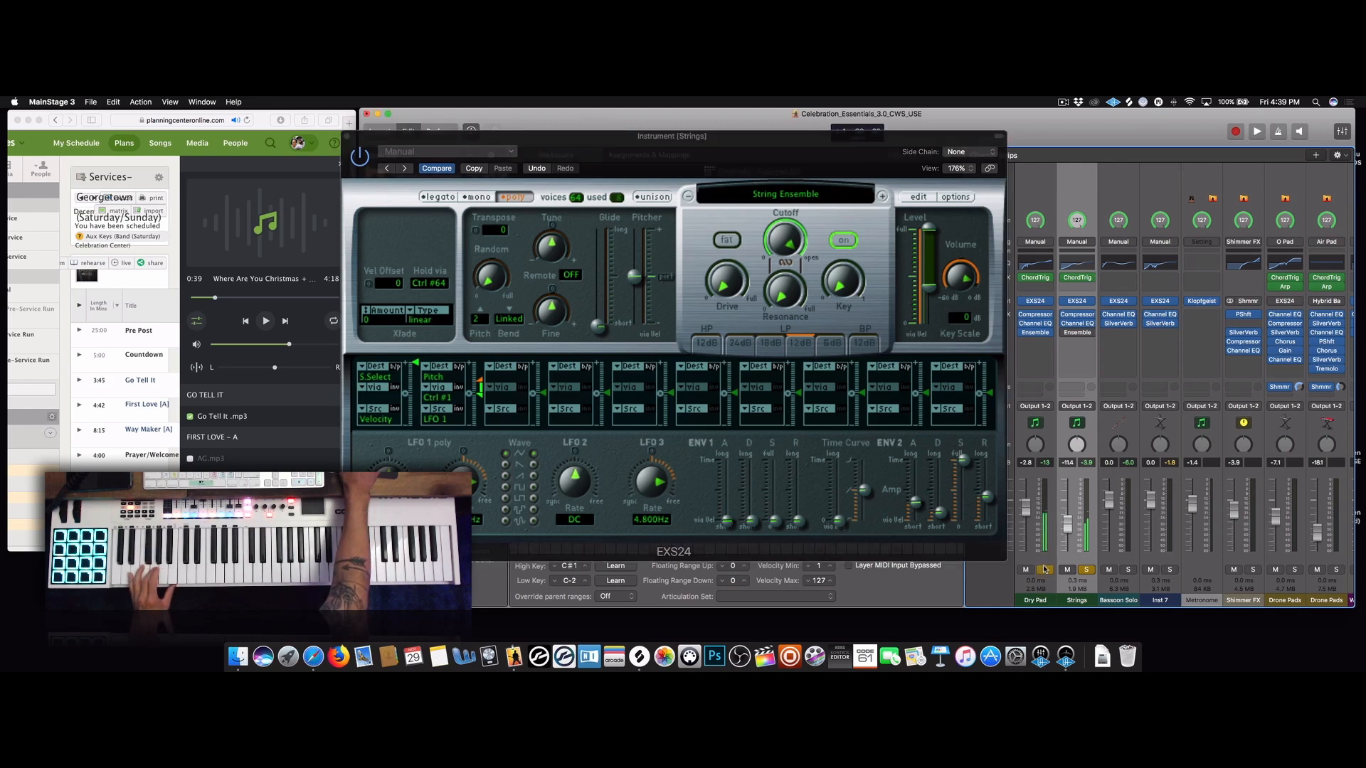
click(263, 324)
click(268, 322)
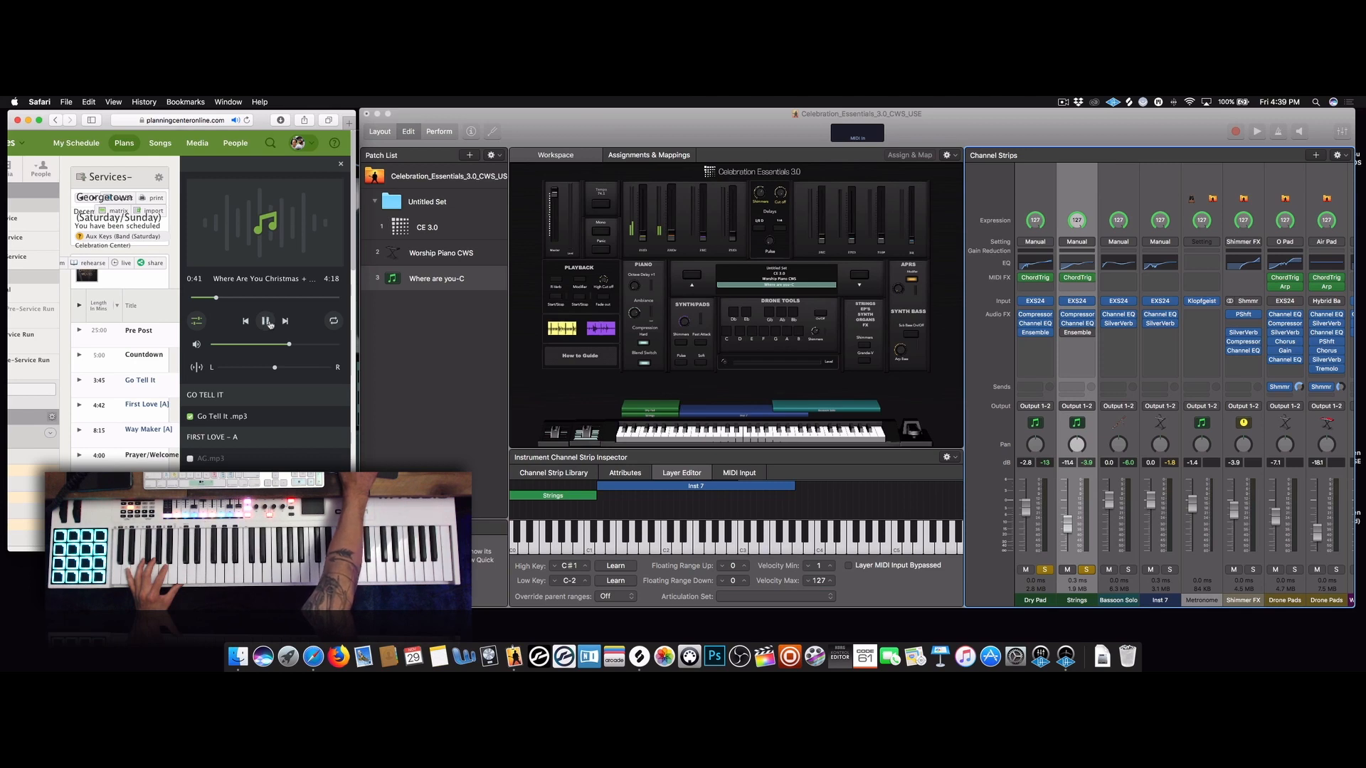
click(265, 322)
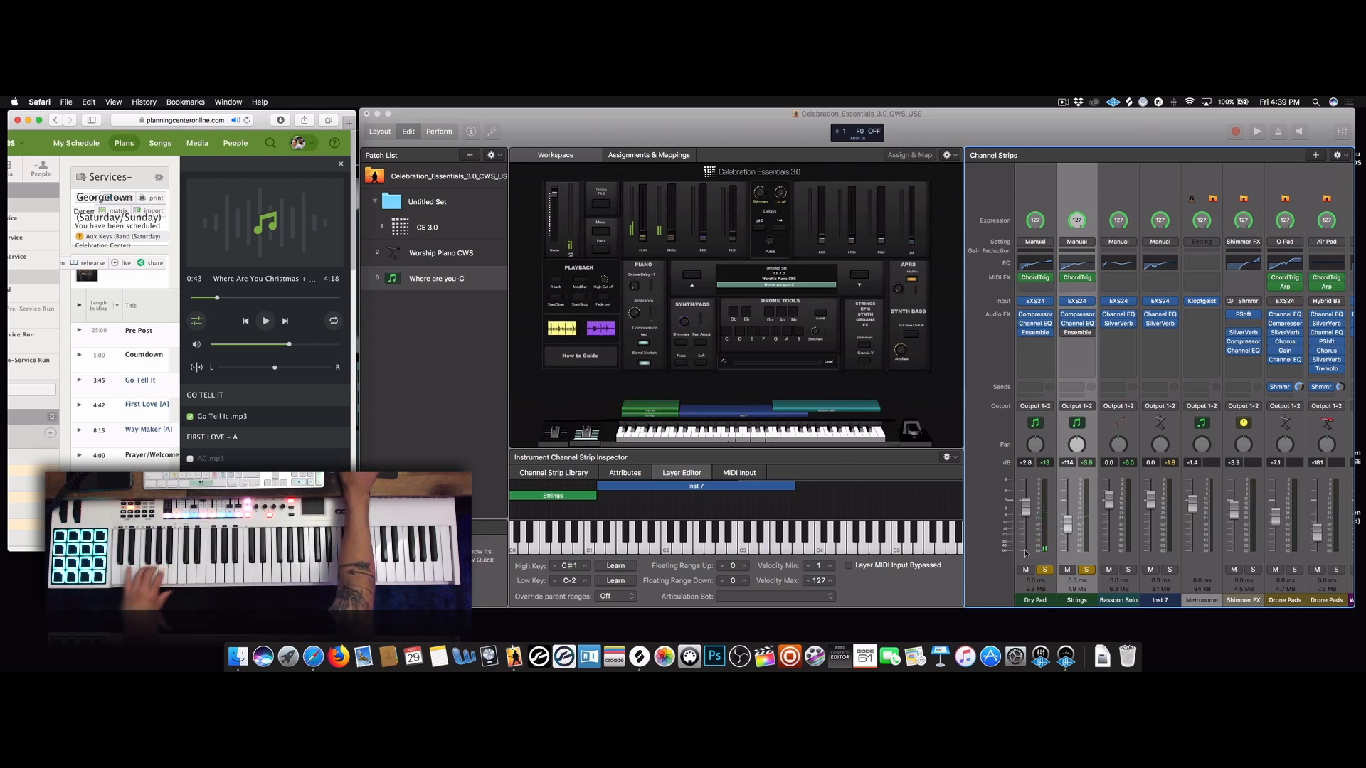
click(1043, 571)
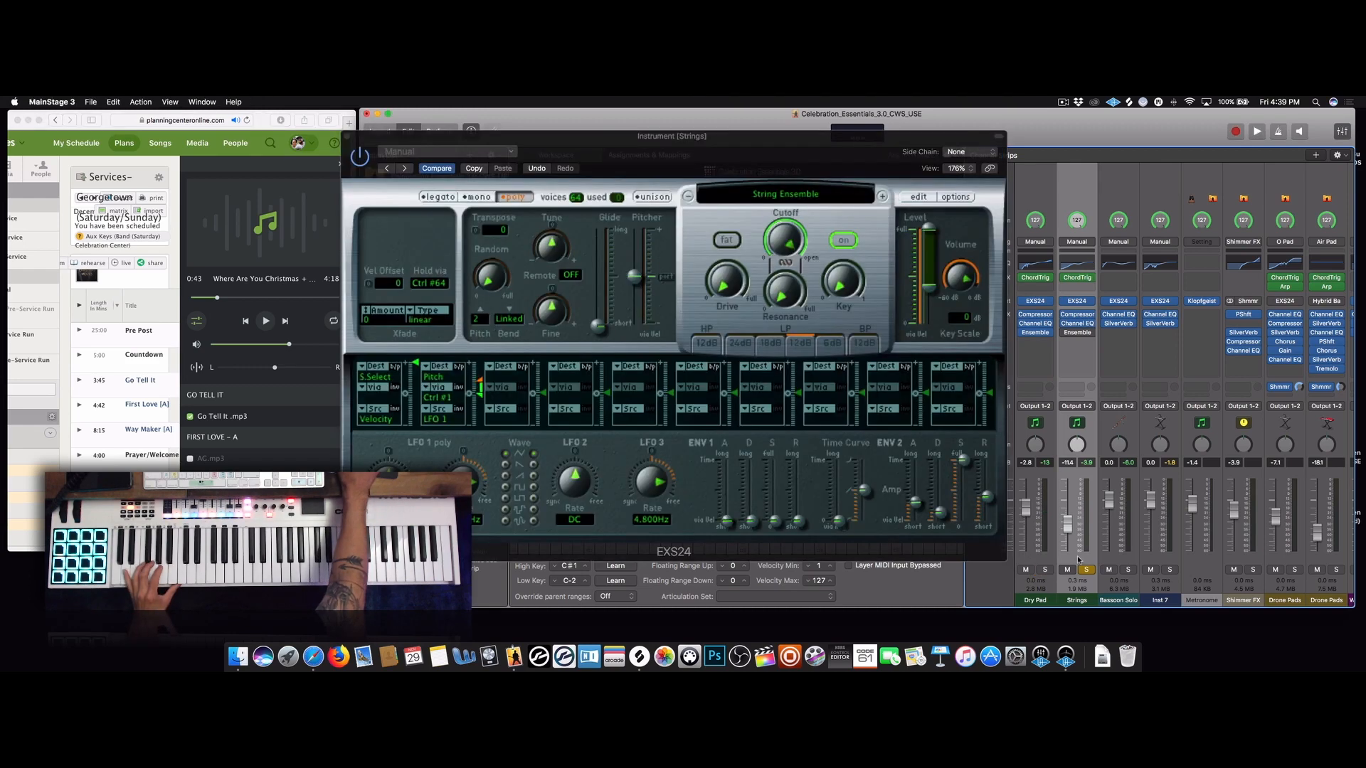
Close the EXS24 window and replay the reference song from slightly earlier
click(347, 137)
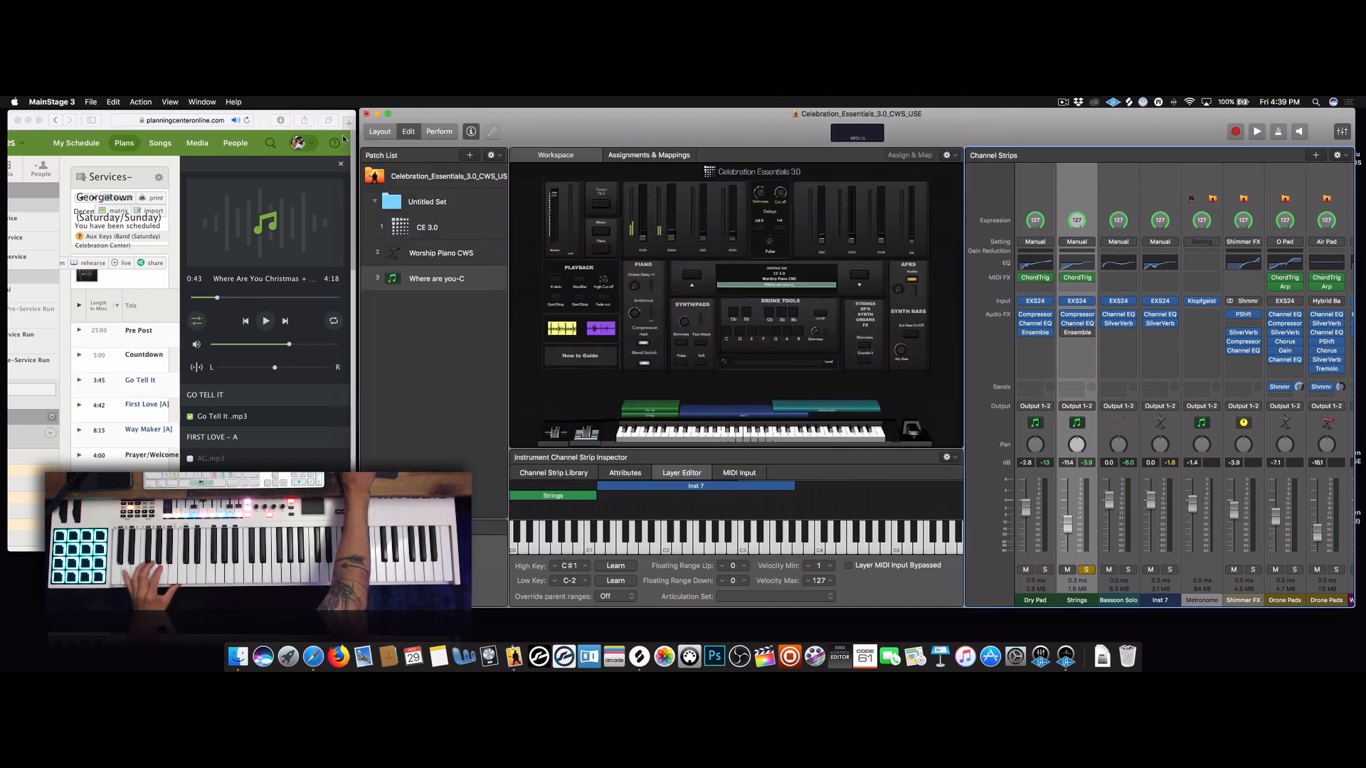
drag(216, 300, 212, 298)
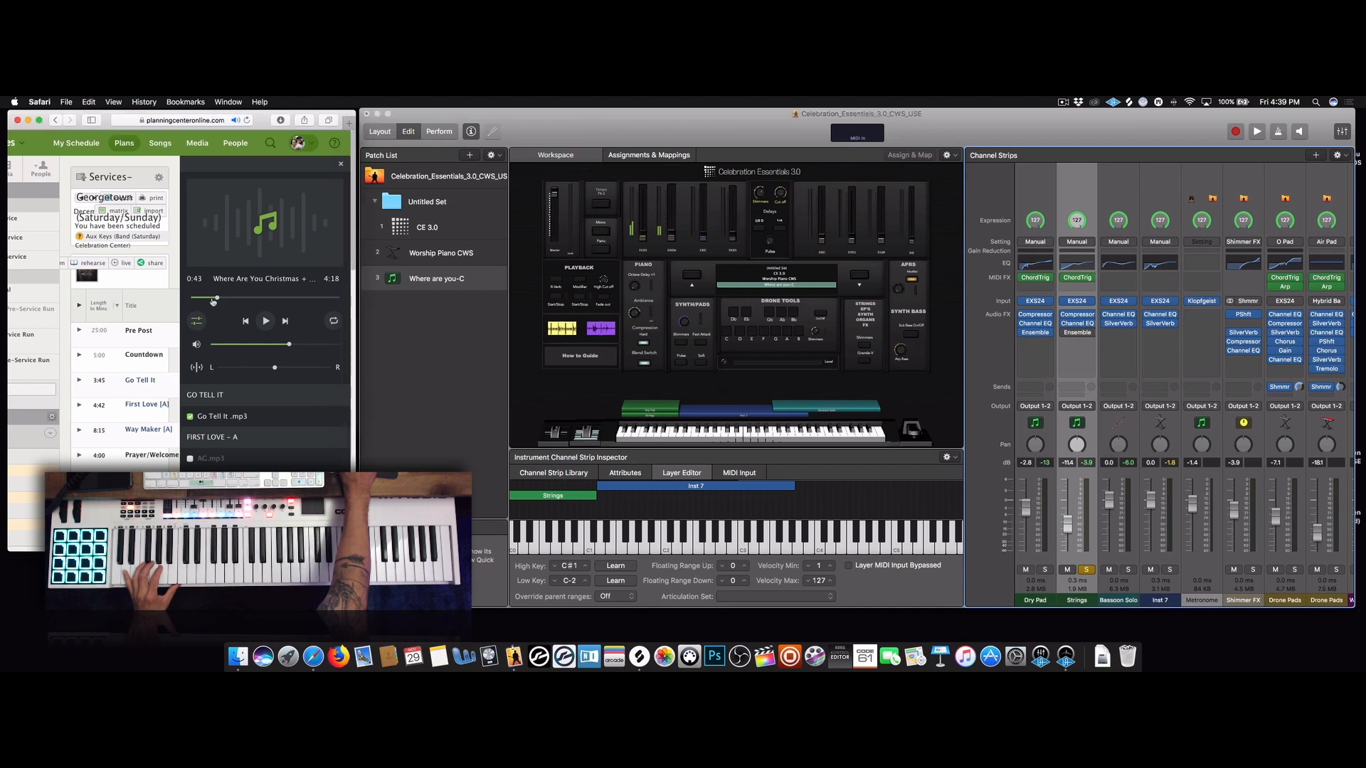
click(265, 322)
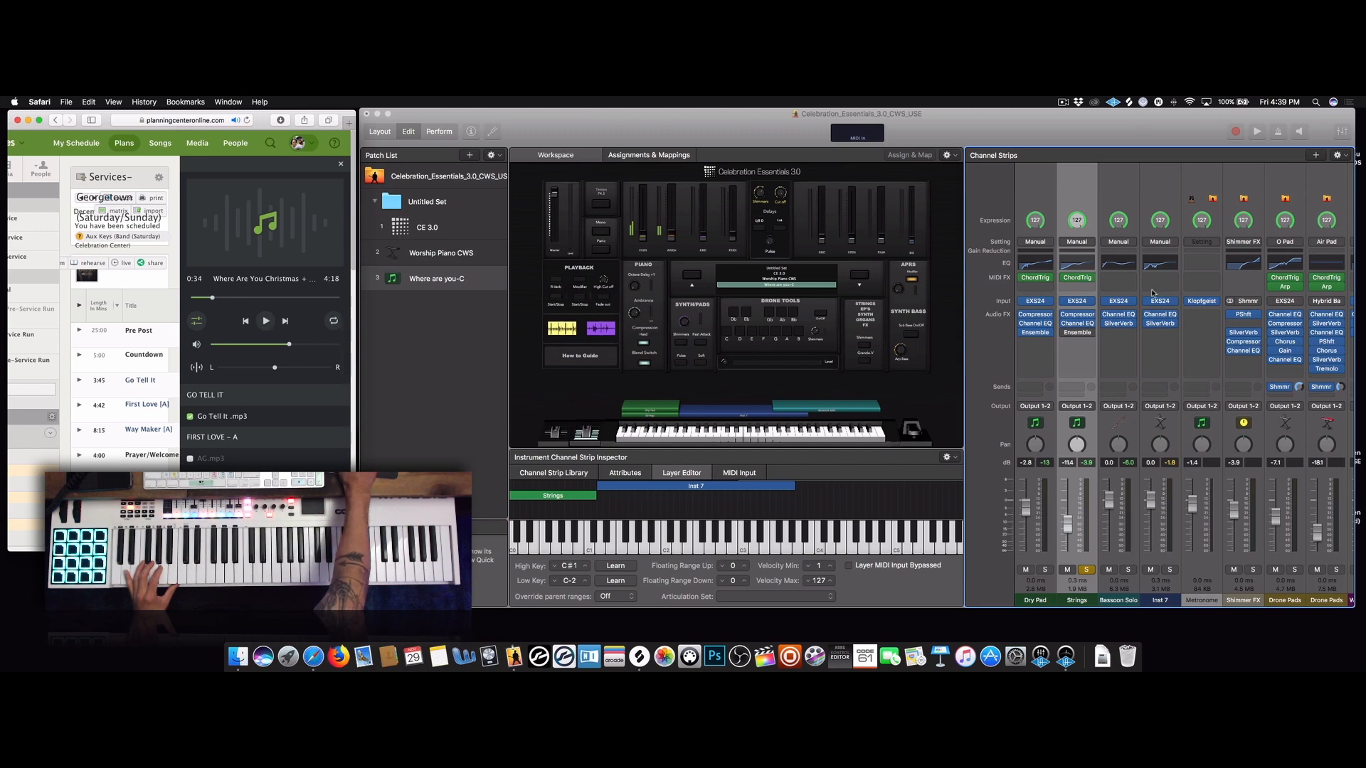
Open the Chord Trigger on the Strings channel strip and load its Empty setting
click(1078, 278)
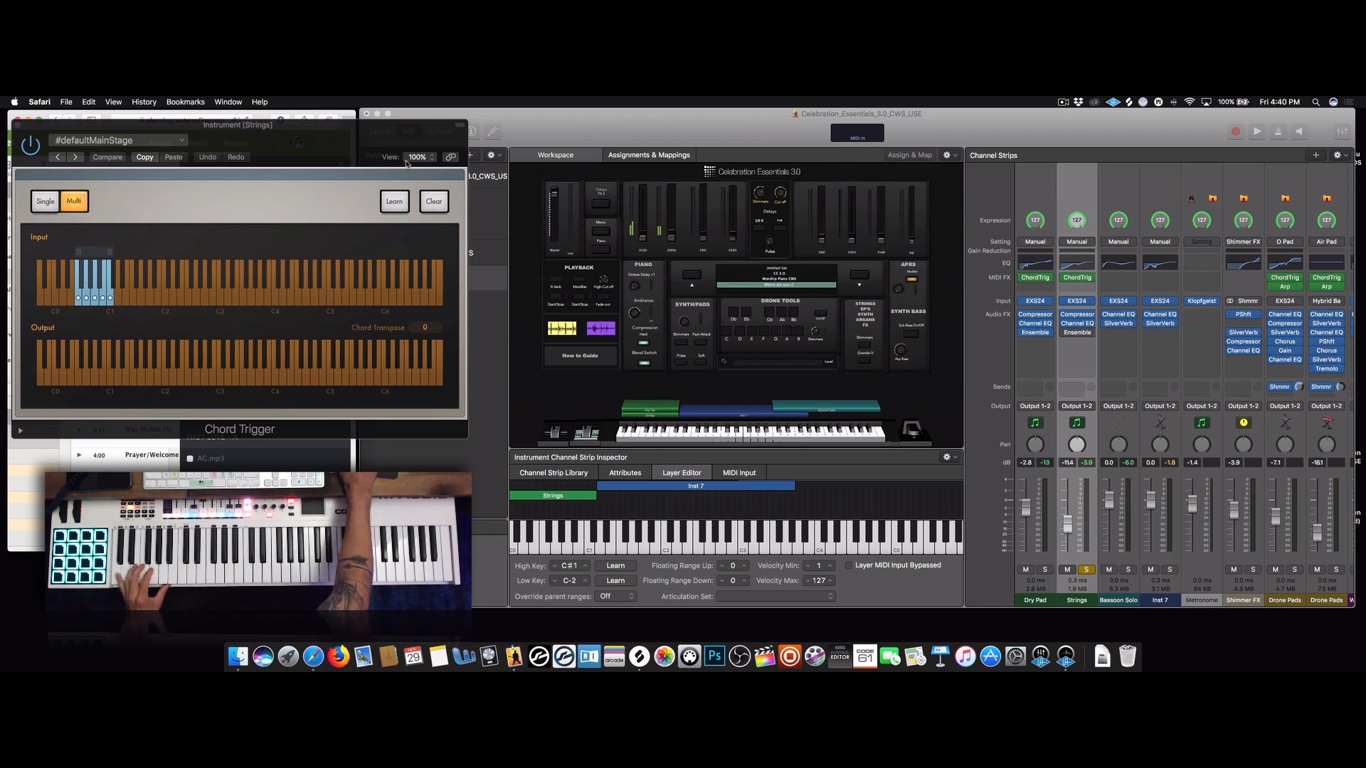
click(184, 140)
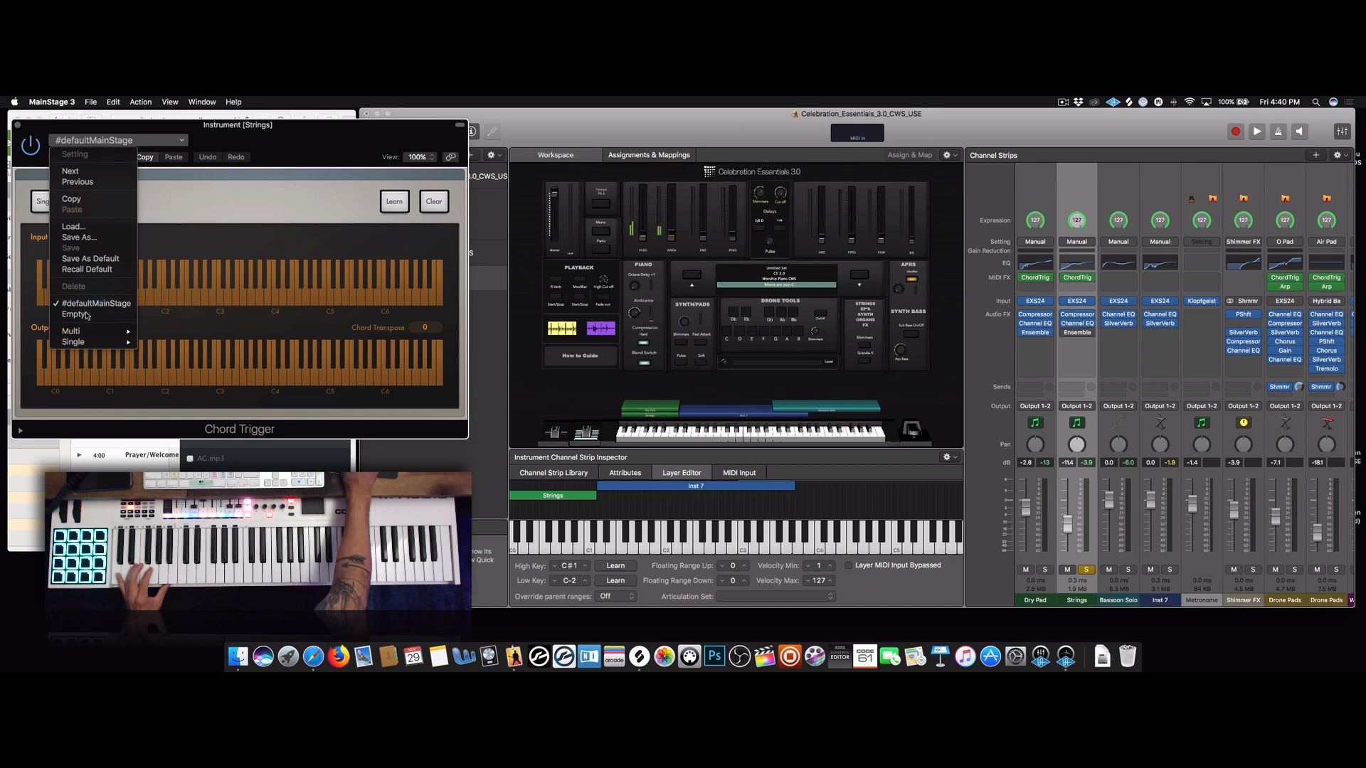
click(74, 314)
Teach the Strings Chord Trigger a chord for the E0 trigger key by entering its notes on the output keyboard
click(402, 202)
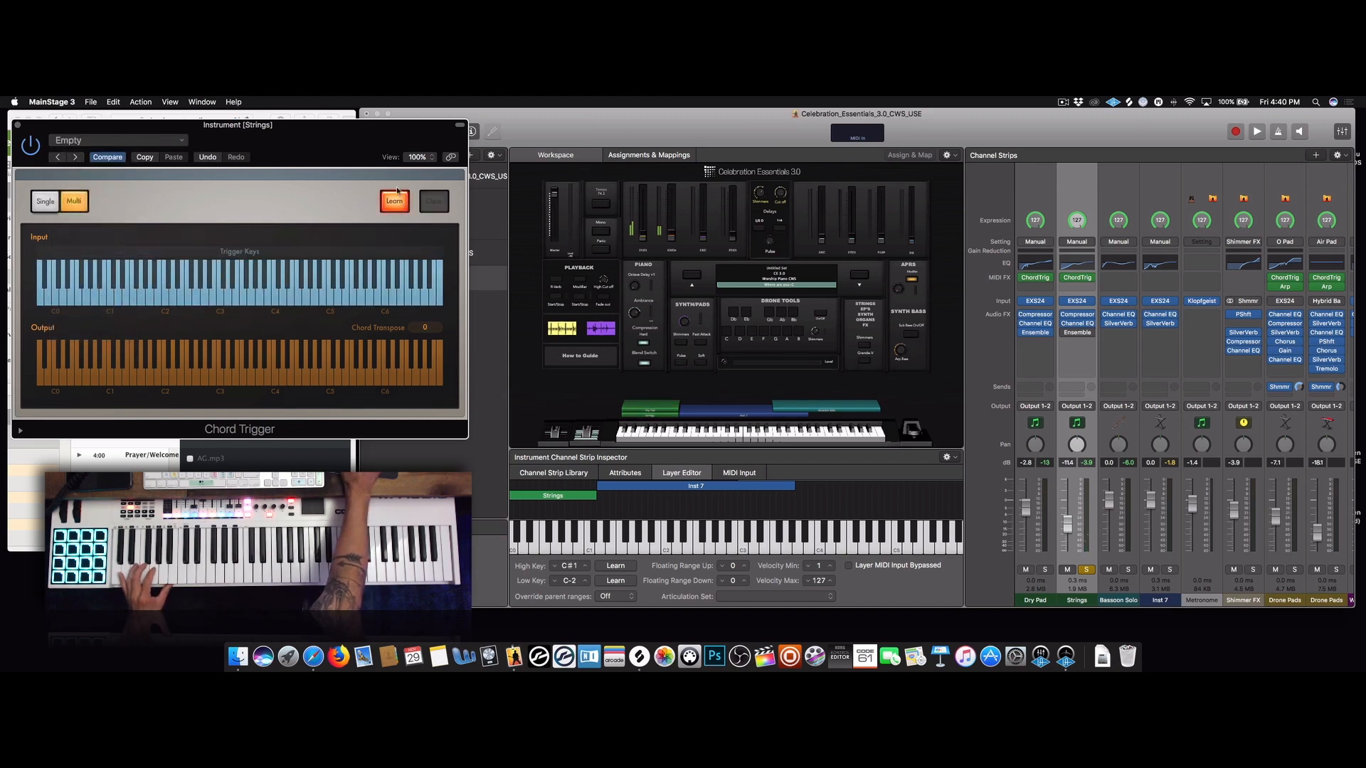
drag(399, 125, 829, 166)
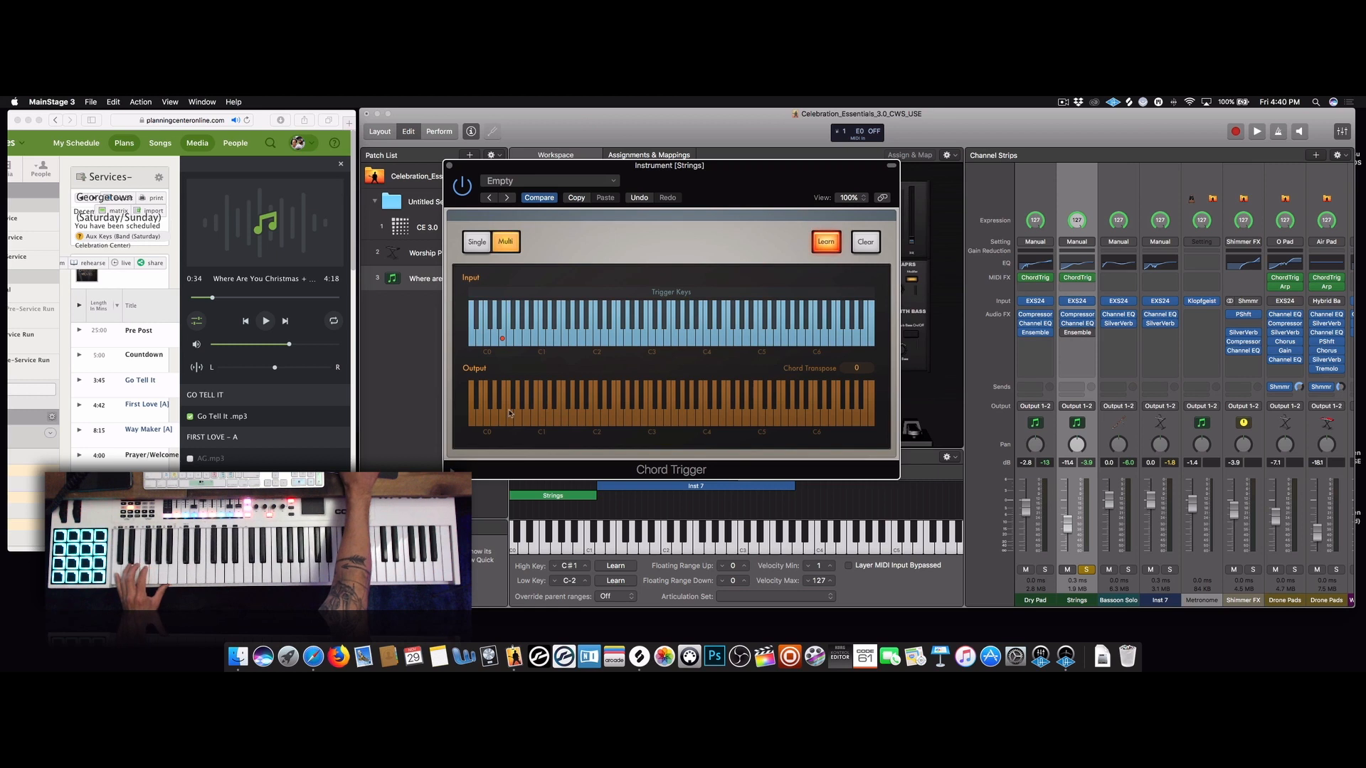
click(564, 420)
click(542, 420)
click(574, 419)
click(597, 419)
click(597, 423)
click(627, 420)
click(543, 420)
click(611, 420)
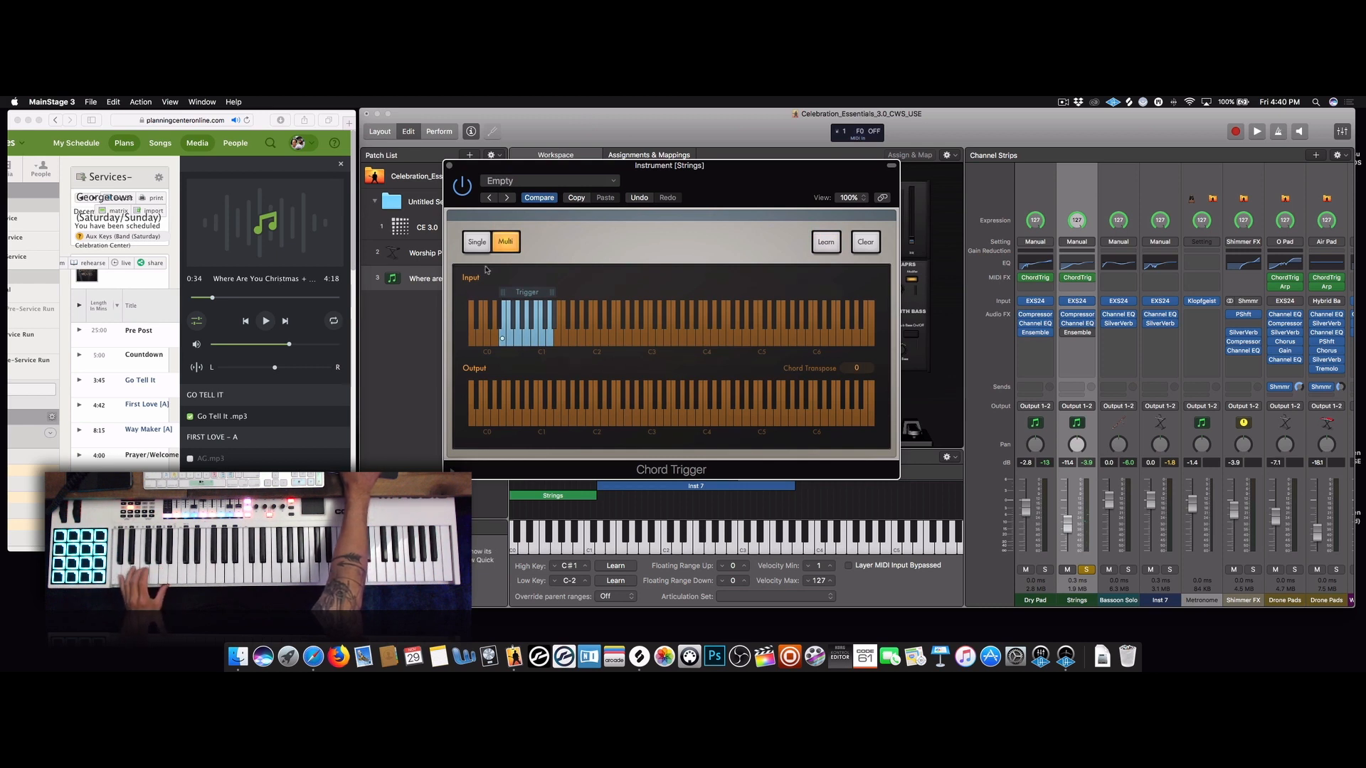
Teach the Strings Chord Trigger the chord F1, C2, A2 for the F0 trigger key
click(824, 243)
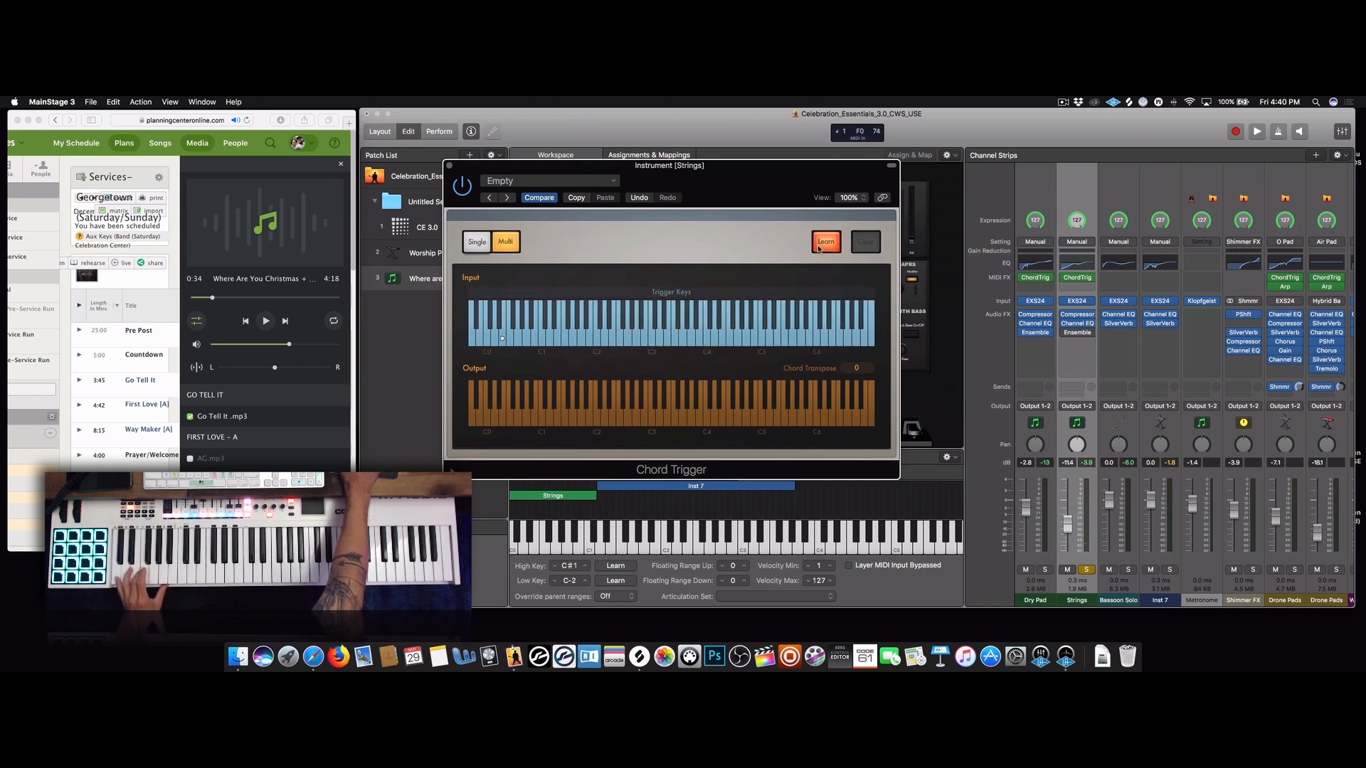
click(633, 420)
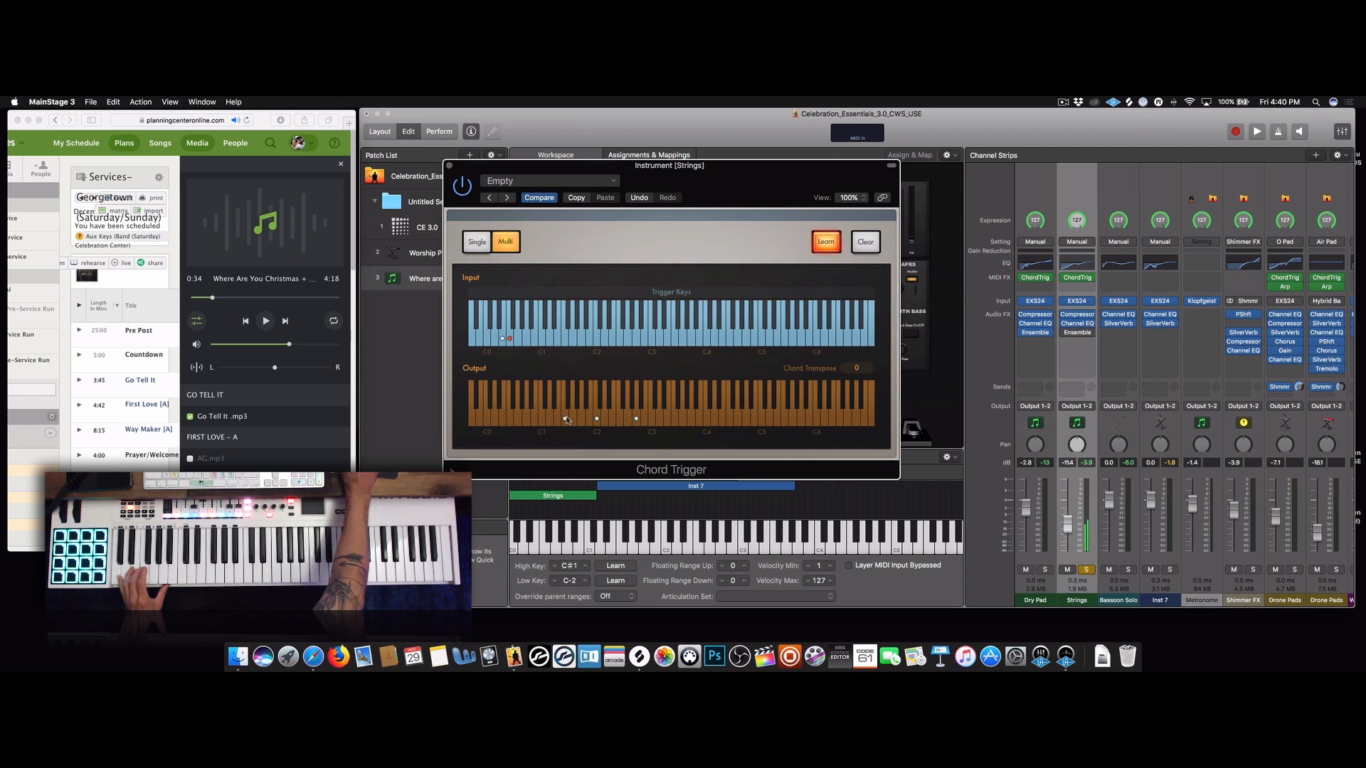
click(826, 242)
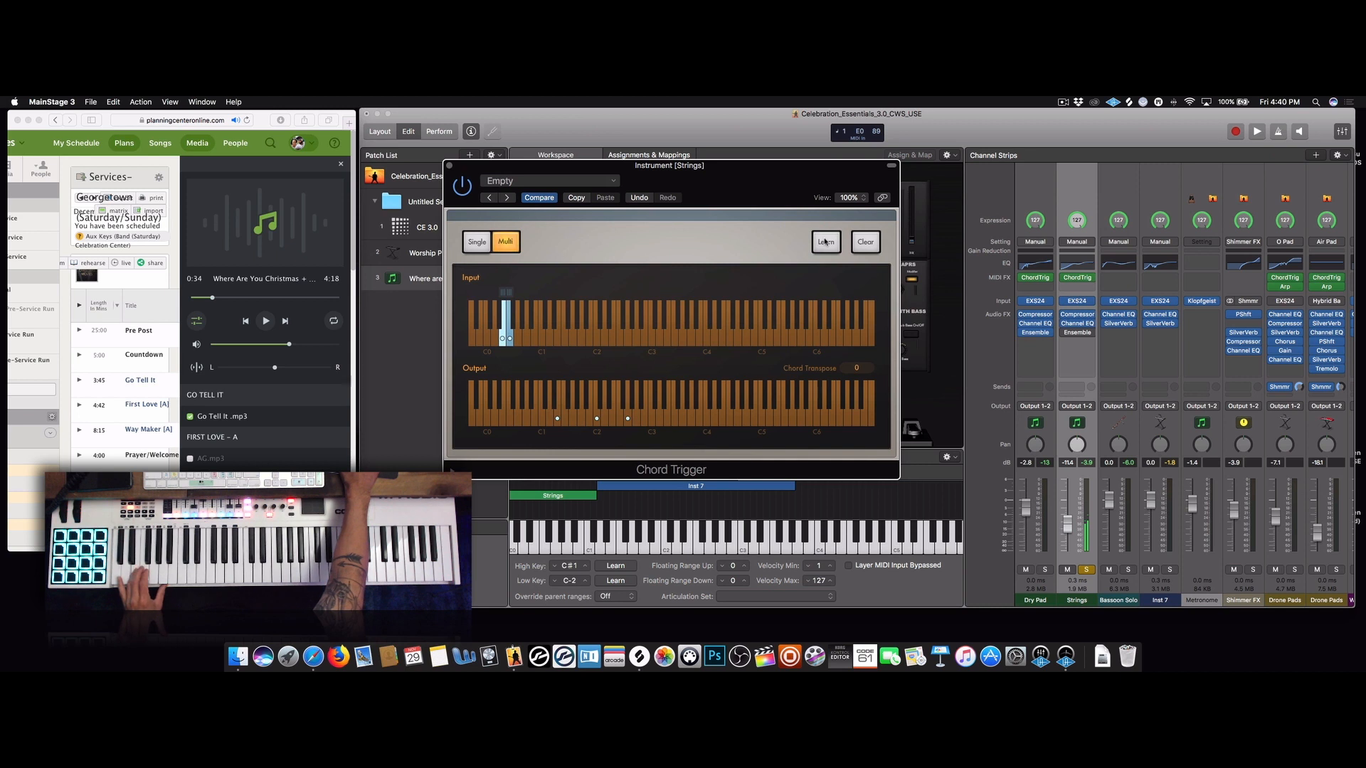
Play a moment of the reference song and teach the Strings Chord Trigger the chord C1, C2, G2 for the C1 trigger key
click(267, 323)
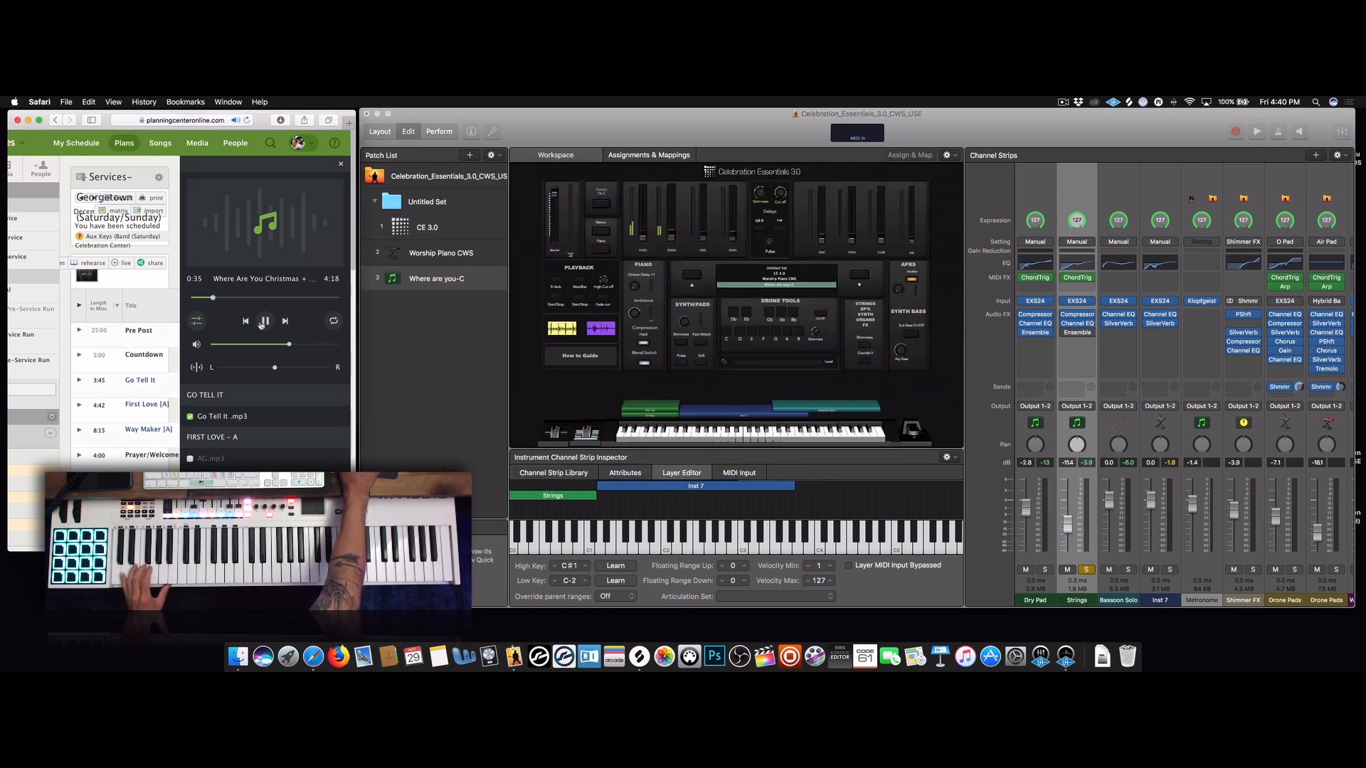
click(267, 321)
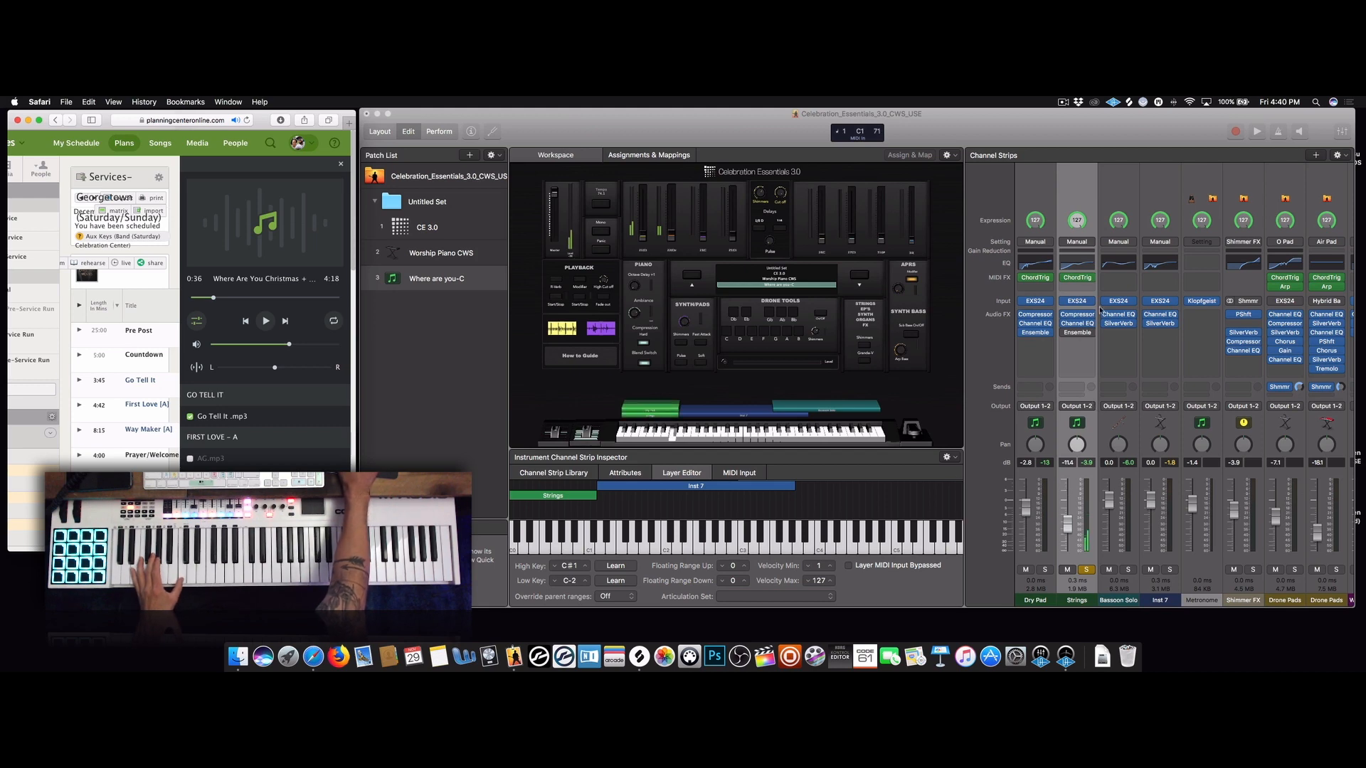
click(481, 301)
click(1076, 279)
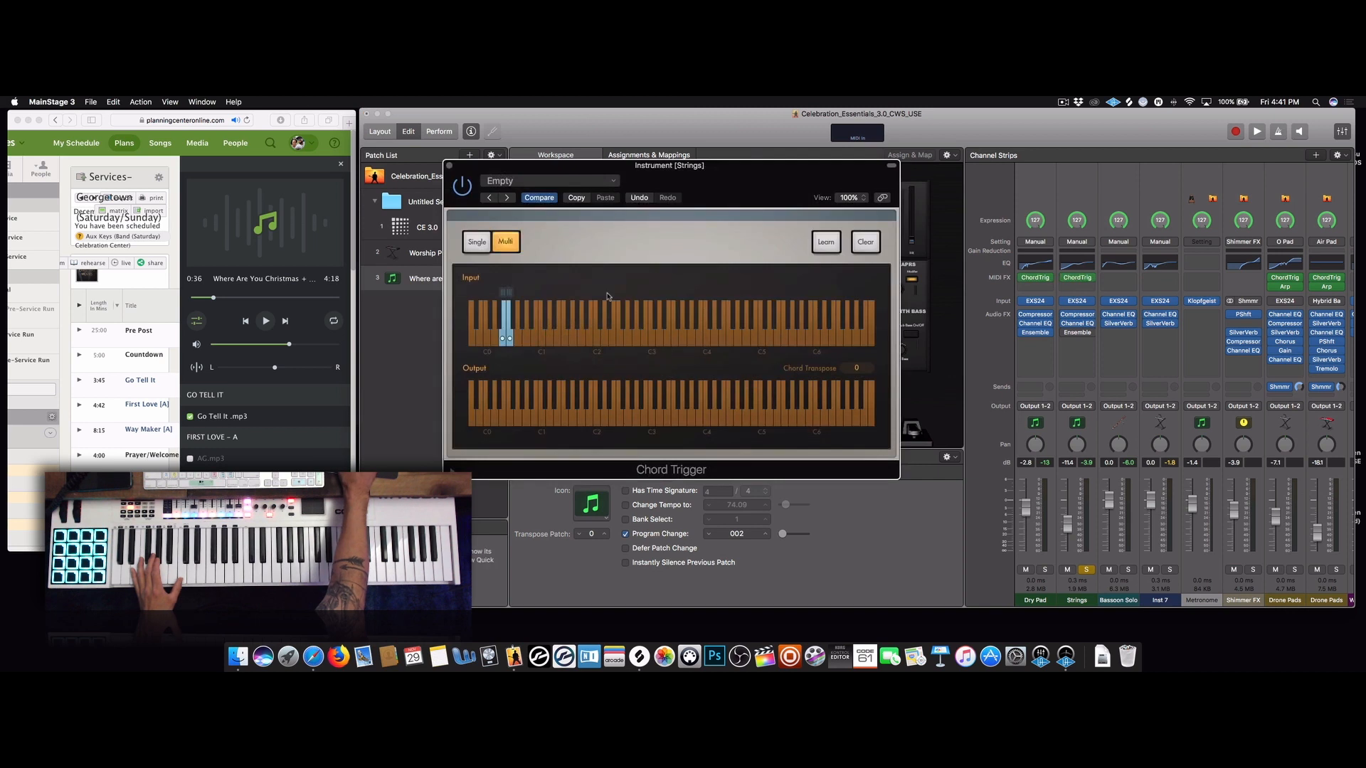
click(825, 242)
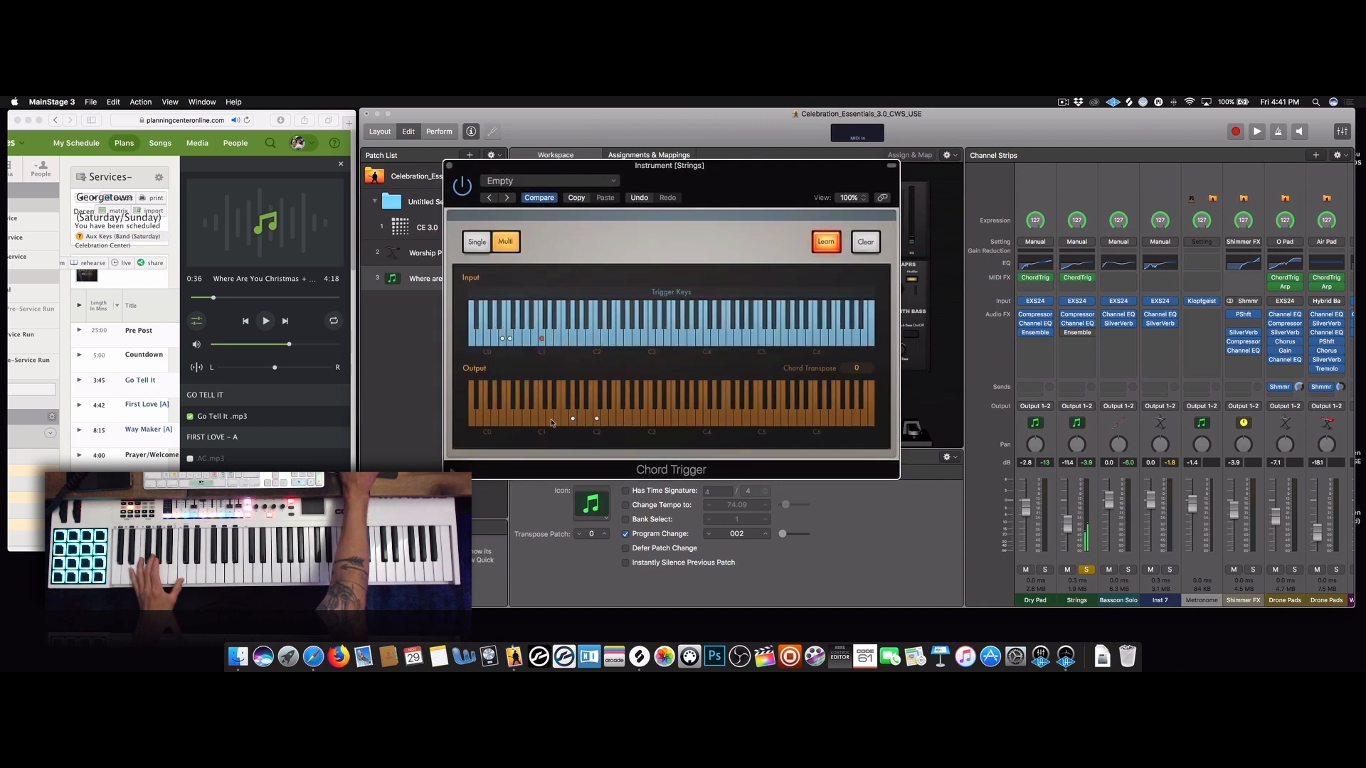
click(577, 418)
click(827, 241)
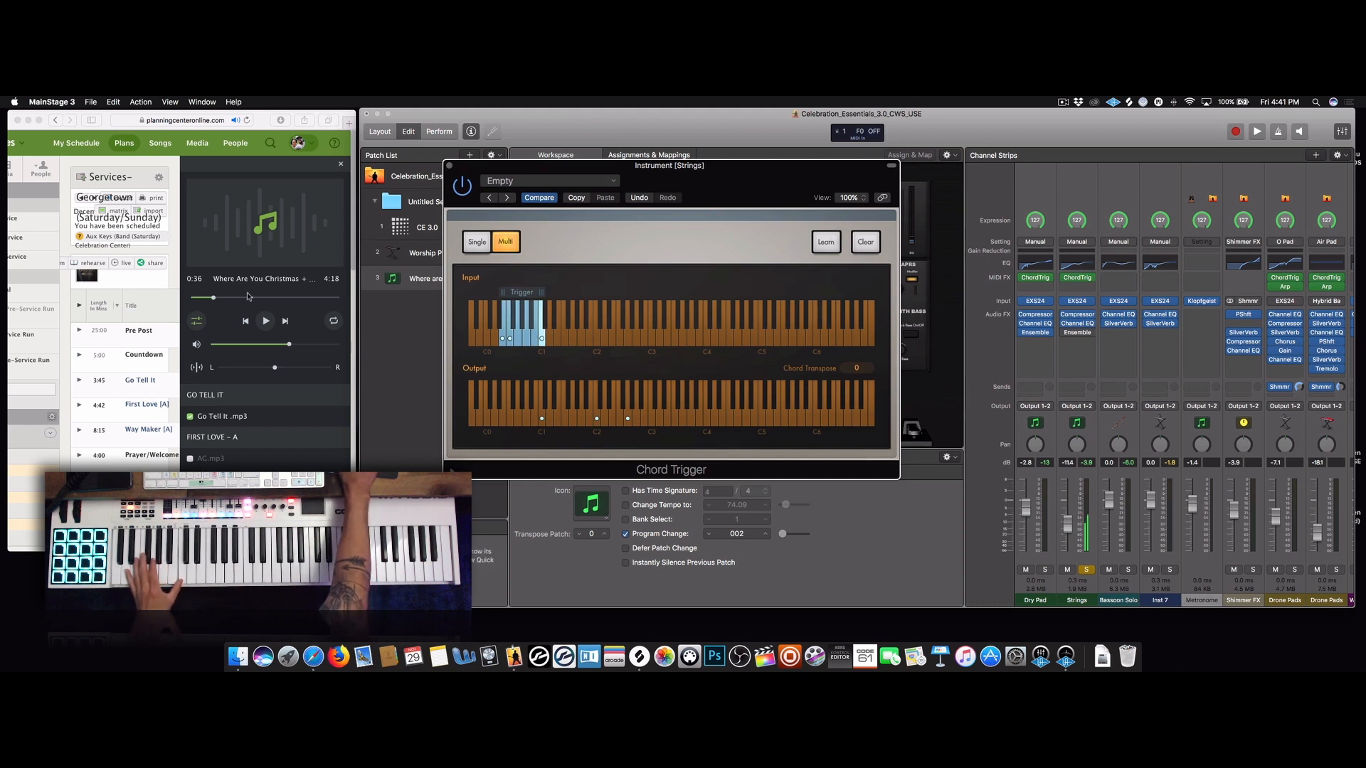
Play the next passage of the reference song and reteach the C1 trigger key on Strings with the chord G1, C2, E2
click(265, 322)
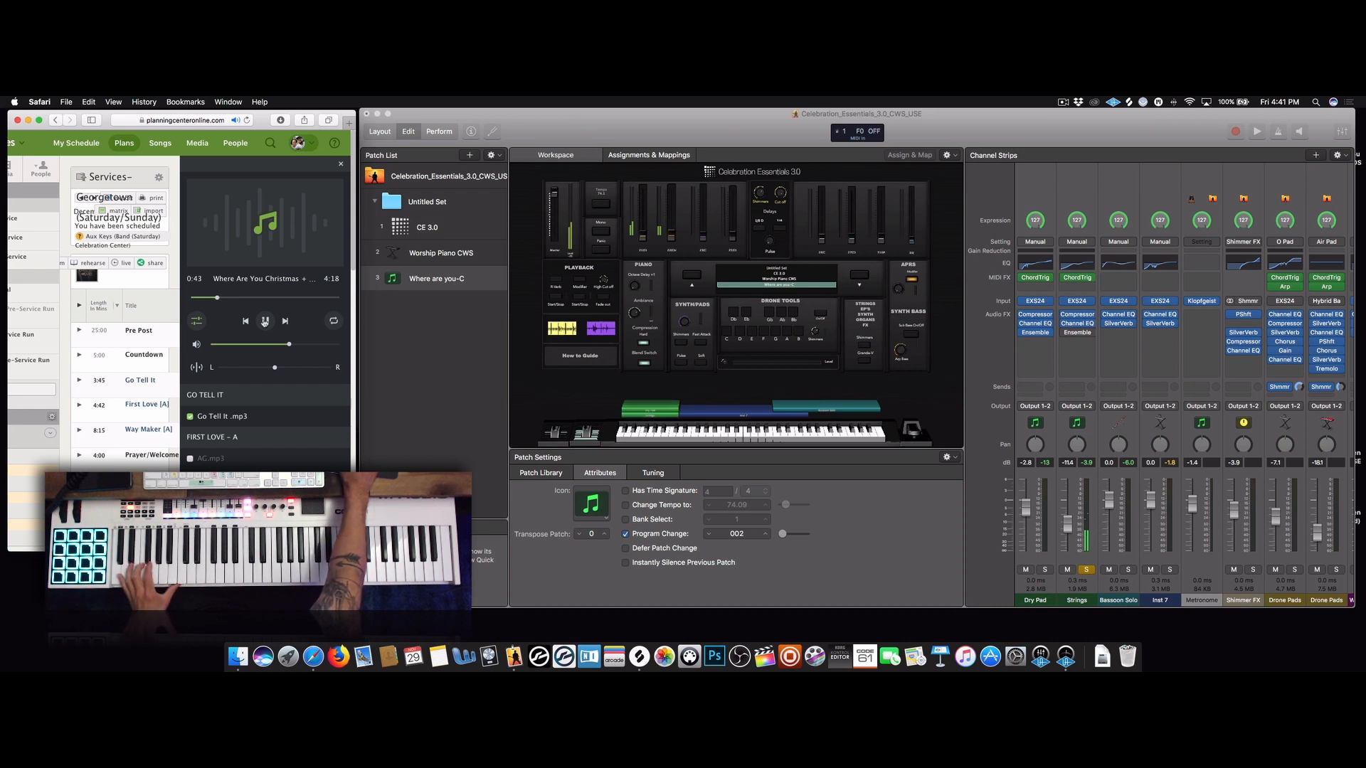
click(264, 320)
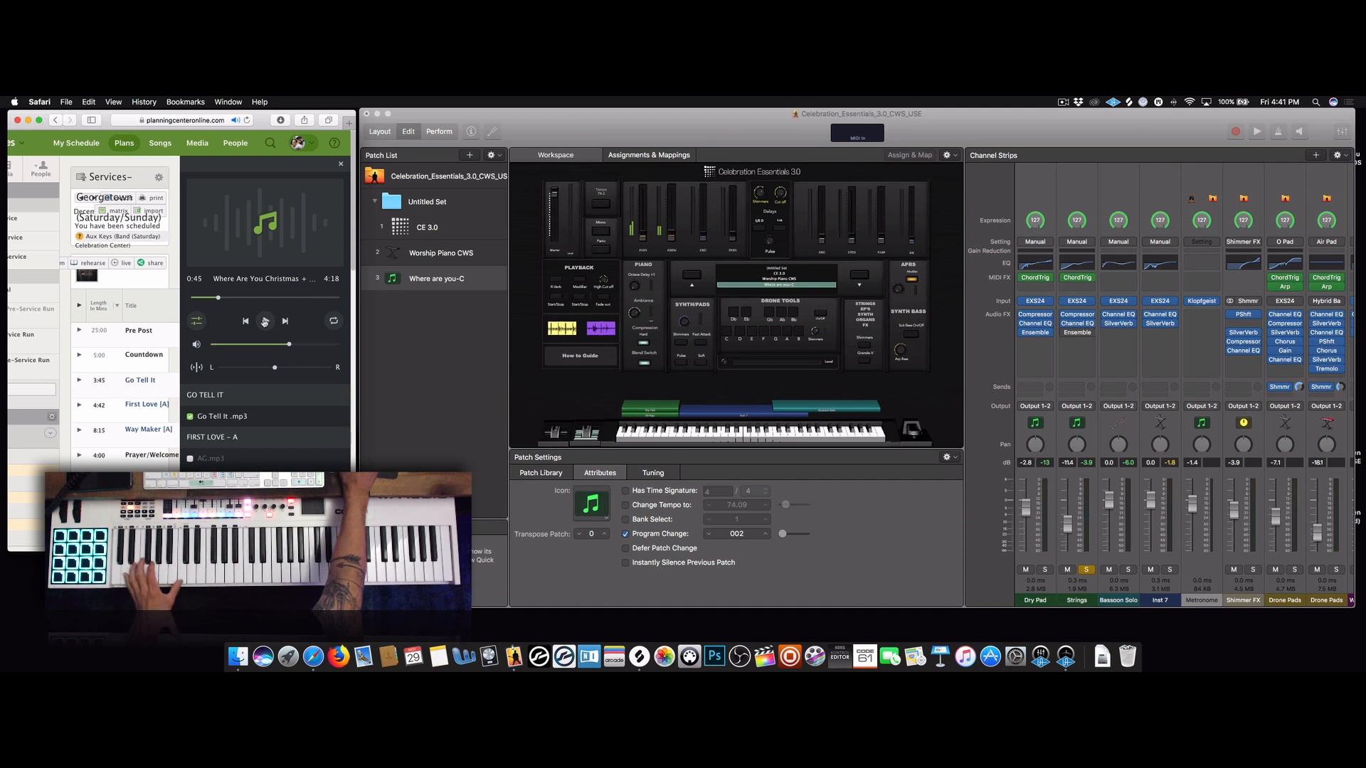
click(562, 136)
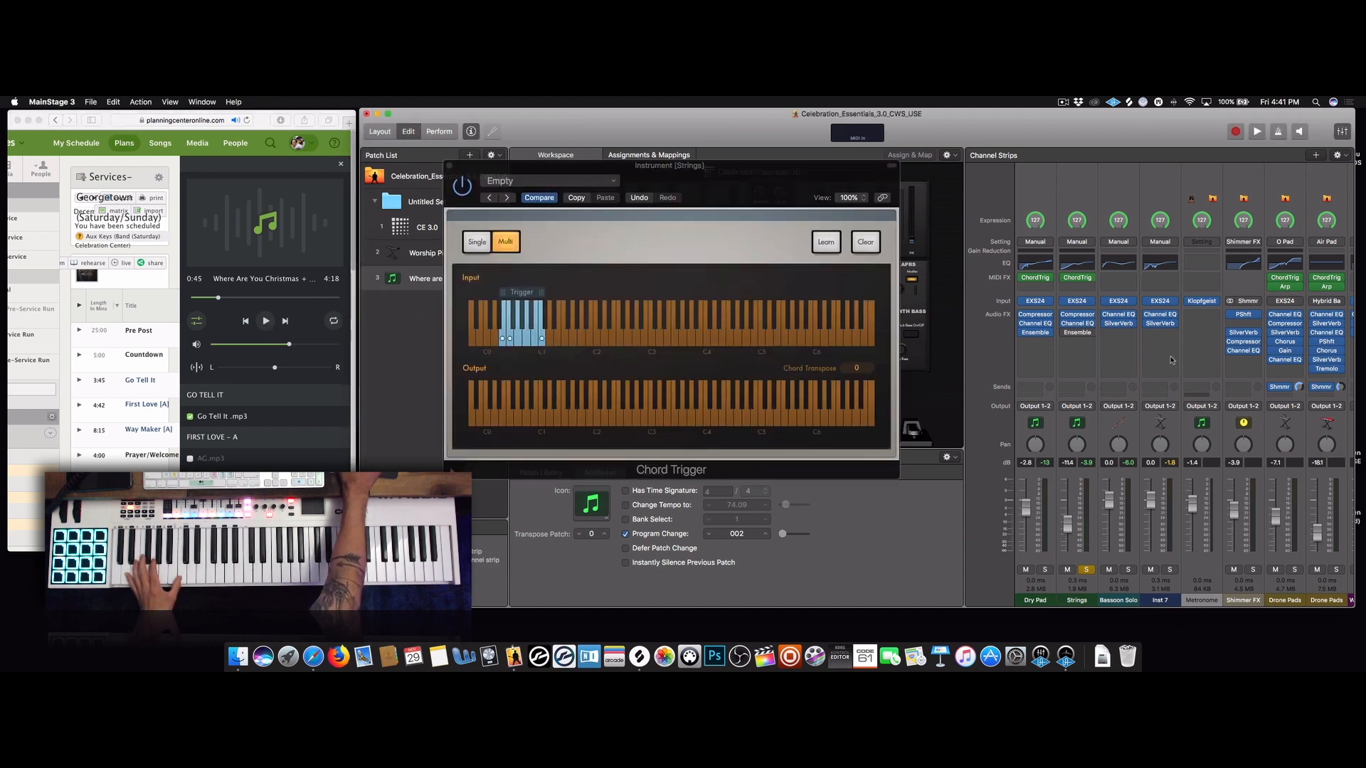
click(751, 229)
click(825, 242)
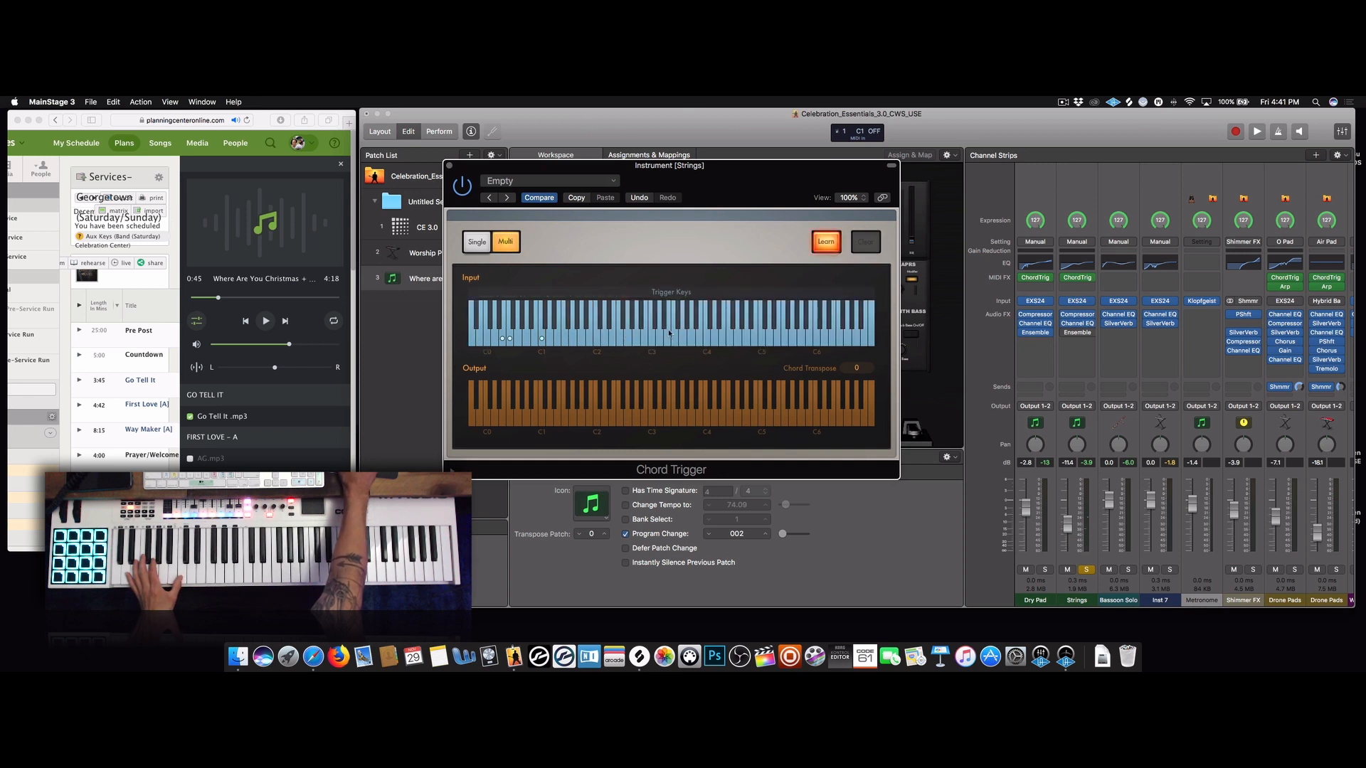
click(628, 421)
click(612, 422)
click(596, 421)
click(573, 420)
click(573, 420)
click(596, 420)
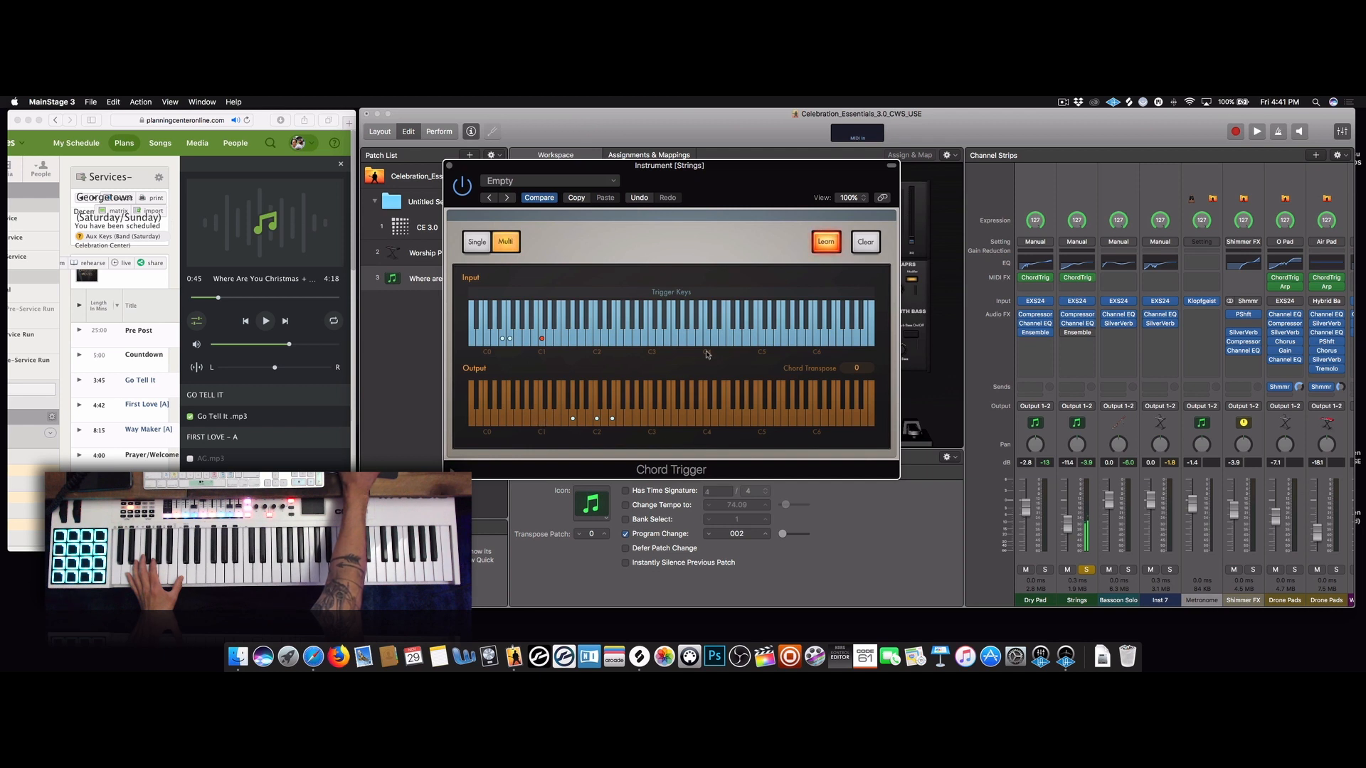
click(827, 248)
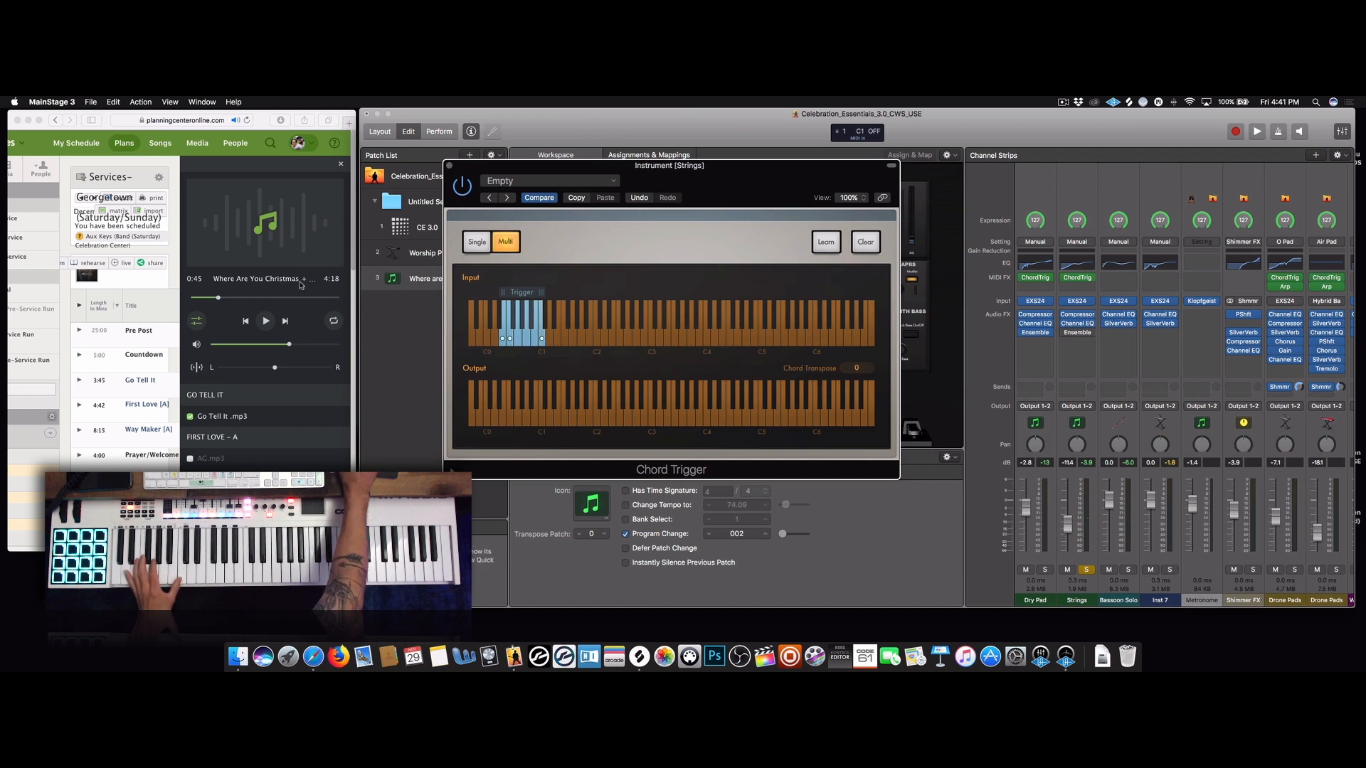
Play the following moment of the reference song and teach the G0 trigger key on Strings the chord G0, G1, D2, G2
click(265, 322)
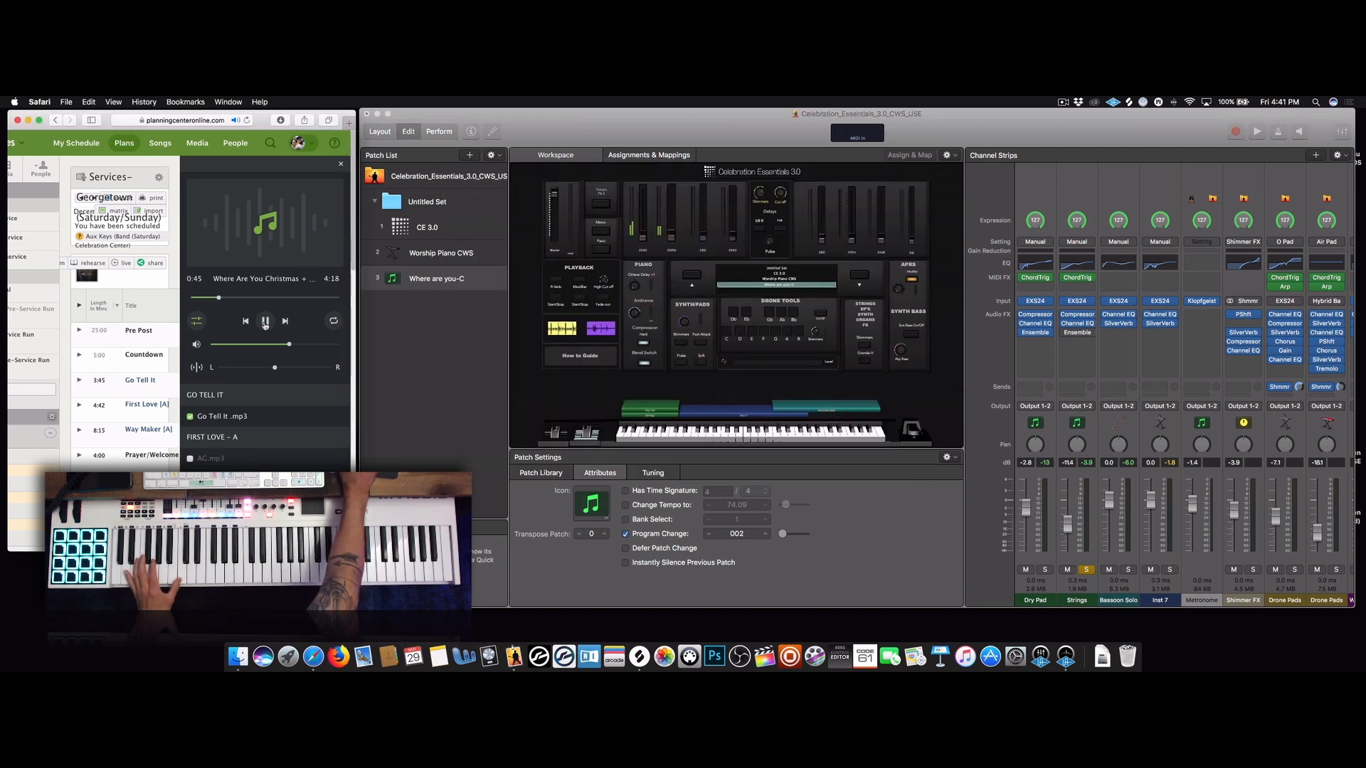
click(264, 324)
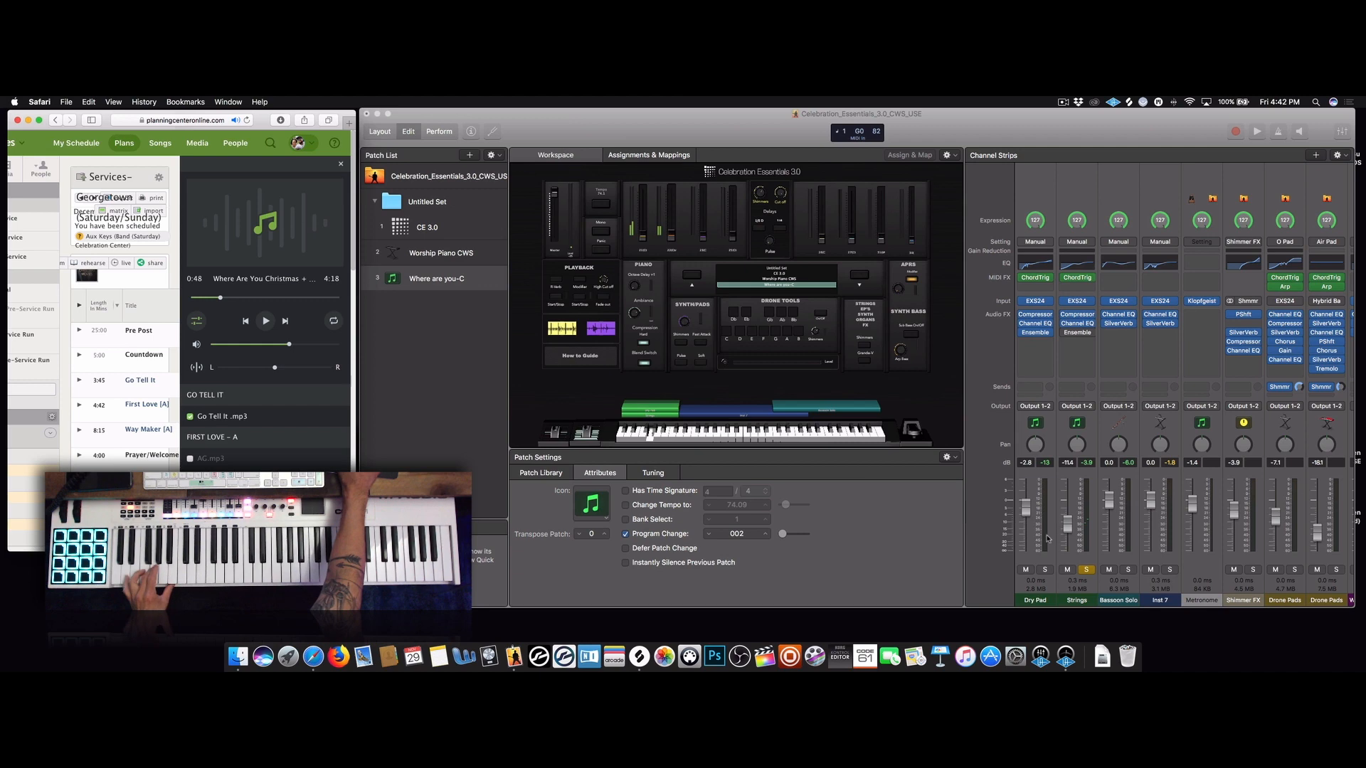
click(1077, 278)
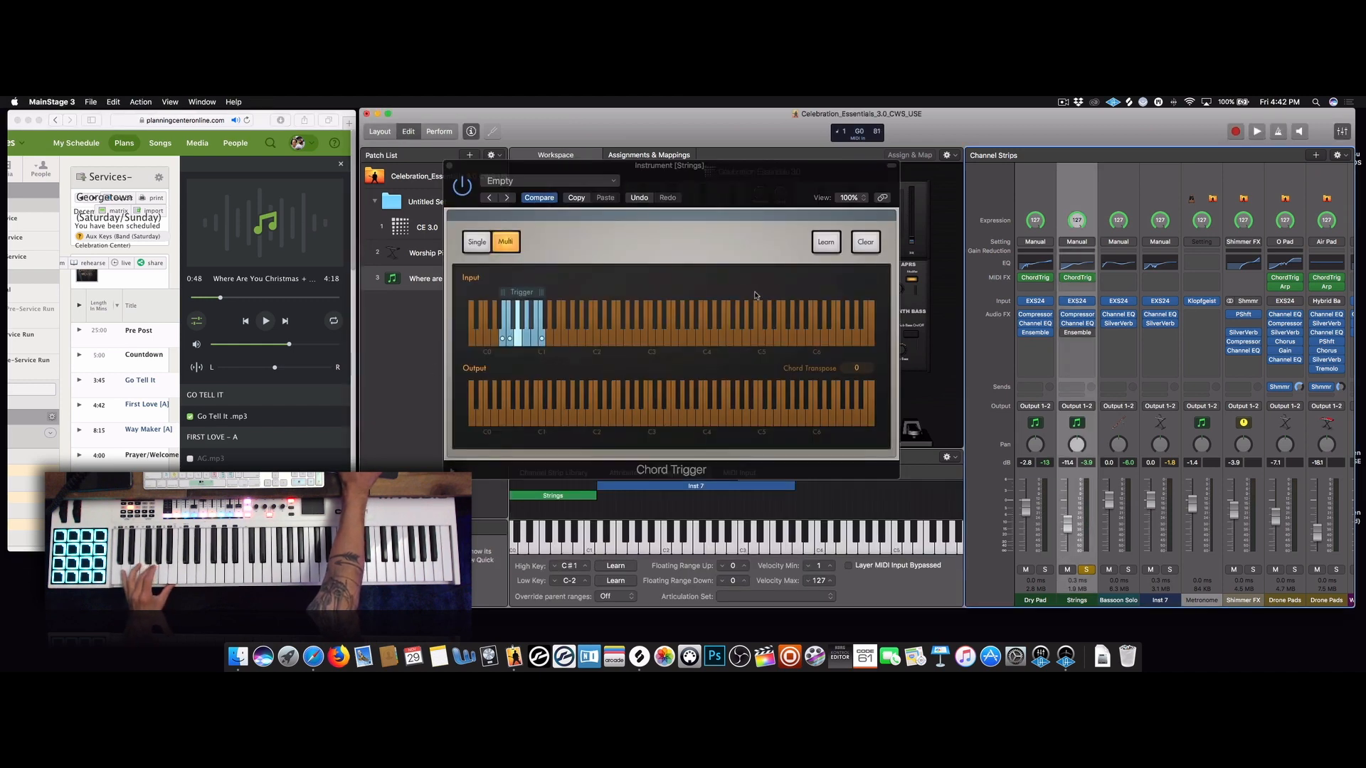
click(826, 242)
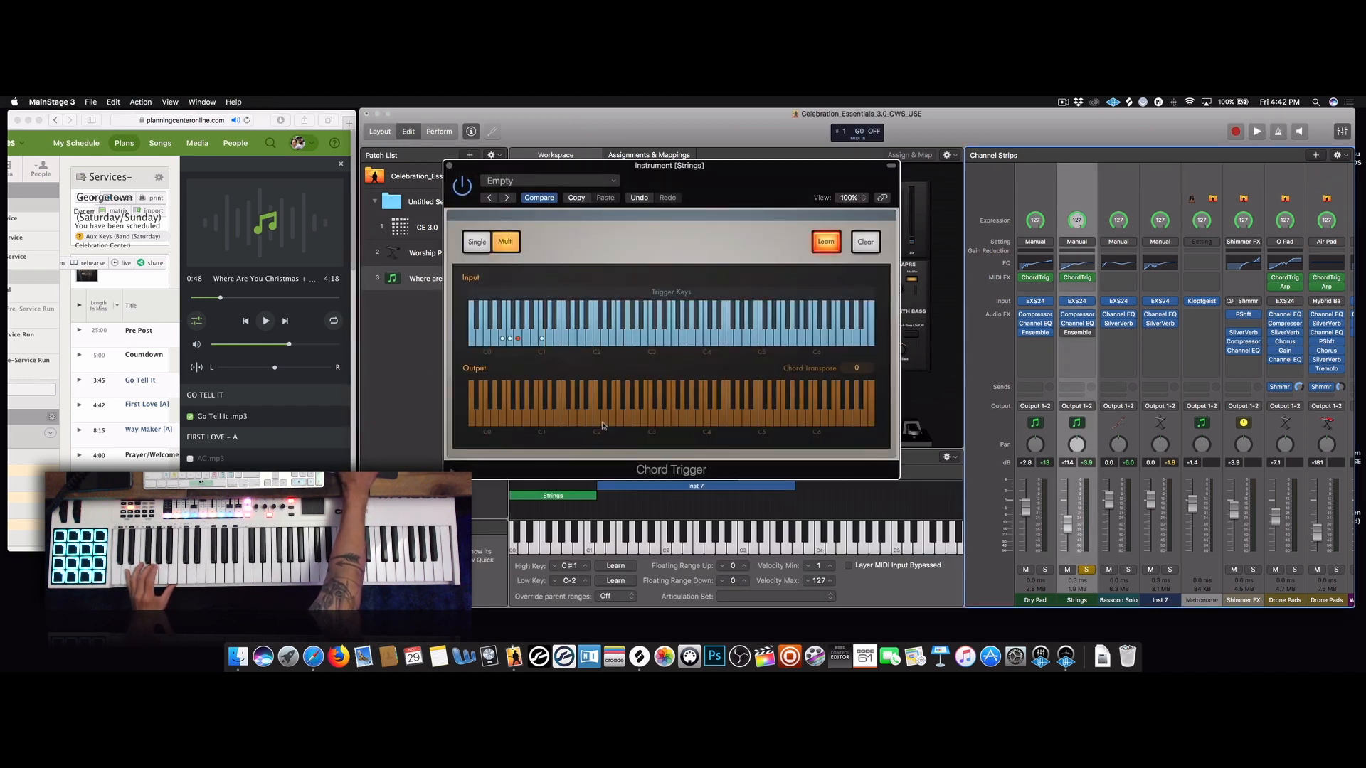
click(573, 421)
click(605, 420)
click(518, 420)
click(605, 420)
click(627, 420)
click(605, 420)
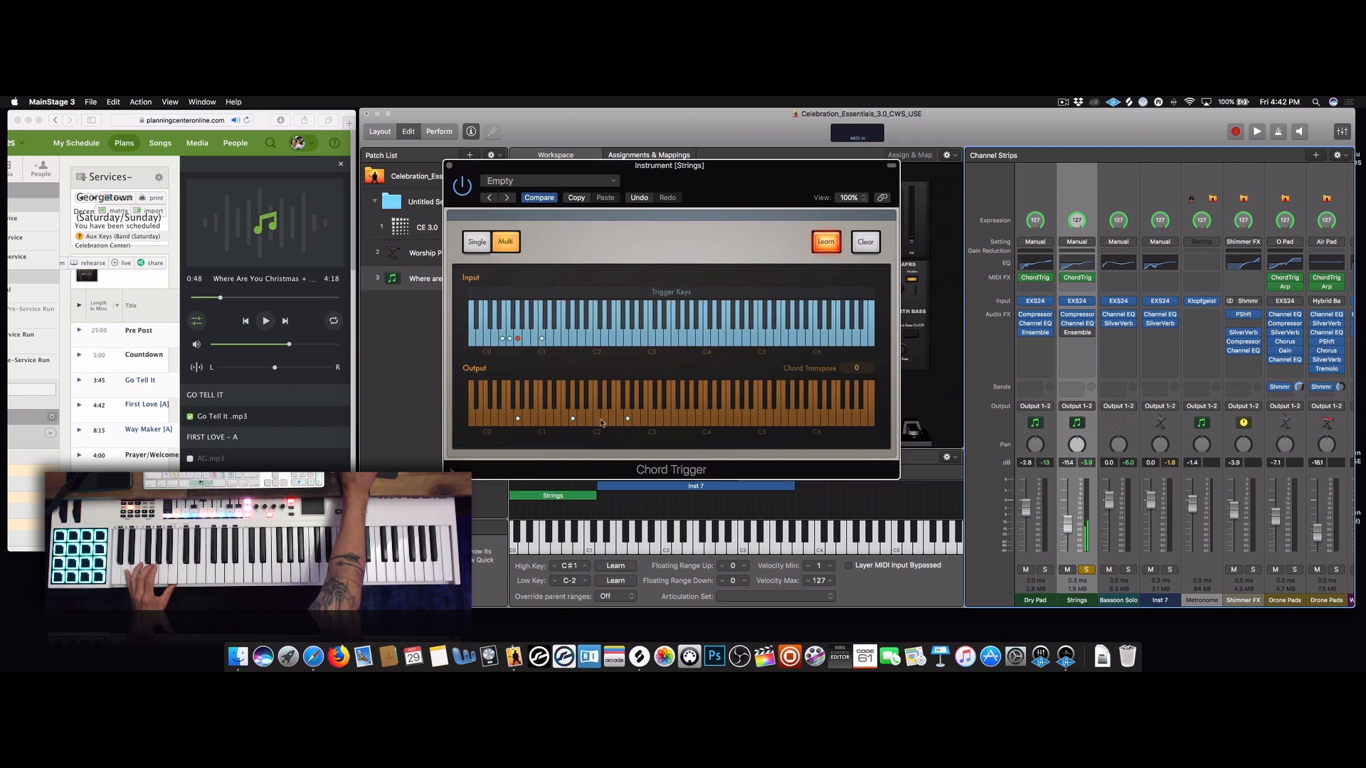
click(824, 243)
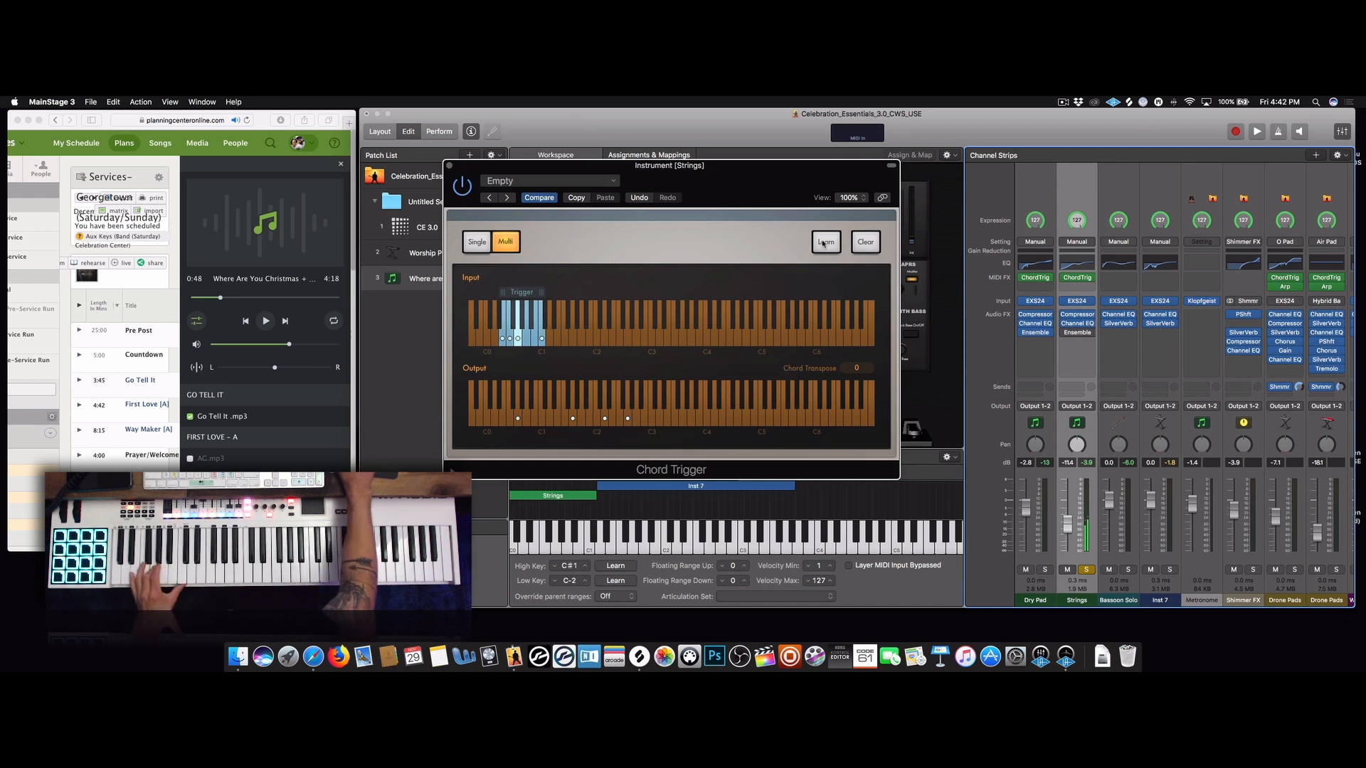
Continue the reference song briefly and teach the C0 trigger key on Strings the chord C1, G1, C2
click(266, 322)
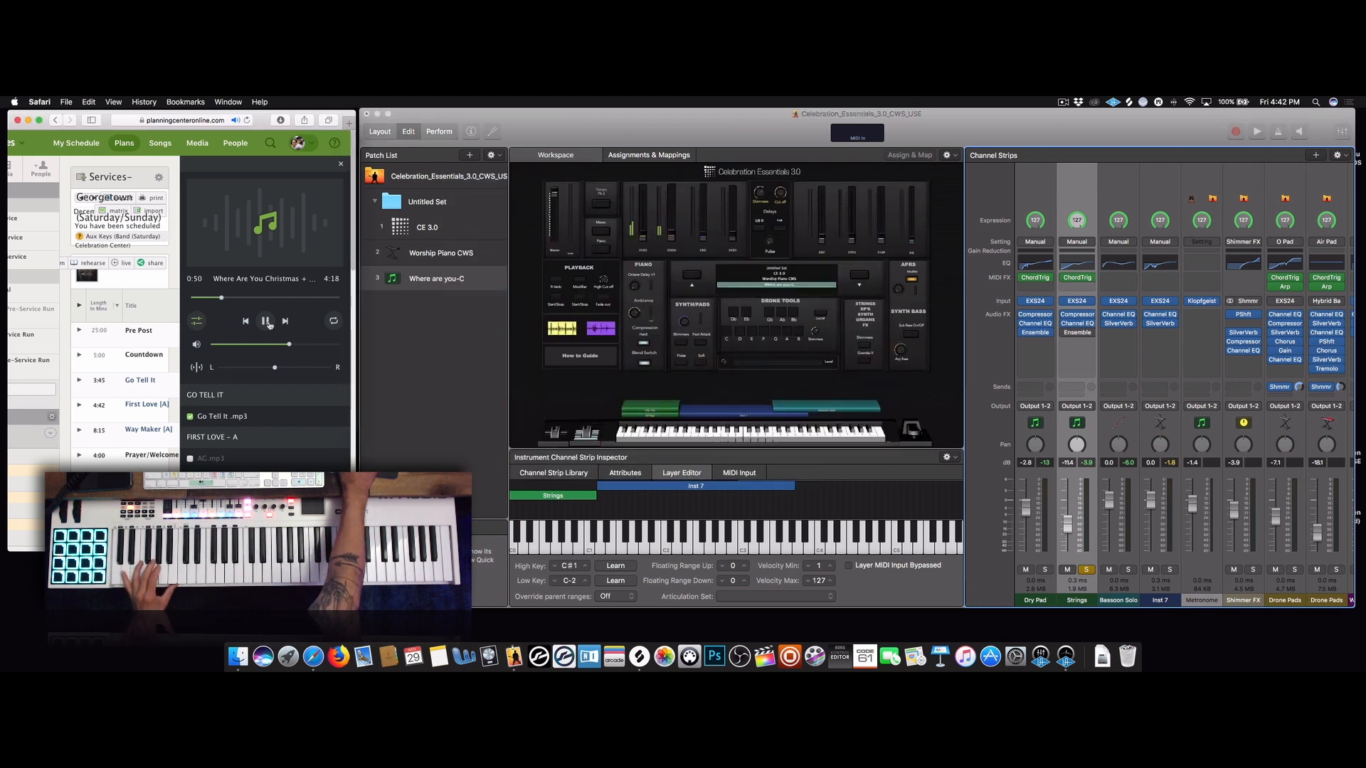
click(266, 322)
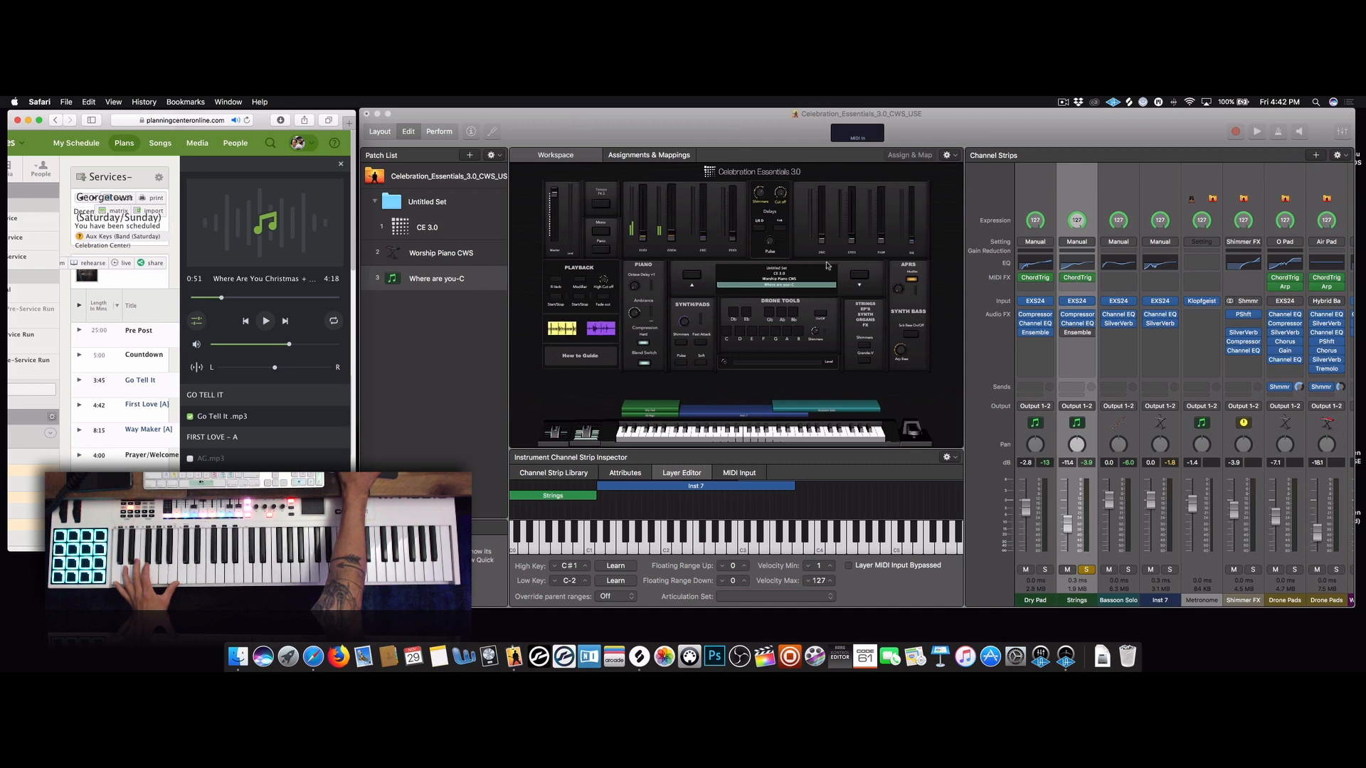
click(765, 332)
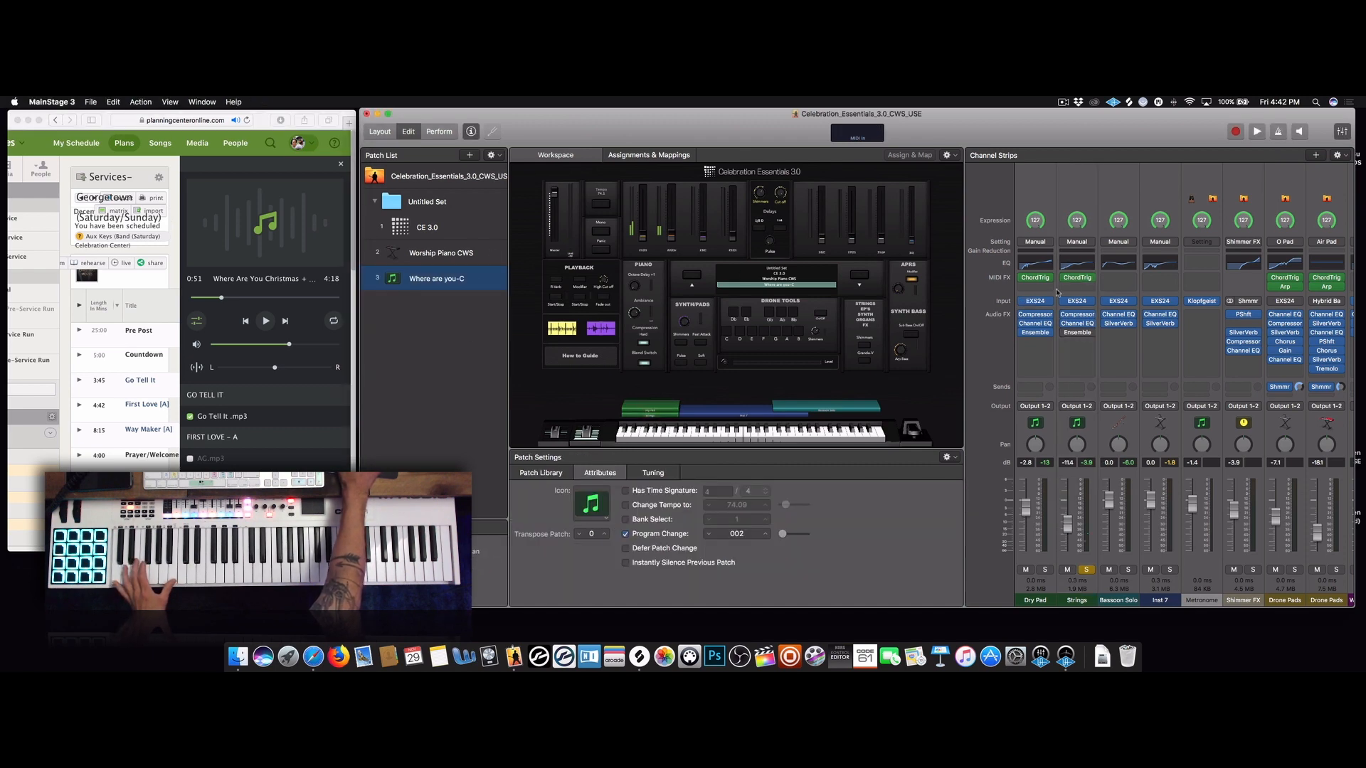
click(1077, 279)
drag(682, 182, 693, 182)
click(844, 241)
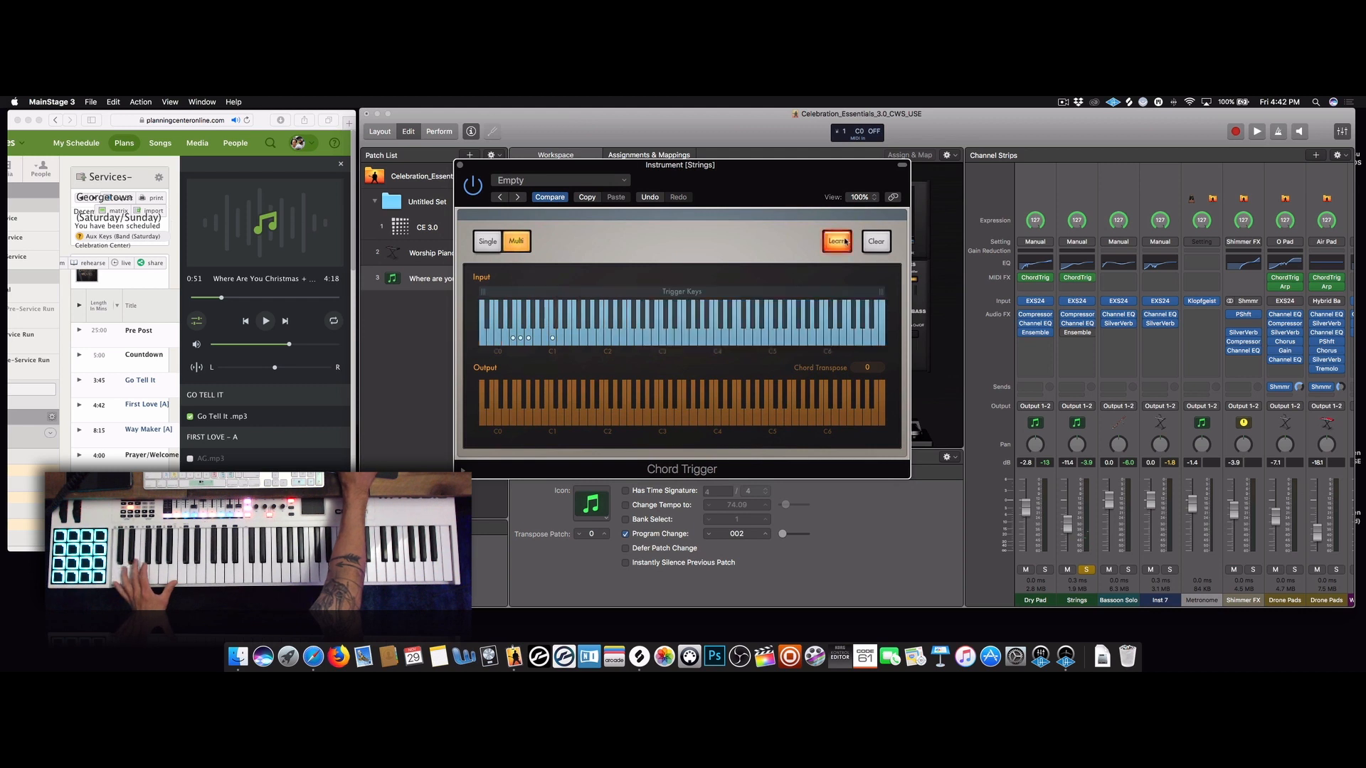
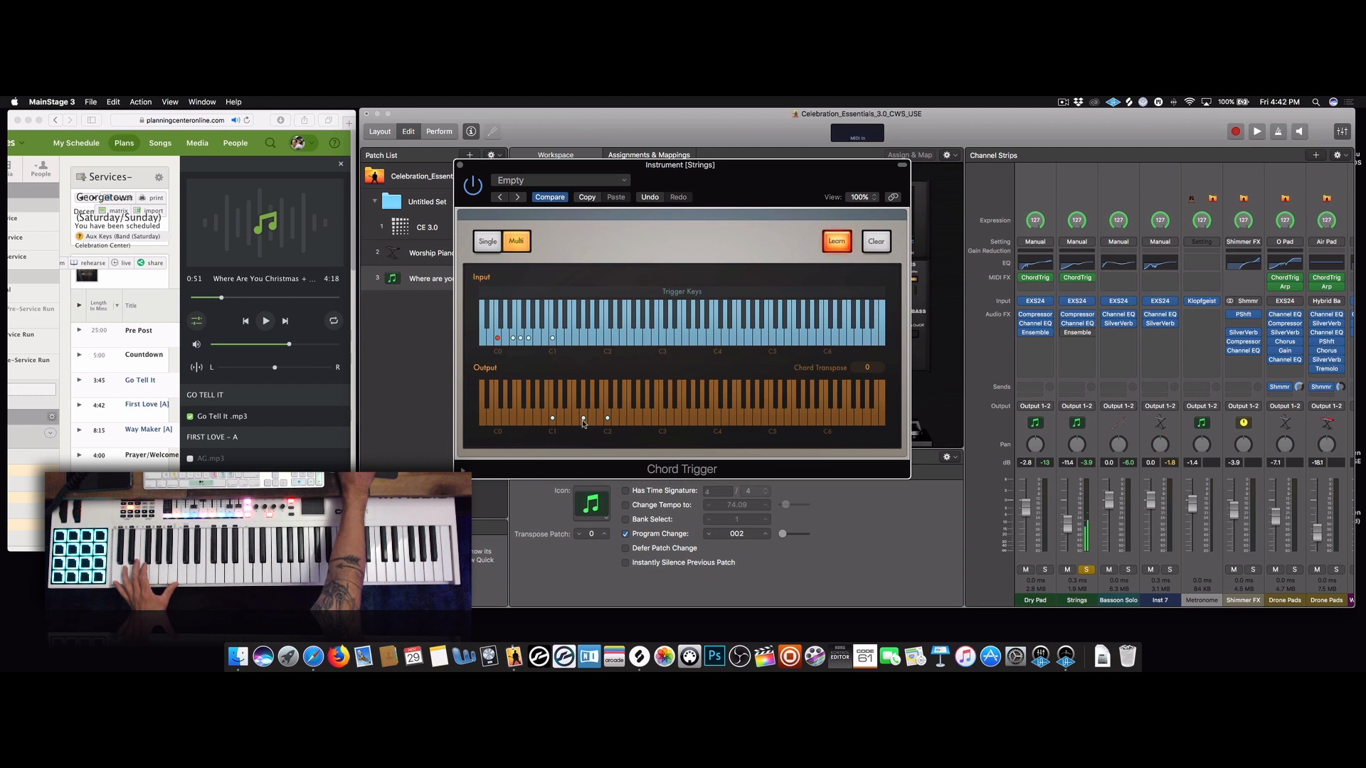
click(837, 242)
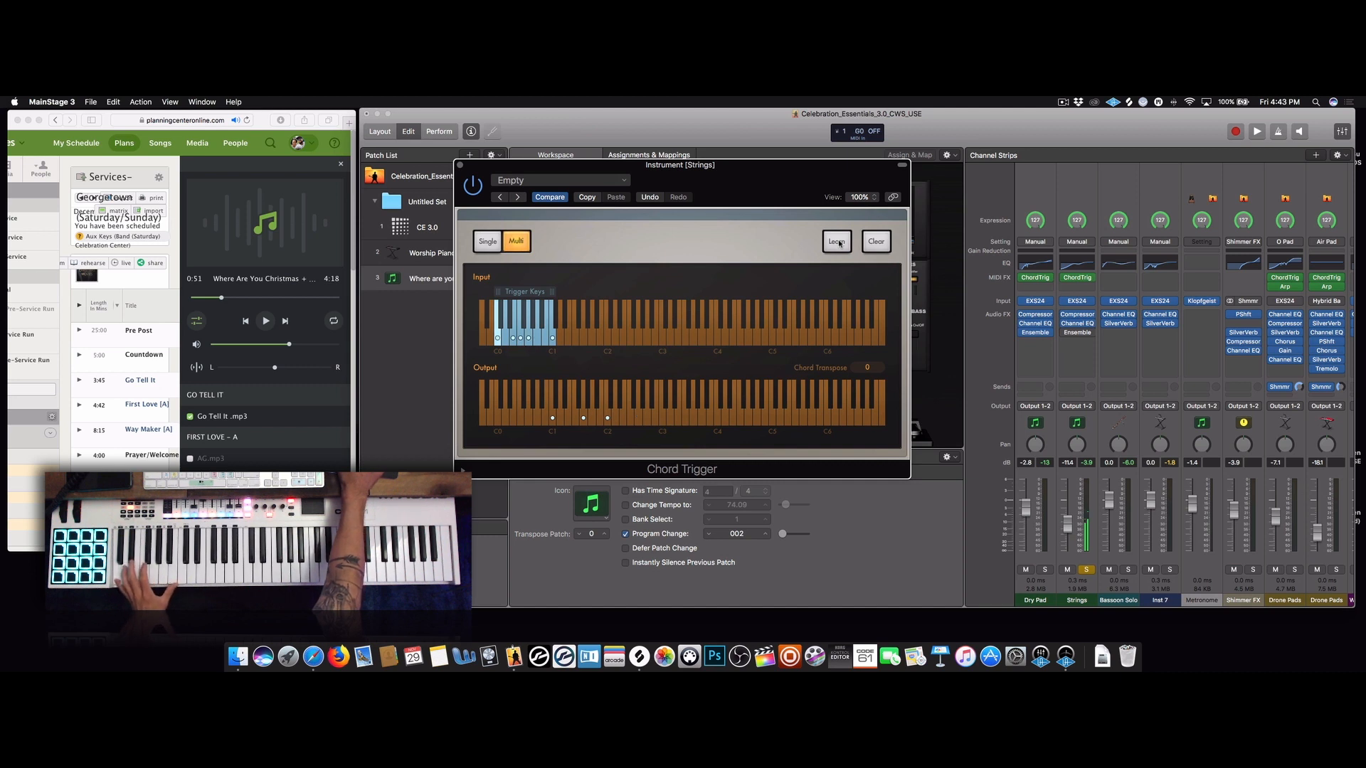
Play another moment of the reference song, pause it, and close the Strings Chord Trigger window
click(265, 322)
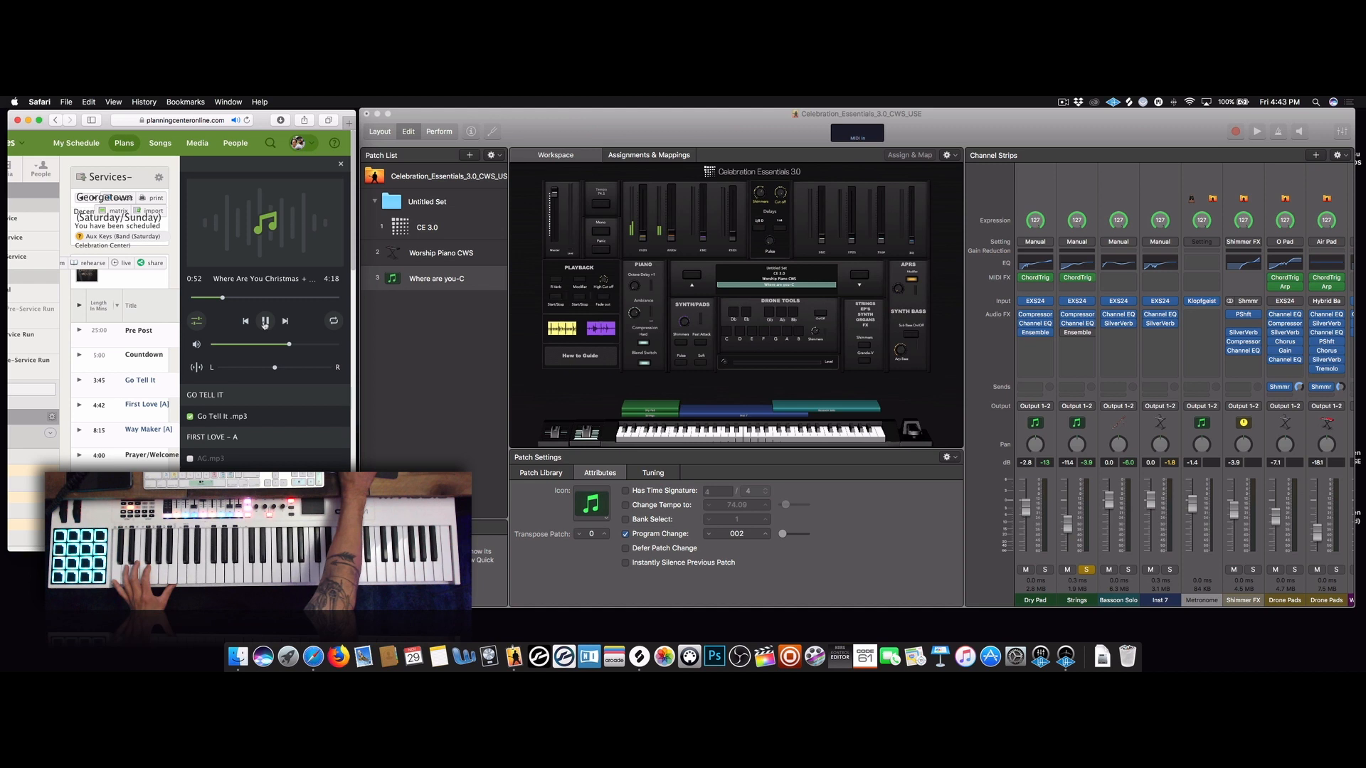
click(264, 322)
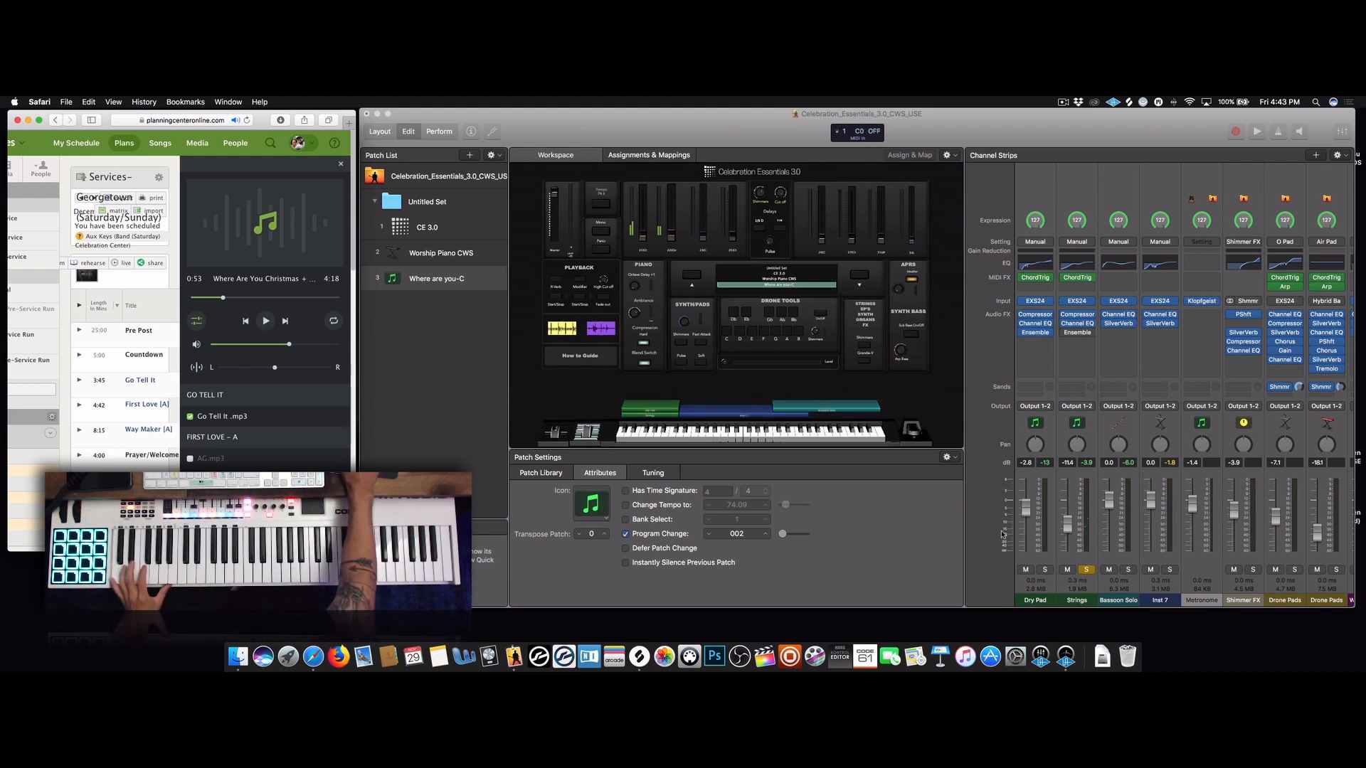
click(1084, 572)
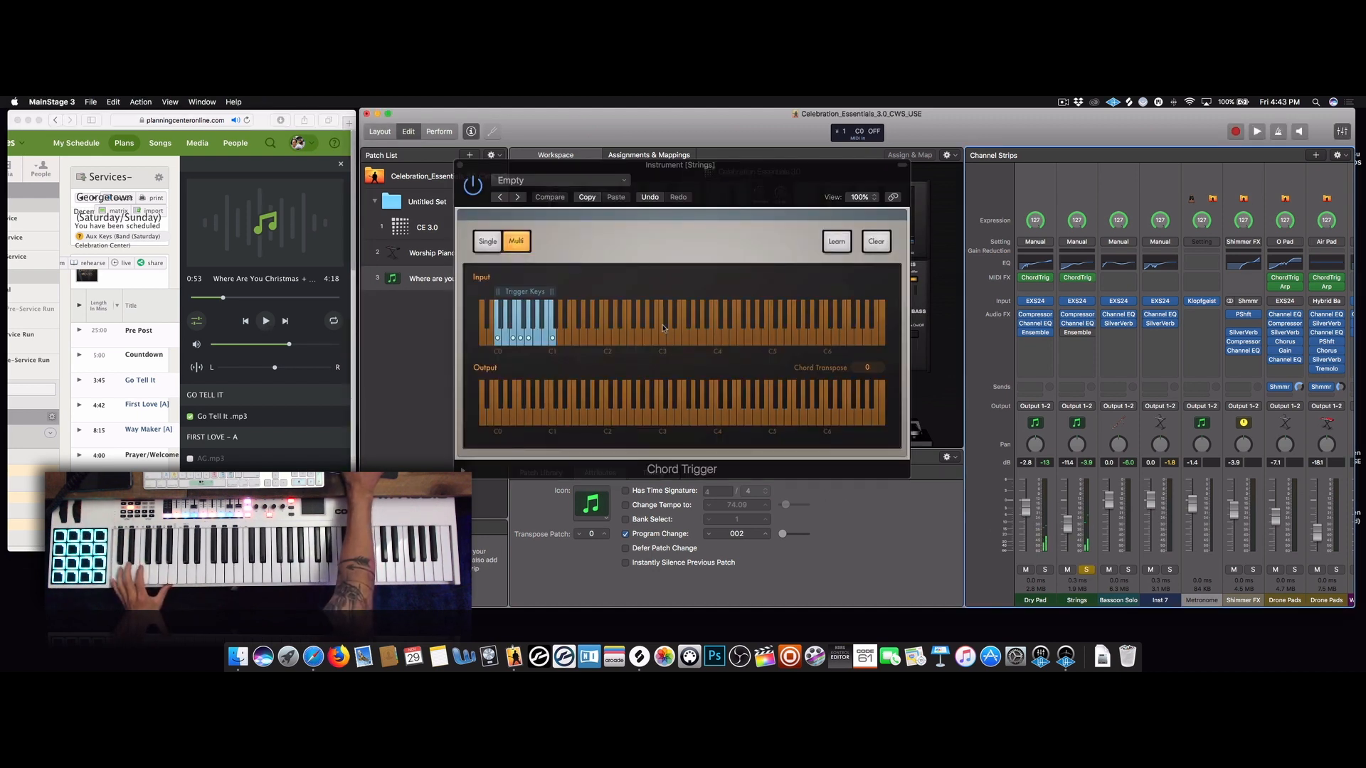
click(460, 165)
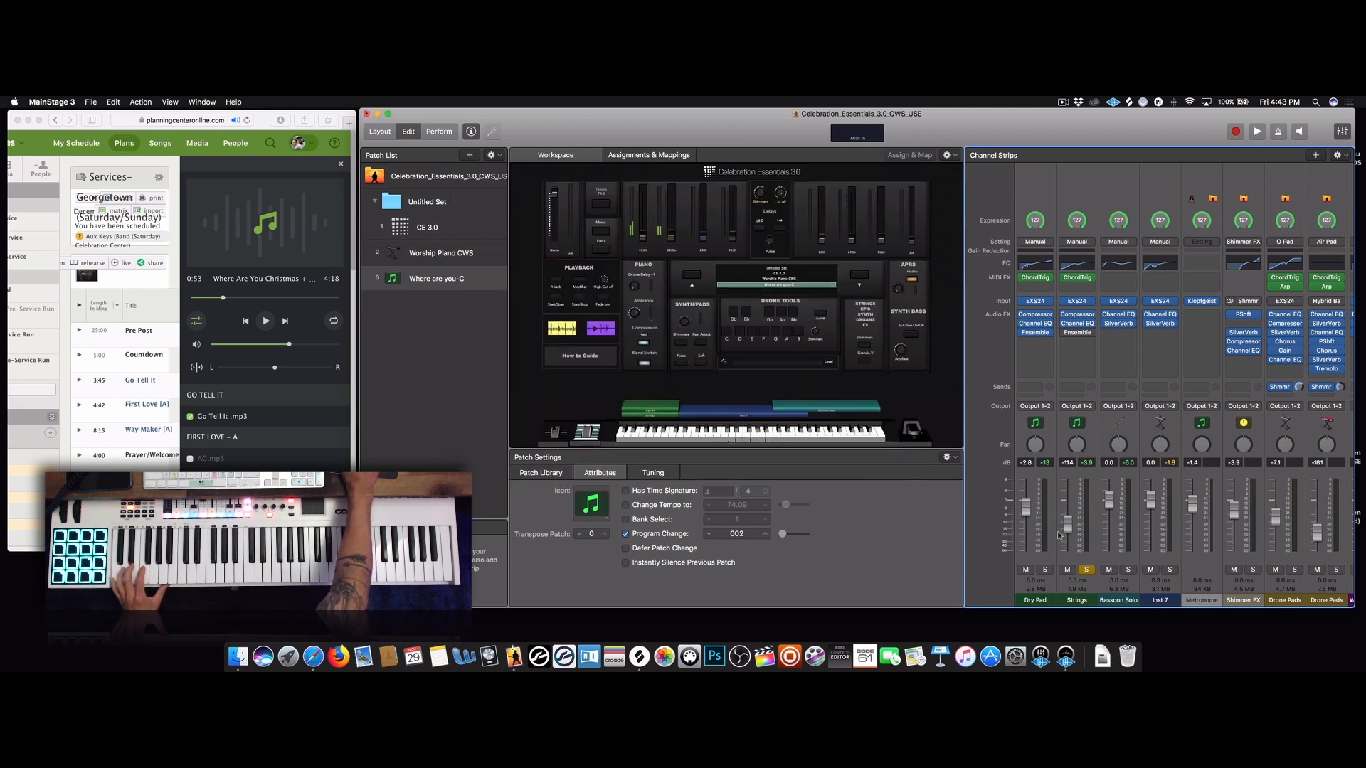
Bypass the Pitch modulation routing from LFO 1 via Ctrl #1 in the Strings EXS24, and close its window
click(1075, 562)
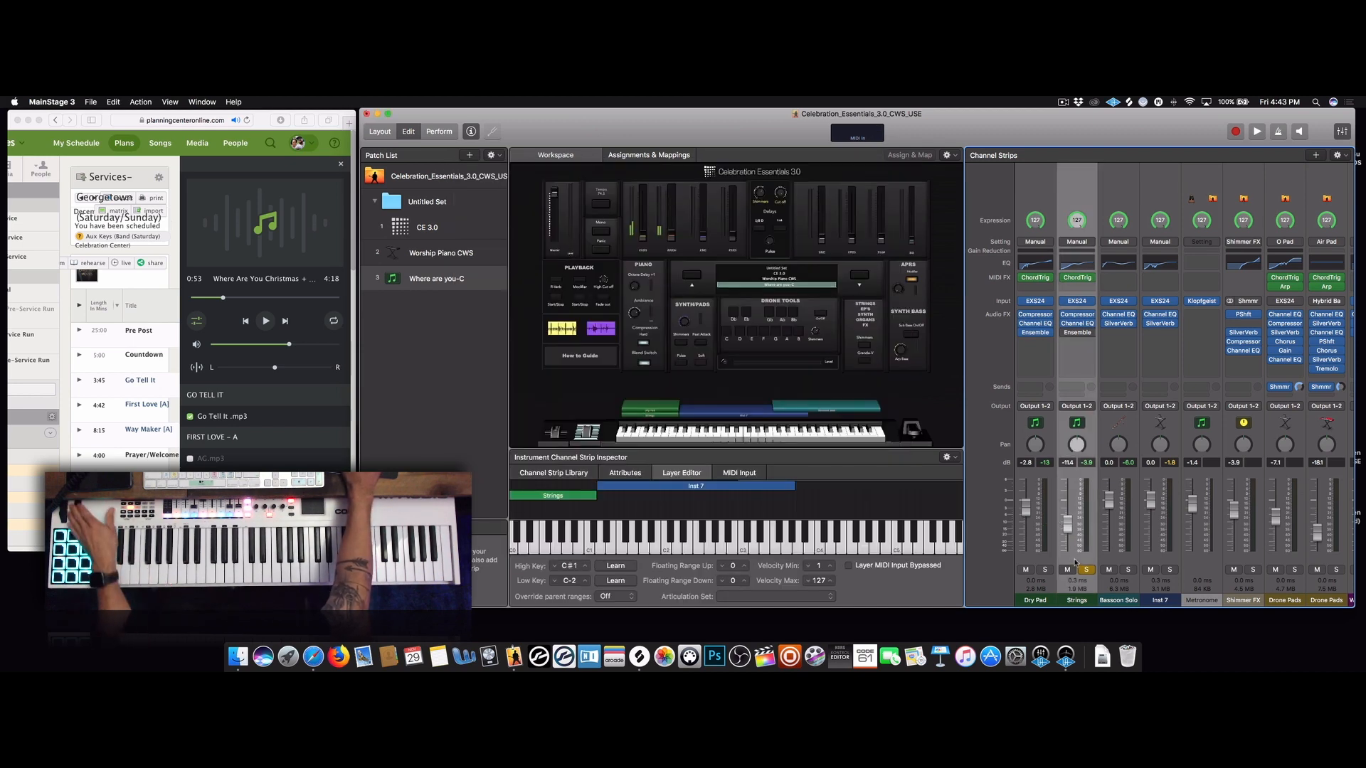
click(1077, 301)
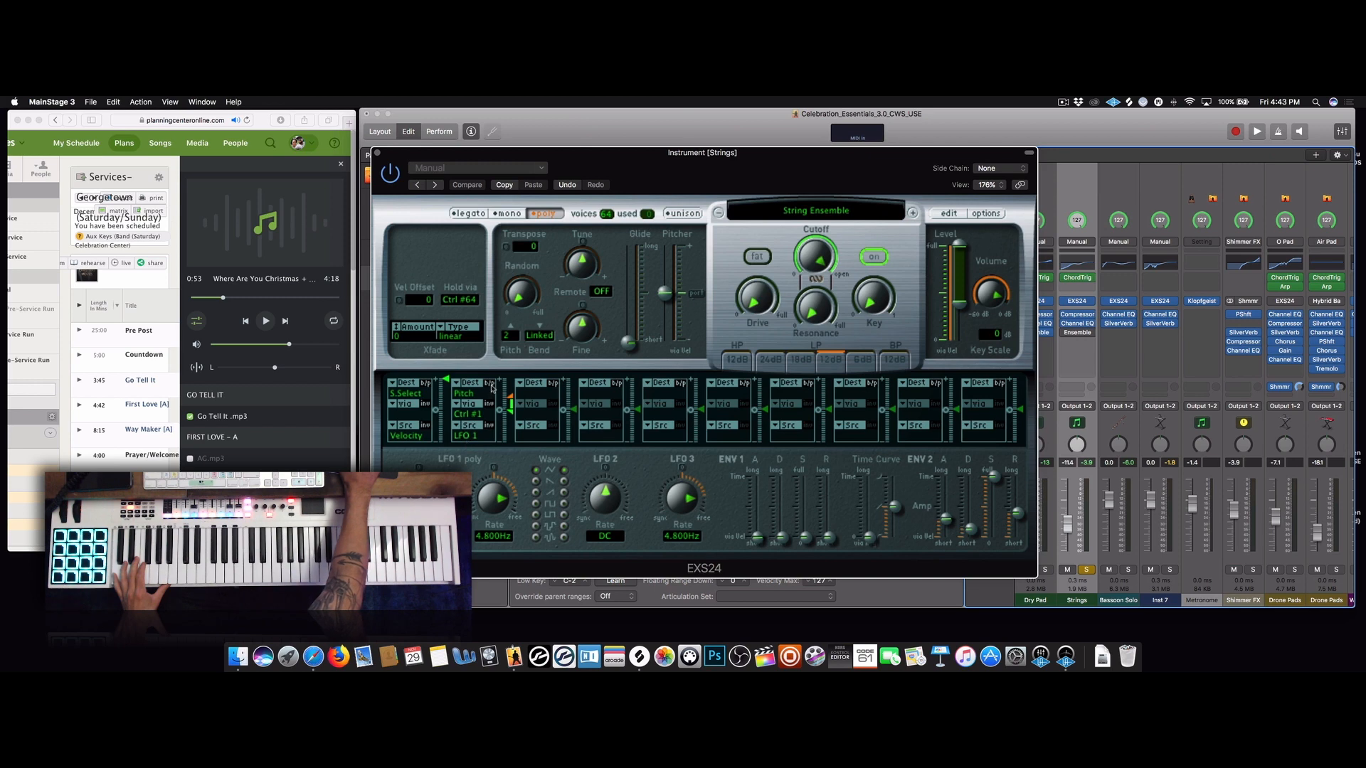
click(490, 383)
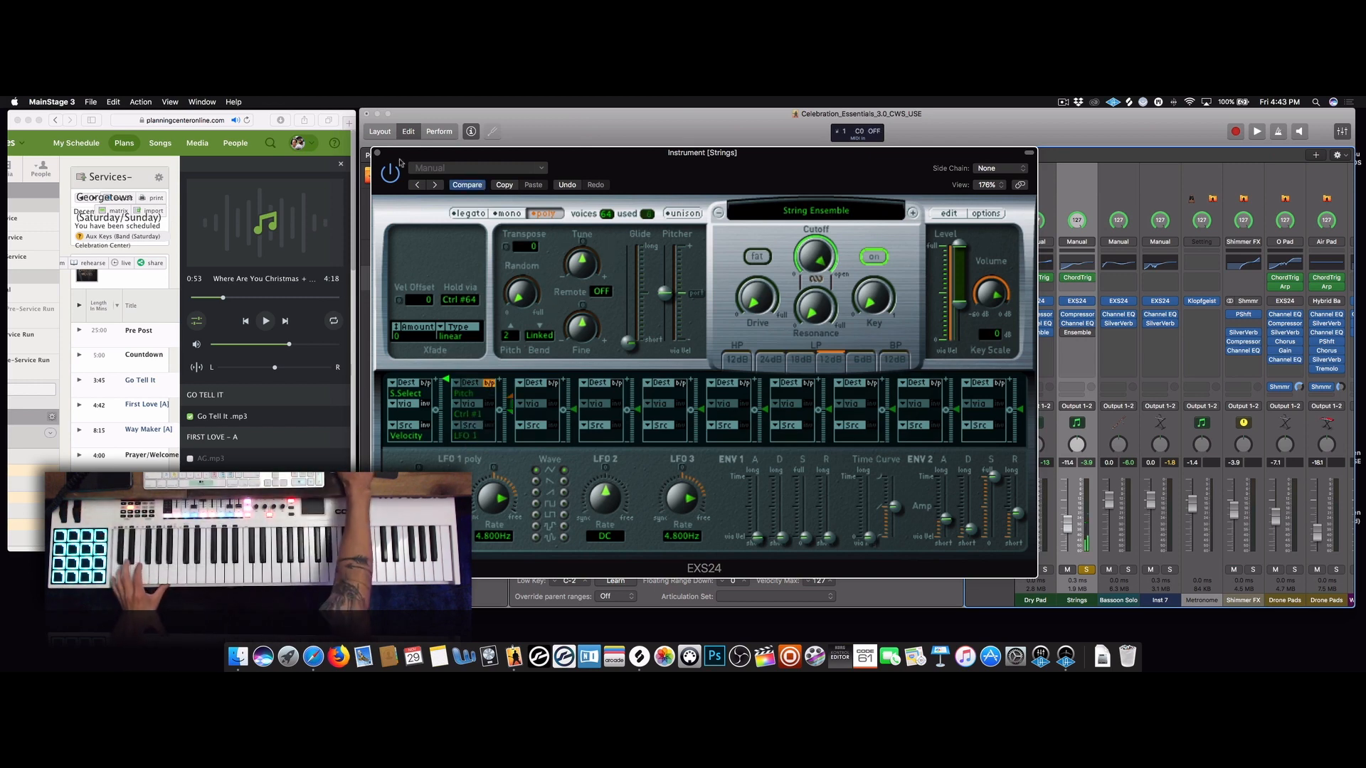
click(378, 153)
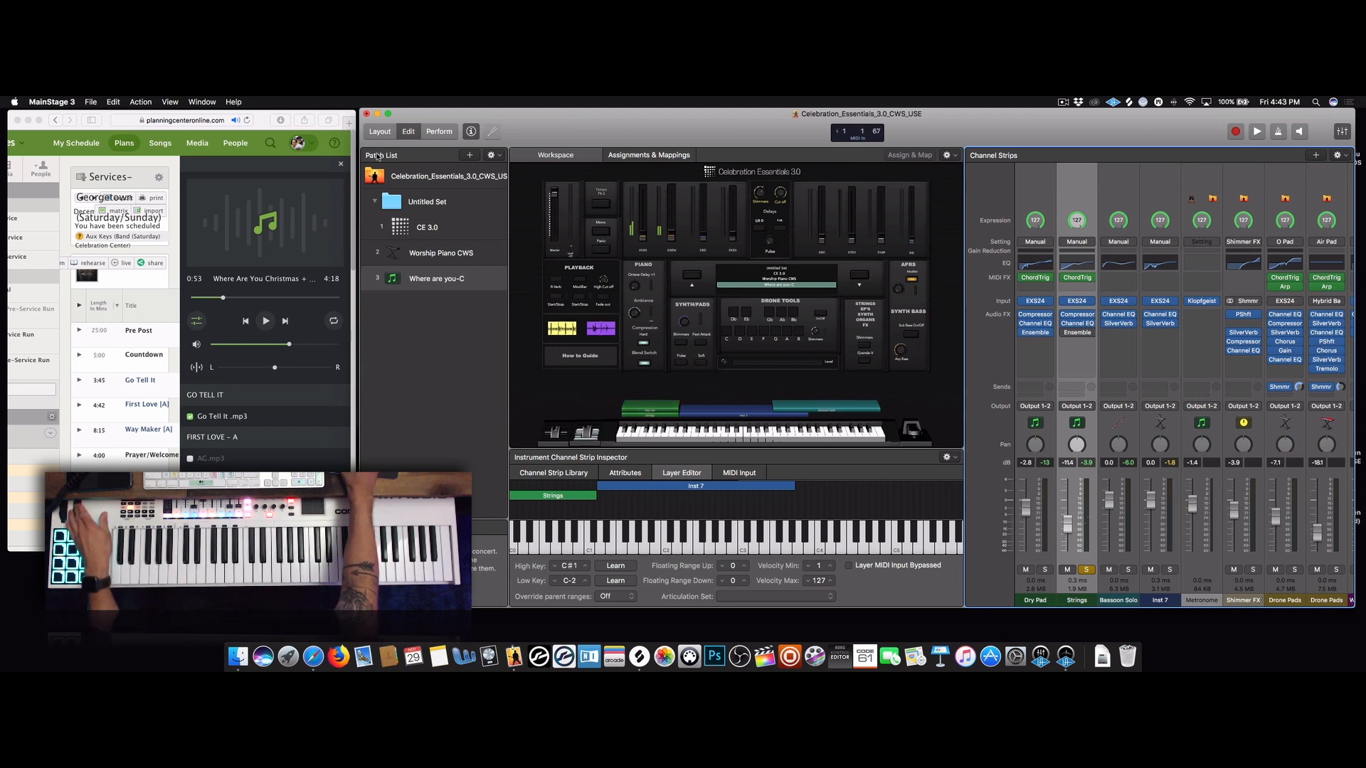
Remap the Strings MIDI input so controller 1 (Modulation) is output as controller 7 (Volume)
click(741, 473)
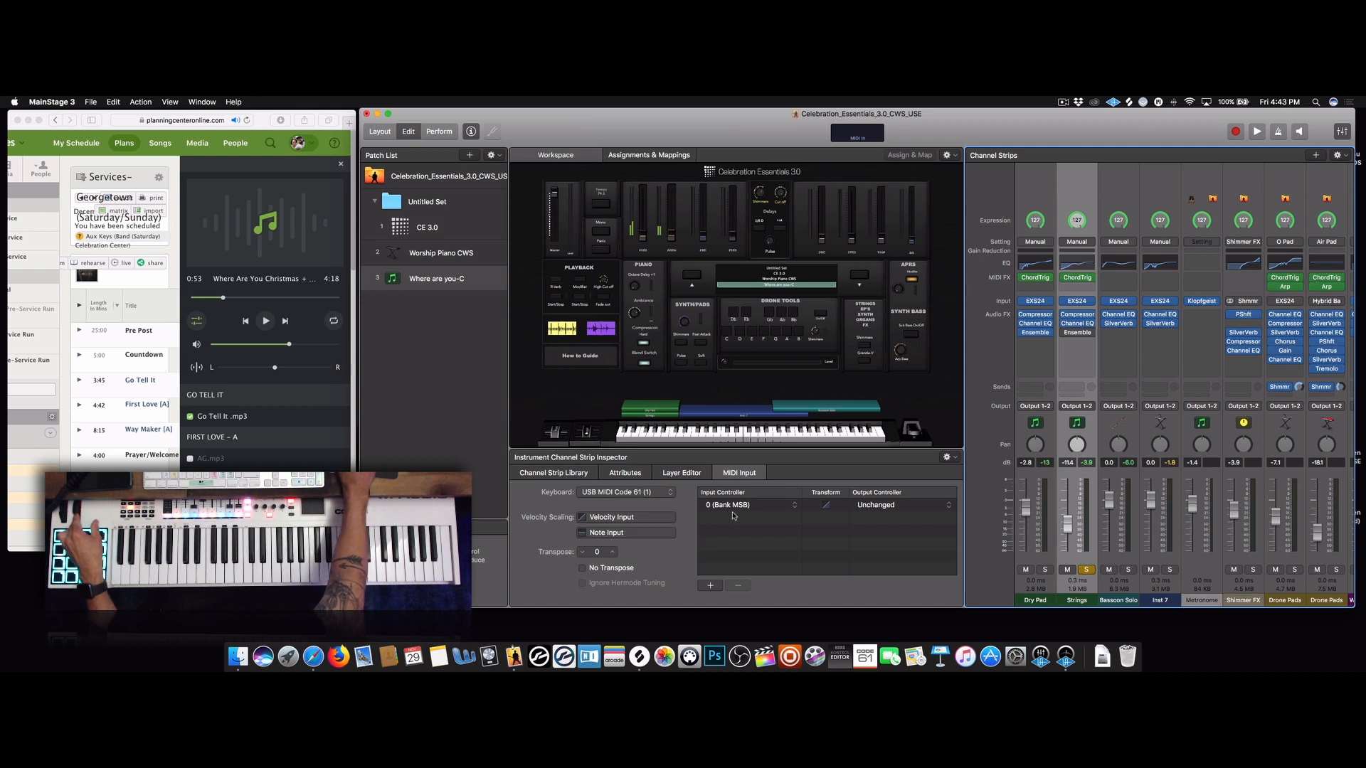
click(745, 507)
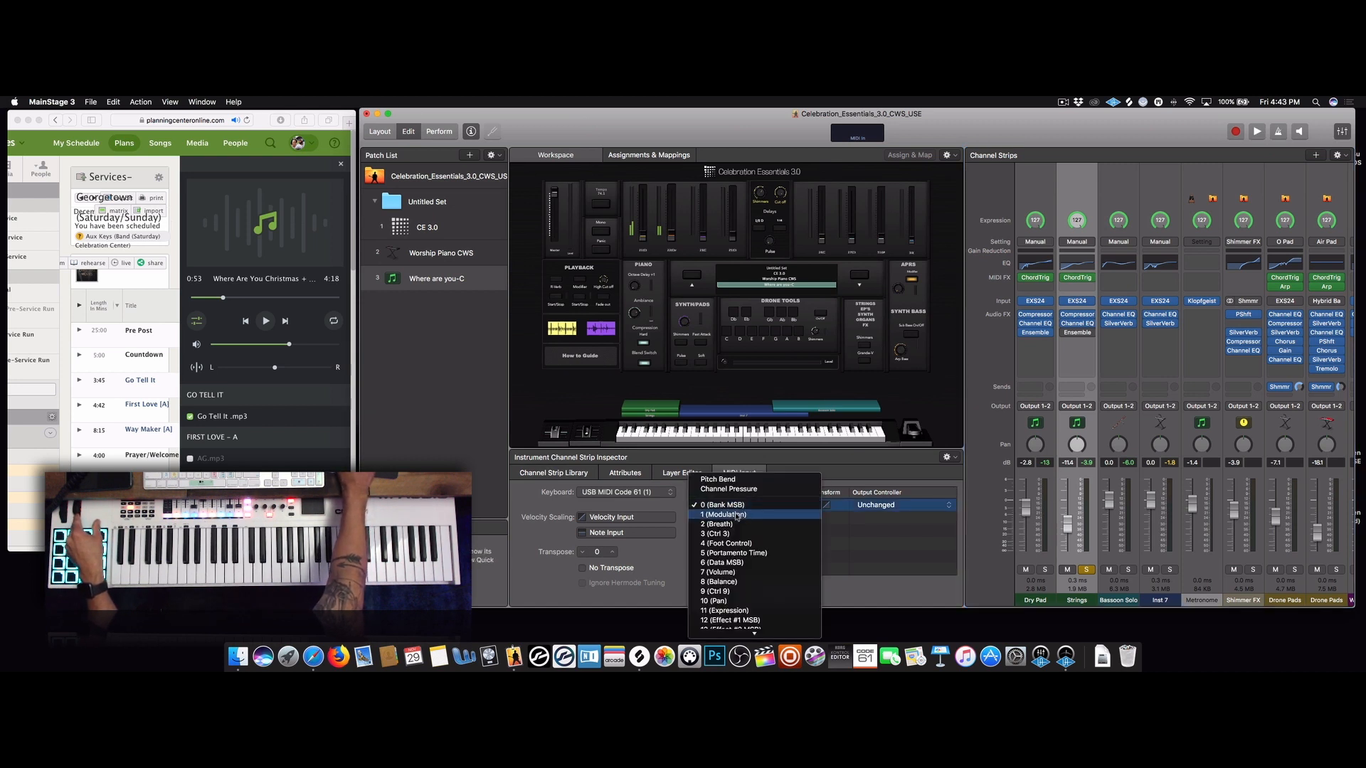
click(737, 515)
click(874, 505)
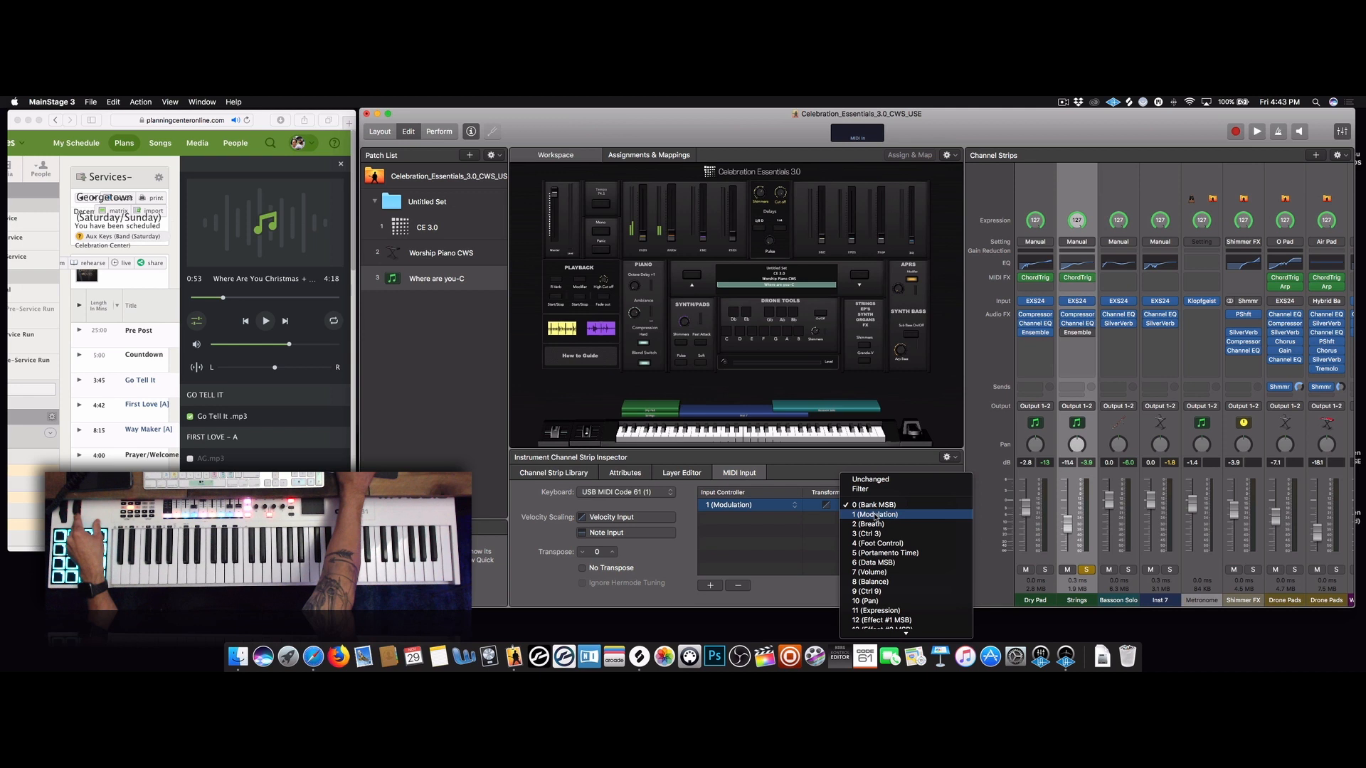
click(869, 572)
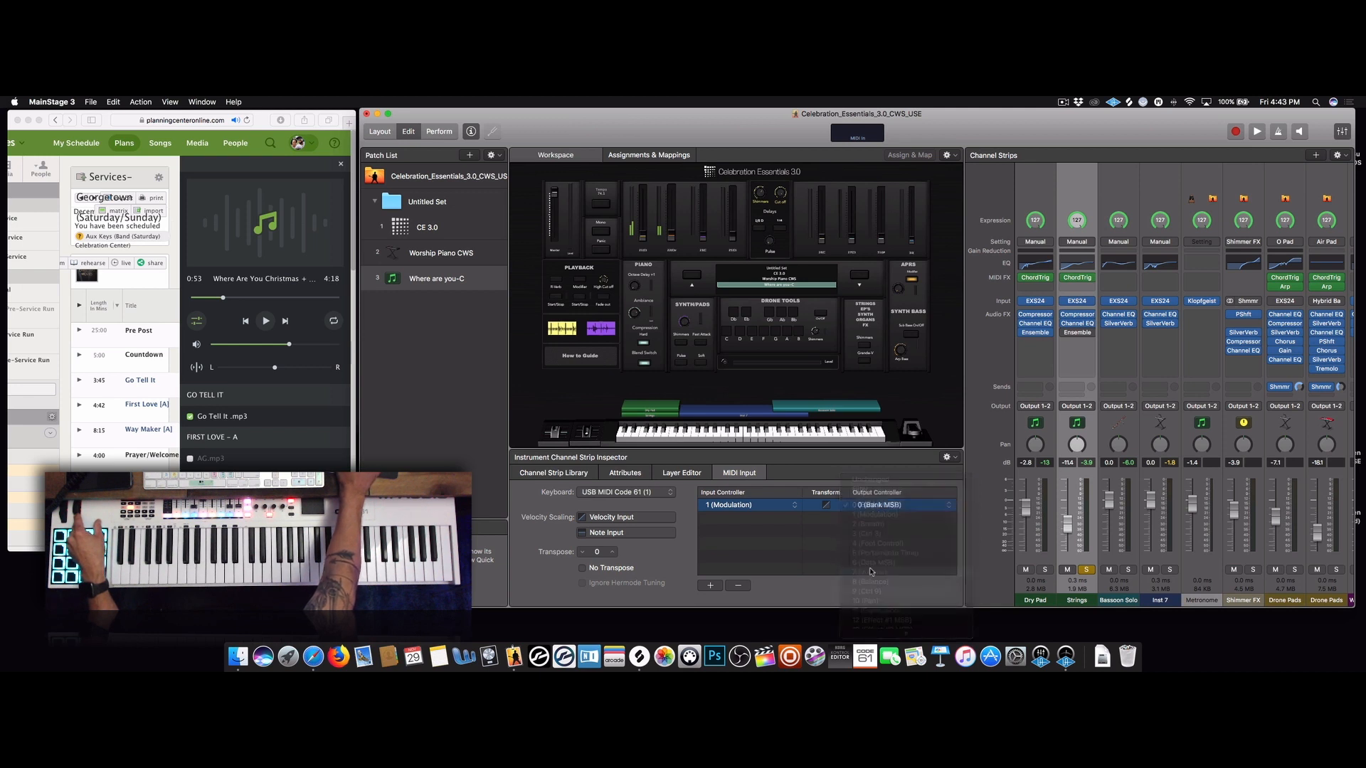
Shape the Strings Modulation-to-Volume transform as a steep ramp from (33, 0) to (46, 127), take Strings off solo, and close the graph
click(825, 506)
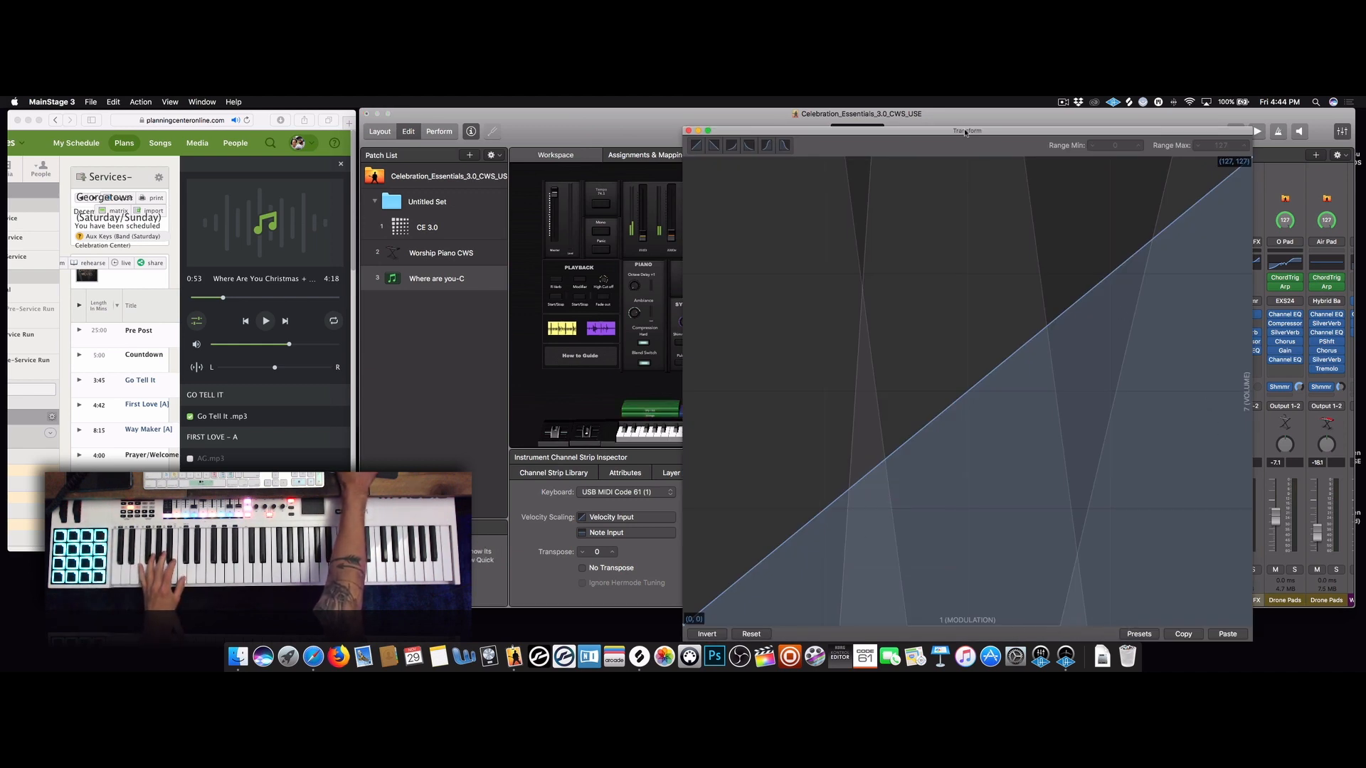
drag(965, 132, 704, 113)
click(1086, 571)
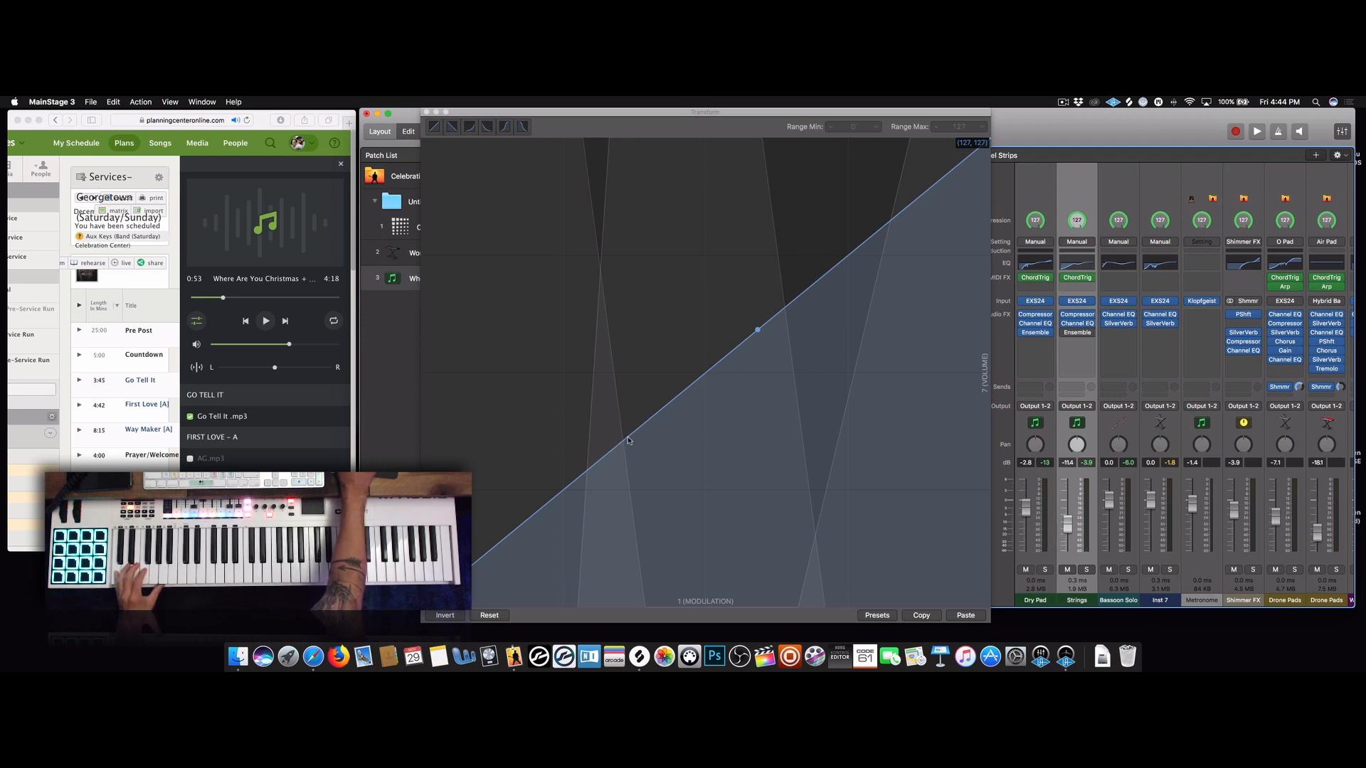
drag(620, 447, 592, 635)
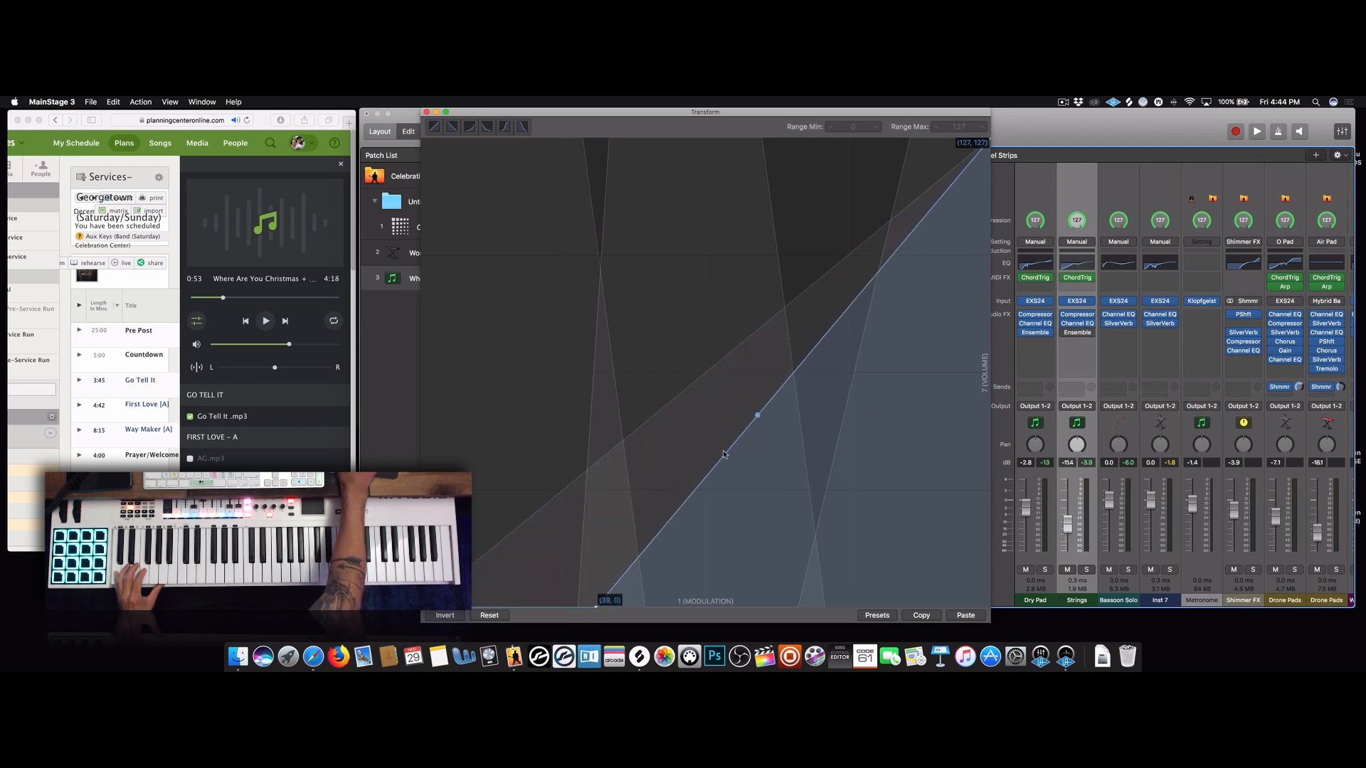
drag(758, 420, 626, 137)
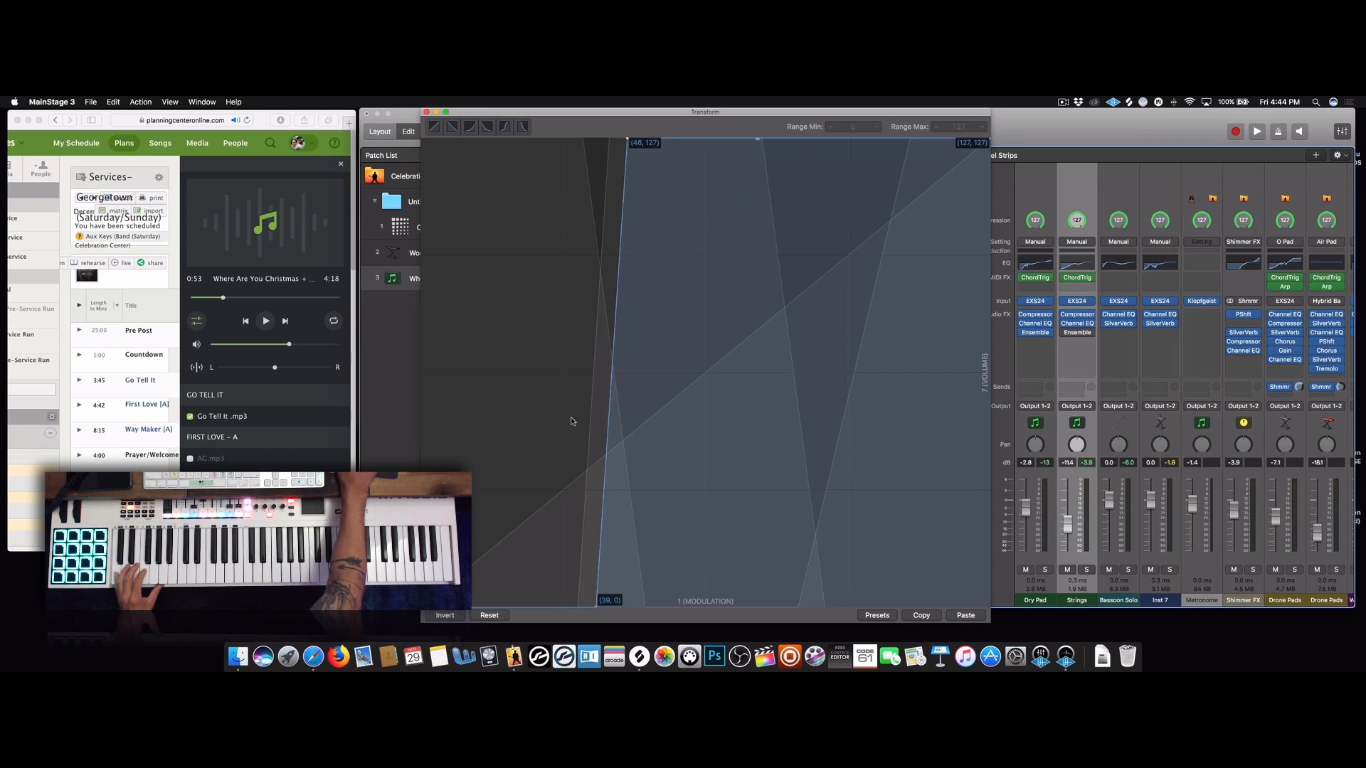
drag(597, 609, 570, 615)
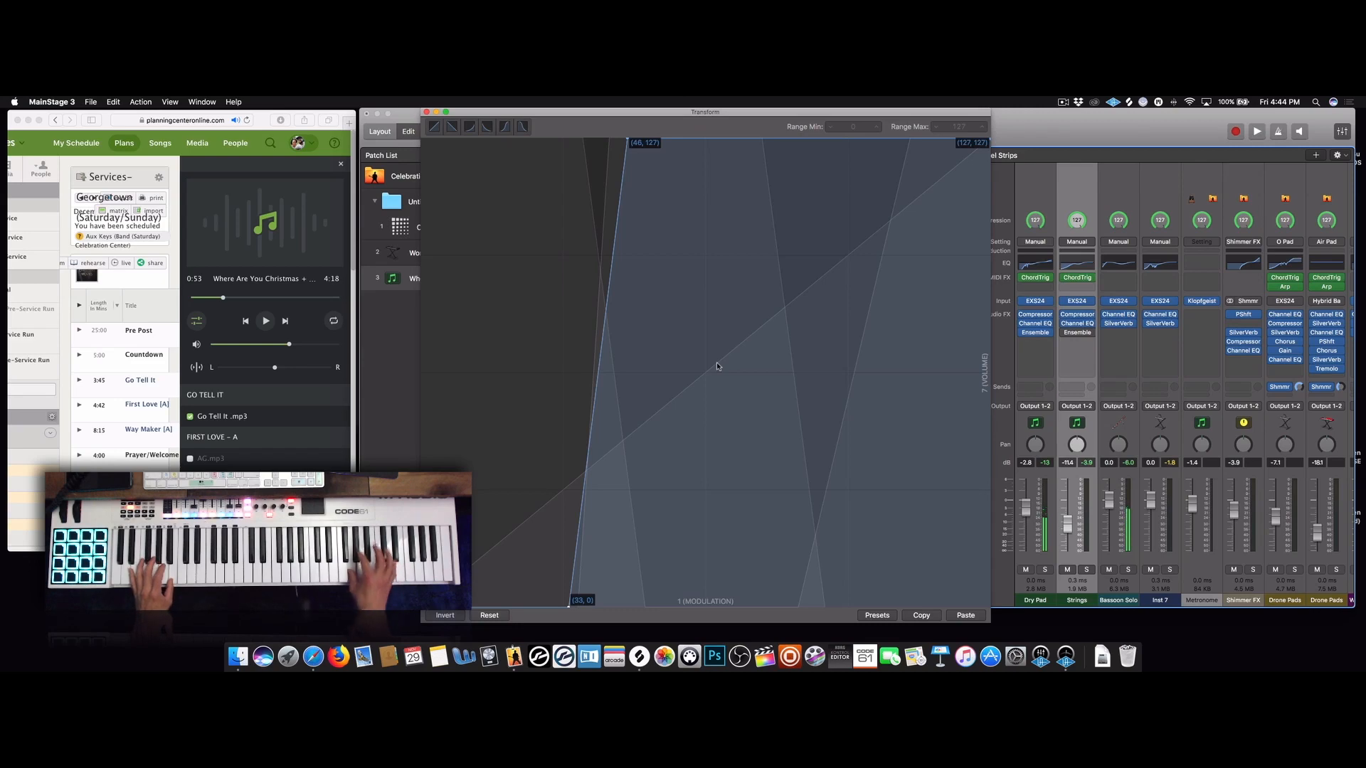
click(426, 111)
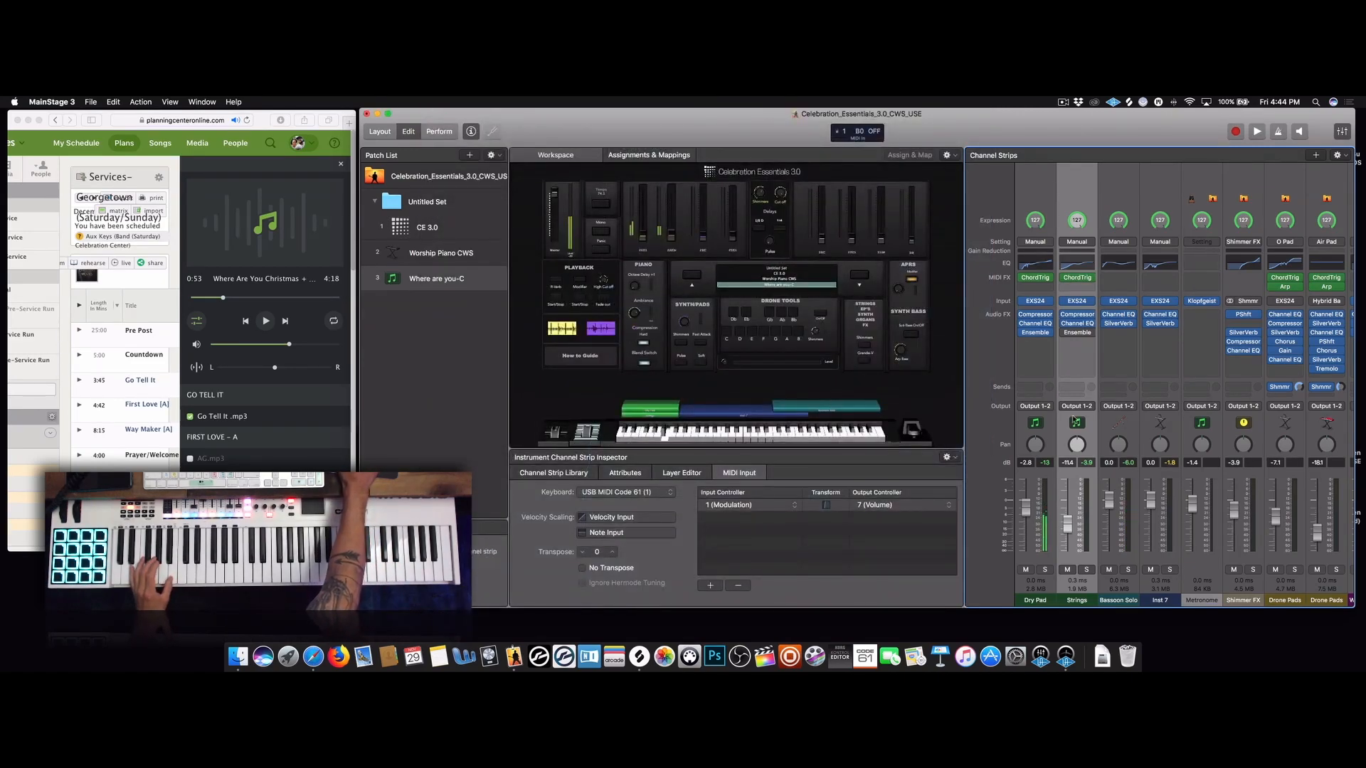
In the Strings Chord Trigger, teach the B0 trigger key a chord including D2, and the A0 trigger key the chord F1, C2, F2, C3
click(1077, 278)
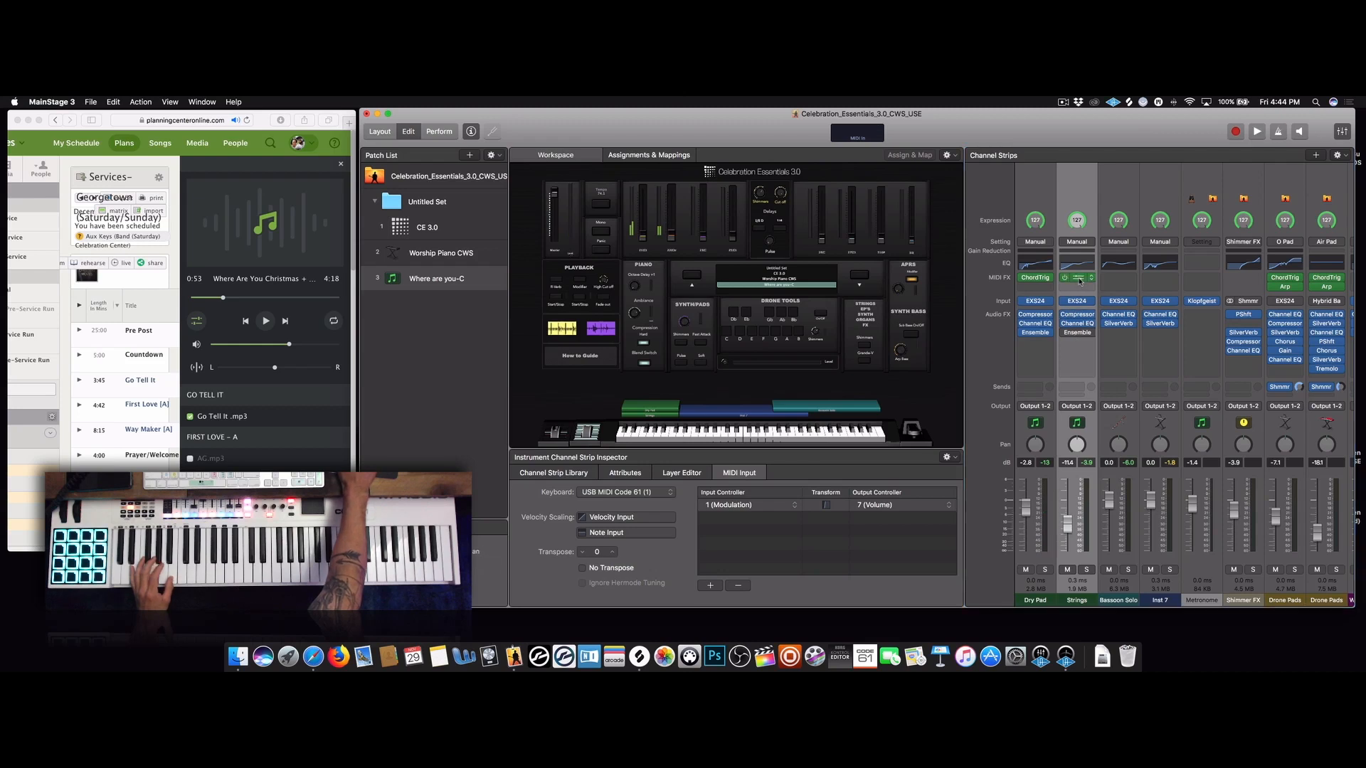
drag(567, 170, 596, 179)
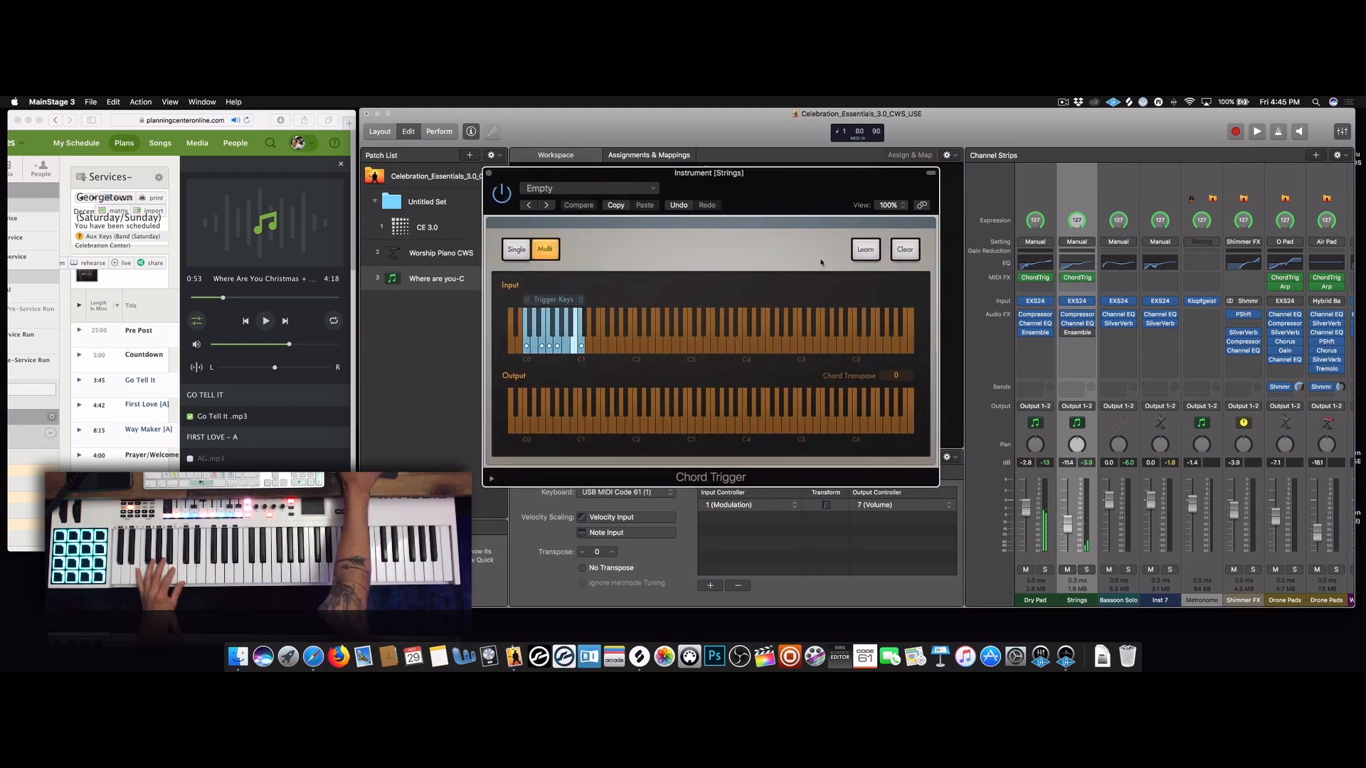
click(862, 251)
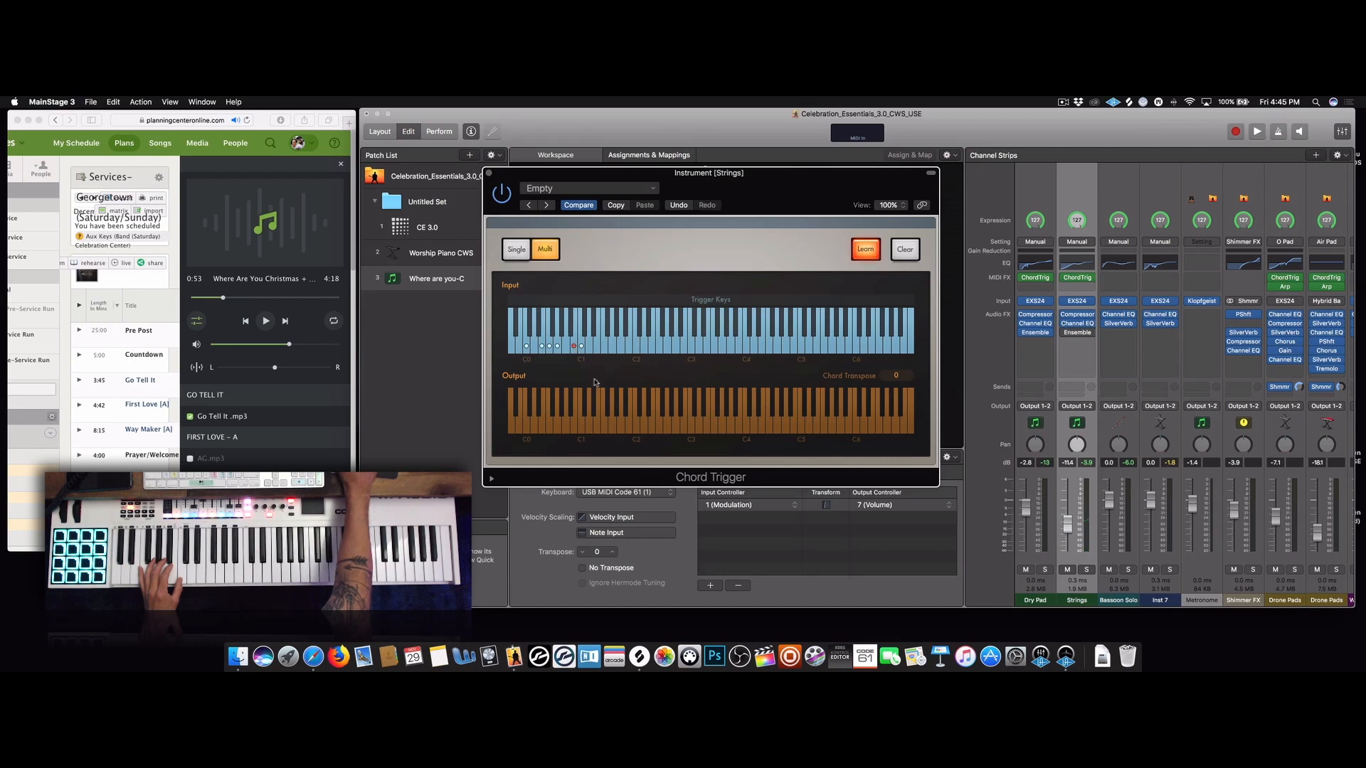
click(644, 428)
click(866, 249)
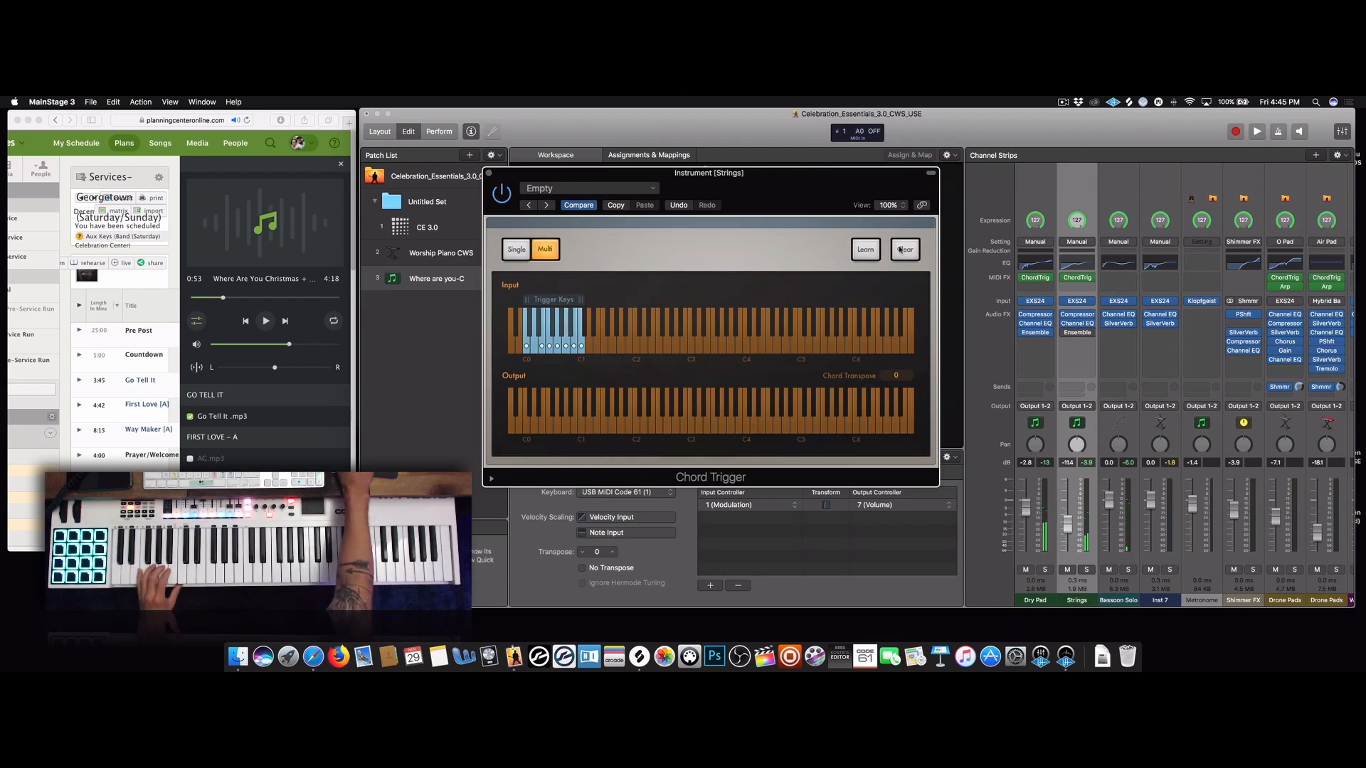
click(866, 252)
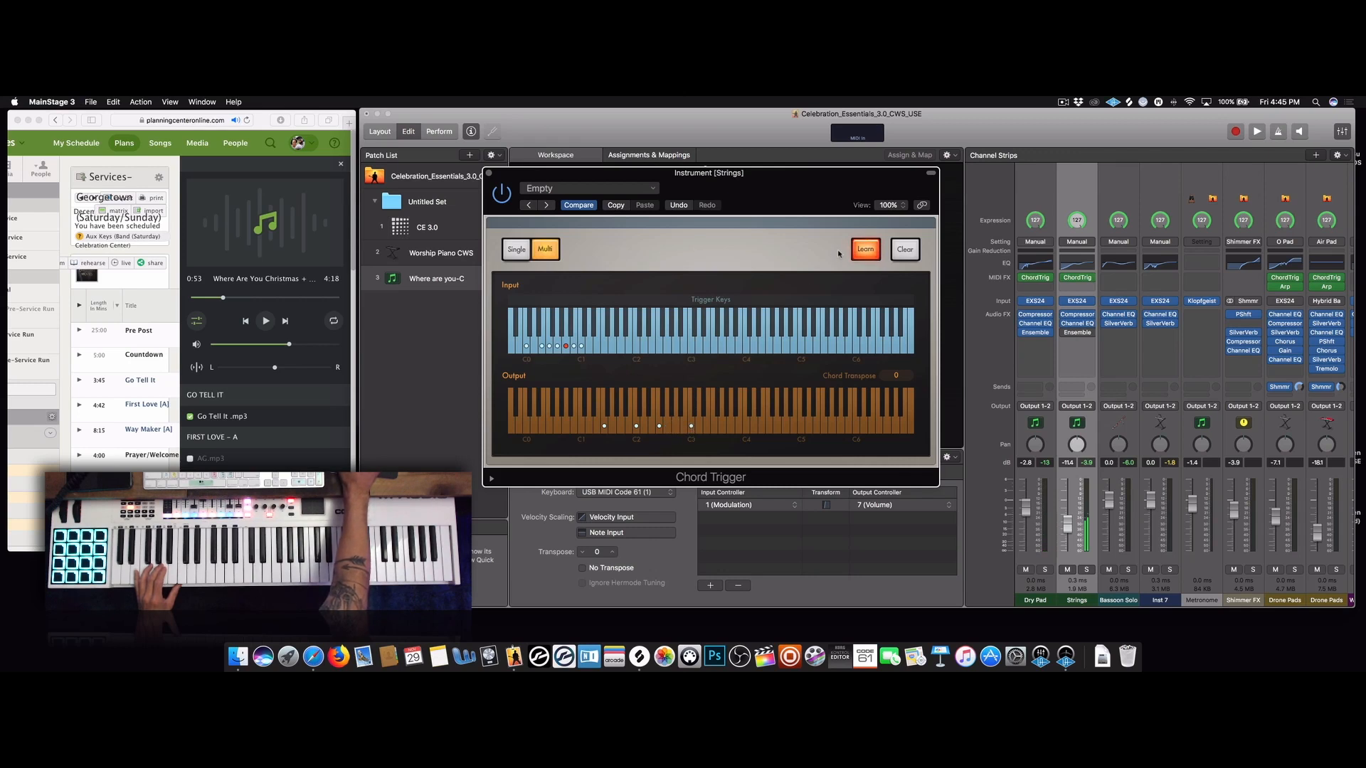
click(861, 255)
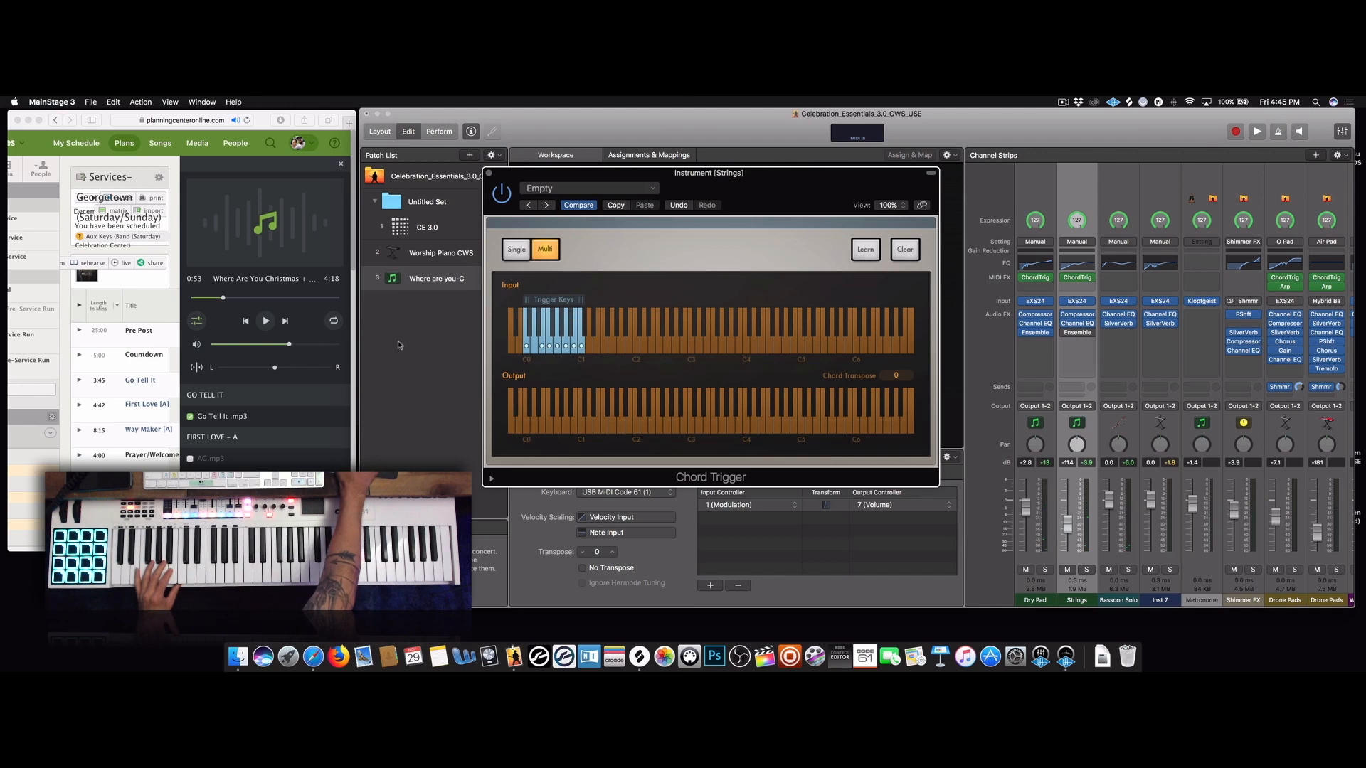
Replay reference song moments between about 0:43 and 0:58, compare them with the Strings chord triggers, and close the Chord Trigger window
click(264, 322)
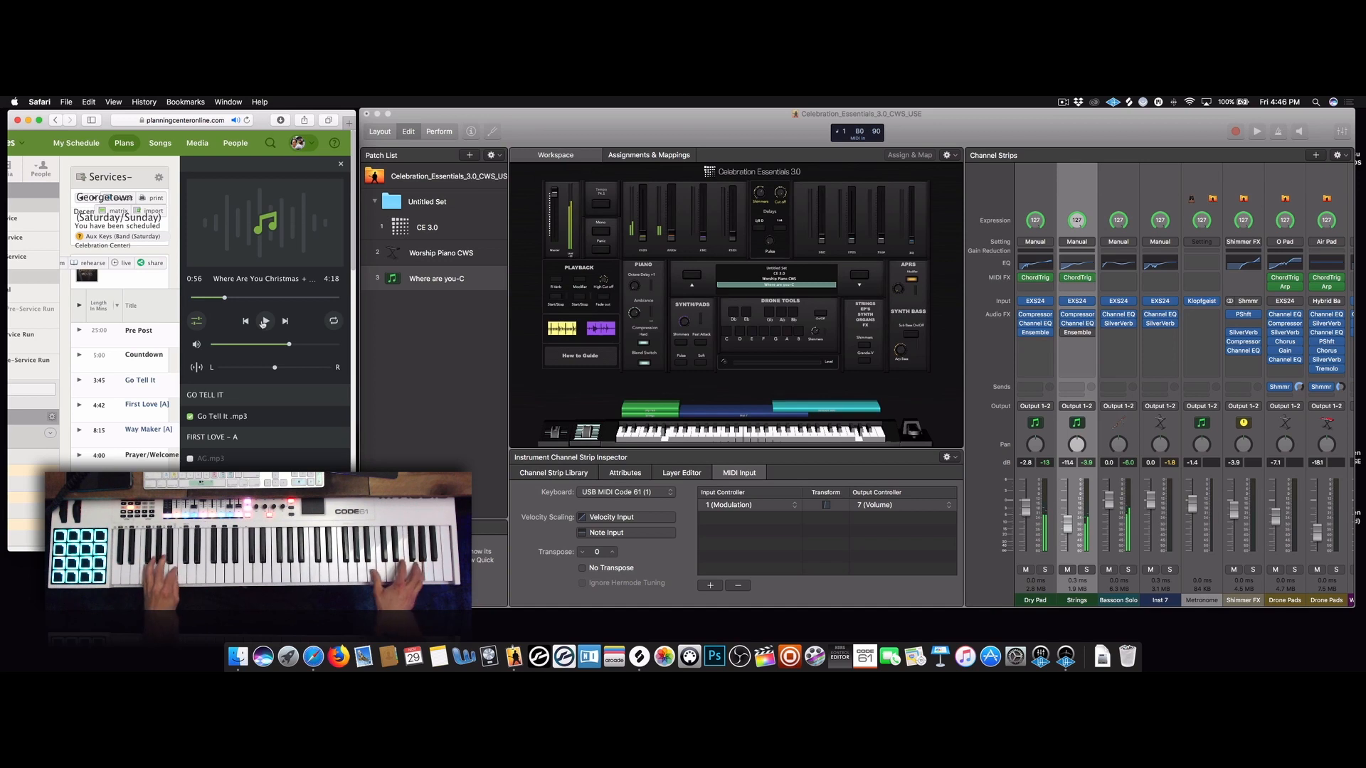
click(263, 323)
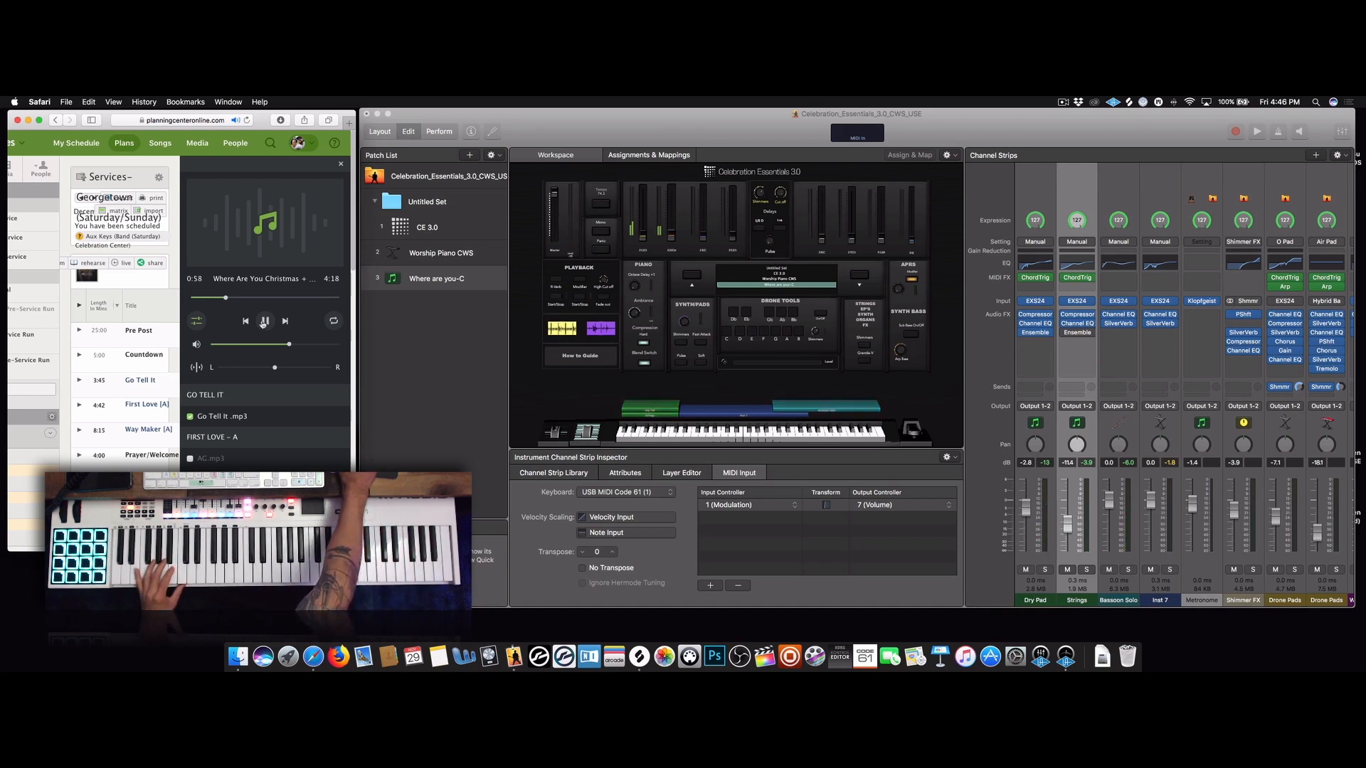
click(263, 322)
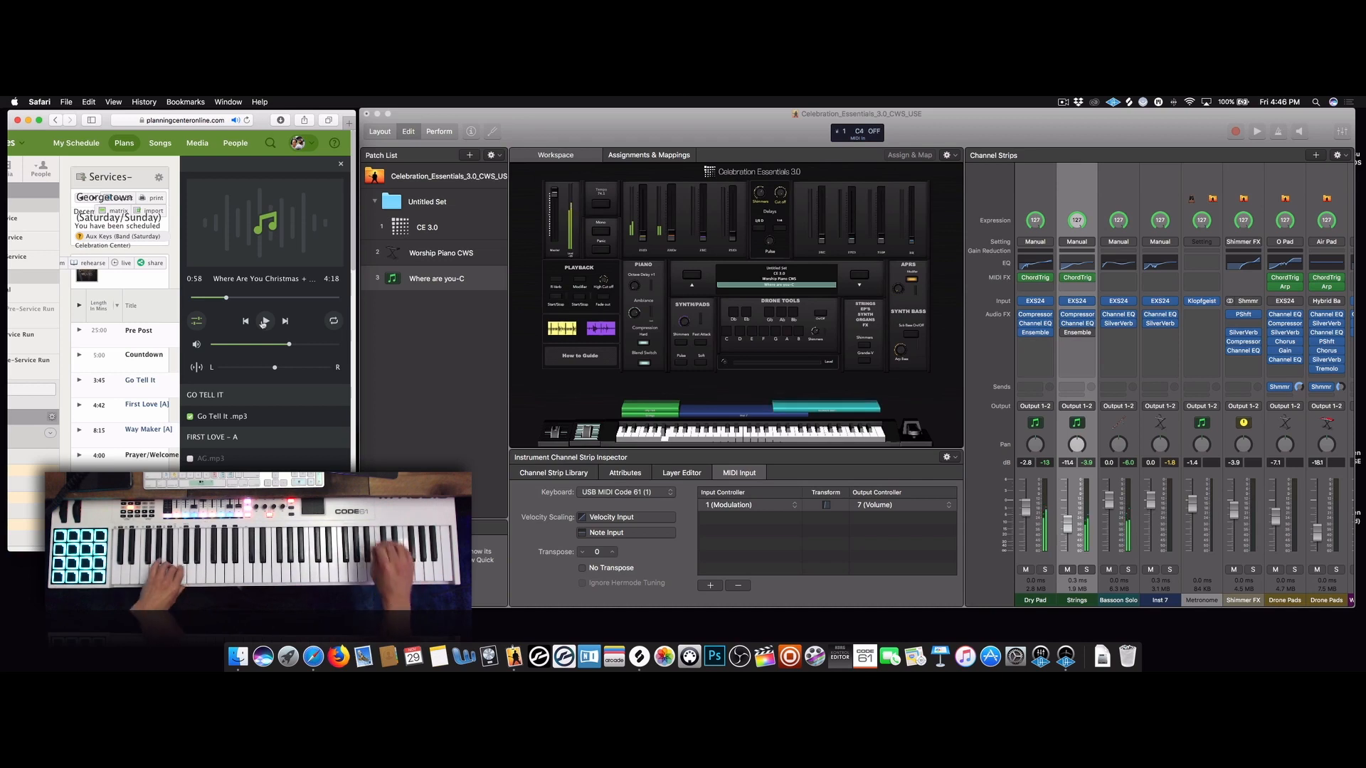
click(562, 148)
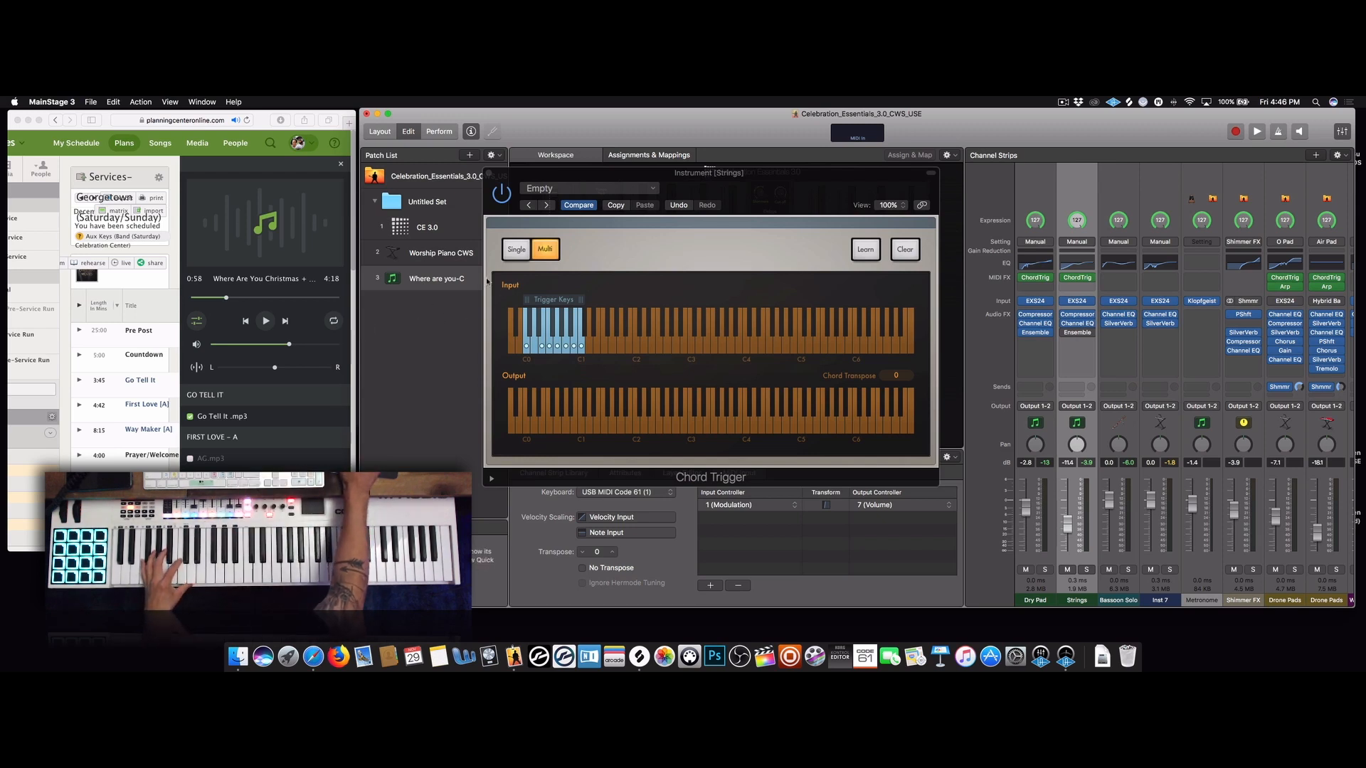
drag(624, 179, 688, 189)
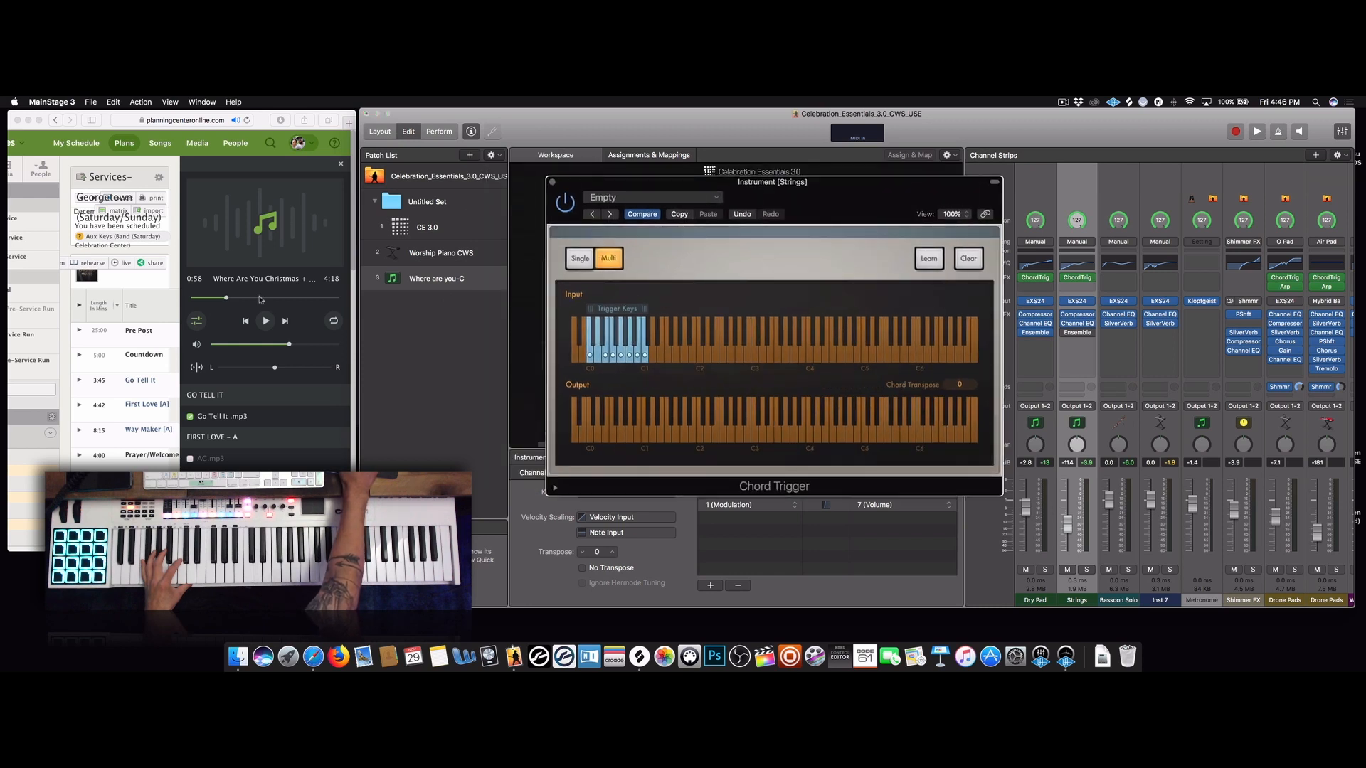
click(264, 321)
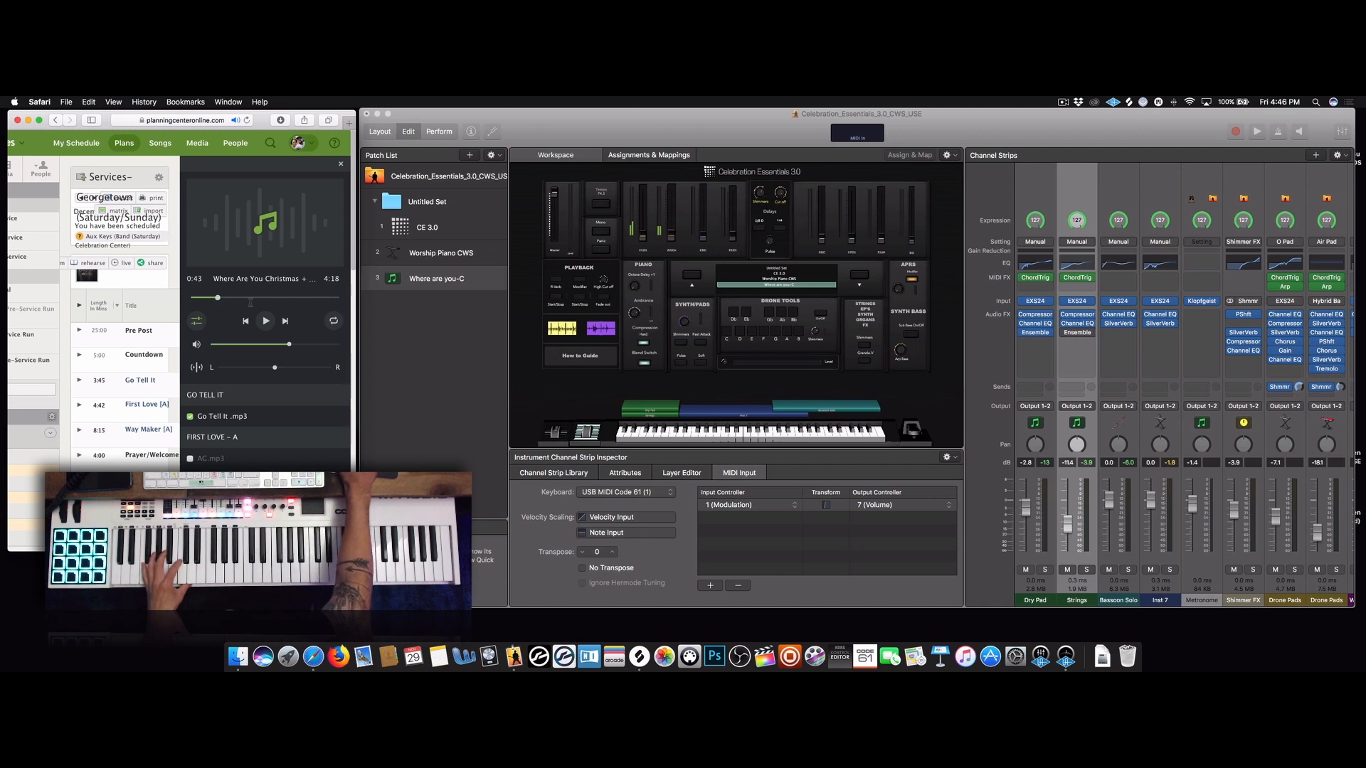
click(267, 322)
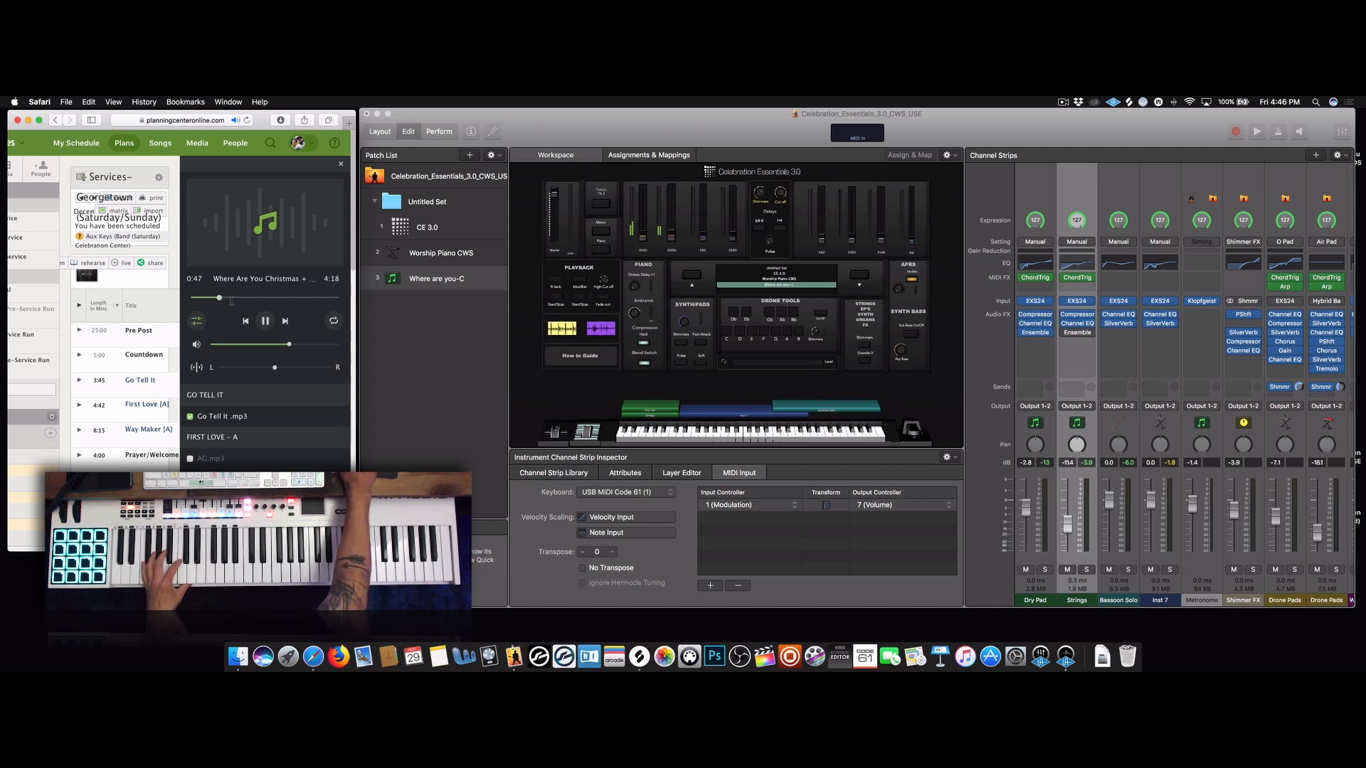
click(266, 322)
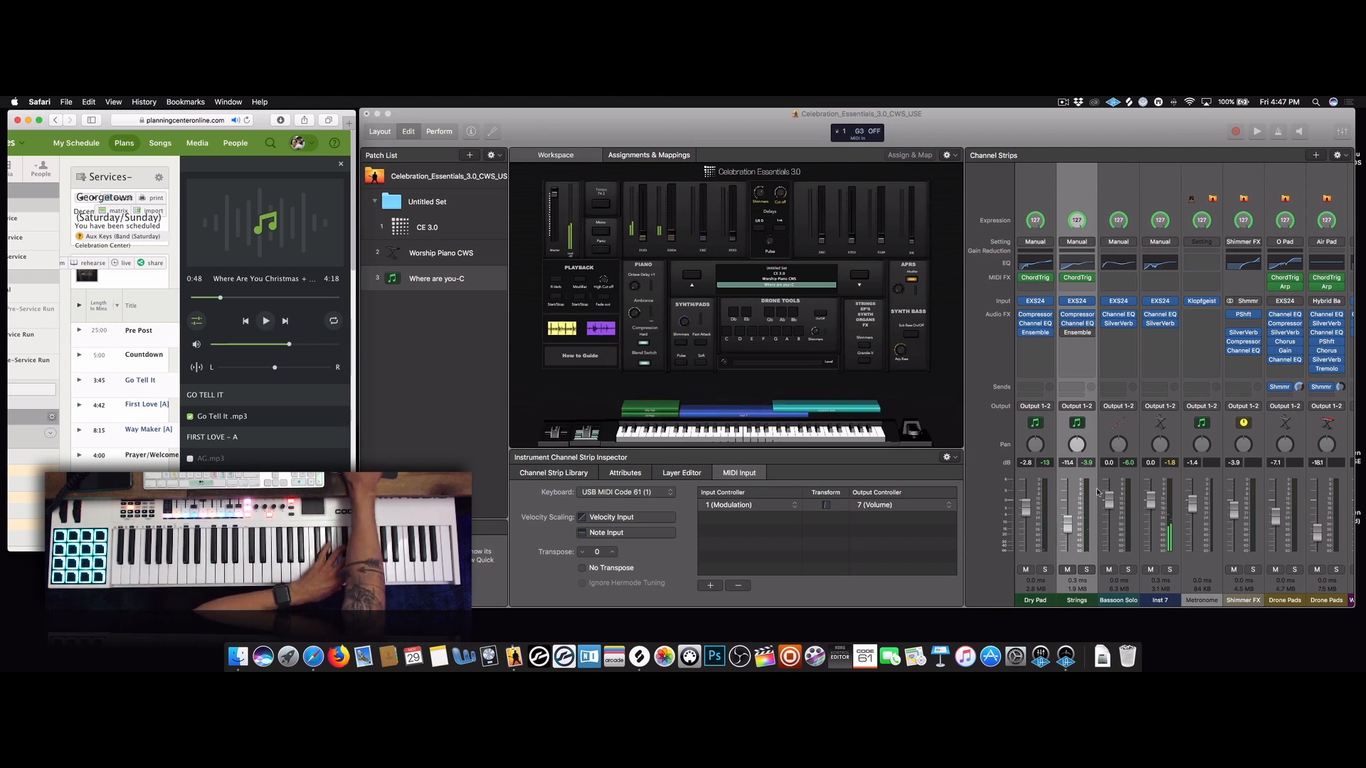
click(1077, 278)
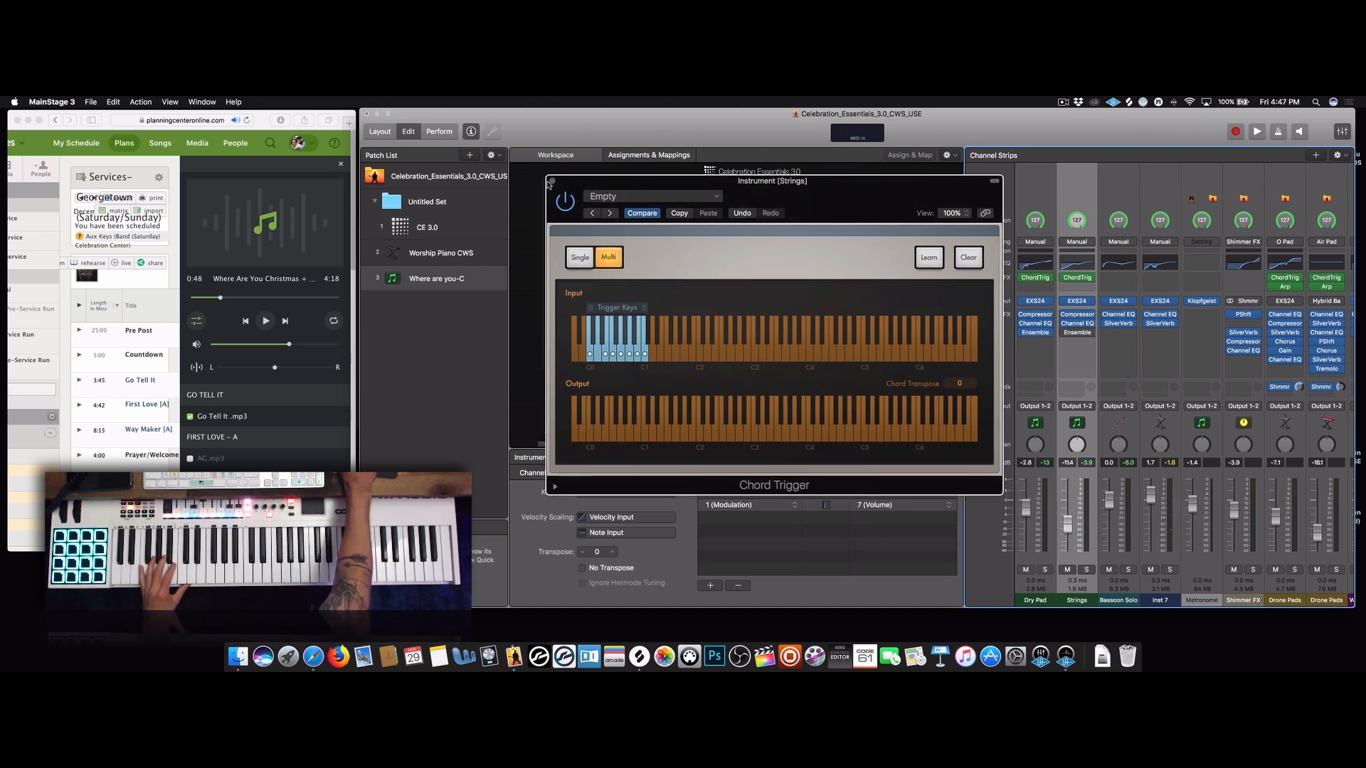
click(552, 182)
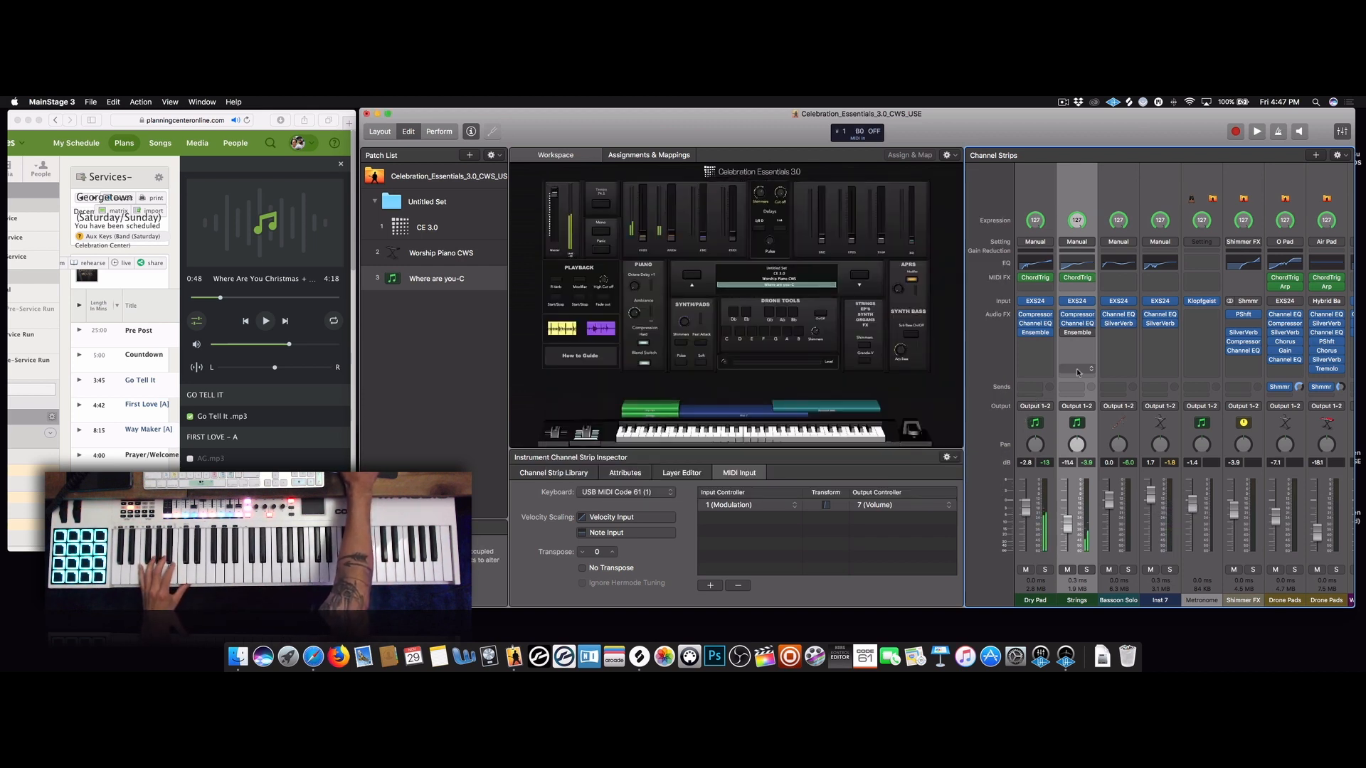
Replace the Ensemble effect on the Strings channel strip with SilverVerb and move its window clear of the reference player
click(1089, 339)
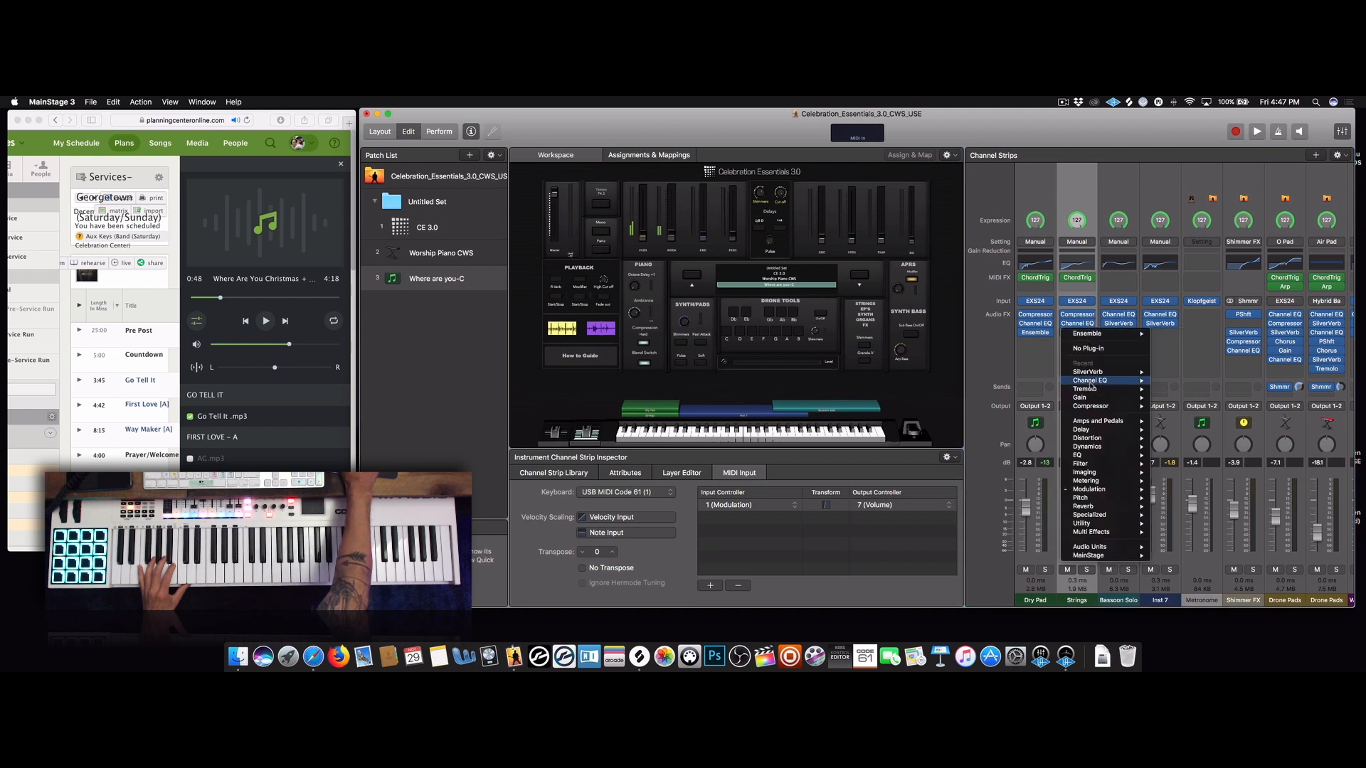
mouse_move(1091, 372)
click(1172, 371)
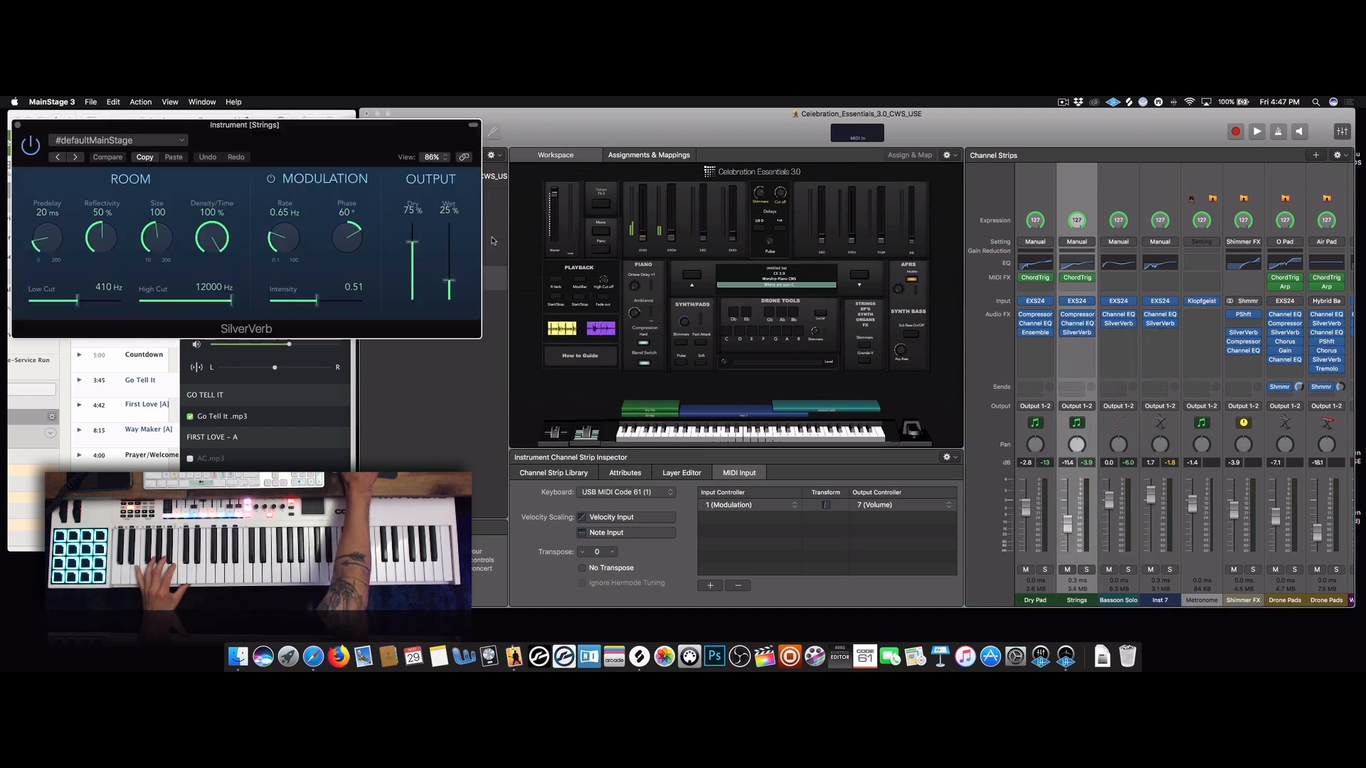
drag(350, 131, 626, 131)
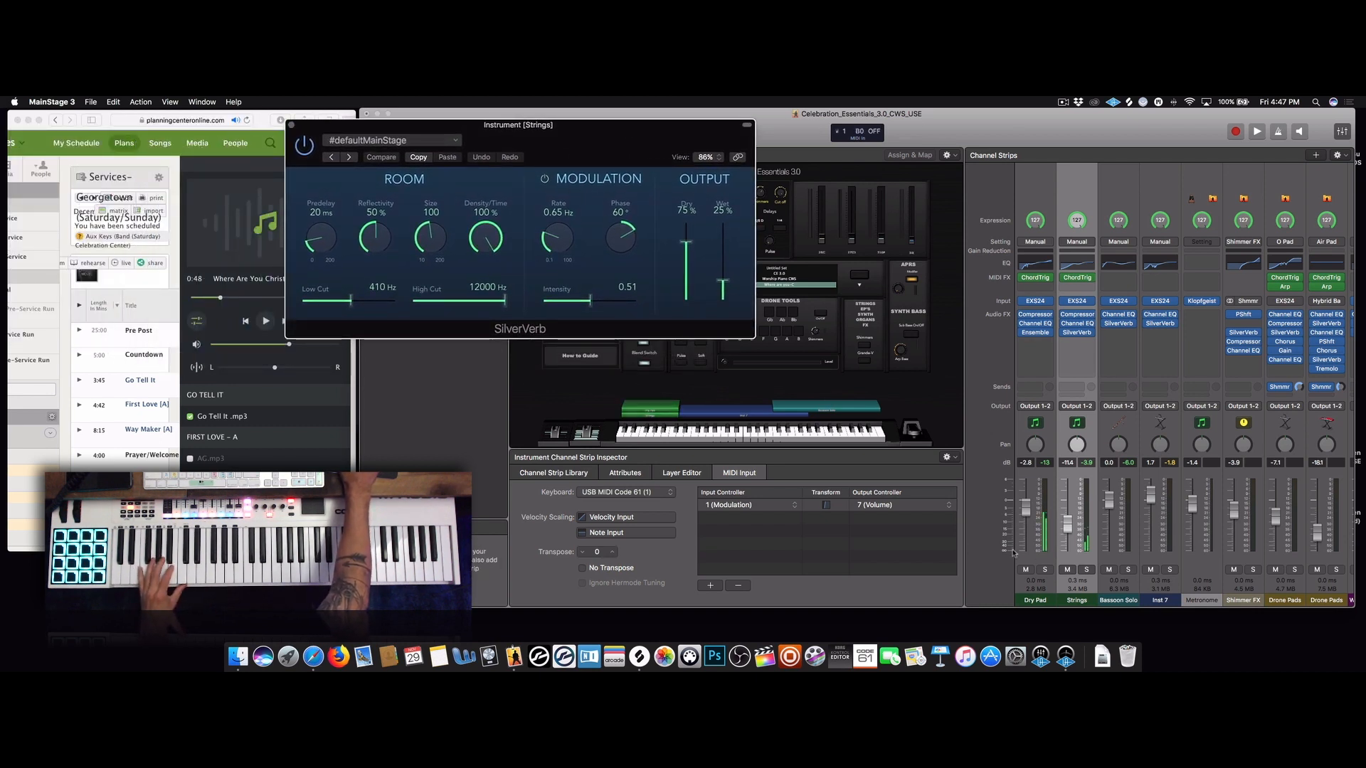
Solo Strings while setting the SilverVerb wet output to 41%, unsolo the channel, and close the effect window
click(1086, 569)
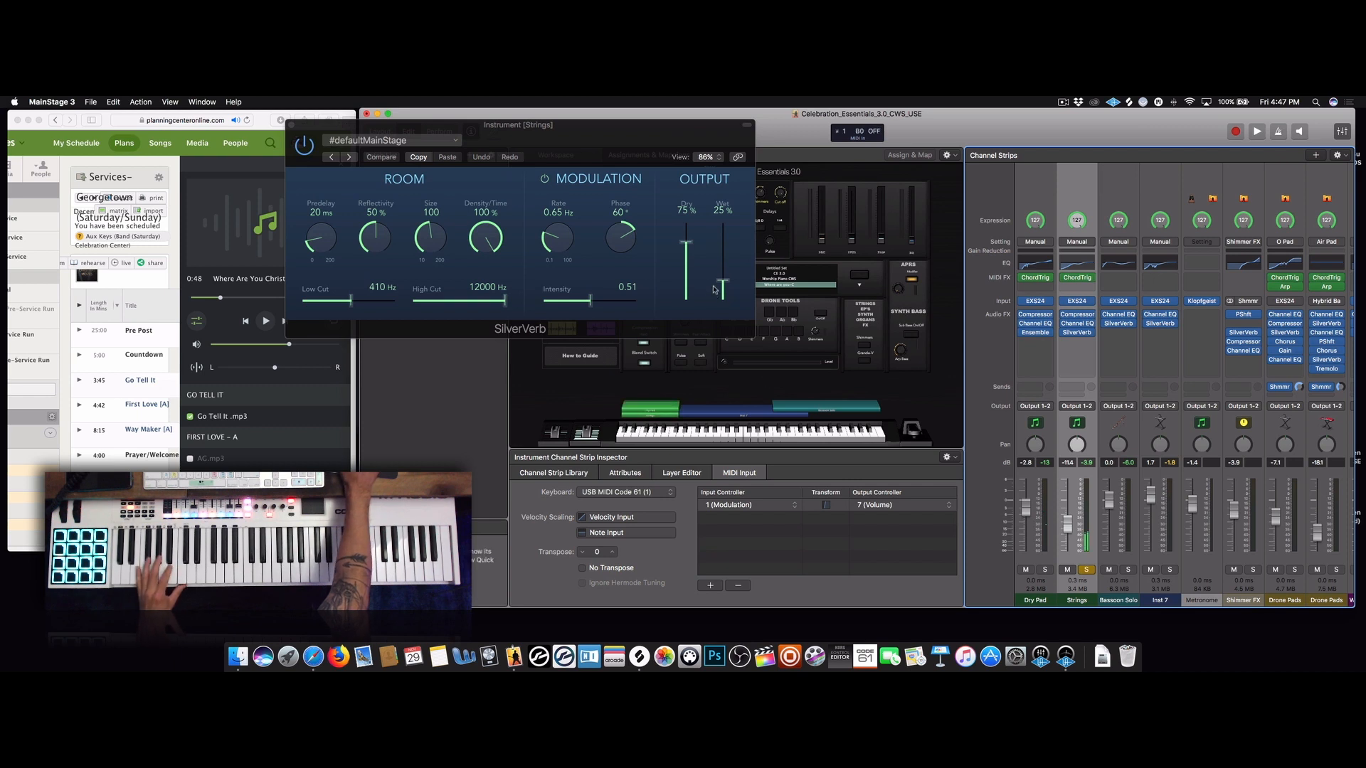
drag(722, 284, 722, 270)
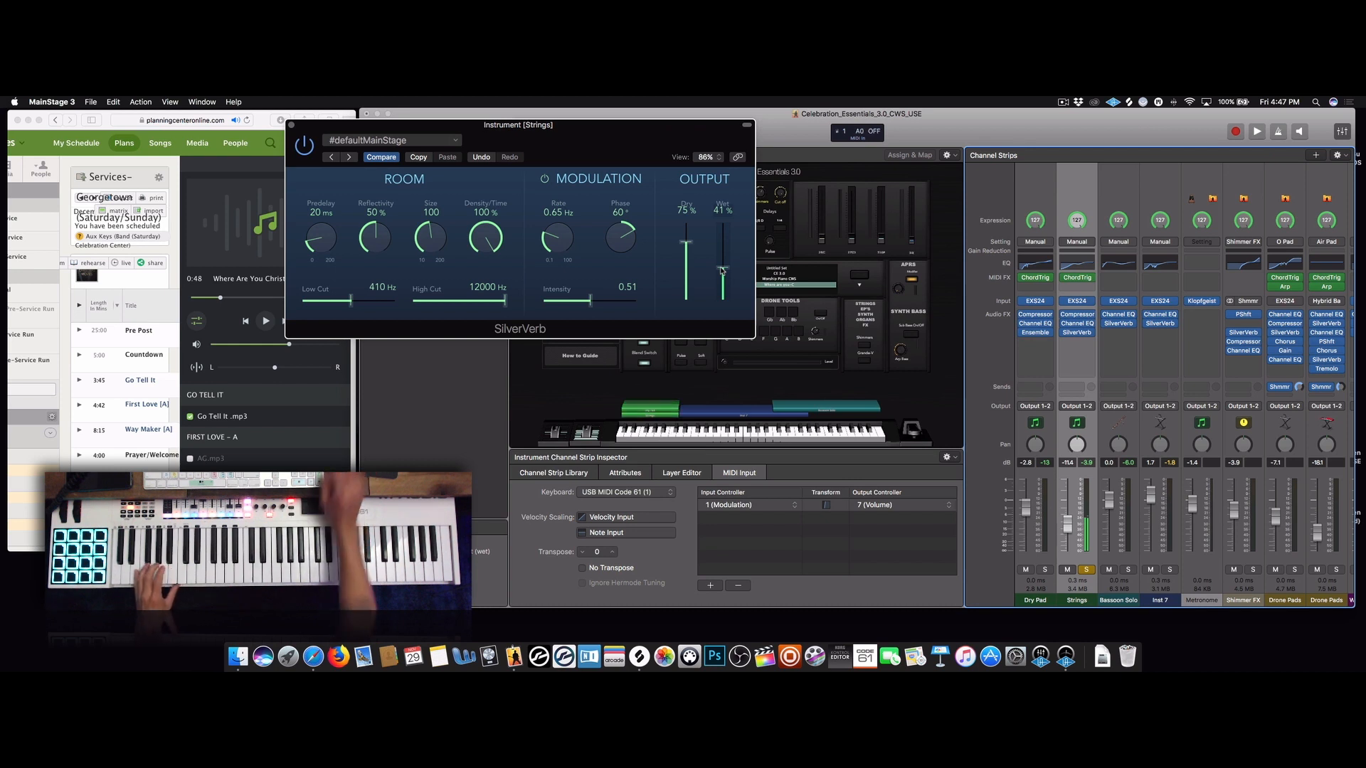
click(1079, 572)
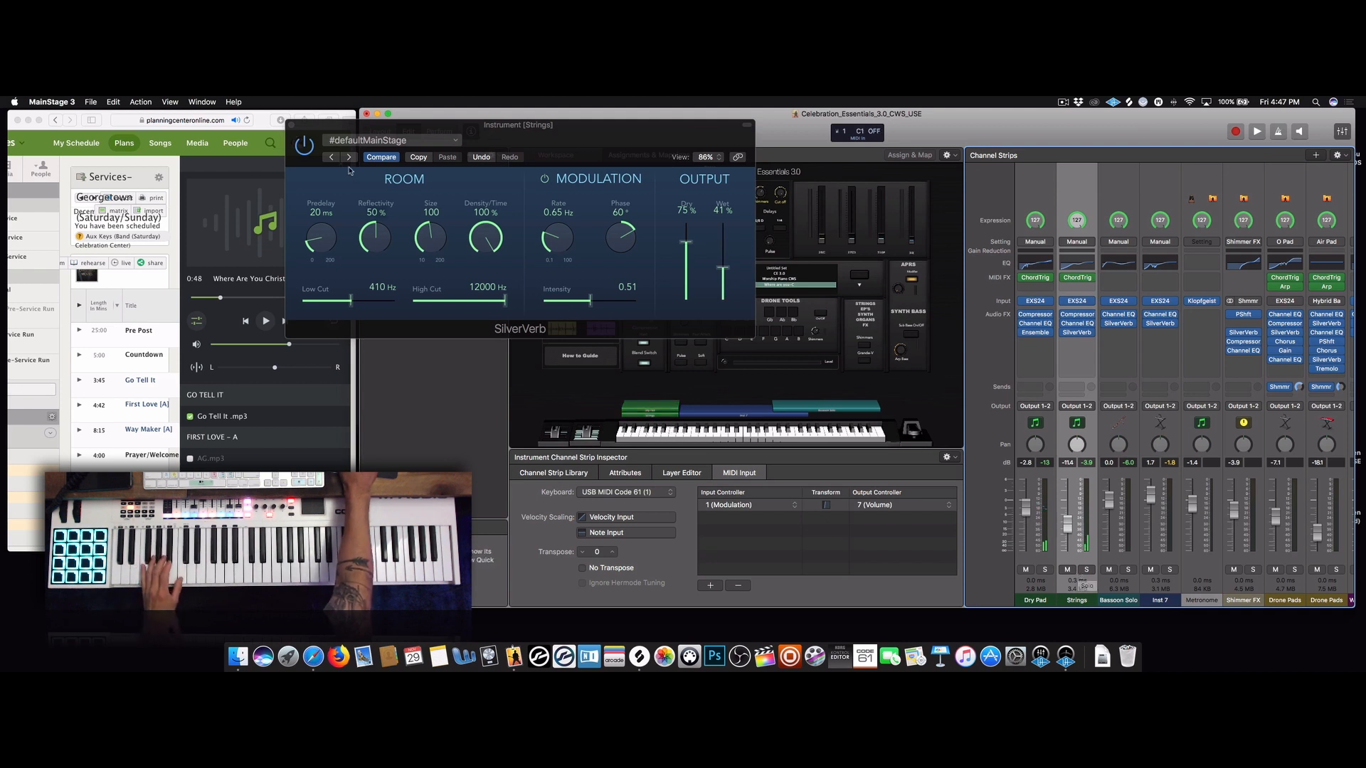
click(291, 124)
click(291, 125)
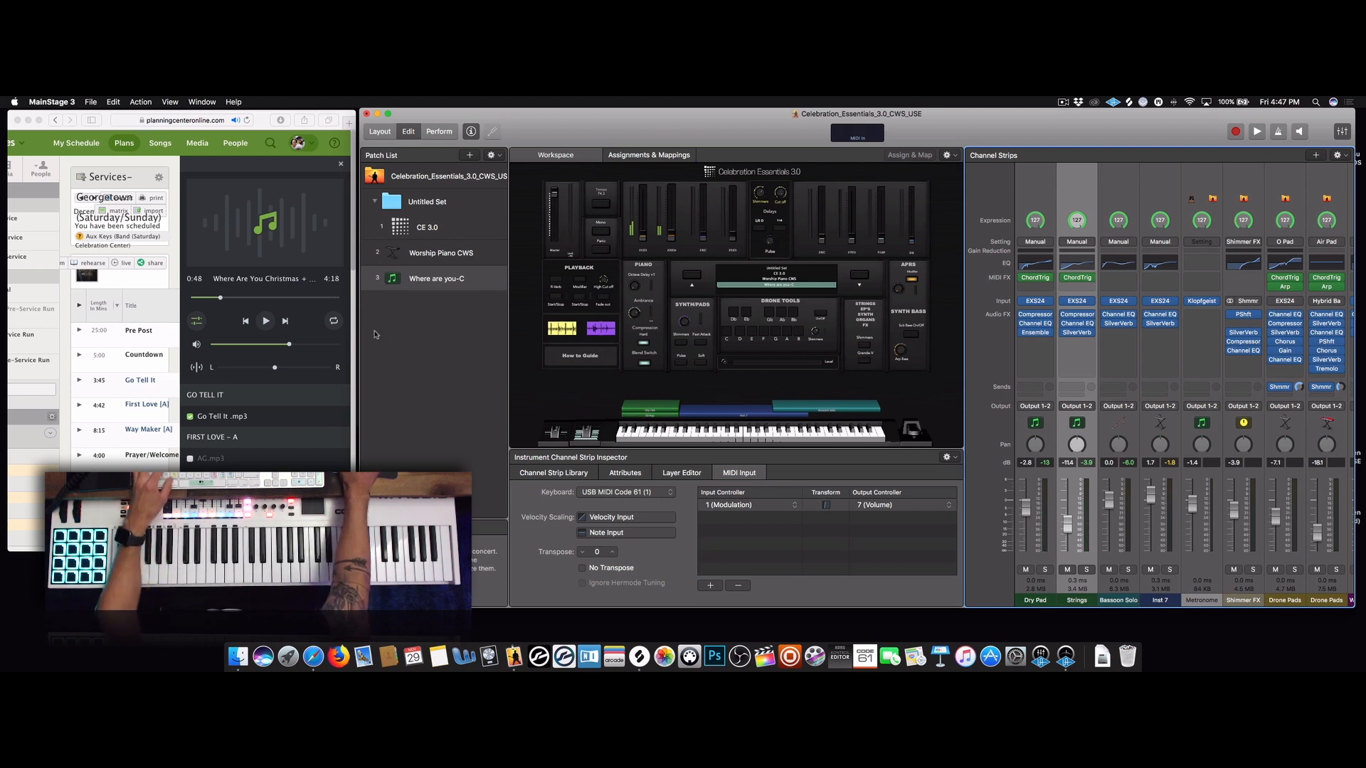
Export the Where are you-C patch to the 2019 folder, replacing the existing patch file
click(441, 279)
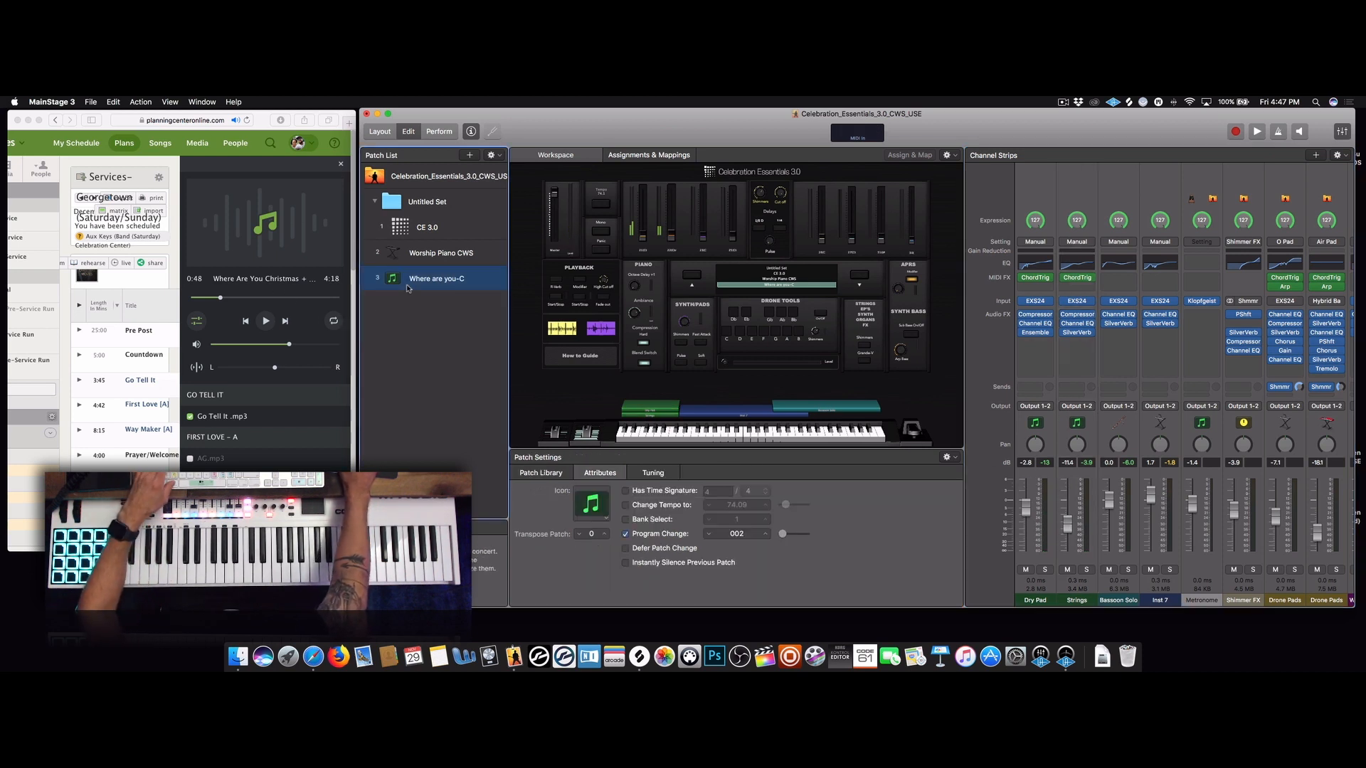
key(super+e)
key(Return)
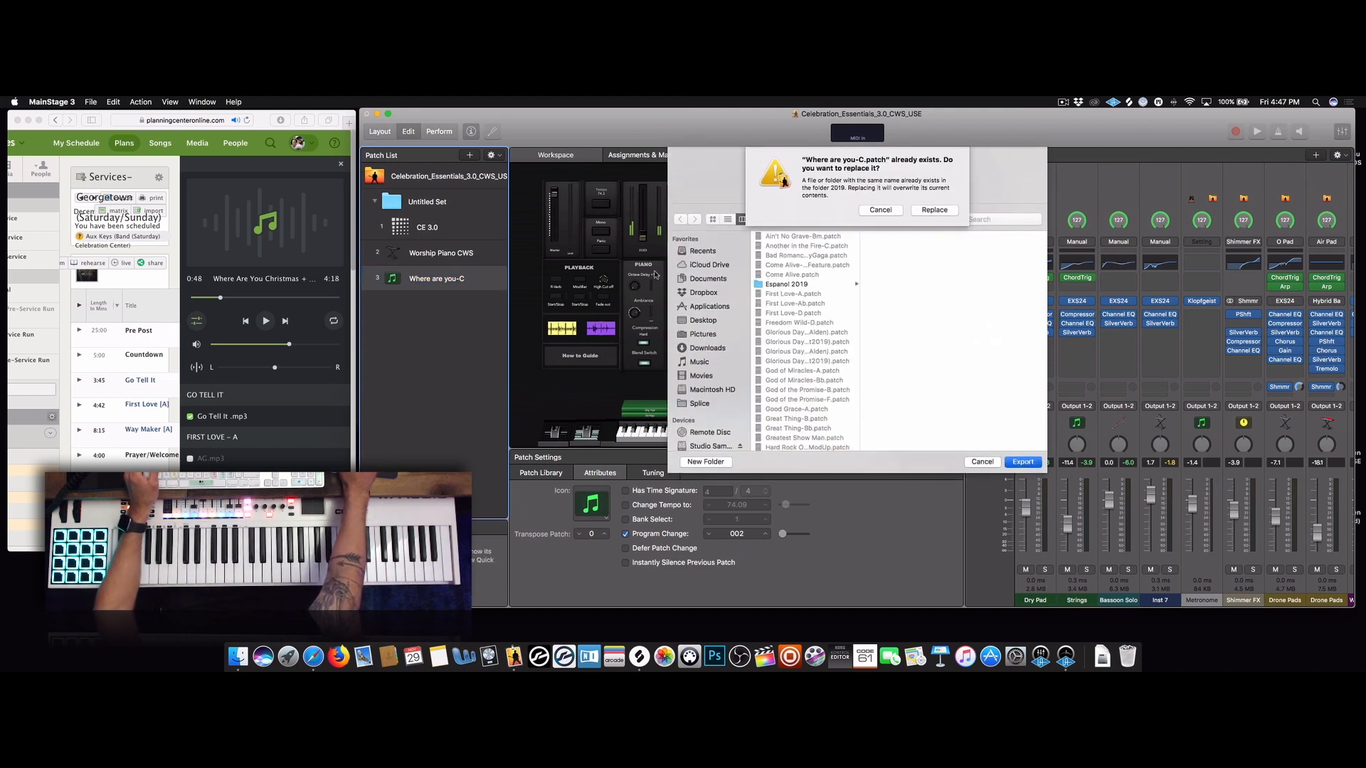
click(925, 210)
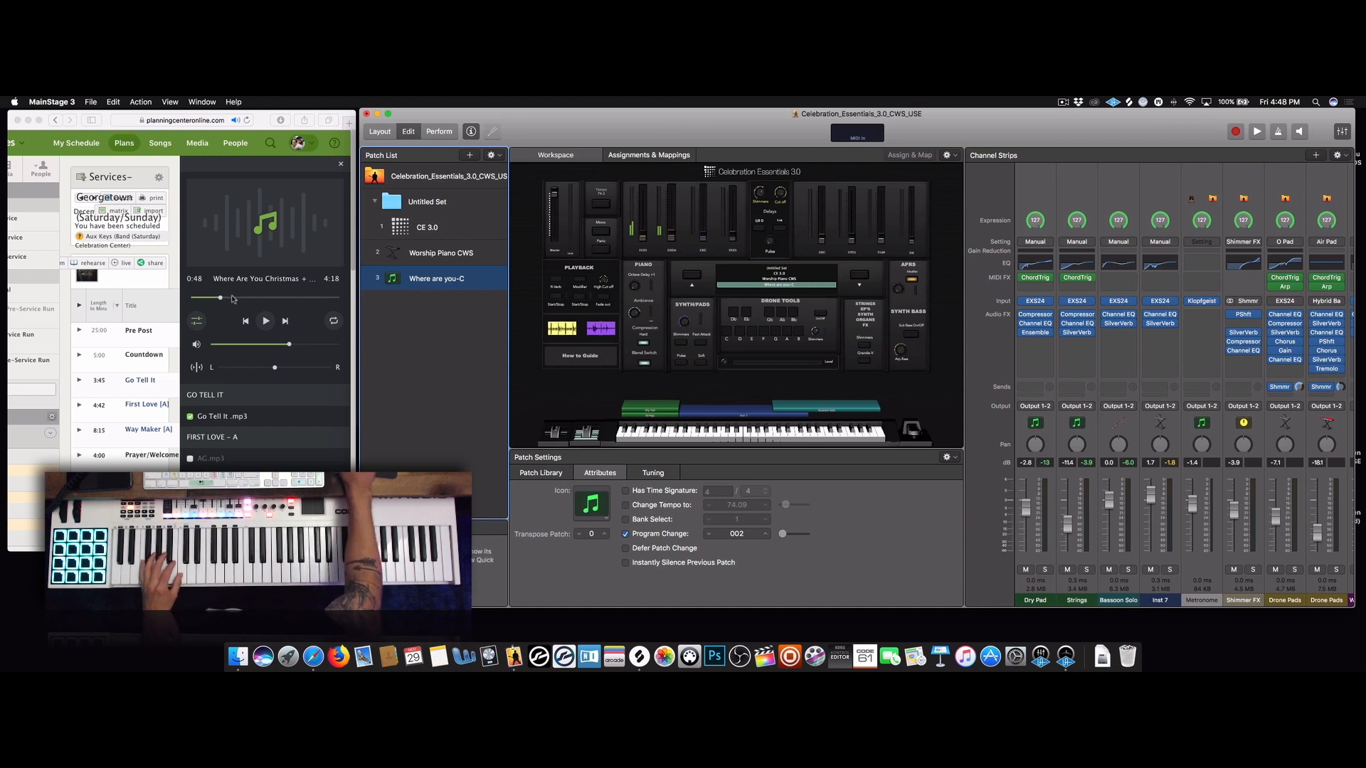
Replay the reference song between about 0:46 and 0:59 and compare it with the chords played on the patch
click(263, 323)
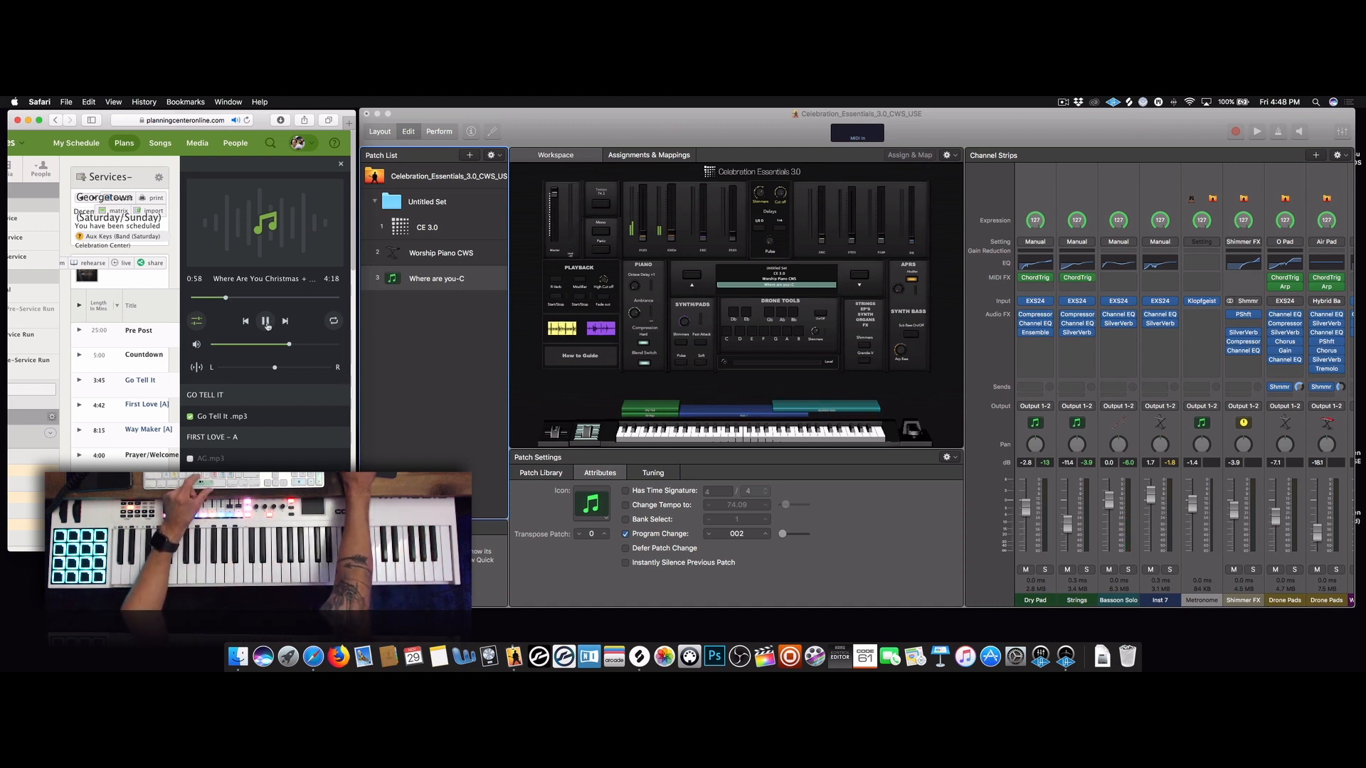
click(267, 321)
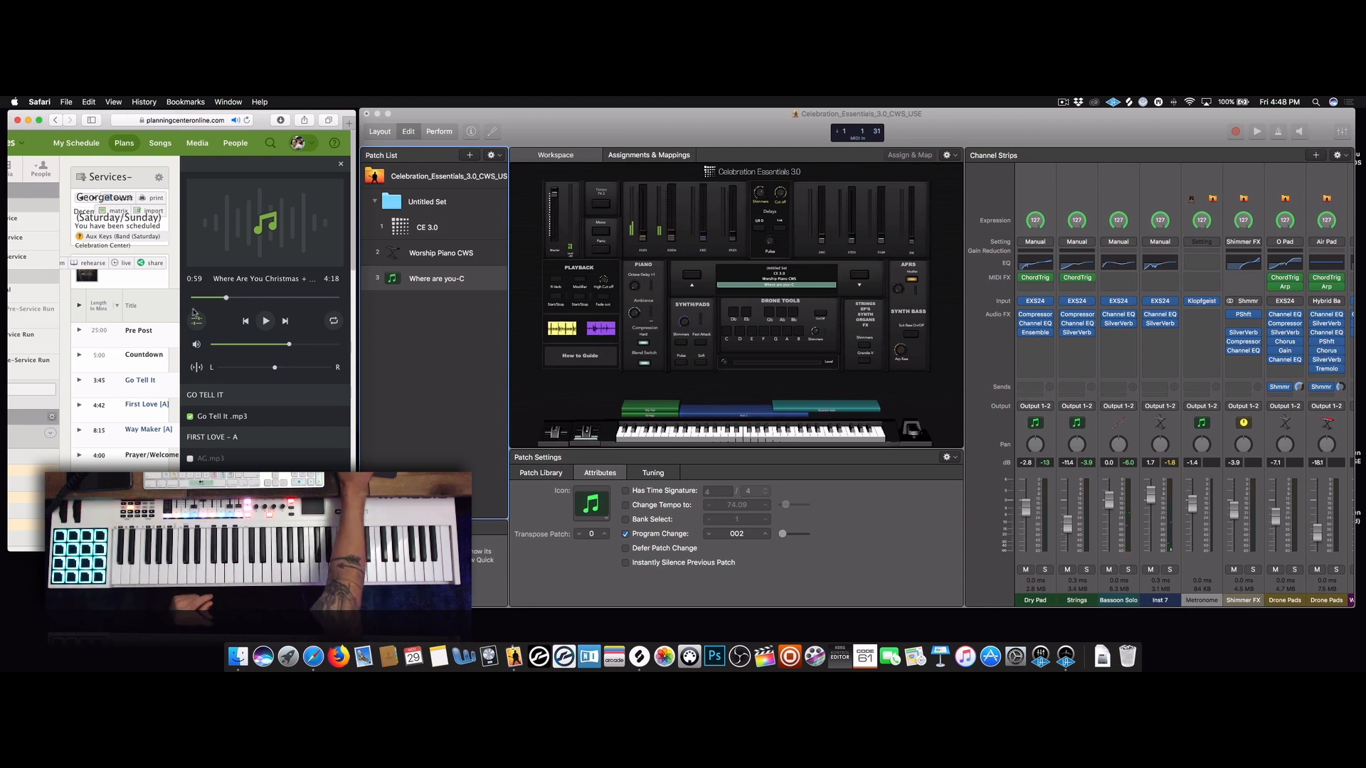
click(266, 323)
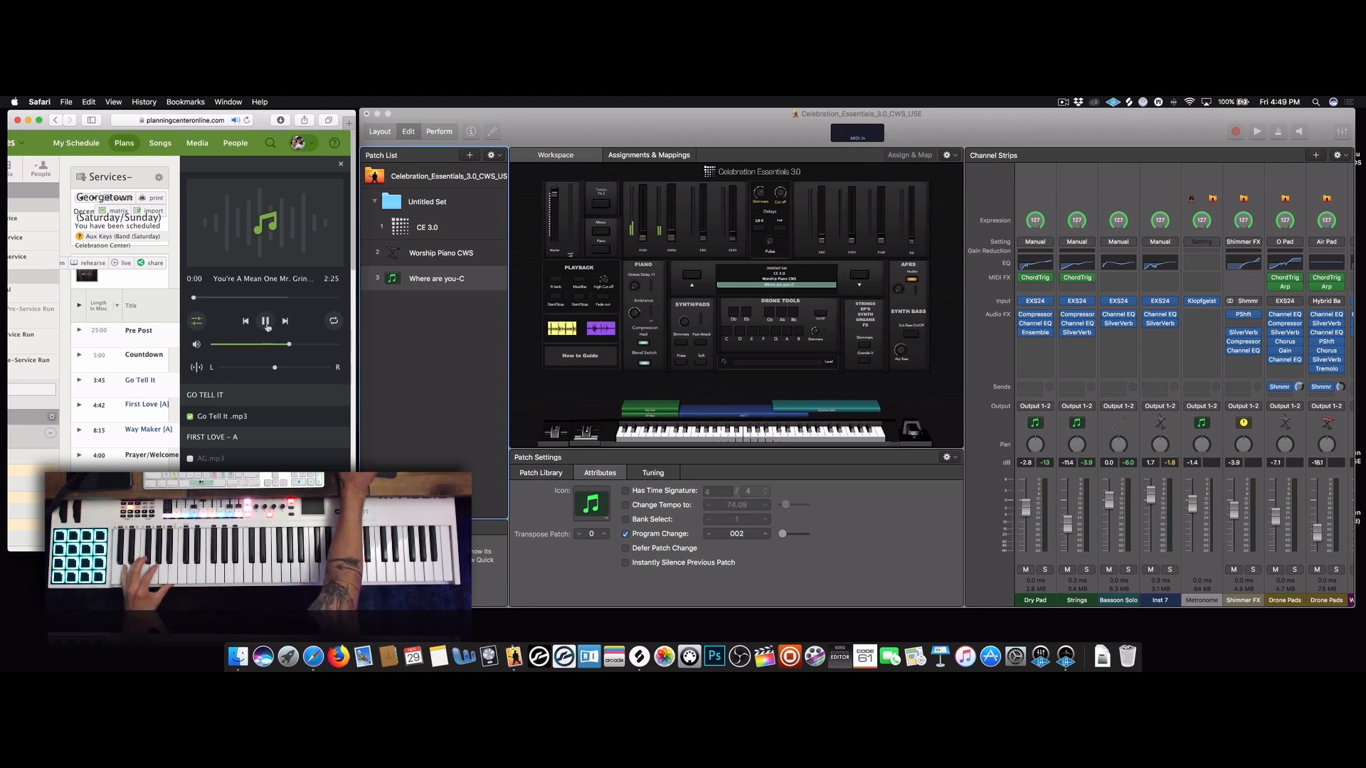
click(266, 322)
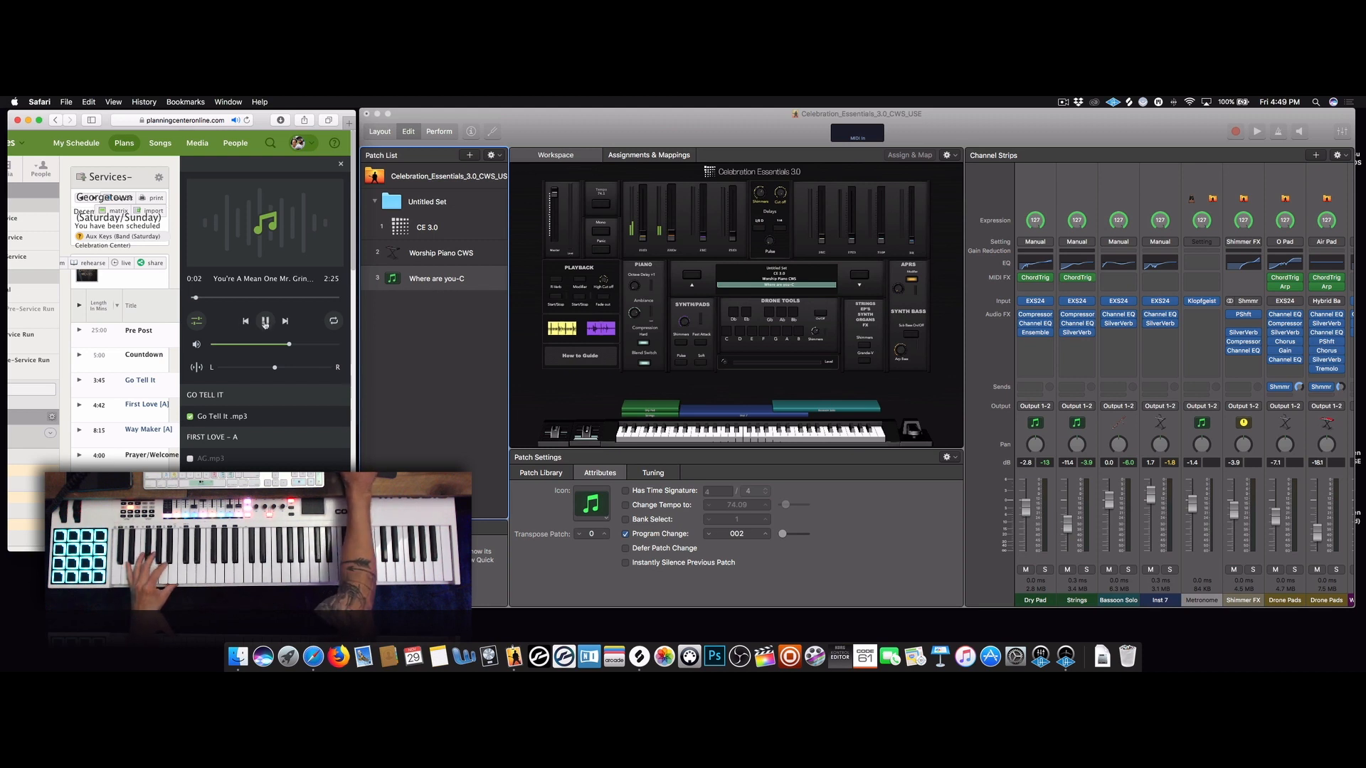
click(247, 323)
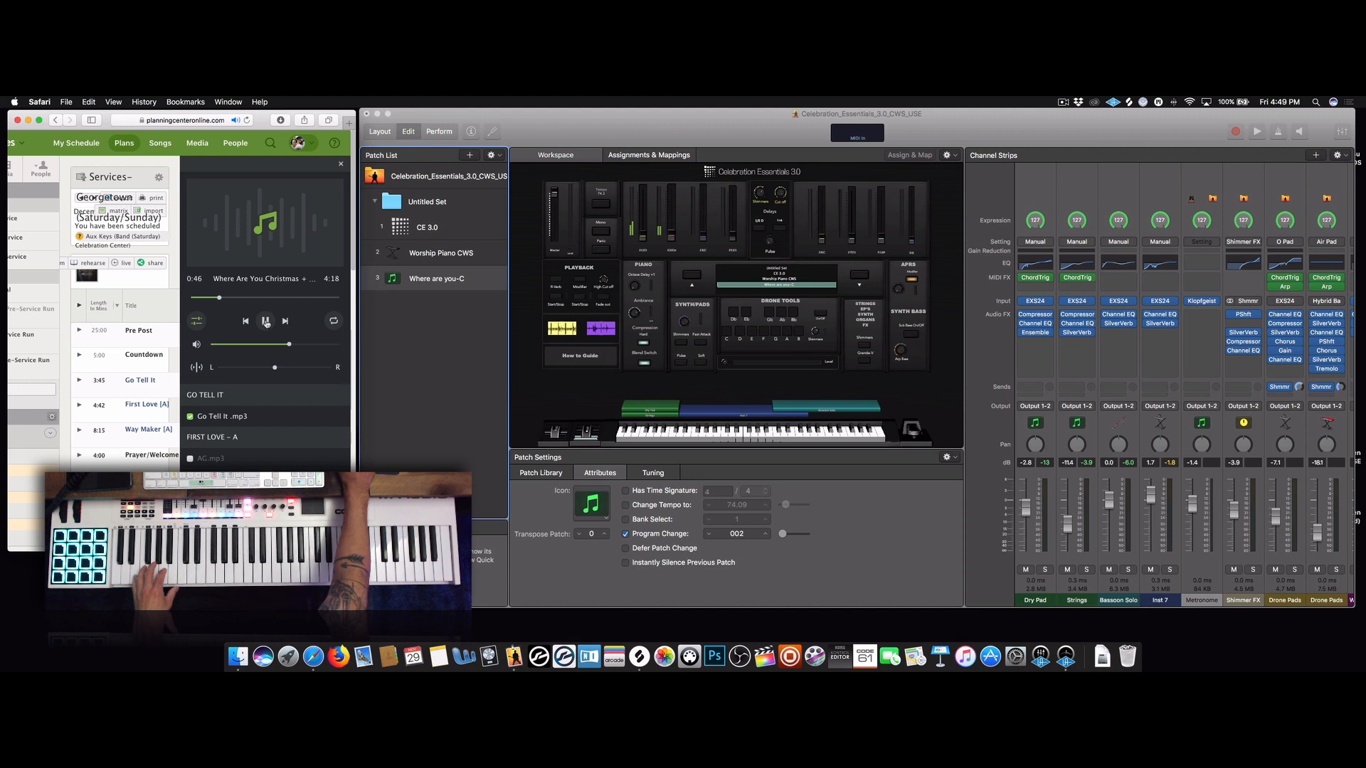
click(266, 323)
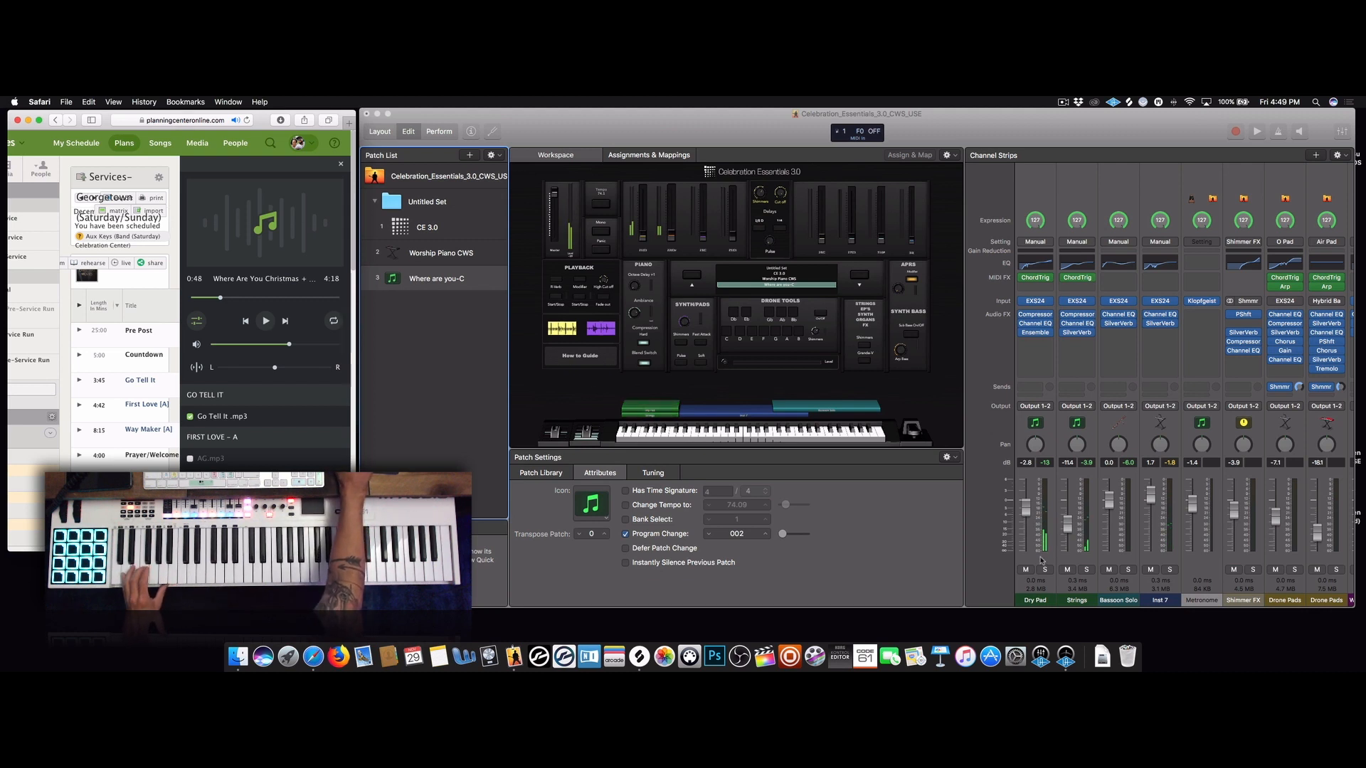
In the Dry Pad Chord Trigger, teach the E0 trigger key the chord E1, E2, G2, C3, then check it against the reference song
click(976, 294)
click(1048, 273)
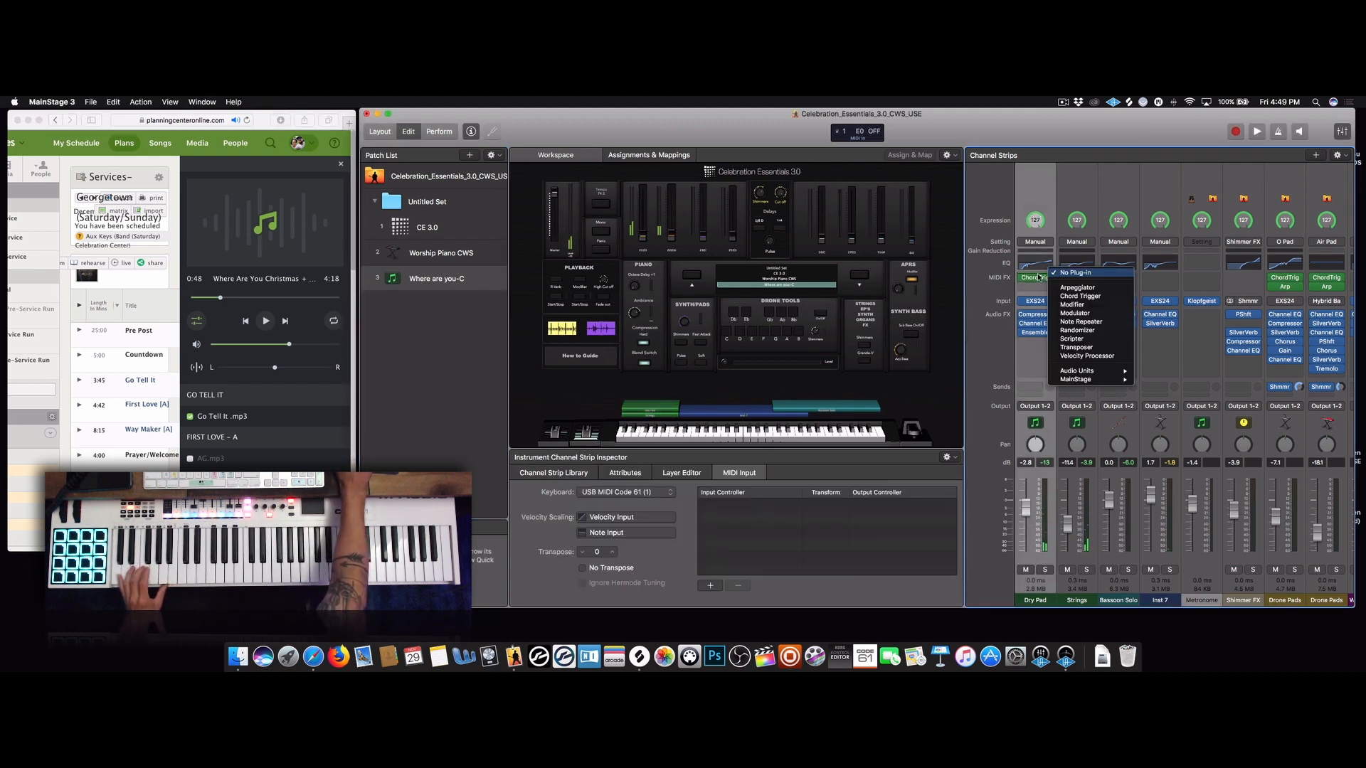
click(1080, 296)
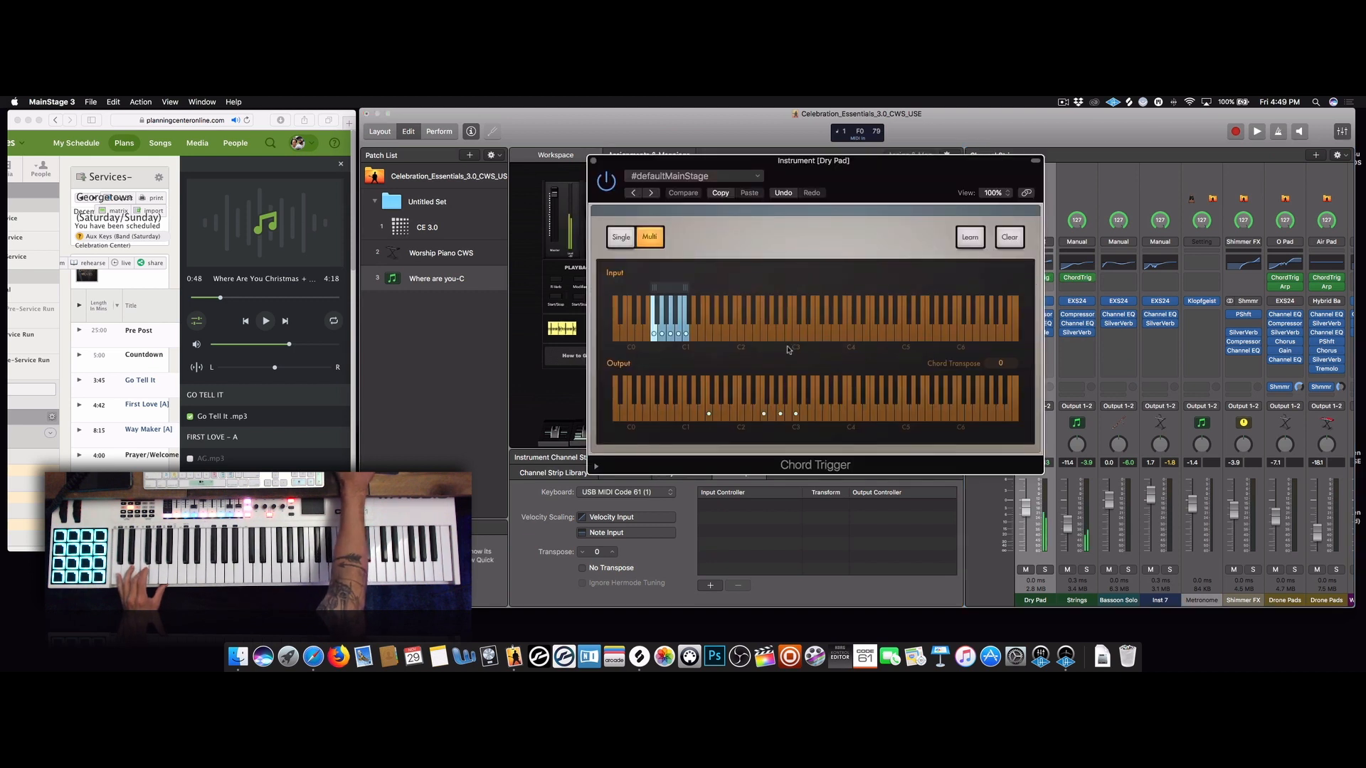
click(970, 237)
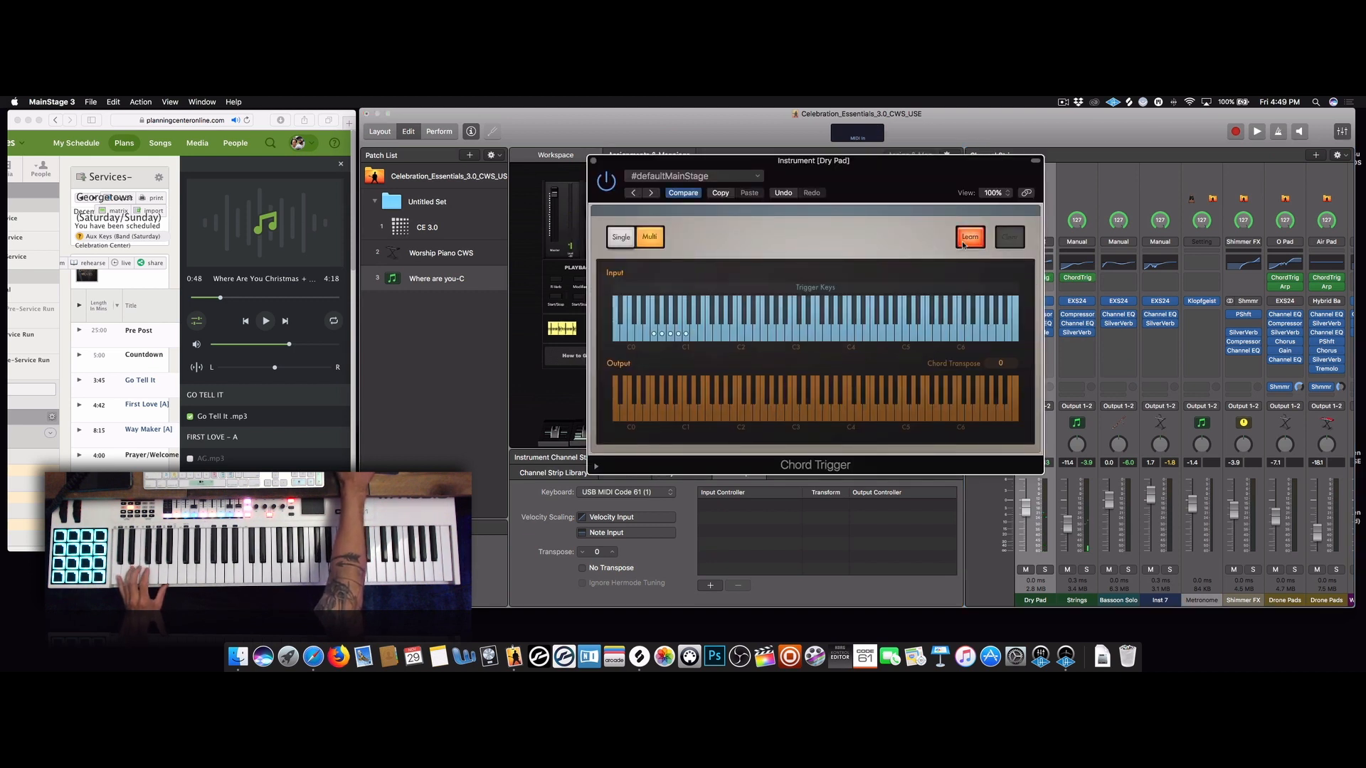
click(771, 415)
click(796, 417)
click(740, 415)
click(740, 416)
click(701, 415)
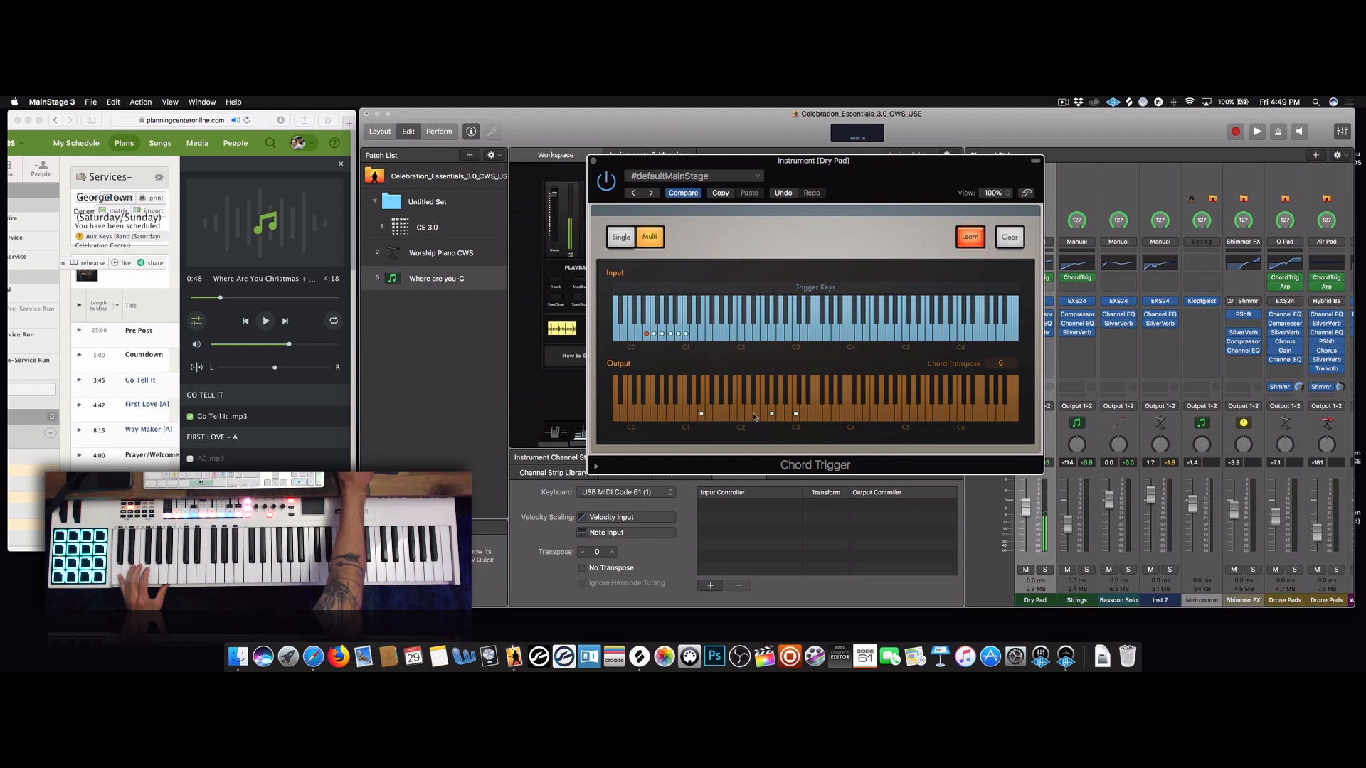
click(756, 417)
click(969, 239)
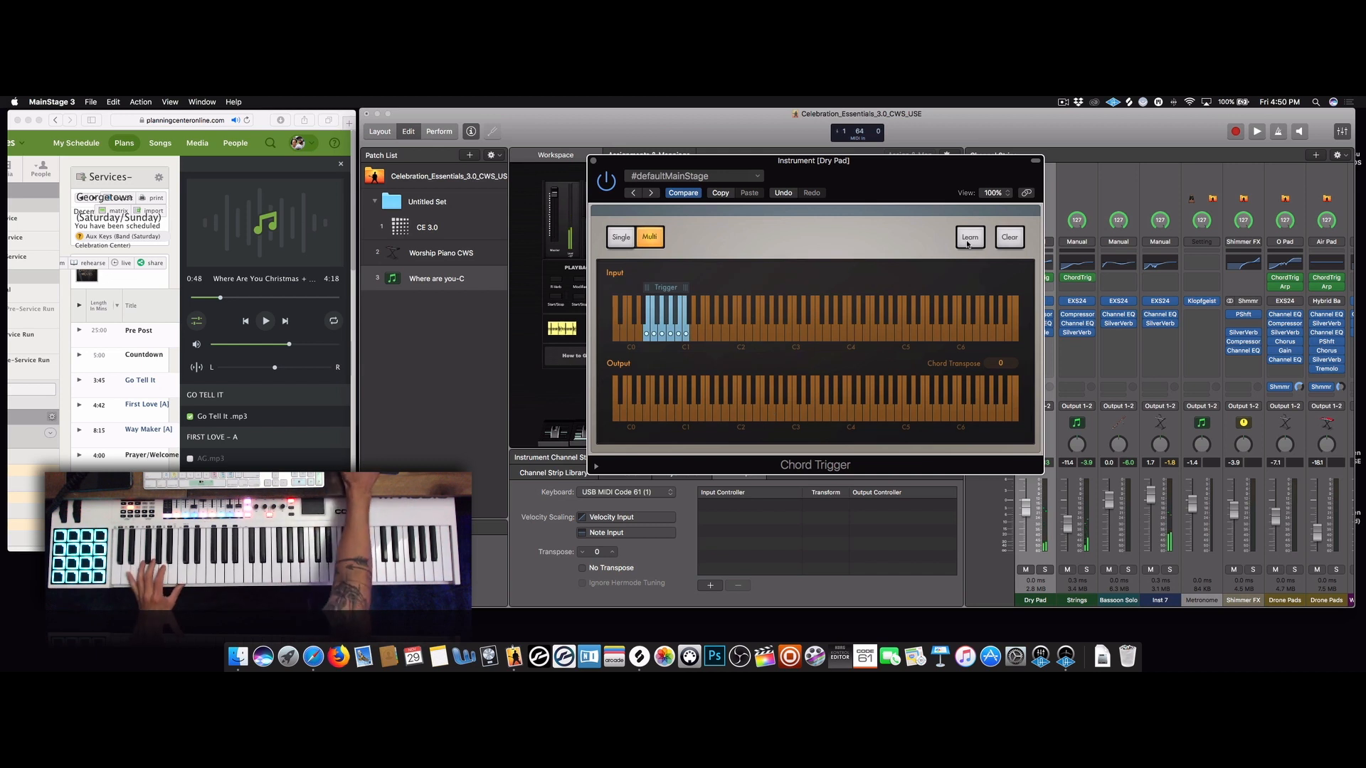
click(593, 161)
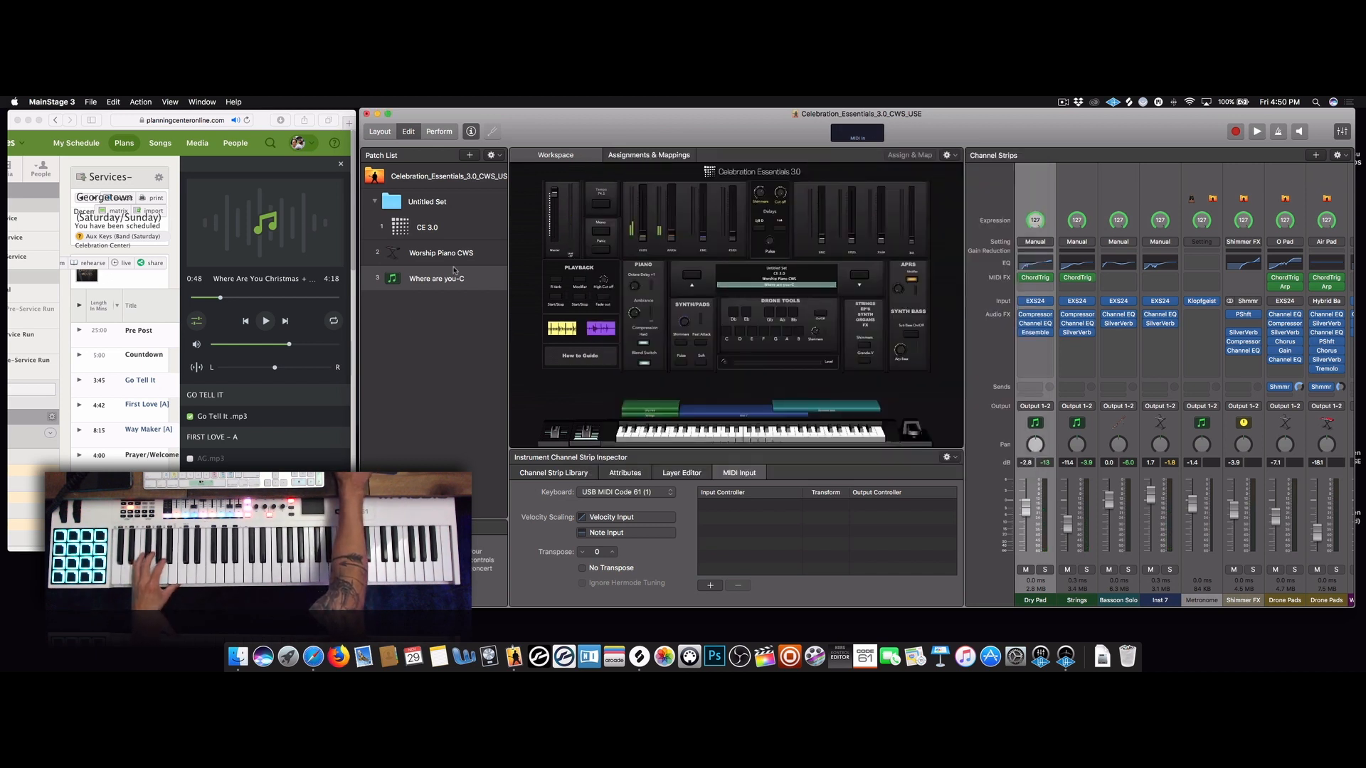
click(265, 322)
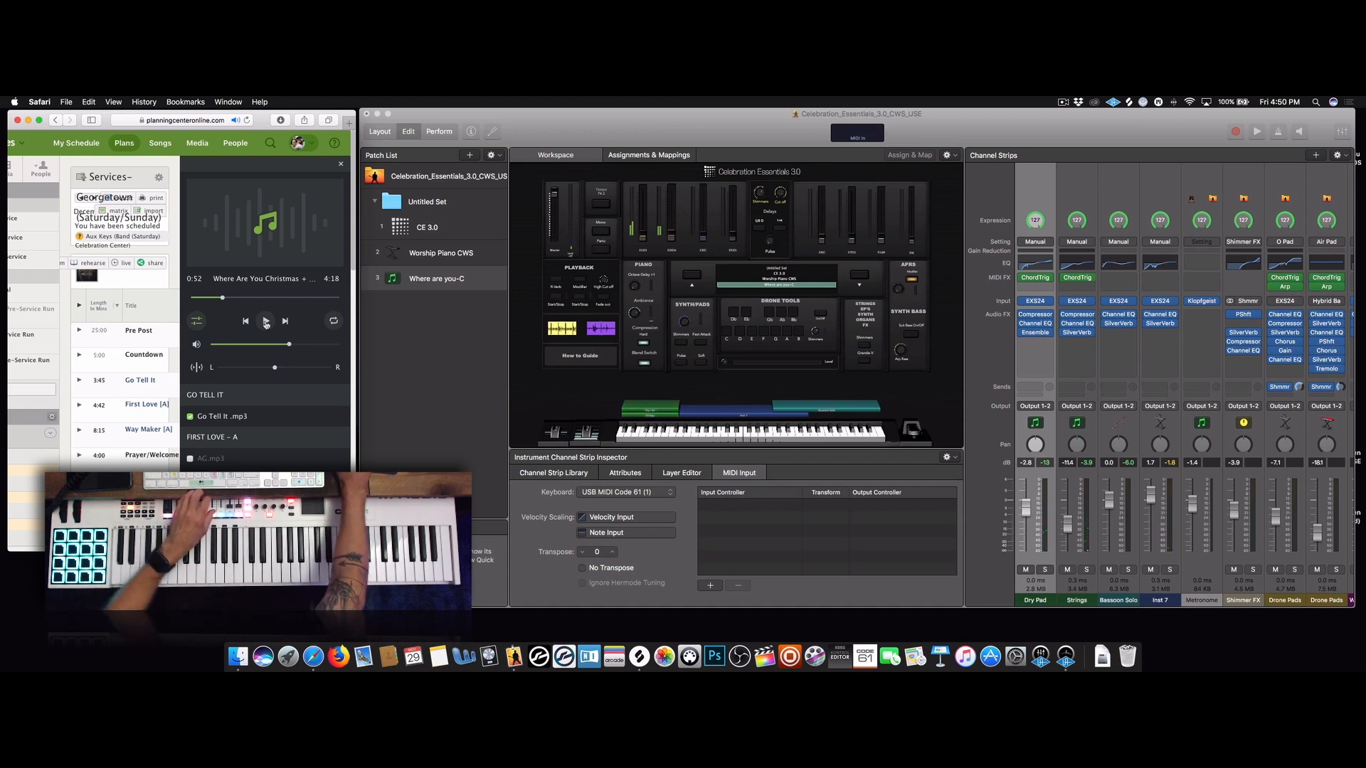
Export the updated Where are you-C patch again, overwriting its earlier file in the 2019 folder
click(427, 282)
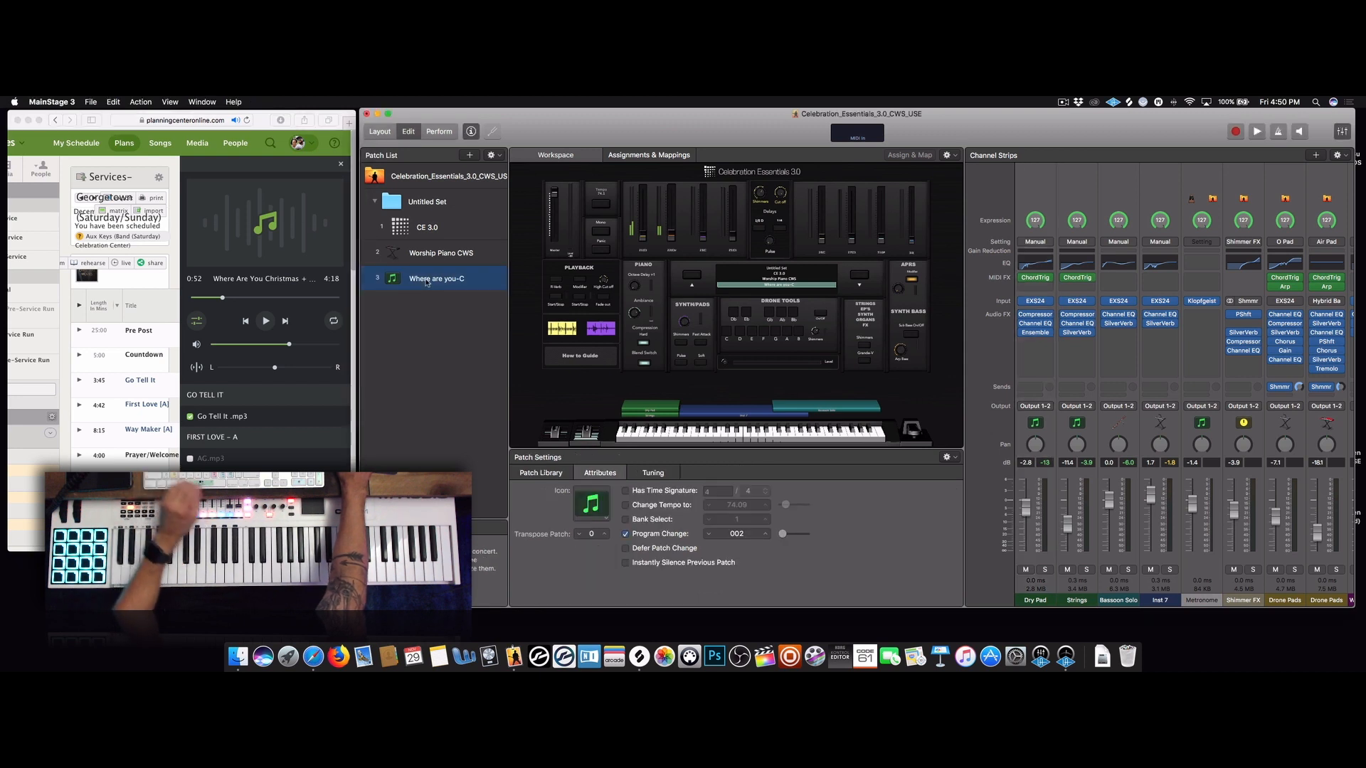
key(super+e)
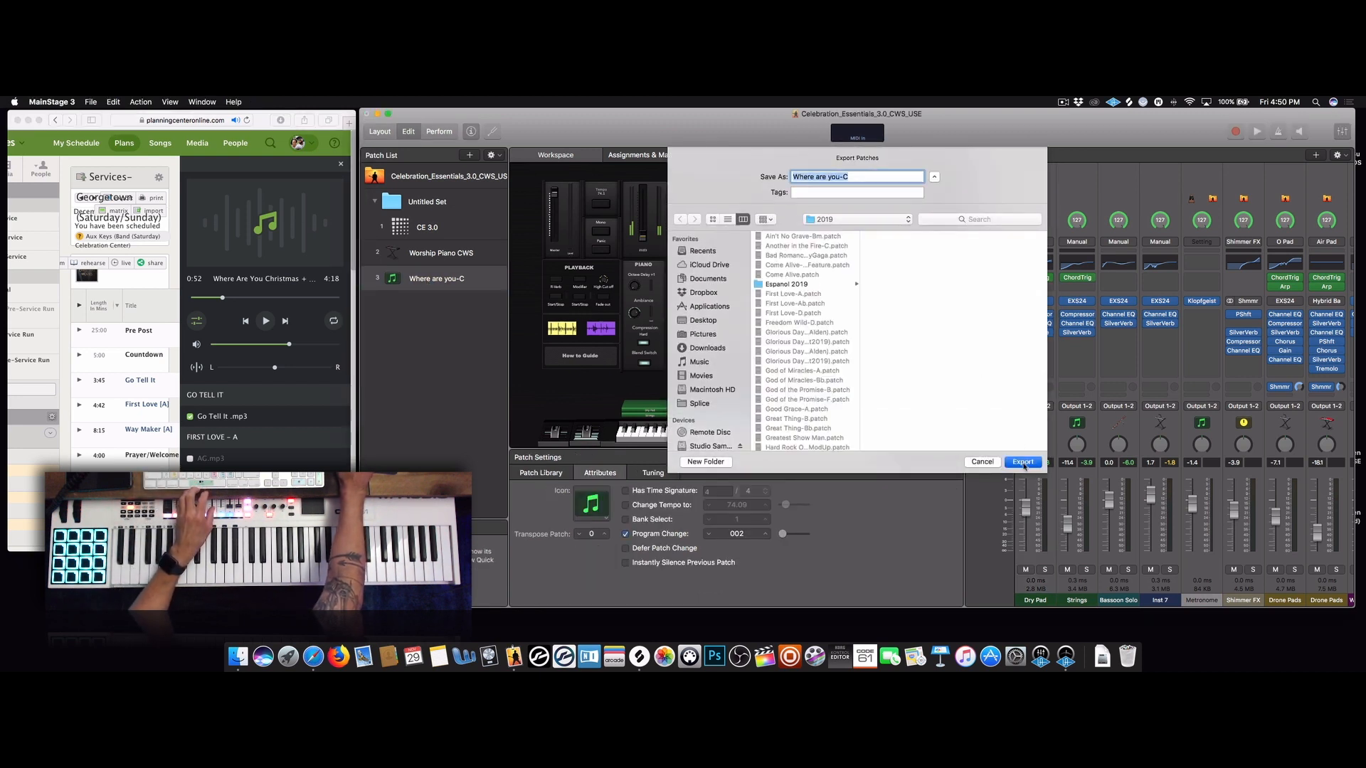
click(1023, 462)
click(942, 211)
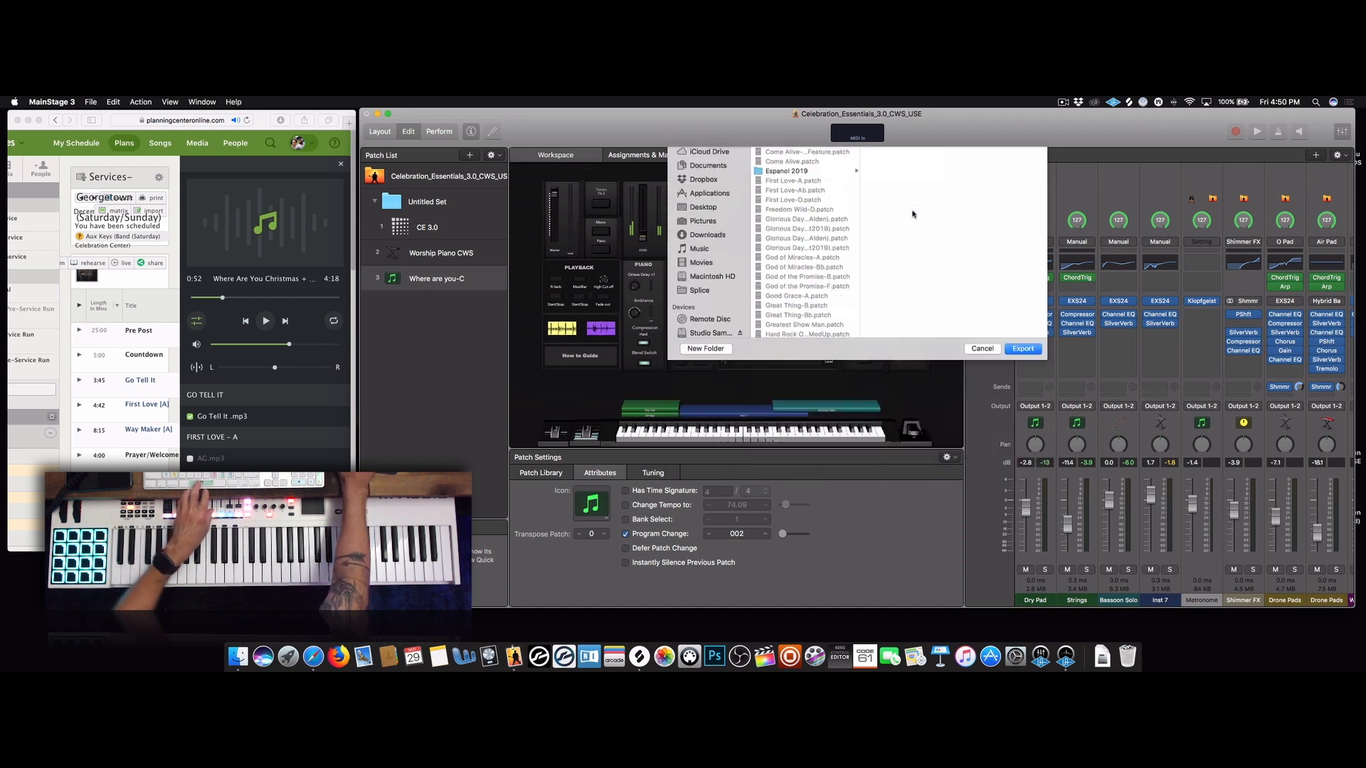
Duplicate the Where are you-C patch and rename the copy Where are you-D
double_click(439, 281)
click(391, 284)
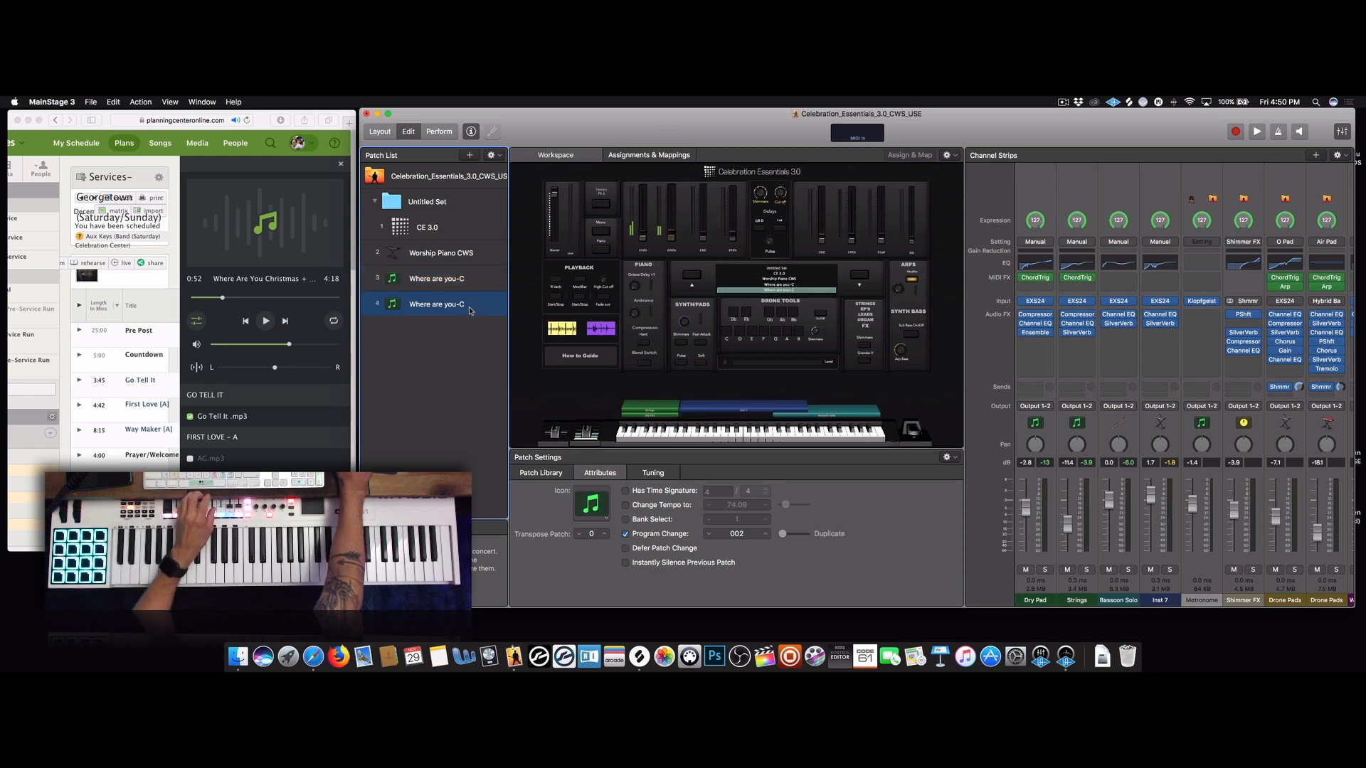
key(super+d)
key(BackSpace)
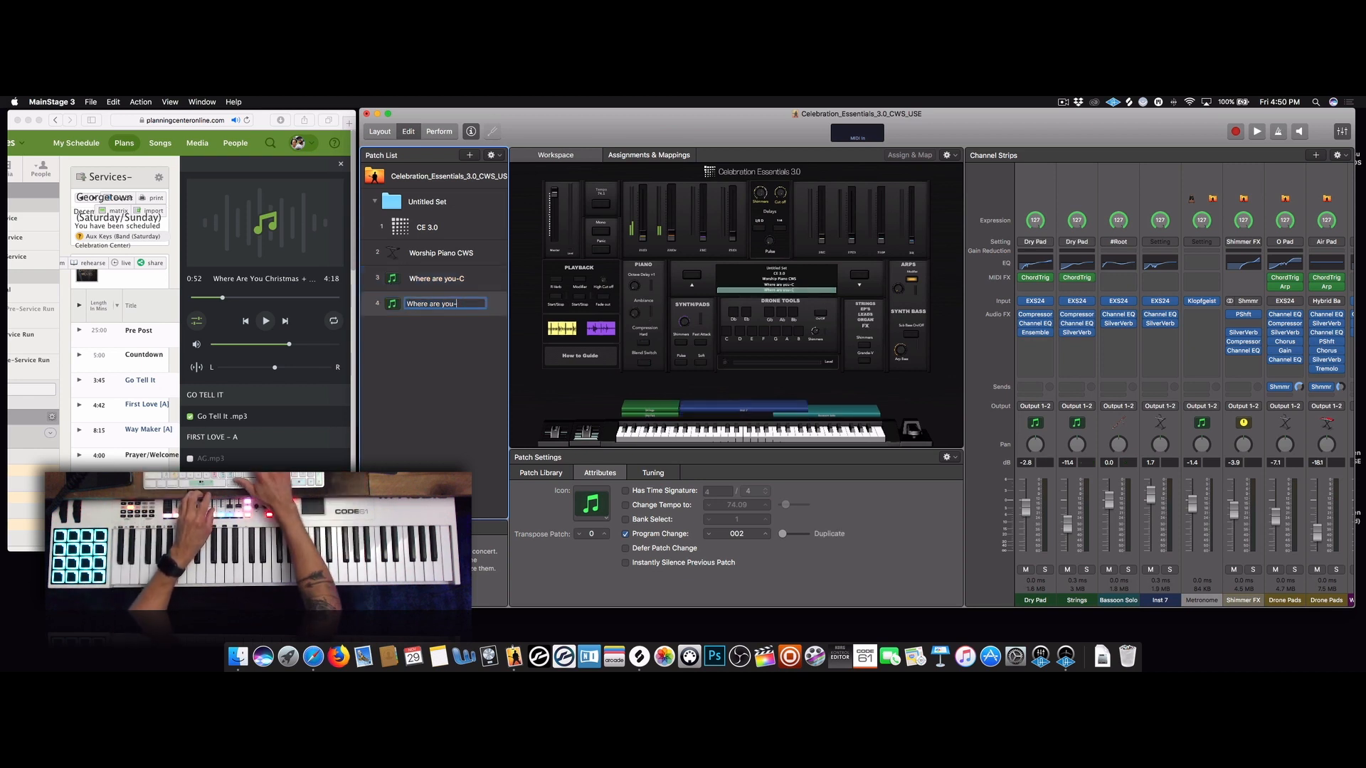
text(D)
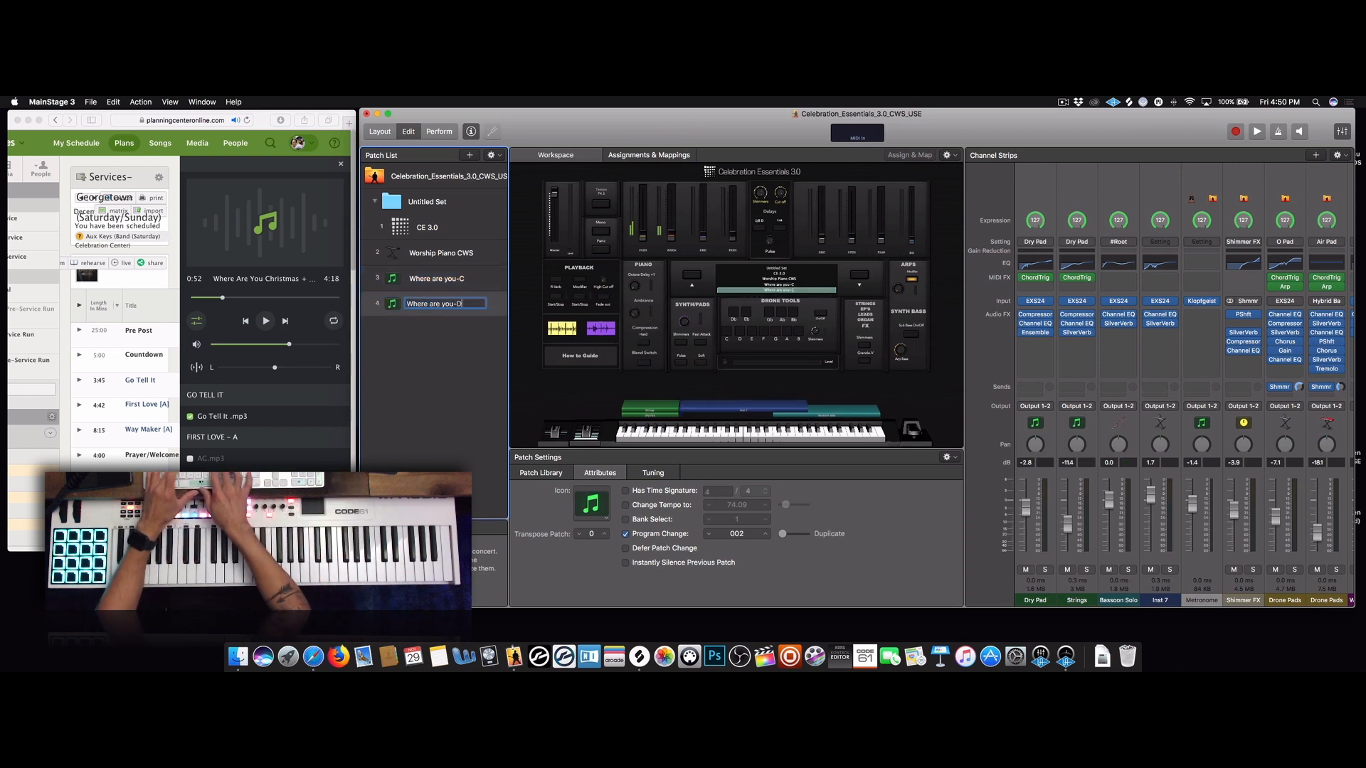
click(384, 310)
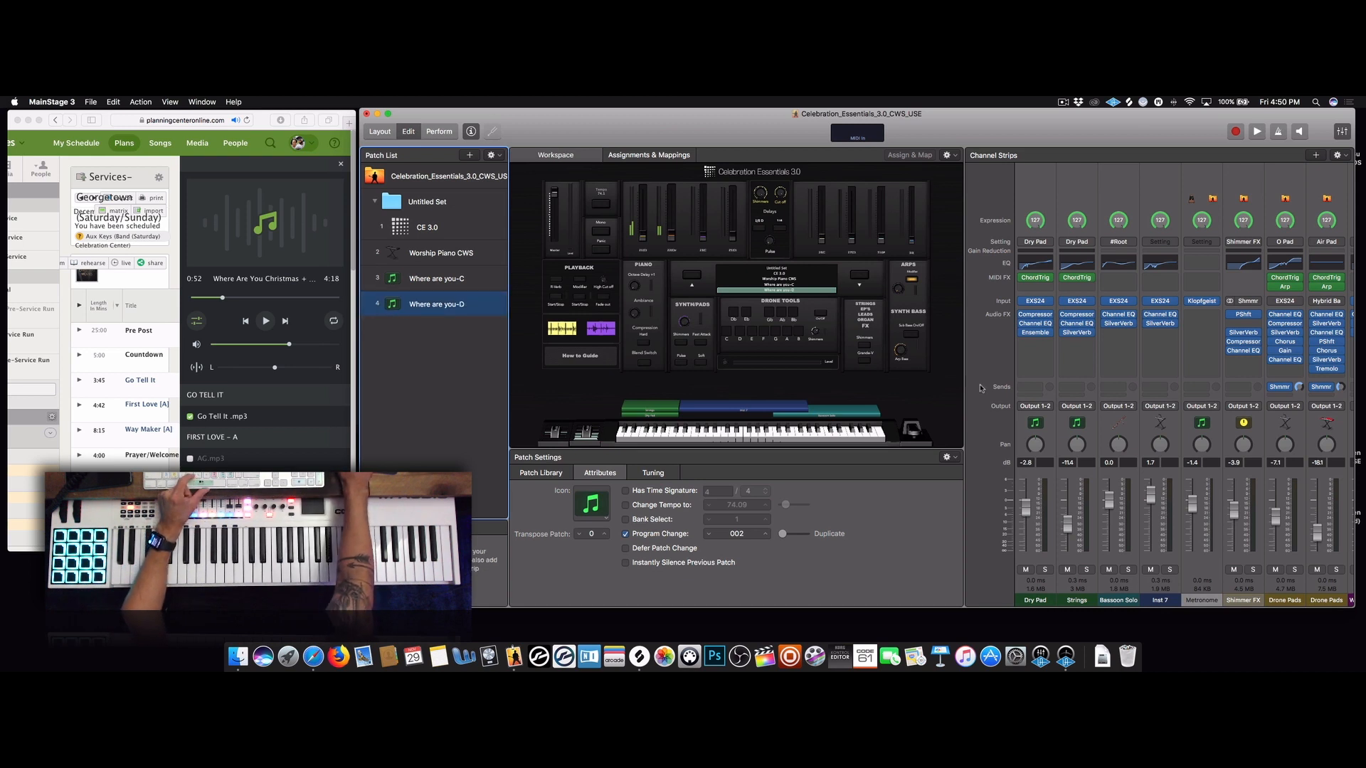
In the Where are you-D patch, move the trigger key ranges of the Dry Pad and Strings Chord Triggers up a whole step
click(1038, 279)
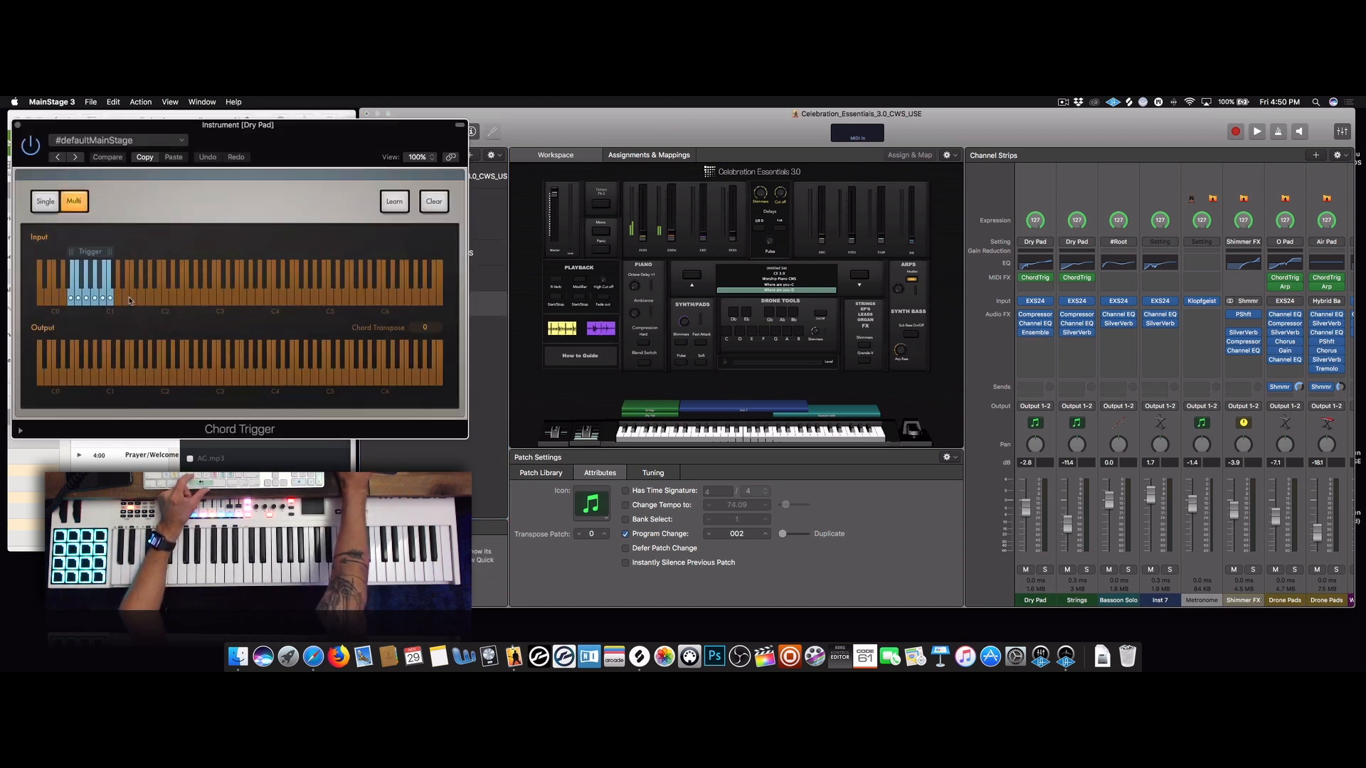
drag(95, 252, 106, 256)
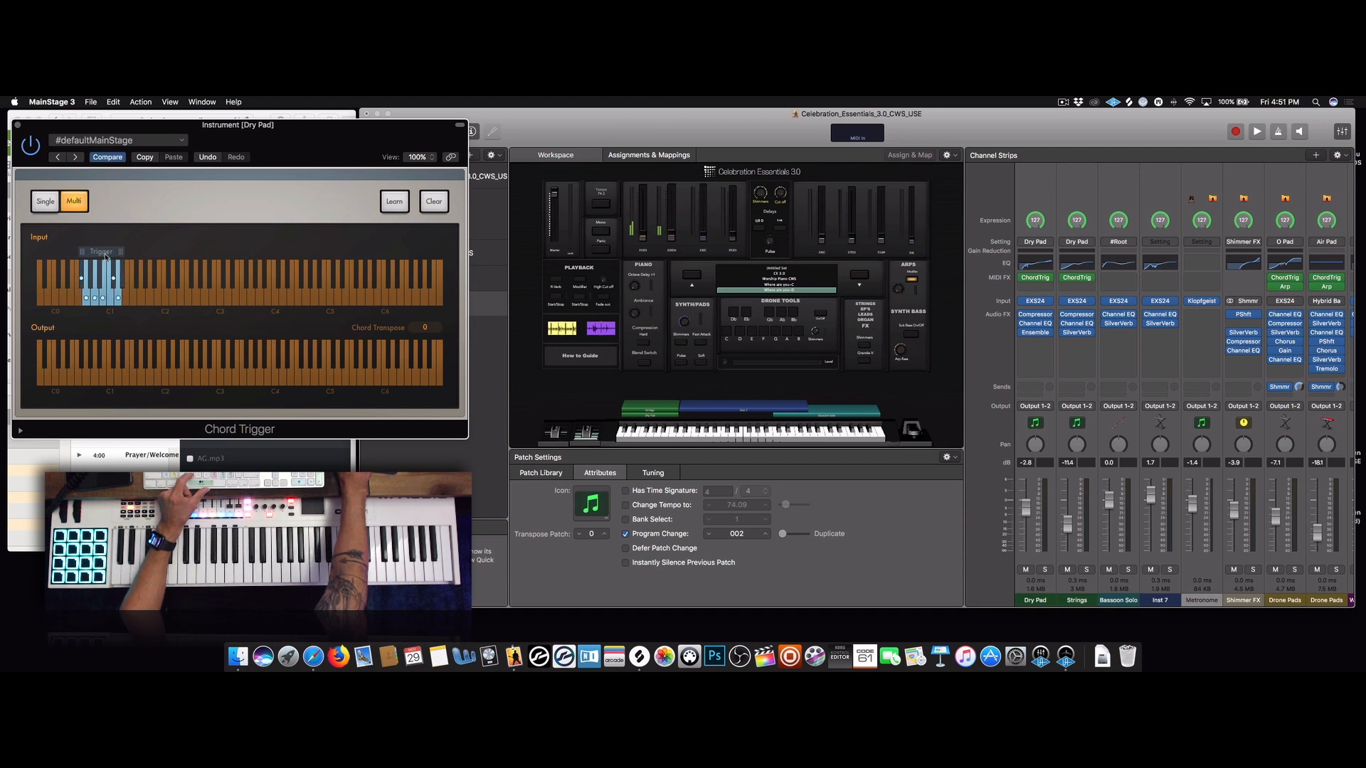
click(19, 126)
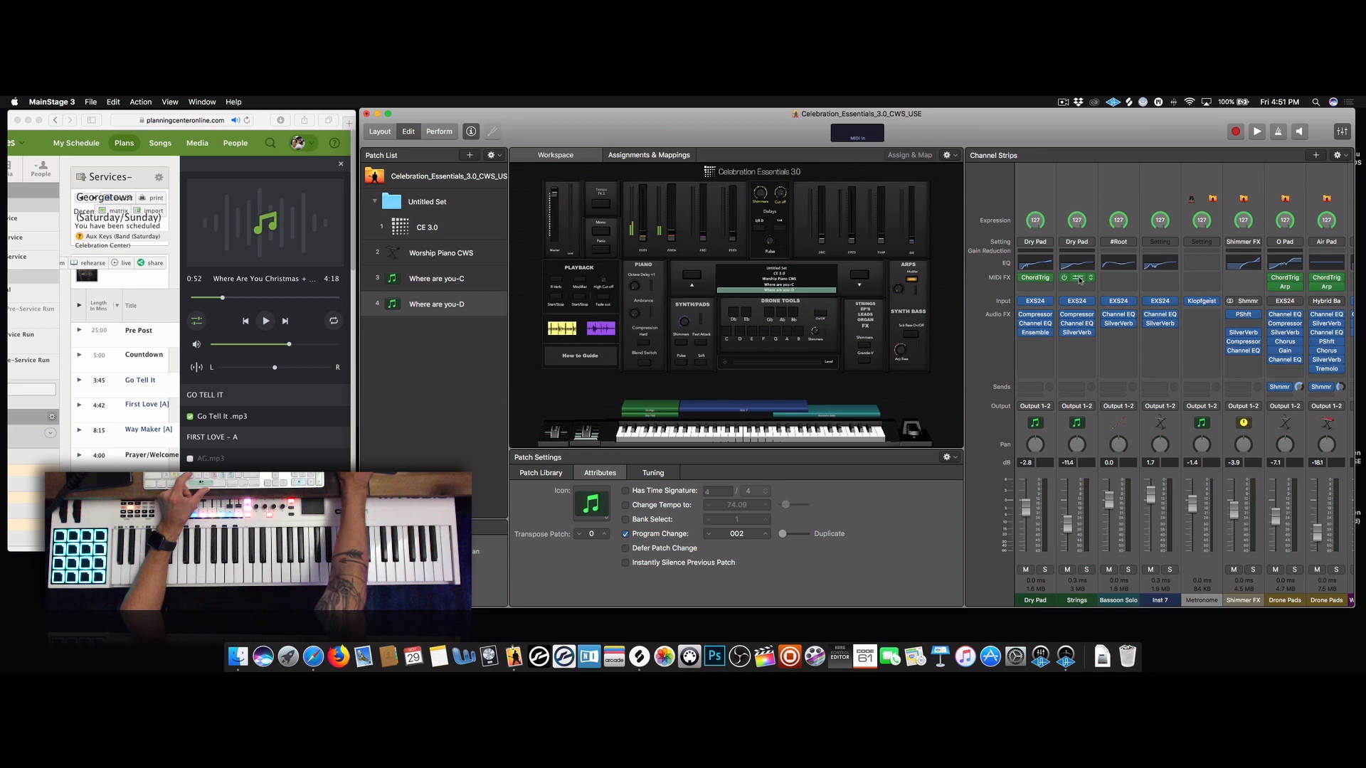
click(1078, 278)
drag(89, 252, 97, 255)
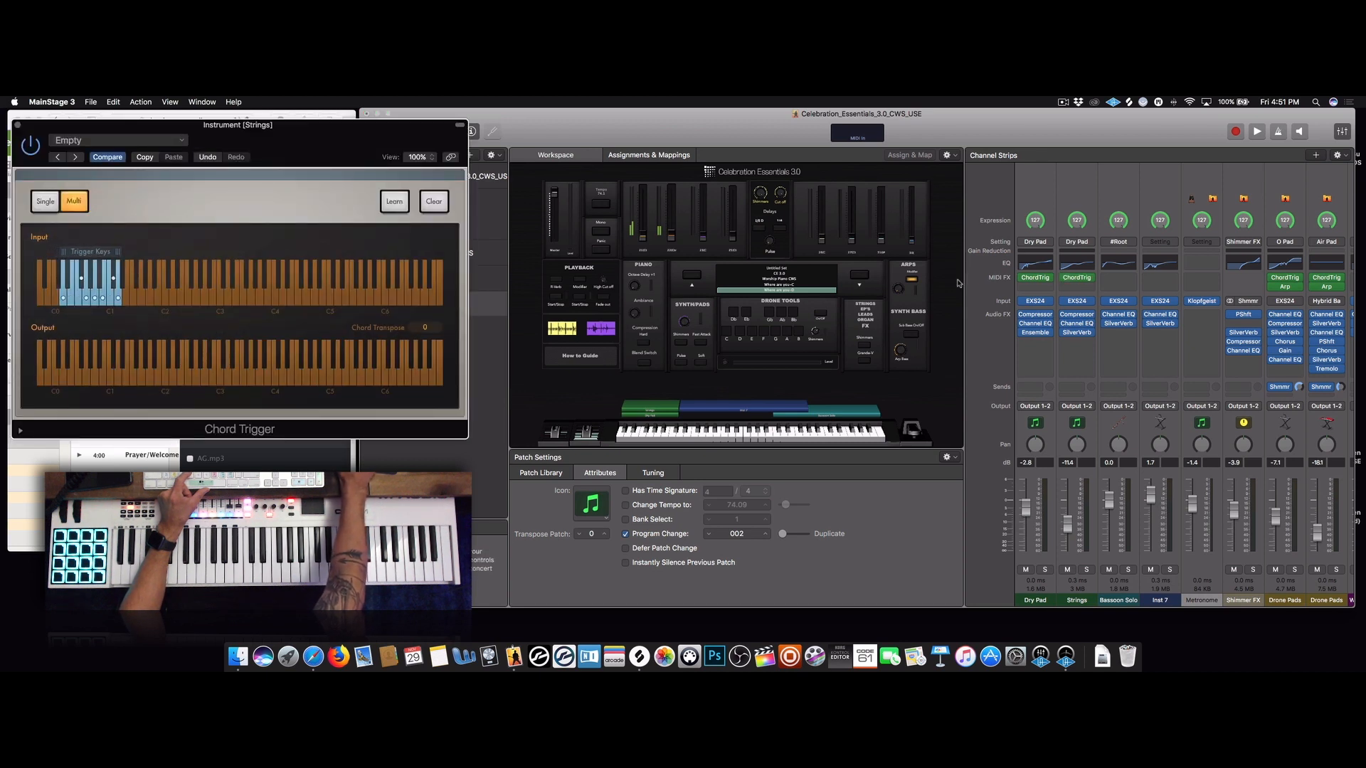
click(1076, 278)
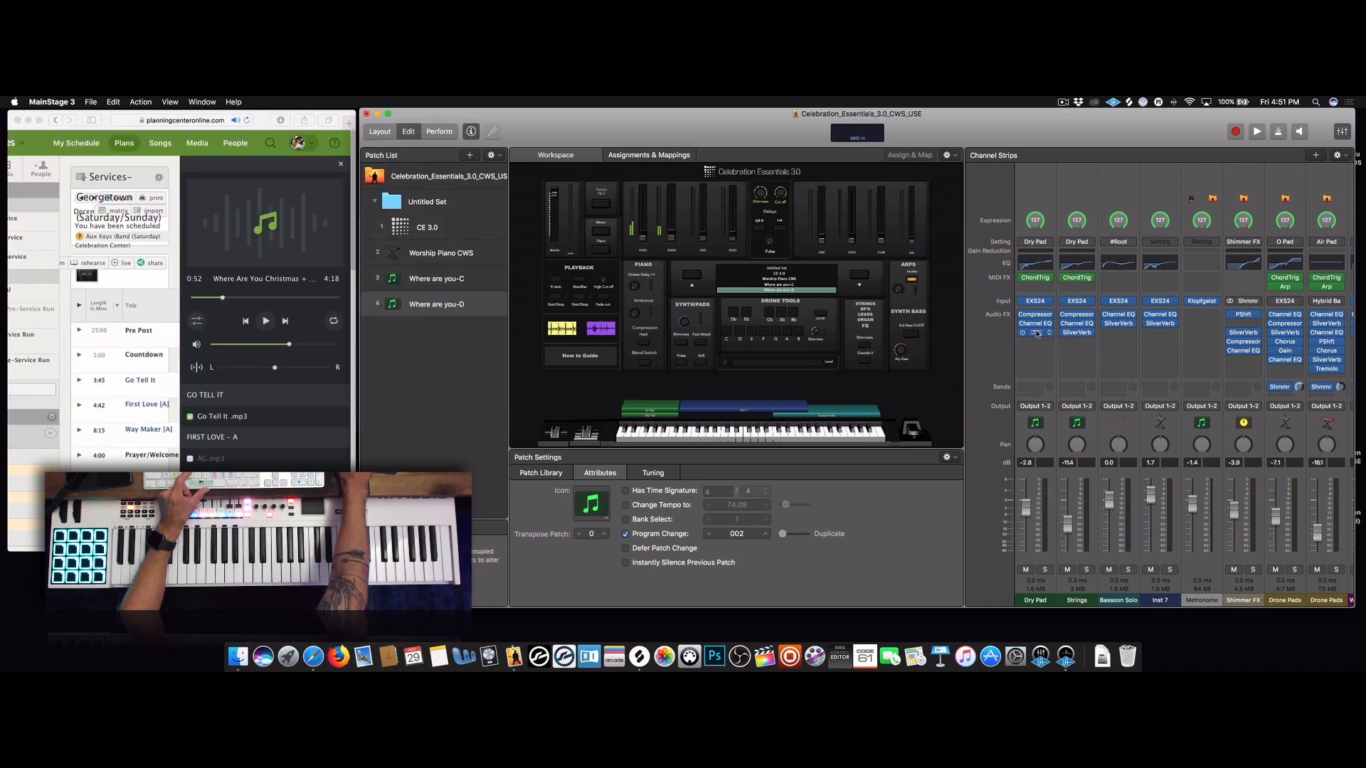
Extend the Strings and Dry Pad layers so that both have a high key of D#1
click(1028, 556)
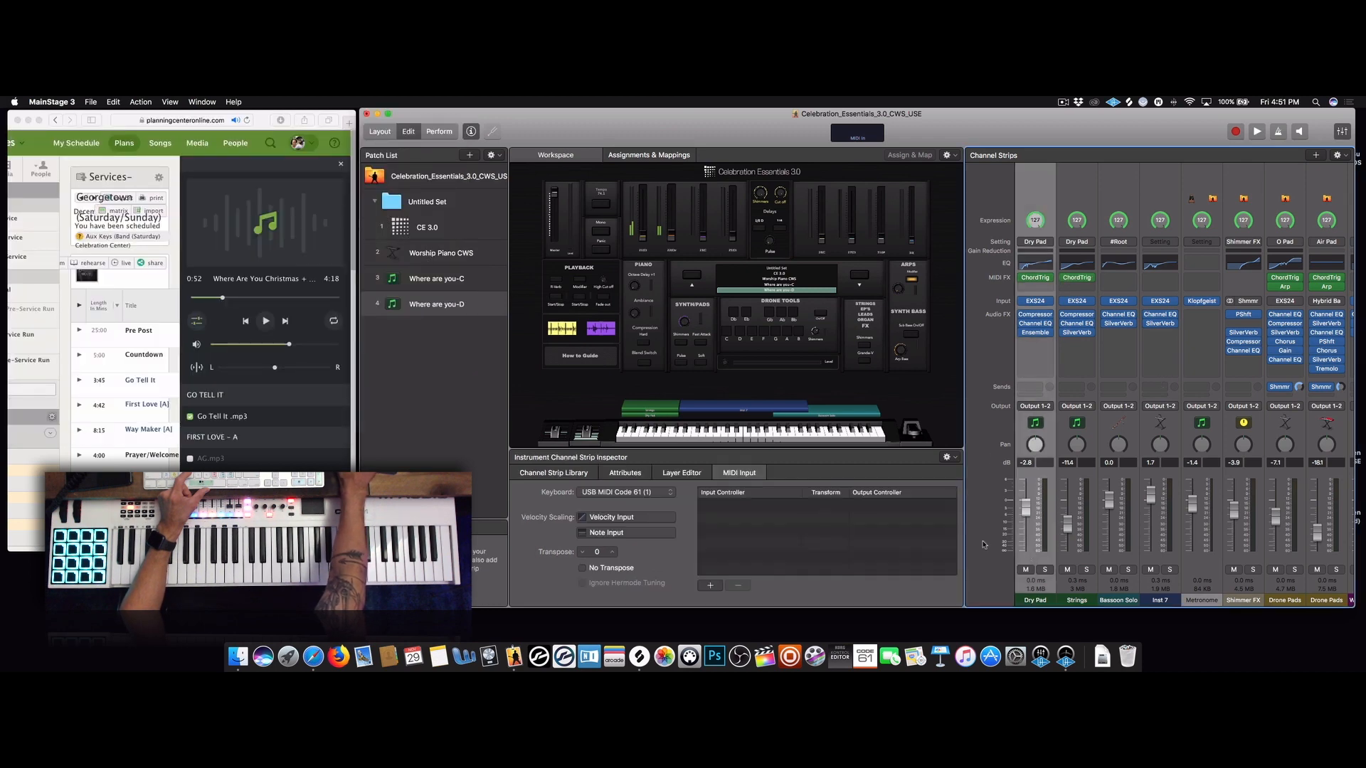
click(683, 474)
scroll(632, 499, left, 5)
drag(660, 502, 666, 504)
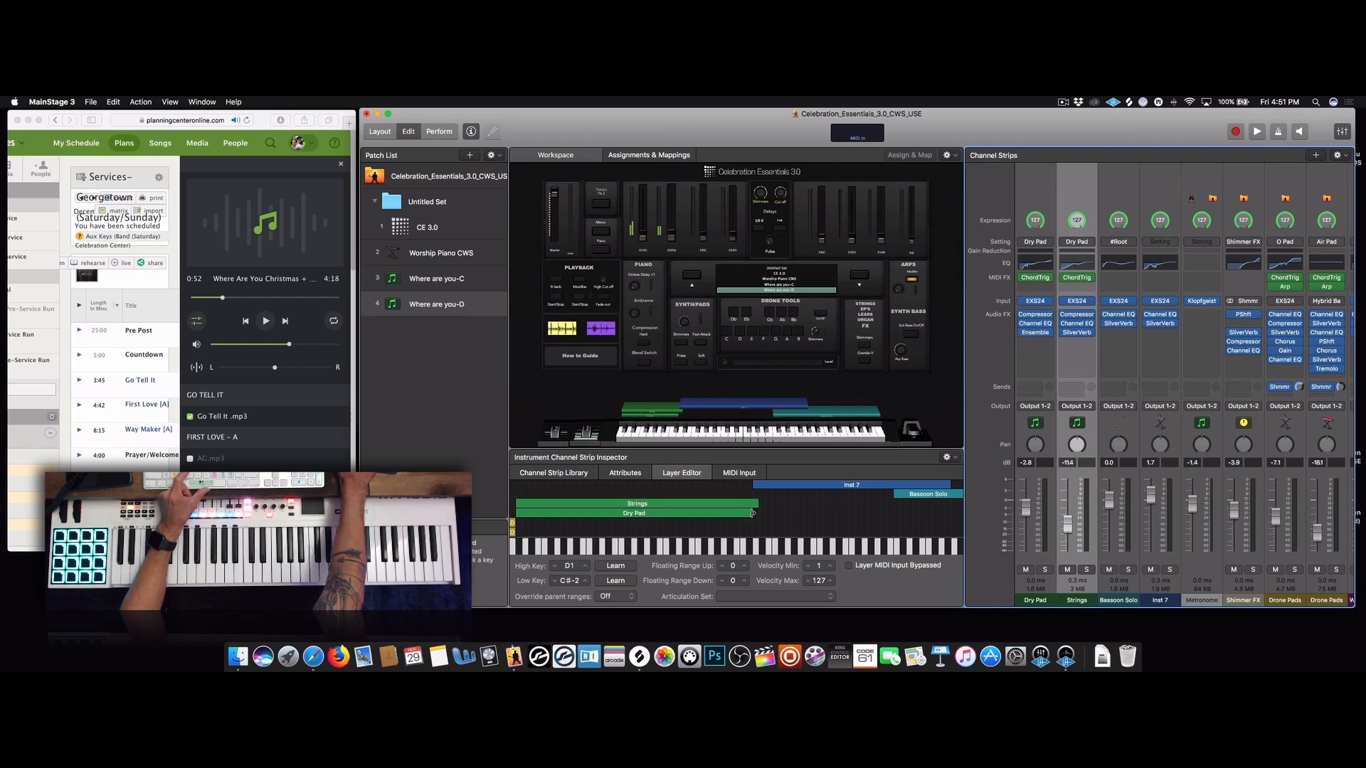
drag(752, 512, 760, 515)
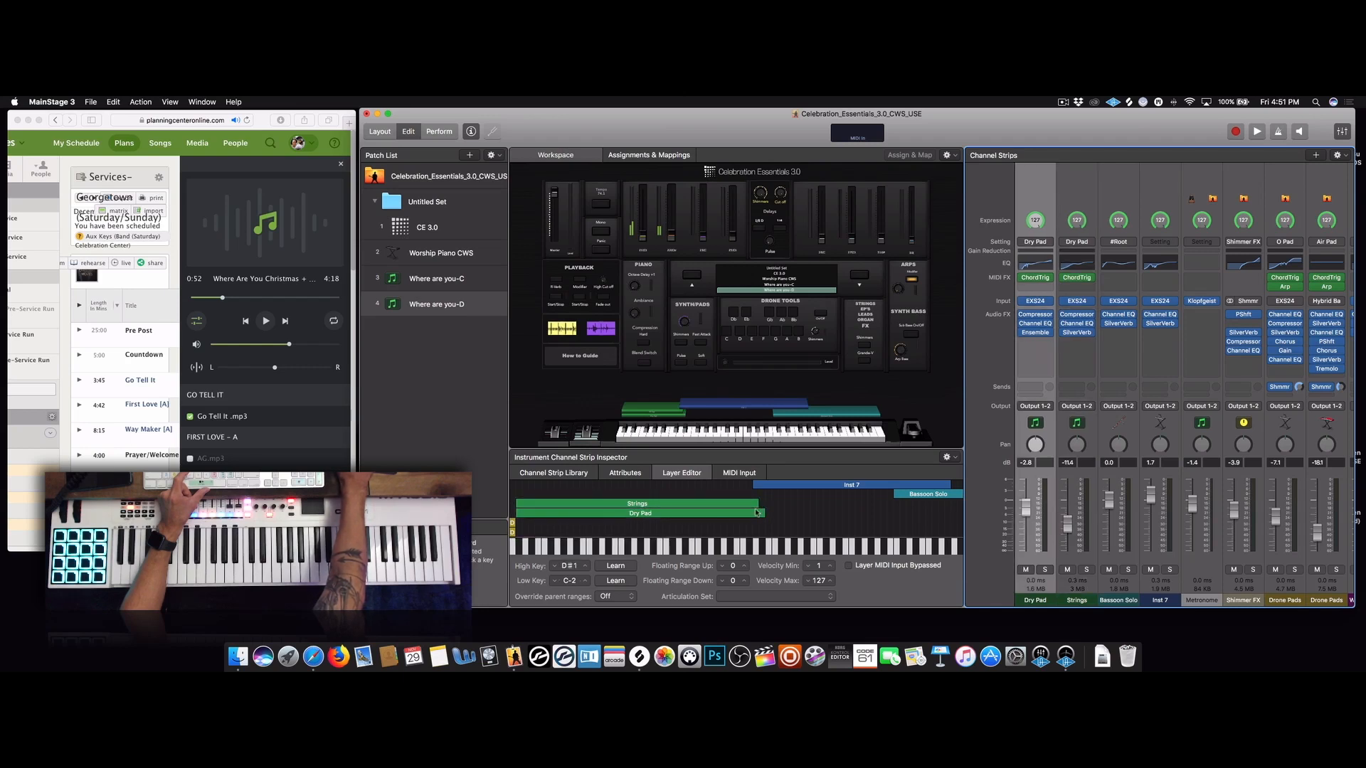
drag(758, 503, 765, 503)
Shift the Inst 7 layer's key range up a whole step and raise the Bassoon Solo layer's low key to D#3
scroll(747, 497, right, 3)
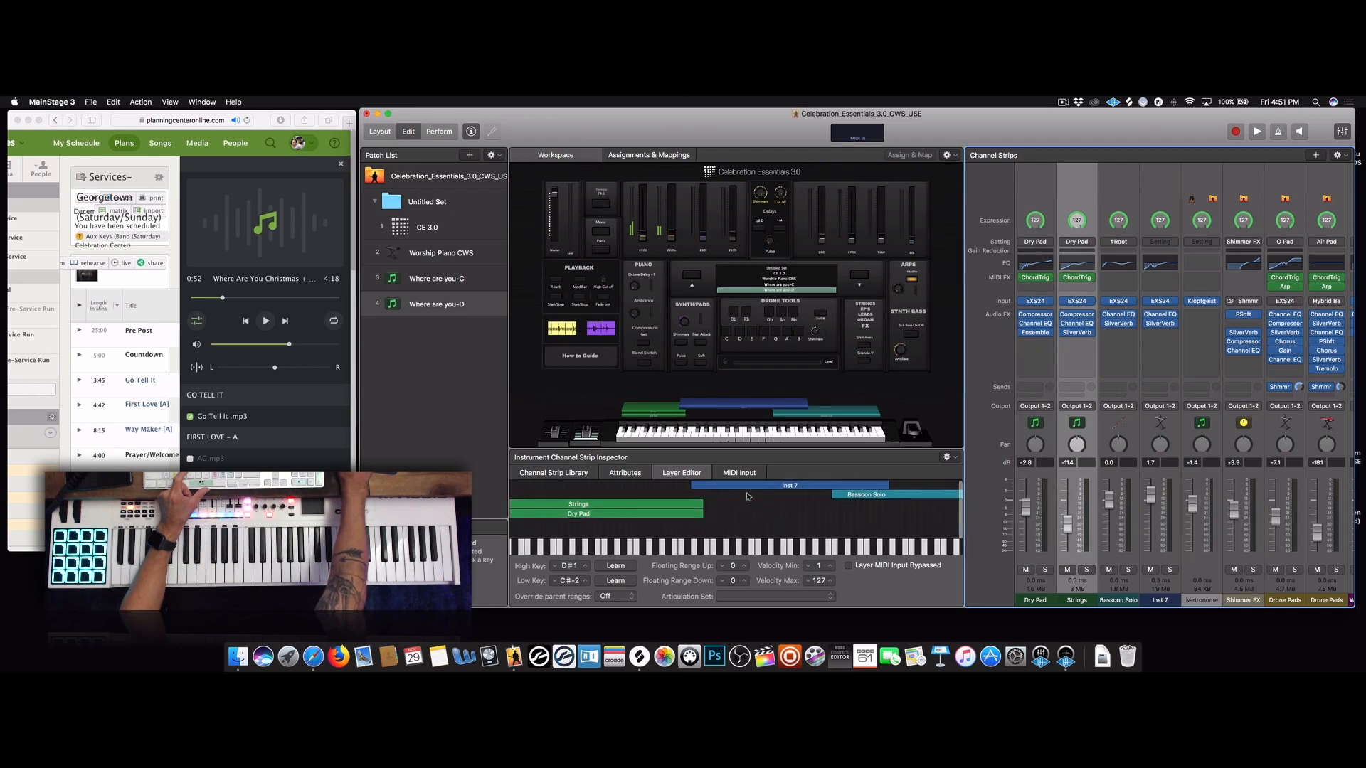
click(749, 487)
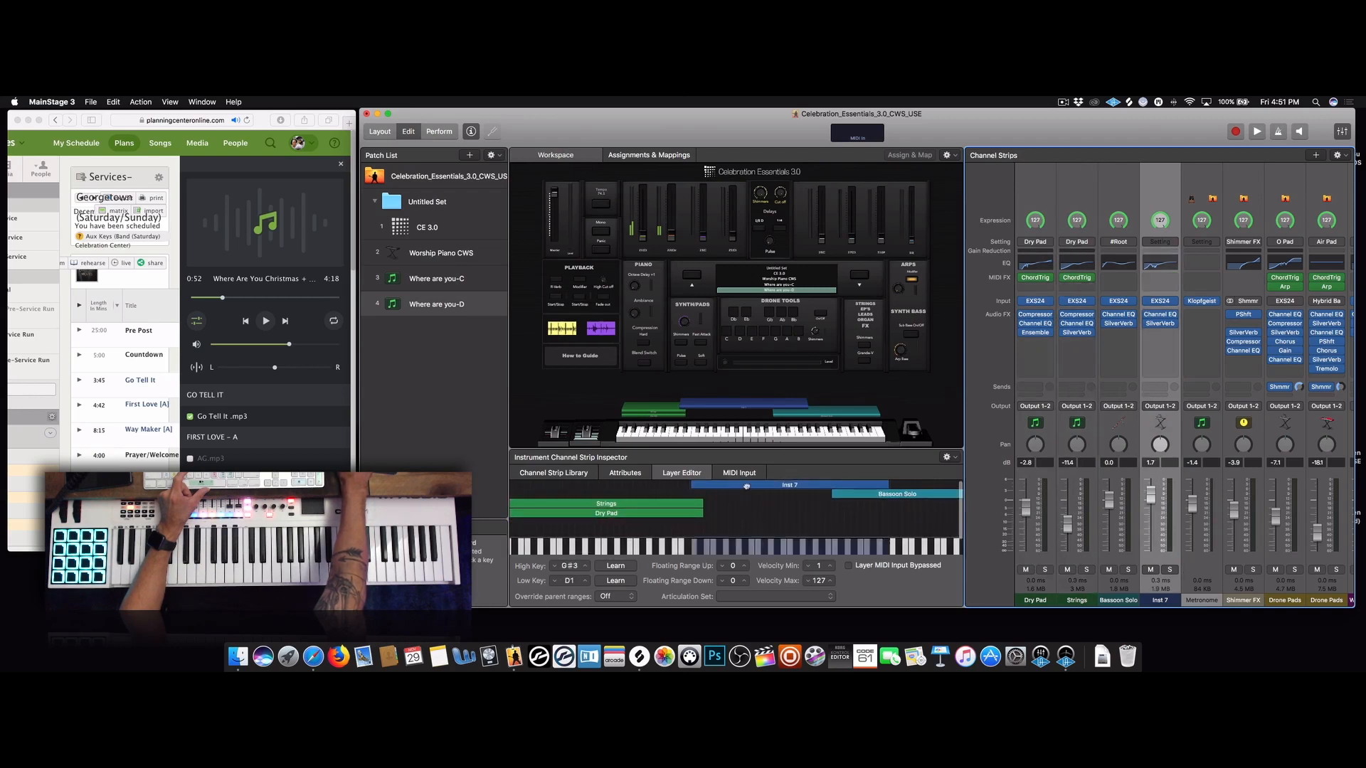
click(842, 495)
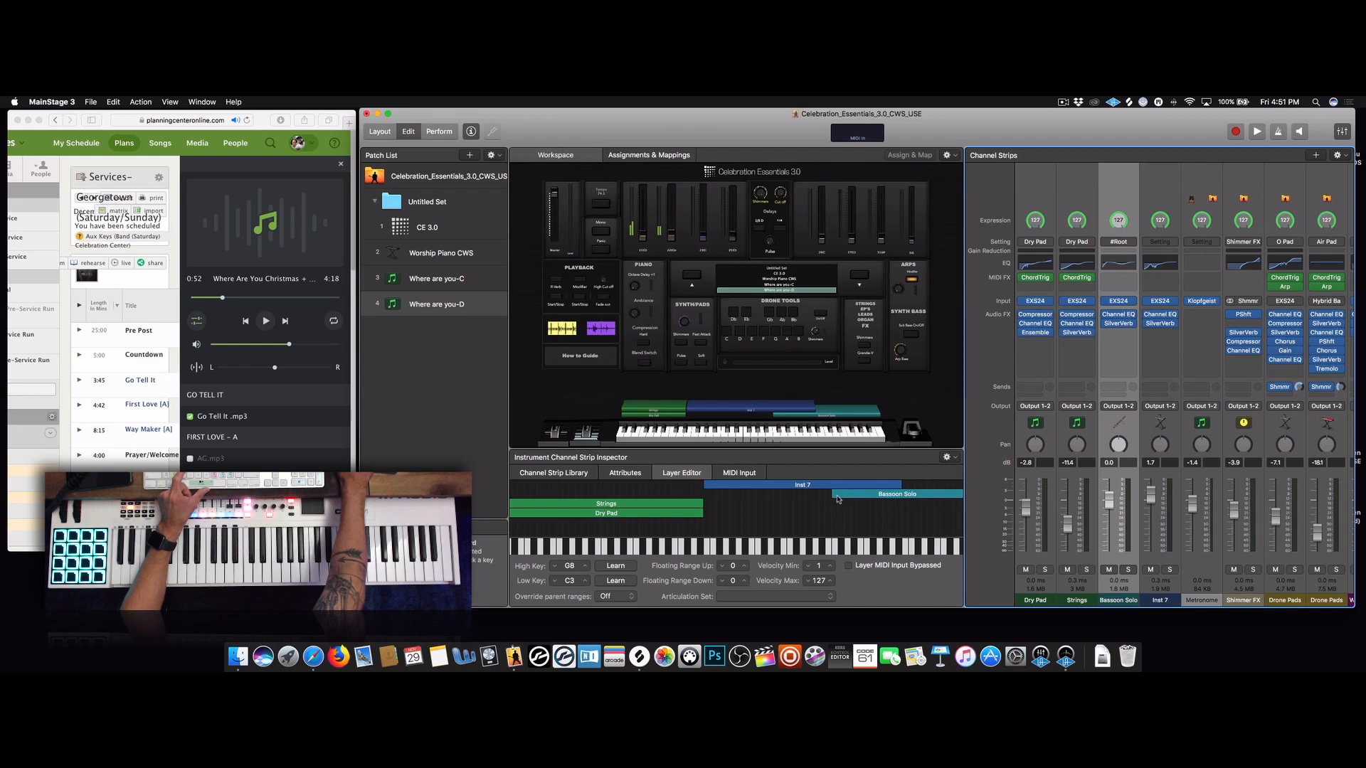
drag(831, 495, 838, 497)
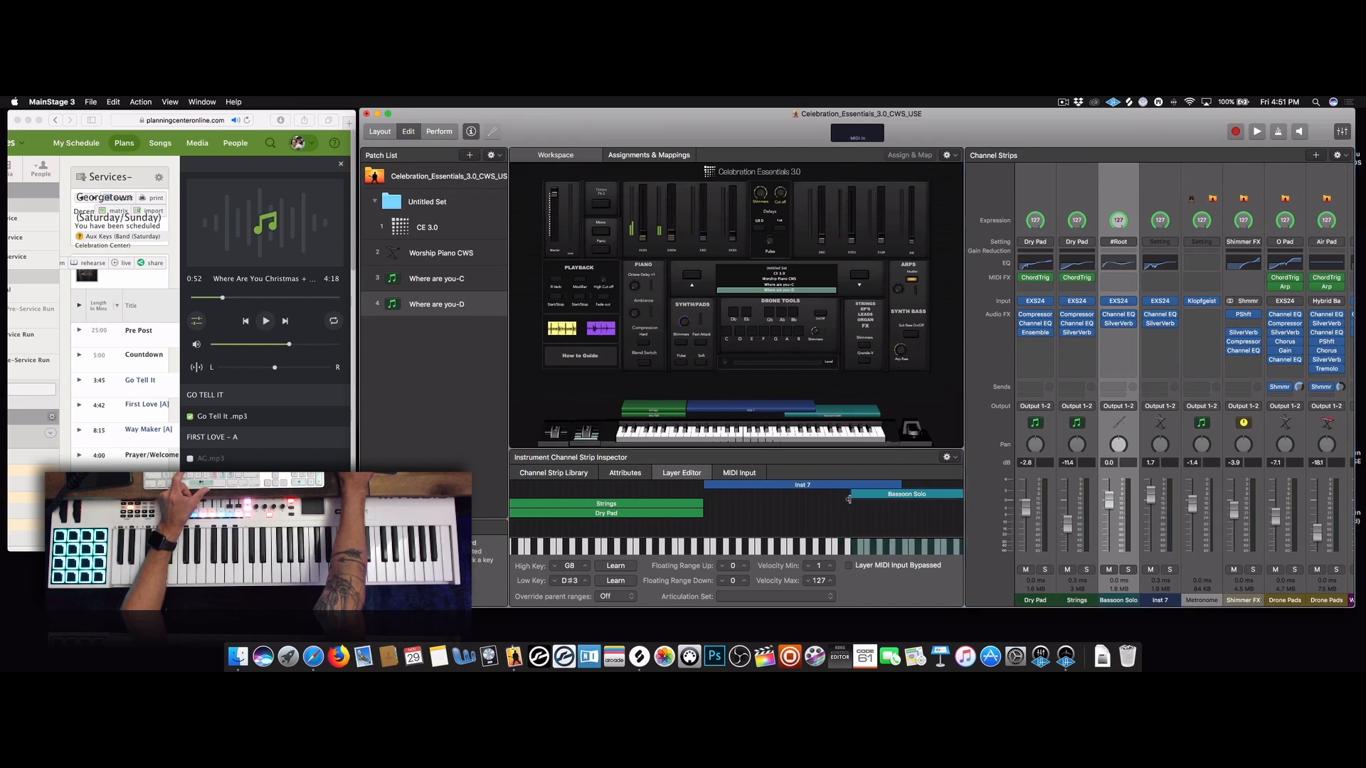
Lower the Bassoon Solo layer's low key to D3 in the Where are you-D patch
drag(852, 494, 841, 492)
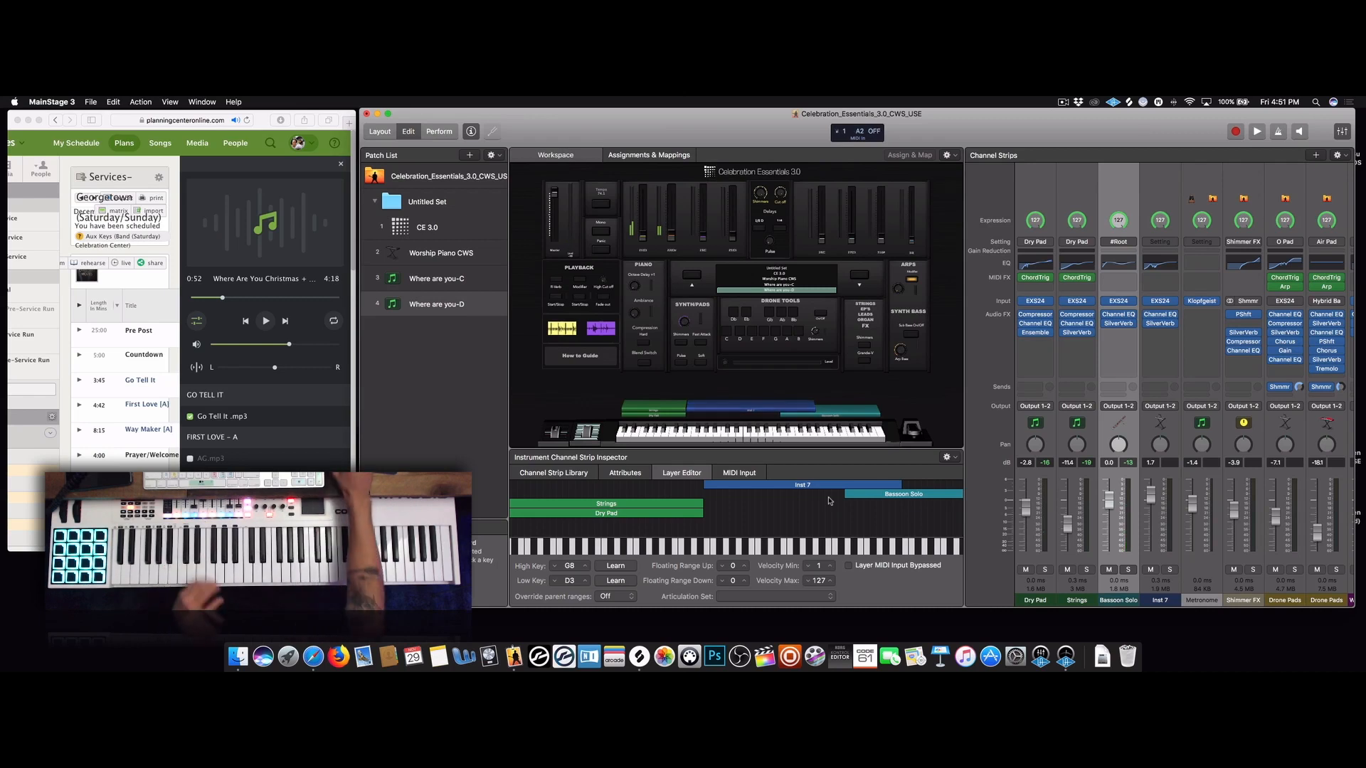
Play the reference track around 0:51 to 1:00 and compare its key using the Where are you-C and Worship Piano CWS patches
click(261, 323)
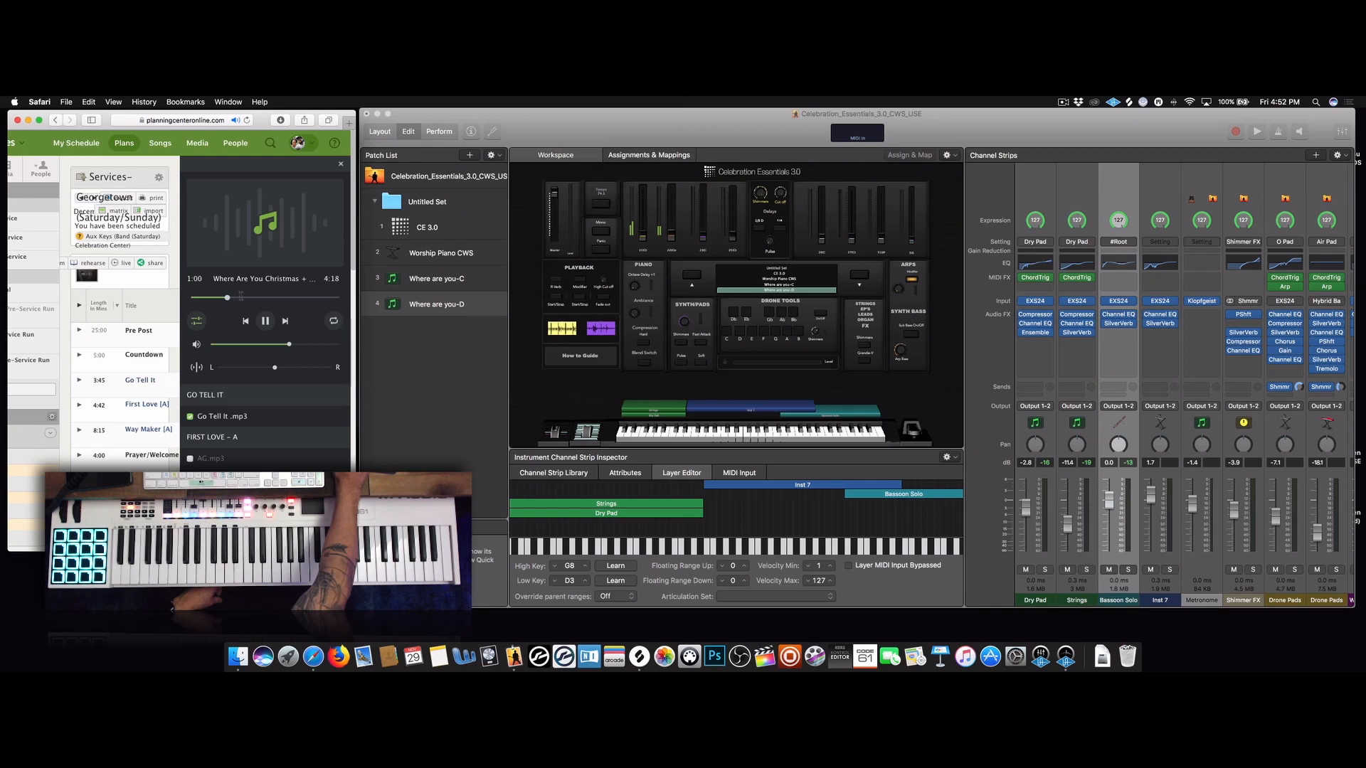
click(267, 321)
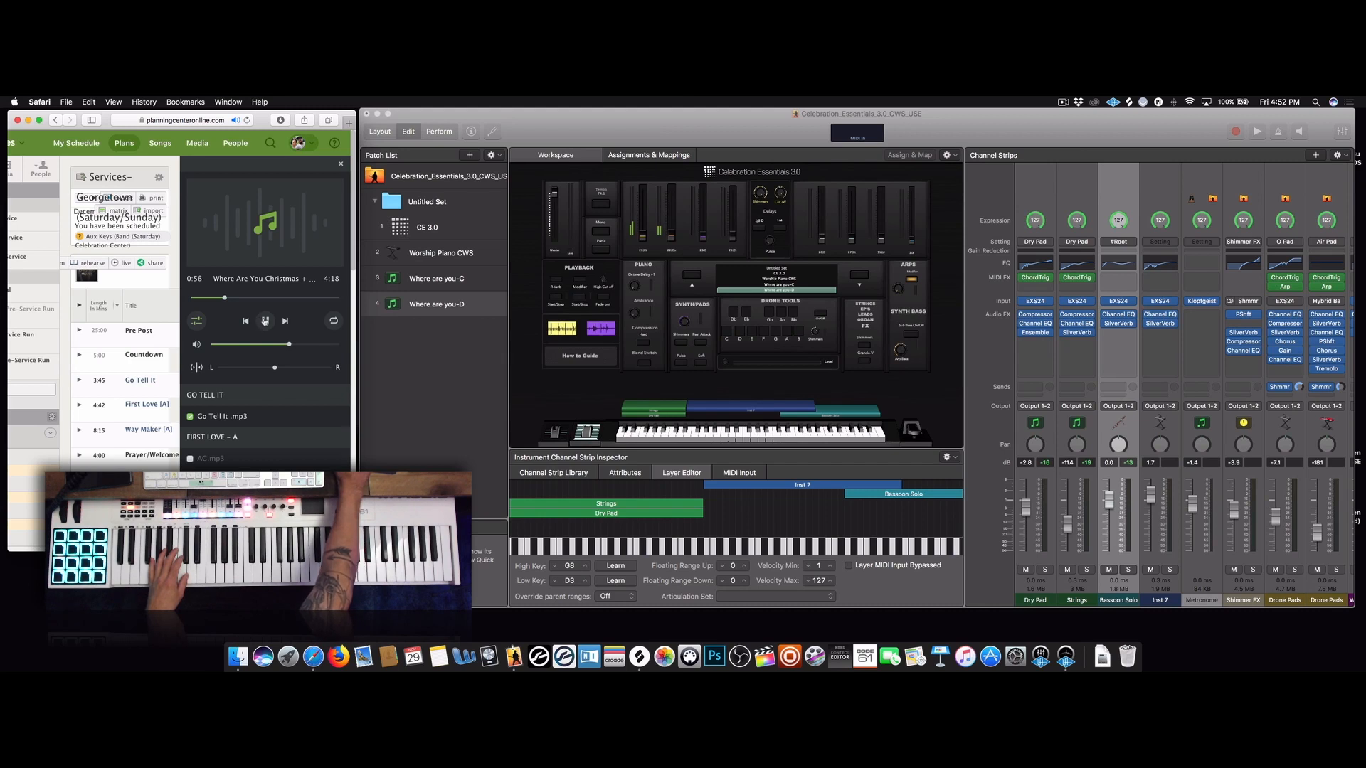
click(265, 321)
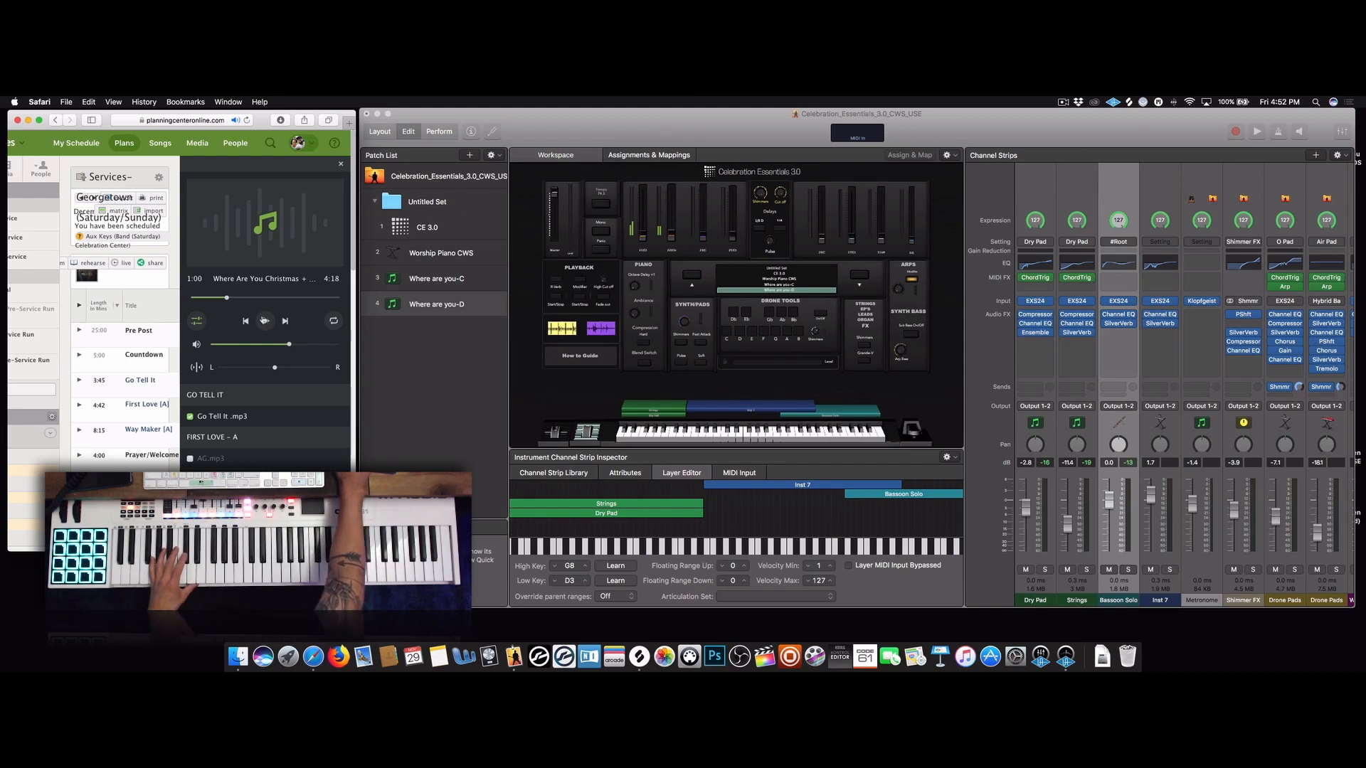
click(449, 282)
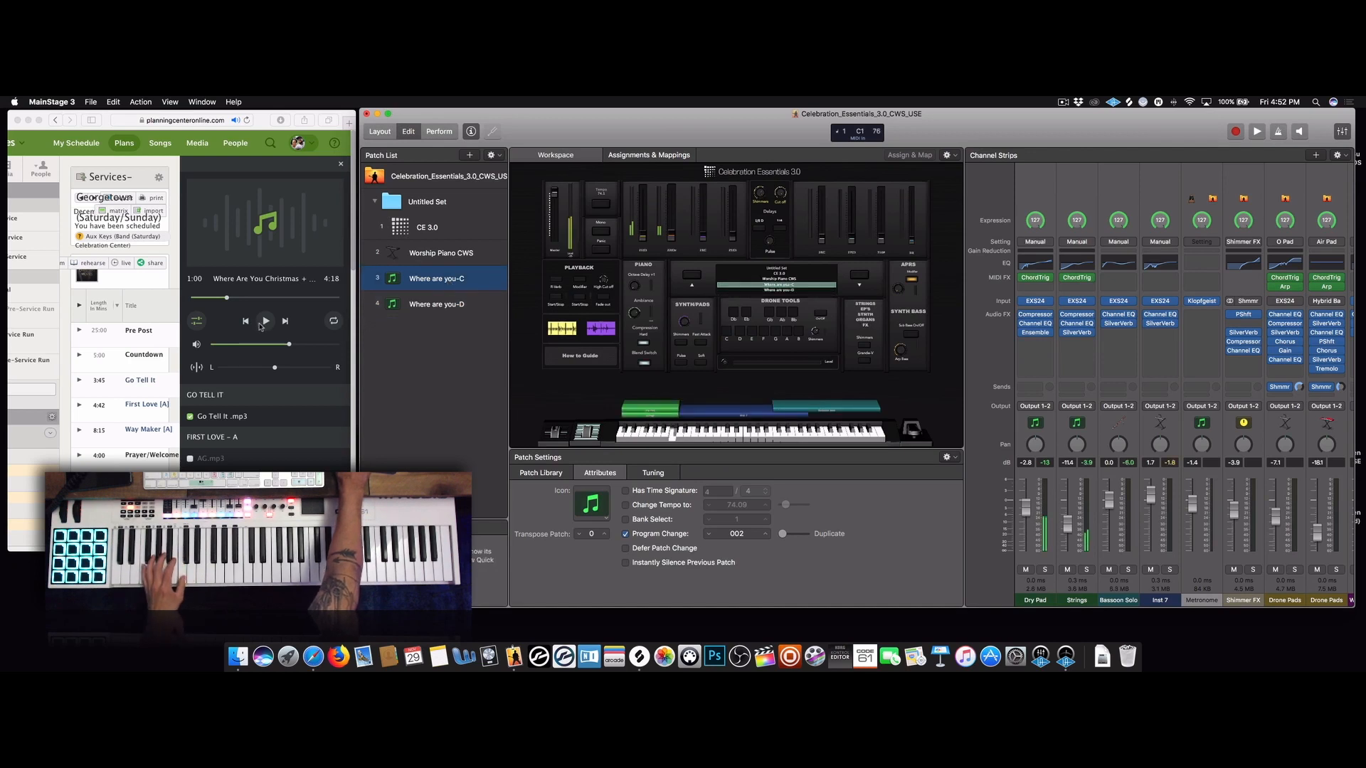
click(218, 297)
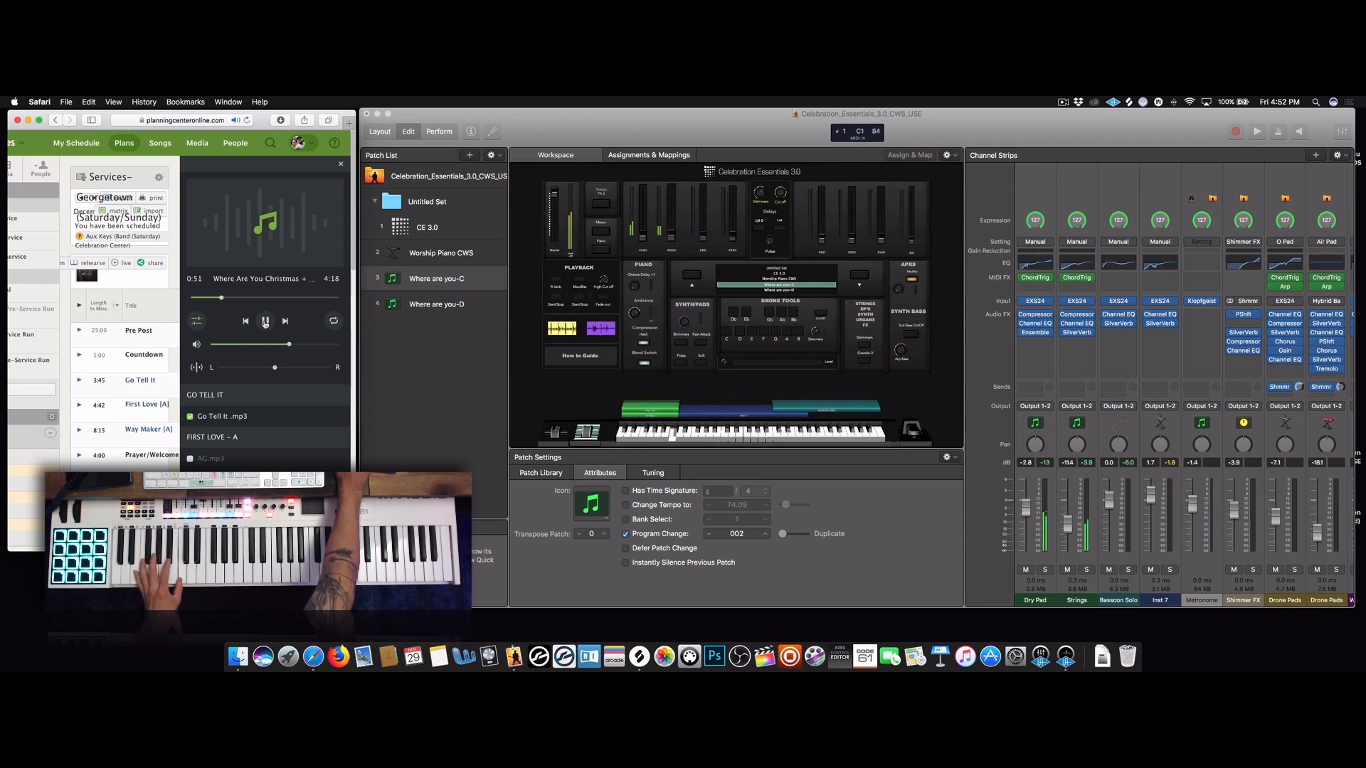
click(430, 256)
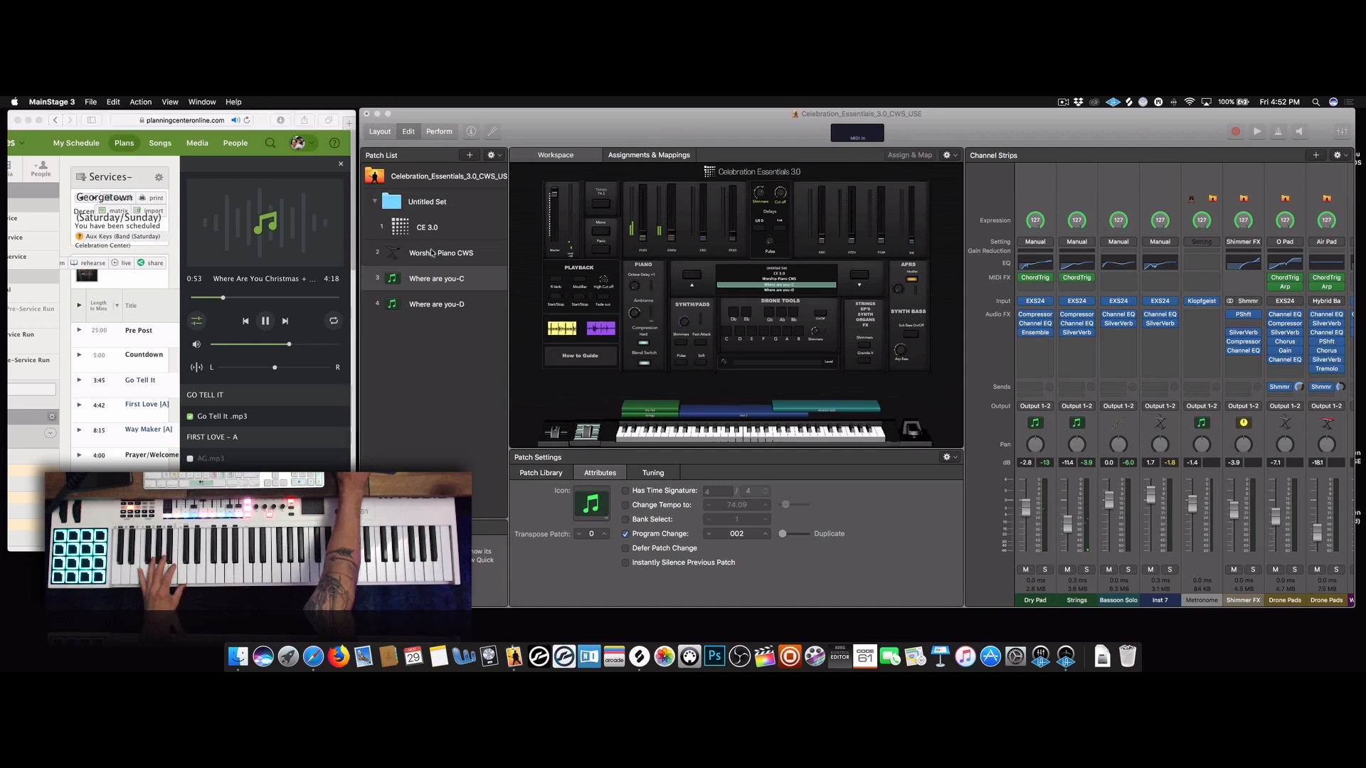
click(431, 252)
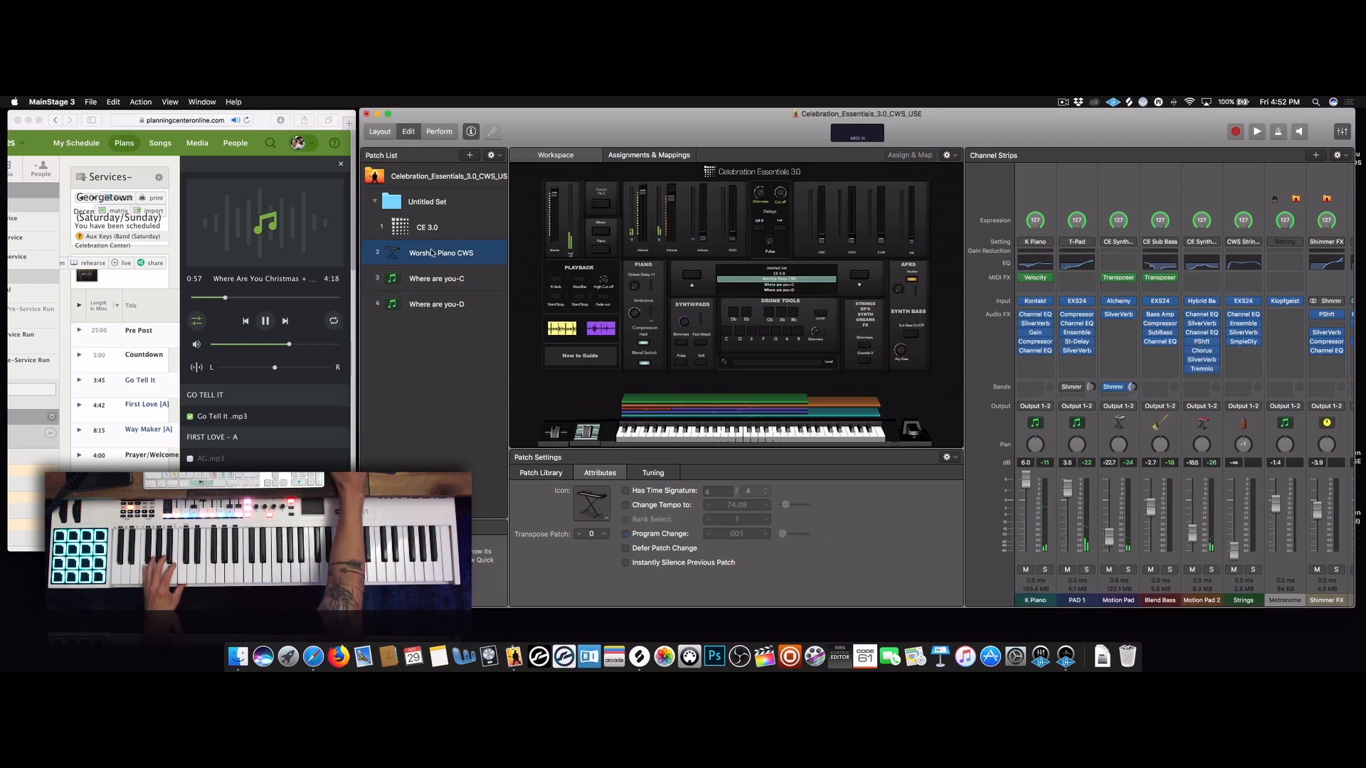
click(266, 326)
click(266, 323)
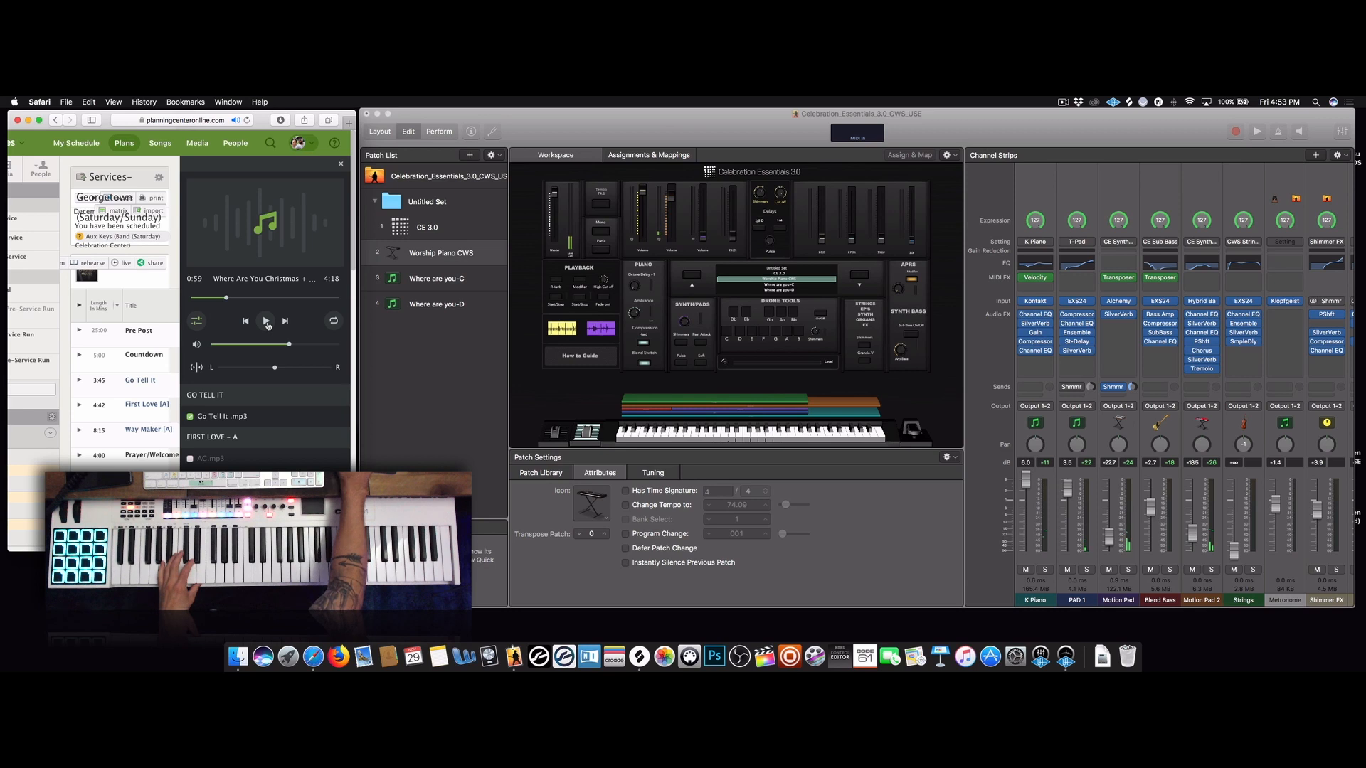
Delete the Where are you-D patch
click(433, 302)
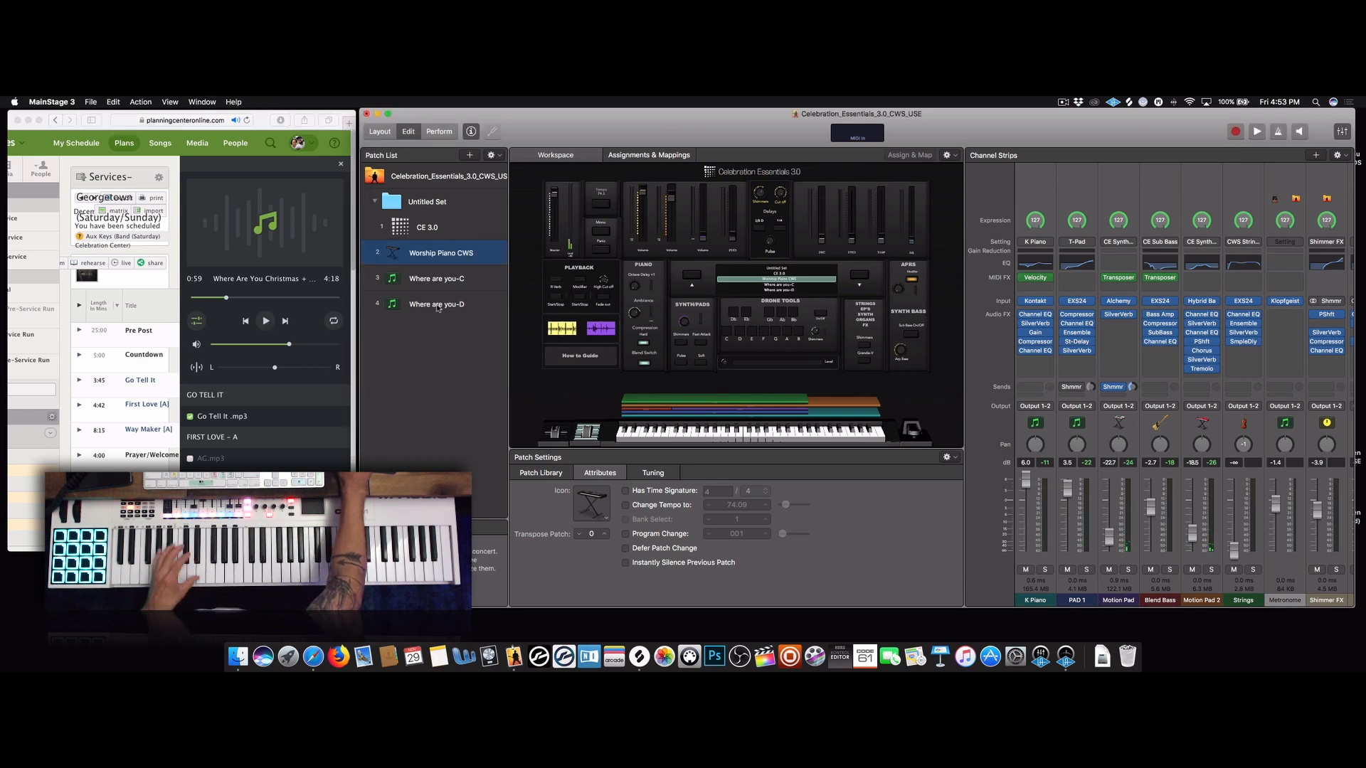
click(435, 304)
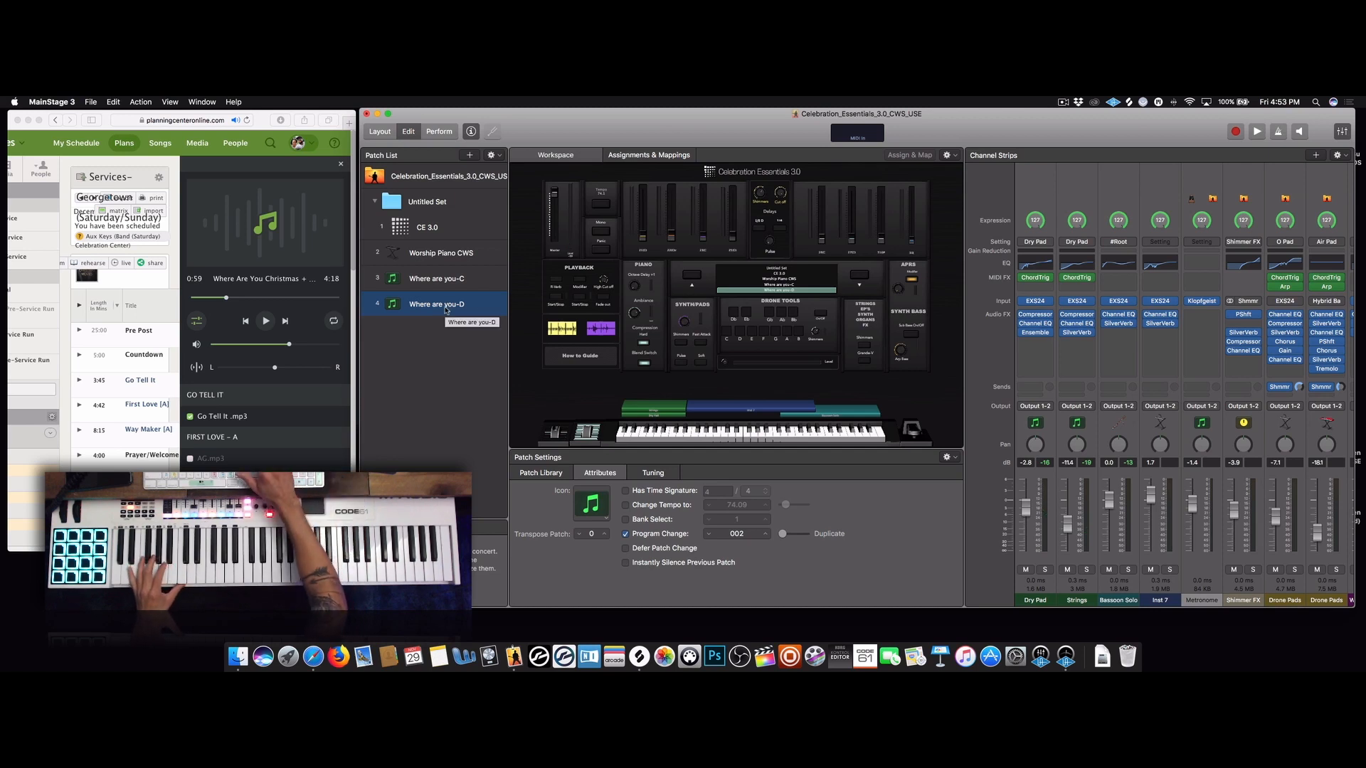
key(Delete)
Duplicate the Where are you-C patch and rename the copy Where are you-A
double_click(401, 285)
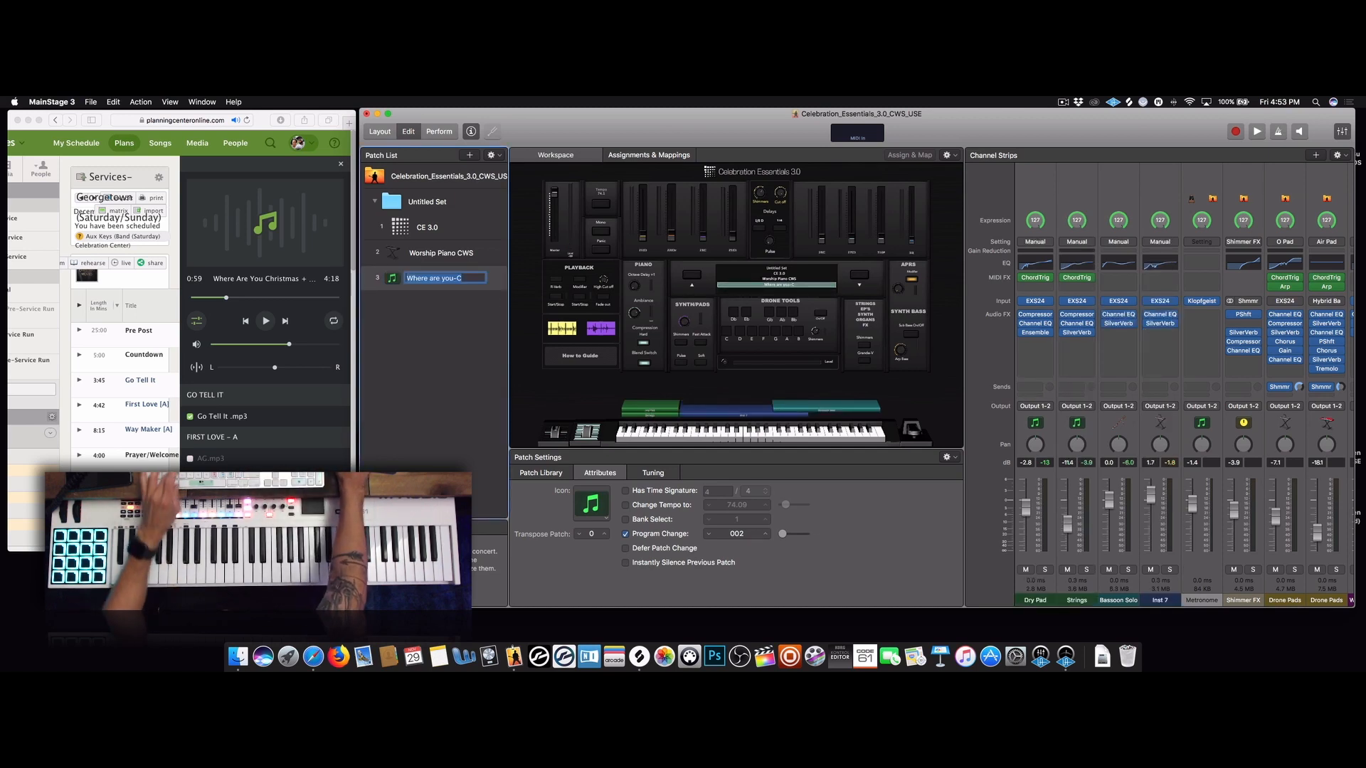
key(Return)
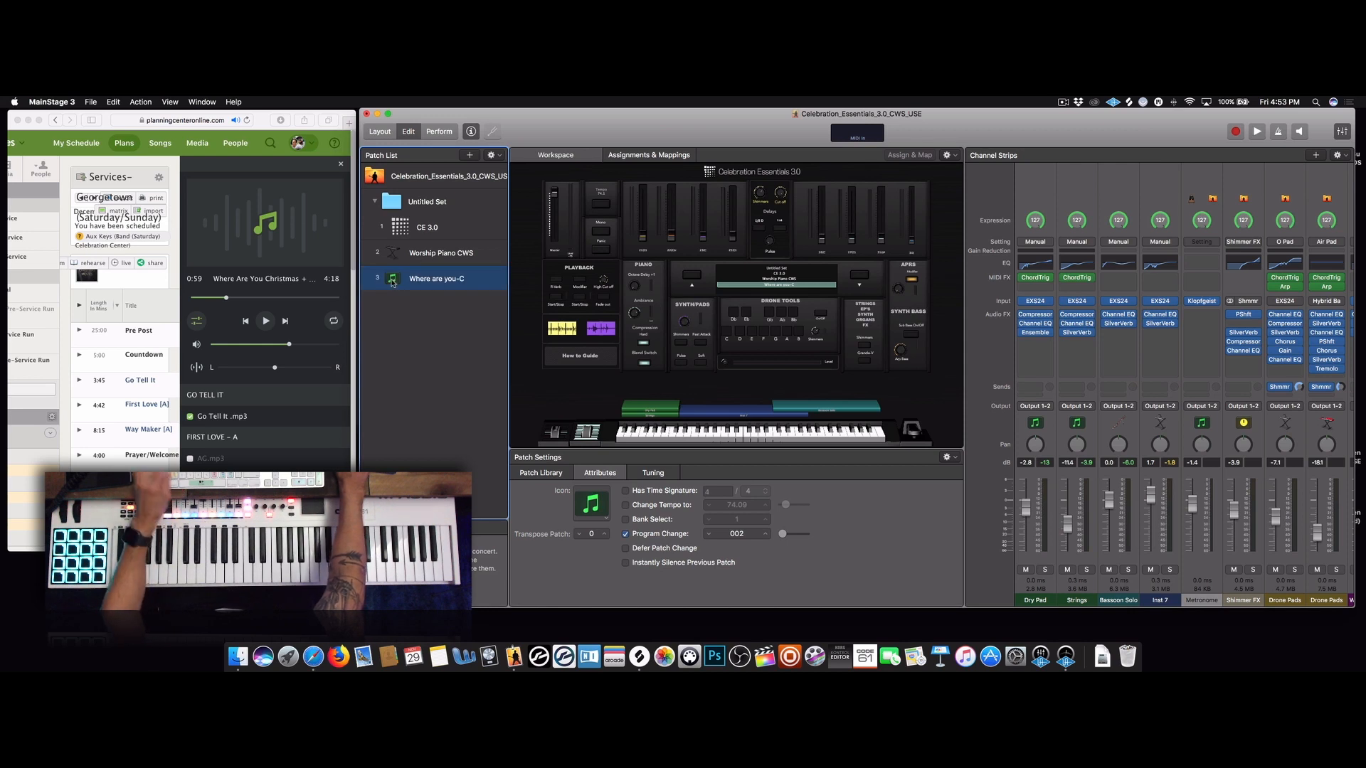
key(super+d)
double_click(436, 299)
key(Right)
key(BackSpace)
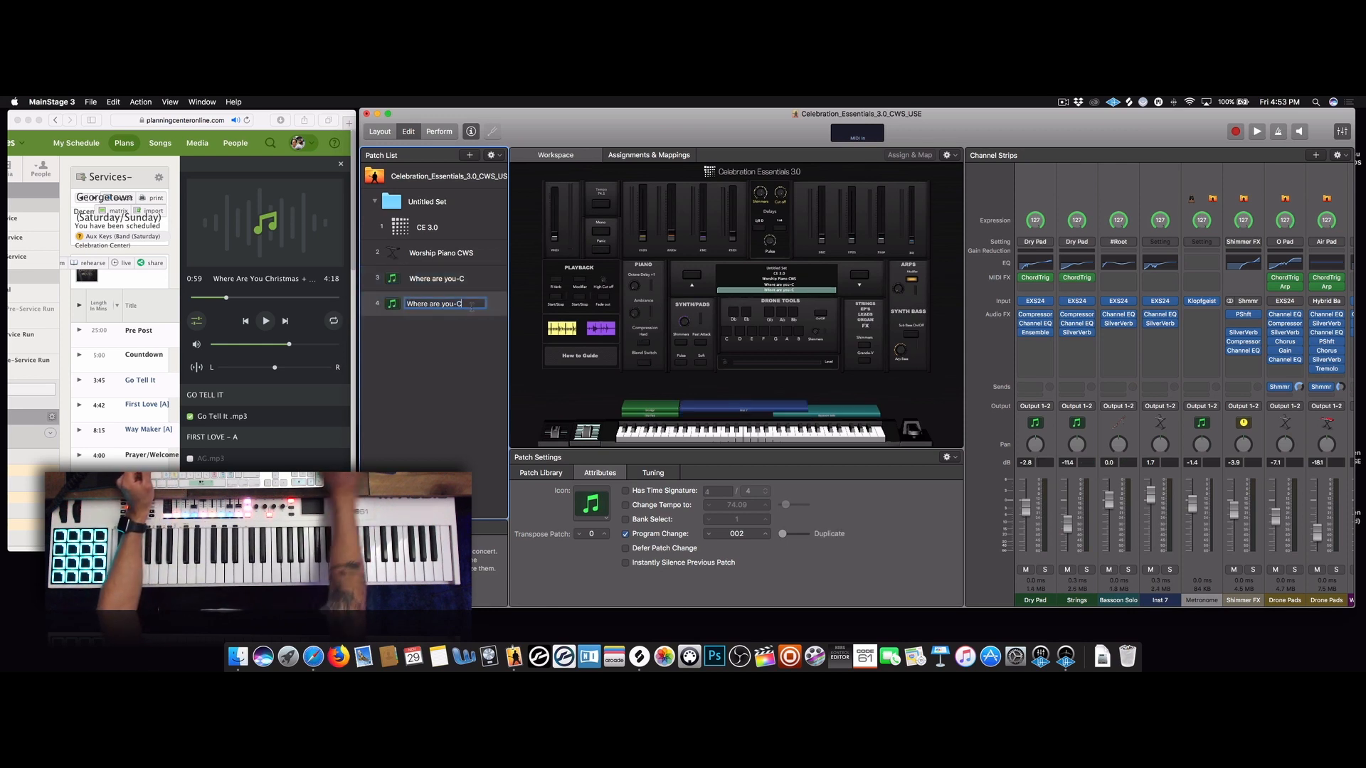
text(A)
key(Return)
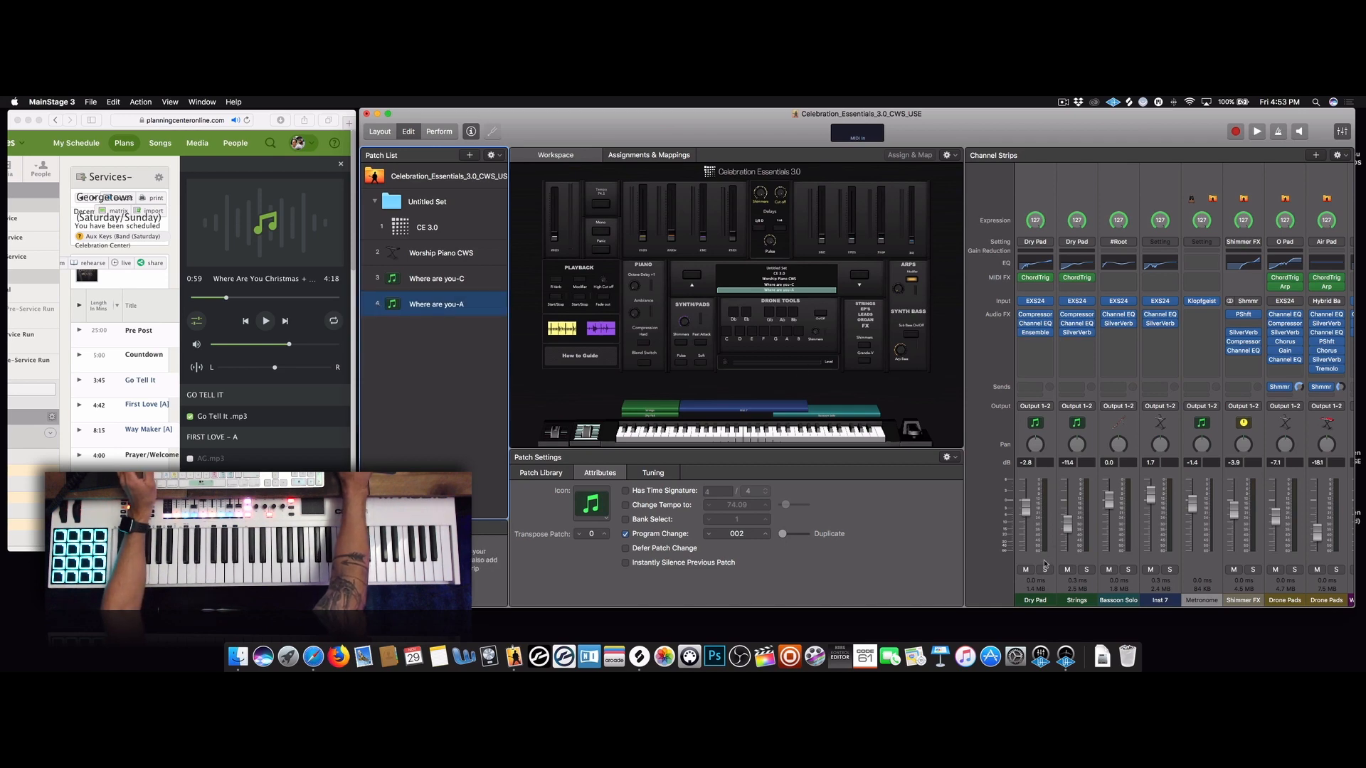
In the Where are you-A patch, move the trigger key ranges of the Dry Pad and Strings Chord Triggers down for the key of A
click(1051, 327)
click(1036, 279)
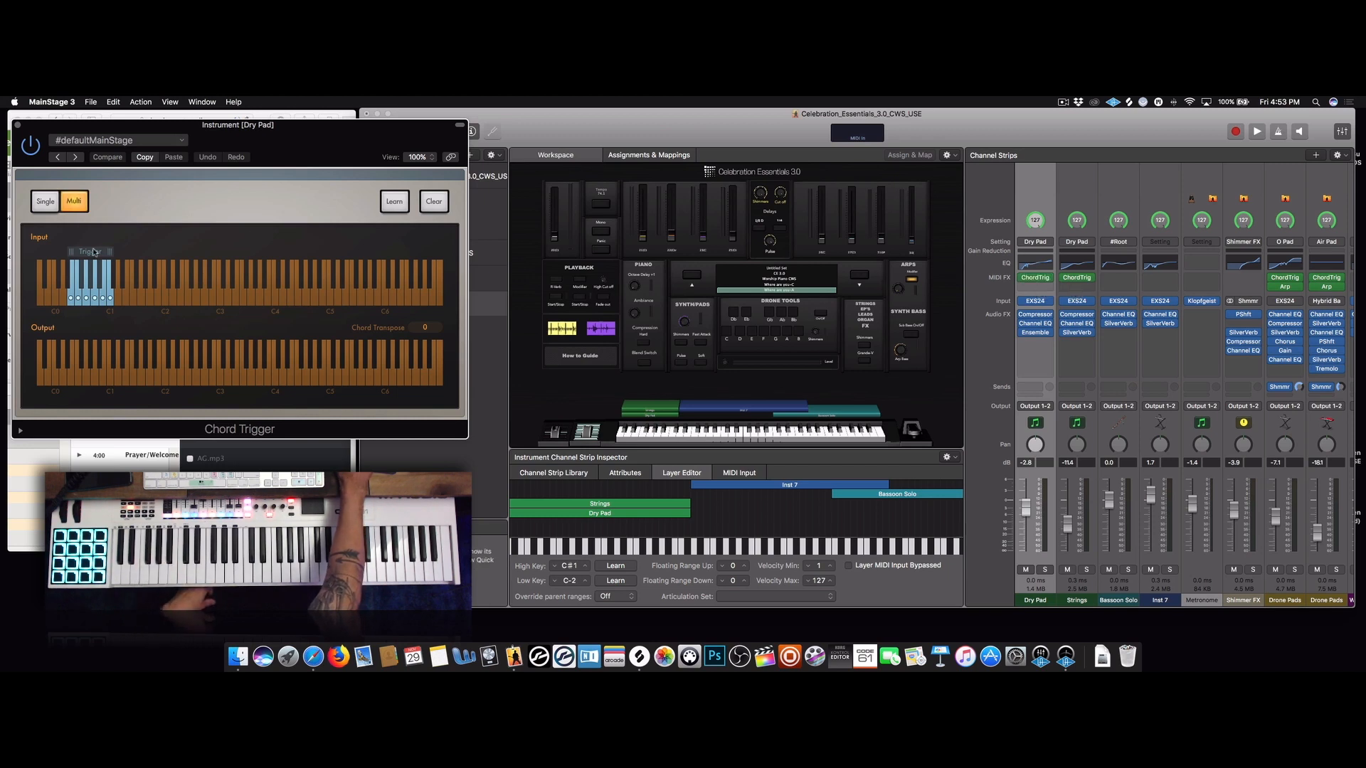
drag(93, 252, 88, 252)
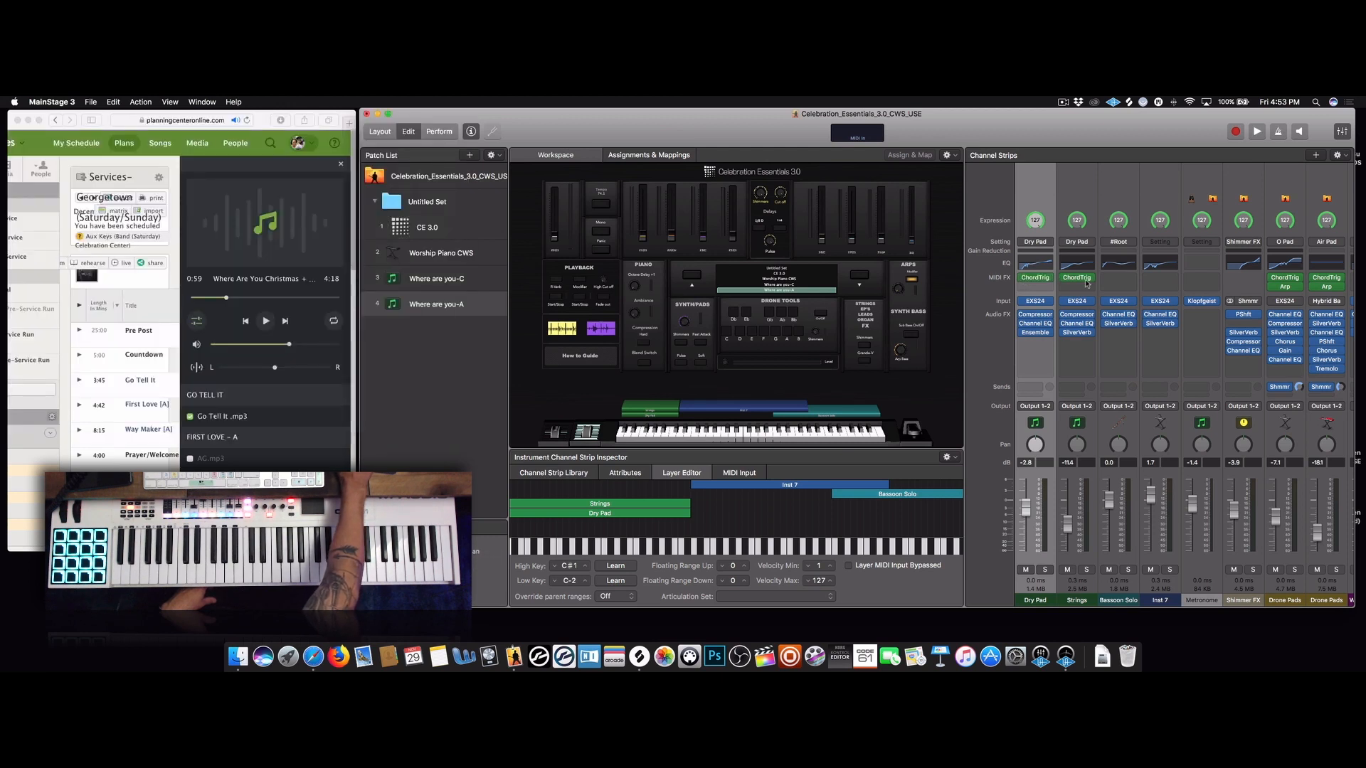
click(1043, 279)
click(1104, 279)
click(1076, 278)
drag(75, 253, 63, 254)
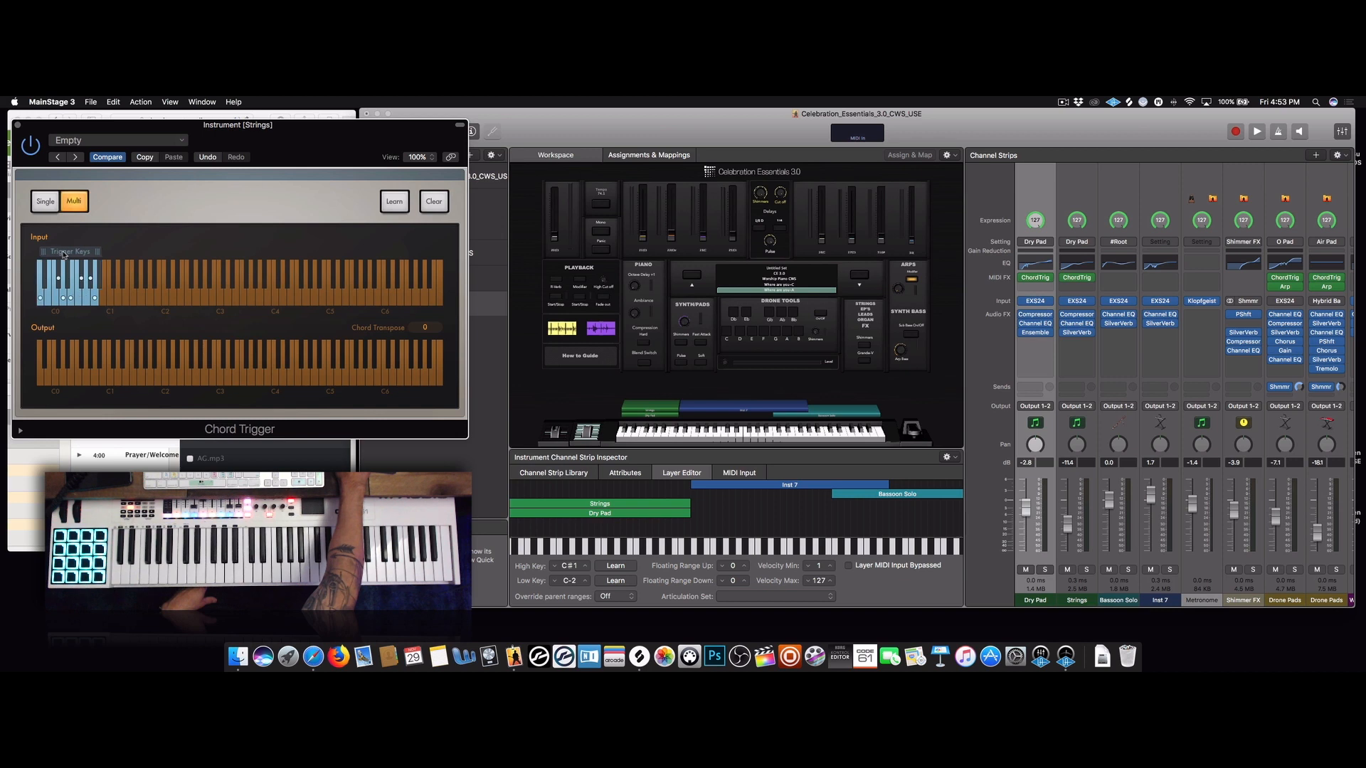
click(1071, 282)
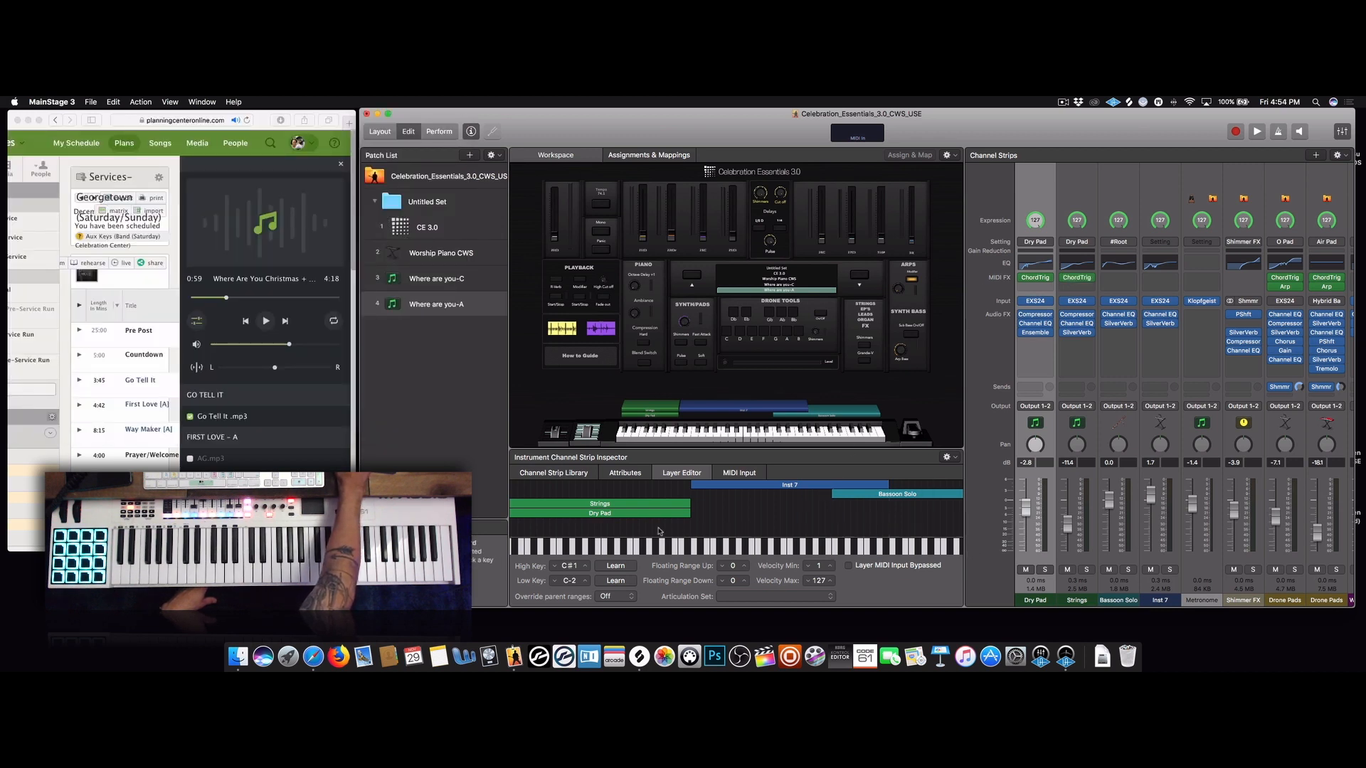
Shift the key ranges of the Strings, Dry Pad, Inst 7 and Bassoon Solo layers down, with Inst 7 spanning B0 to F3
scroll(658, 531, left, 5)
drag(749, 514, 745, 486)
scroll(755, 509, right, 3)
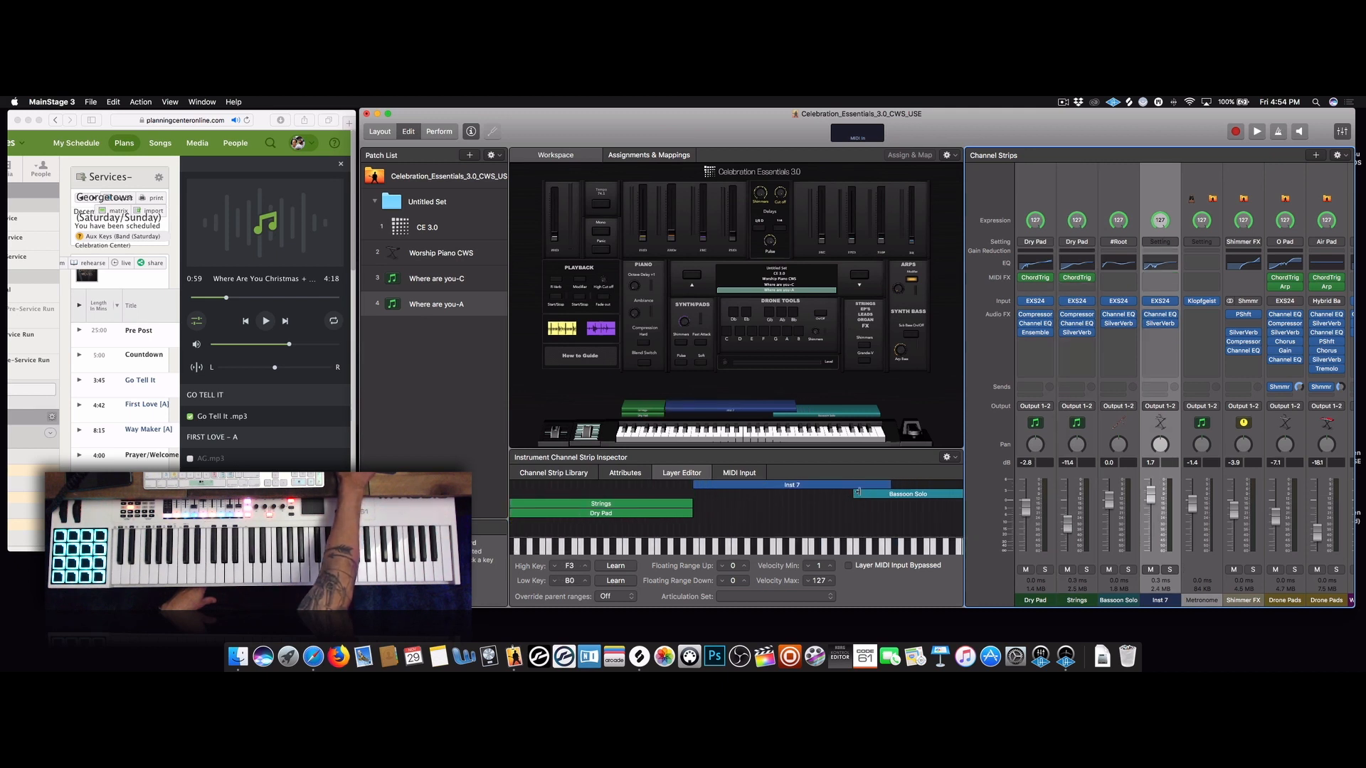
drag(877, 500, 865, 497)
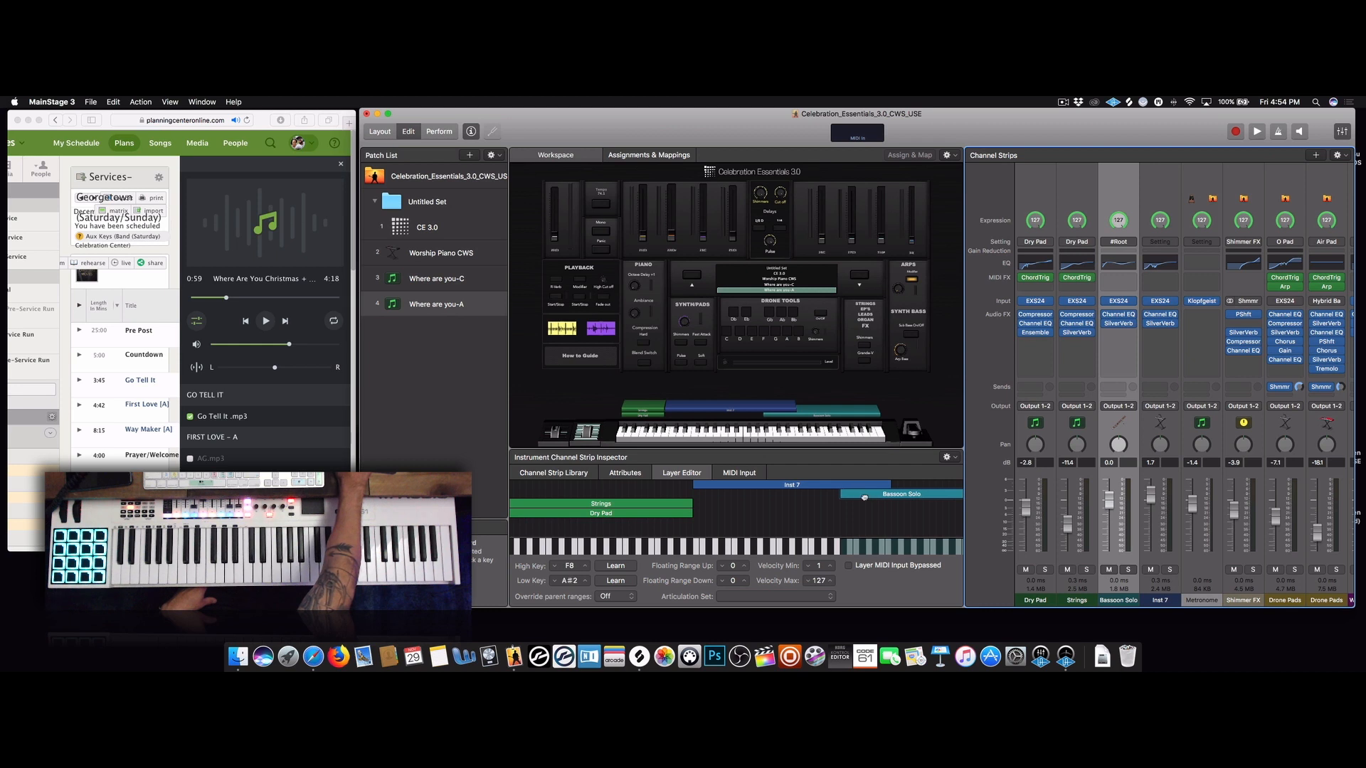
Widen Inst 7's Modulation-to-Volume transform curve by moving its falling edge's upper point to (93, 127) and lower point to (106, 0)
click(435, 328)
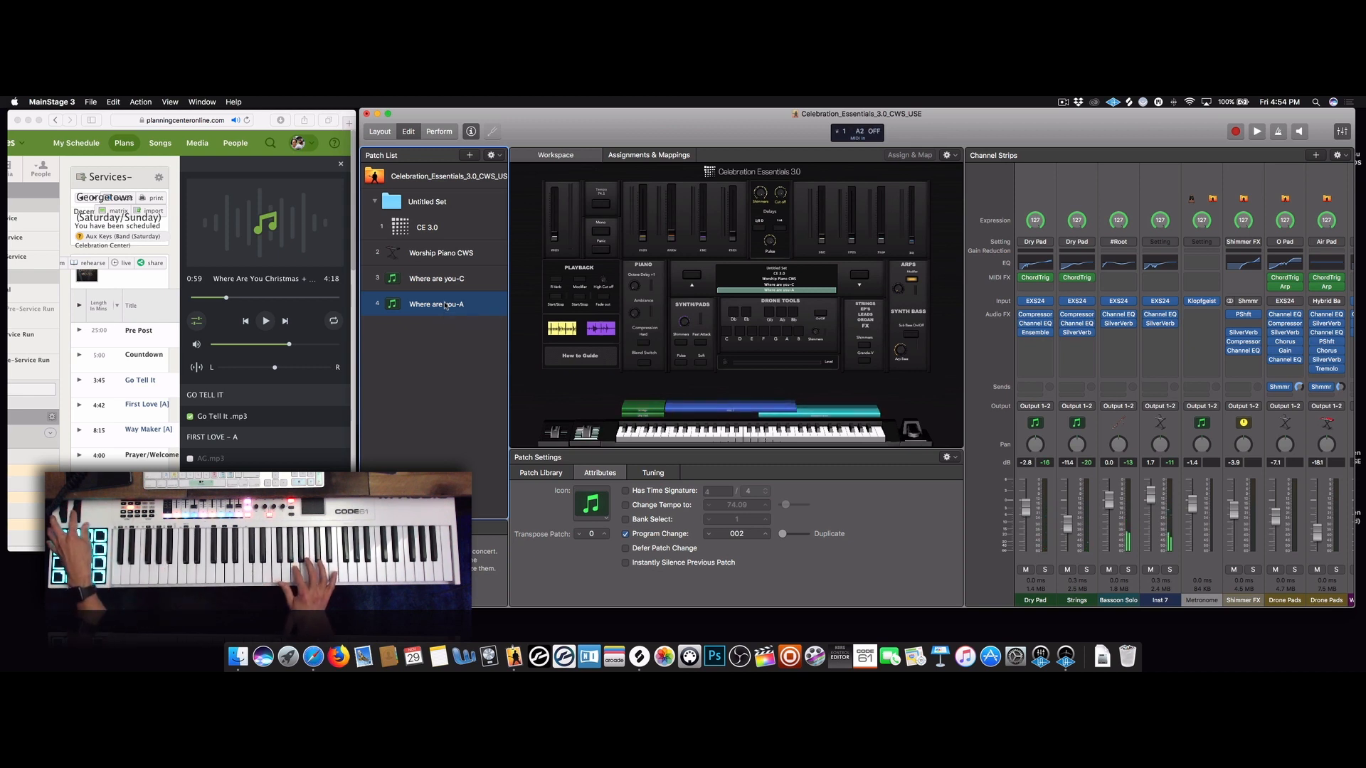
click(1156, 553)
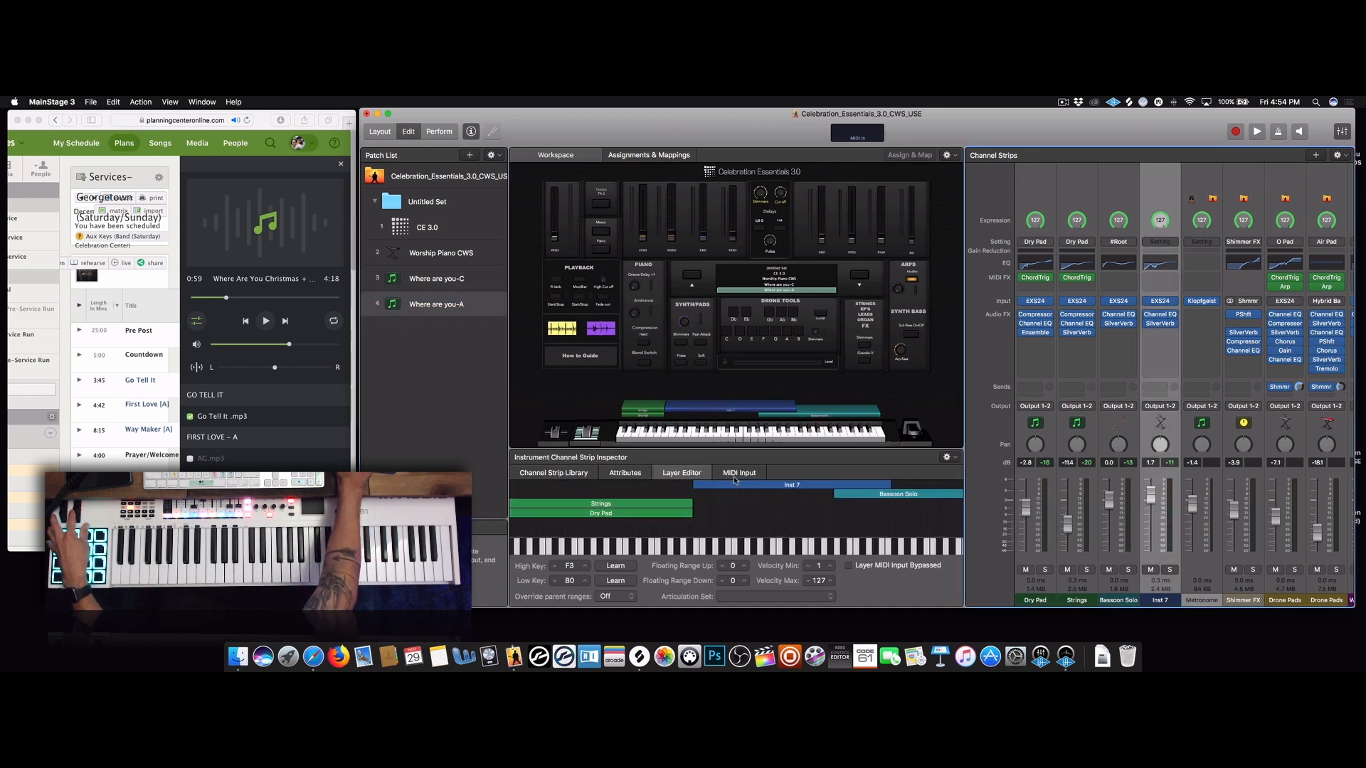
click(732, 474)
click(825, 507)
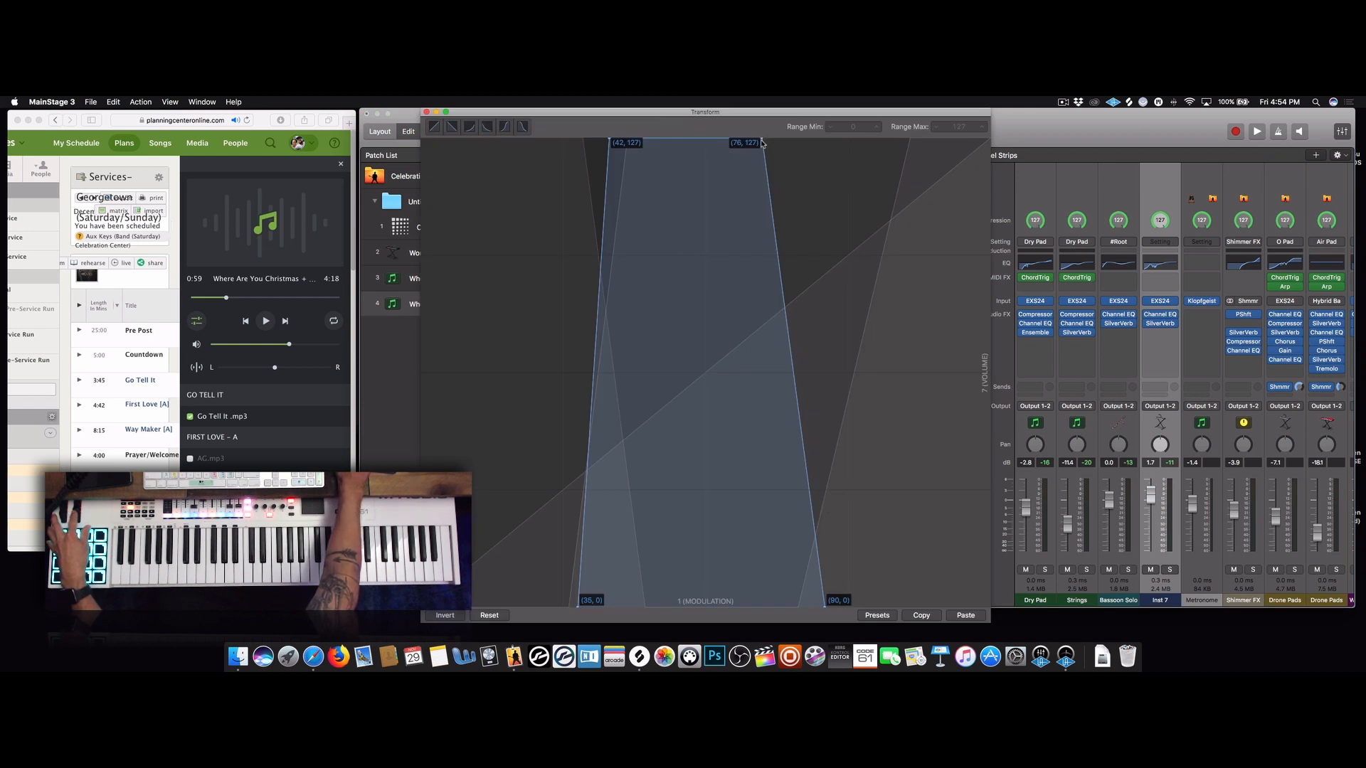
drag(762, 143, 793, 145)
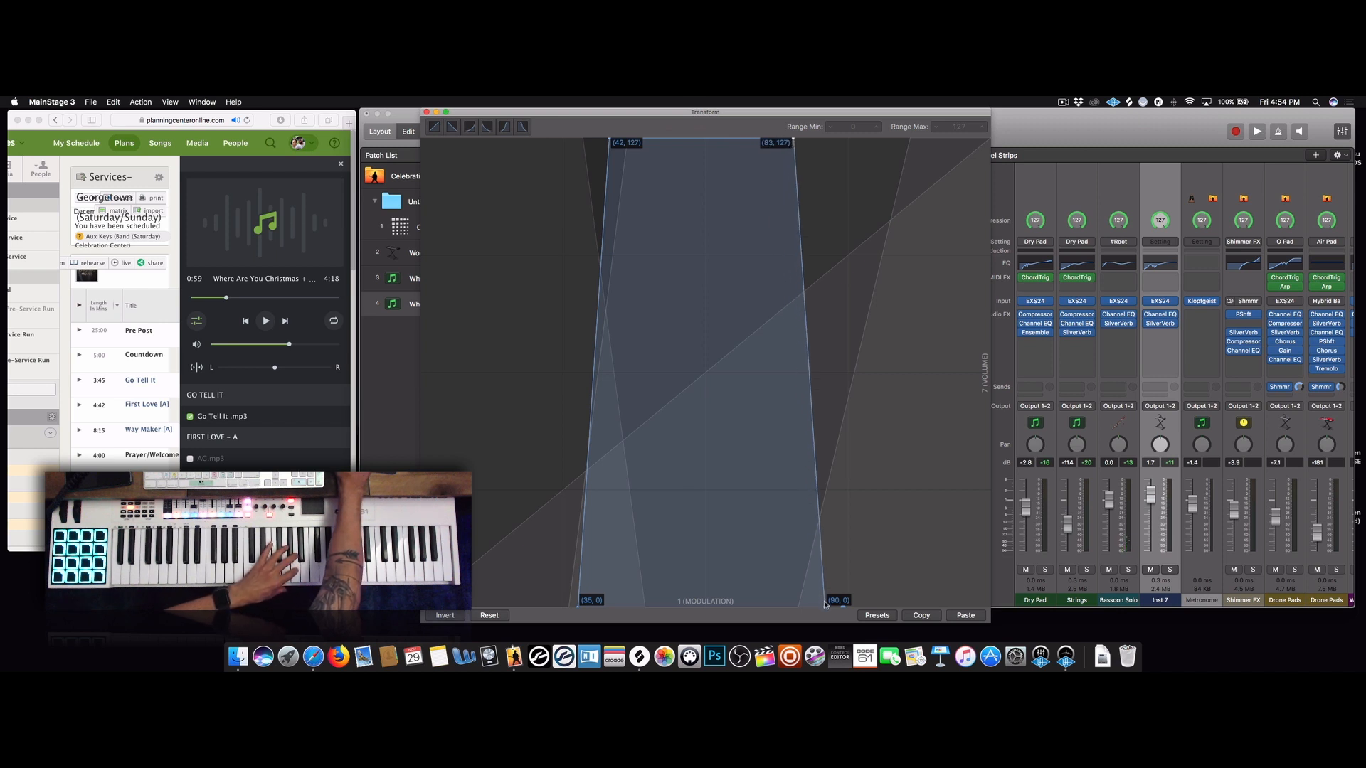
drag(826, 606, 897, 607)
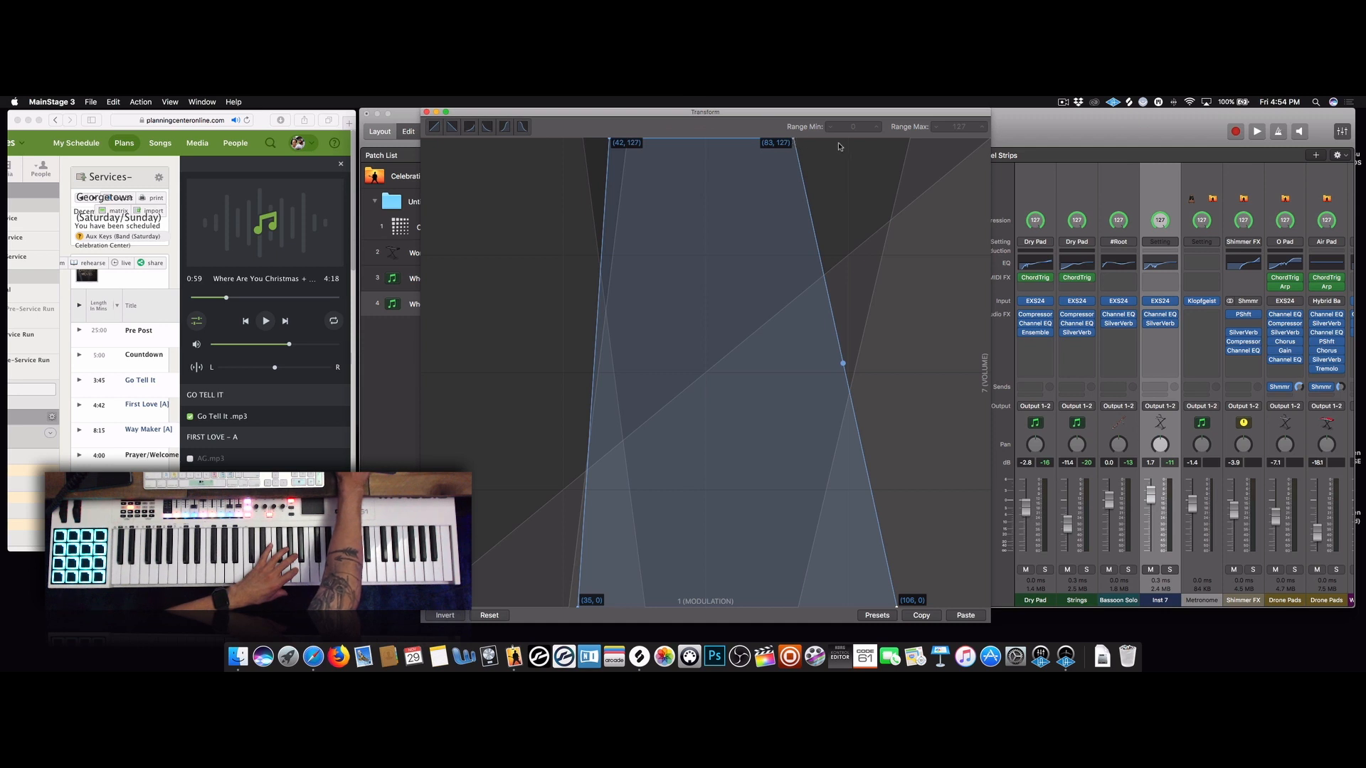
drag(795, 142, 841, 140)
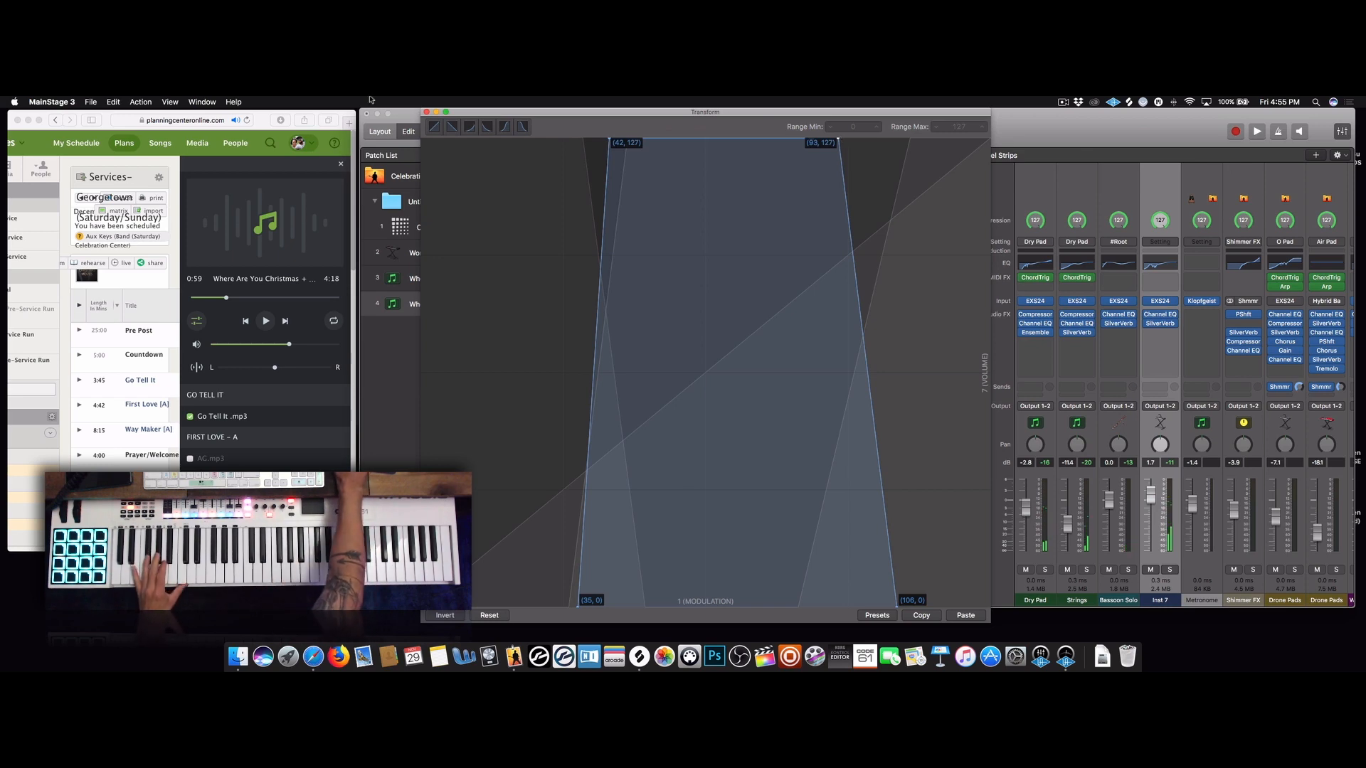
click(427, 113)
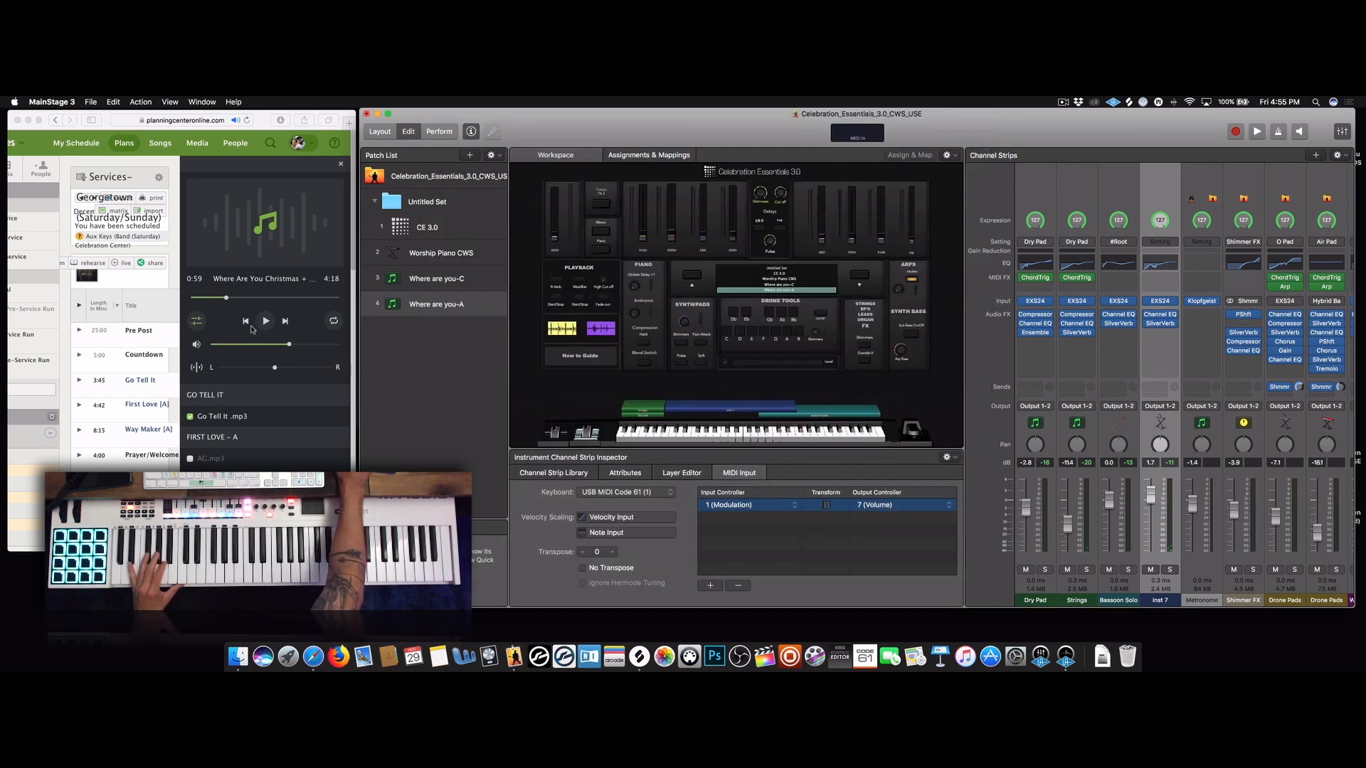
Recheck the reference track, solo the Strings channel and teach its Chord Trigger G#1, E2 and B2 for the G#0 trigger key
click(263, 325)
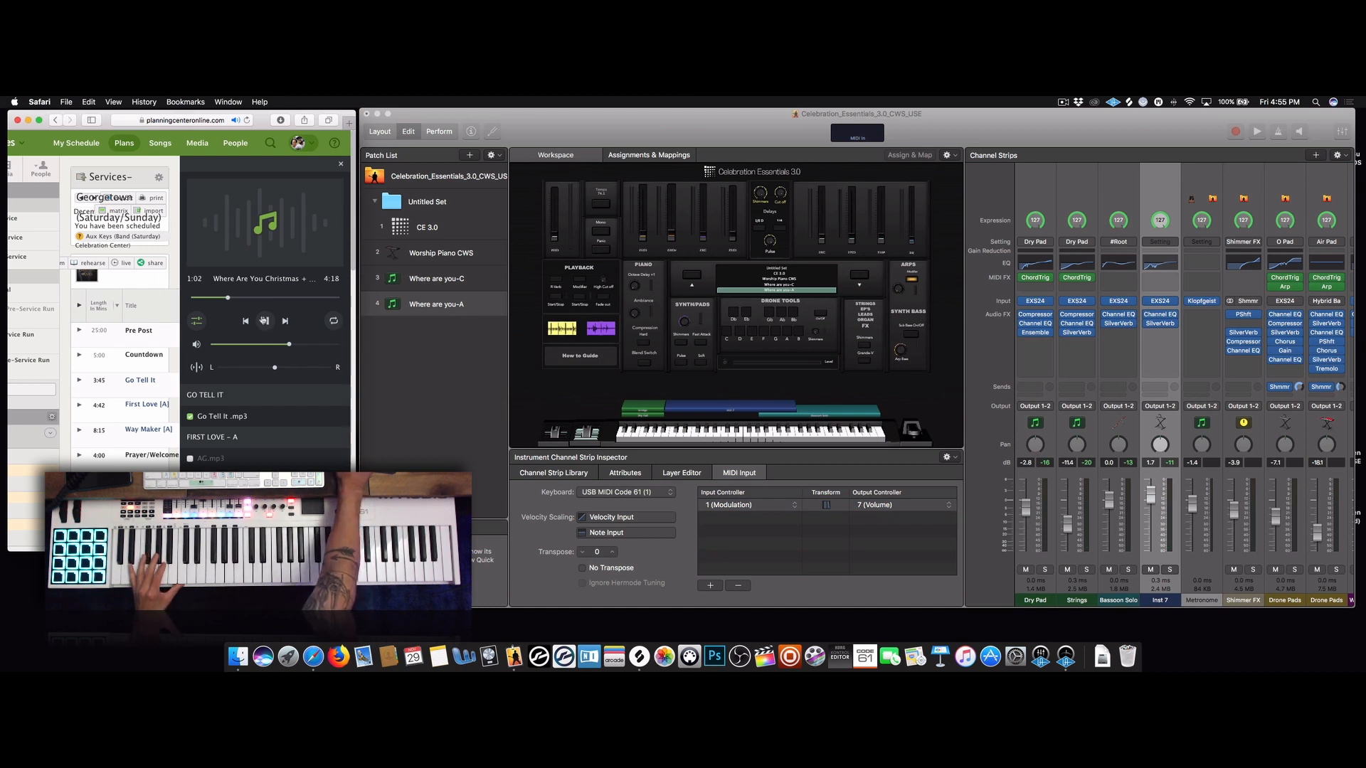
click(272, 323)
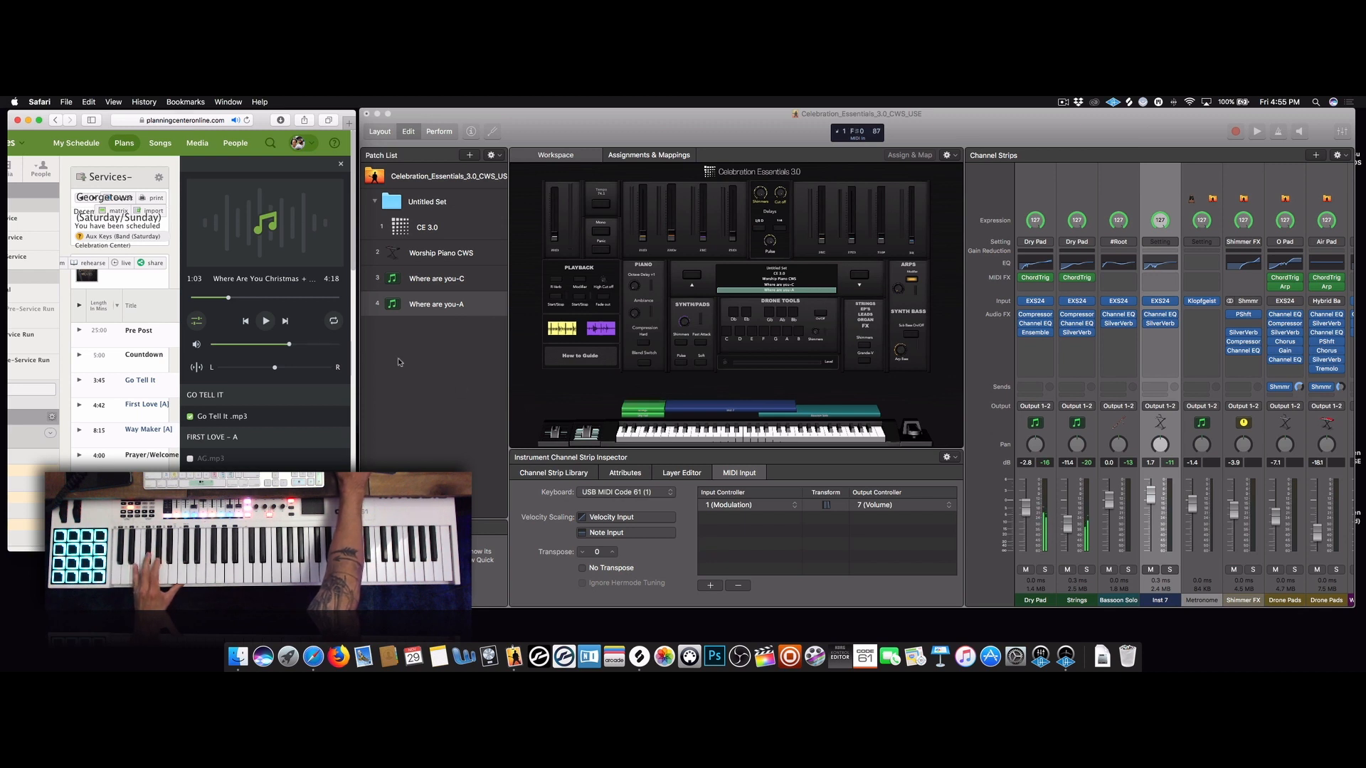
click(1082, 559)
click(1086, 569)
click(1076, 285)
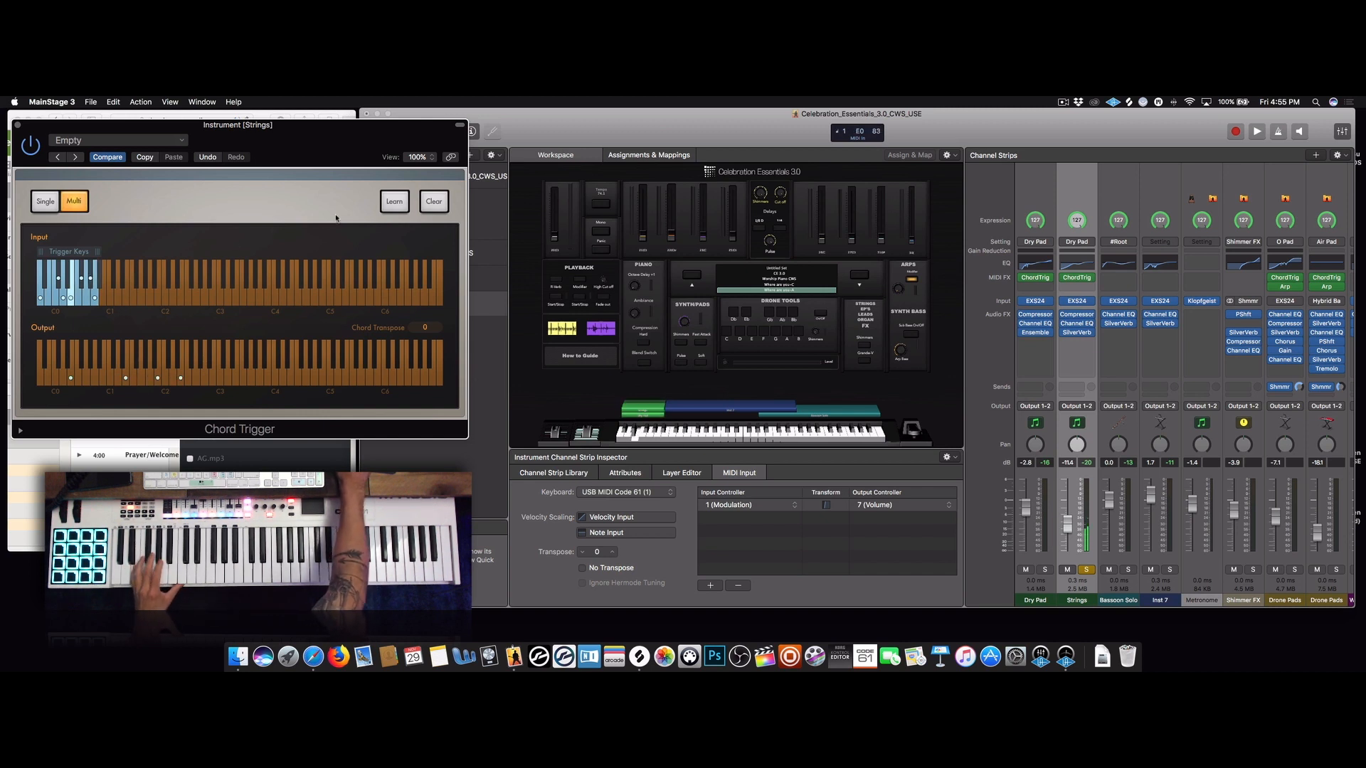
click(394, 201)
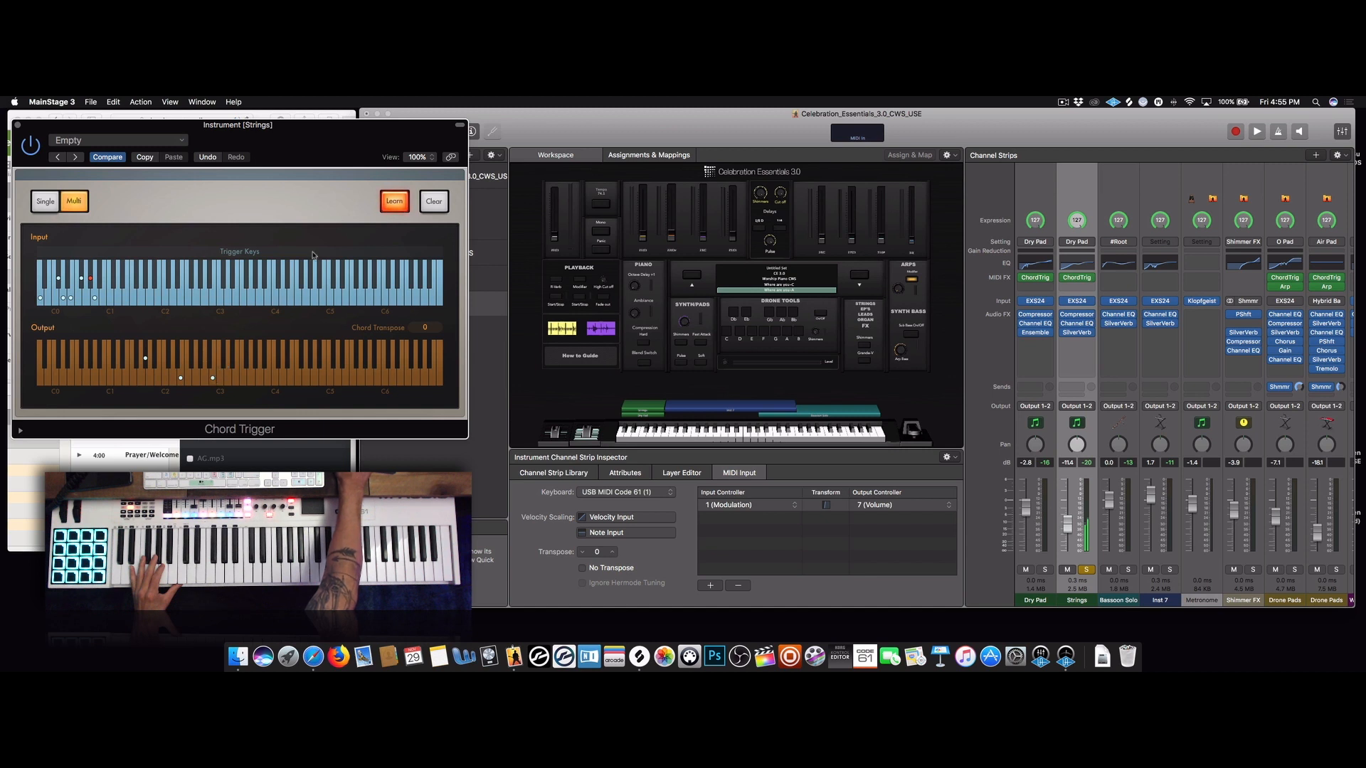
click(389, 204)
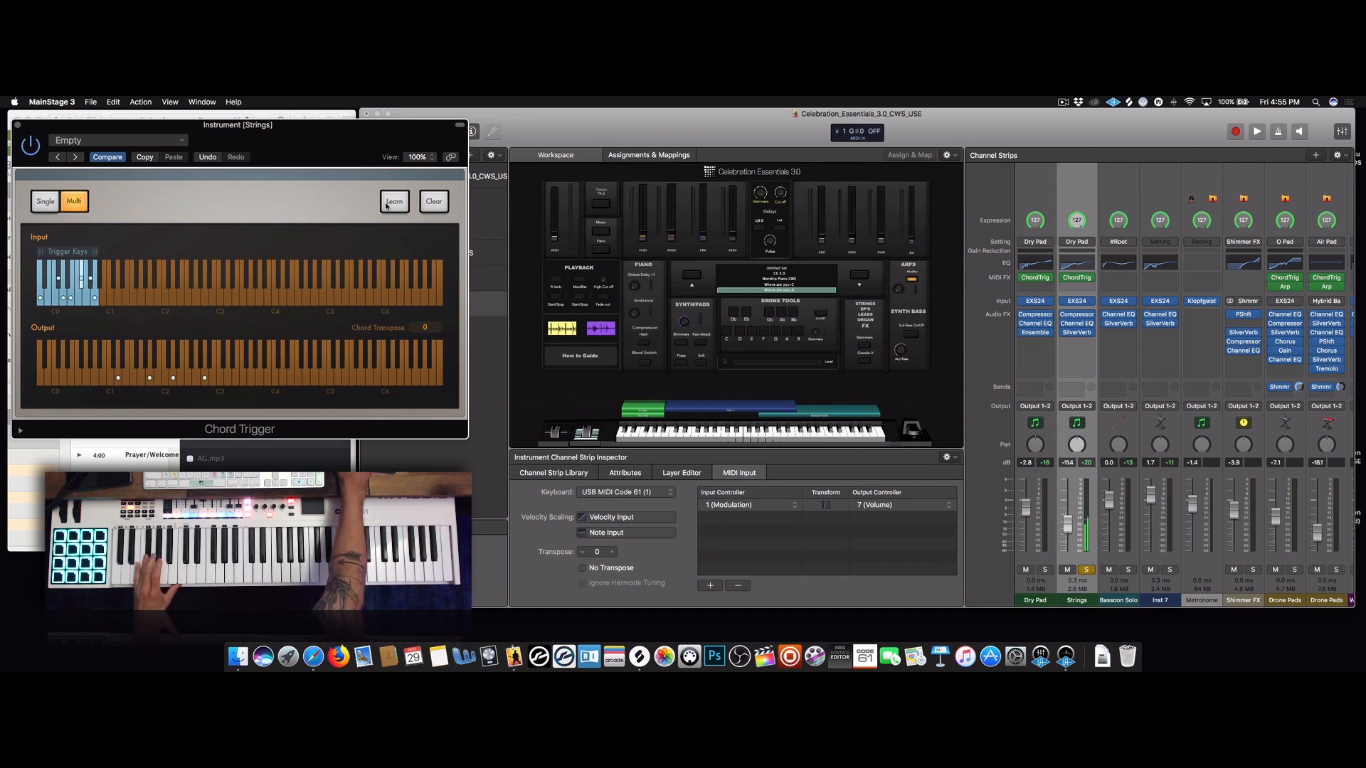
In the Strings Chord Trigger, replace the lowest output note D1 of the F#0 trigger's chord with F#1
click(392, 202)
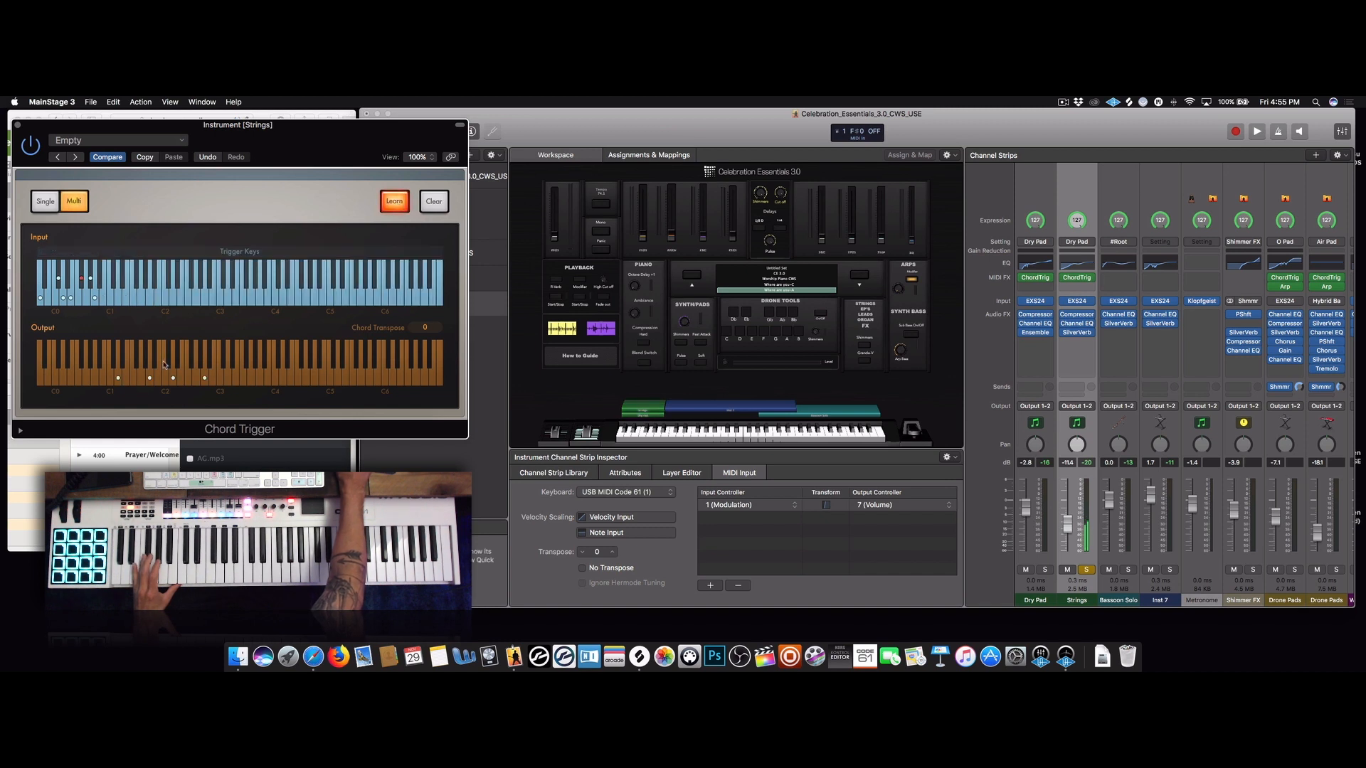
click(119, 377)
click(136, 363)
click(390, 203)
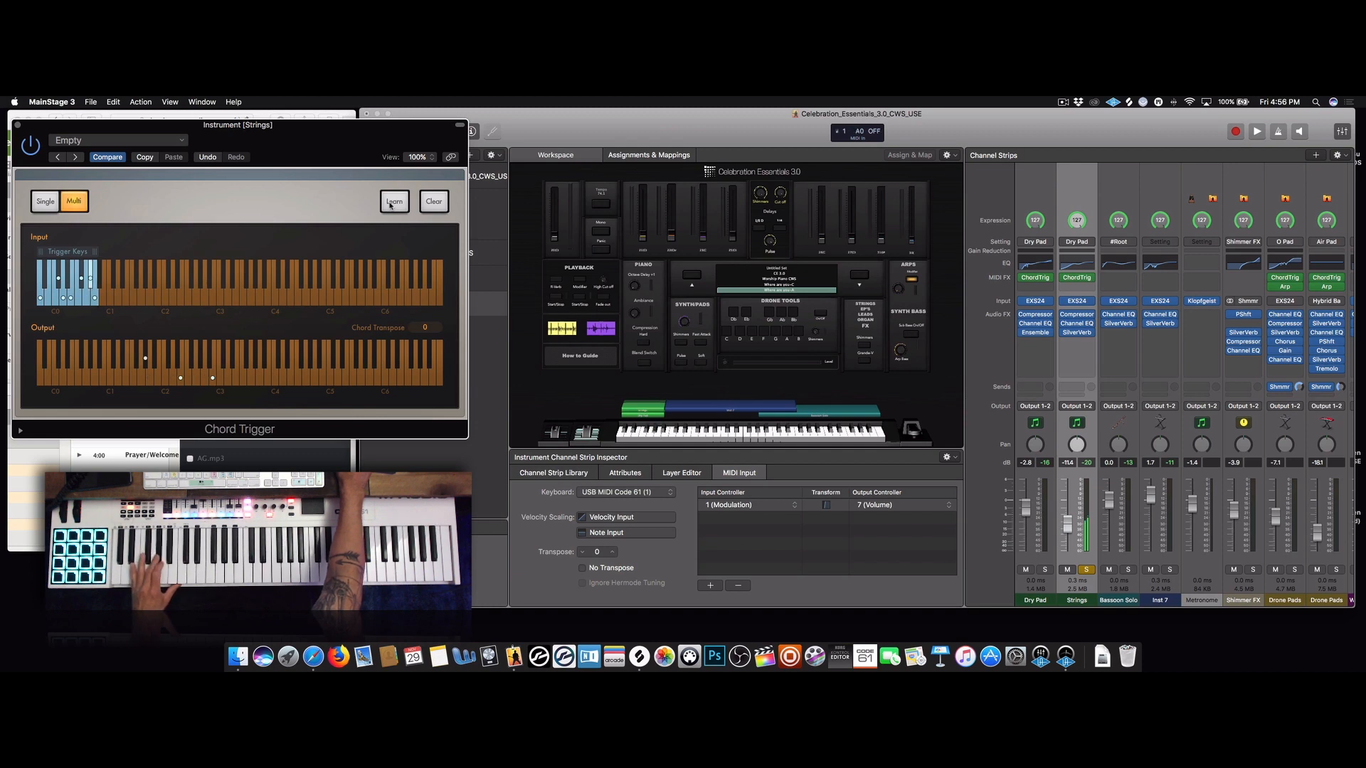
Play the reference track in short passages from 1:05 to 1:19, comparing it with the triggered Strings chords
drag(351, 136, 895, 188)
click(267, 320)
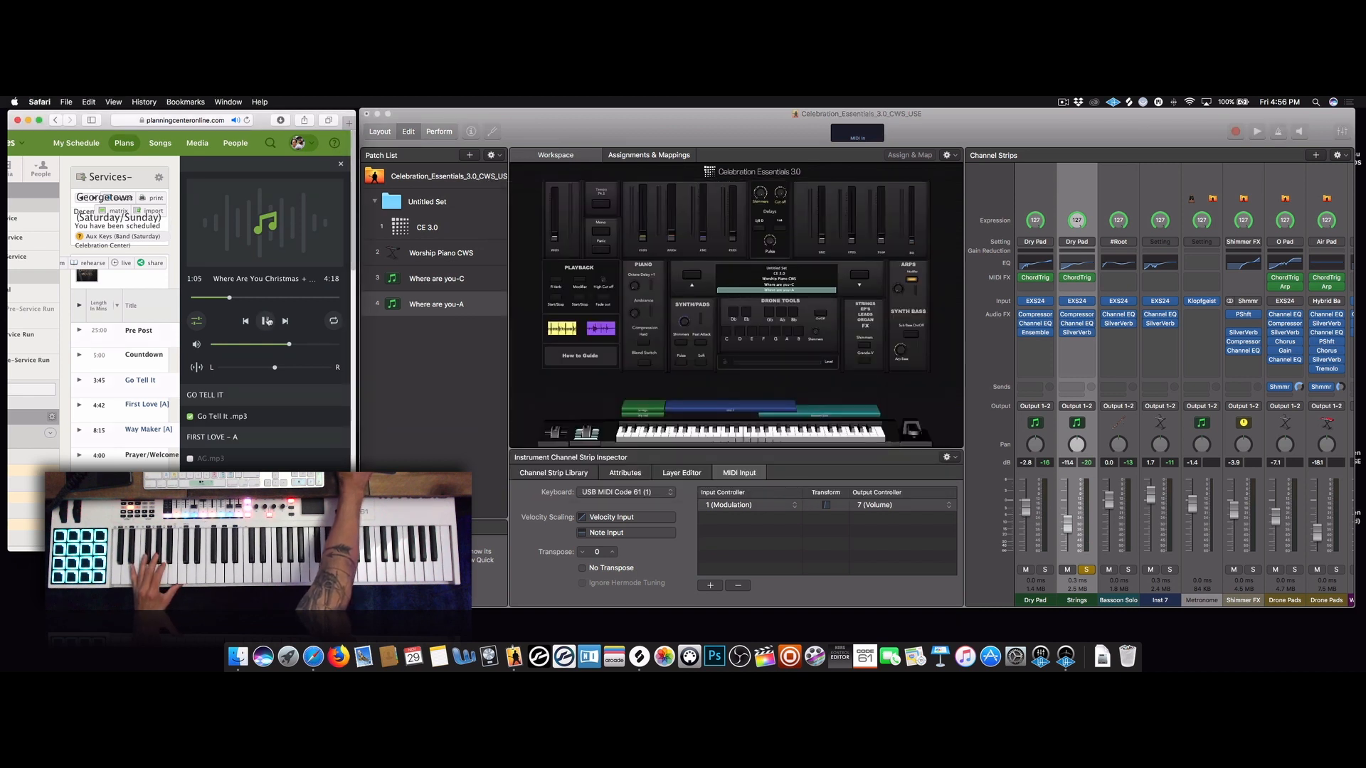
click(268, 322)
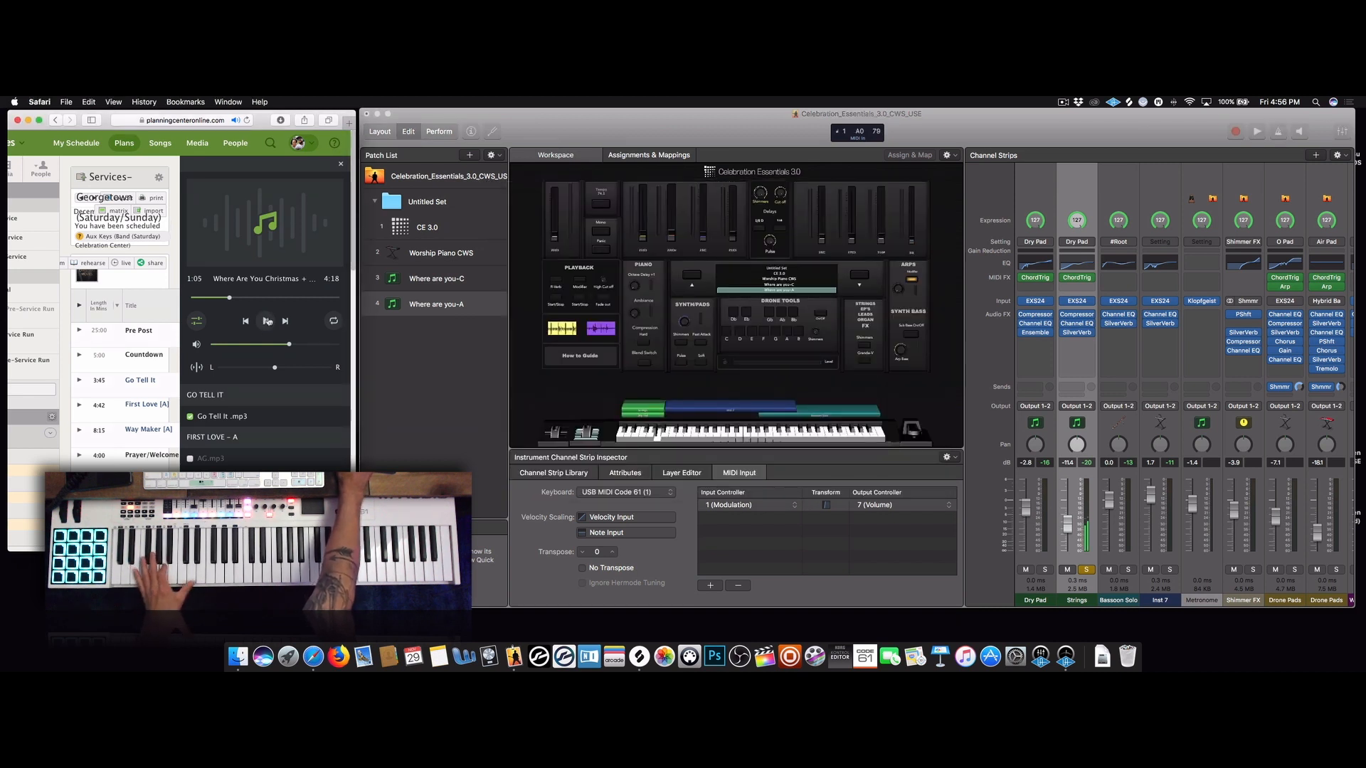
click(268, 322)
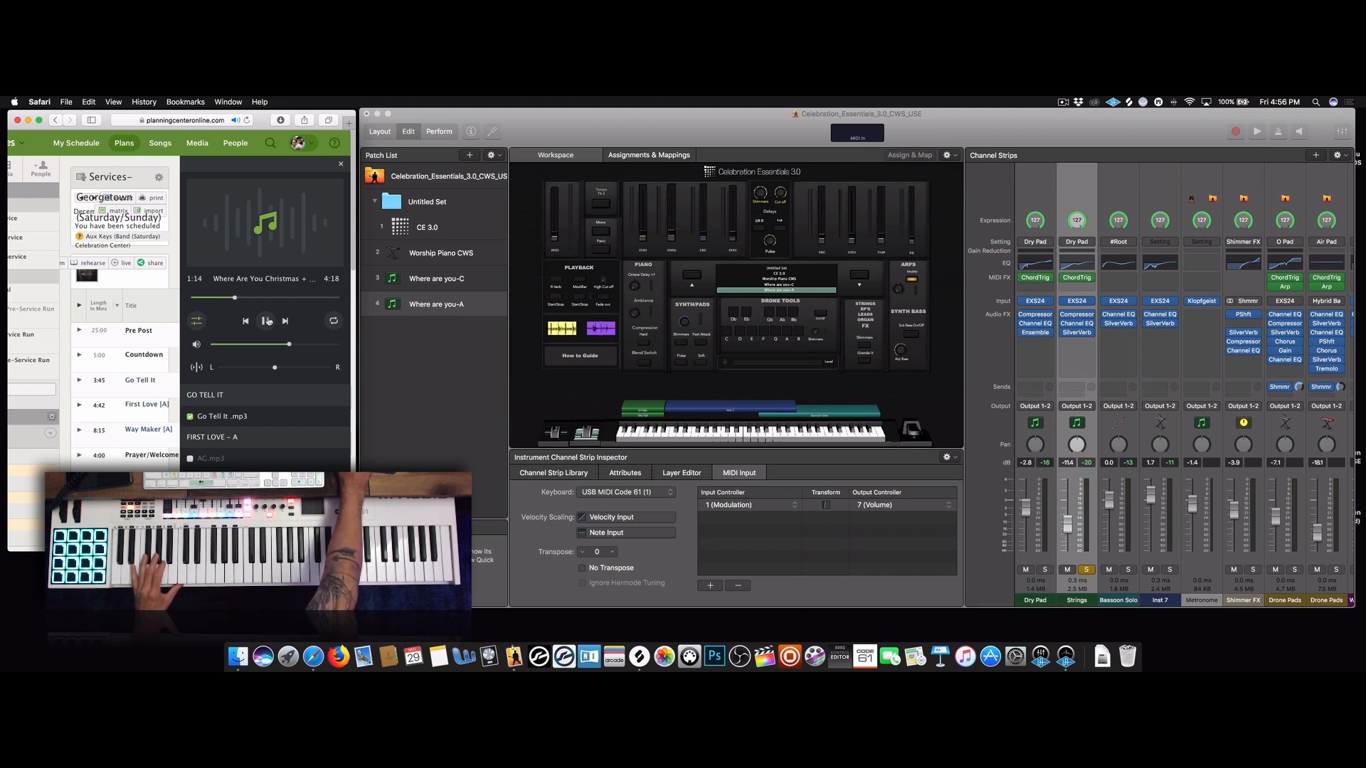
click(267, 321)
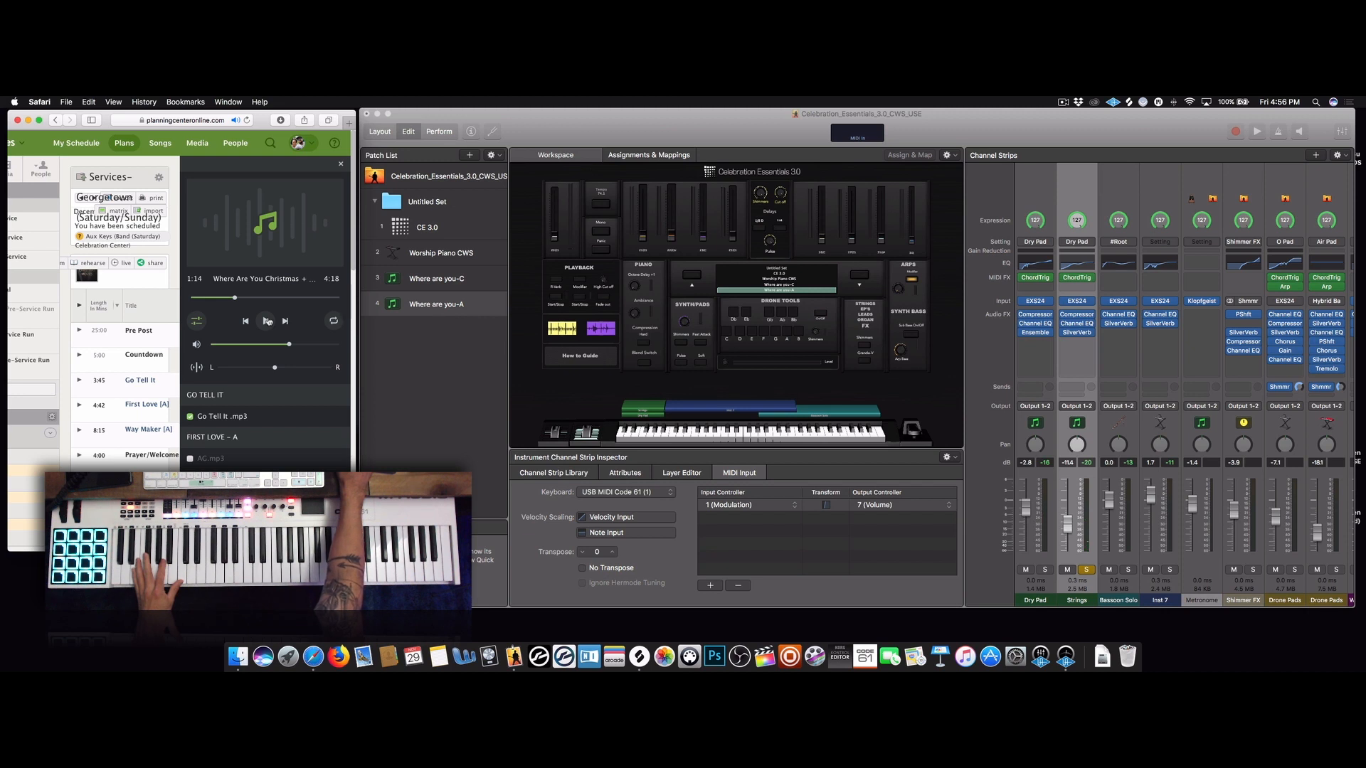
click(268, 322)
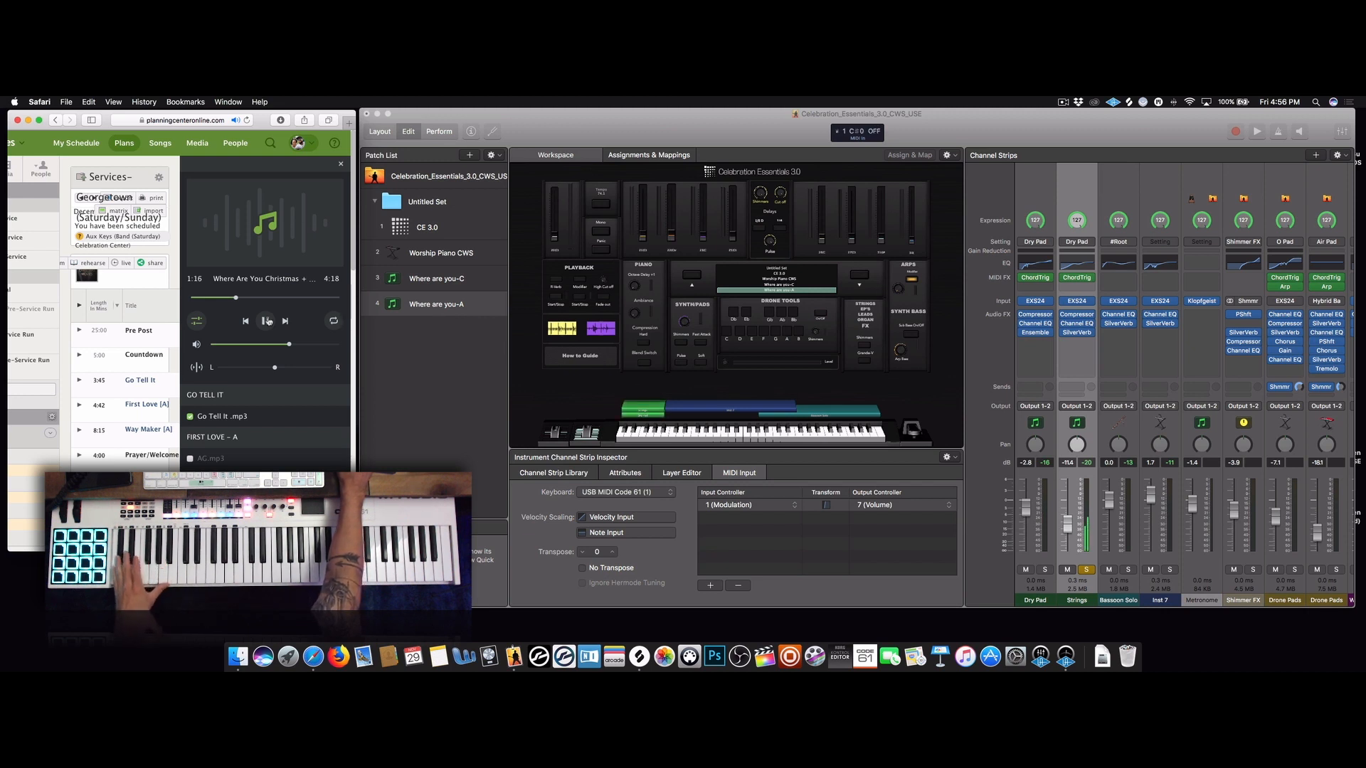
click(268, 322)
click(268, 321)
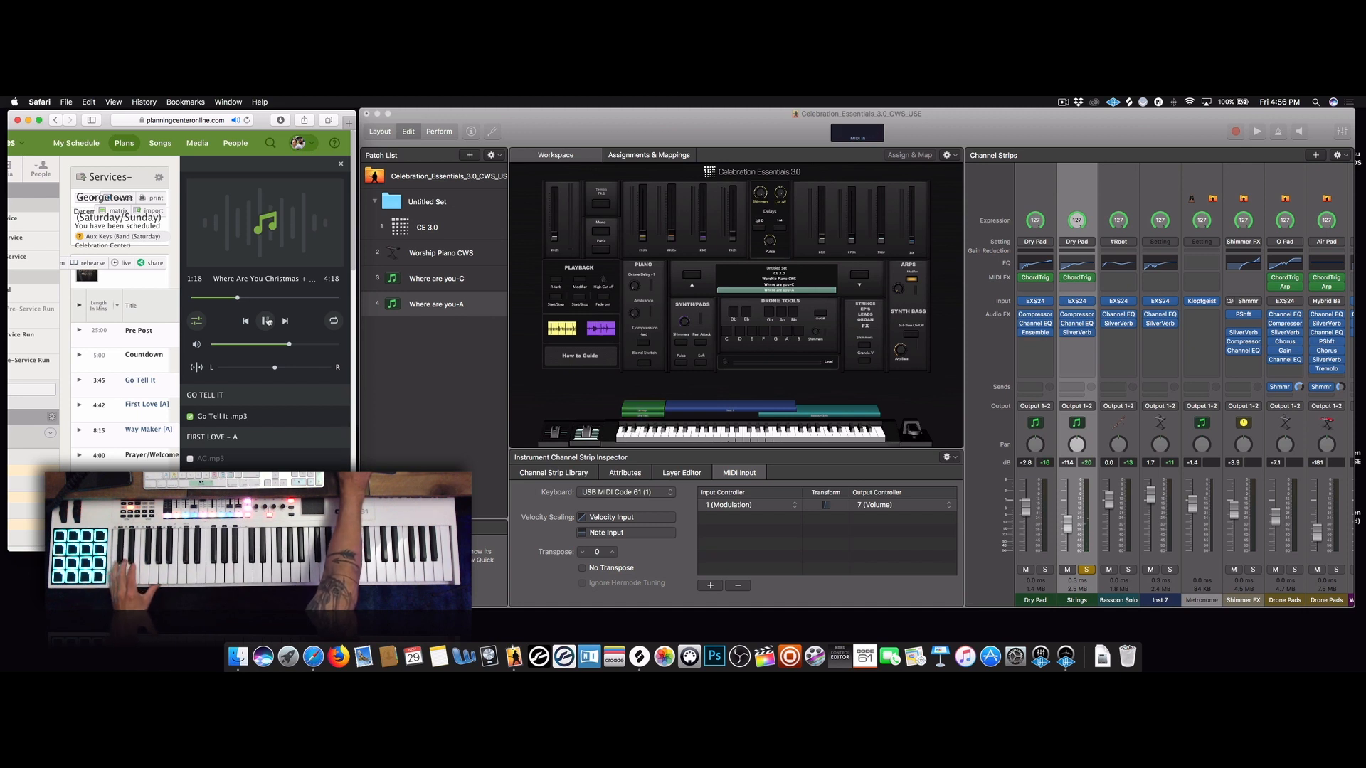
click(268, 321)
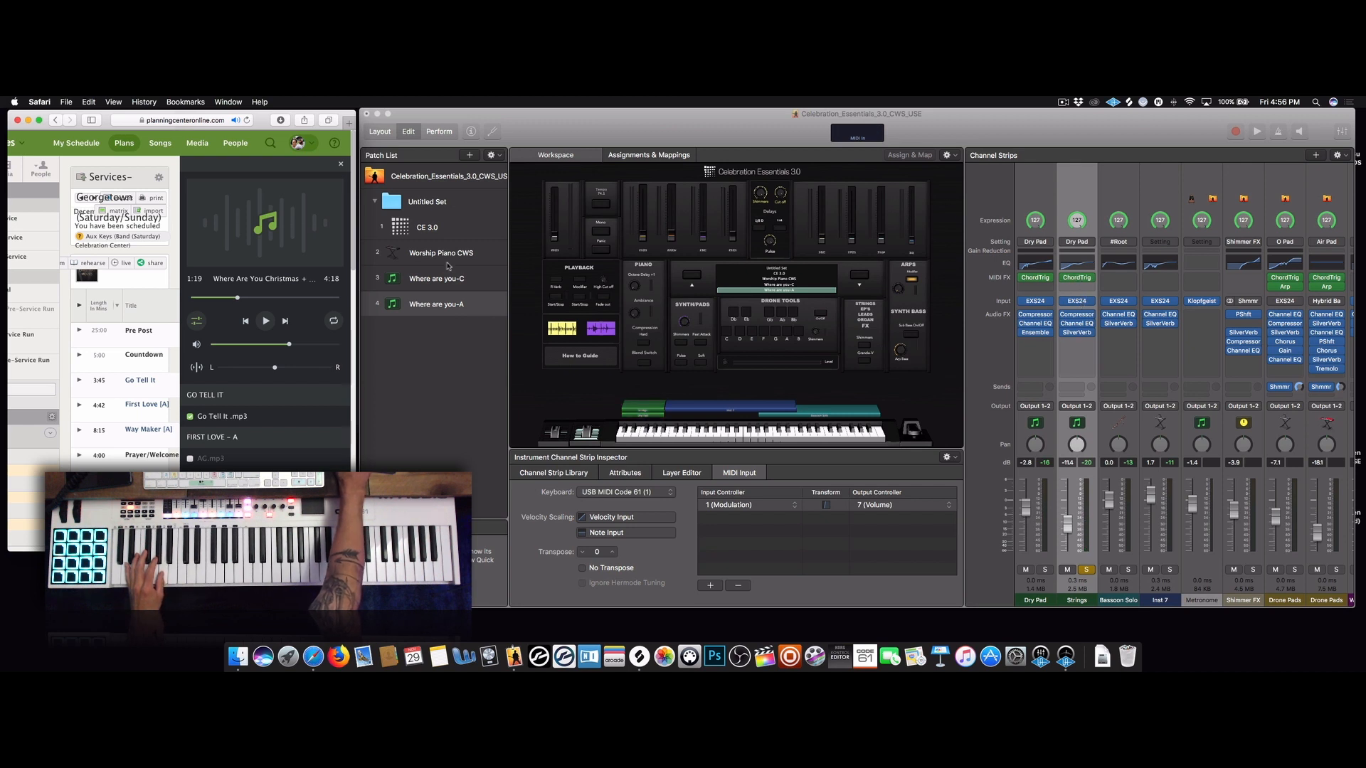
In the Strings Chord Trigger, teach the A0 trigger key a chord containing A1 and E2
click(821, 240)
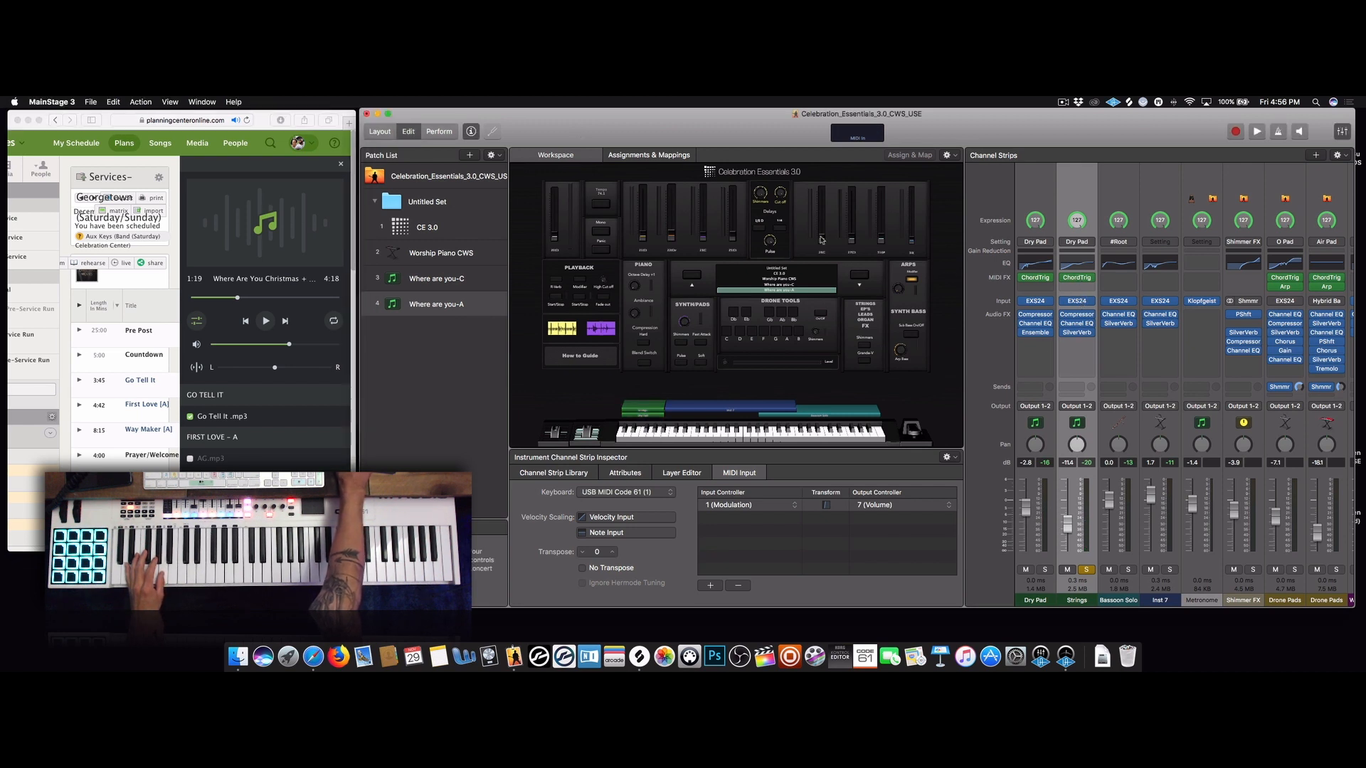
click(1078, 278)
click(870, 263)
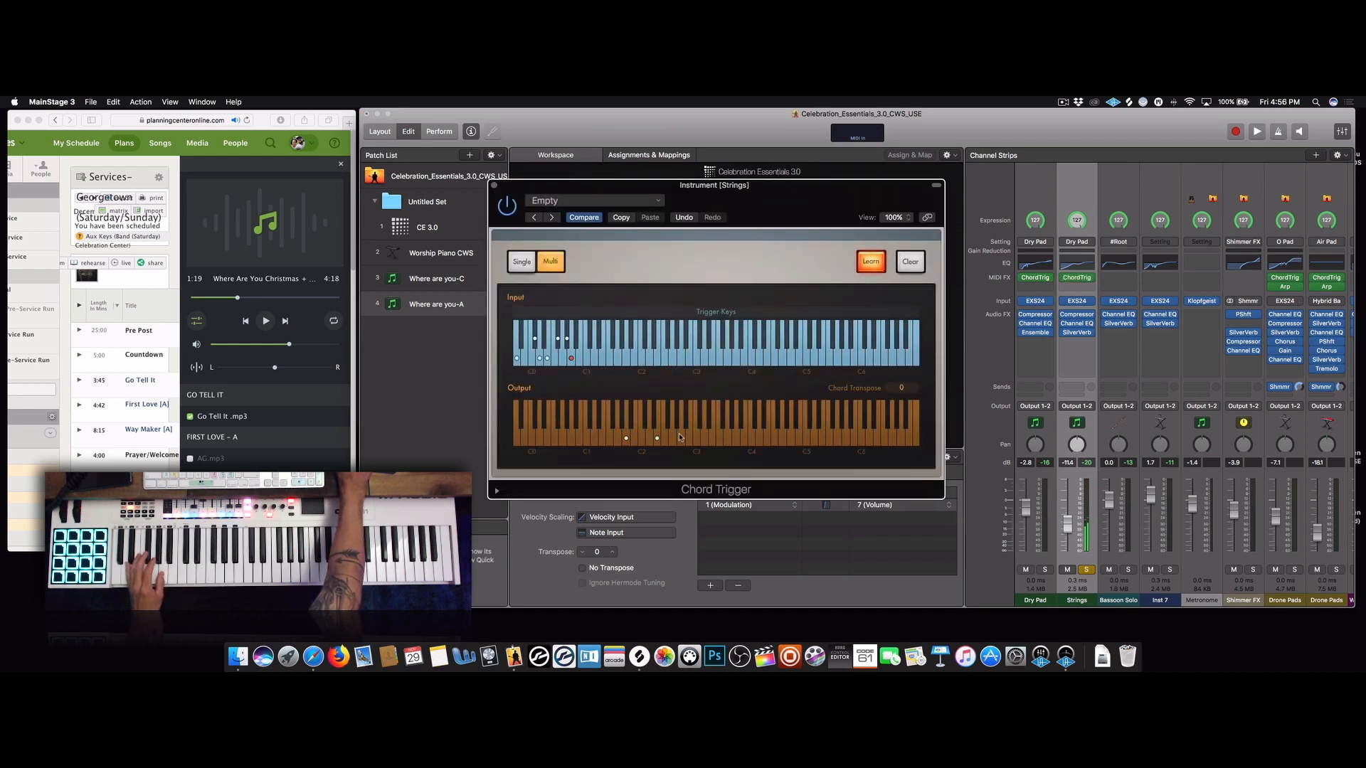
click(866, 267)
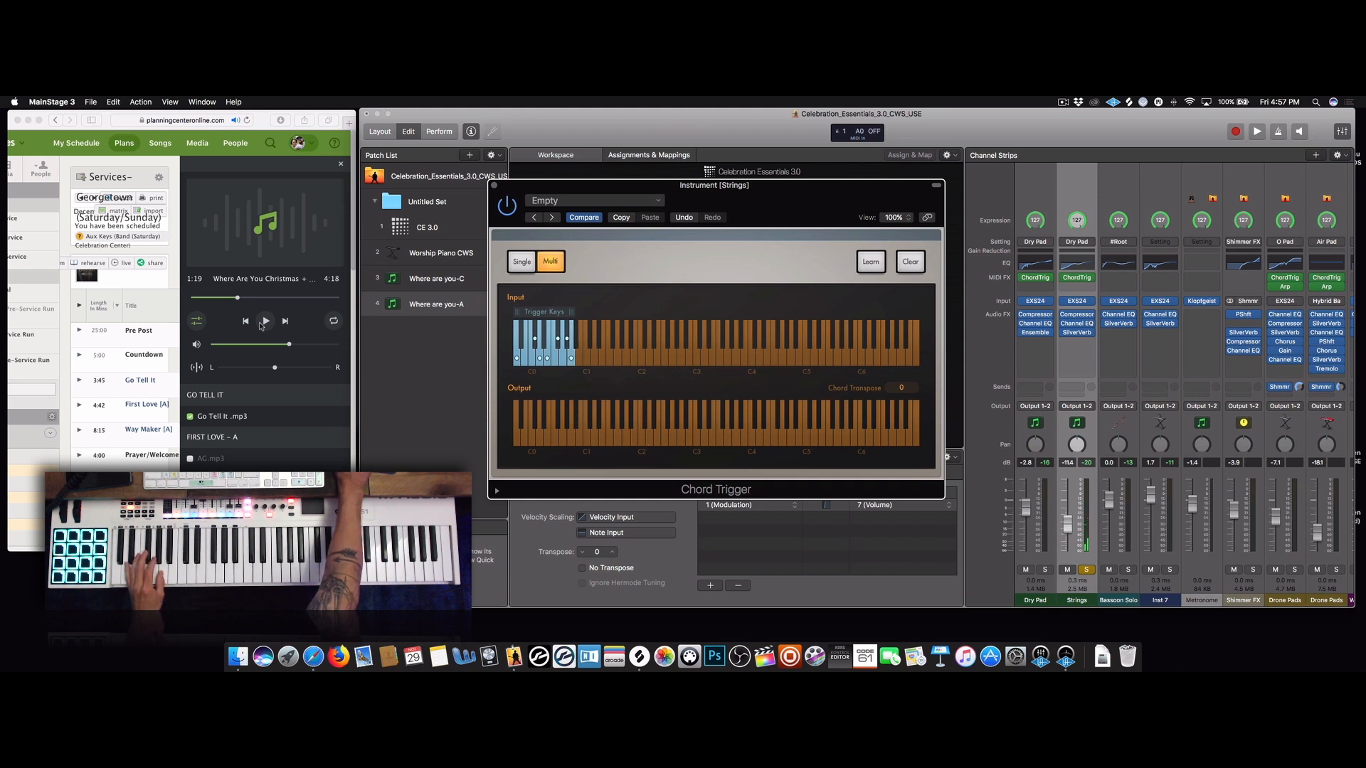
Continue the reference track to 1:42, checking its chords against the Strings triggers and the Worship Piano CWS patch
click(261, 325)
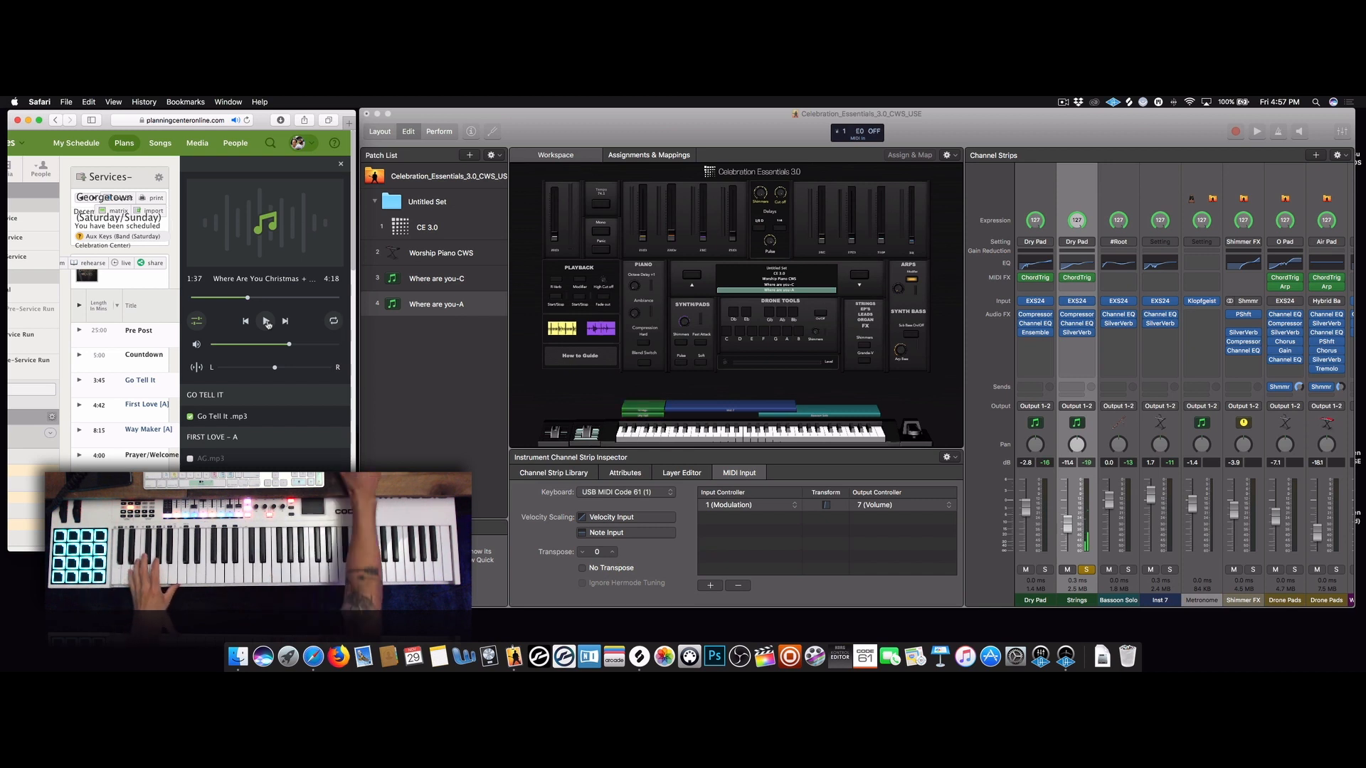
click(451, 254)
click(450, 254)
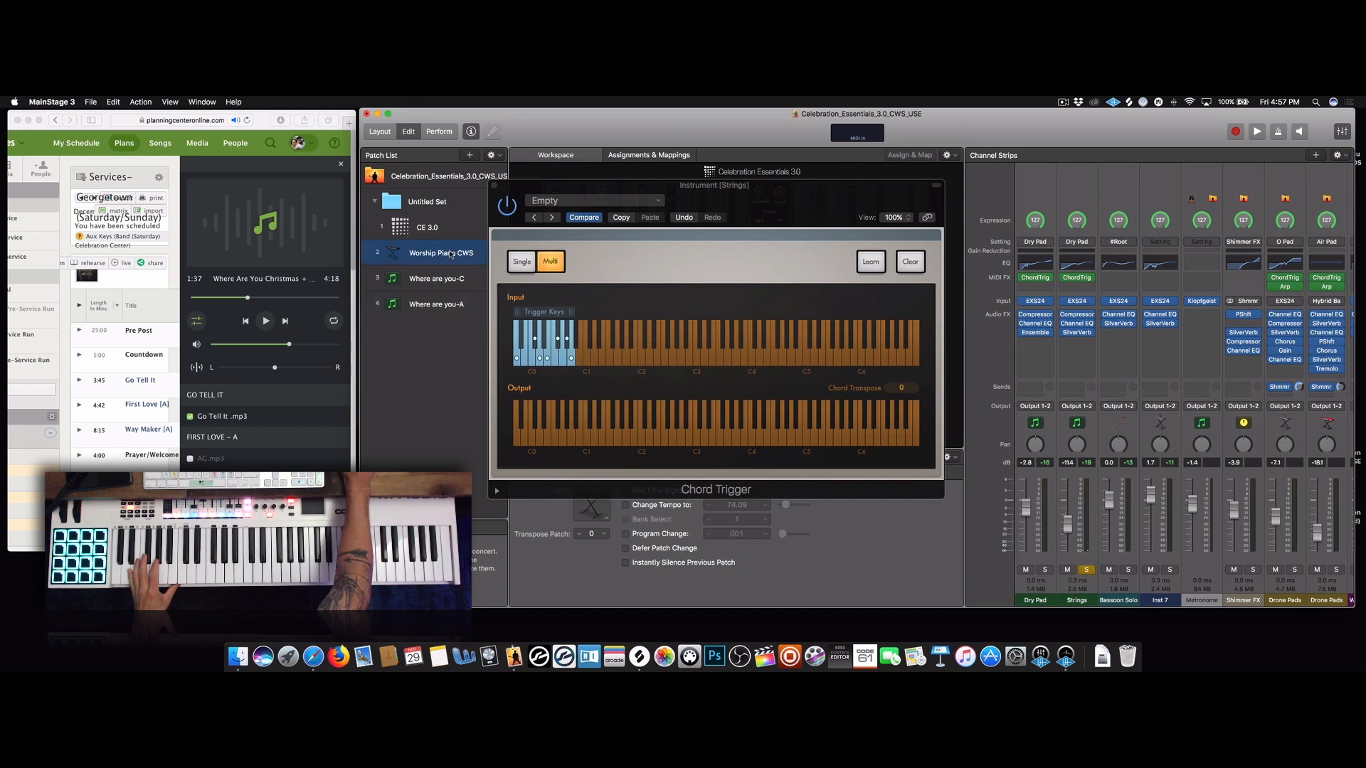
click(495, 187)
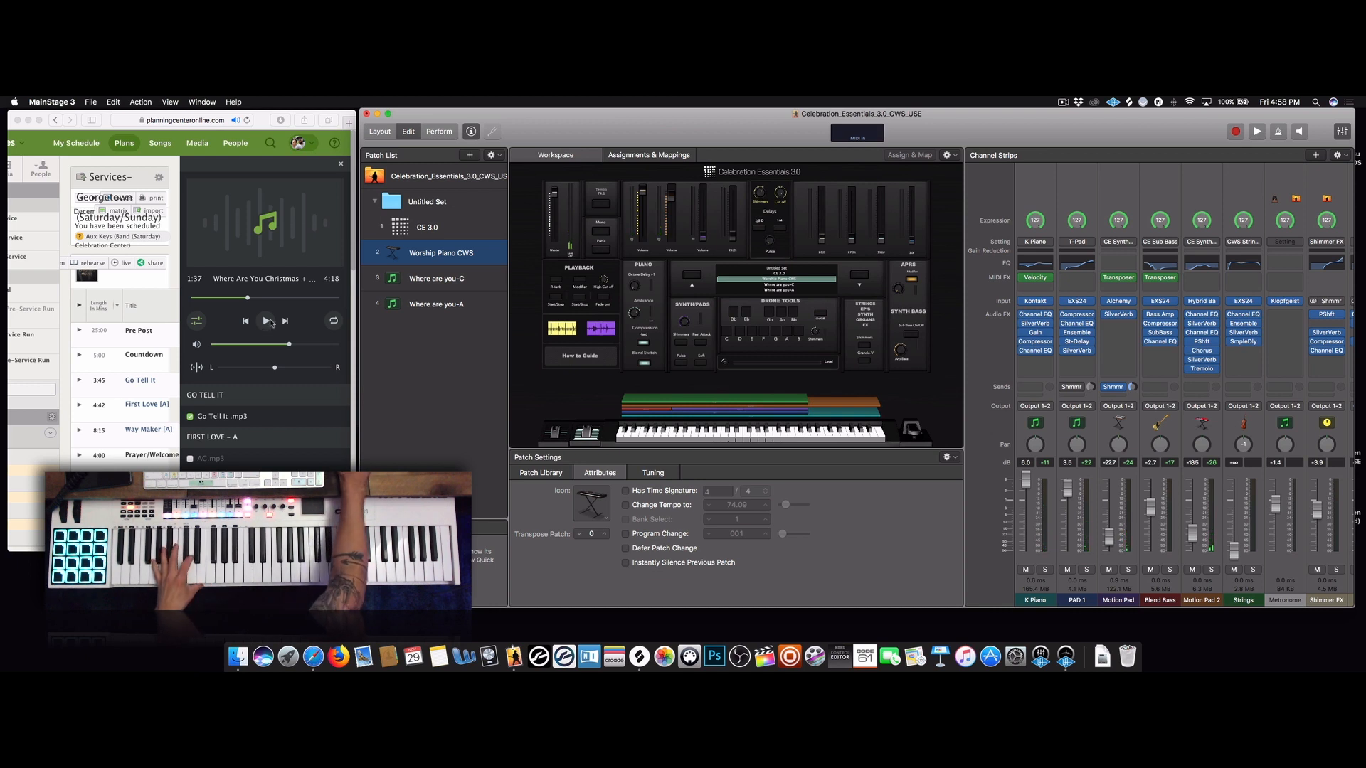
click(270, 323)
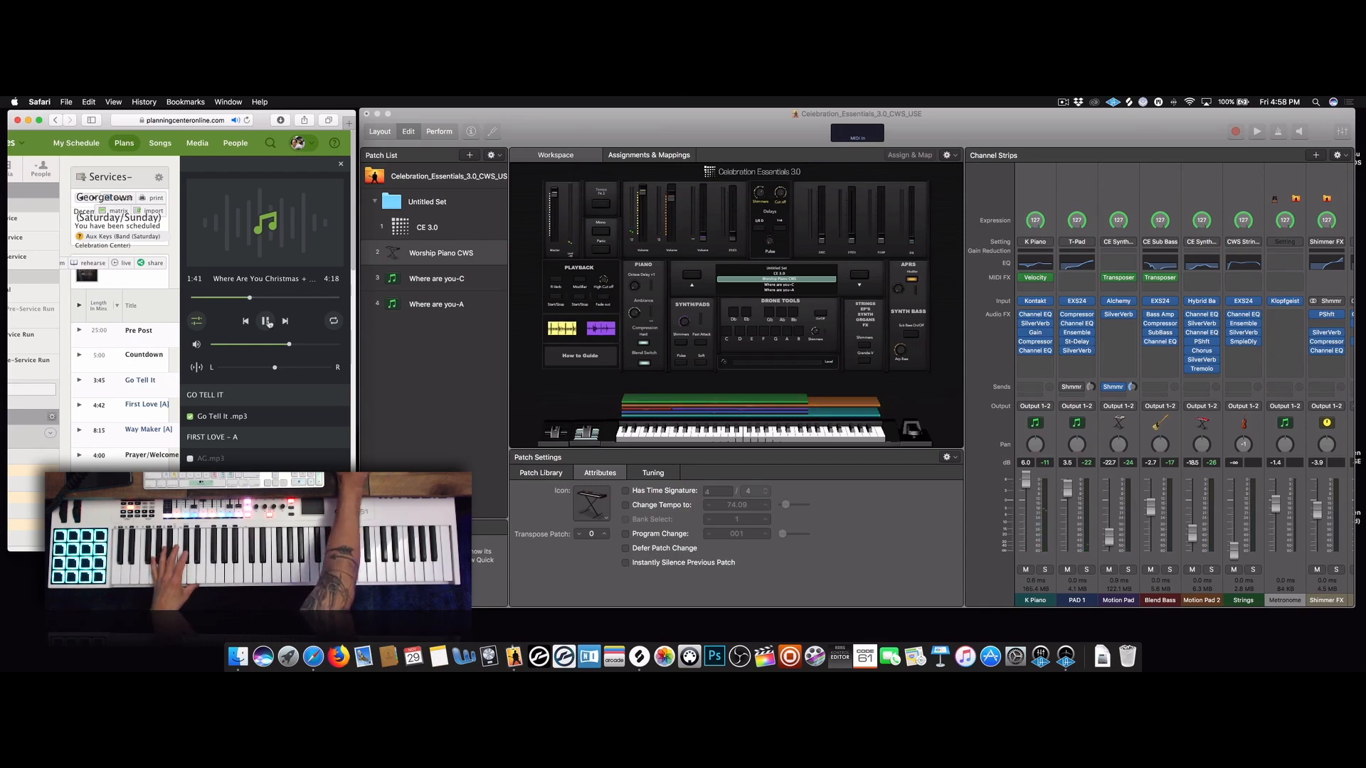
click(267, 322)
Export the Where are you-A patch under its own name to the 2019 folder
click(454, 308)
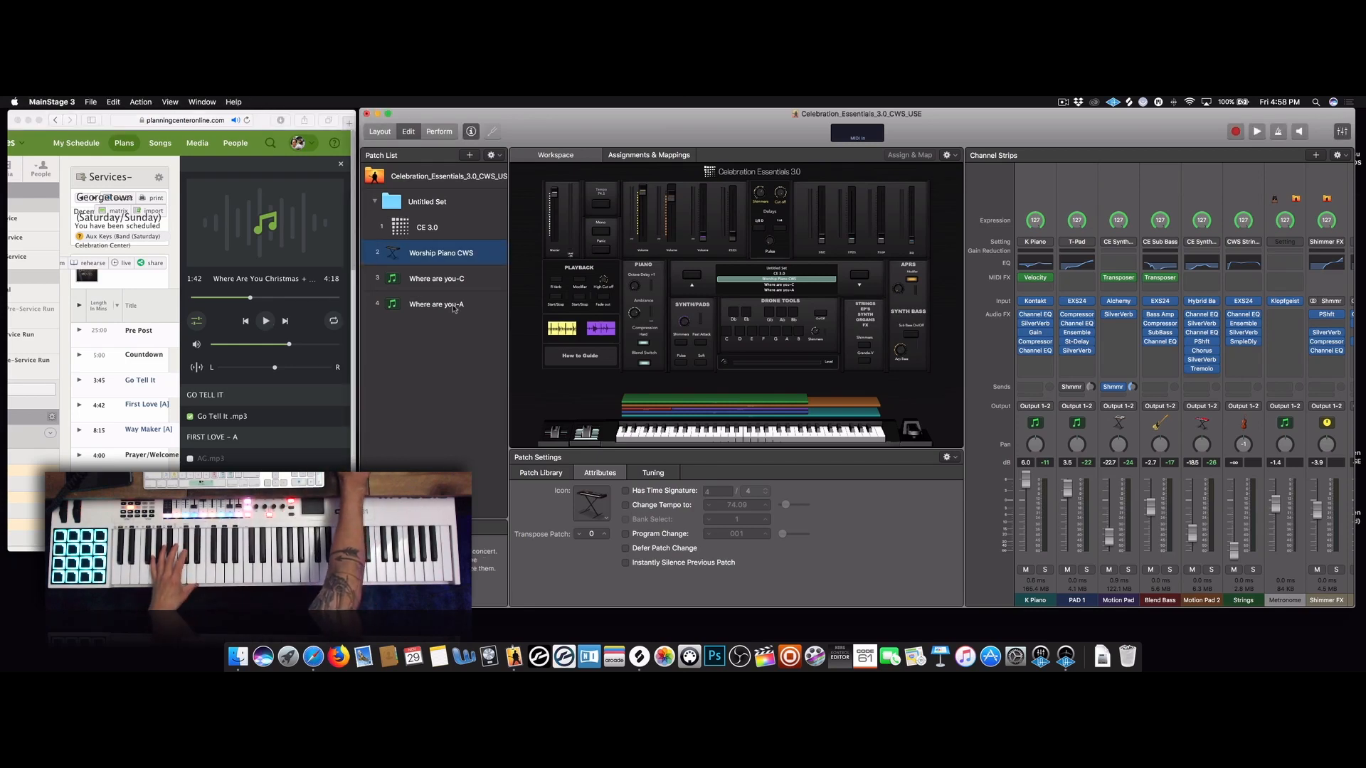
click(453, 308)
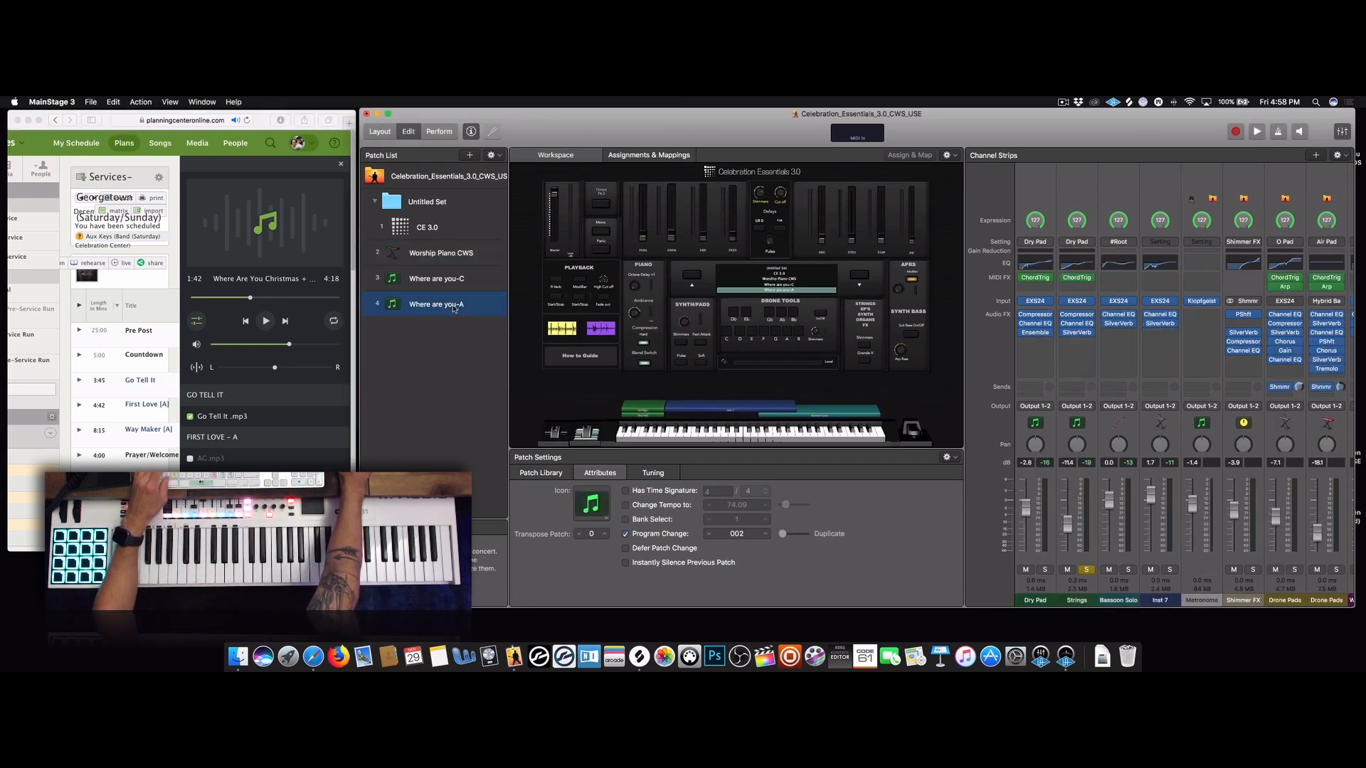
key(super+e)
click(707, 349)
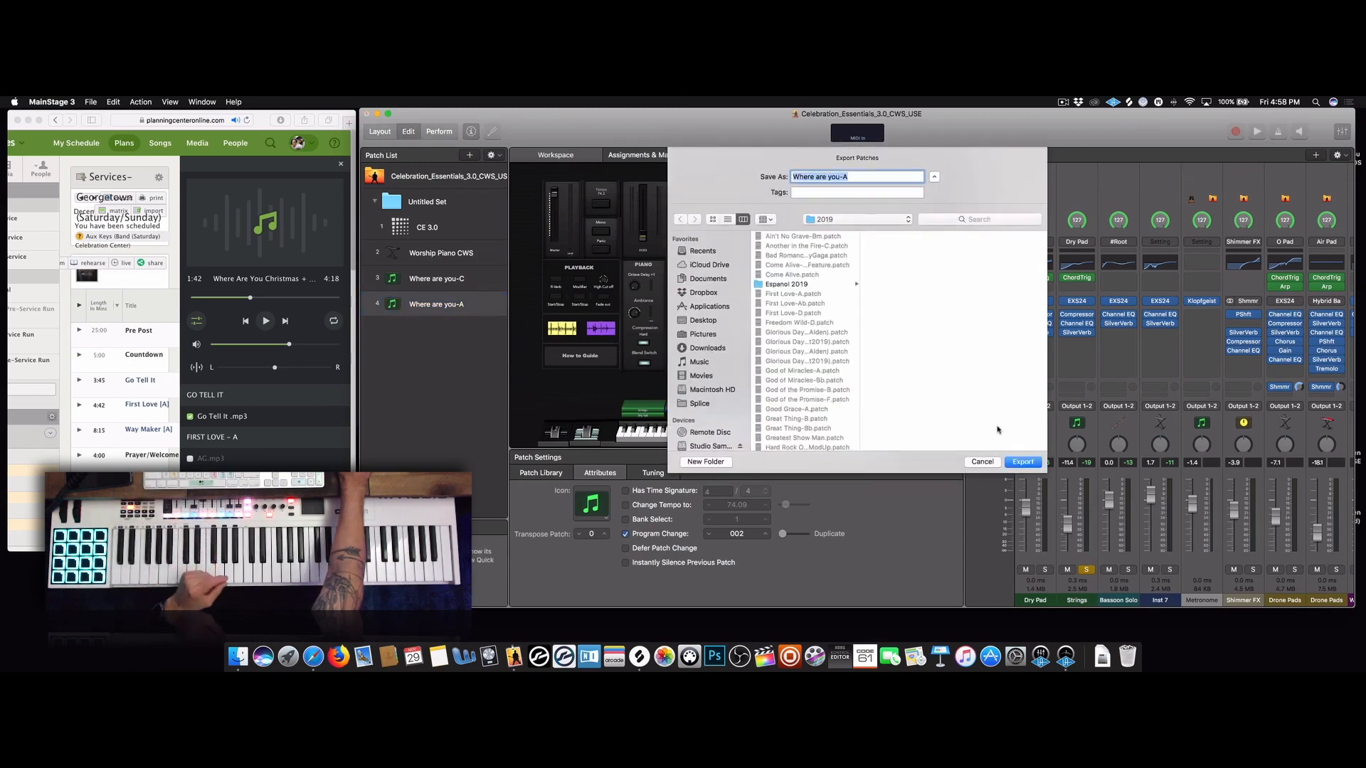
key(Return)
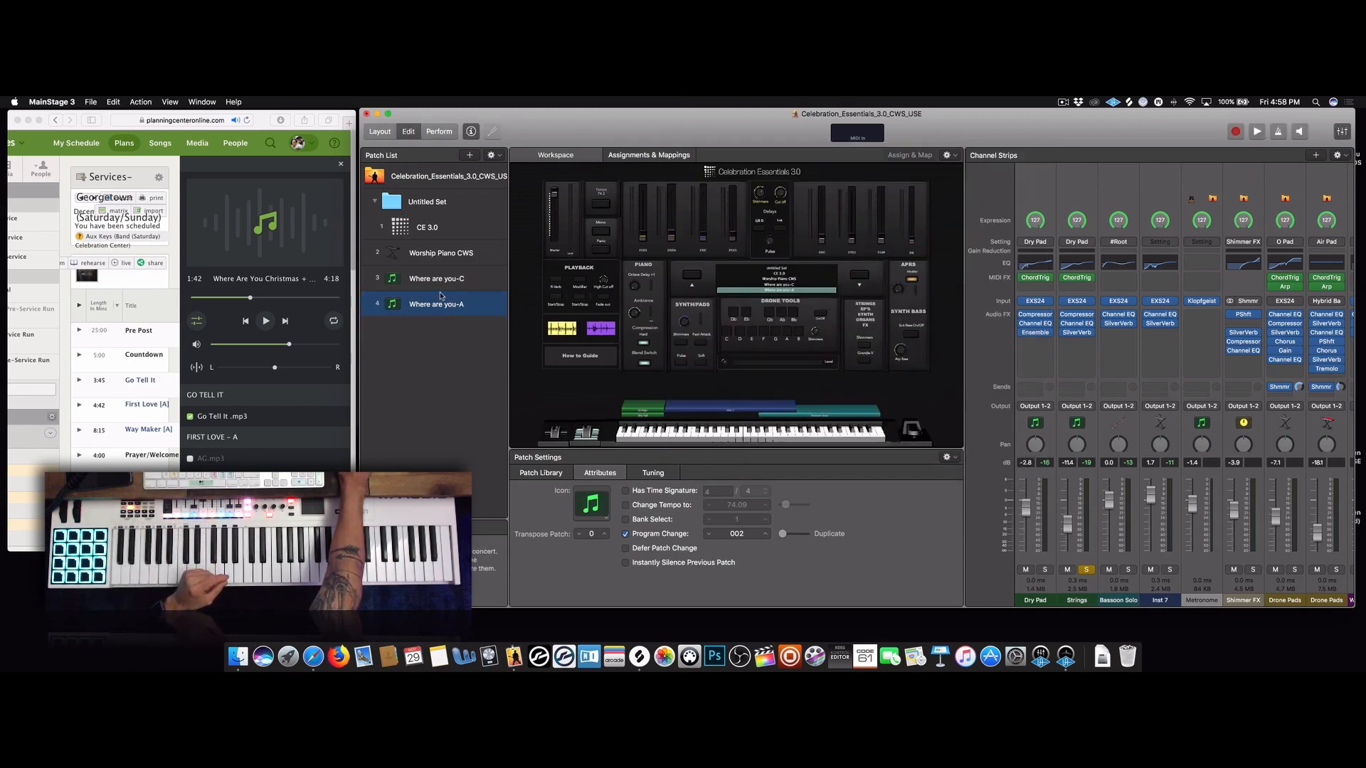
key(super+d)
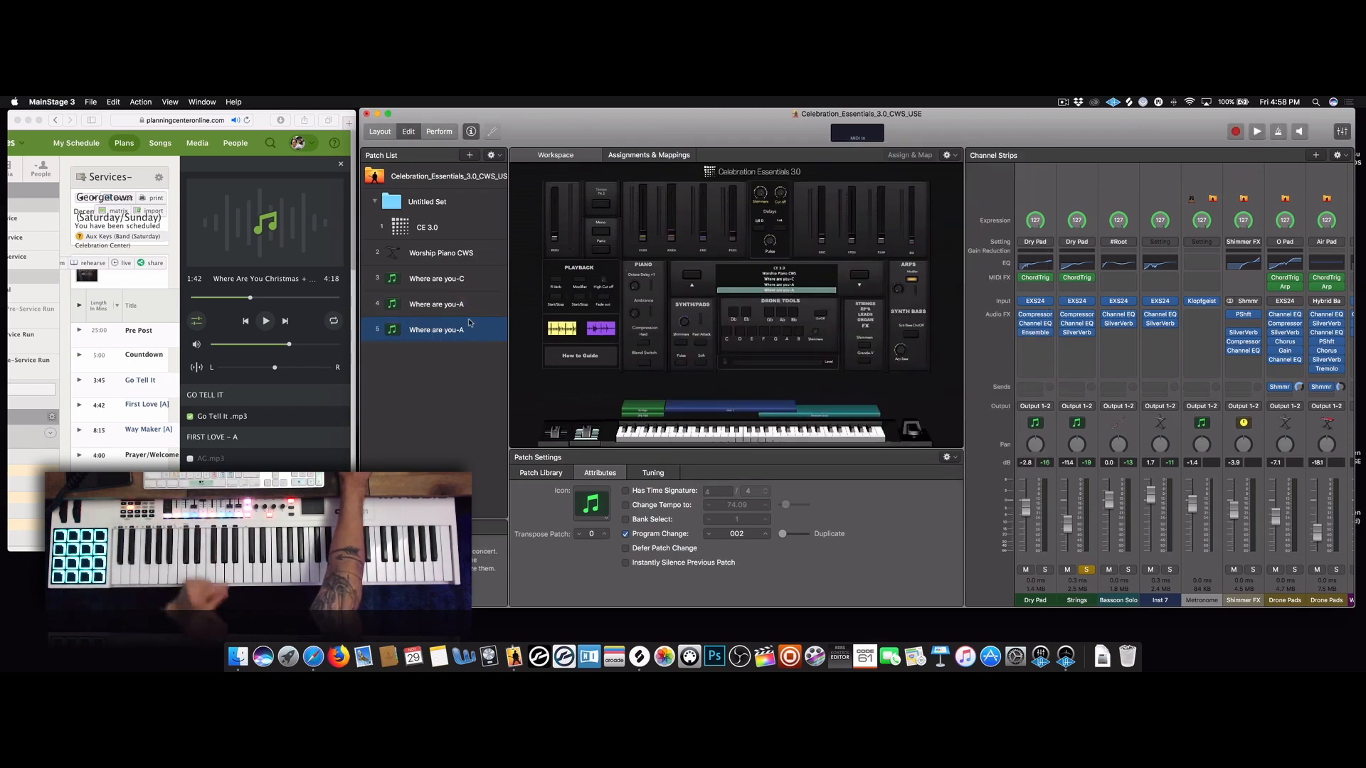
click(393, 330)
key(BackSpace)
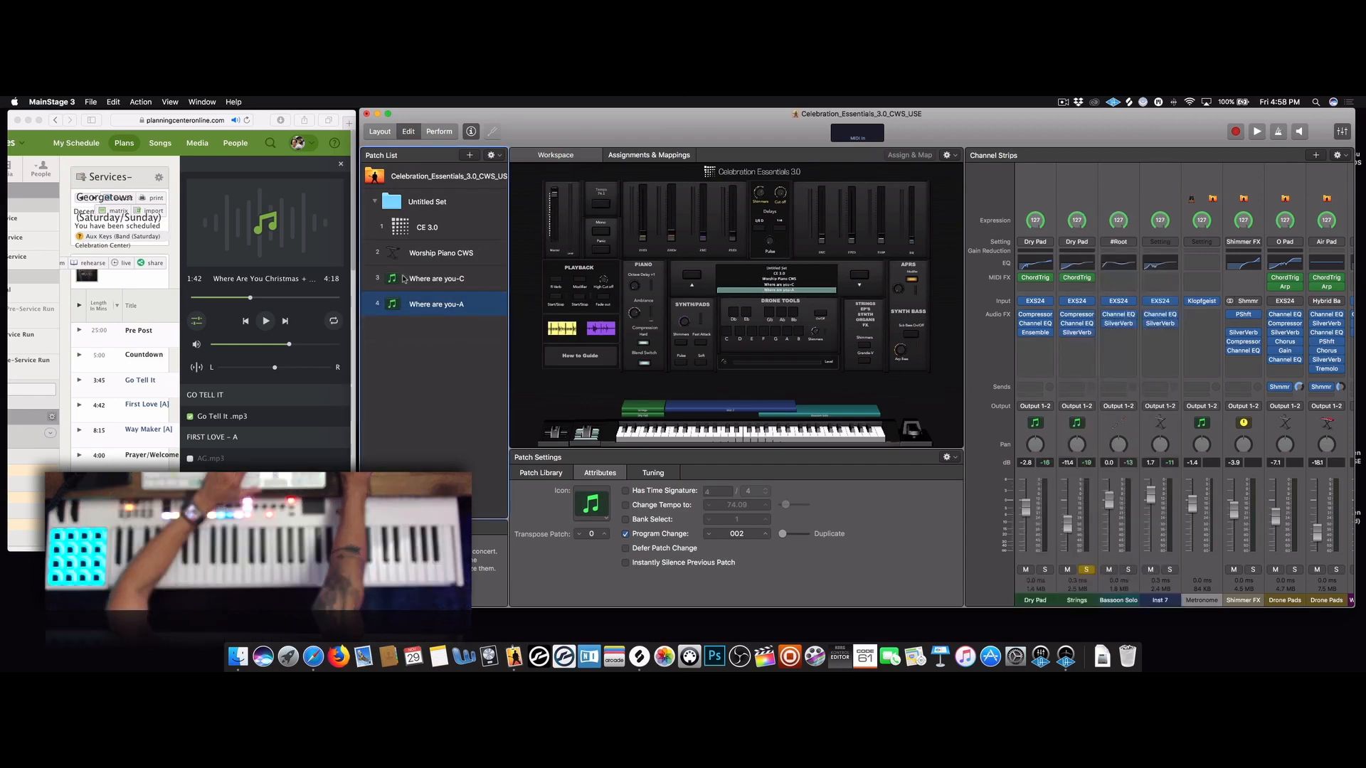
Duplicate the Where are you-C patch, place the copy at the end of the patch list and rename it Where are you-C#
click(403, 279)
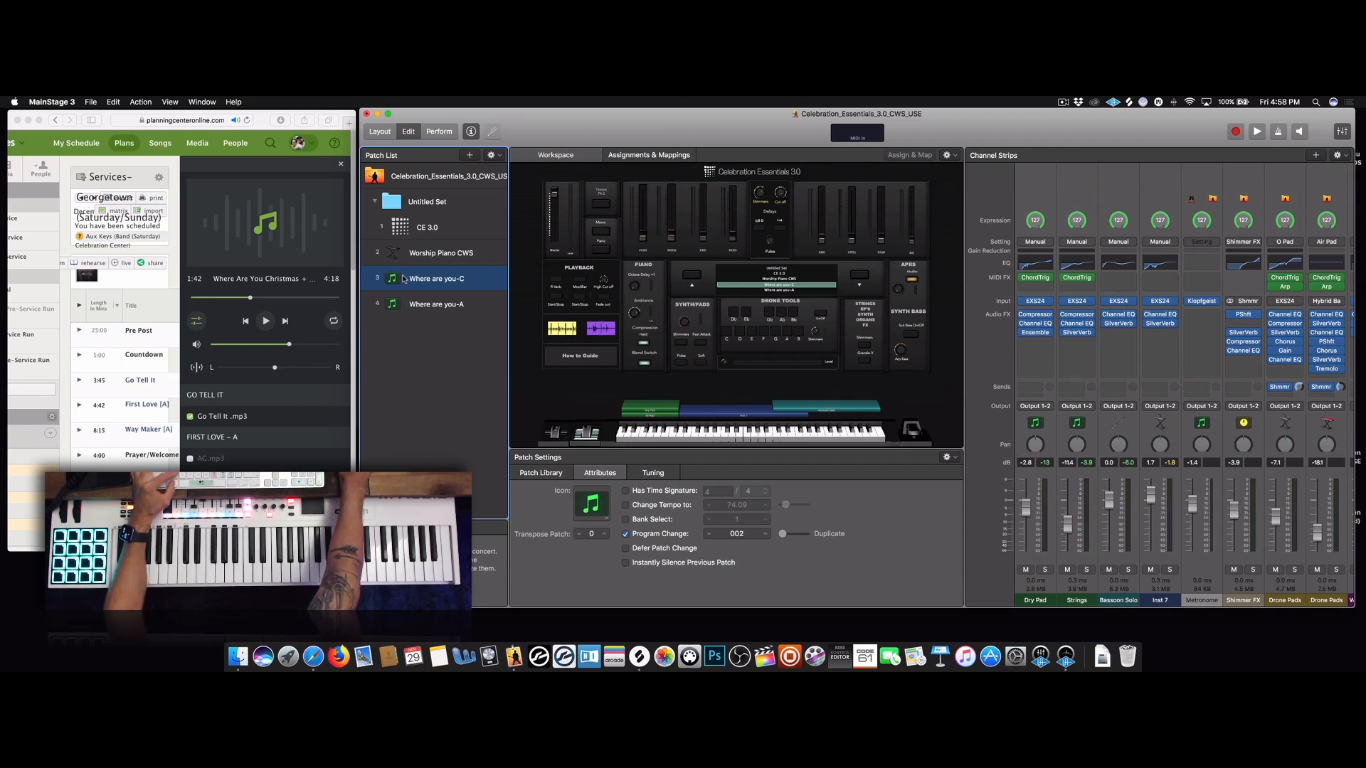
key(super+d)
drag(411, 306, 421, 347)
double_click(450, 334)
click(463, 330)
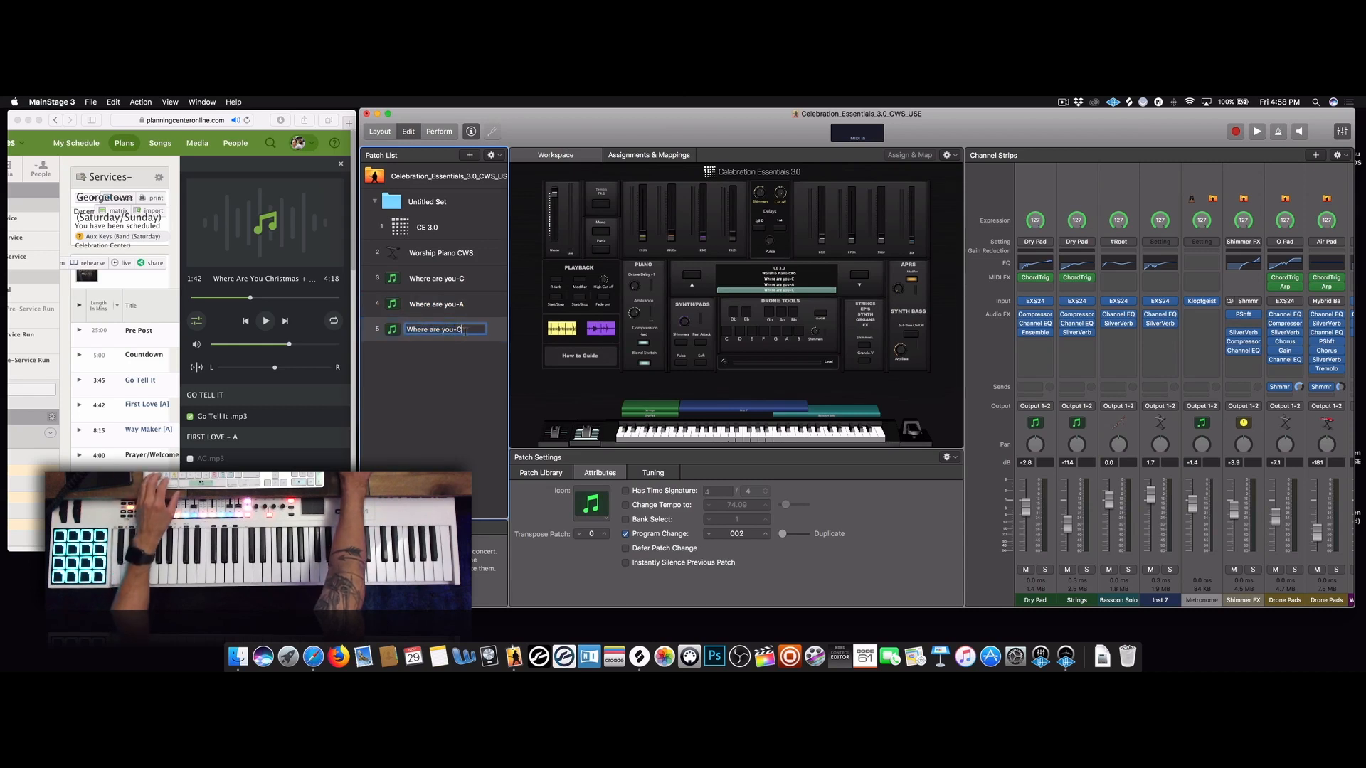
text(#)
key(Return)
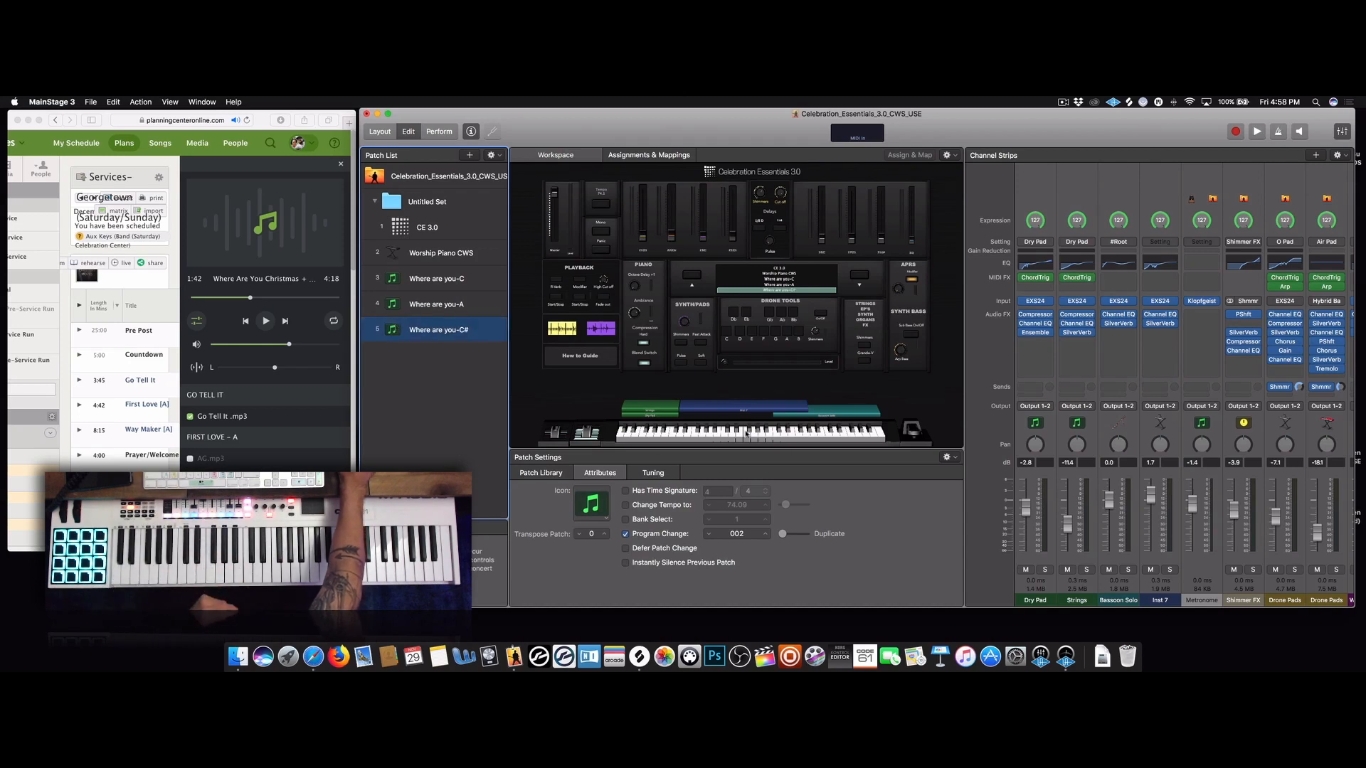
Move the trigger key ranges of the Dry Pad and Strings Chord Triggers up one semitone in the C# patch
click(1033, 283)
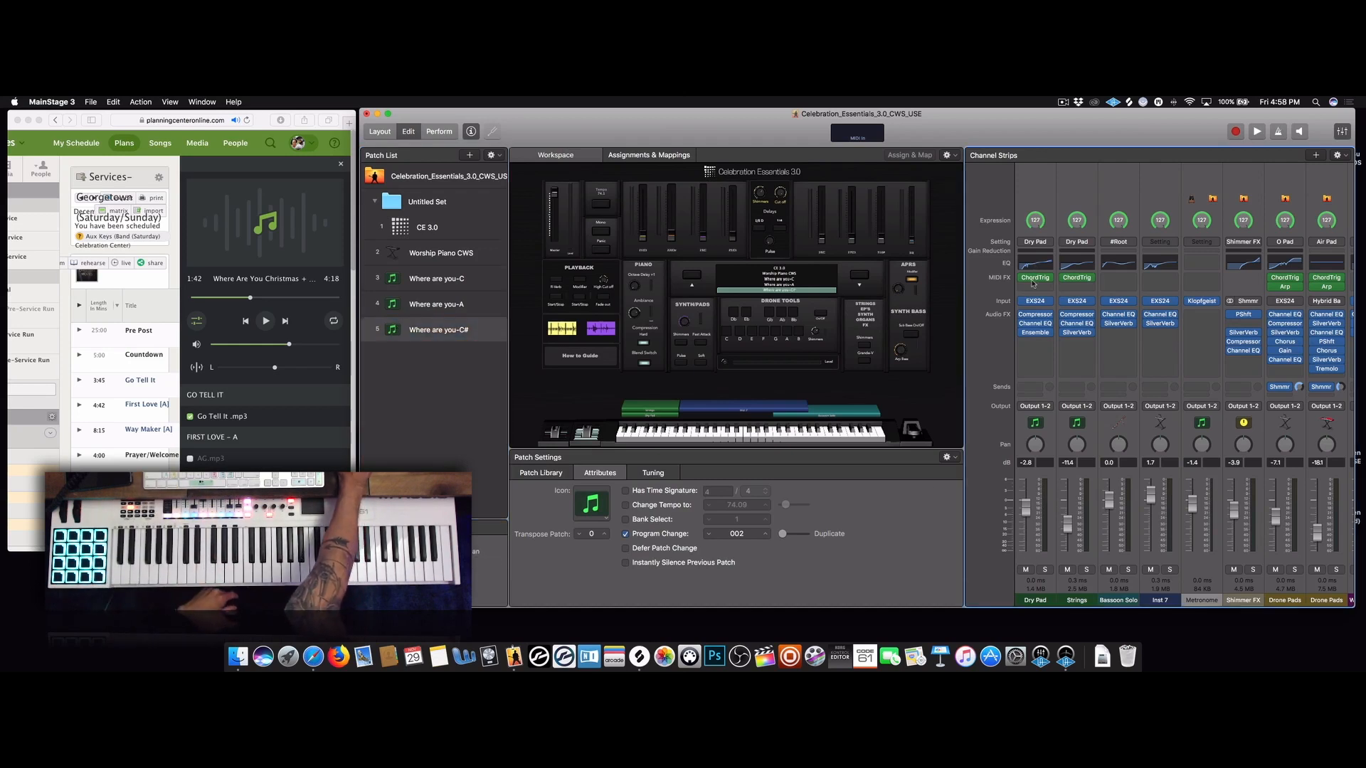
click(1035, 279)
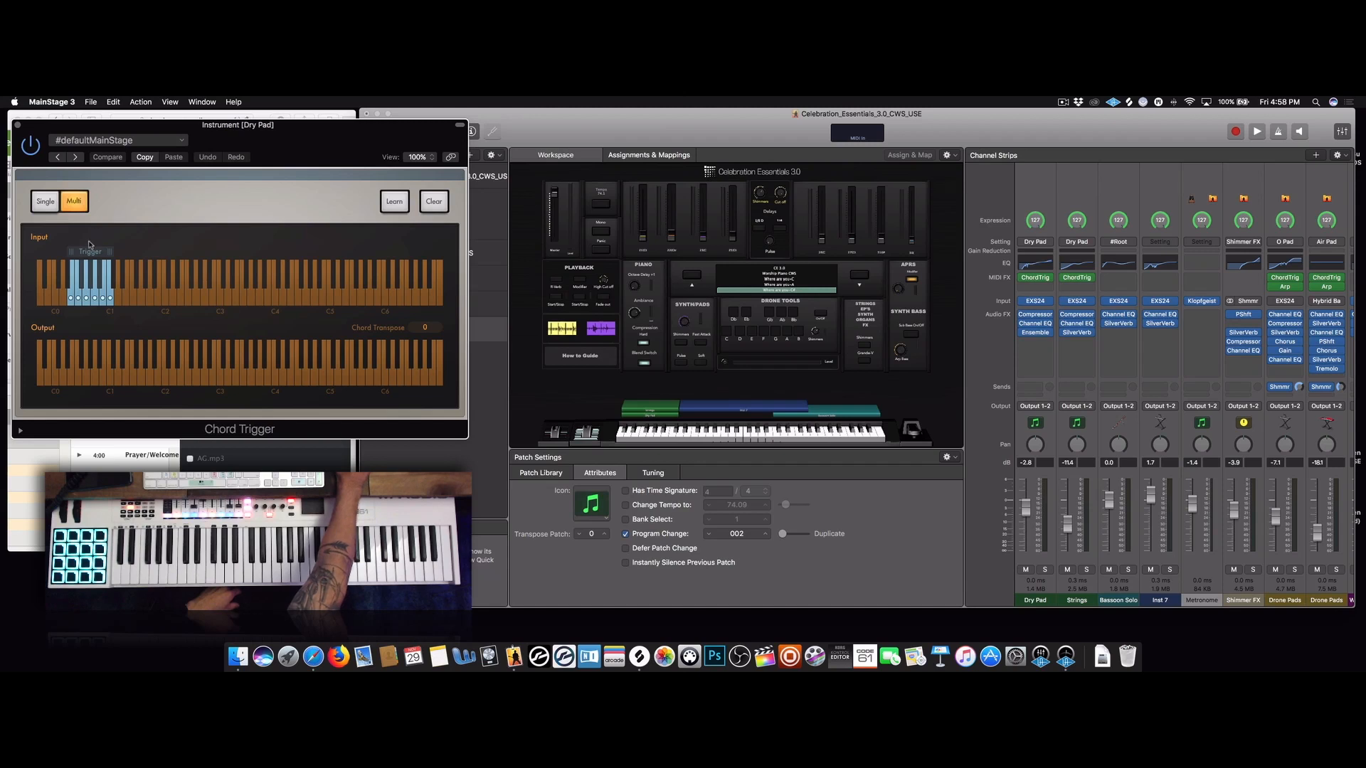
drag(88, 250, 96, 251)
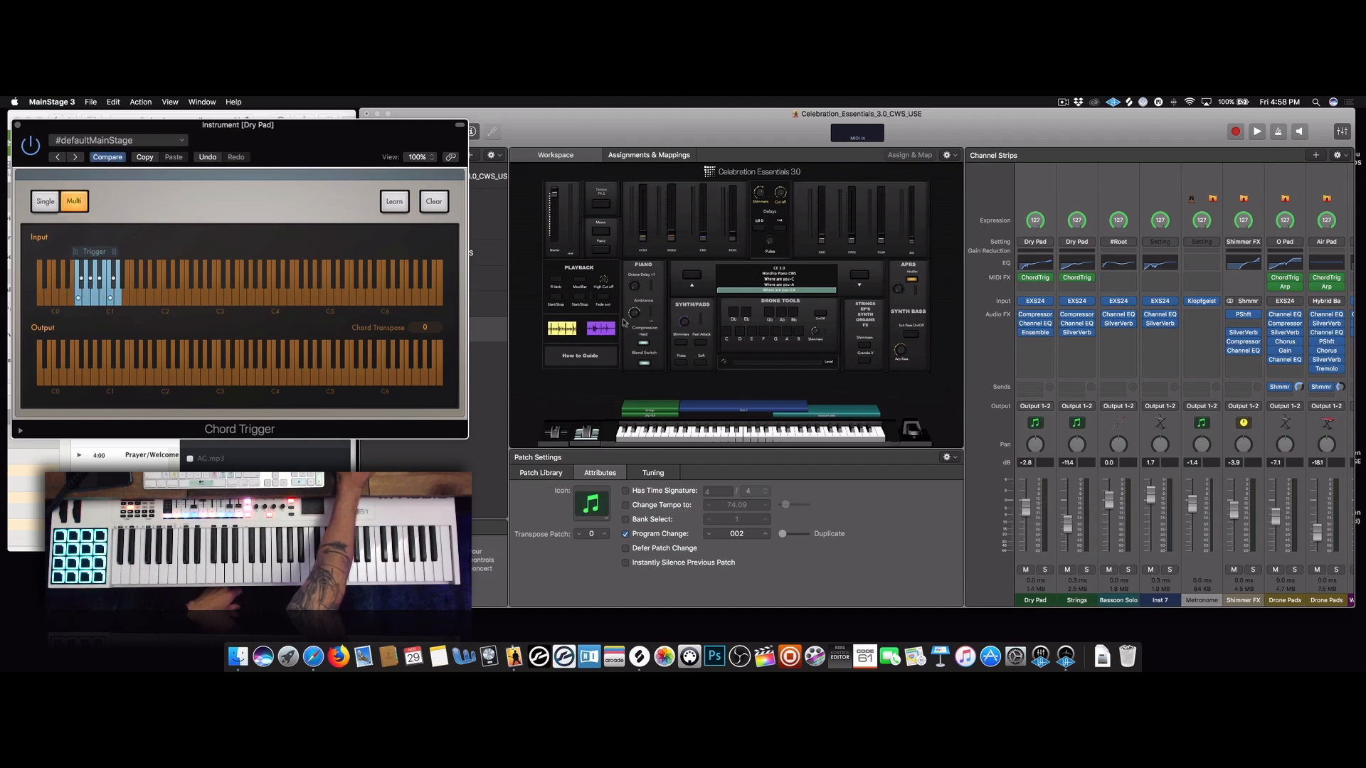
click(1035, 279)
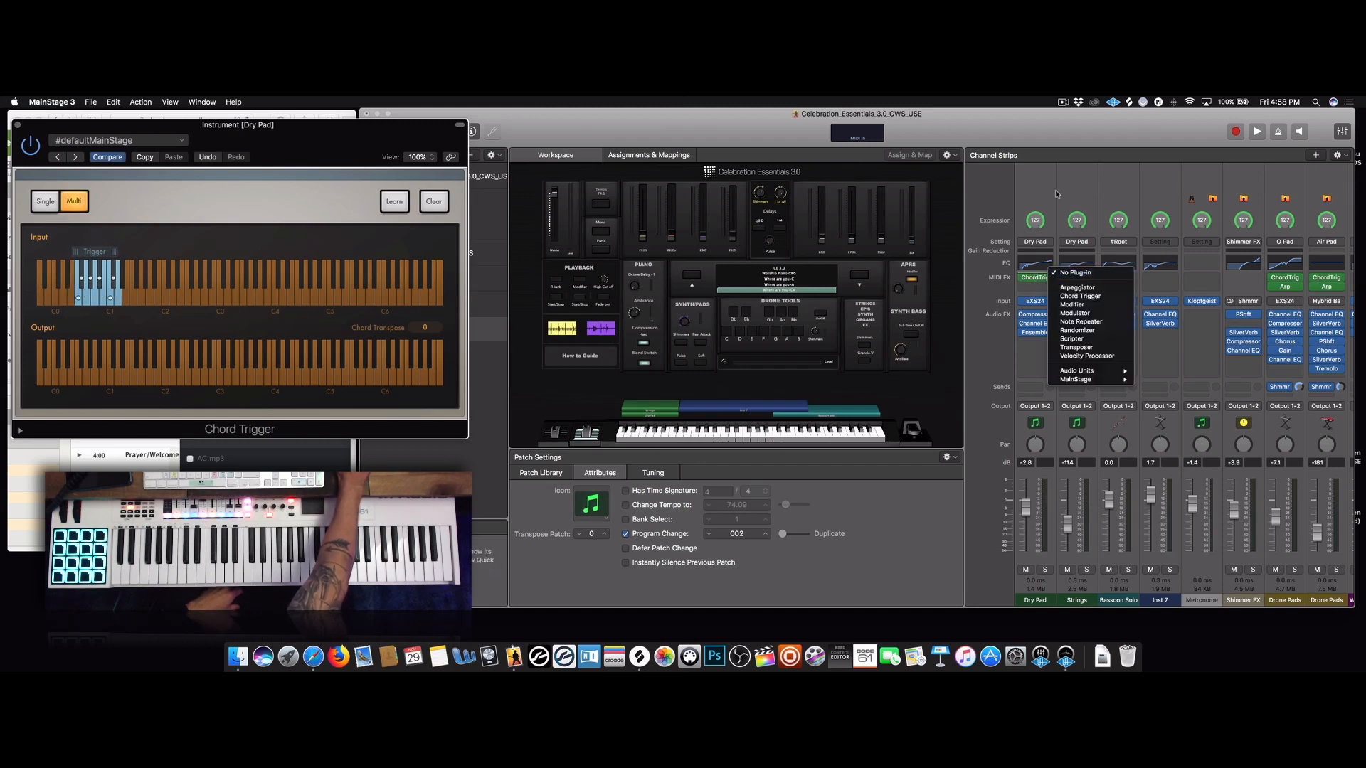
click(1035, 280)
click(1035, 280)
click(1076, 278)
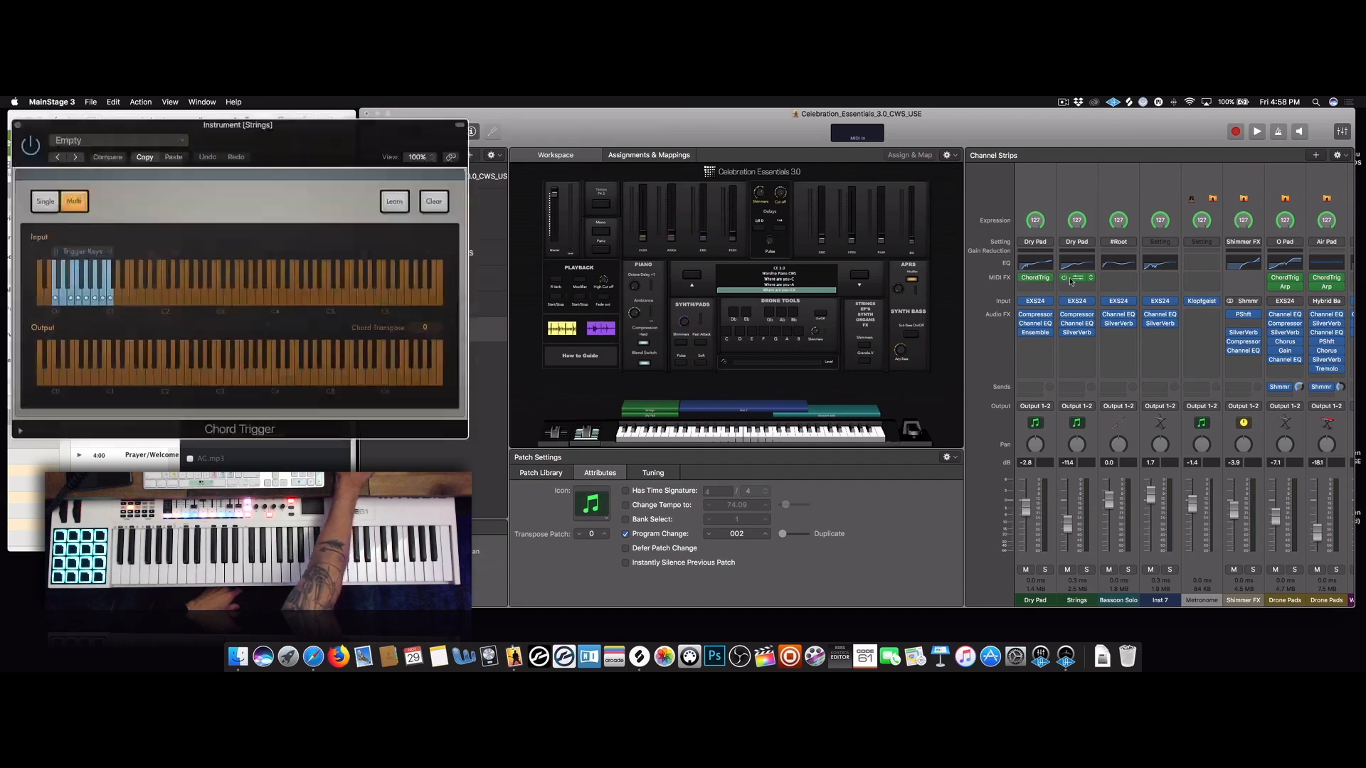
drag(86, 251, 91, 251)
click(18, 126)
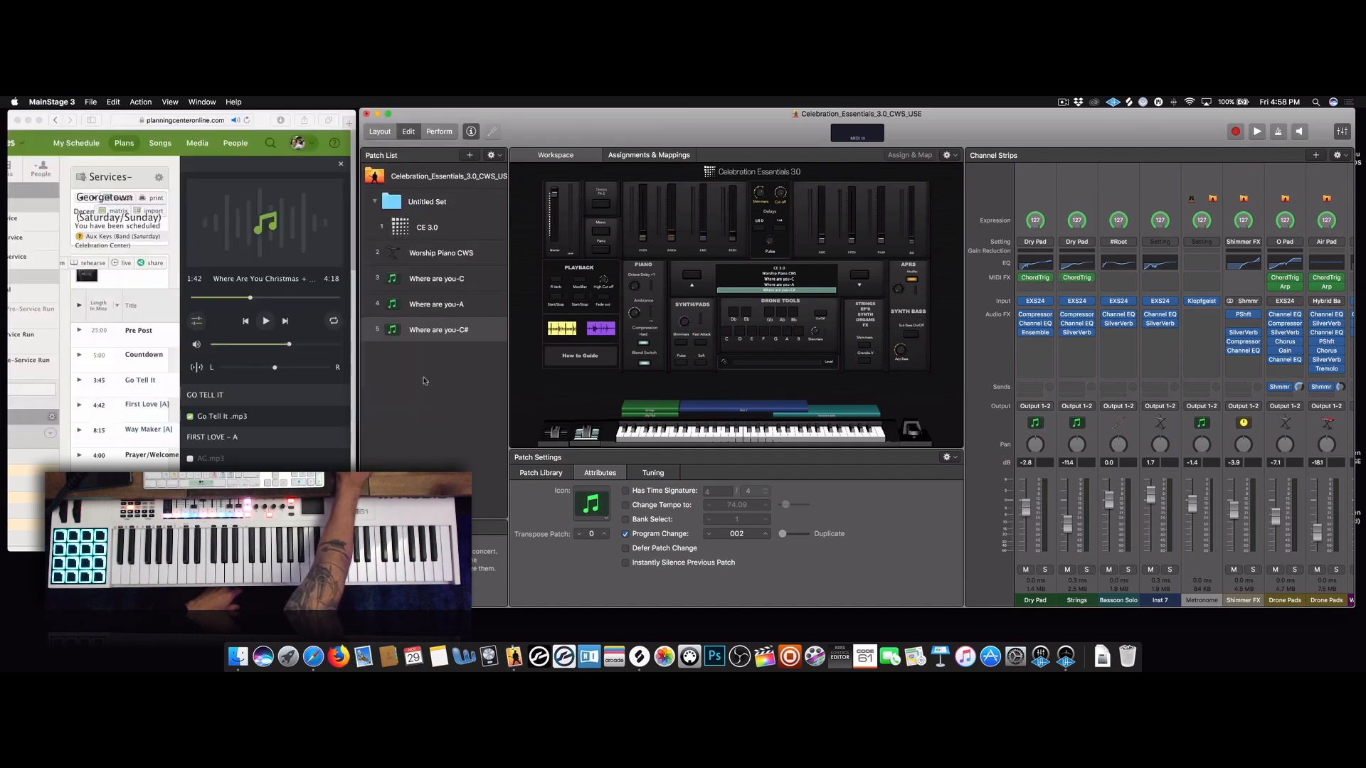
Shift the C# patch's layer ranges: end Strings and Dry Pad at D1, span Inst 7 from D#1 to A3, start Bassoon Solo at C#3
click(1093, 588)
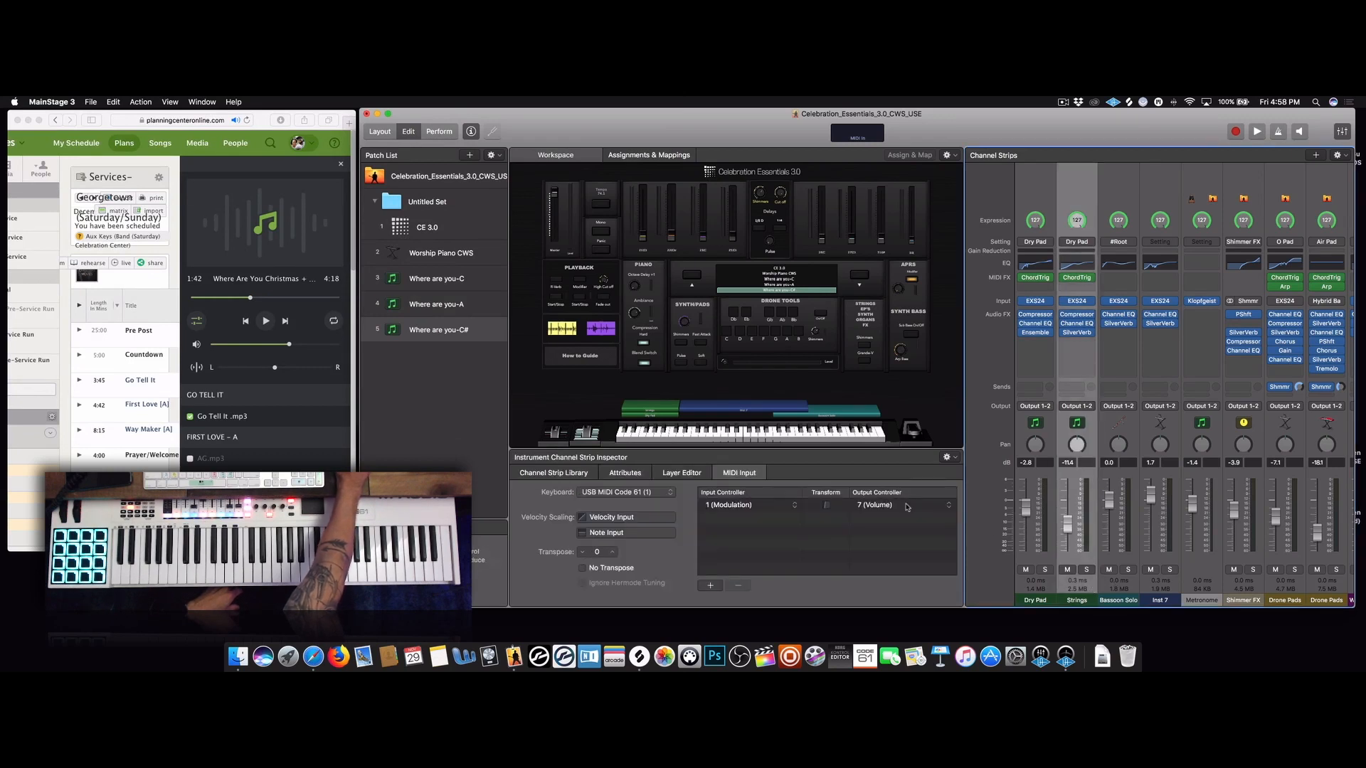
click(693, 474)
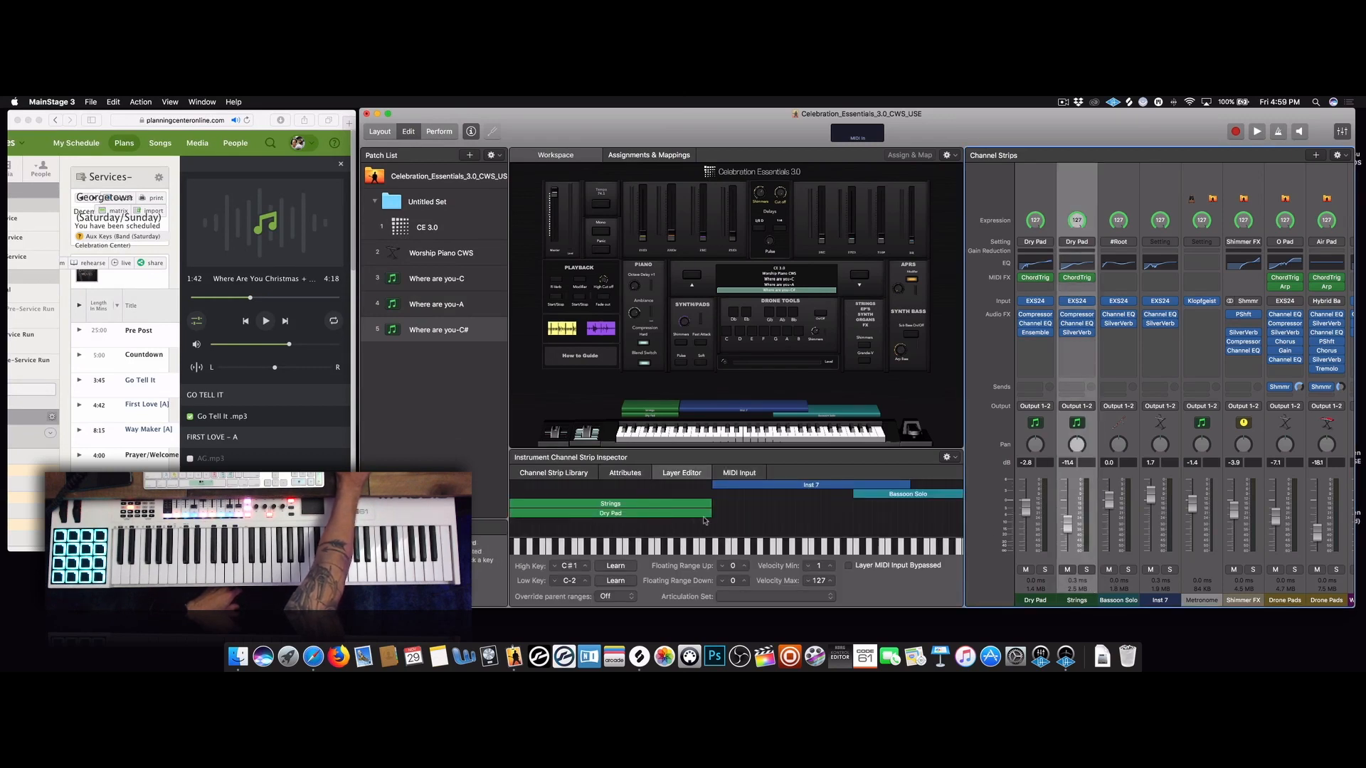
drag(710, 514, 717, 515)
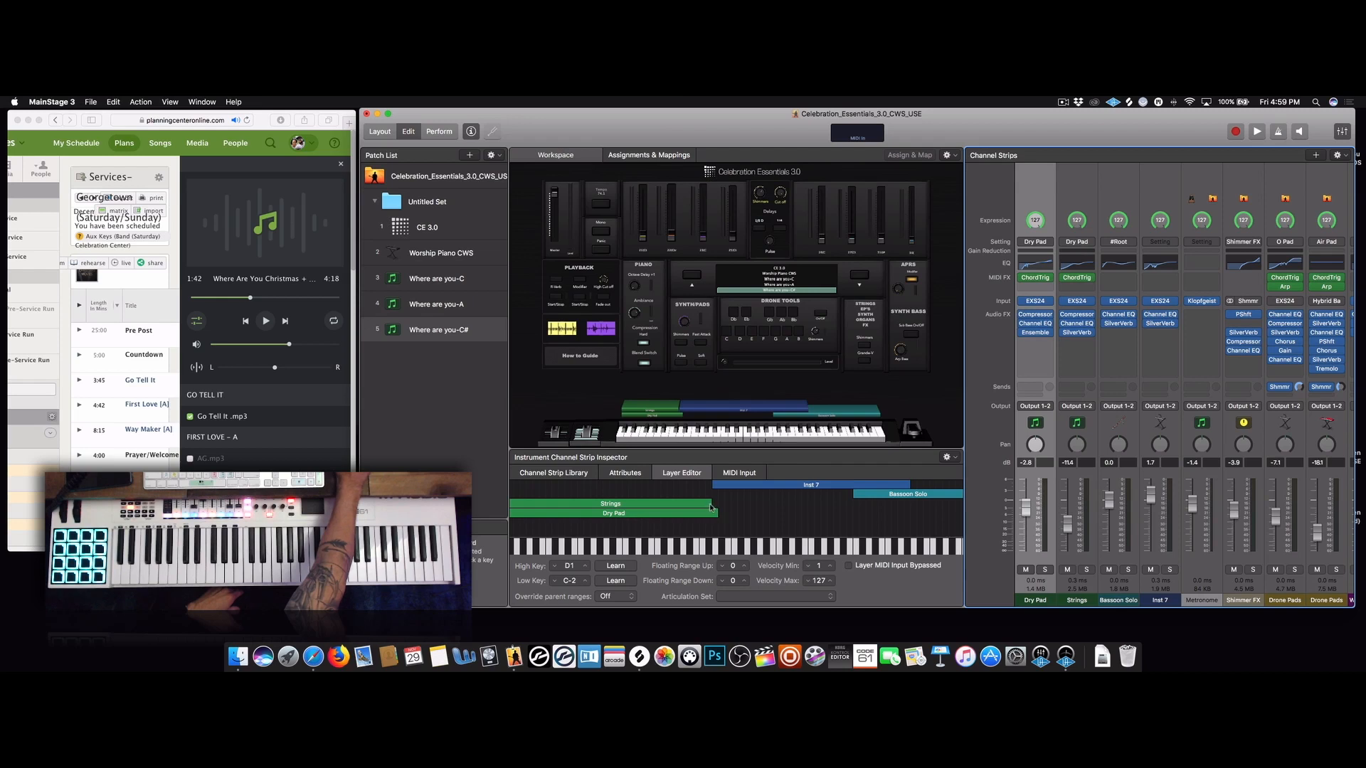
drag(712, 501, 741, 488)
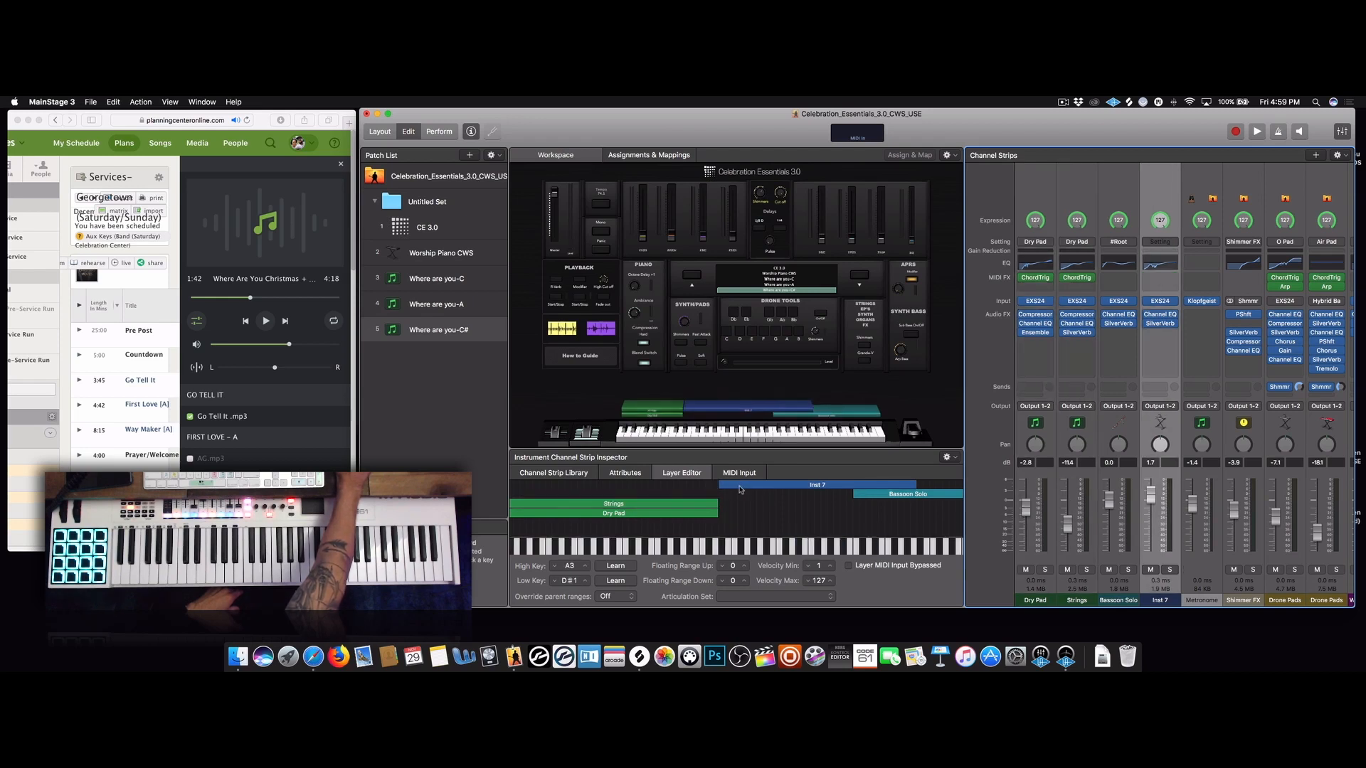
click(853, 495)
drag(853, 495, 860, 495)
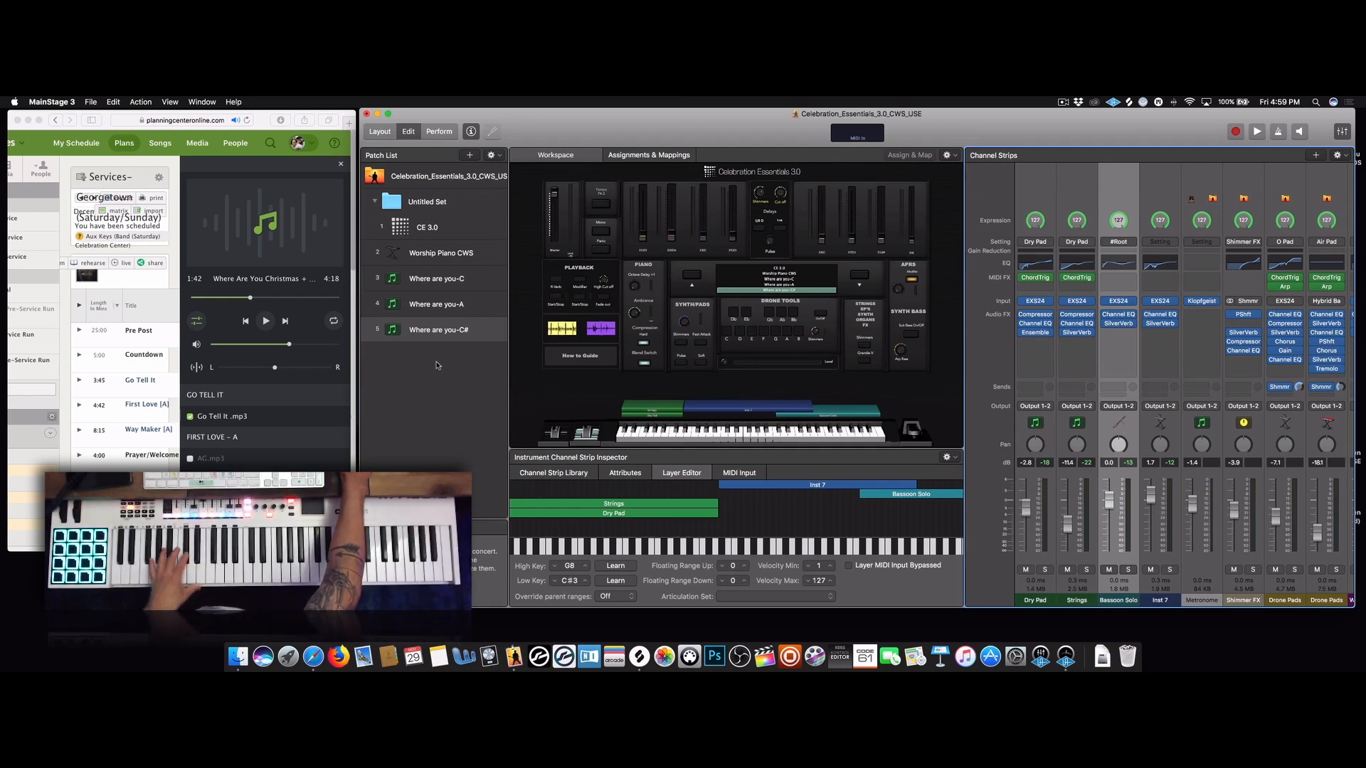
click(437, 331)
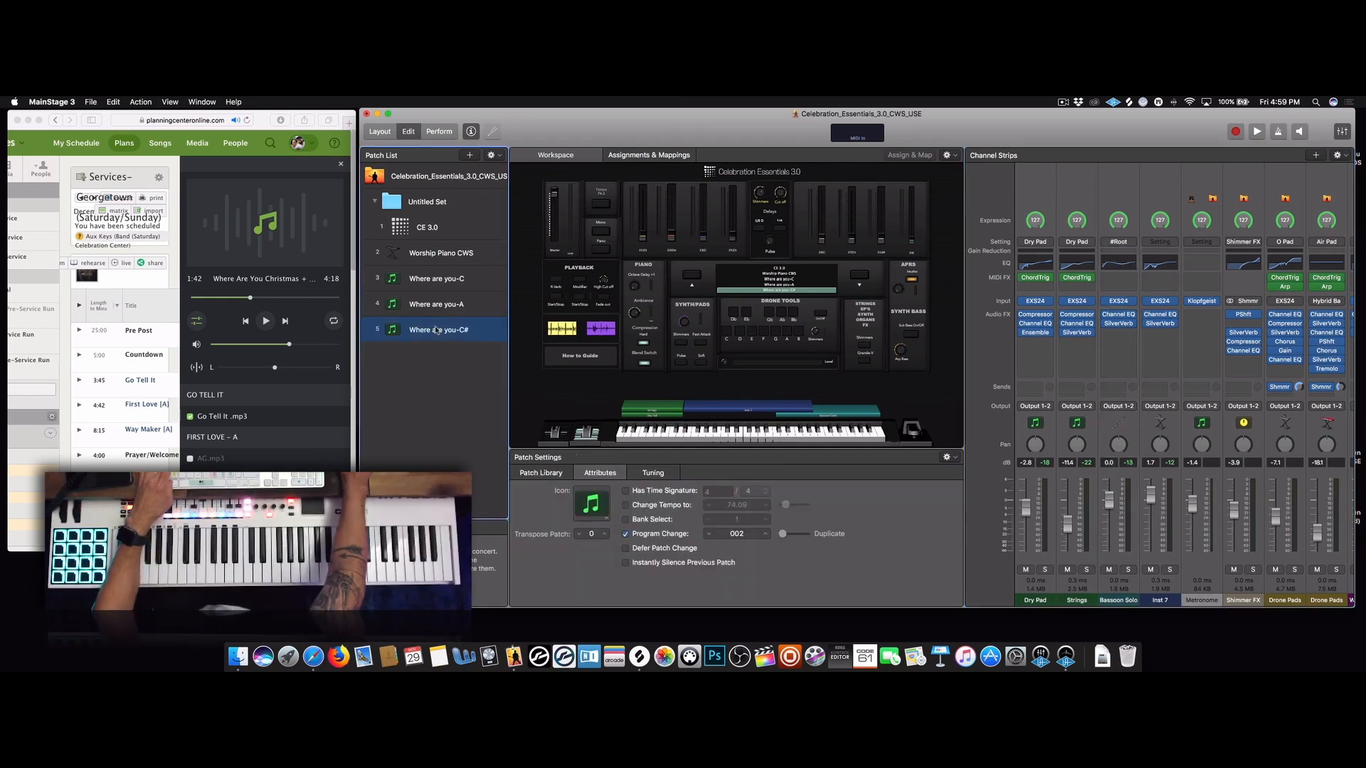
Export the Where are you-C# patch under its own name to the 2019 folder
key(super+e)
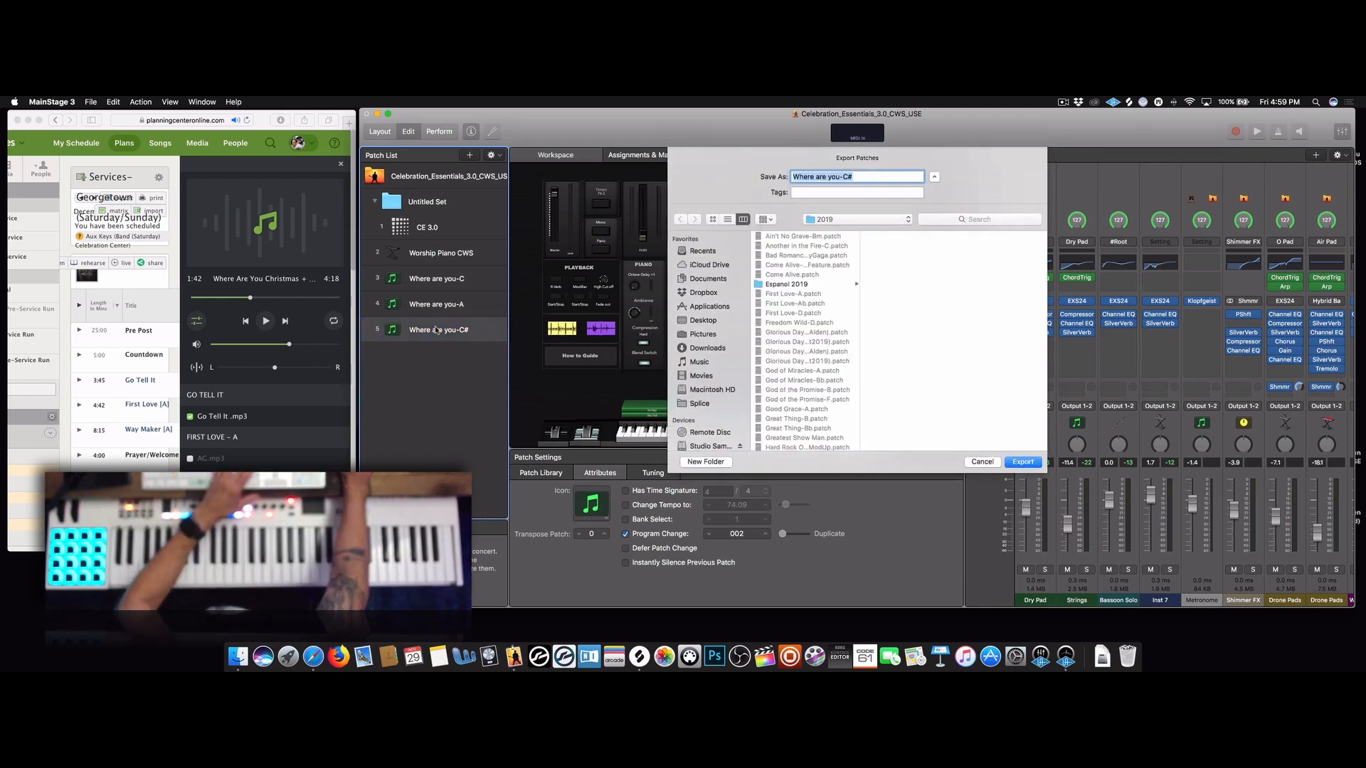
key(Return)
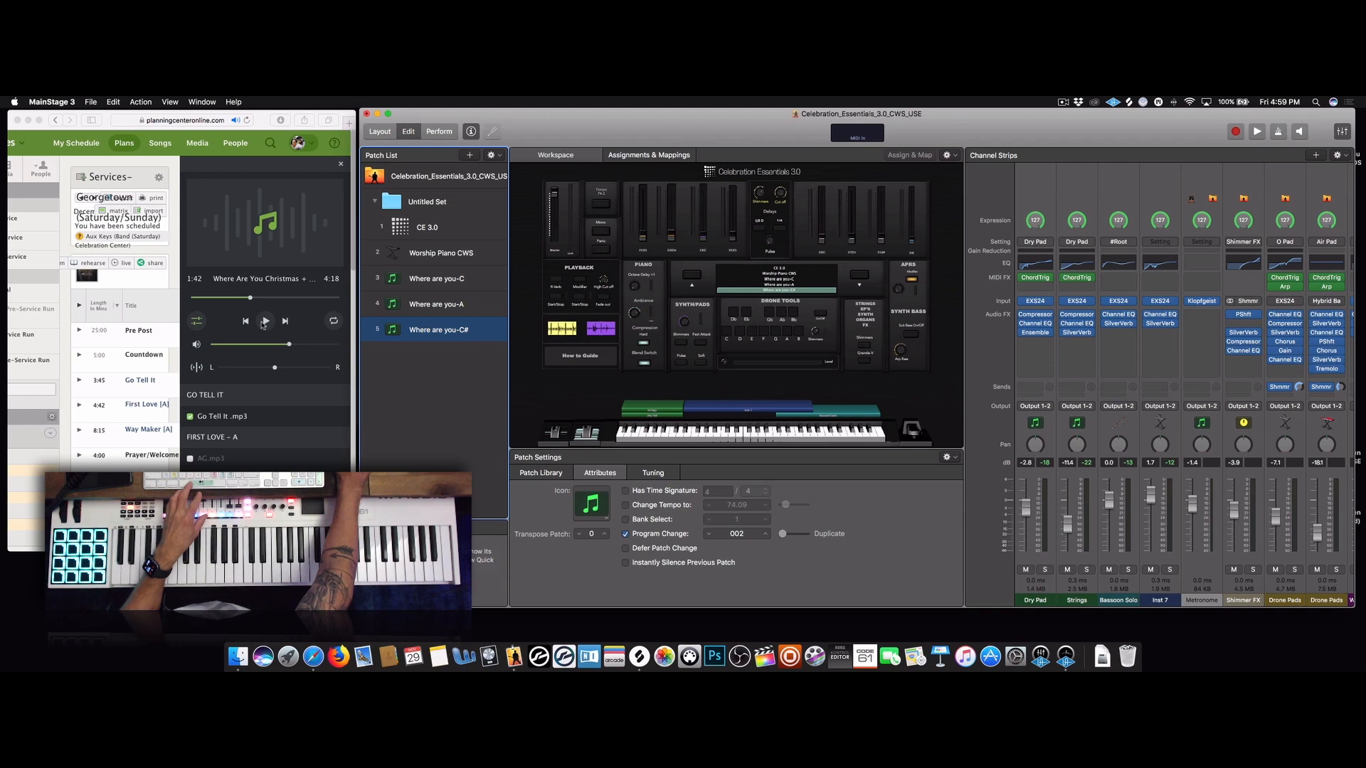
Audition the Where are you-A patch against an earlier passage of the reference song, pause playback and reselect the Where are you-C# patch
click(263, 324)
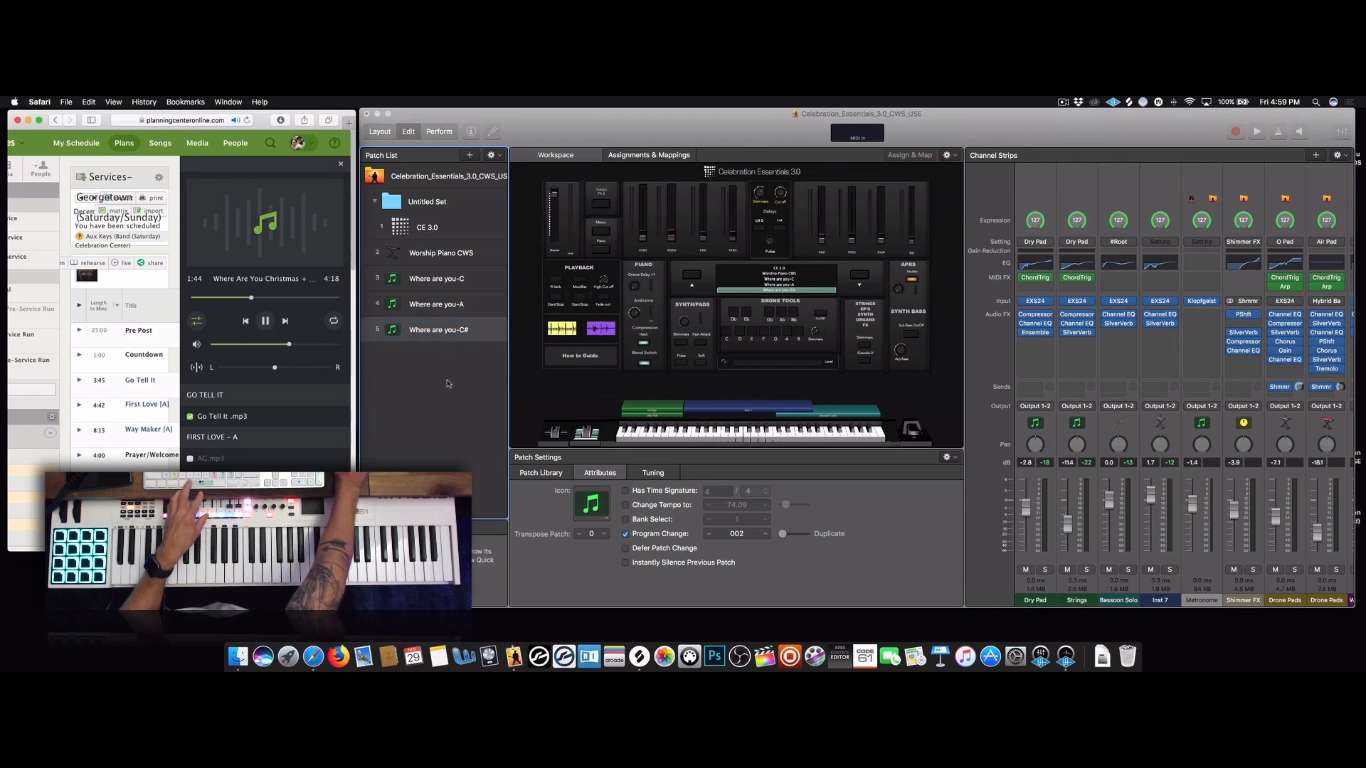
click(421, 339)
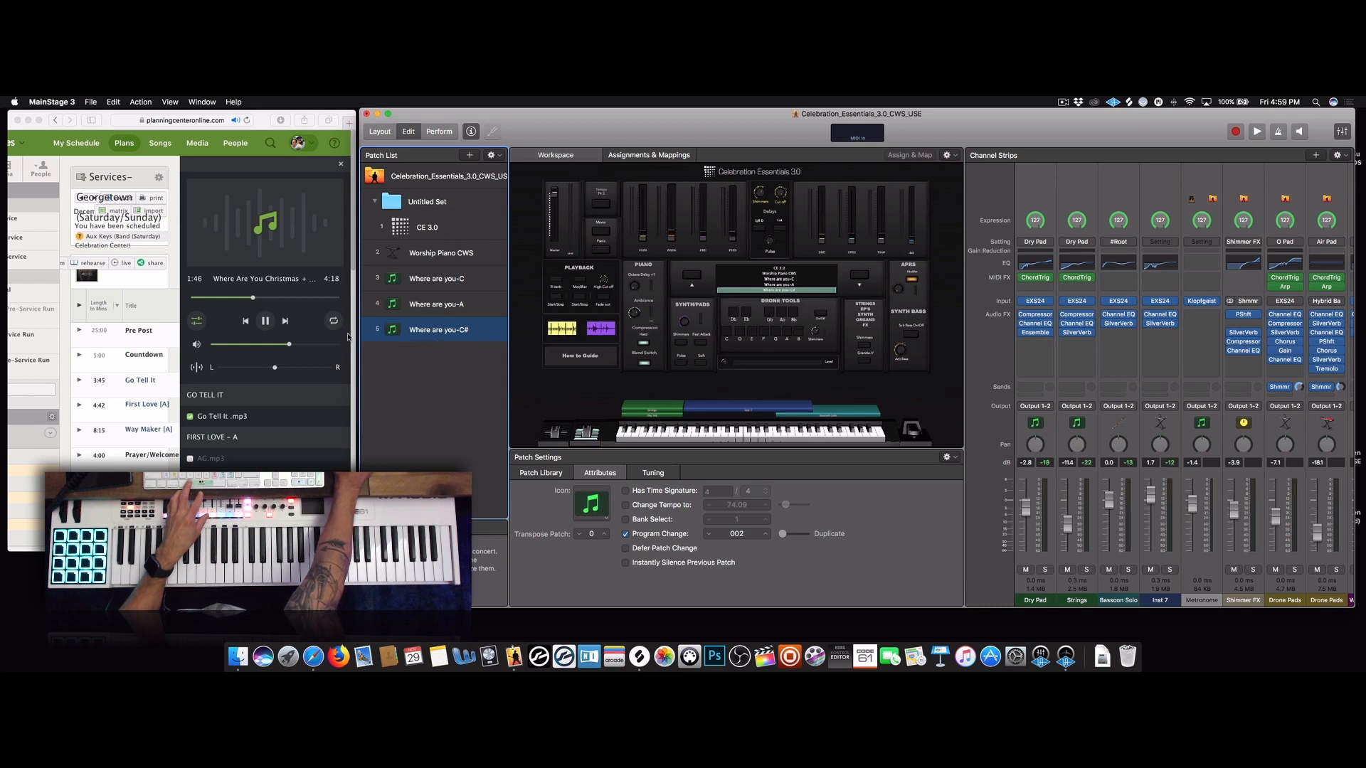
click(266, 323)
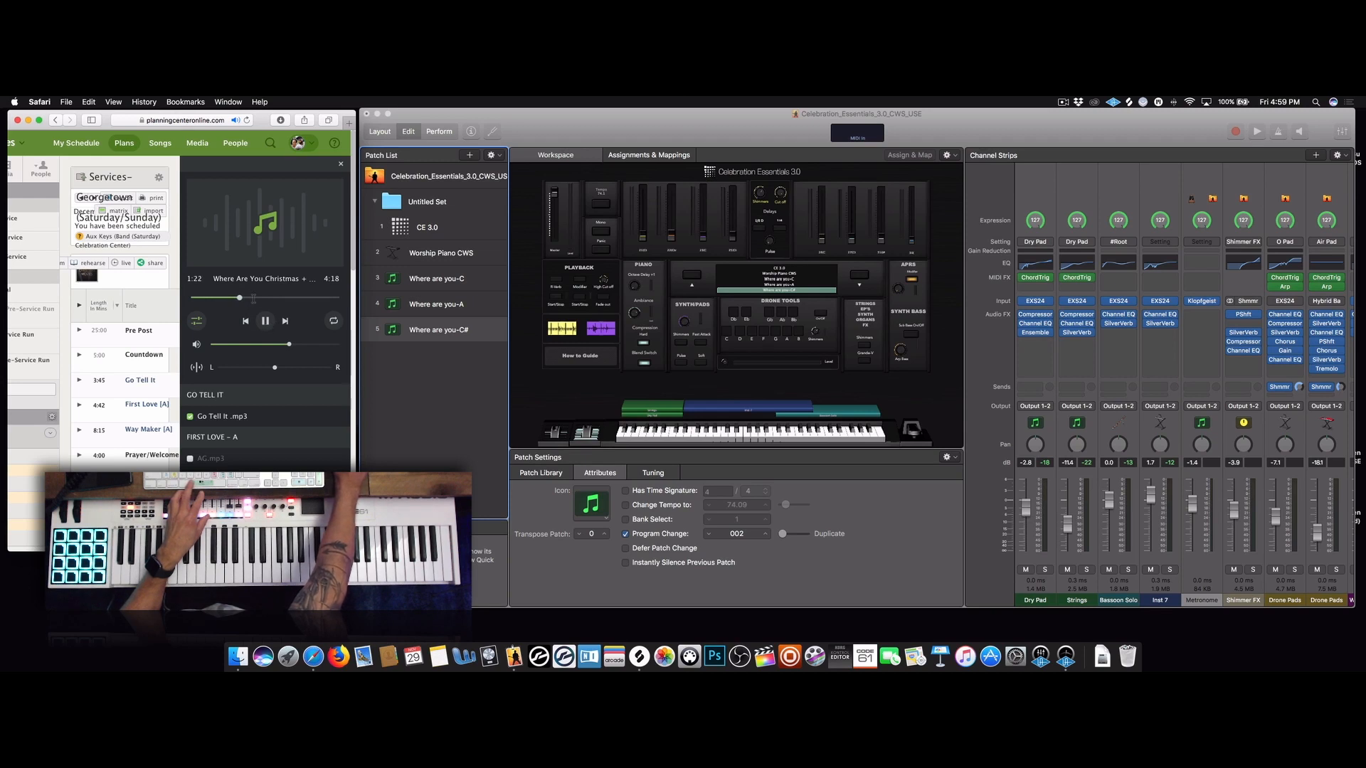
click(440, 305)
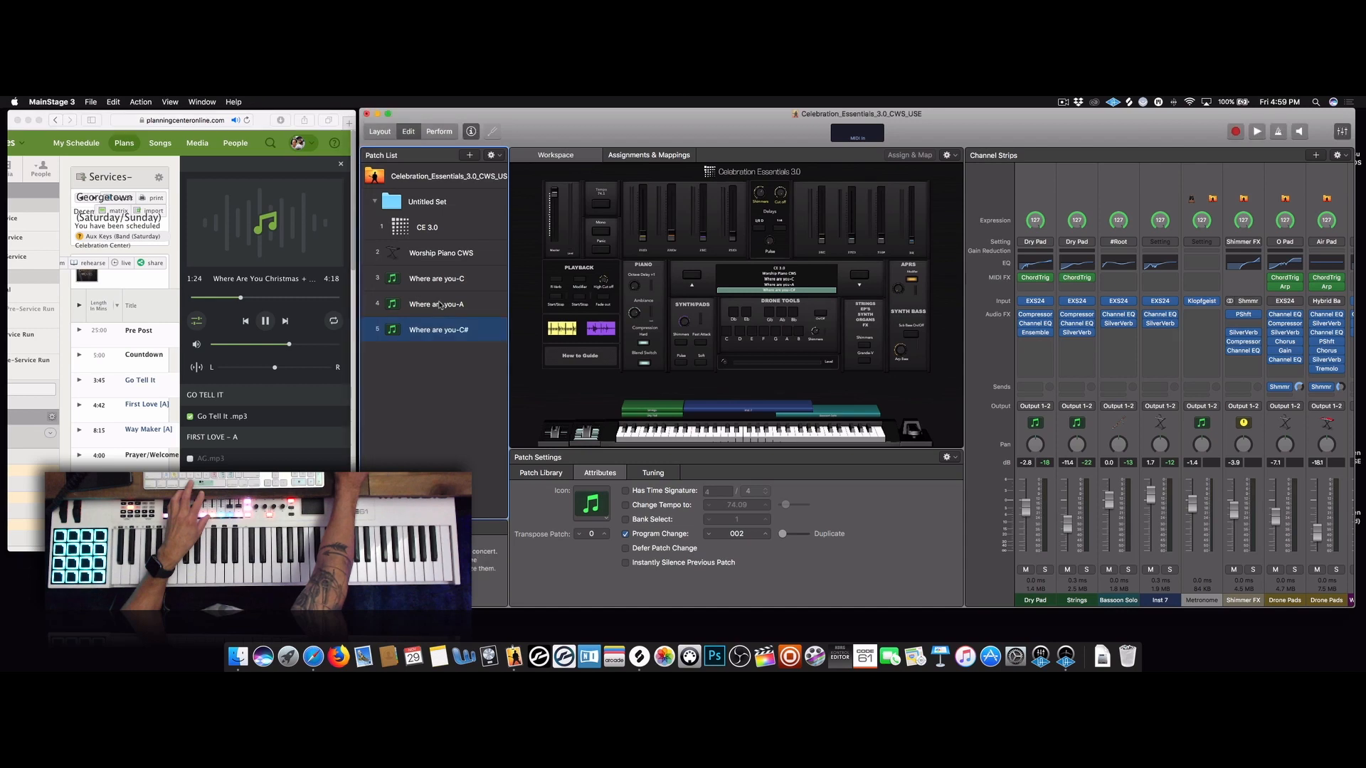
click(441, 305)
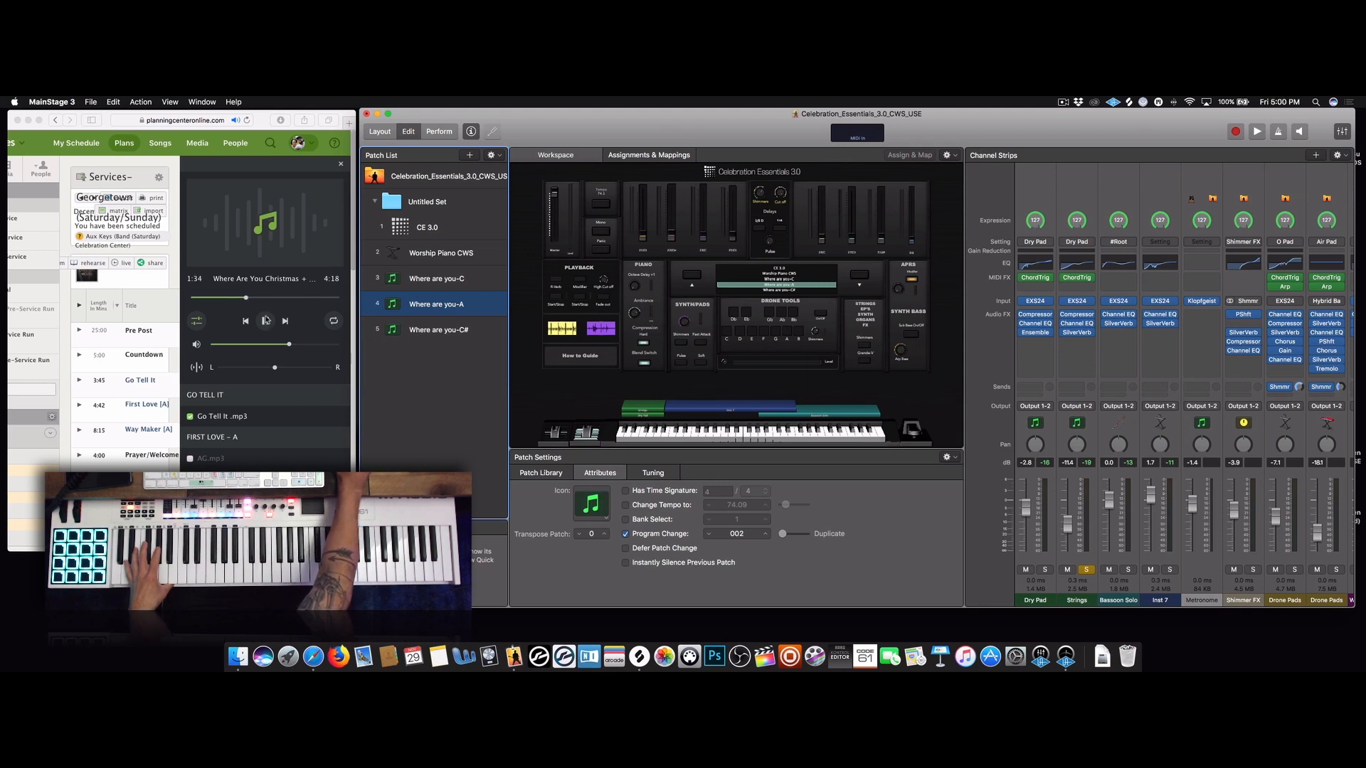
click(266, 320)
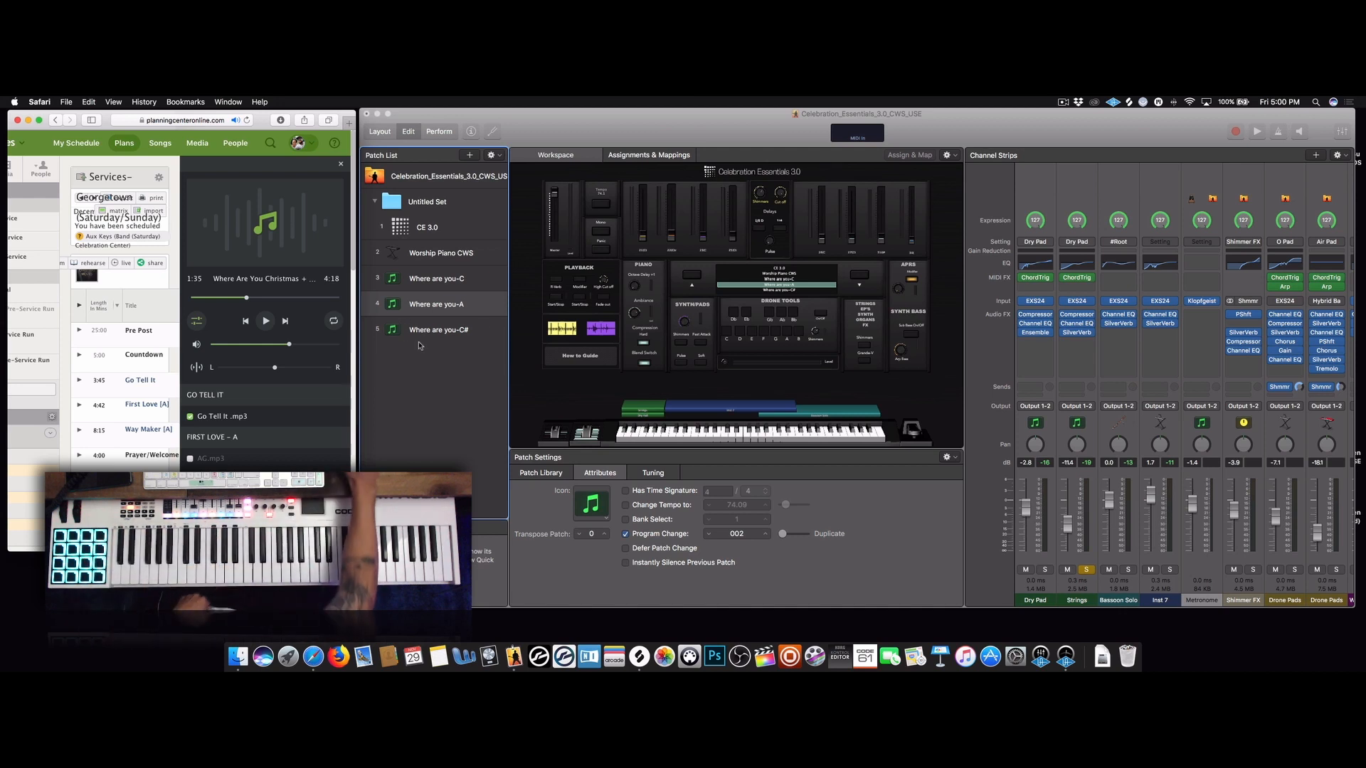
click(420, 367)
drag(420, 367, 430, 284)
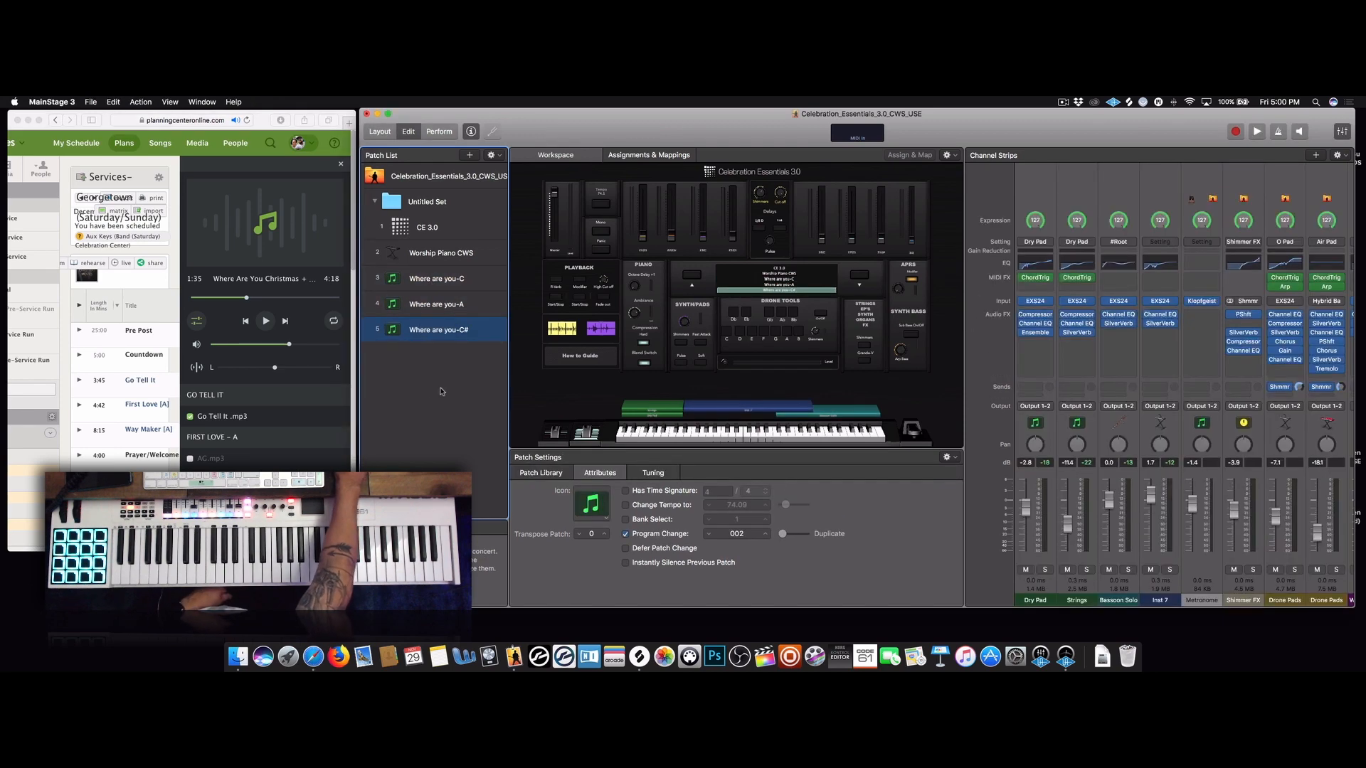